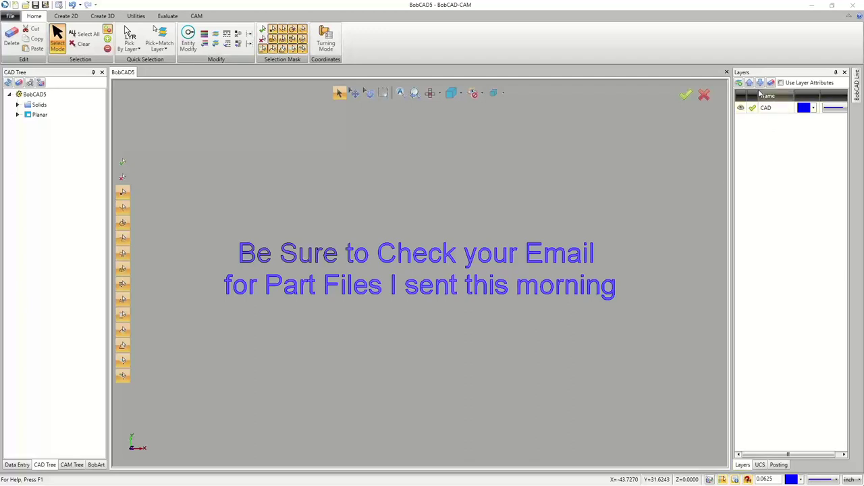
- Close the BobCAD5 document without saving and open Example 1.bbcd from the recent documents
left_click(727, 72)
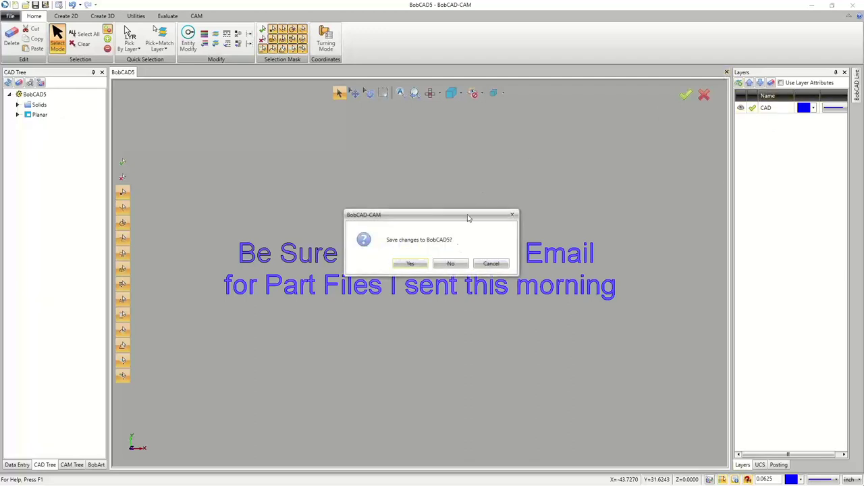
left_click(451, 263)
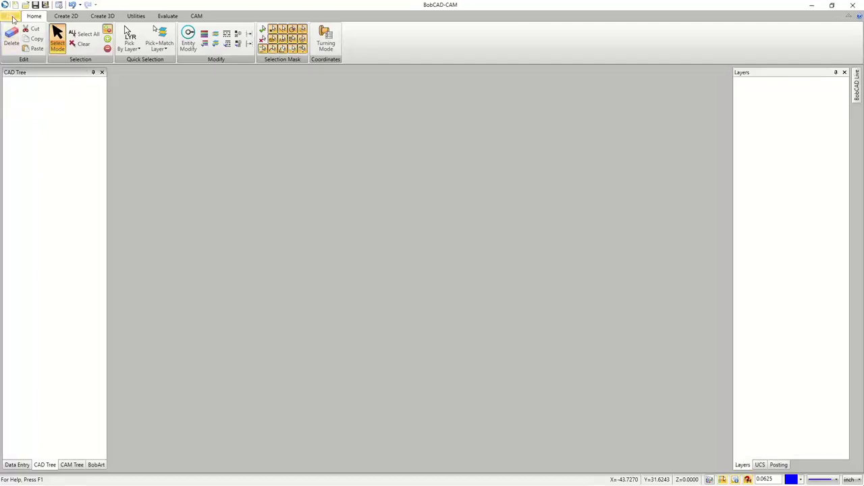
left_click(12, 16)
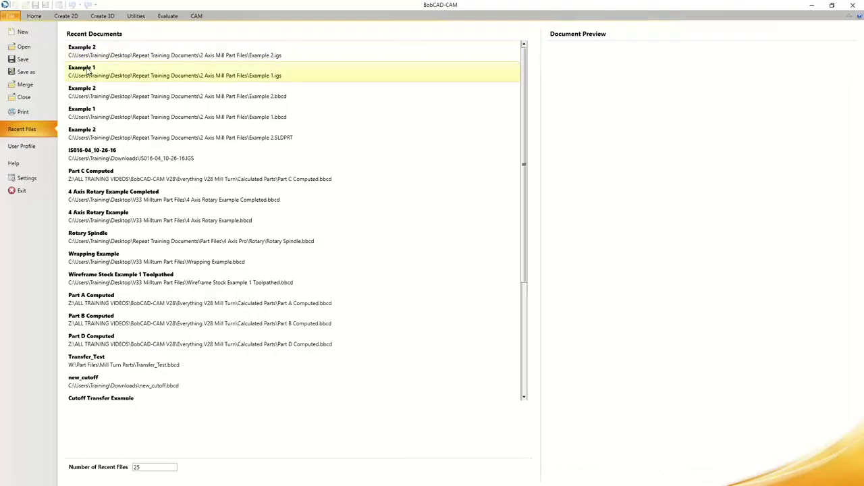
left_click(96, 111)
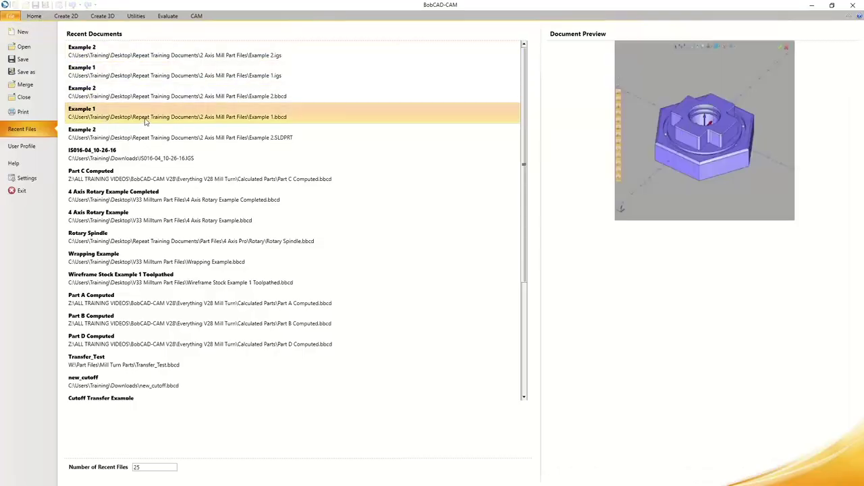
double_click(131, 118)
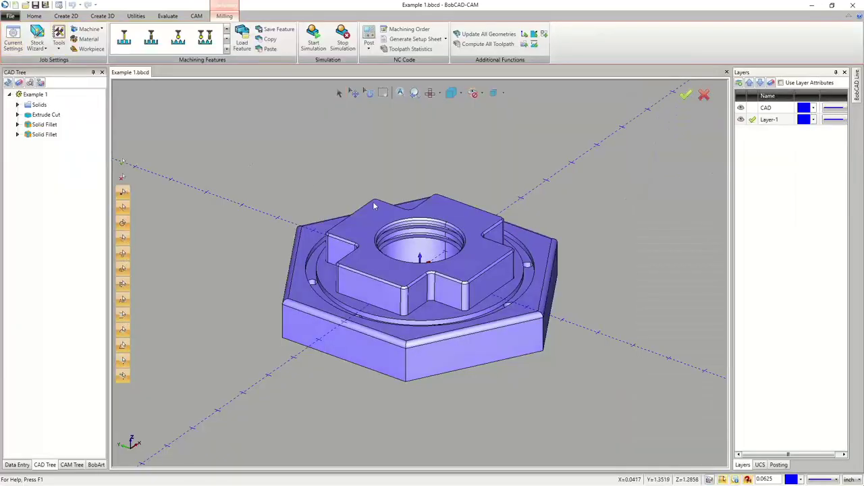
- Examine the hexagonal part from above and below, including its cross-shaped boss, stepped bore, ring groove, star pocket and small holes
scroll(408, 238, "down", 4)
middle_click_drag(407, 238, 416, 275)
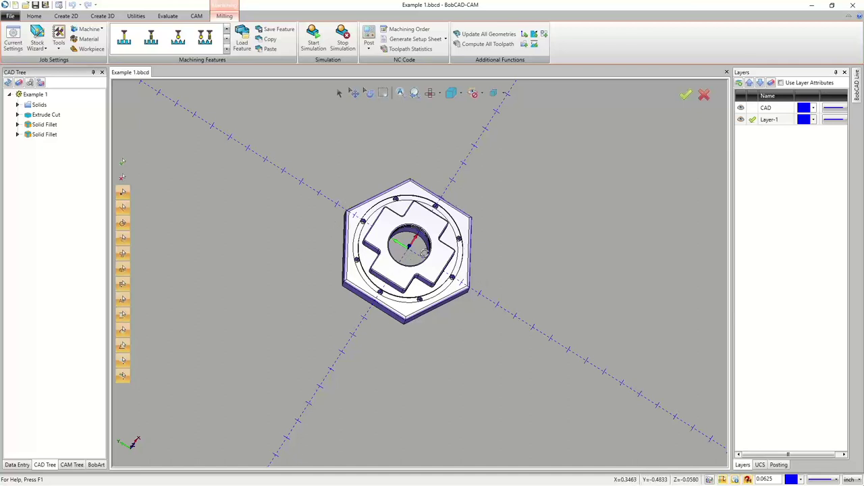
middle_click_drag(426, 255, 421, 260)
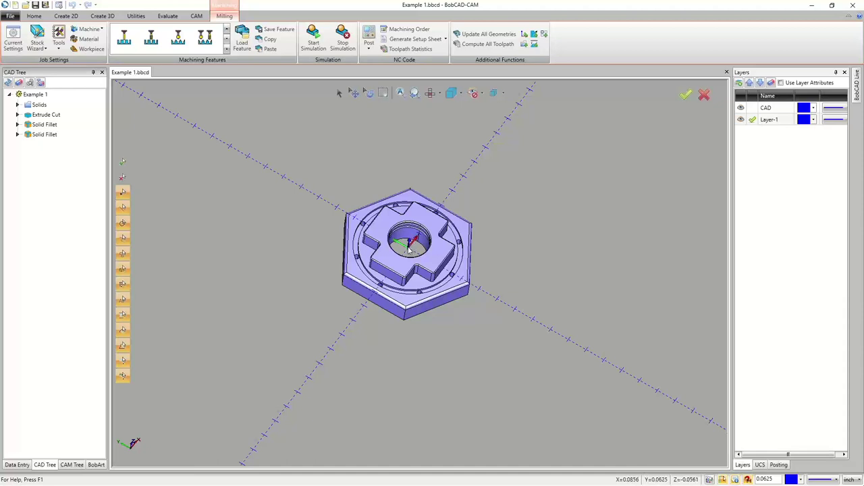
scroll(409, 250, "down", 2)
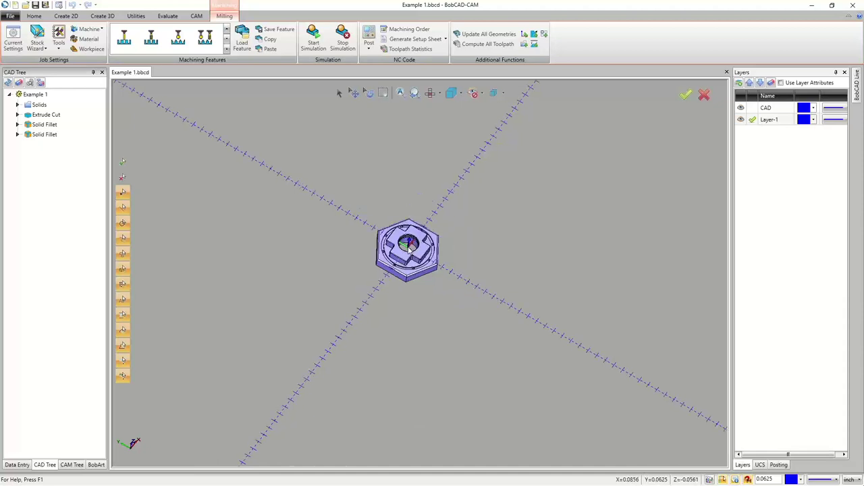
scroll(405, 210, "up", 6)
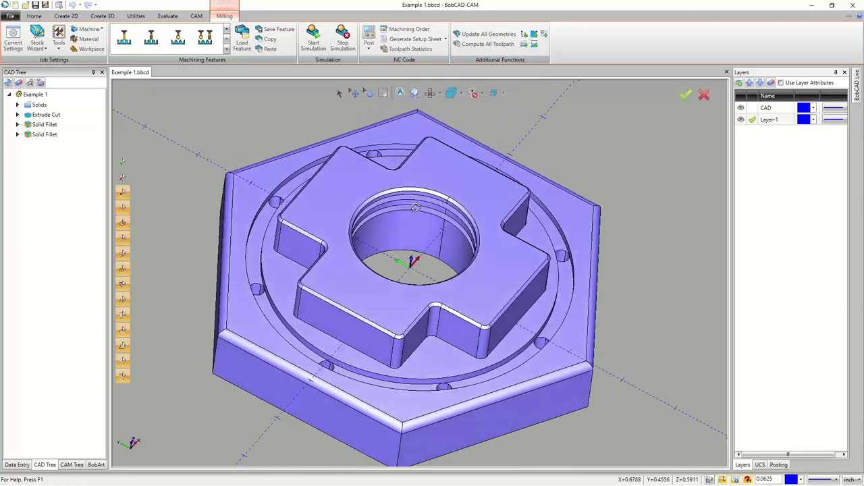
scroll(413, 208, "up", 4)
middle_click_drag(414, 212, 398, 207)
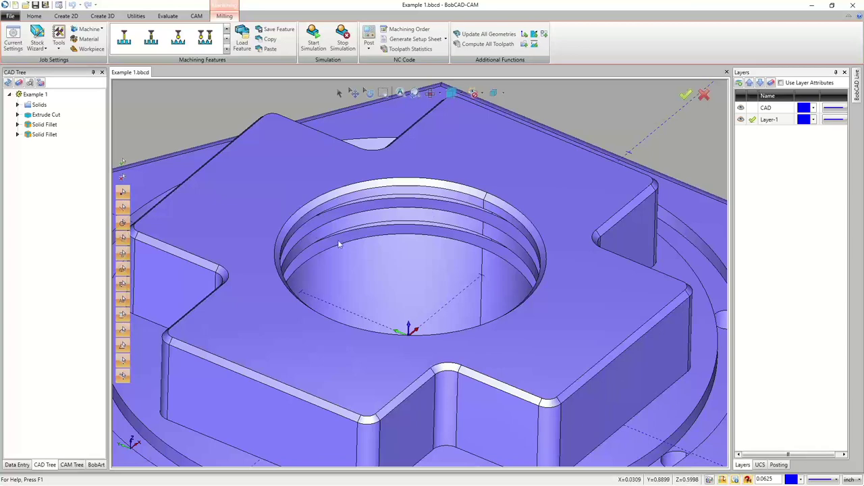
scroll(425, 248, "down", 5)
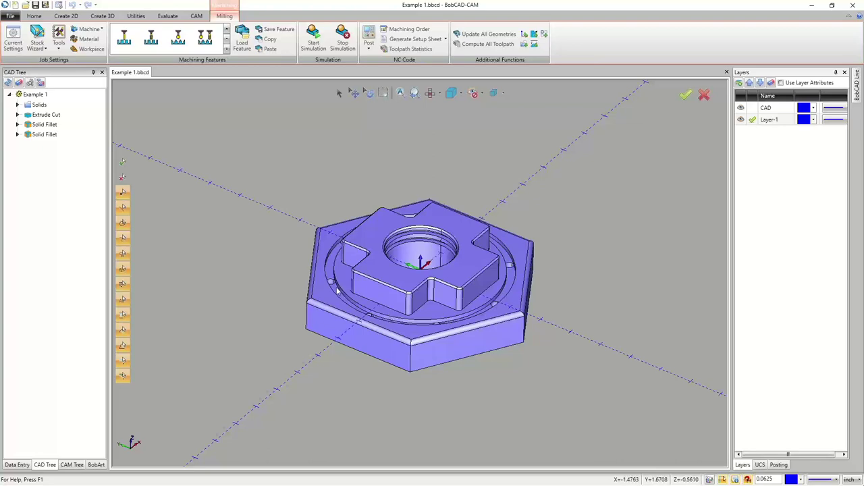
scroll(413, 298, "down", 4)
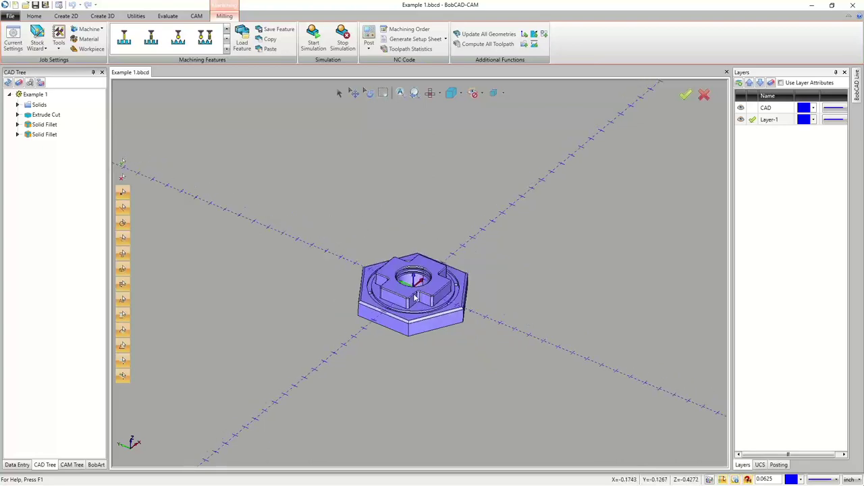
mouse_move(415, 297)
middle_mouse_down()
mouse_move(430, 216)
mouse_move(407, 281)
middle_mouse_up()
scroll(408, 282, "up", 5)
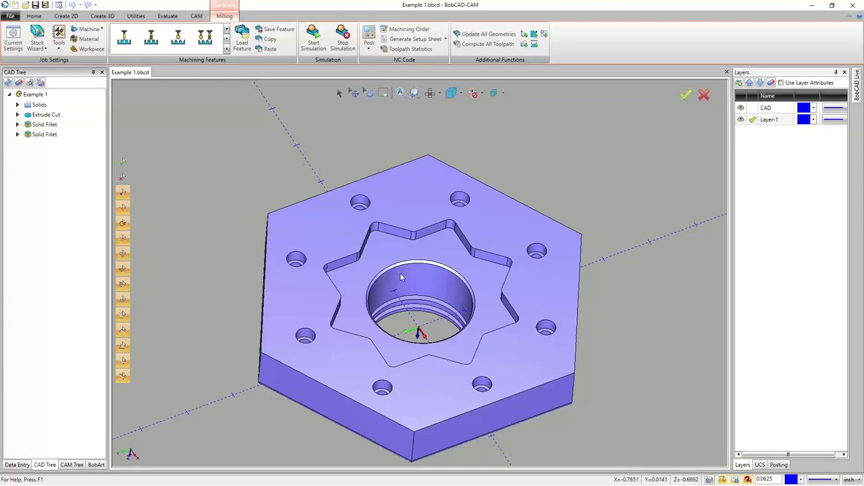
middle_click_drag(417, 232, 405, 378)
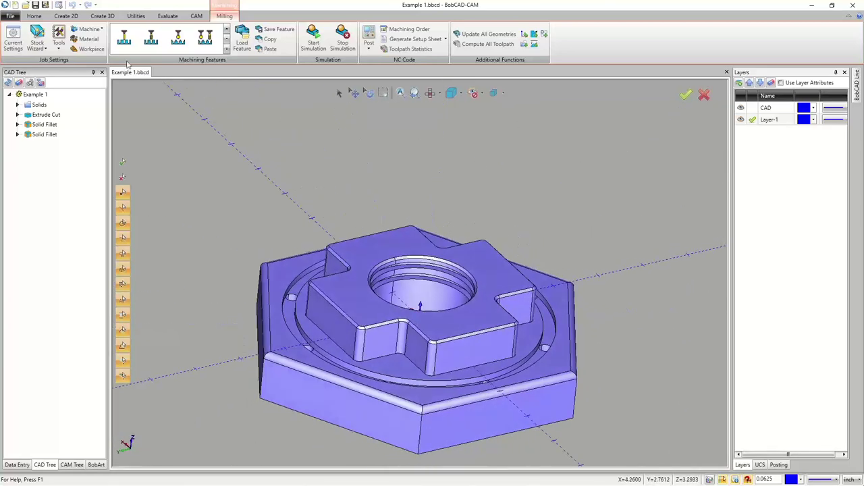
- Open Example 2.bbcd from the recent documents
left_click(11, 15)
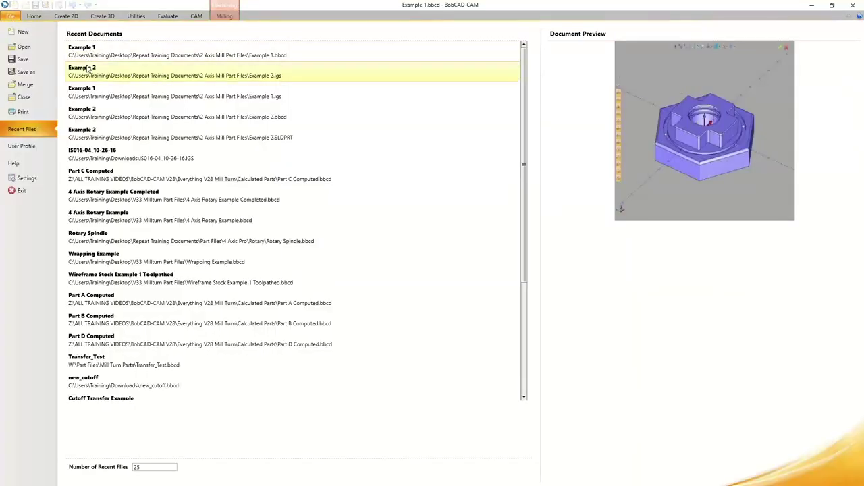
left_click(95, 114)
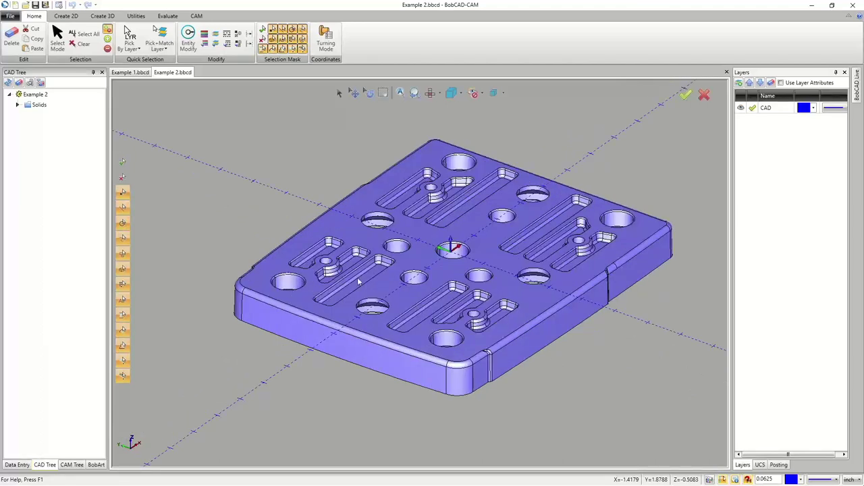
- Examine the plate's slot pockets, fillets and holes on the upper face, as well as the features on its underside
middle_click_drag(435, 324, 427, 331)
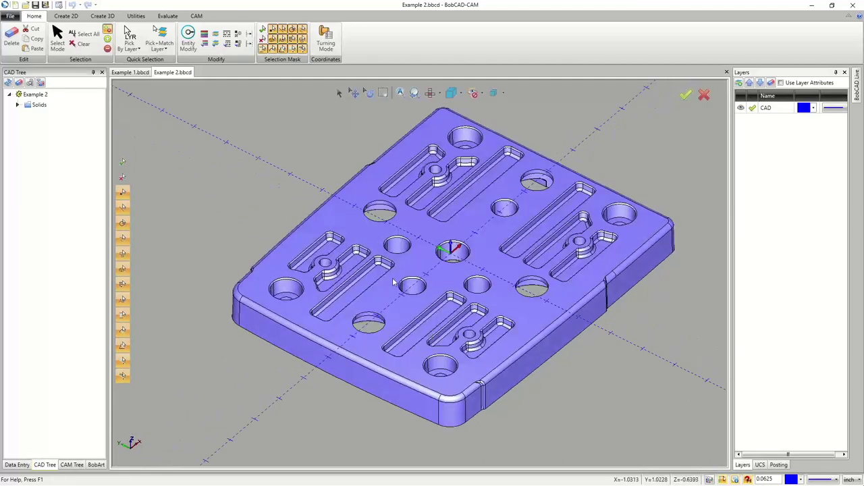
scroll(394, 283, "up", 3)
scroll(336, 382, "down", 2)
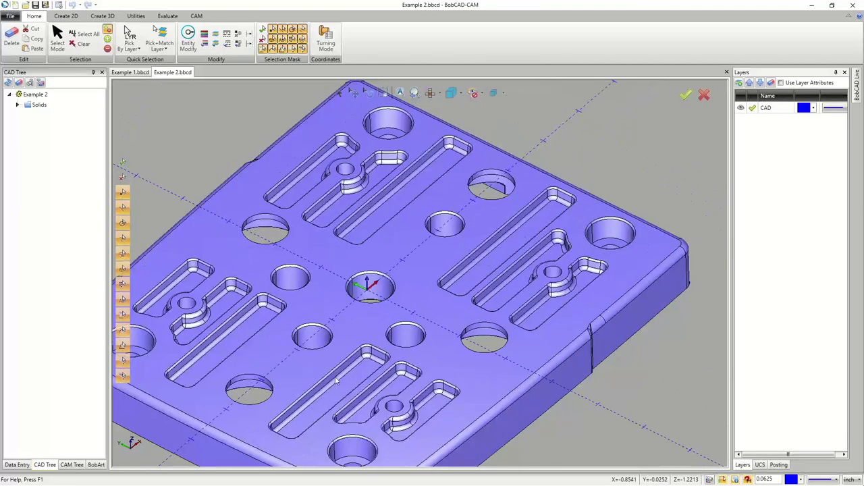
scroll(336, 381, "up", 3)
scroll(418, 344, "up", 2)
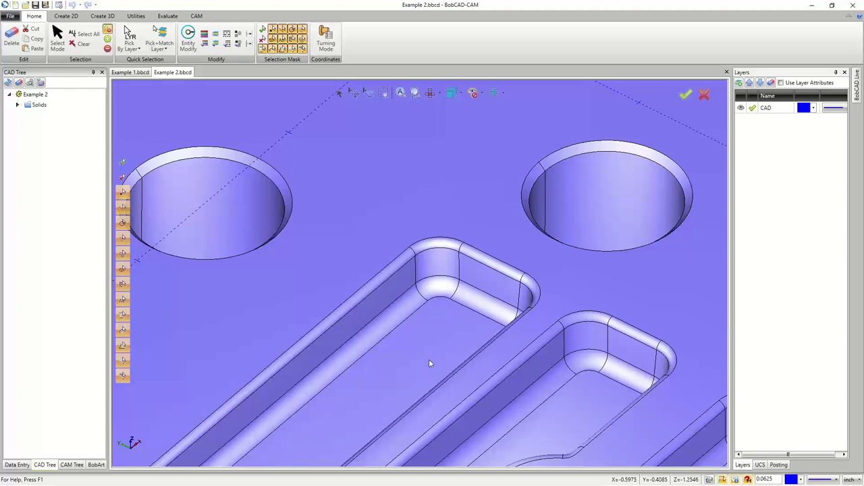
scroll(460, 312, "up", 3)
scroll(461, 313, "down", 4)
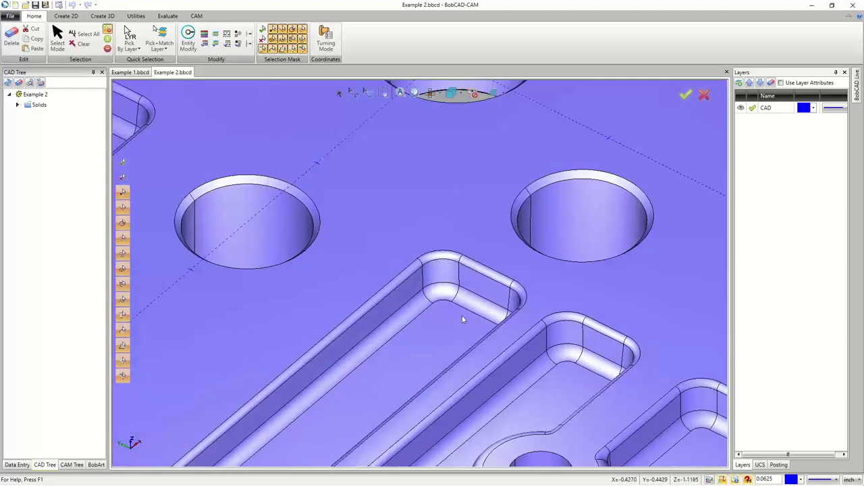
scroll(464, 317, "down", 2)
scroll(467, 316, "down", 3)
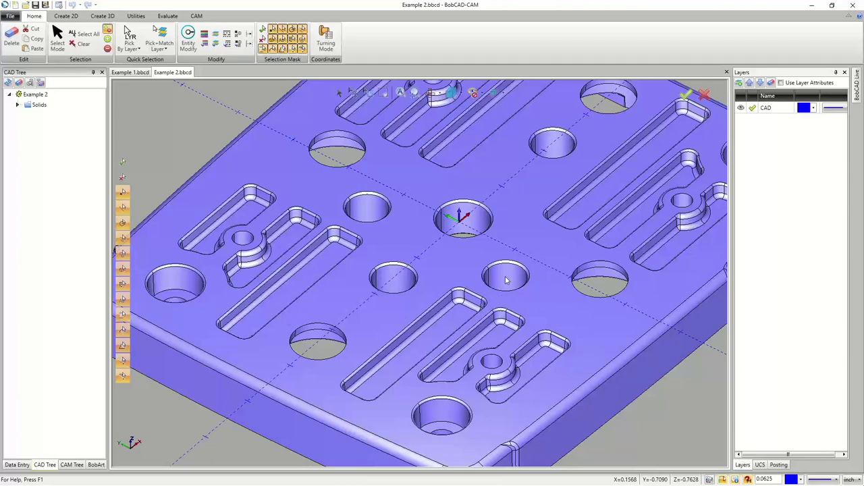
scroll(443, 299, "up", 3)
scroll(444, 299, "down", 4)
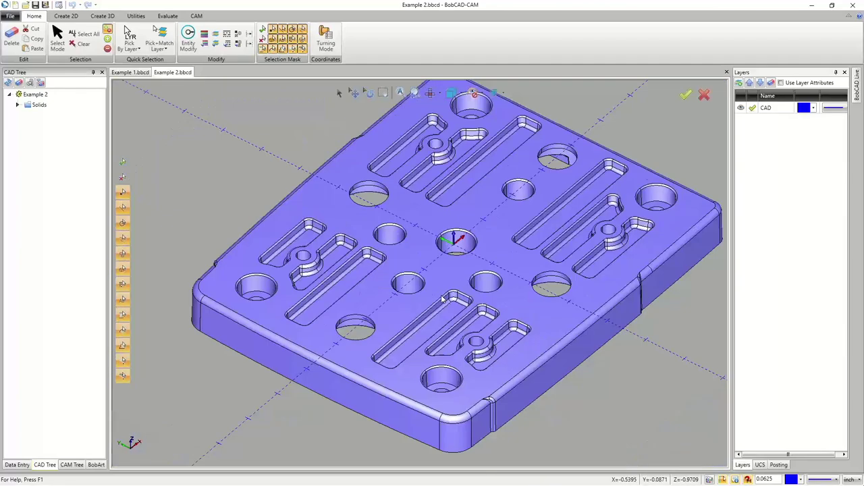
mouse_move(618, 385)
middle_mouse_down()
mouse_move(489, 289)
mouse_move(497, 268)
mouse_move(474, 277)
mouse_move(488, 260)
middle_mouse_up()
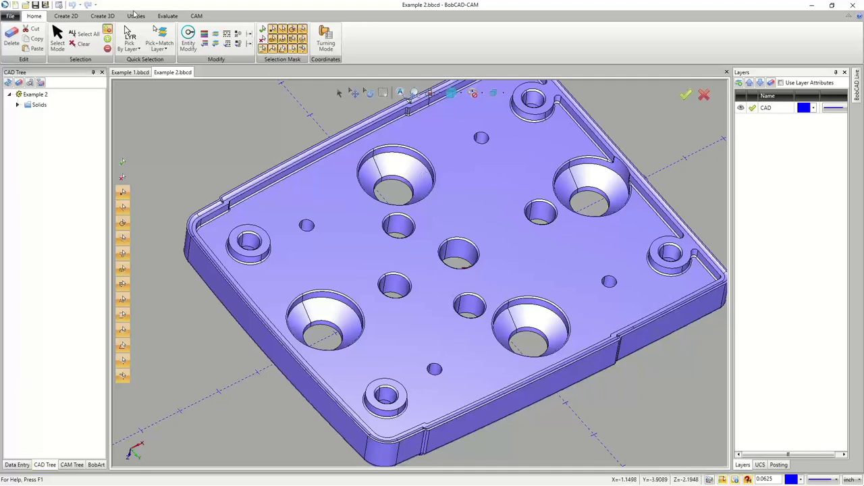
- Measure the rim of one large conical hole on the plate's underside with Measure One and inspect the neighbouring conical hole up close
left_click(136, 15)
left_click(167, 16)
left_click(197, 39)
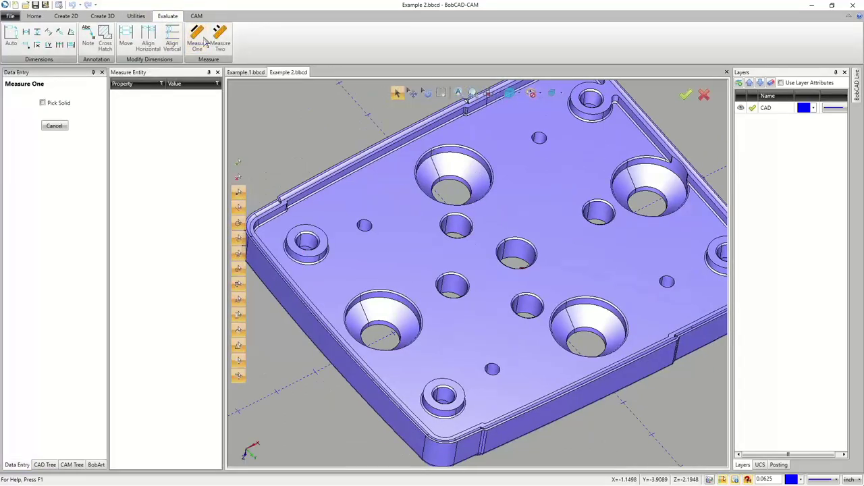
left_click(470, 160)
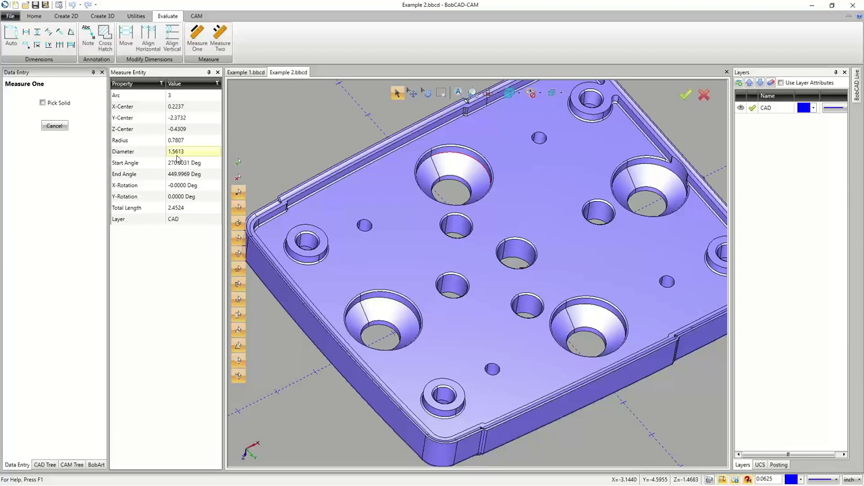
scroll(372, 283, "up", 3)
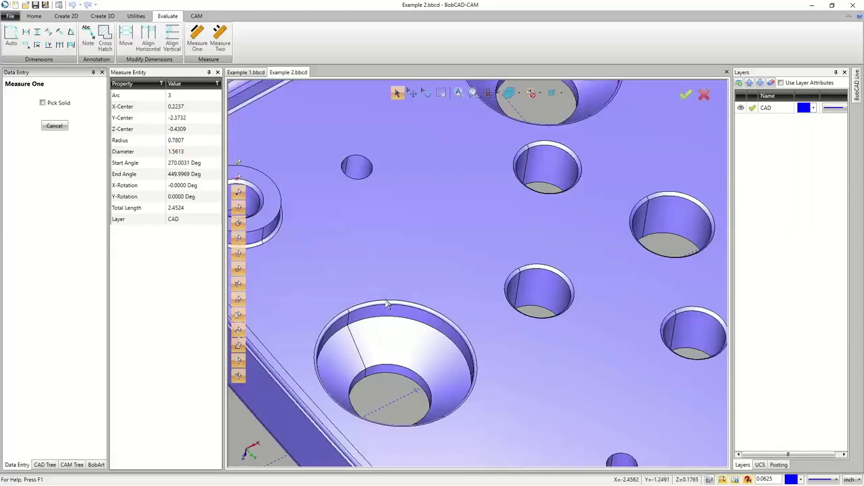
scroll(399, 333, "down", 5)
scroll(402, 337, "up", 2)
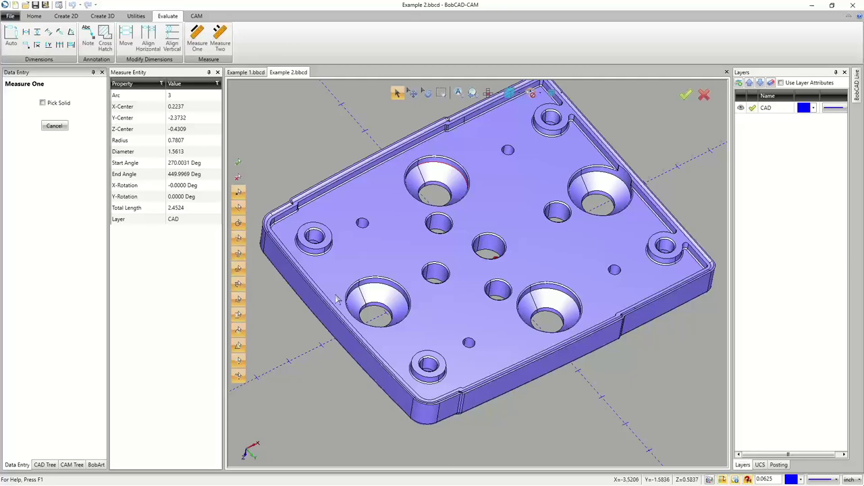
scroll(379, 309, "up", 4)
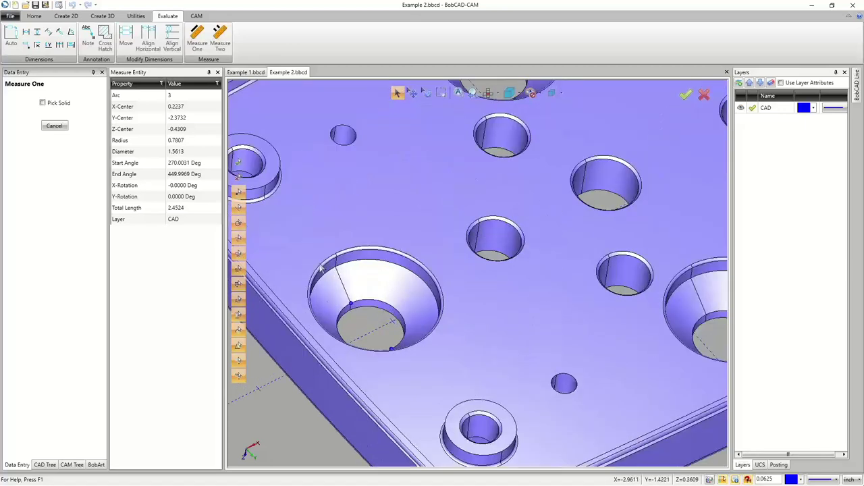
scroll(378, 329, "up", 2)
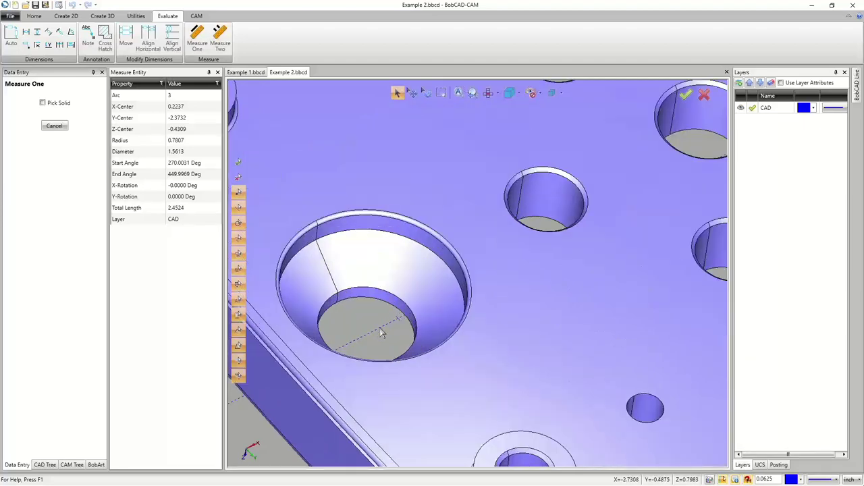
scroll(382, 332, "down", 10)
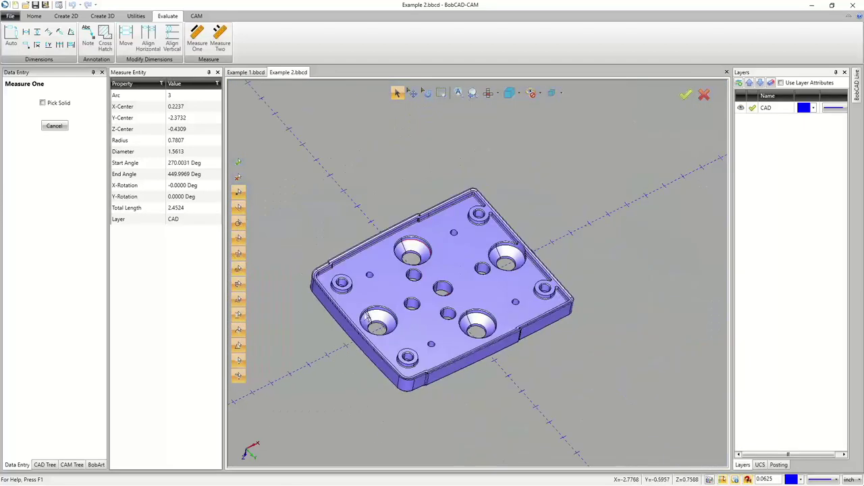
- Switch back to the Example 1.bbcd document, close the Measure Entity pane and widen the Data Entry pane
left_click(246, 73)
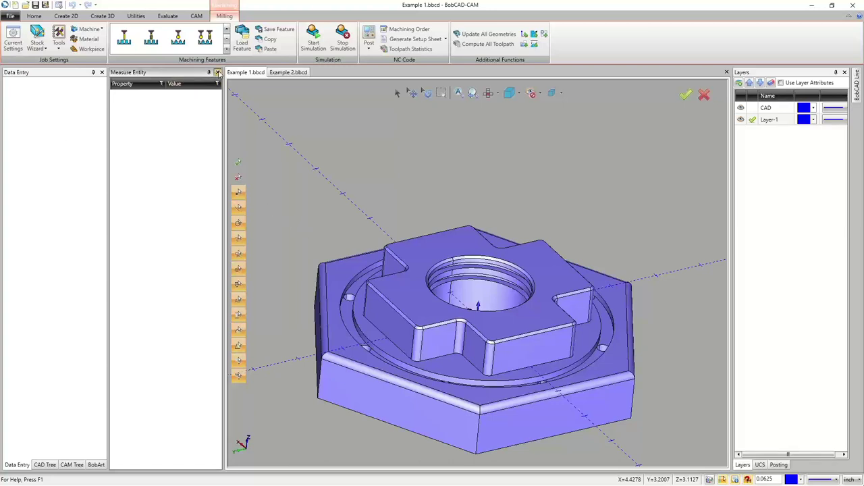
left_click(218, 72)
left_click_drag(106, 140, 160, 147)
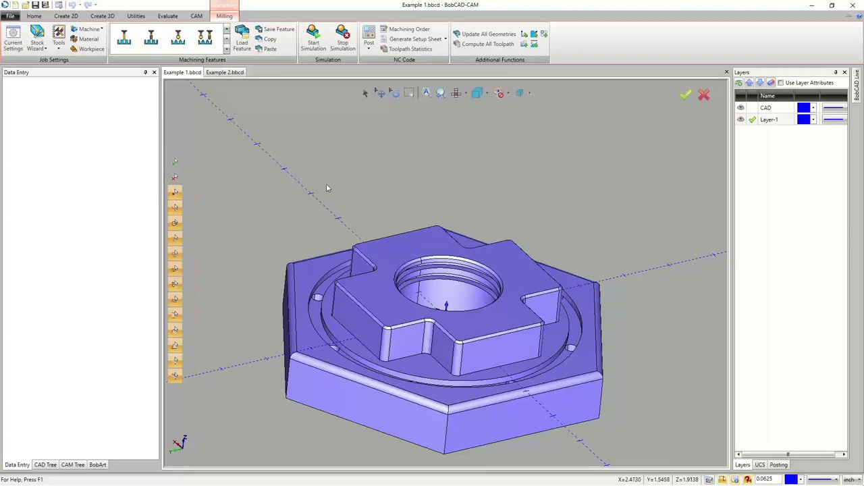
scroll(365, 186, "down", 1)
mouse_move(432, 284)
middle_mouse_down()
mouse_move(472, 324)
mouse_move(408, 268)
mouse_move(431, 264)
mouse_move(424, 282)
middle_mouse_up()
middle_click_drag(426, 291, 457, 272)
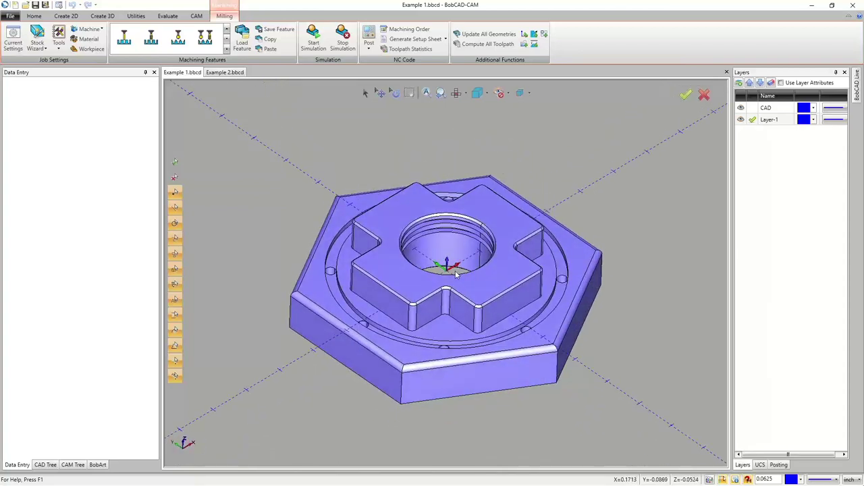
middle_click_drag(465, 300, 487, 315)
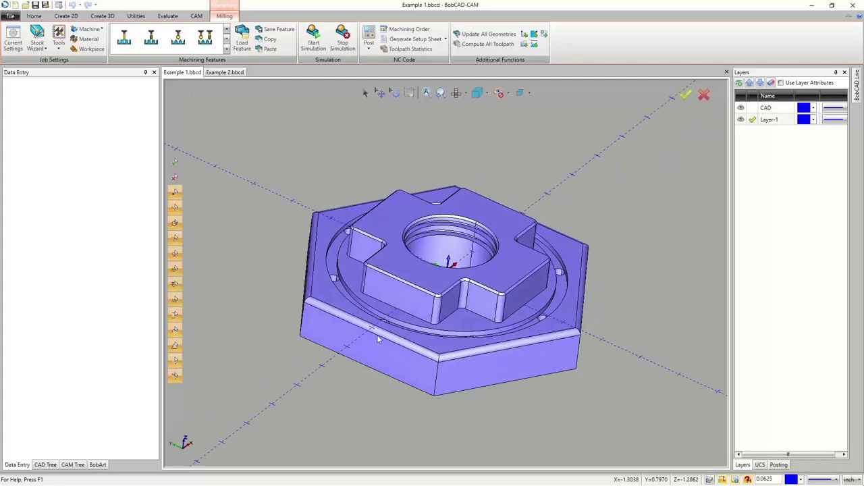
middle_click_drag(378, 339, 448, 303)
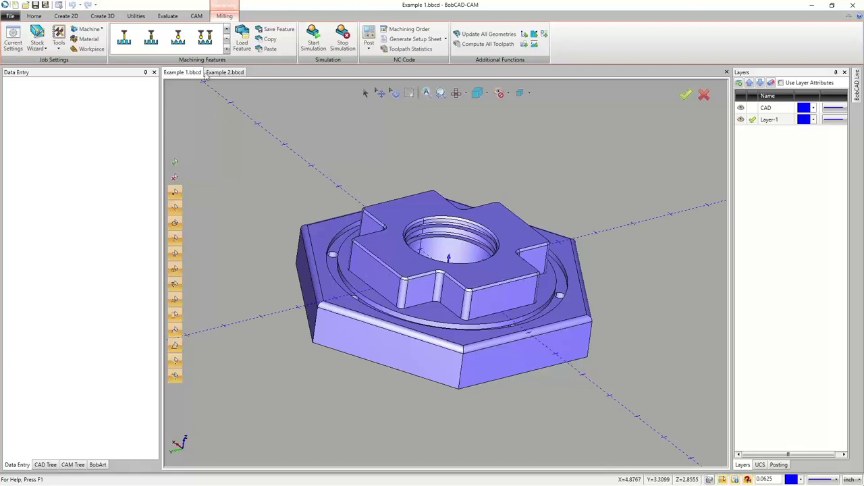
- Measure one straight upper edge of the cross-shaped boss with Measure One
left_click(168, 16)
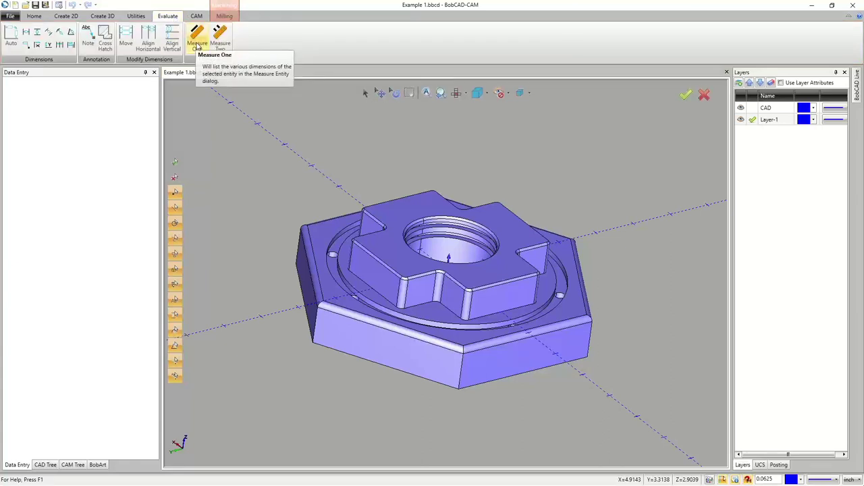
left_click(196, 42)
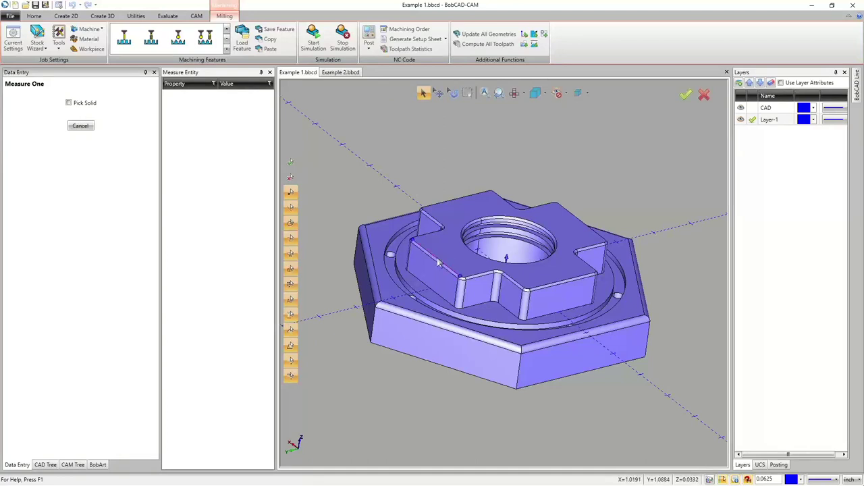
left_click(439, 263)
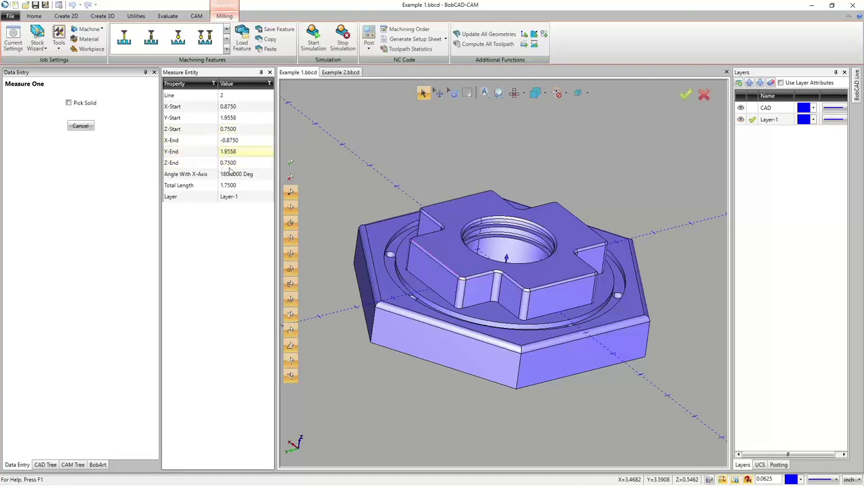
- Translate the whole hexagonal part by -0.75 in Z and clear the selection
left_click(134, 16)
left_click(15, 35)
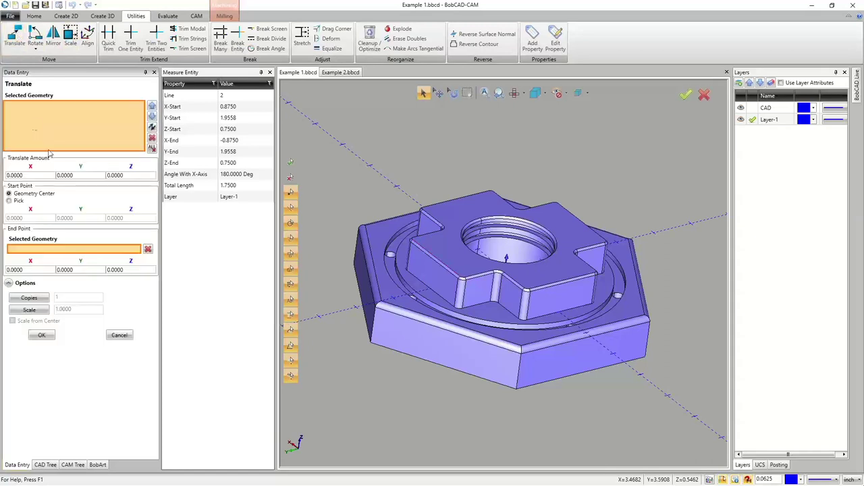
left_click_drag(128, 173, 105, 173)
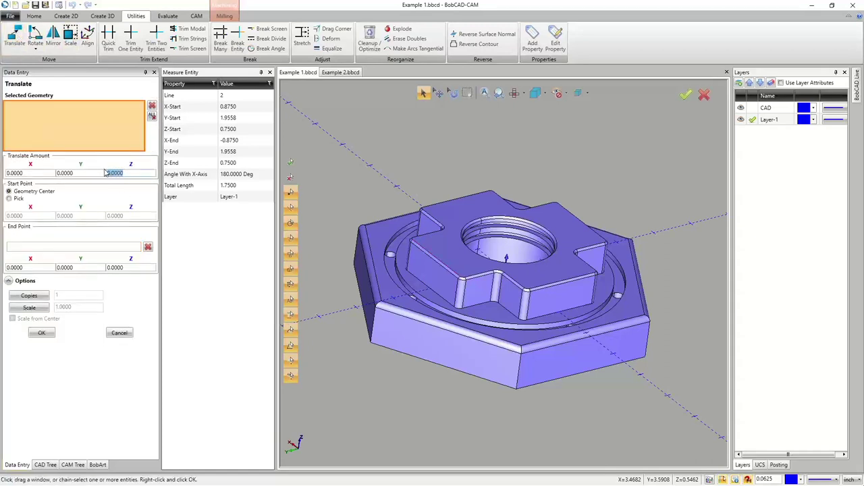
type("-.75")
key("Return")
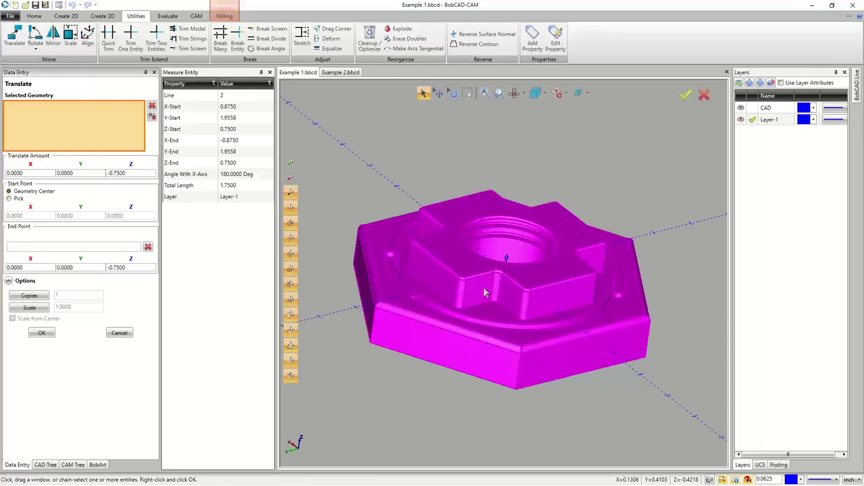
left_click(396, 349)
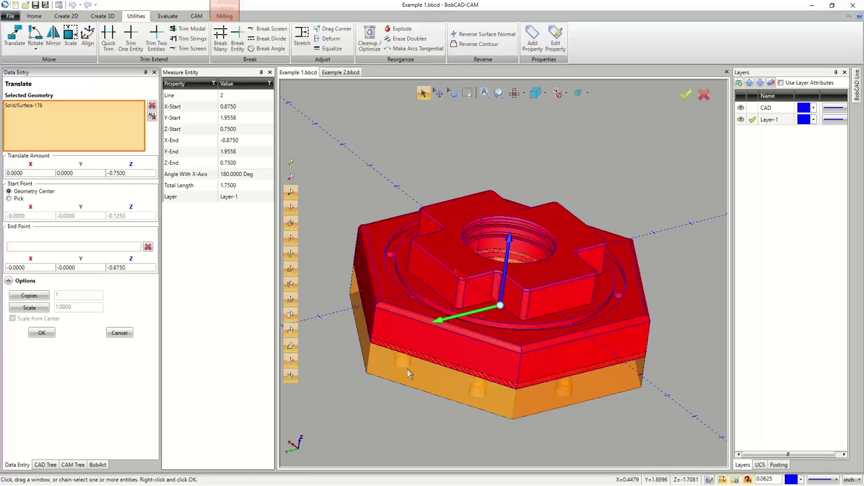
left_click(42, 334)
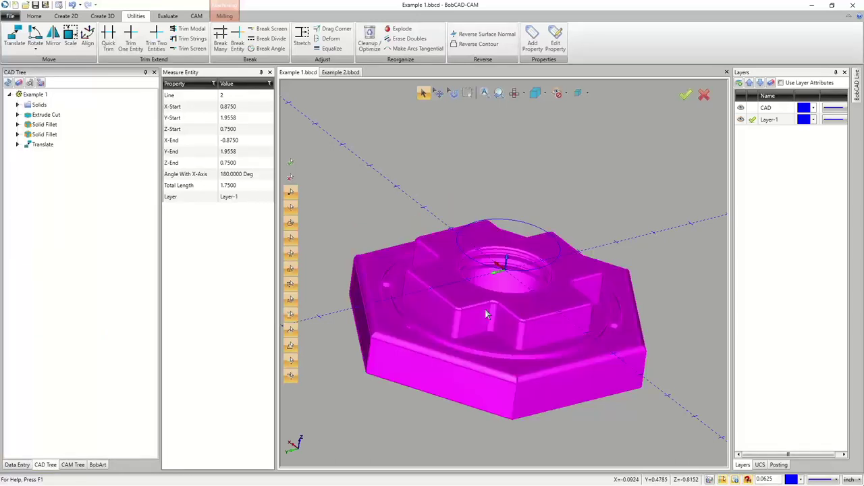
right_click(425, 147)
left_click(436, 164)
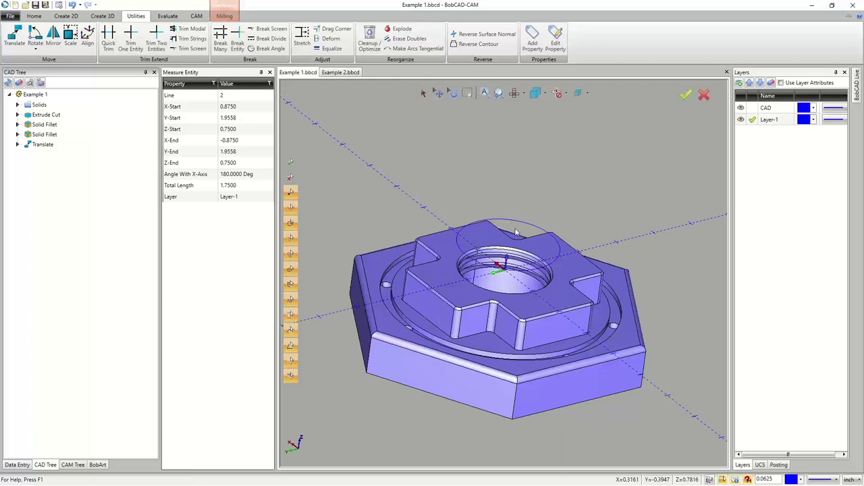
key("Escape")
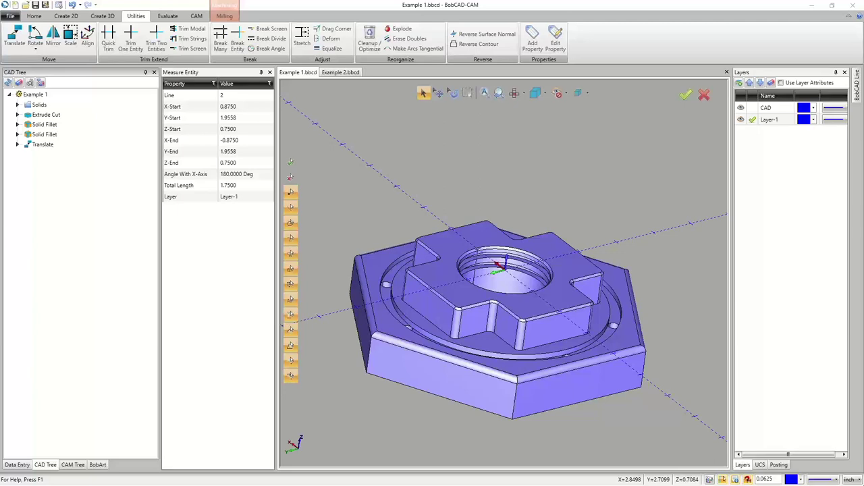
- Look briefly at Example 2.bbcd, return to Example 1.bbcd and close the Measure Entity pane
left_click(344, 73)
left_click(298, 72)
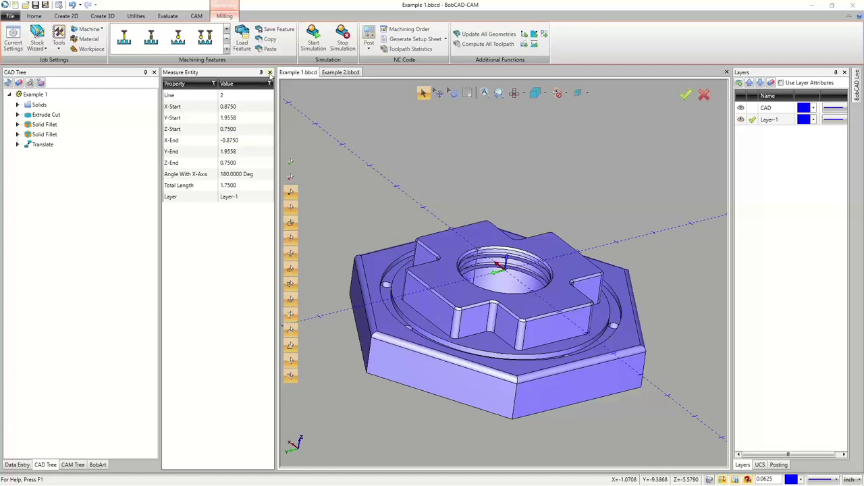
left_click(270, 72)
middle_click_drag(418, 324, 435, 328)
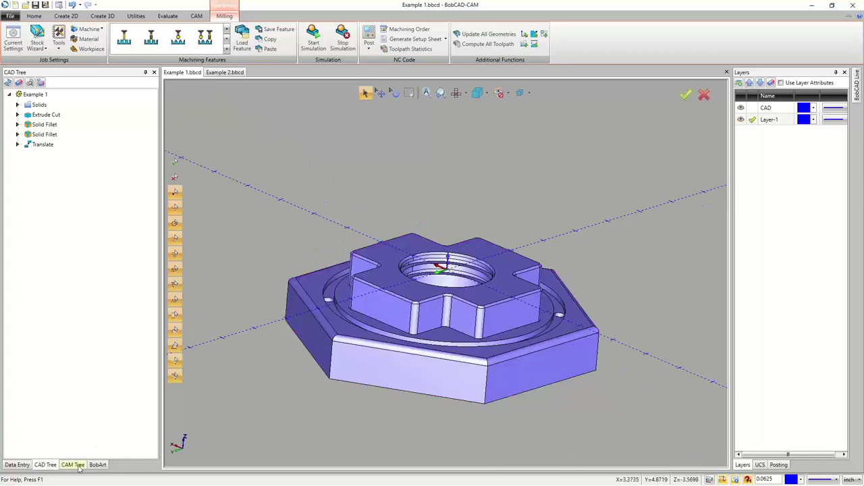
- Delete the existing Milling Job from the CAM tree and confirm the deletion
left_click(76, 466)
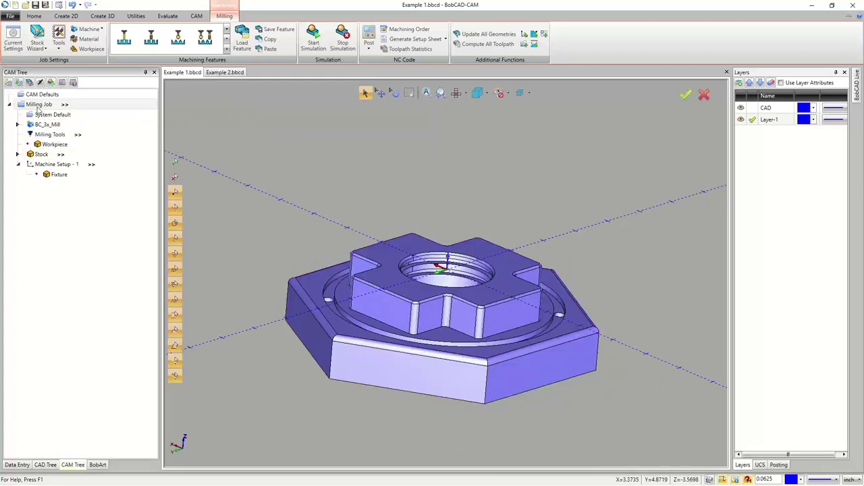
left_click(38, 107)
right_click(38, 107)
left_click(81, 321)
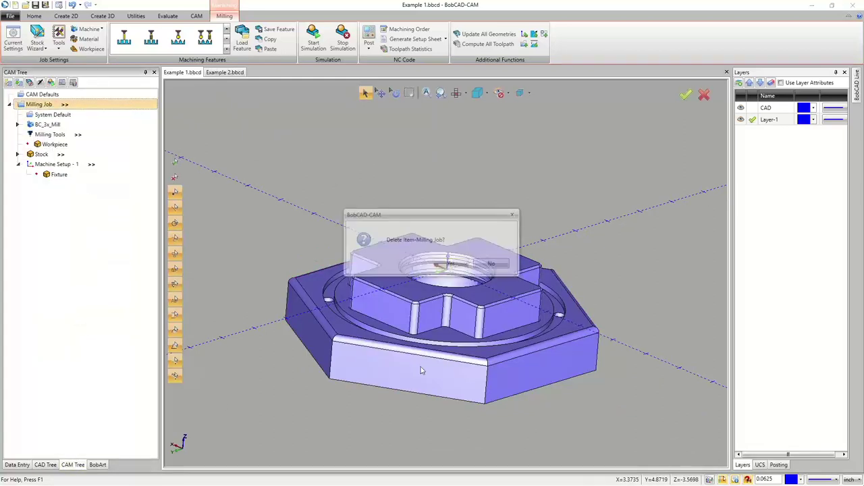
left_click(458, 264)
- Create a new milling job with the BC_3x_Mill machine and System Default template, continuing to the Stock Wizard
right_click(34, 94)
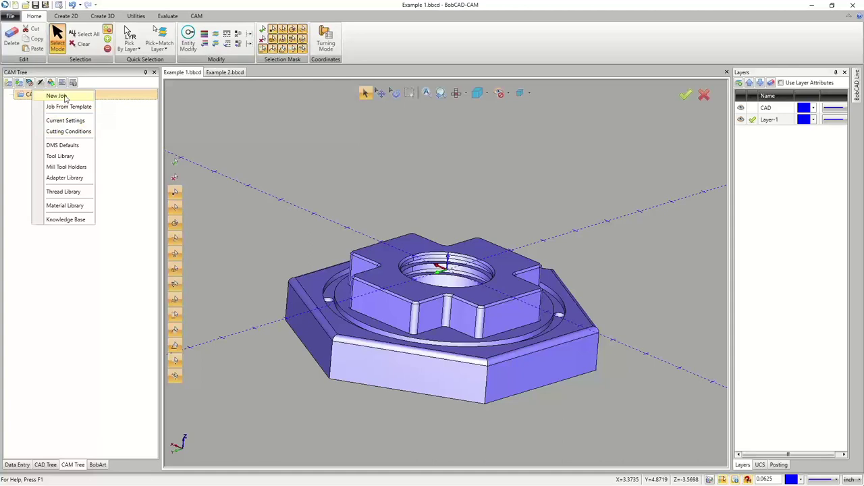
left_click(57, 96)
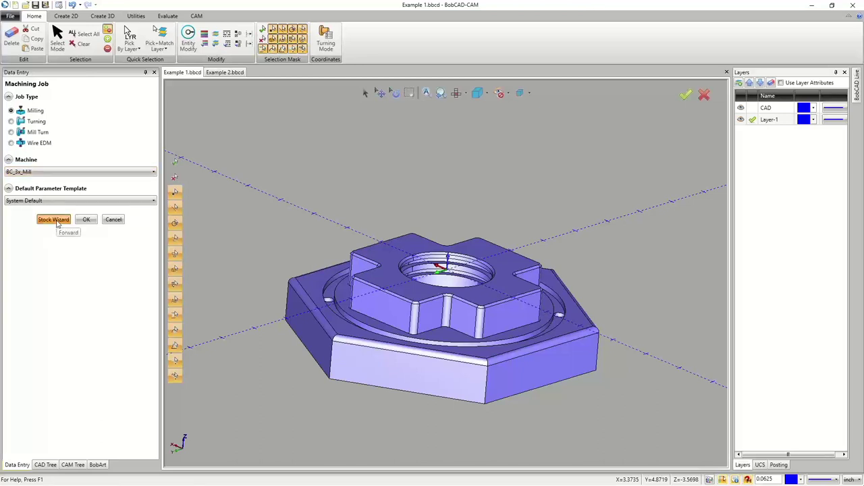
left_click(53, 220)
- Assign the hexagonal solid as the workpiece and proceed to the stock definition
left_click(435, 328)
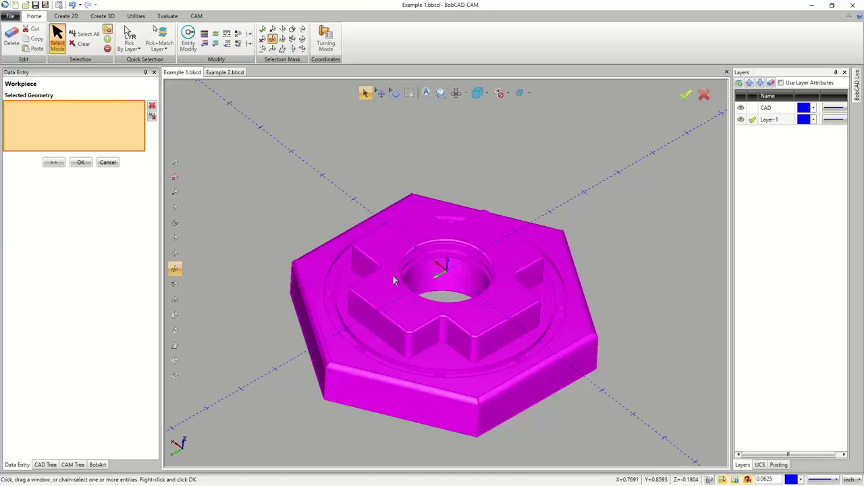
left_click(355, 245)
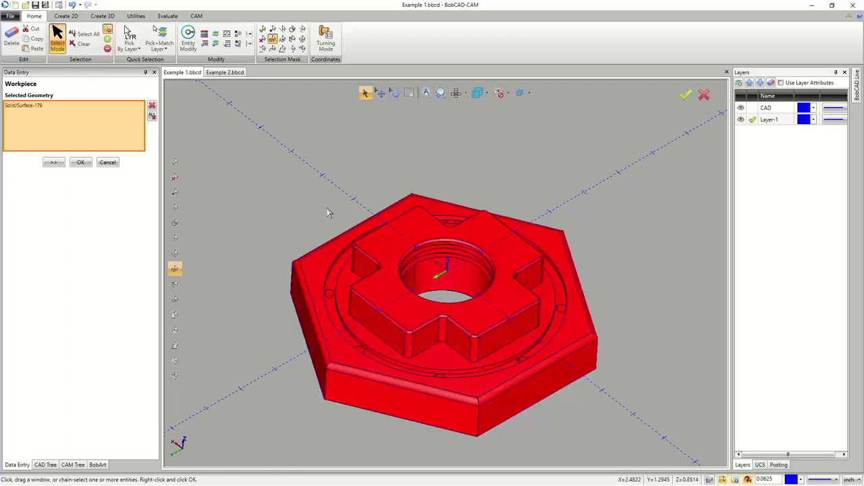
left_click(50, 164)
left_click(54, 163)
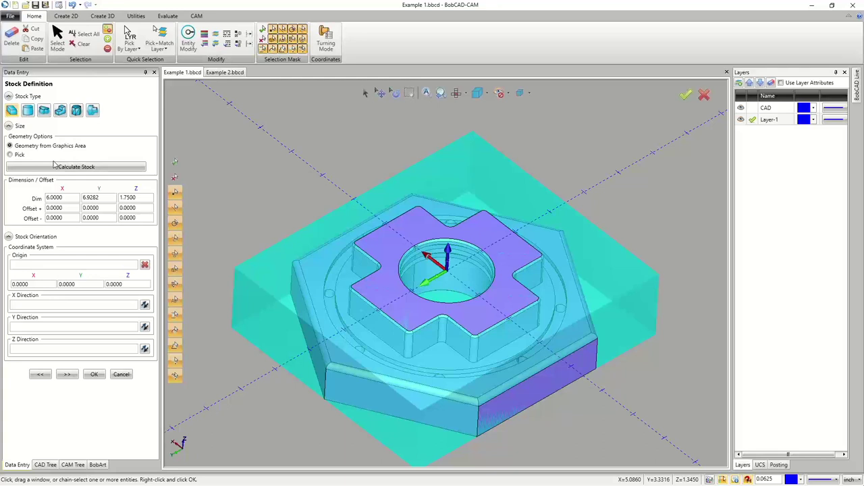
- Set the rectangular stock's Y dimension to 7
left_click_drag(65, 197, 45, 198)
double_click(108, 197)
left_click(175, 223)
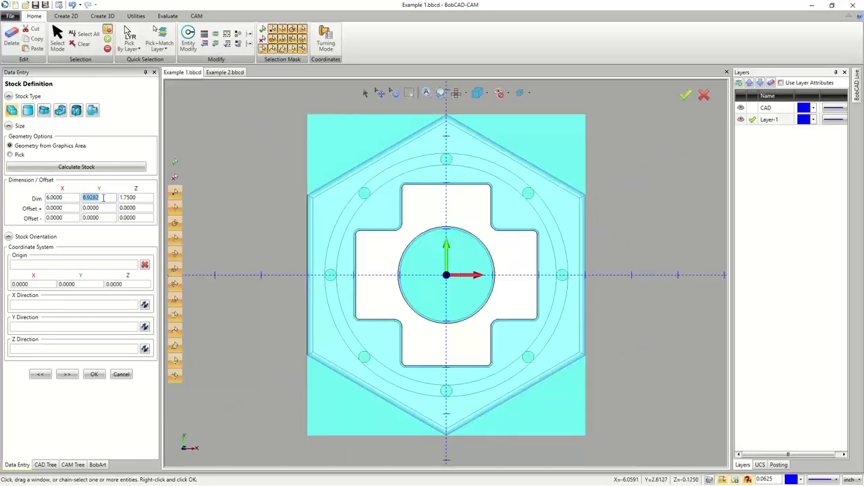
type("7")
key("Tab")
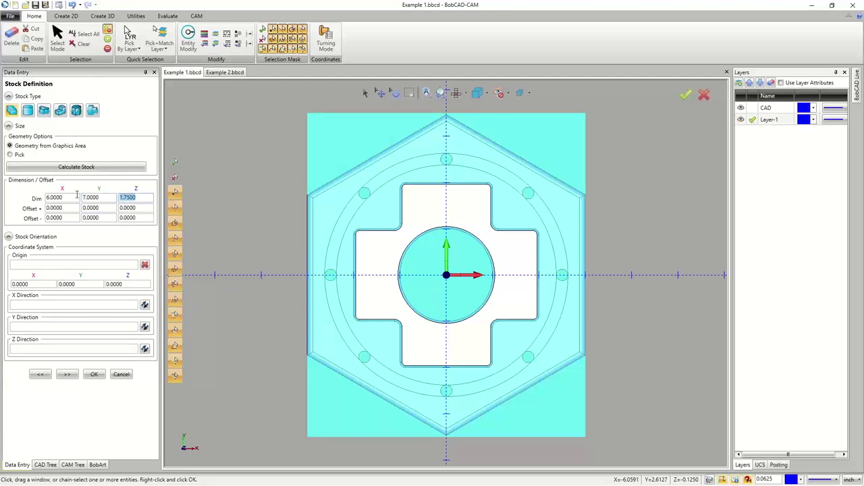
key("shift+Tab")
key("shift+Tab")
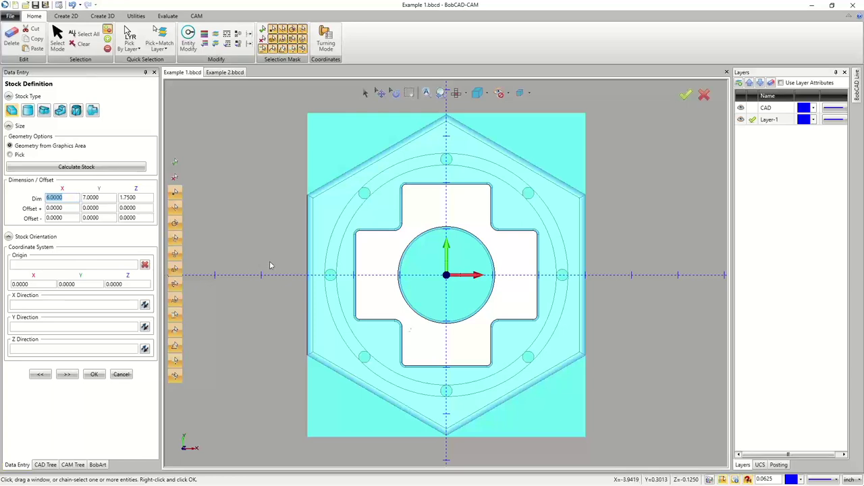
- Try a positive Z offset of 0.02 on the stock and set it back to 0
middle_click_drag(469, 349, 339, 263)
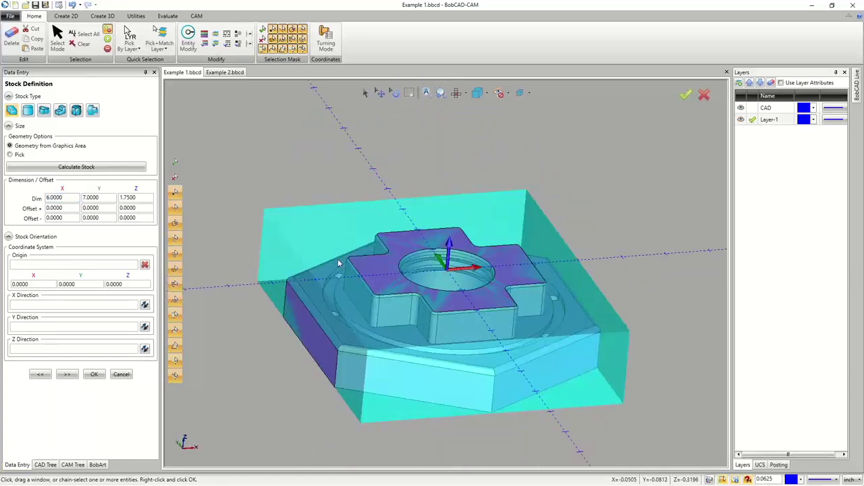
left_click(135, 208)
type(".02")
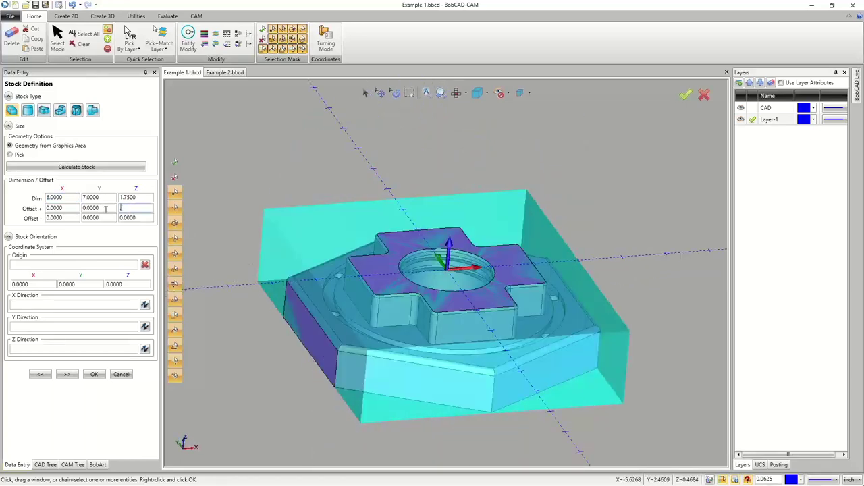
key("Tab")
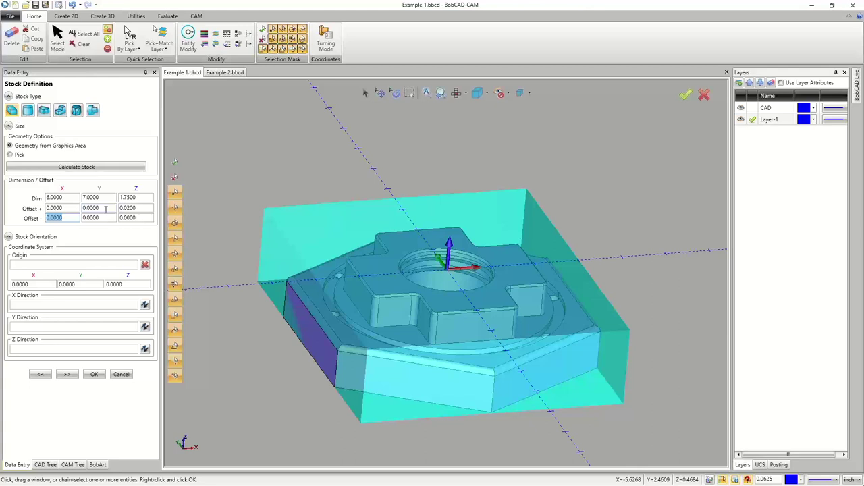
left_click(138, 208)
left_click_drag(138, 207, 111, 209)
type("0")
key("Tab")
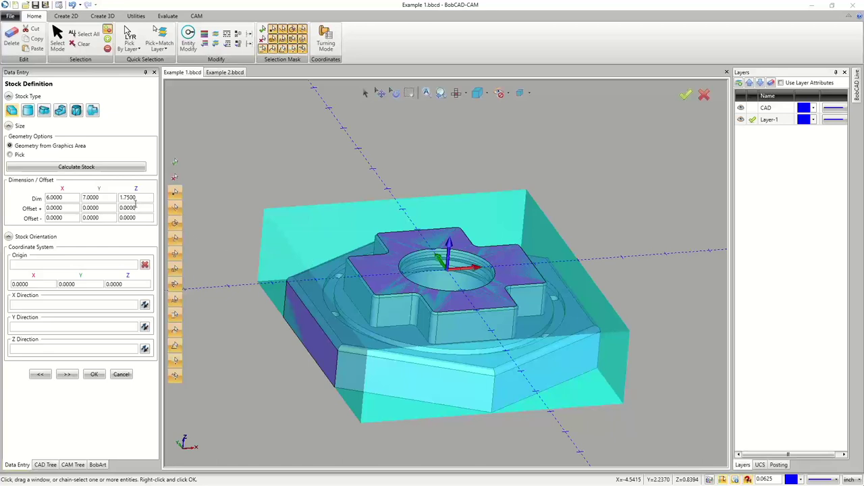
- Apply the stock's 0.02 positive Z offset once more, and restore it to 0
left_click_drag(146, 207, 103, 207)
type(".02")
key("Tab")
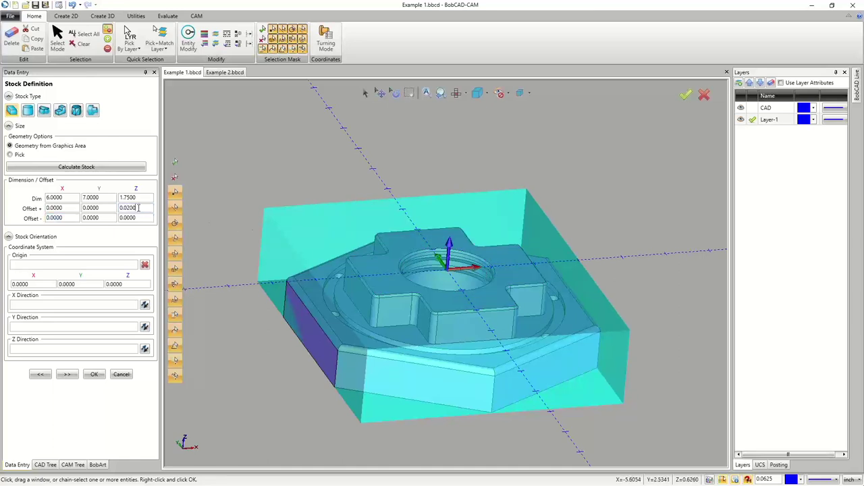
left_click(139, 208)
type("0")
key("Tab")
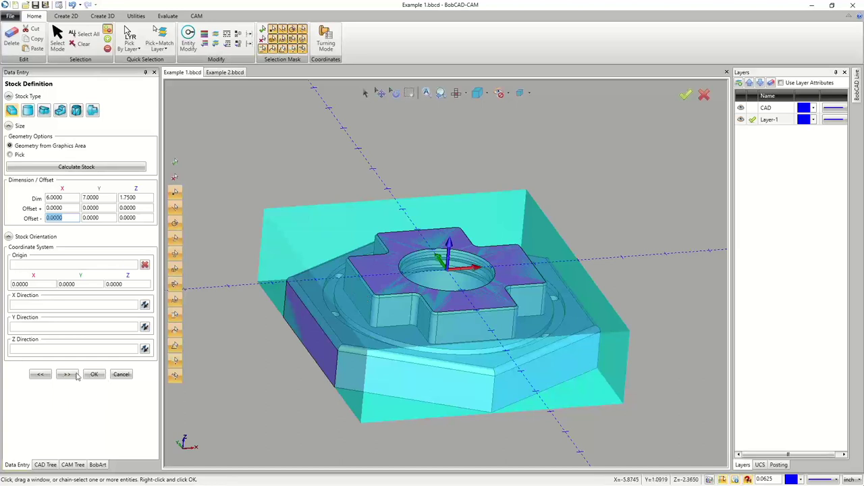
- Proceed to Machine Setup - 1 and place its origin on the stock's upper corner at X -3, Y 3.5, Z 0
left_click(71, 375)
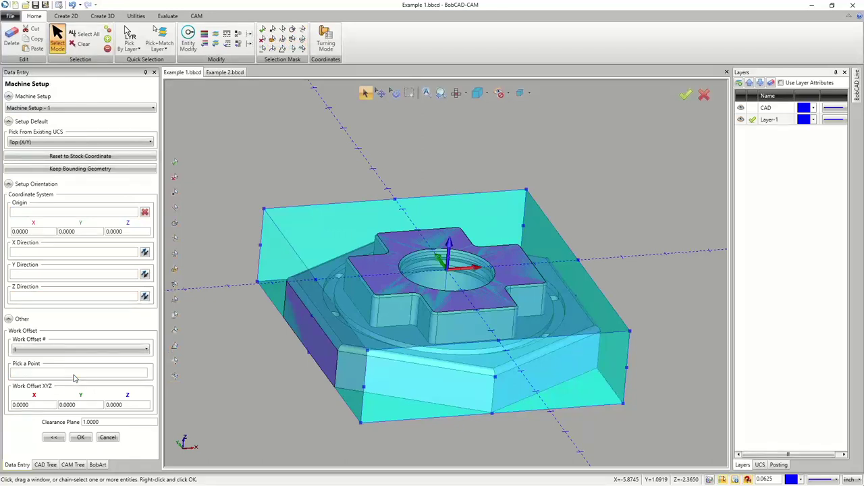
left_click(47, 108)
left_click(51, 118)
left_click(39, 213)
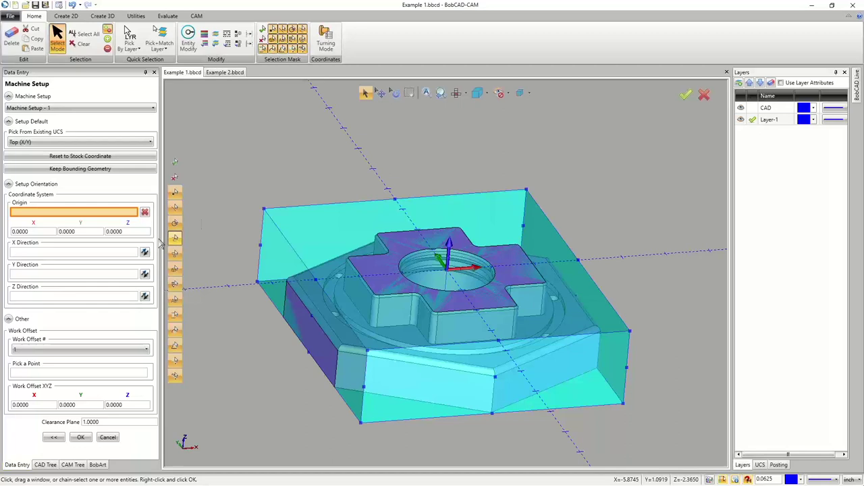
left_click(264, 210)
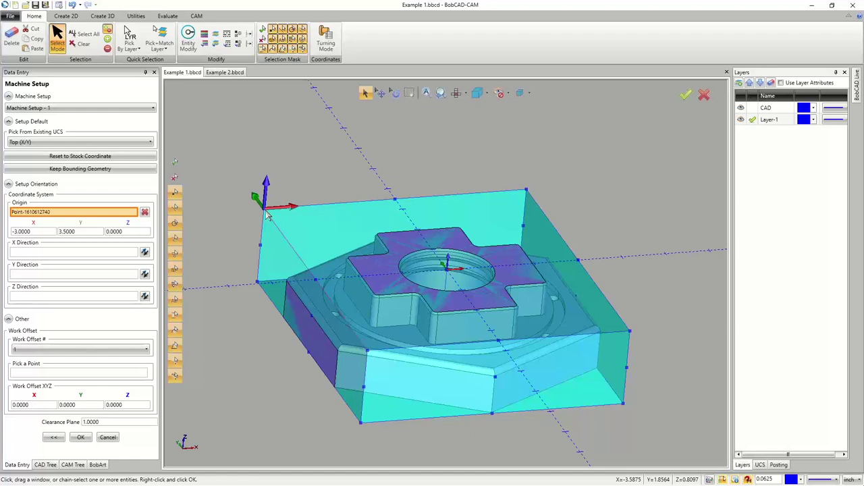
- Set the work offset's Z value to 2 and dismiss the error from the emptied X value
left_click(131, 405)
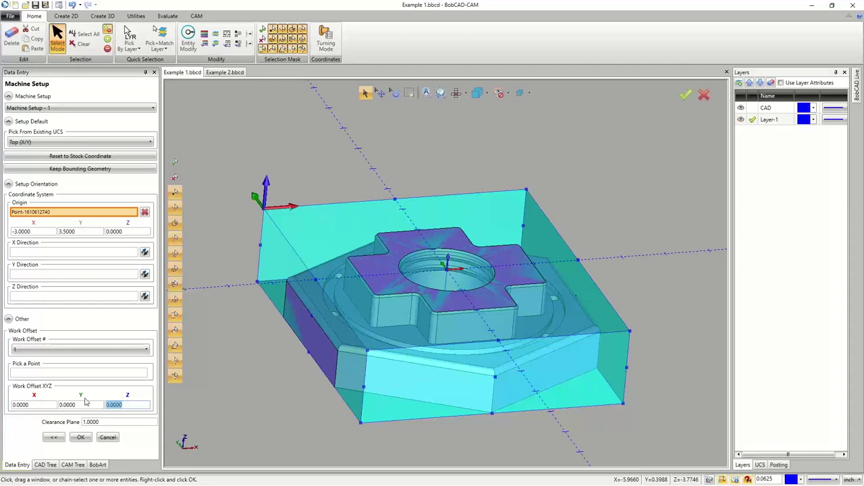
type("2")
double_click(14, 405)
key("Delete")
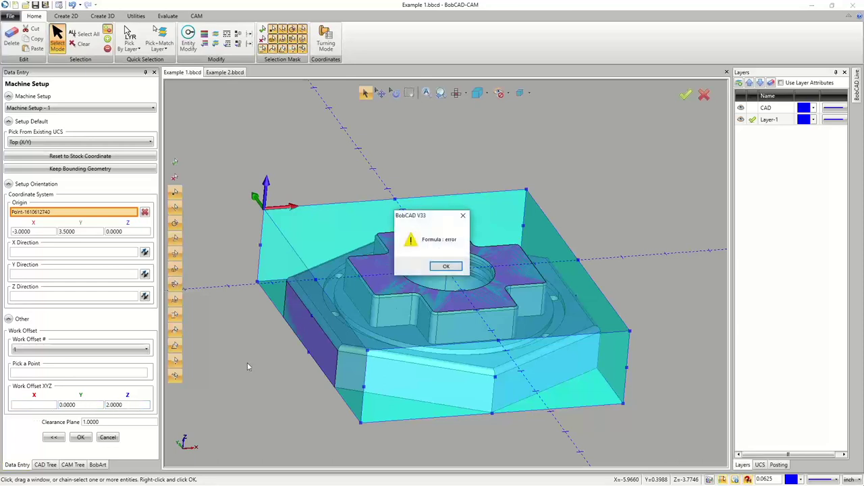
left_click(457, 266)
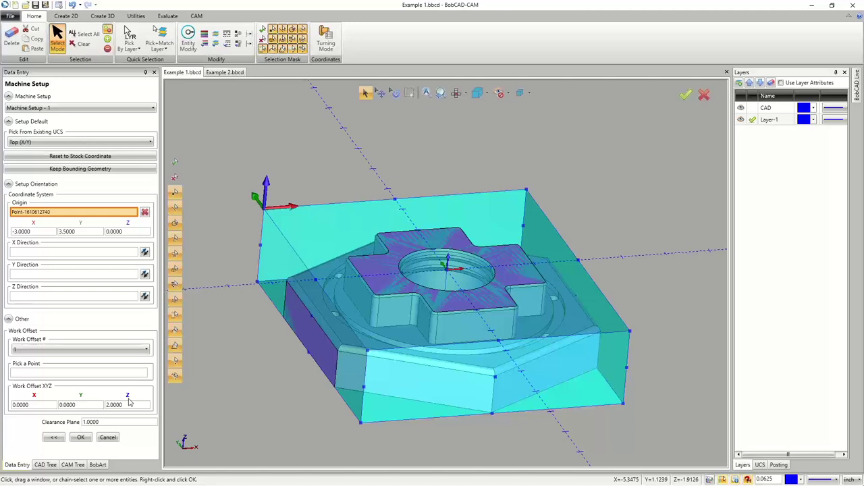
- Keep the clearance plane at 1.0000 and finish the machine setup to complete the milling job
left_click(106, 422)
left_click(107, 421)
left_click(82, 438)
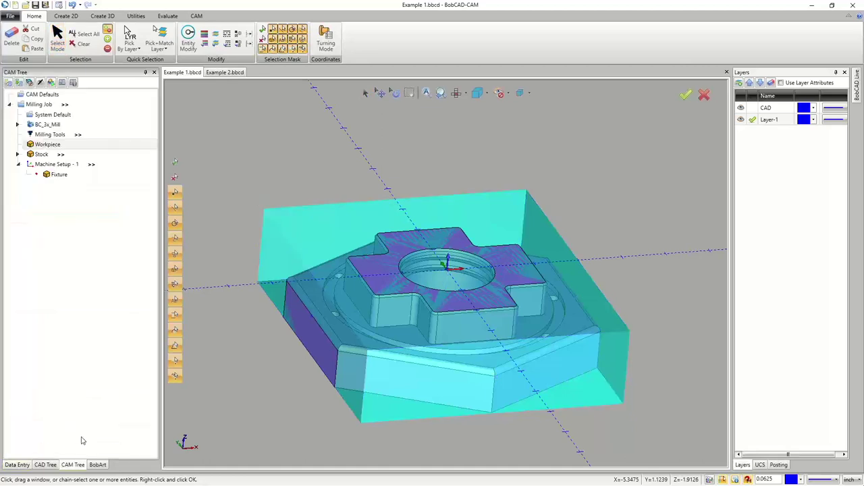
- Blank the stock in the milling job so only the part is displayed
left_click(46, 155)
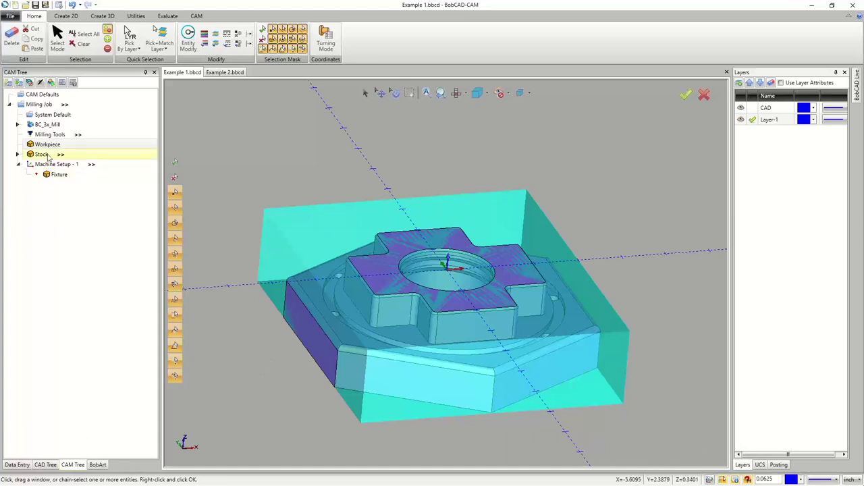
right_click(48, 156)
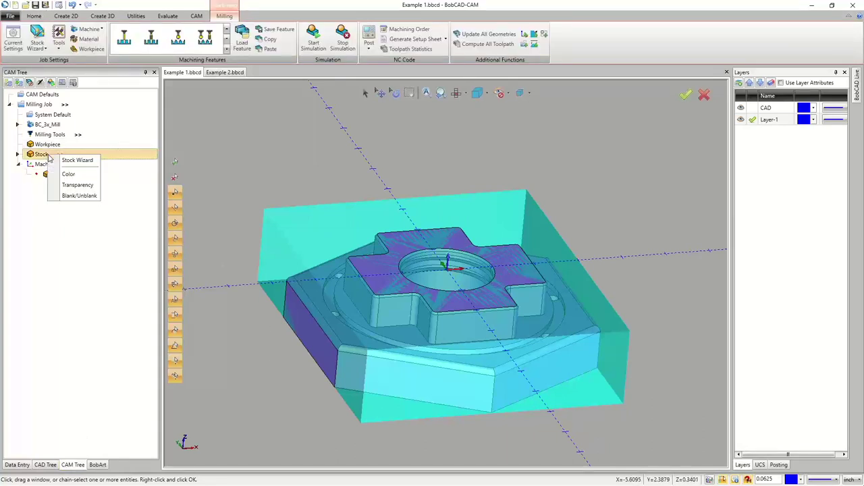
left_click(76, 197)
middle_click_drag(455, 339, 493, 377)
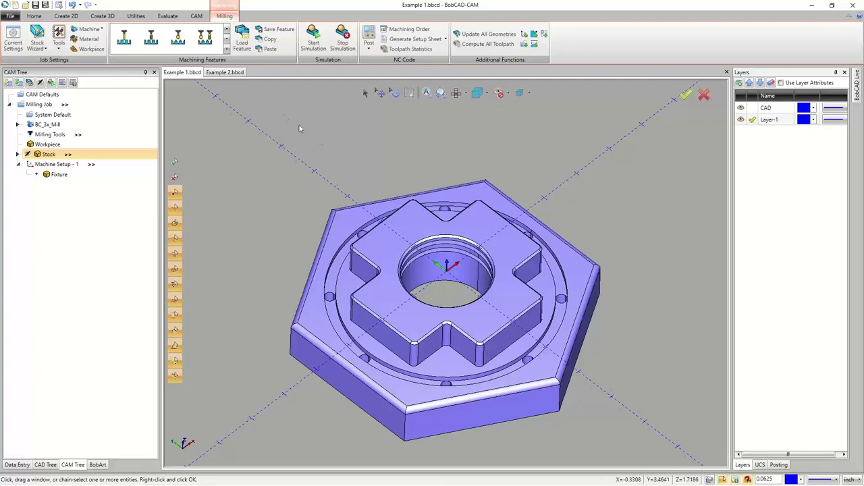
- Measure the circular edge just inside the central bore's upper chamfer with Measure One, and end the measurement
left_click(174, 17)
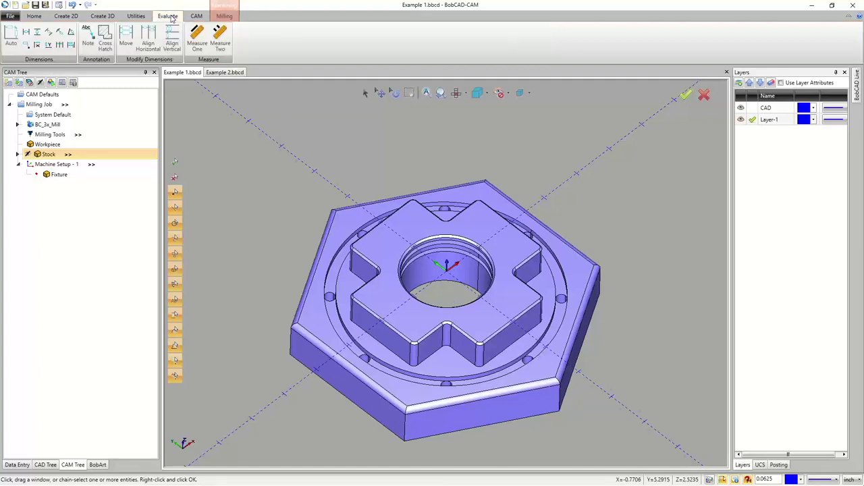
left_click(192, 36)
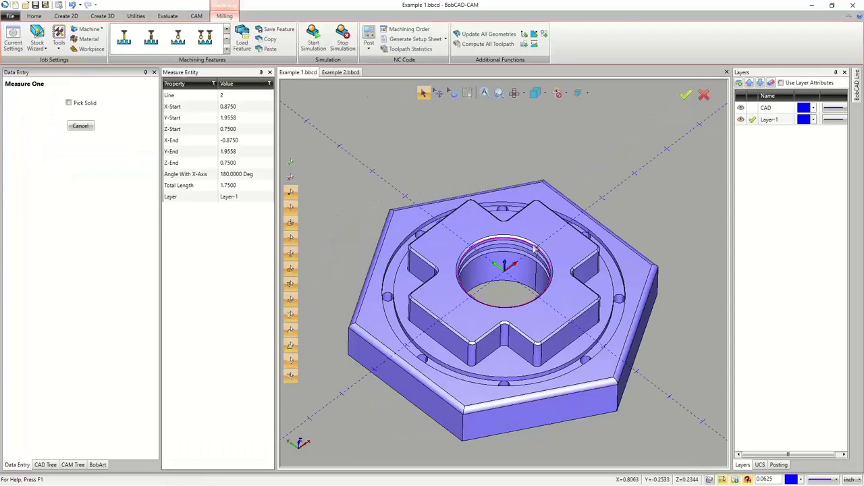
scroll(499, 249, "up", 4)
left_click(500, 244)
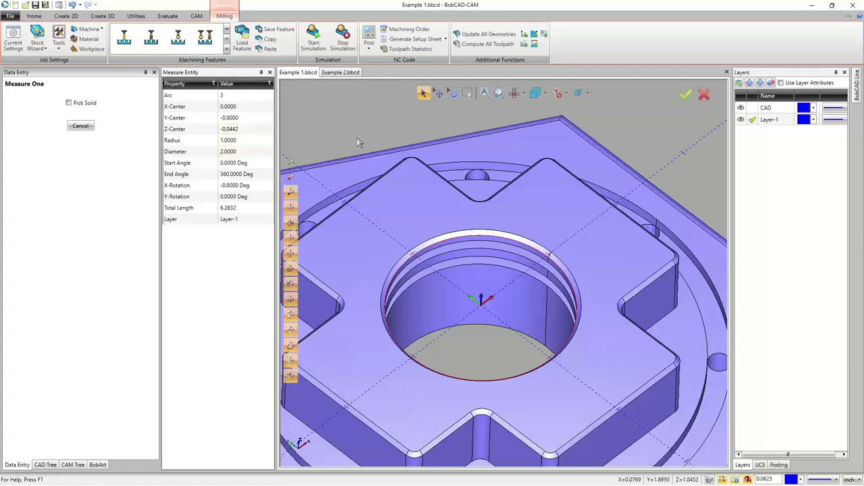
left_click(270, 72)
scroll(345, 168, "down", 3)
scroll(381, 225, "up", 4)
scroll(382, 224, "down", 5)
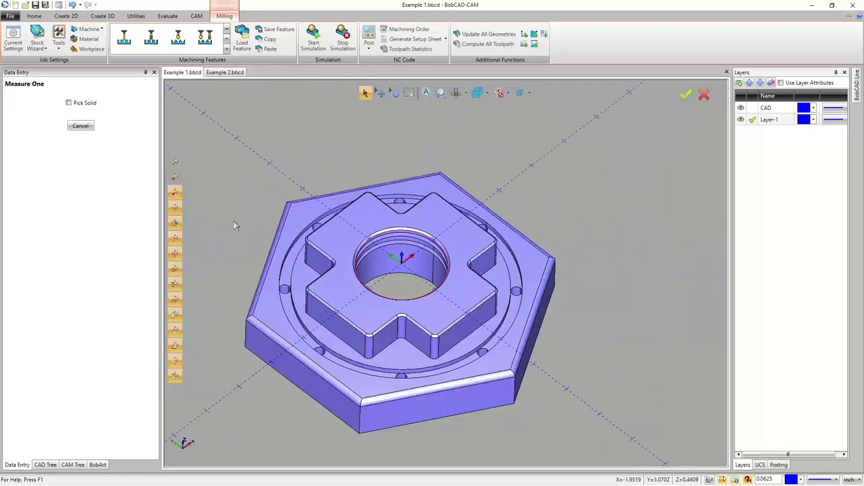
left_click(81, 127)
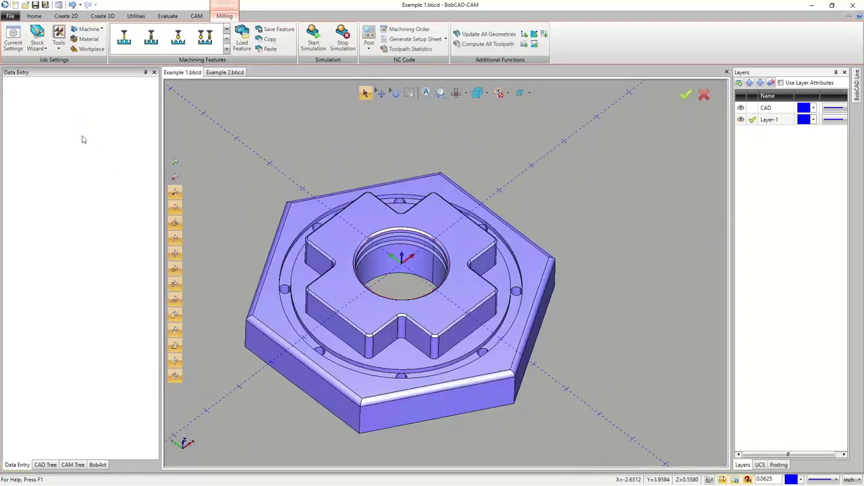
- Add the 3/8 - 90 DEGREE SPOT DRILL from the center drill library to the milling job's tool crib and save the crib
left_click(74, 465)
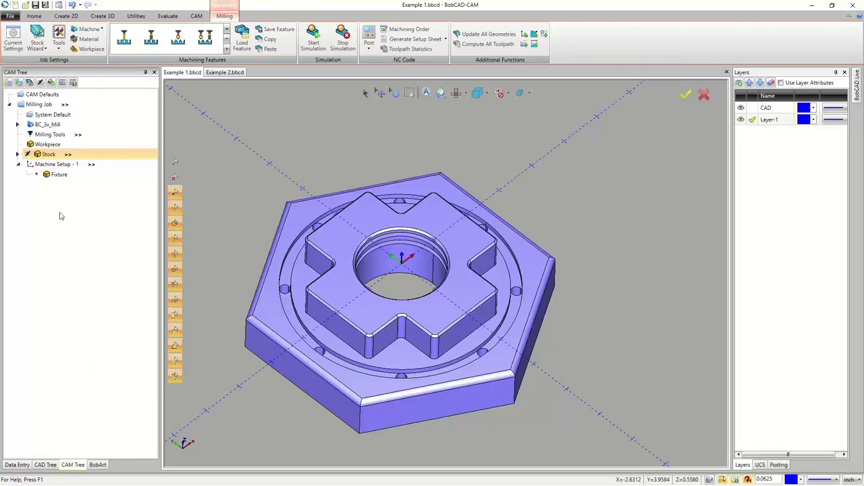
right_click(47, 137)
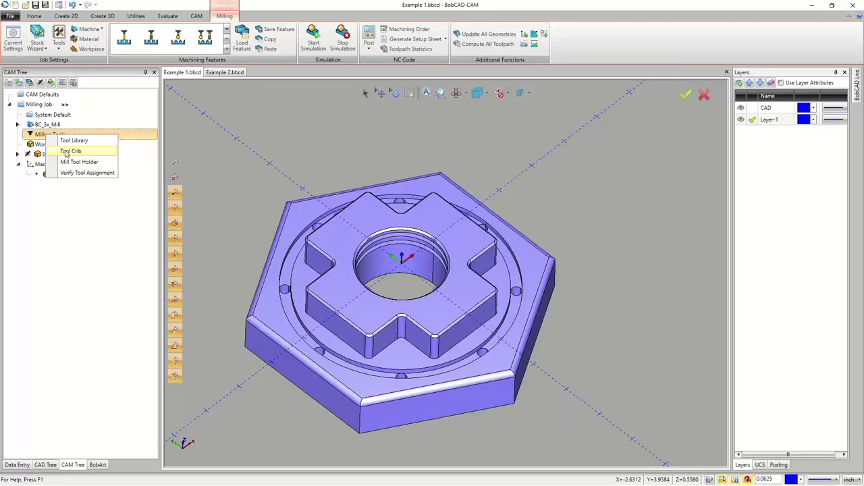
left_click(70, 151)
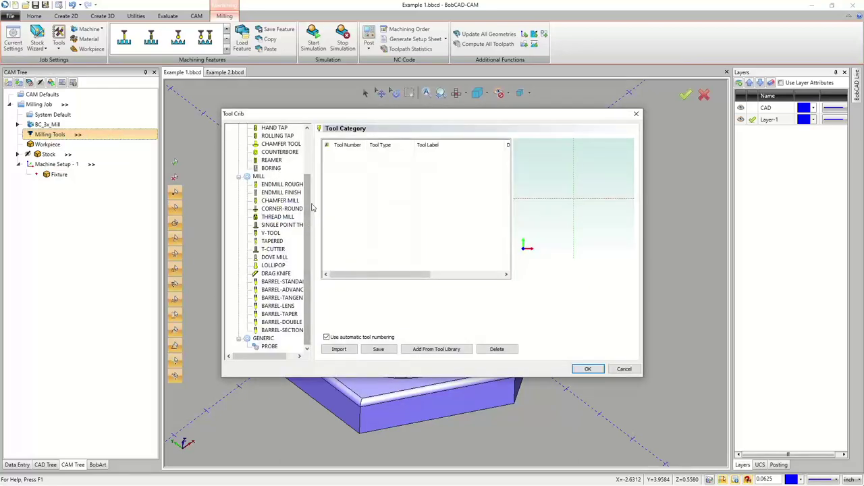
scroll(307, 207, "up", 3)
left_click(280, 154)
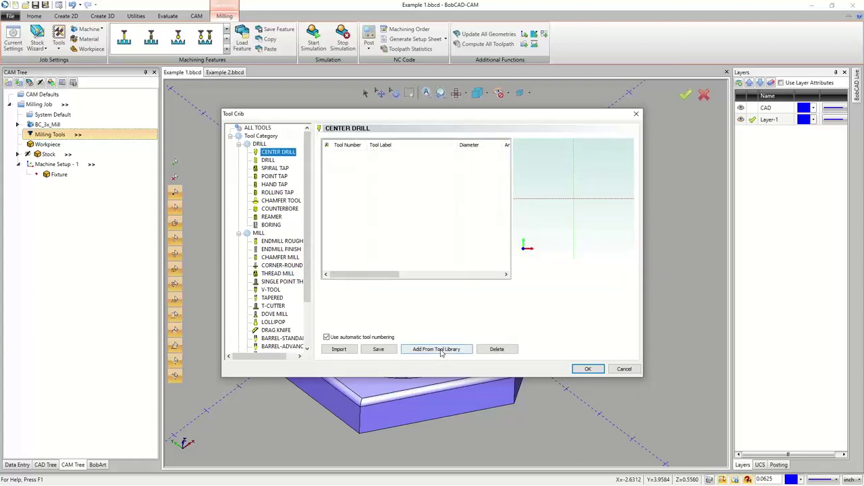
left_click(440, 350)
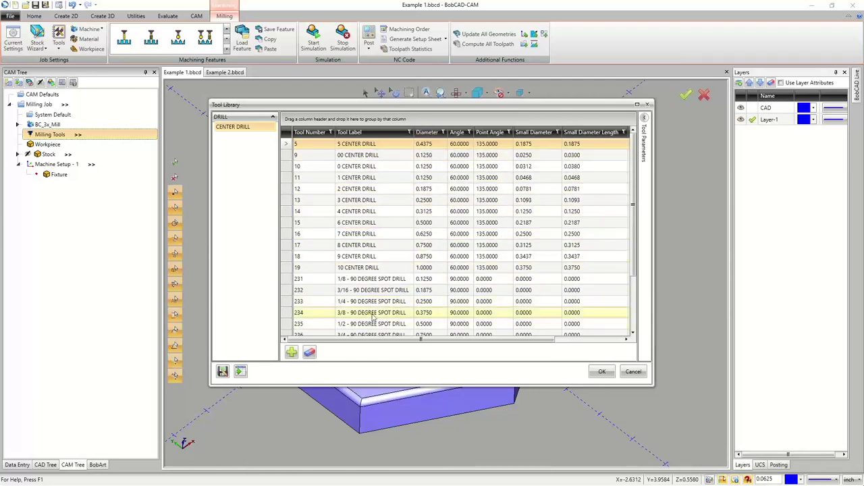
mouse_move(369, 106)
left_mouse_down()
mouse_move(376, 358)
mouse_move(353, 159)
mouse_move(377, 113)
left_mouse_up()
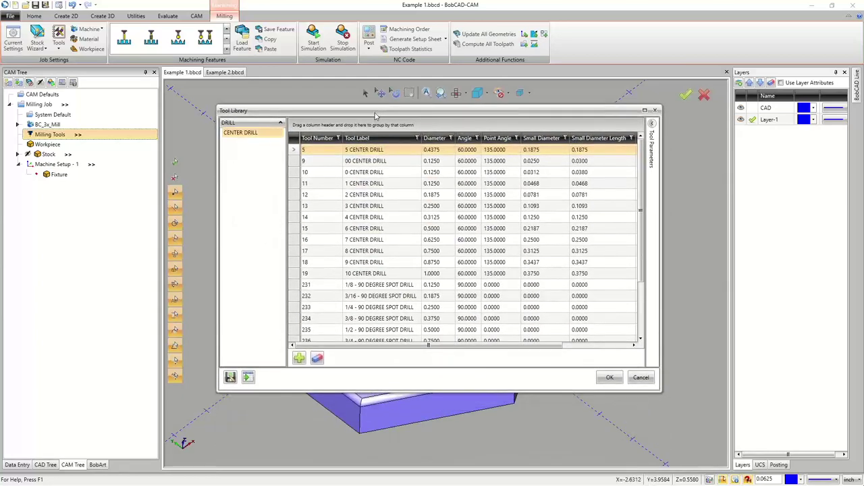
left_click(377, 322)
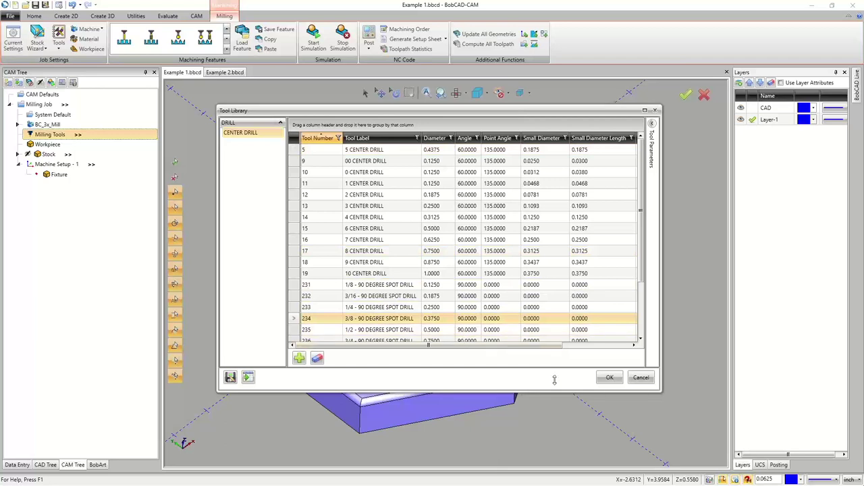
left_click(610, 378)
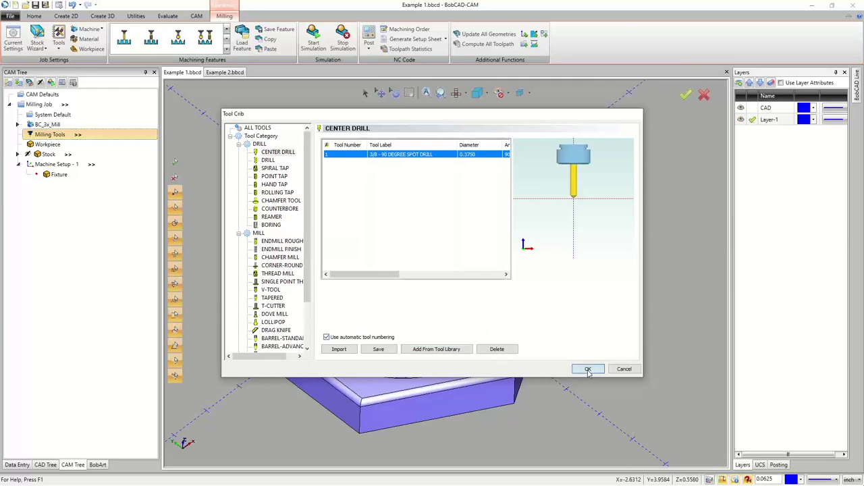
left_click(588, 369)
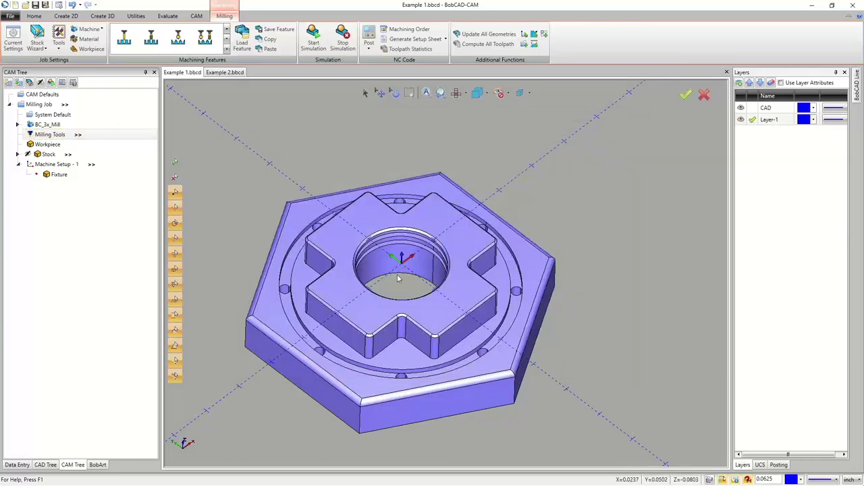
- Check the part from below and above, and open the tool library for the tool crib's DRILL category
middle_click_drag(403, 267, 379, 284)
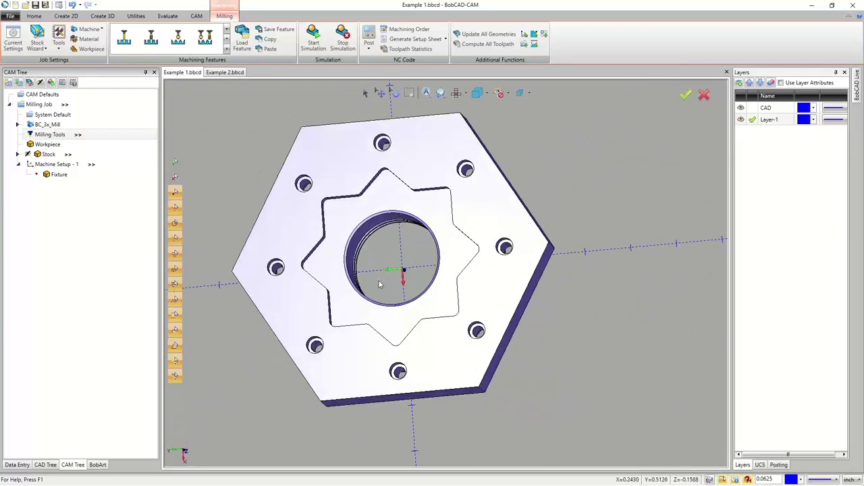
middle_click_drag(425, 193, 447, 338)
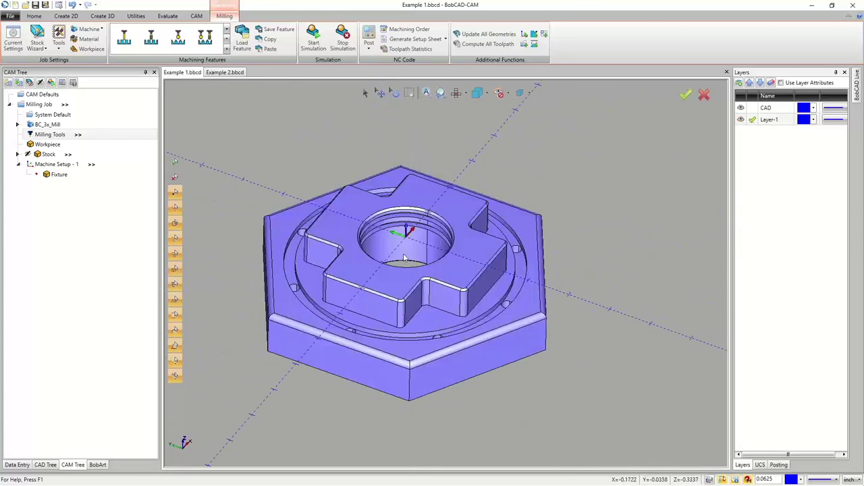
left_click(55, 135)
right_click(61, 135)
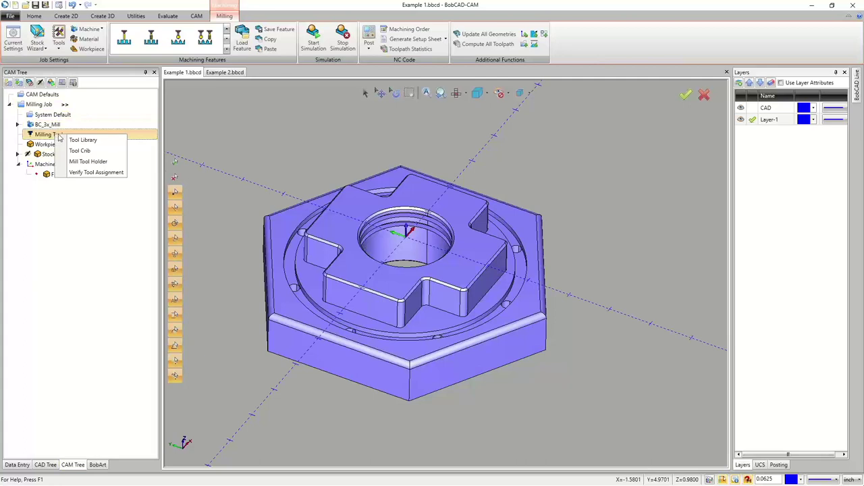
left_click(80, 150)
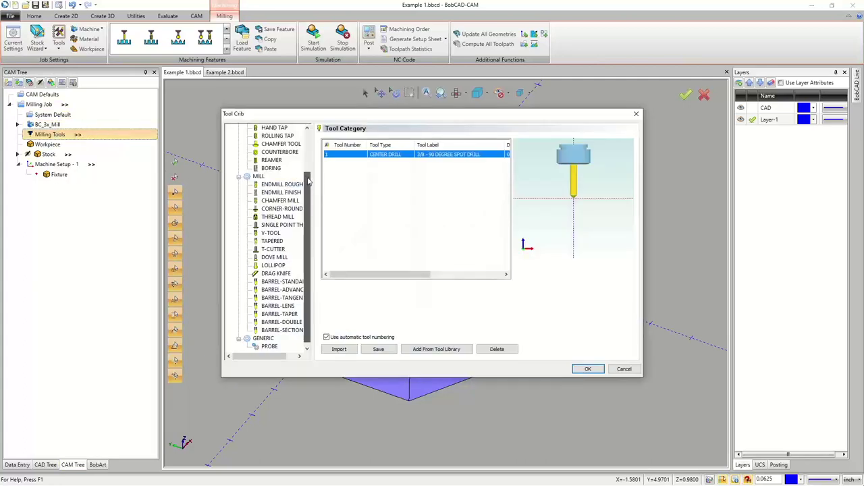
scroll(307, 186, "up", 3)
left_click(268, 160)
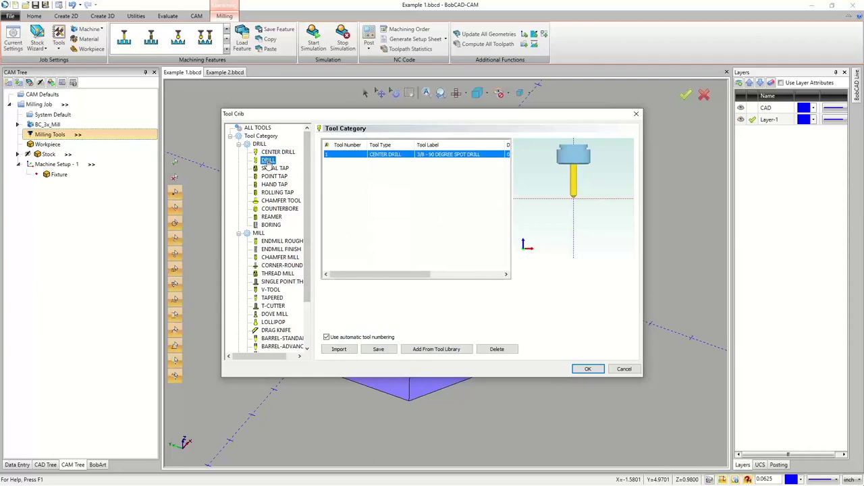
left_click(436, 349)
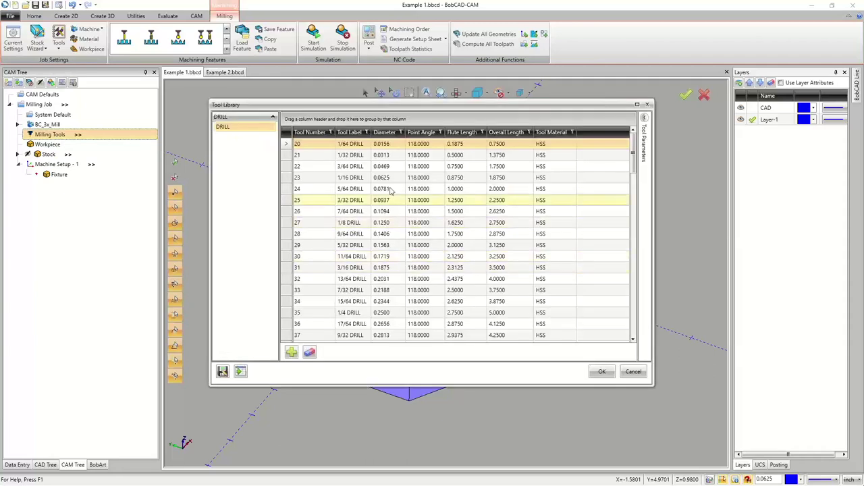
- Group the drill library by diameter and add the 1.0000 diameter 1 DRILL to the tool crib
left_click(385, 132)
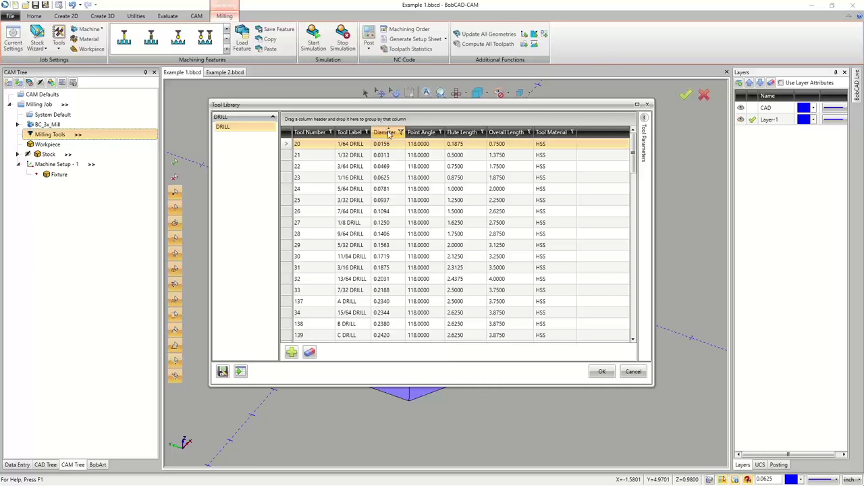
left_click_drag(388, 136, 318, 121)
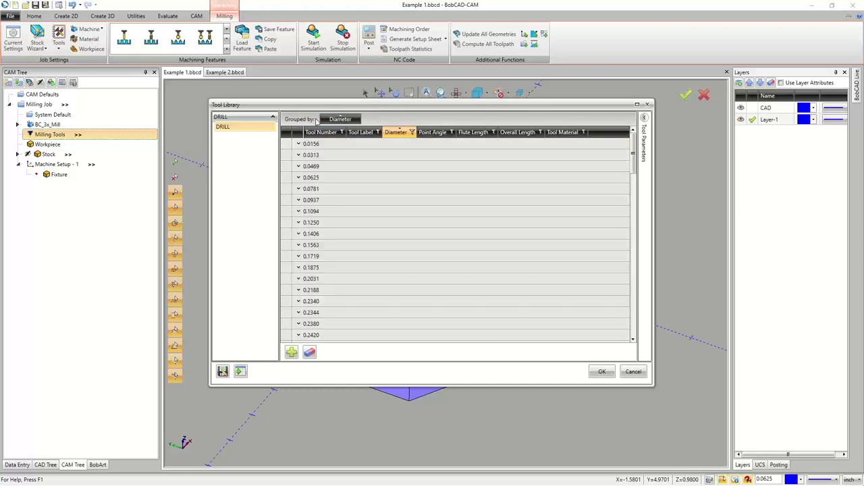
scroll(328, 168, "down", 10)
scroll(328, 170, "down", 15)
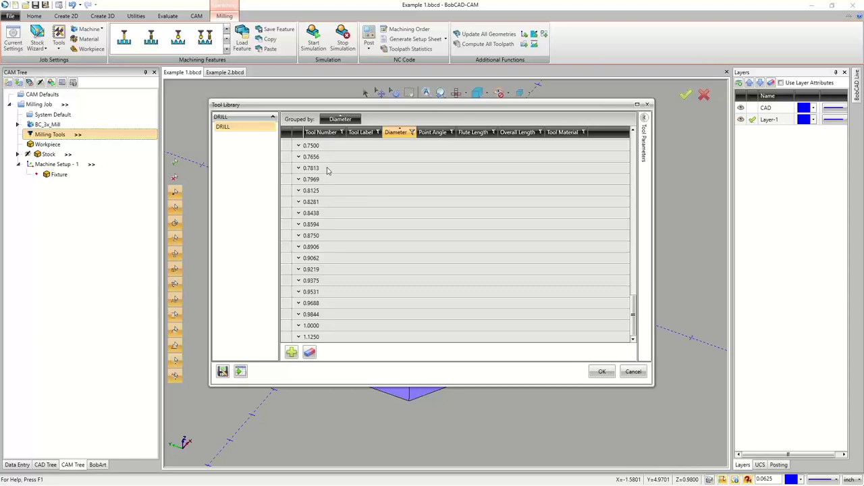
left_click(299, 325)
left_click(385, 326)
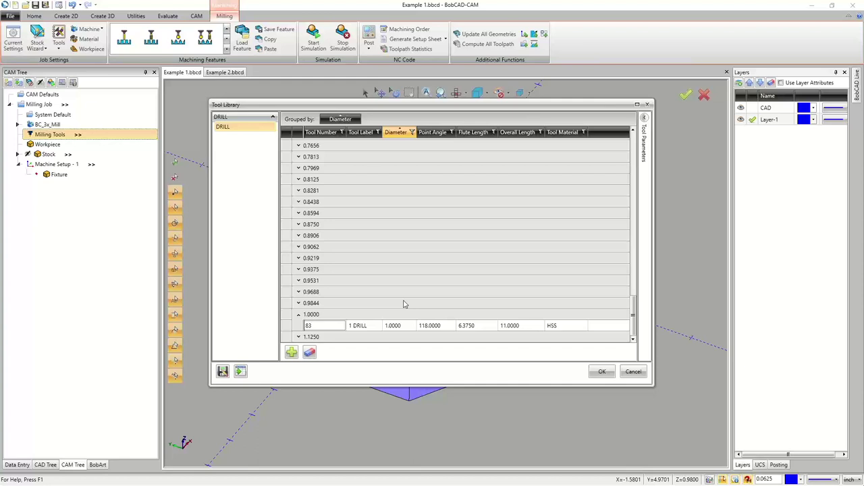
left_click(362, 327)
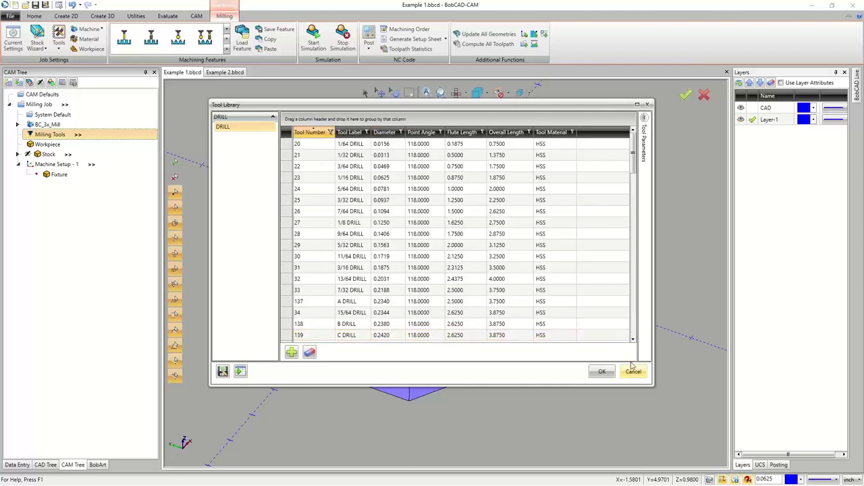
left_click(606, 372)
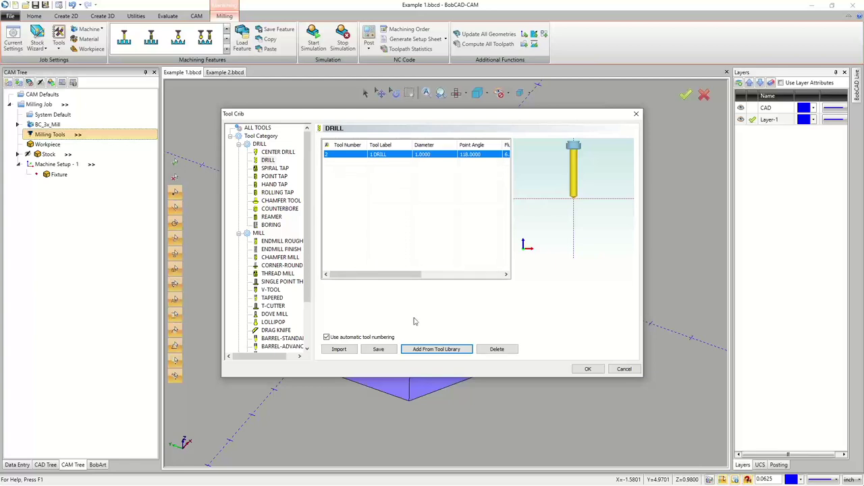
- Open the tool library for the tool crib's ENDMILL ROUGH category and group the tools by diameter
left_click(281, 241)
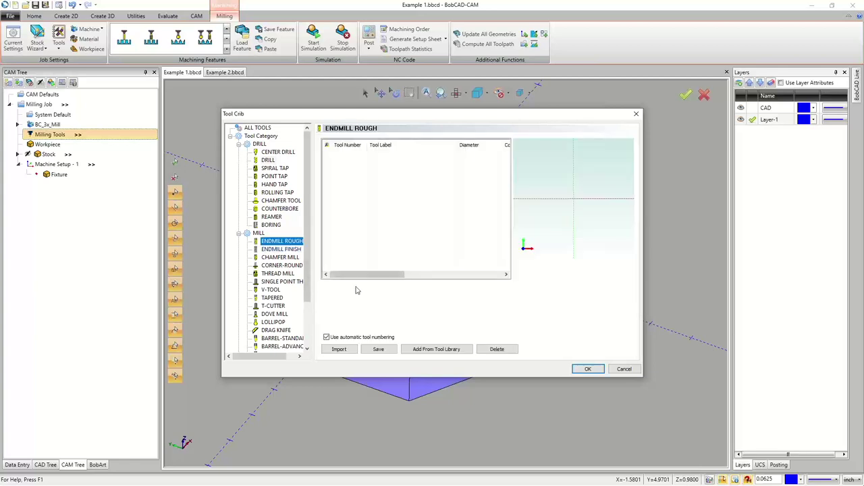
left_click(435, 348)
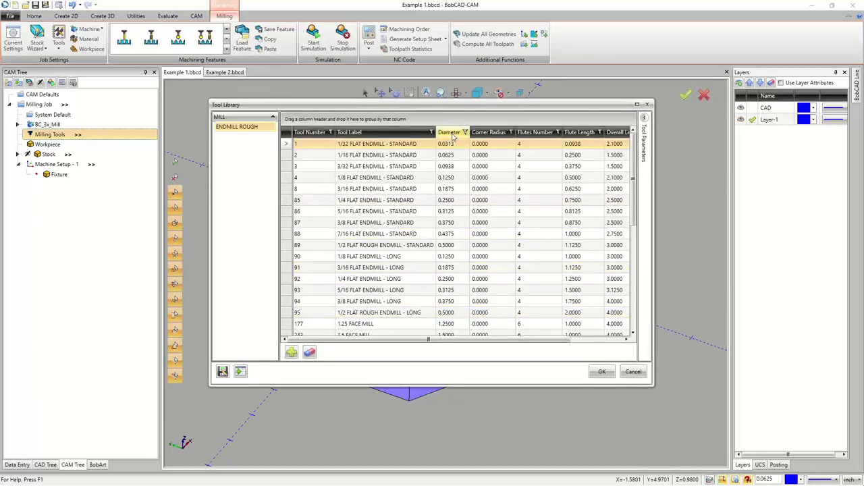
left_click_drag(454, 137, 357, 120)
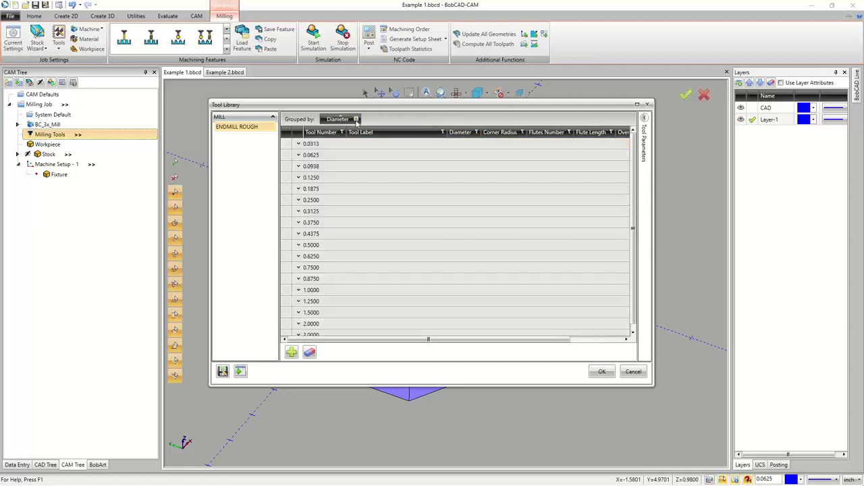
scroll(325, 169, "down", 1)
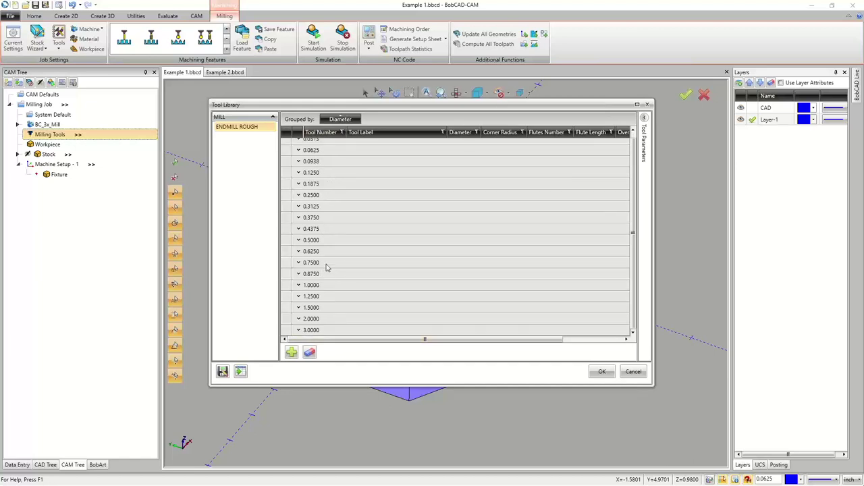
- Add the 0.6250 diameter 5/8 FLAT ENDMILL - LONG to the tool crib and save the crib
left_click(298, 195)
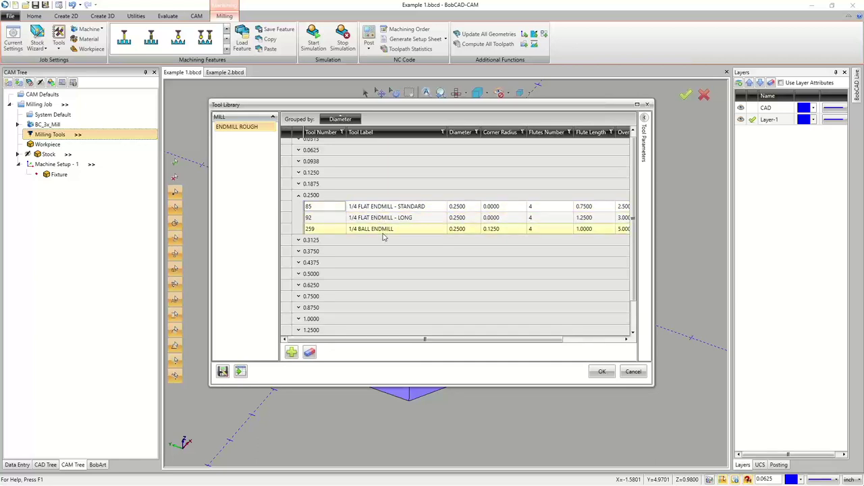
left_click(298, 195)
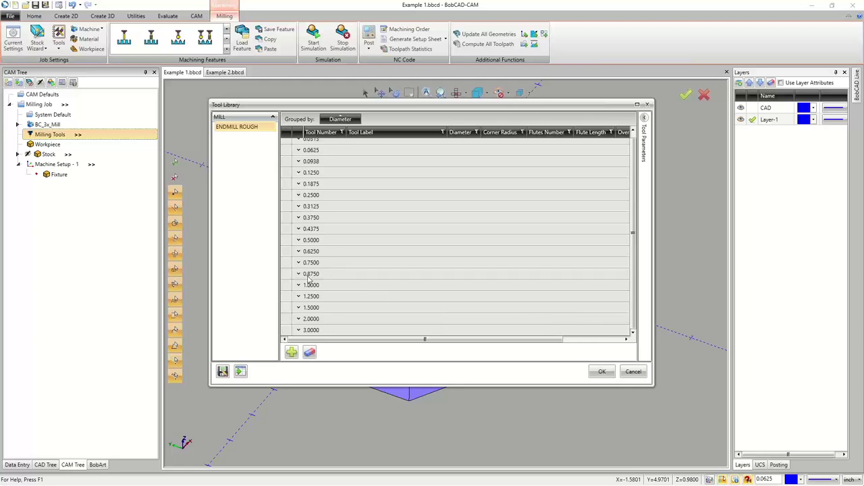
left_click(298, 251)
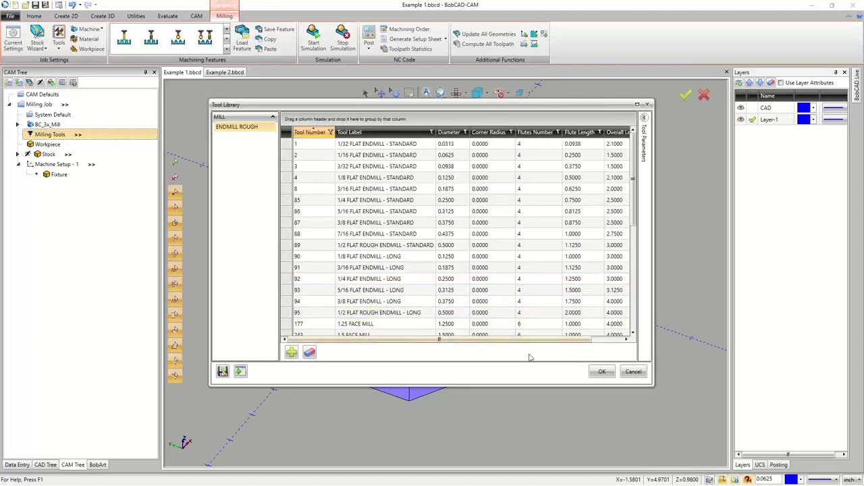
left_click(601, 371)
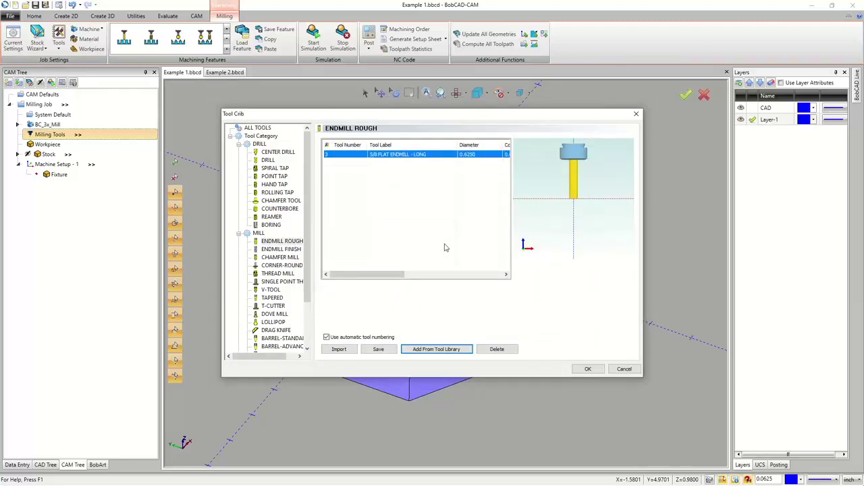
mouse_move(453, 116)
left_mouse_down()
mouse_move(454, 147)
mouse_move(445, 130)
left_mouse_up()
left_click(579, 384)
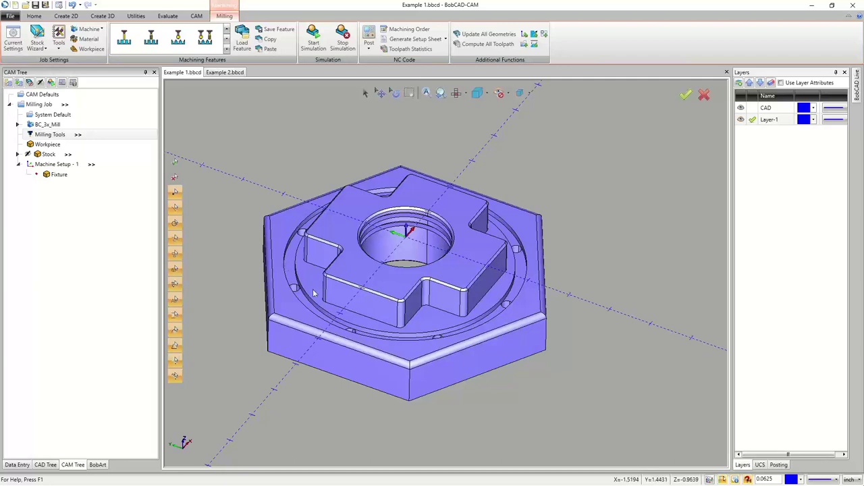
- Measure the inner corner arc on the raised cross-shaped boss with Measure One, and end the measurement
left_click(167, 15)
left_click(197, 42)
scroll(491, 306, "up", 5)
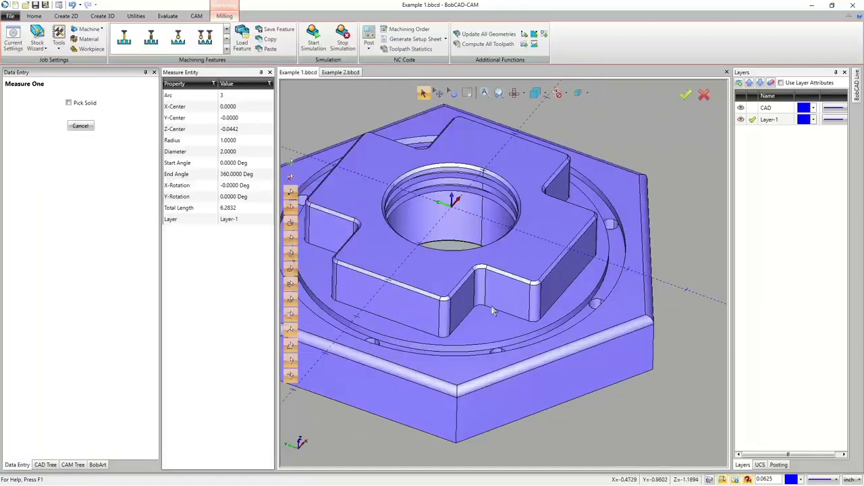
left_click(477, 247)
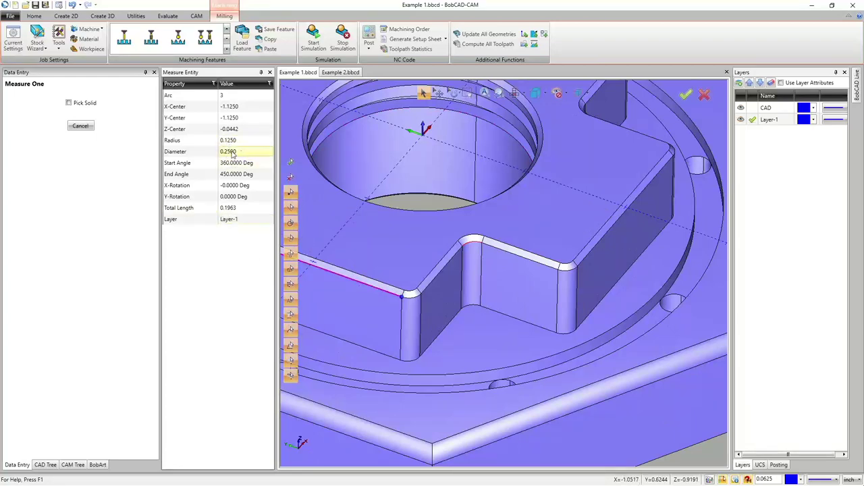
scroll(487, 288, "up", 5)
scroll(488, 287, "down", 6)
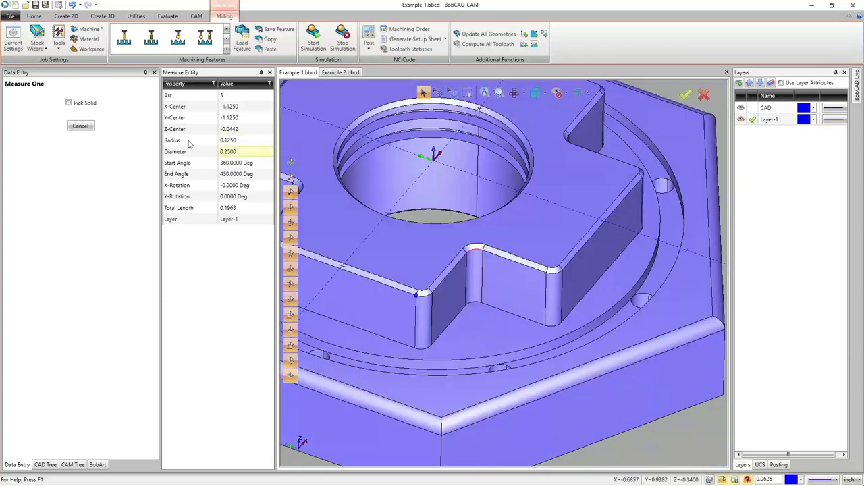
key("f")
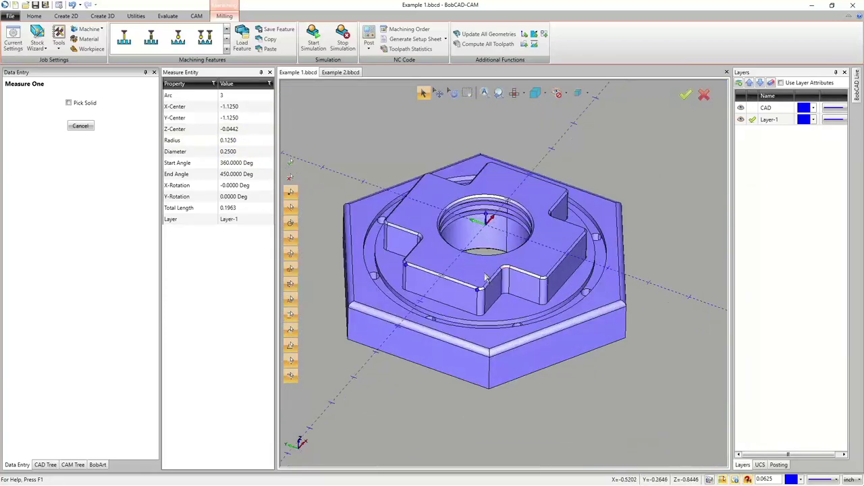
left_click(84, 126)
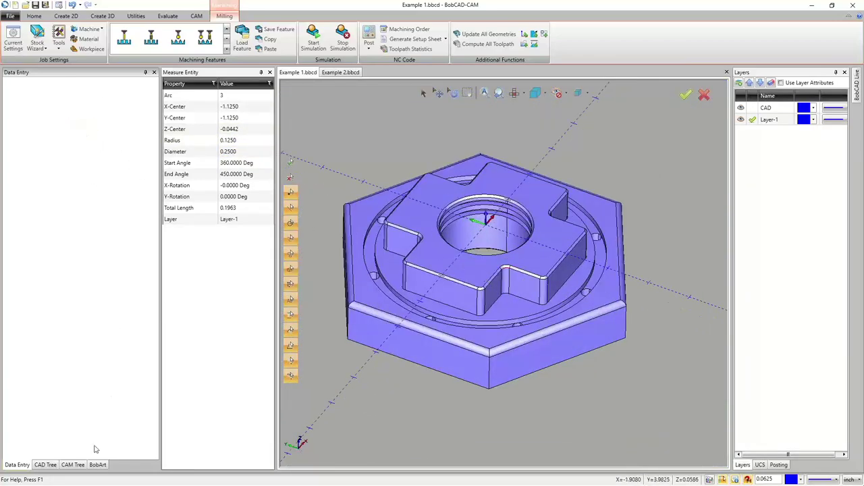
- Reopen the tool crib and add the 1/4 FLAT ENDMILL - LONG from the ENDMILL ROUGH library, grouped by diameter
left_click(74, 465)
left_click(78, 135)
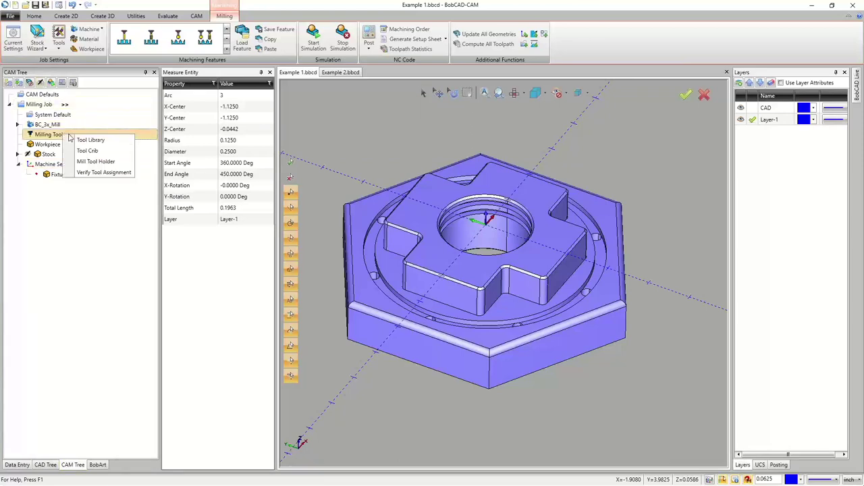
left_click(98, 153)
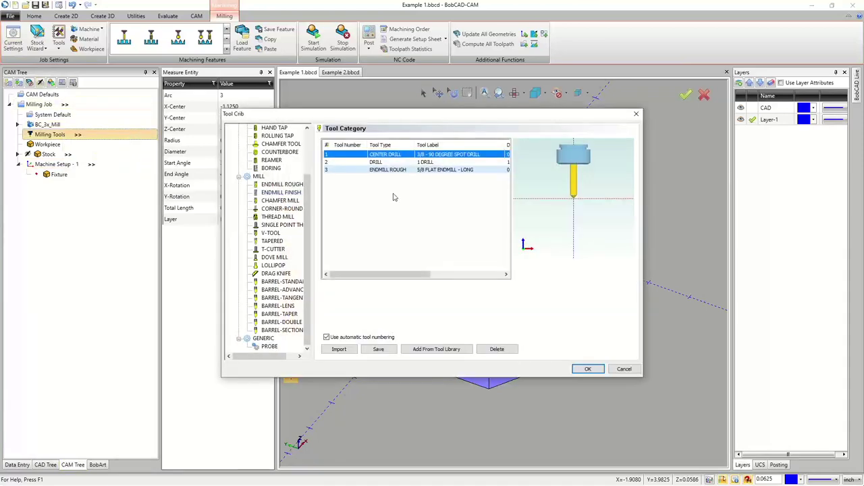
left_click(424, 350)
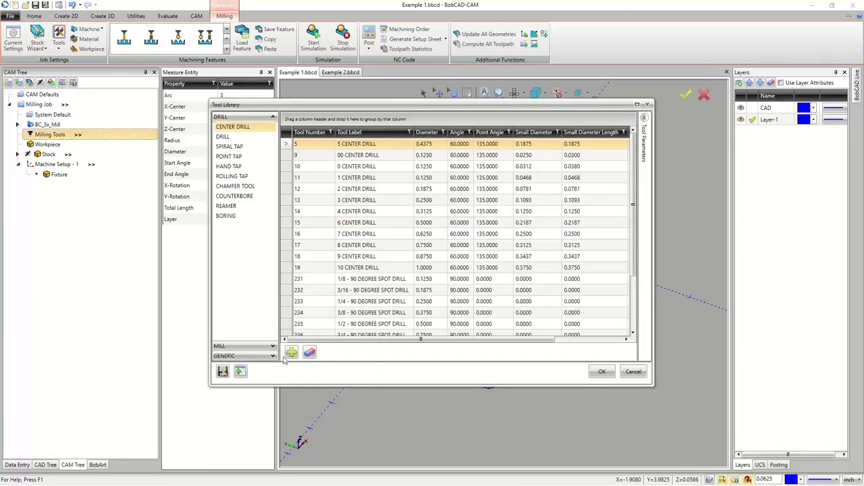
left_click(273, 348)
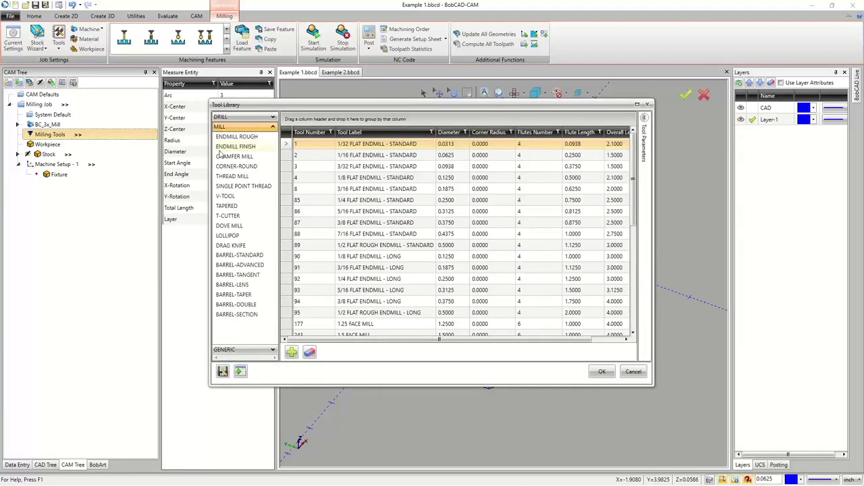
left_click(241, 138)
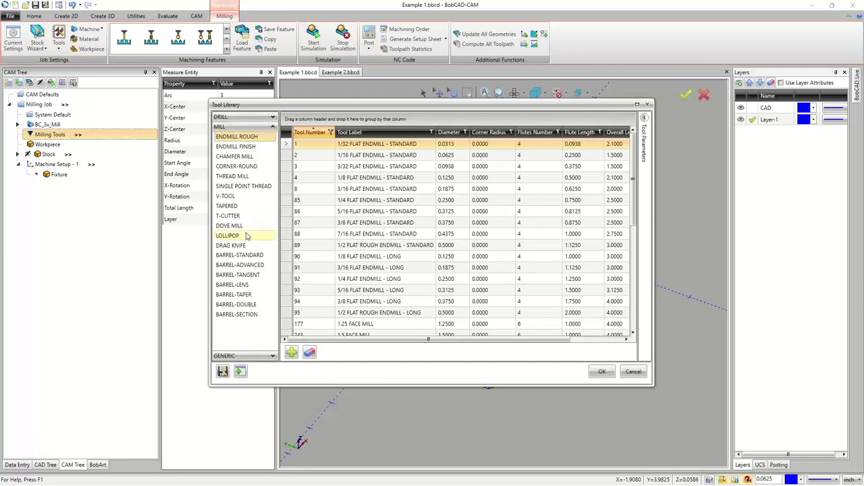
left_click_drag(447, 132, 390, 120)
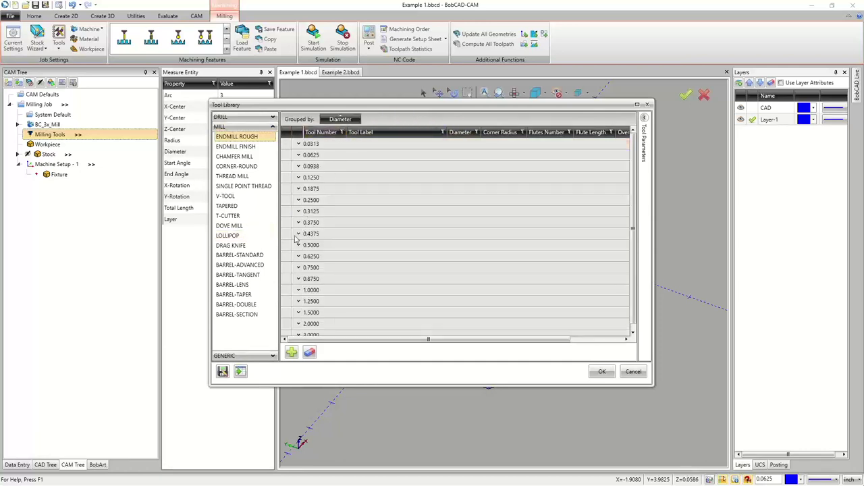
left_click(298, 200)
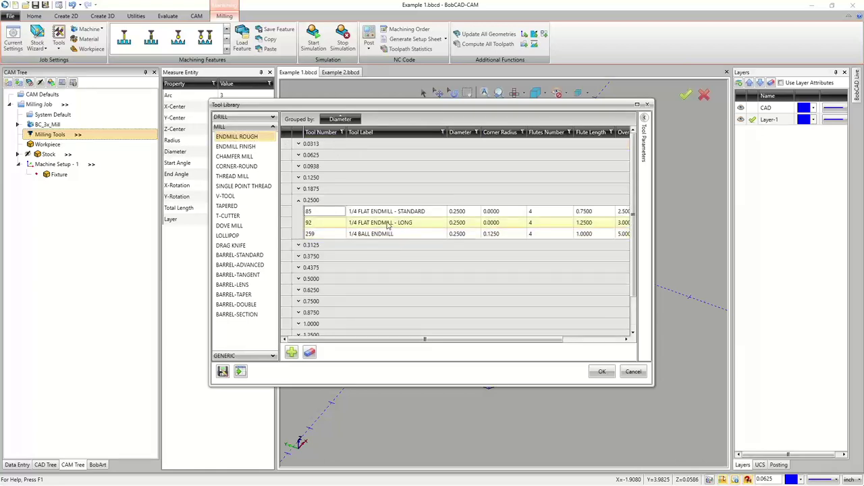
left_click(602, 372)
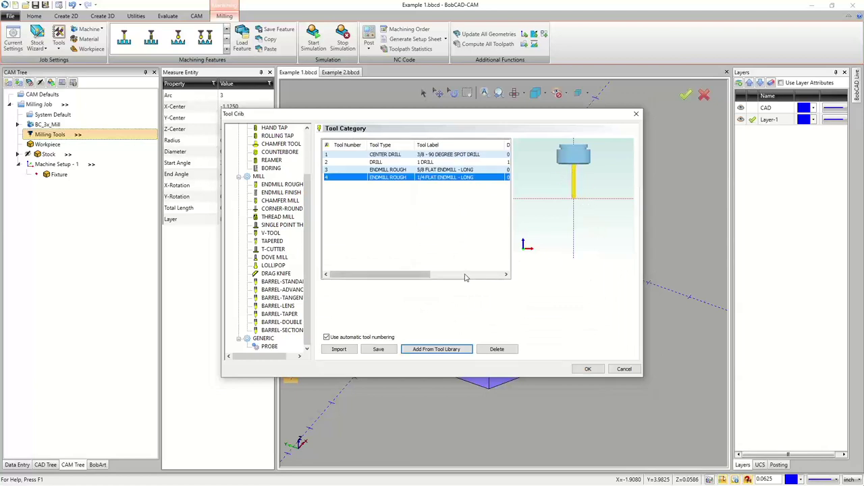
- Sort the ENDMILL ROUGH library by diameter and add the 3/16 FLAT ENDMILL - LONG to the tool crib
left_click(438, 348)
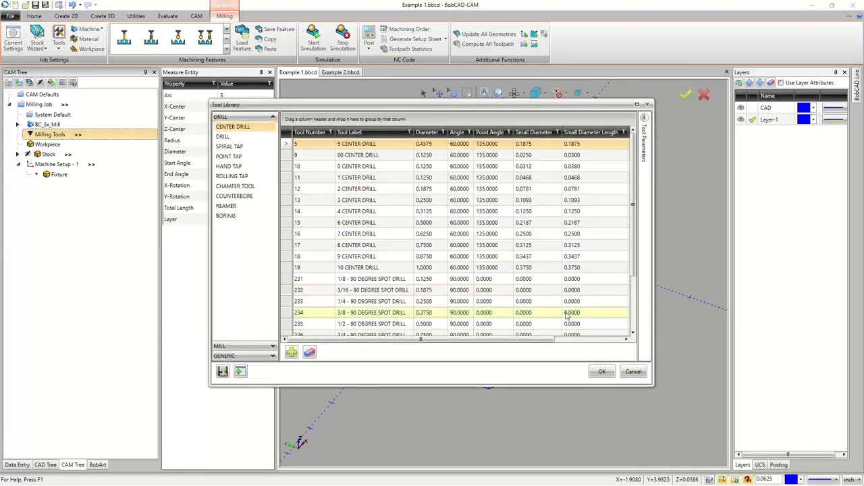
left_click(632, 378)
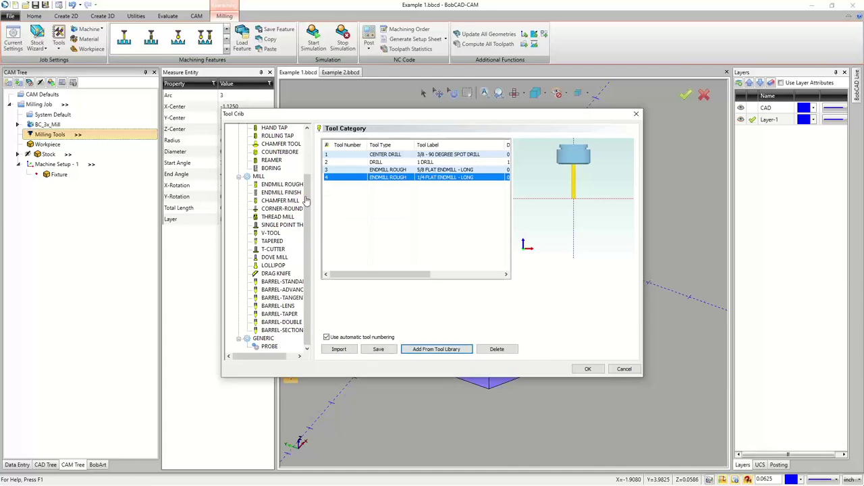
left_click(274, 186)
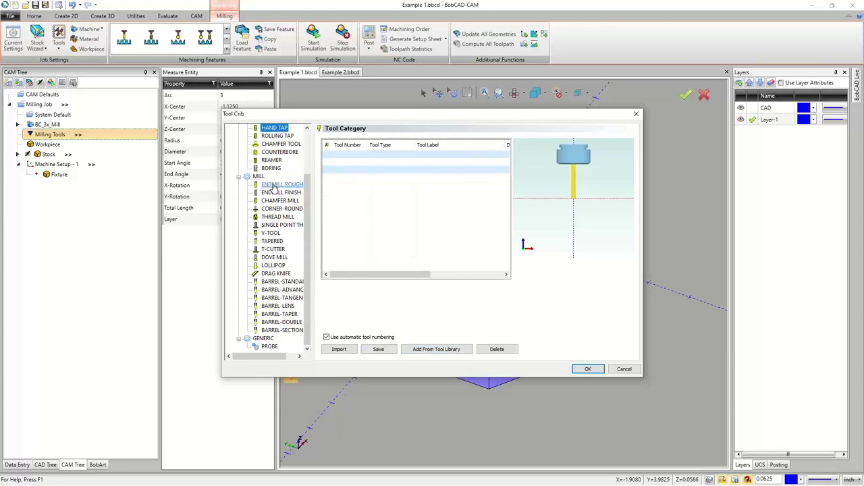
left_click(445, 350)
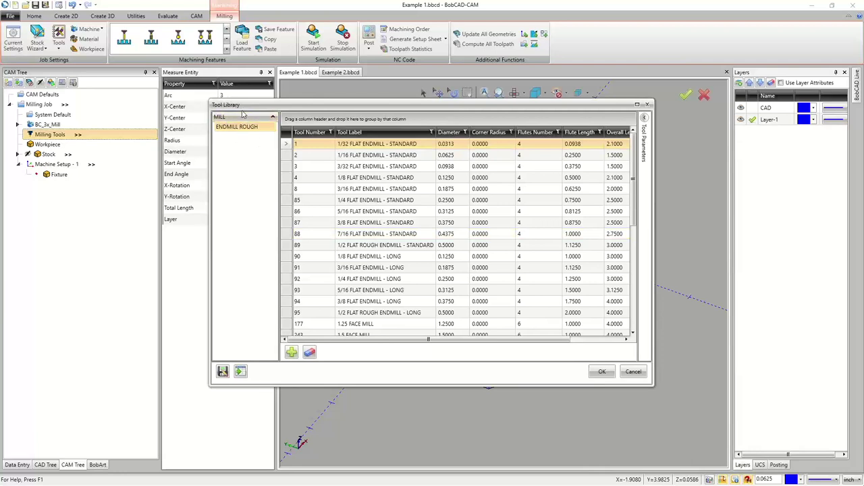
left_click(451, 131)
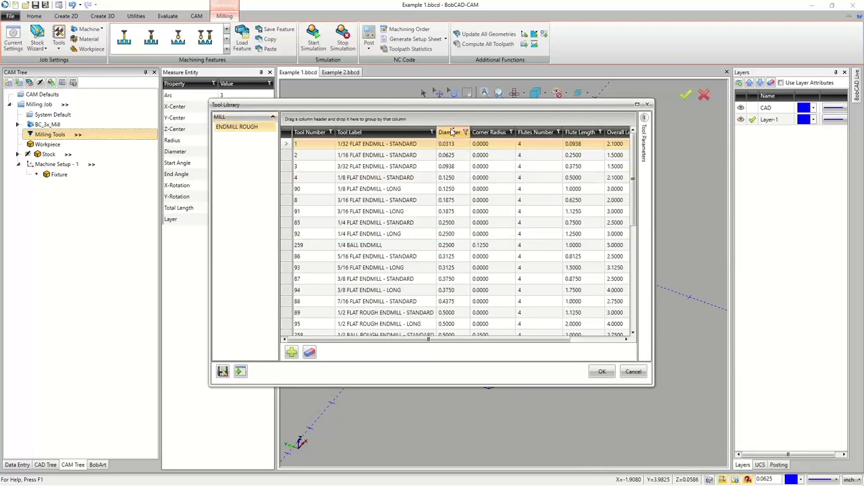
left_click(456, 213)
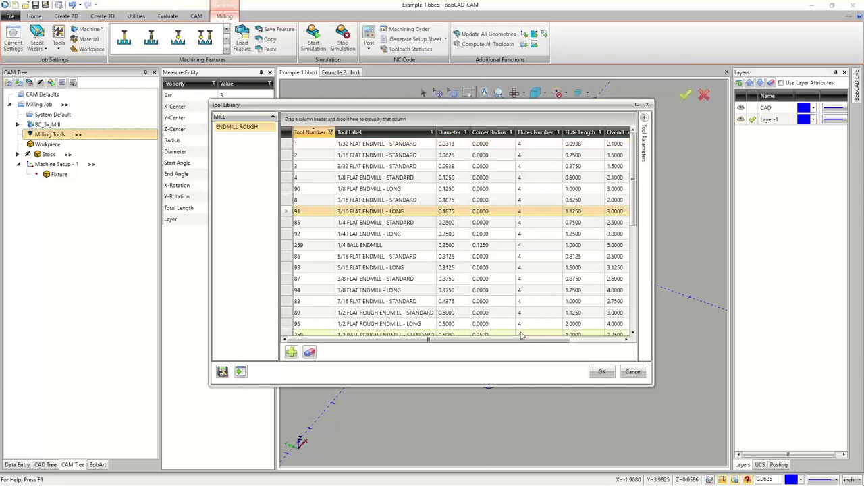
left_click(601, 372)
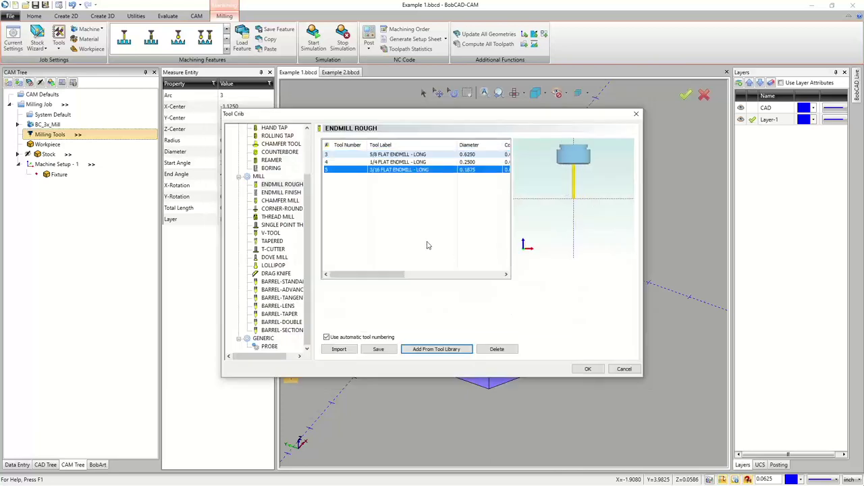
- Add the 3/8" Chamfer Endmill from the CHAMFER MILL library to the tool crib and save the crib
left_click(287, 201)
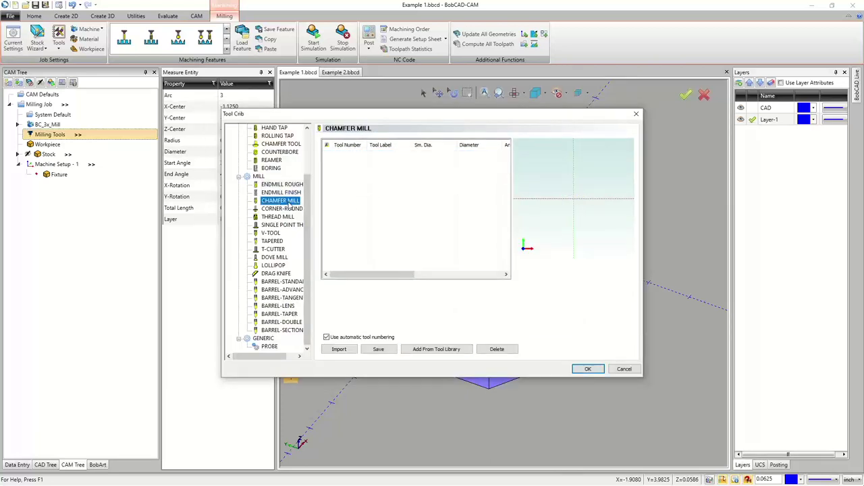
left_click(438, 350)
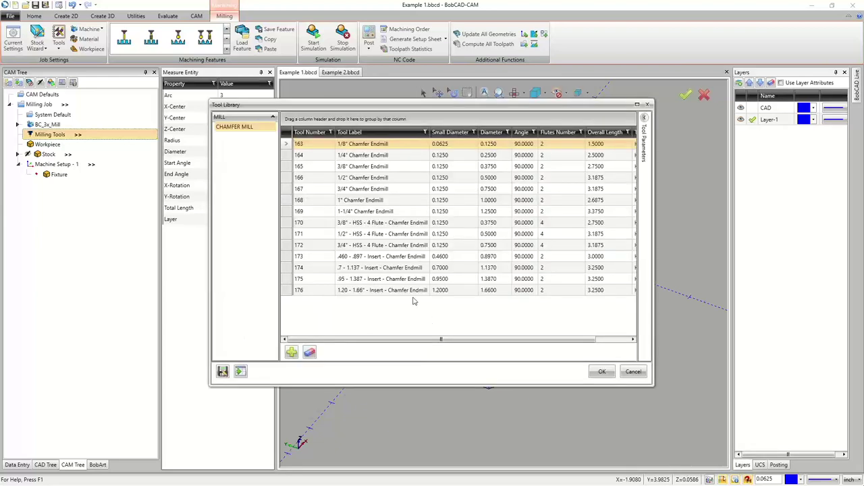
left_click(365, 167)
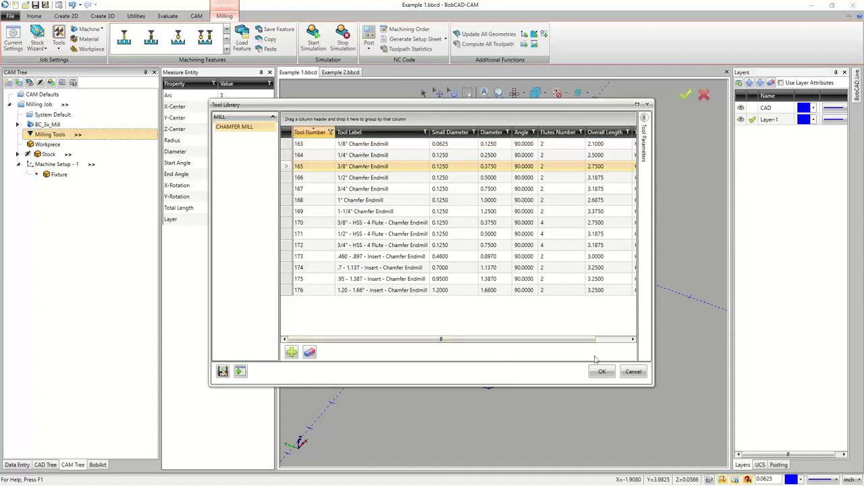
left_click(603, 374)
scroll(599, 191, "up", 3)
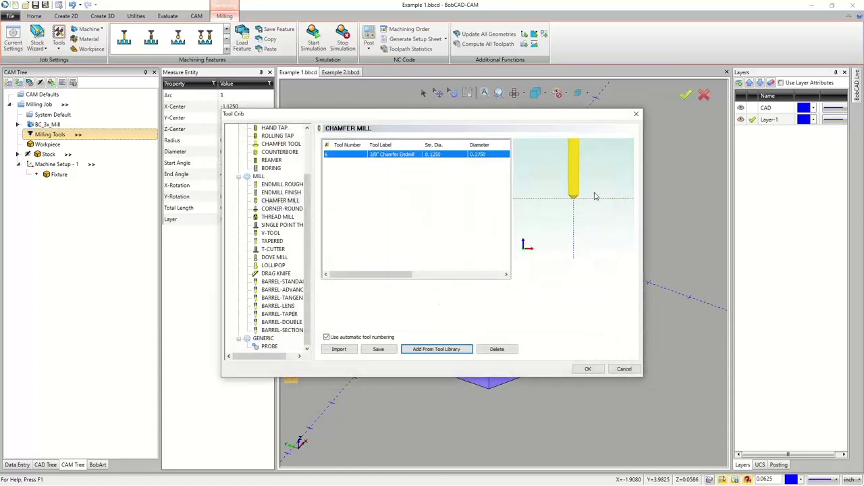
scroll(541, 251, "down", 3)
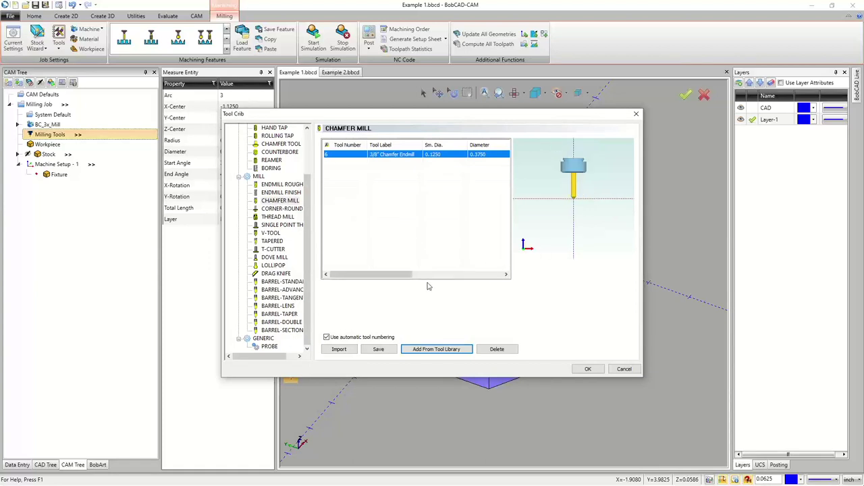
left_click(589, 369)
- Measure the rounded edge at a corner of the hexagonal base with Measure One, end the measurement and close its results
middle_click_drag(541, 363, 324, 149)
left_click(167, 16)
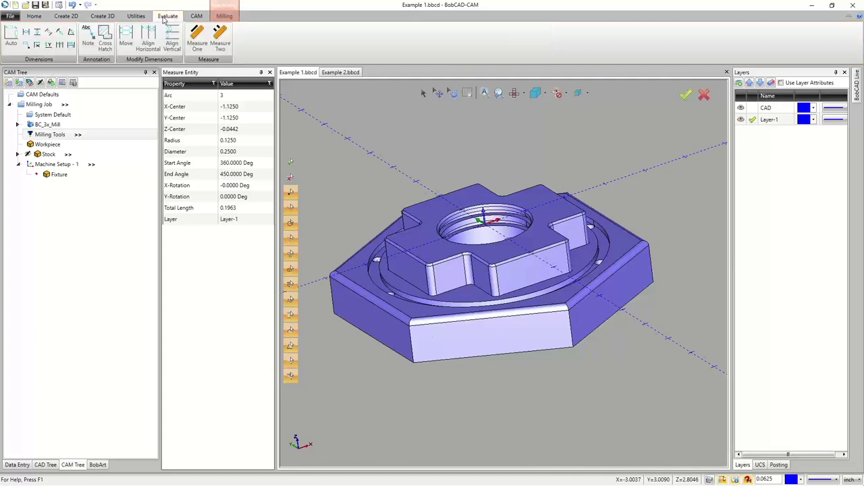
left_click(197, 40)
scroll(414, 282, "up", 5)
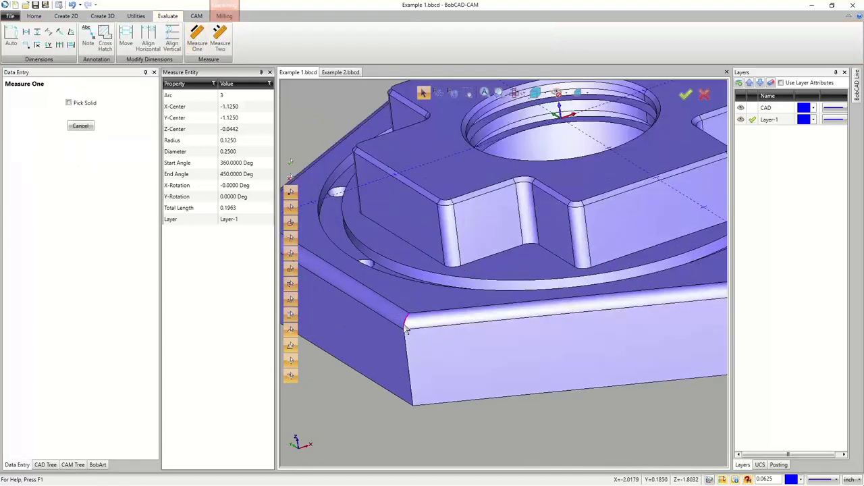
left_click(406, 328)
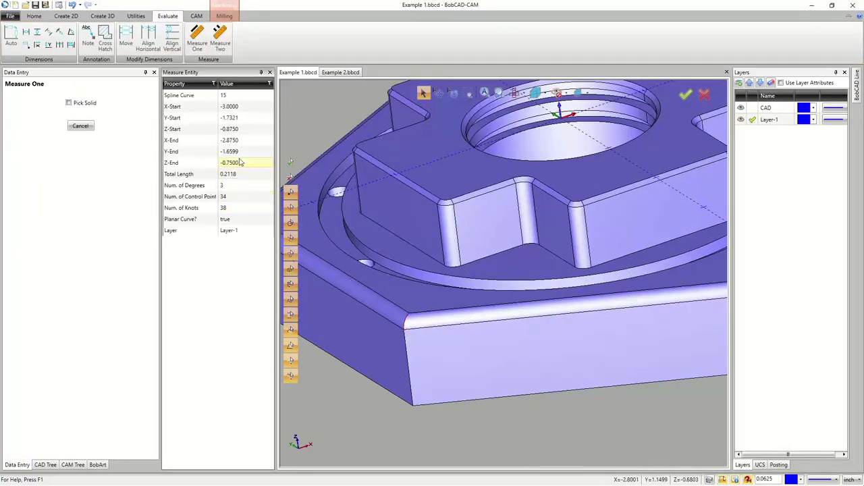
scroll(486, 291, "down", 3)
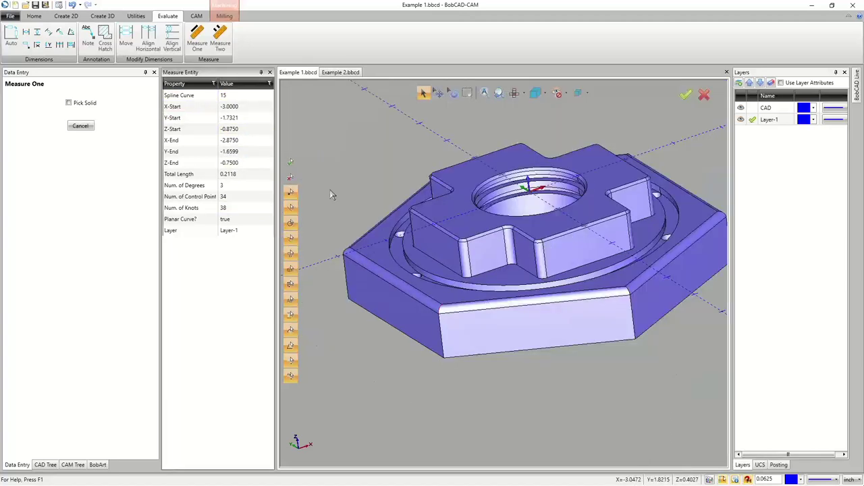
right_click(330, 190)
left_click(353, 205)
middle_click_drag(506, 359, 635, 265)
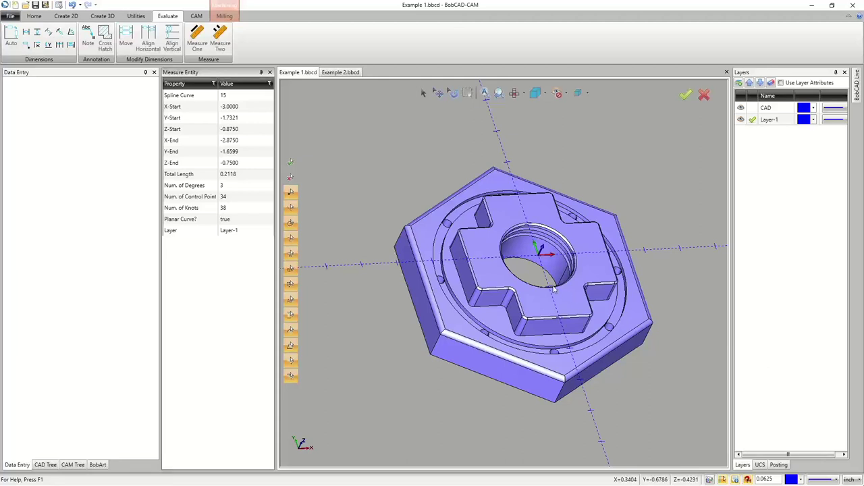
left_click(269, 73)
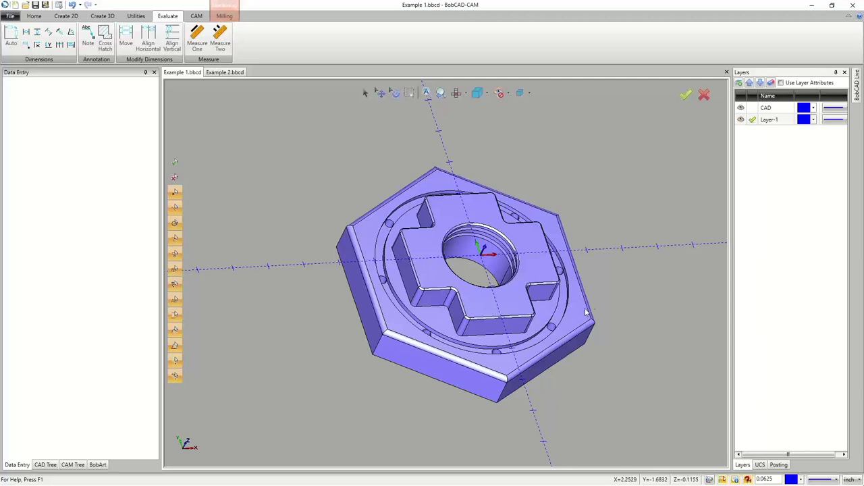
- Add a new layer named PLANE and keep it as the active layer
left_click(67, 16)
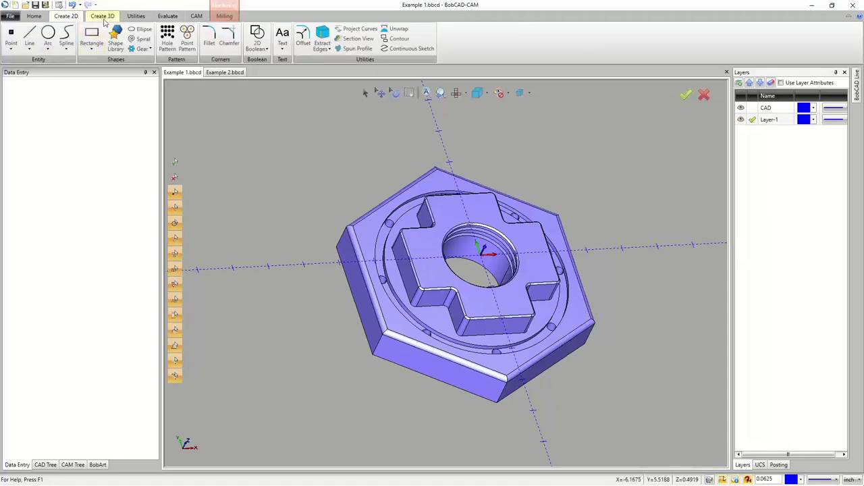
left_click(102, 16)
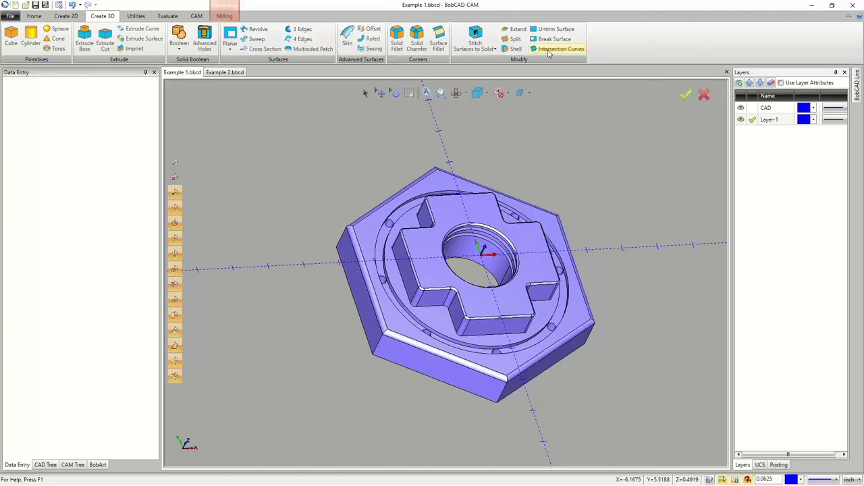
right_click(776, 141)
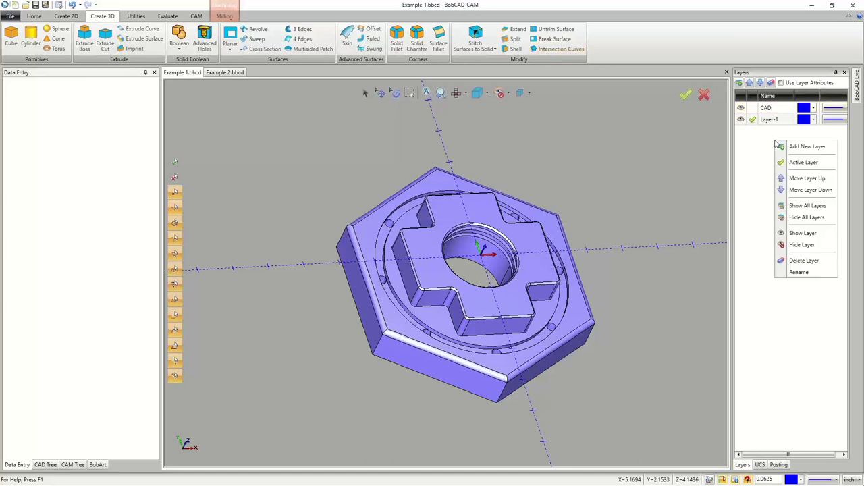
left_click(794, 150)
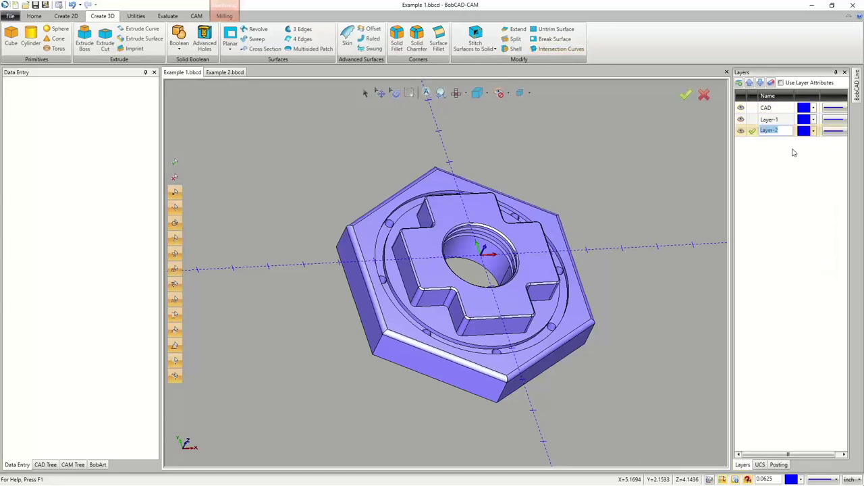
type("PLANE")
left_click(754, 132)
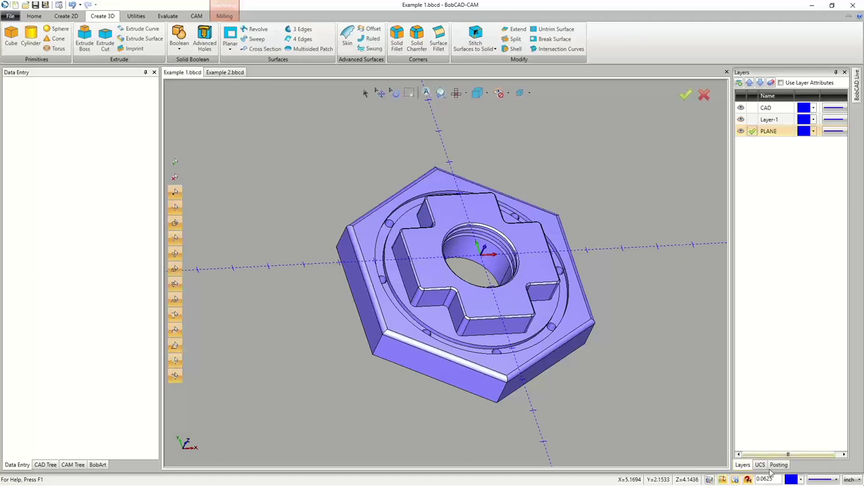
- Make the Front(X/Z) coordinate system the active UCS
left_click(760, 465)
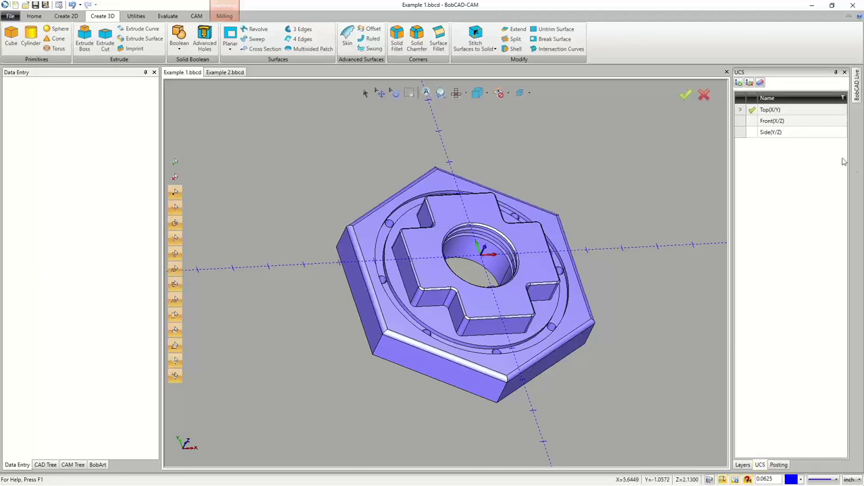
left_click(754, 121)
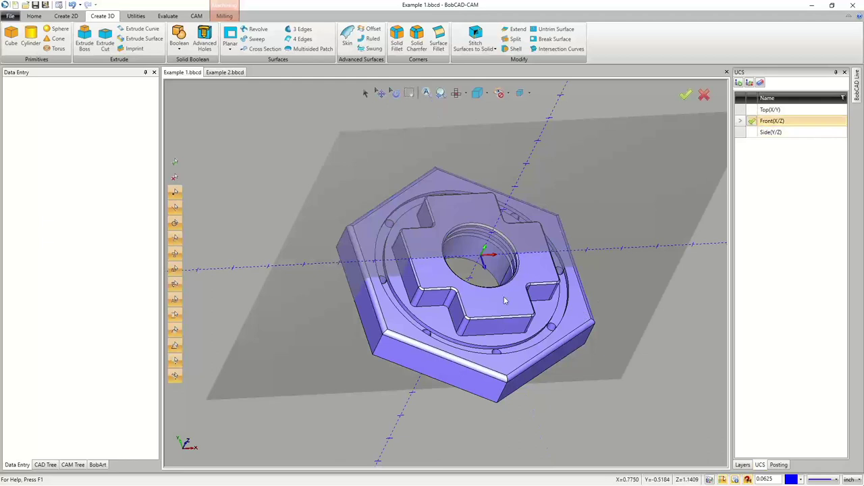
middle_click_drag(584, 315, 431, 236)
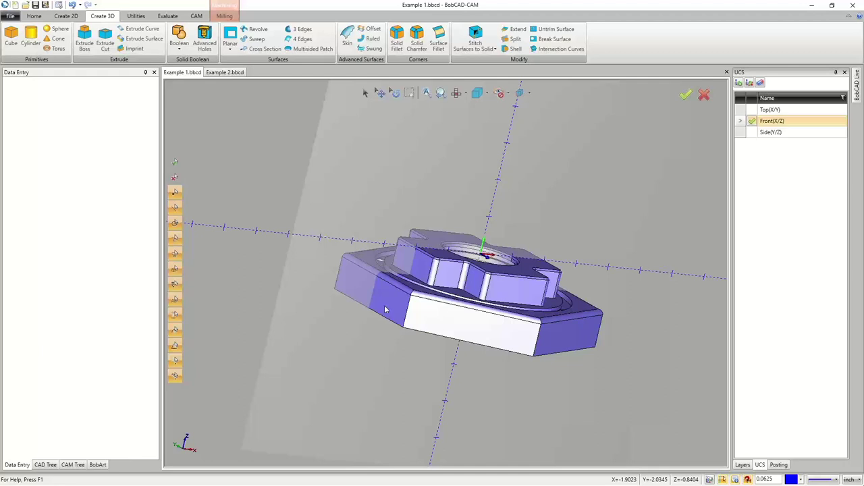
left_click(168, 15)
left_click(195, 39)
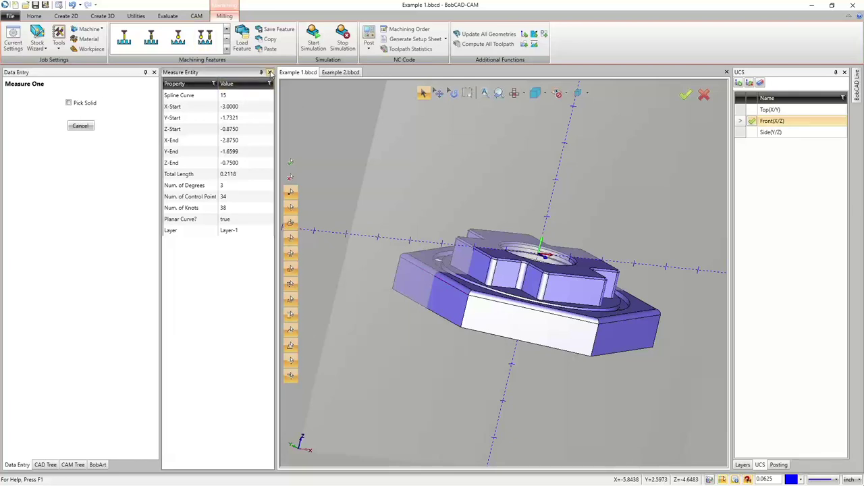
left_click(269, 72)
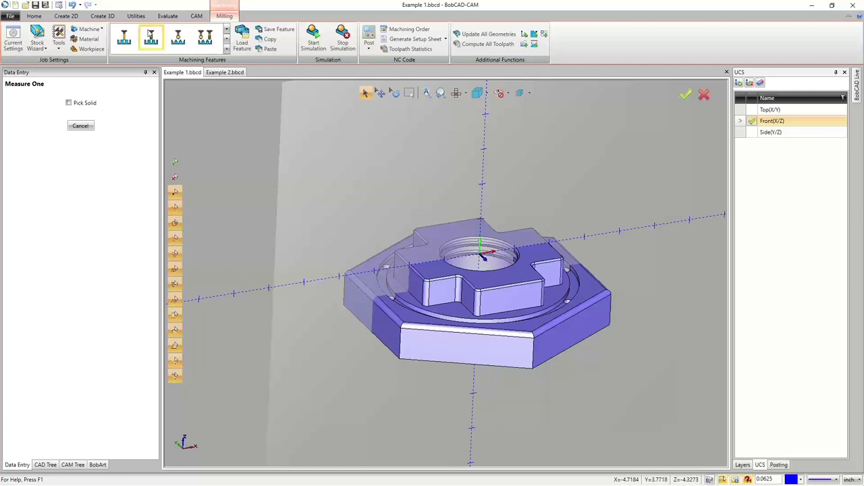
- Create a corner-to-corner rectangular plane about 9.875 by 6.0625 inches on the front plane, extending past the part's outline on every side
left_click(108, 18)
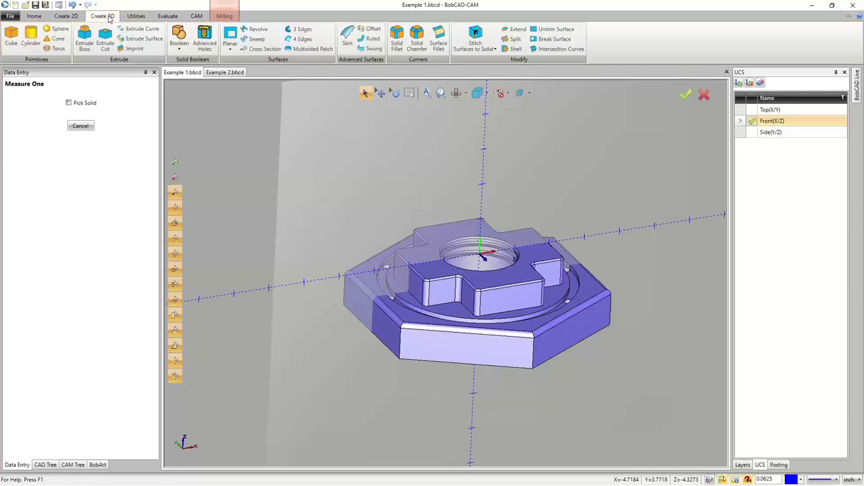
left_click(229, 47)
left_click(245, 72)
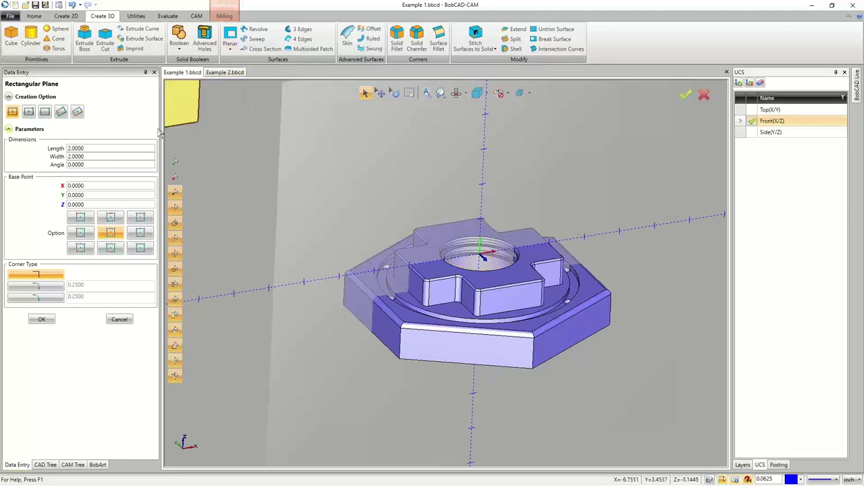
left_click(44, 112)
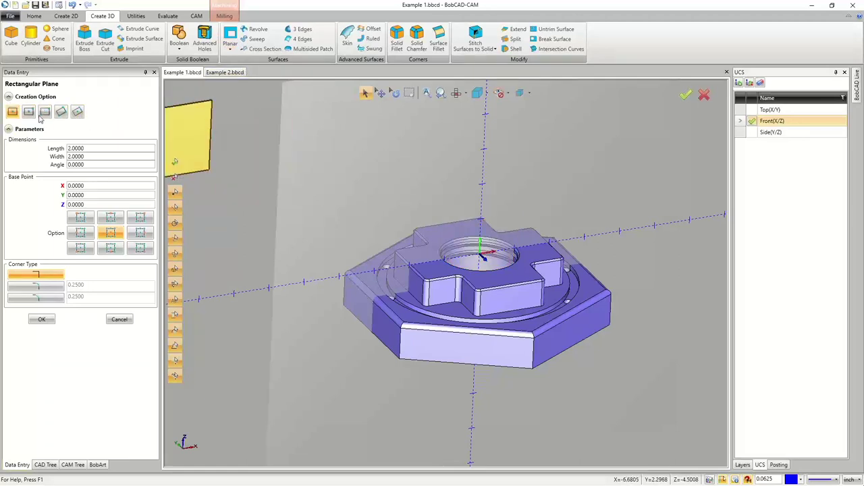
left_click(323, 205)
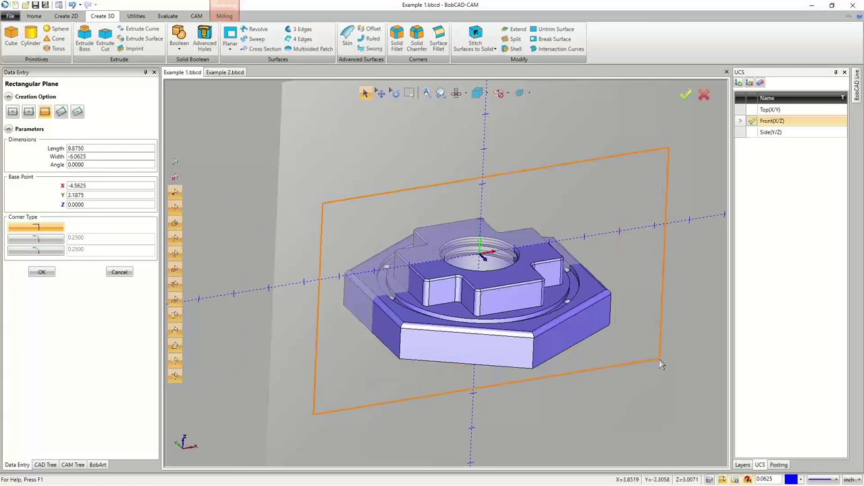
left_click(660, 360)
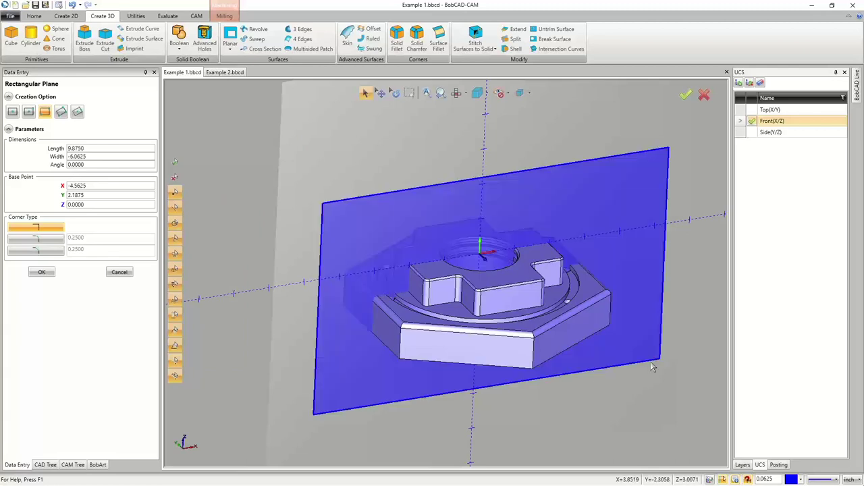
left_click(42, 272)
left_click(120, 272)
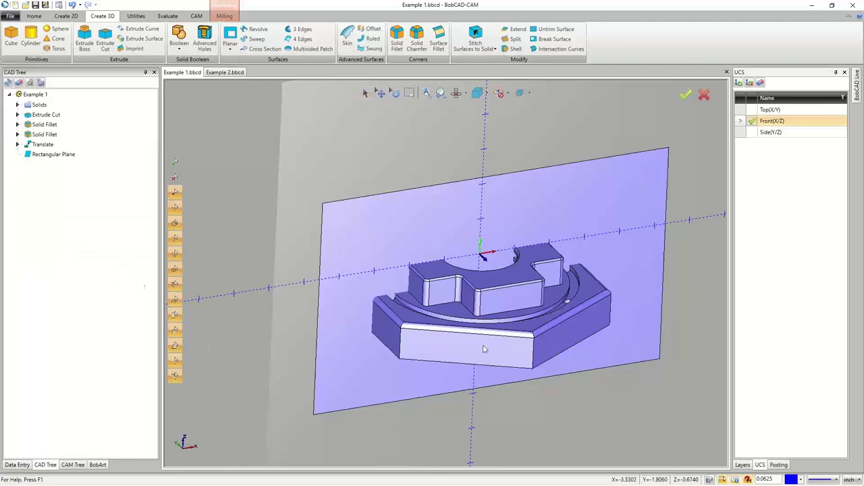
- Add a new layer named INTERSECTION CURVE and keep it as the active layer
left_click(742, 465)
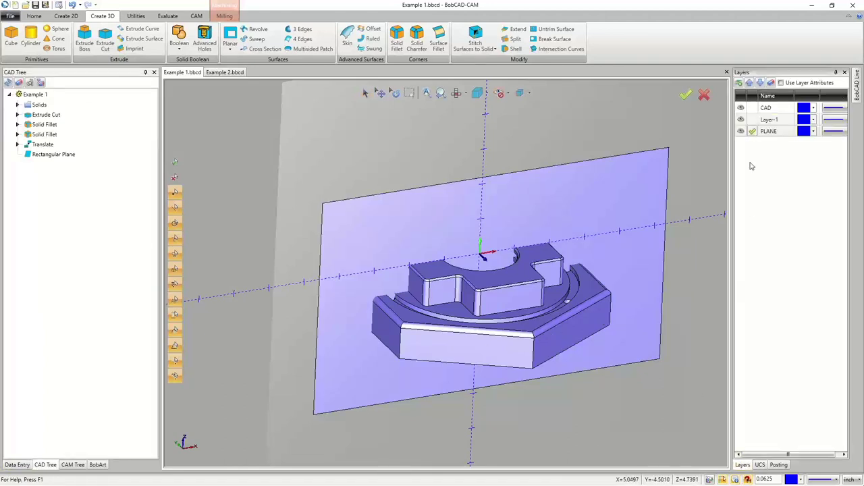
right_click(752, 166)
left_click(764, 162)
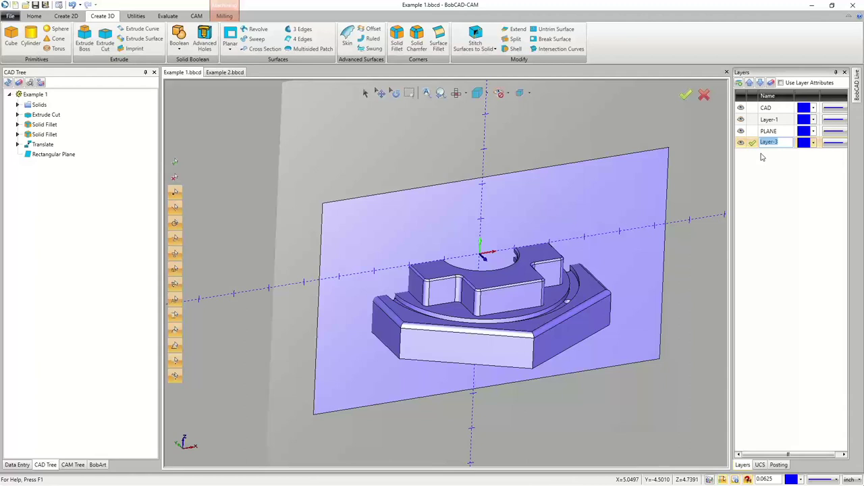
type("INTERSECTION CURVE")
left_click(759, 146)
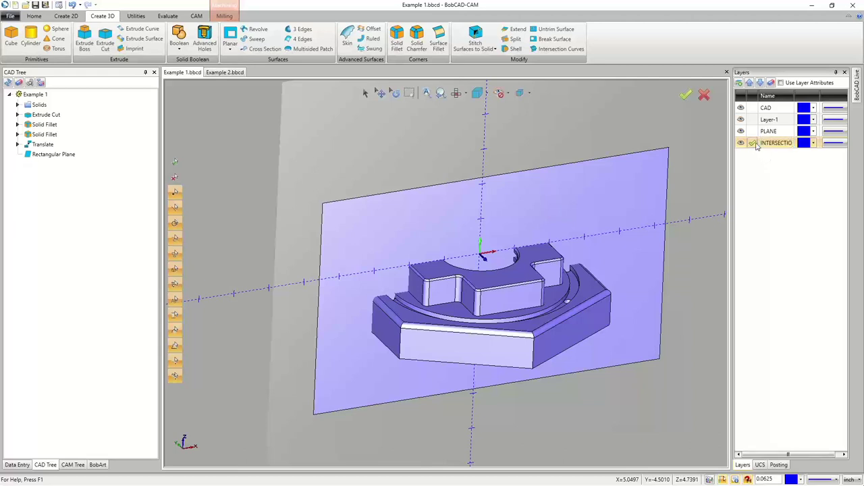
- Create Intersection Curves with the solid part as the first surface and the rectangular plane as the second surface
left_click(550, 51)
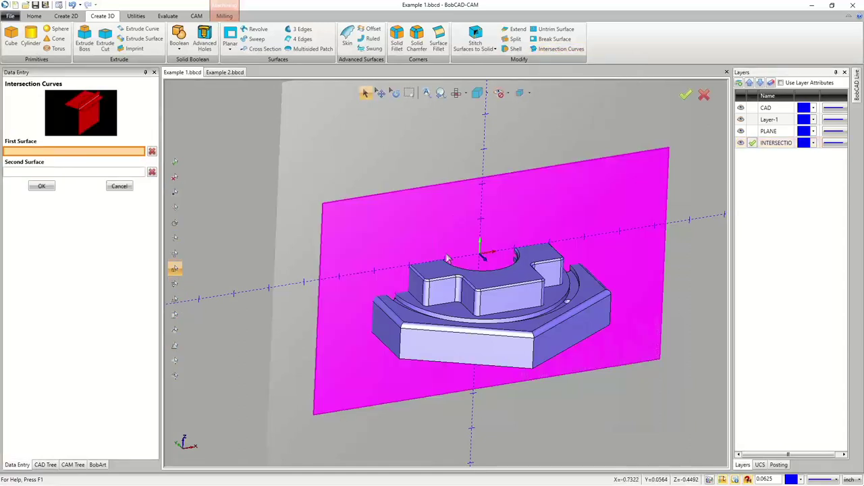
left_click(382, 320)
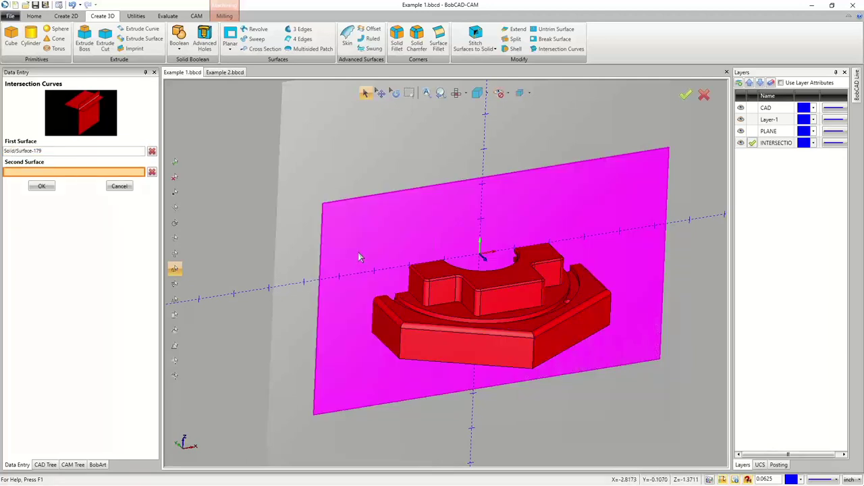
left_click(358, 256)
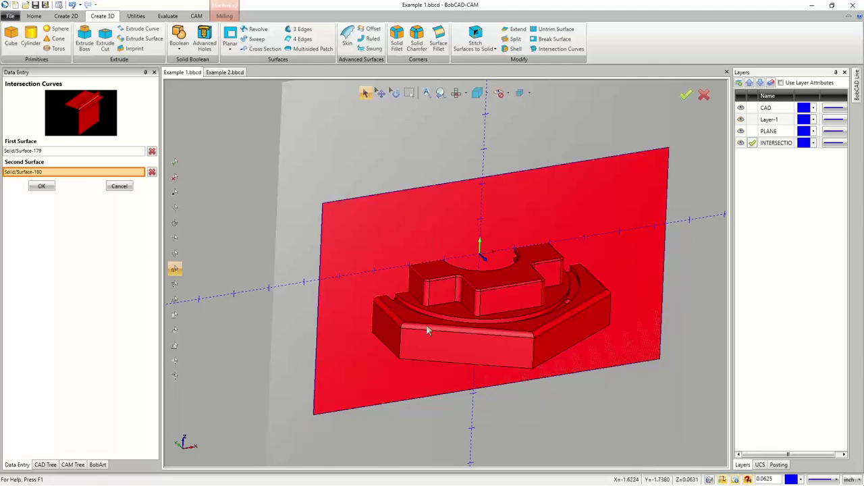
scroll(366, 299, "down", 3)
scroll(368, 307, "up", 8)
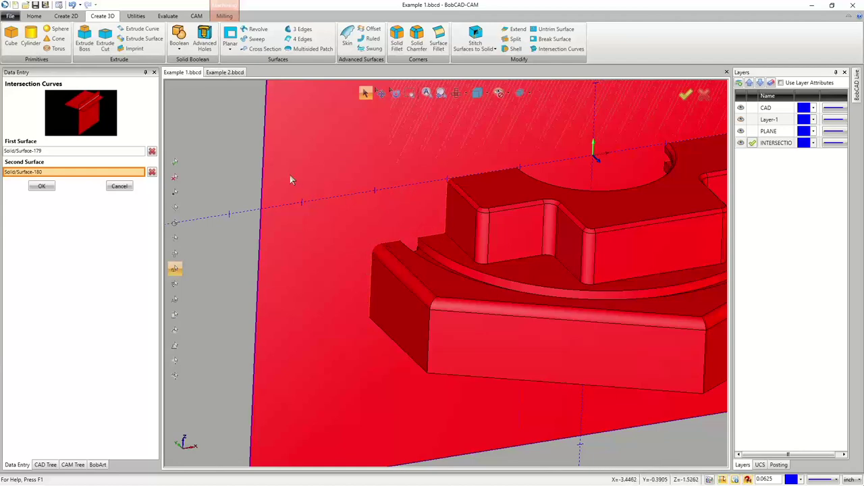
scroll(341, 274, "down", 4)
scroll(449, 261, "up", 2)
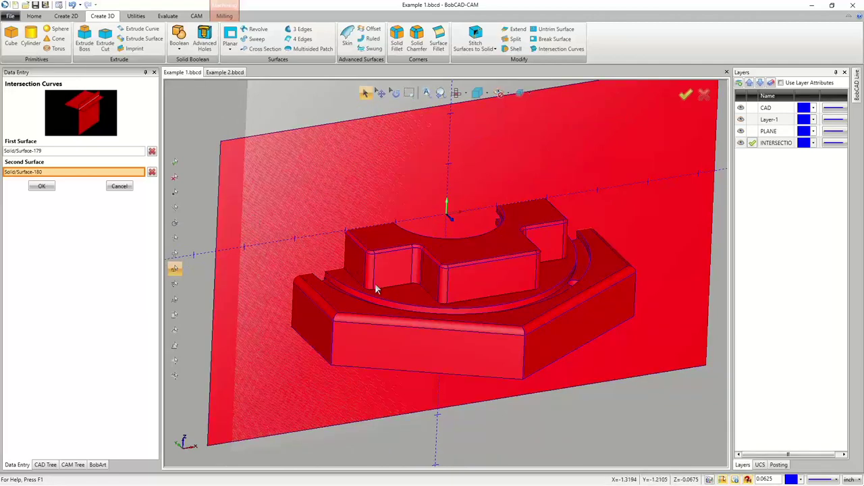
left_click(42, 189)
left_click(119, 186)
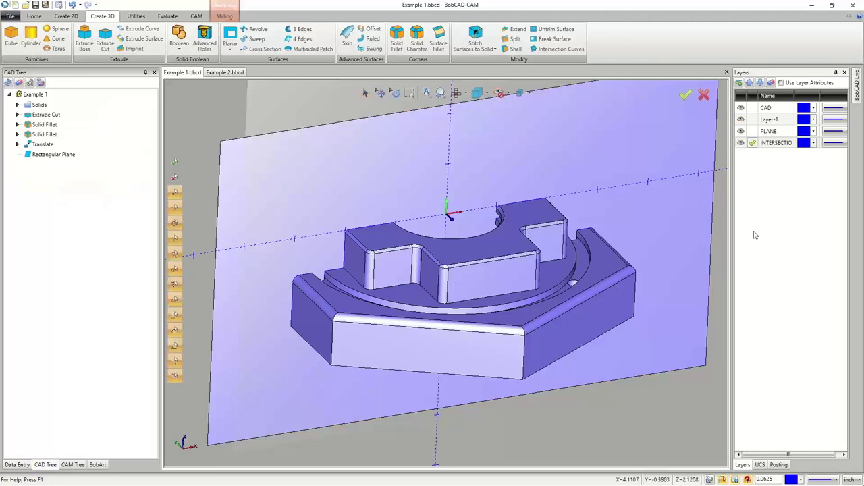
- Hide the CAD, Layer-1 and PLANE layers to isolate the intersection curves
left_click(741, 108)
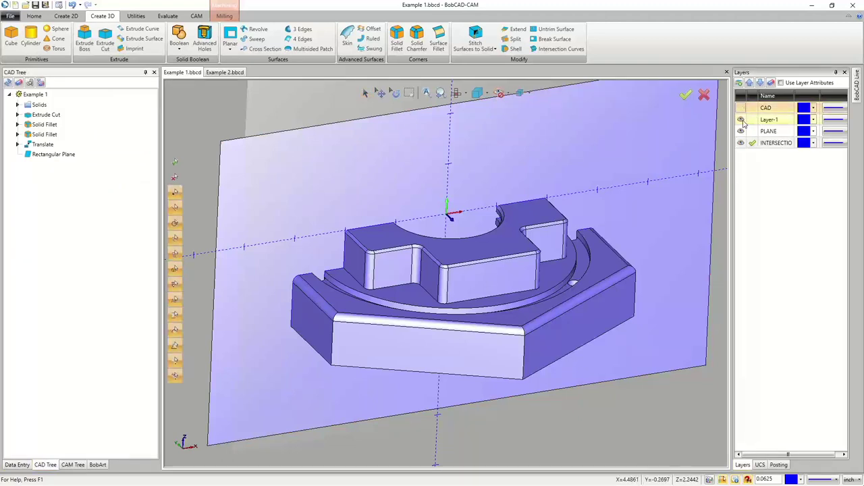
left_click(740, 120)
left_click(741, 131)
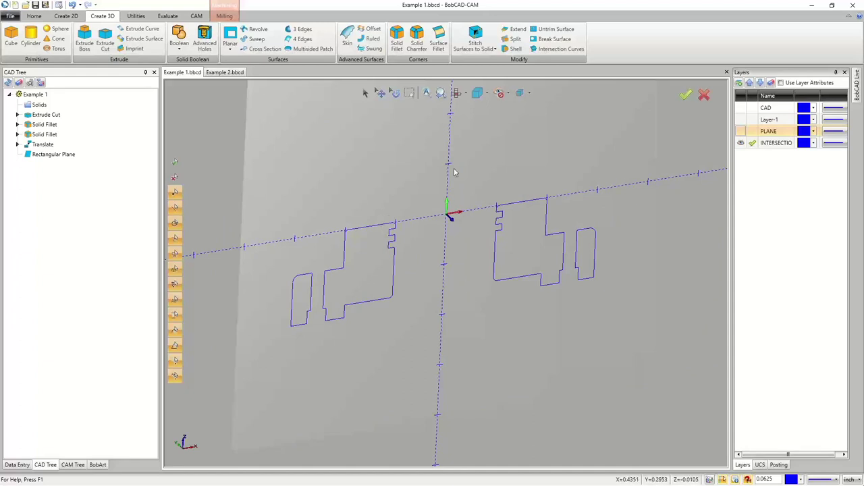
left_click(169, 16)
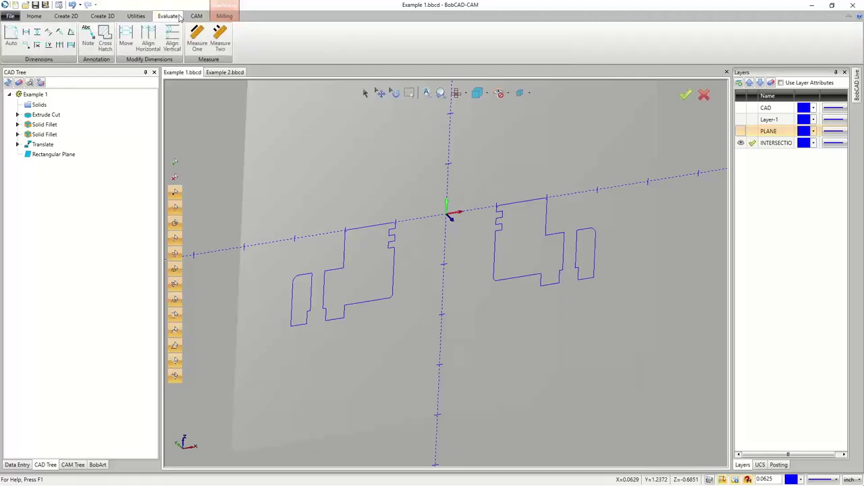
left_click(137, 18)
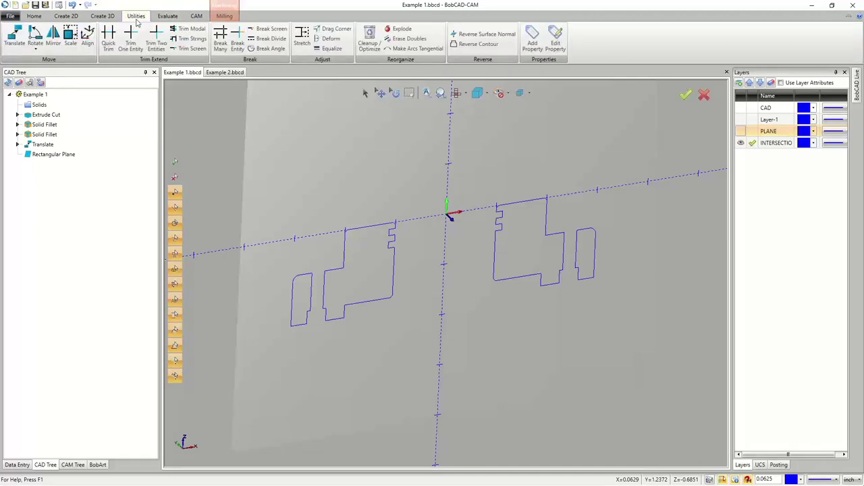
- Start a Section View and set its section plane to the Front (X/Z) UCS
left_click(109, 18)
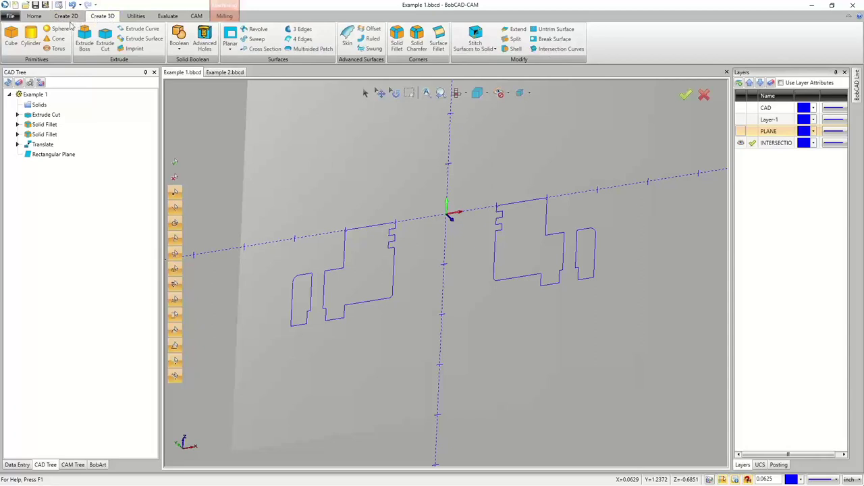
left_click(65, 18)
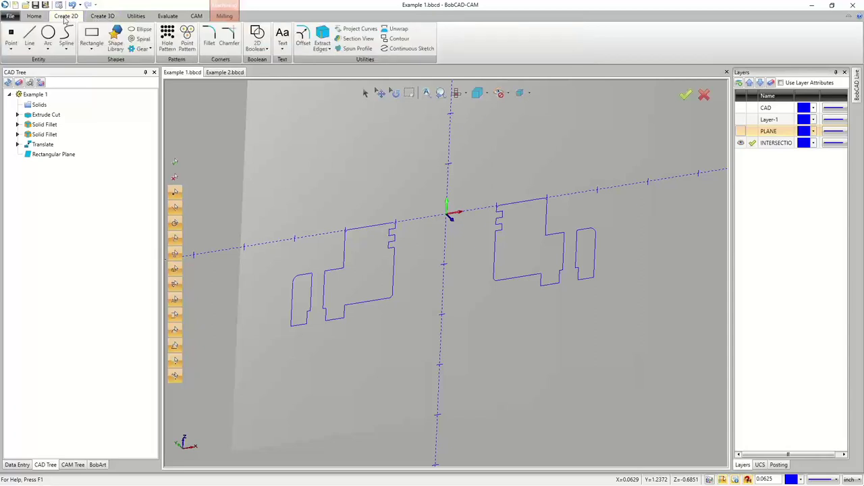
left_click(357, 39)
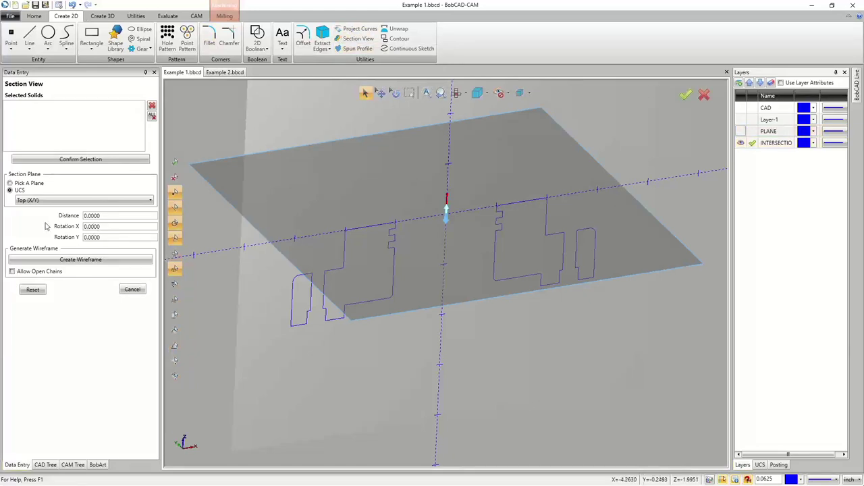
left_click(41, 200)
left_click(37, 219)
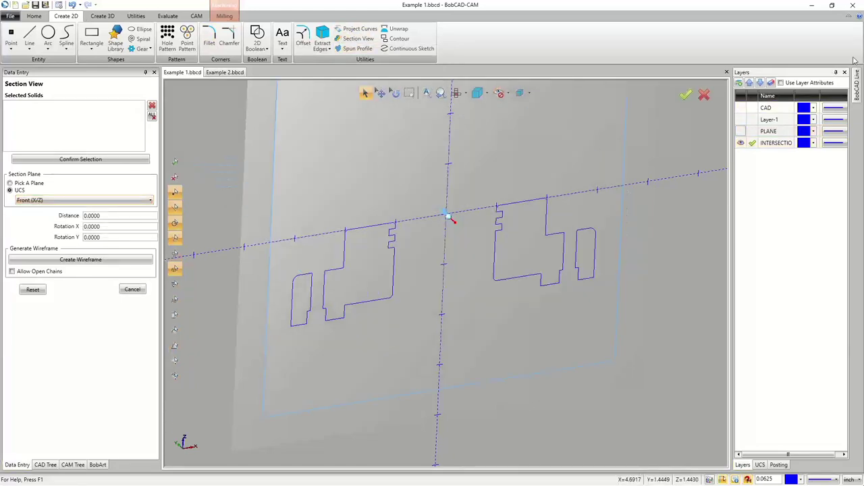
- Show the CAD and Layer-1 layers with PLANE kept hidden, and exit the Section View command
left_click(741, 121)
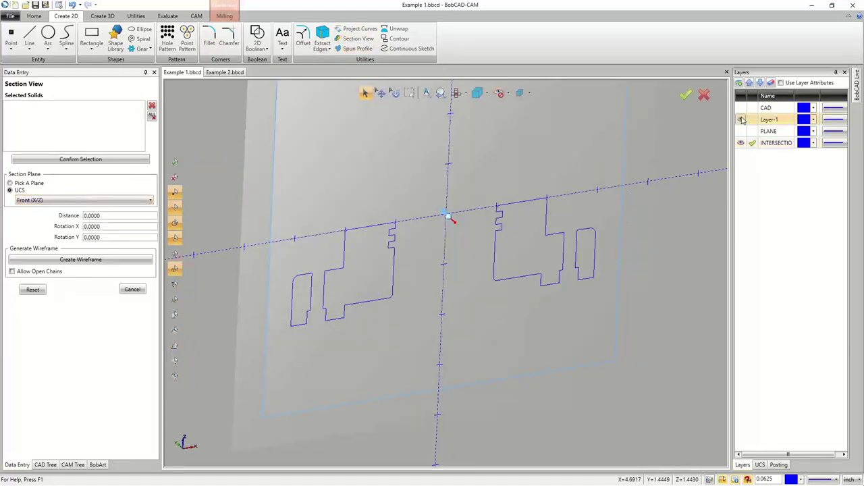
left_click(742, 120)
left_click(741, 132)
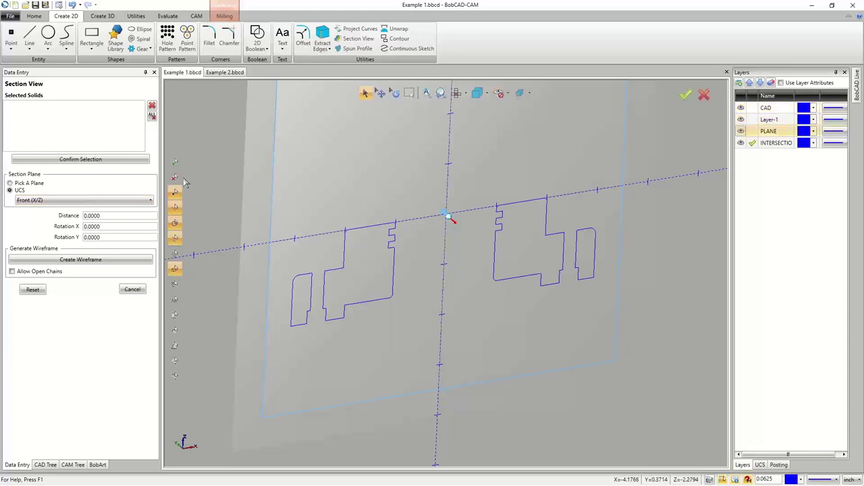
right_click(207, 176)
left_click(230, 195)
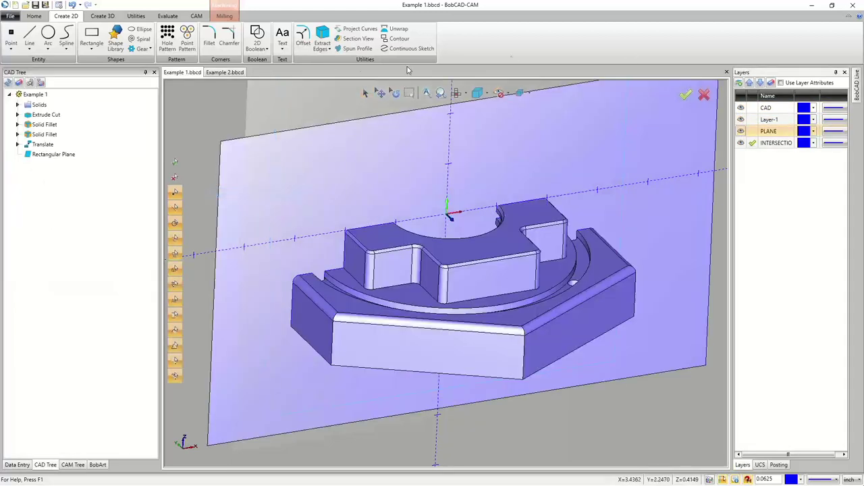
left_click(741, 132)
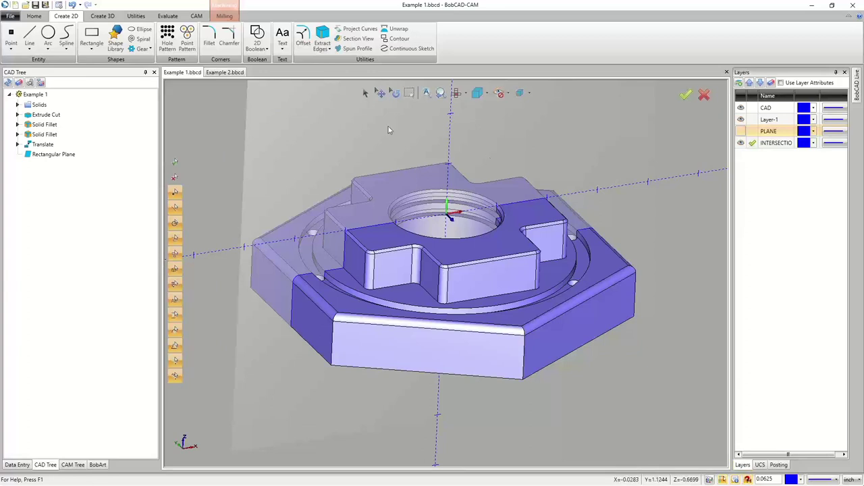
- Preview the part's cross-section on the Front (X/Z) plane with Section View, and exit without creating wireframe
left_click(357, 39)
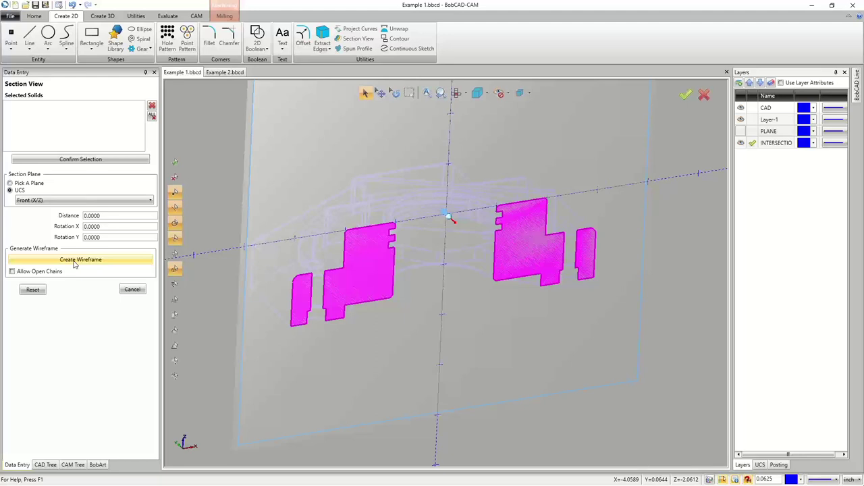
left_click(128, 290)
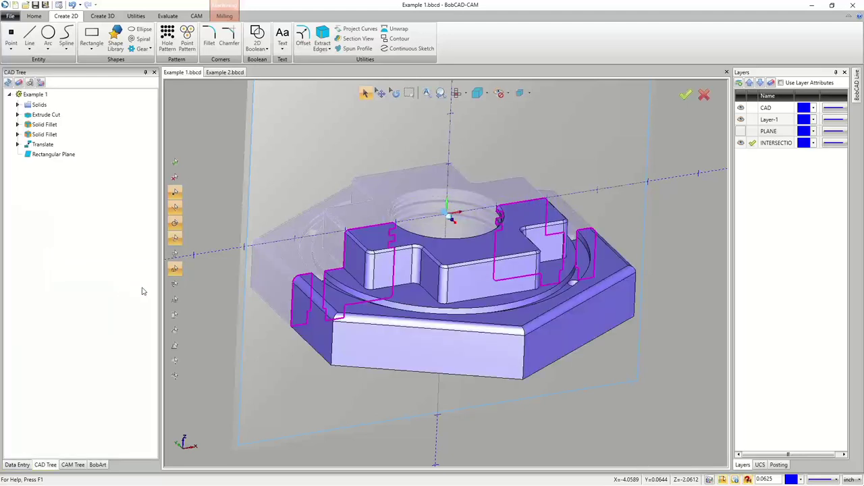
right_click(325, 163)
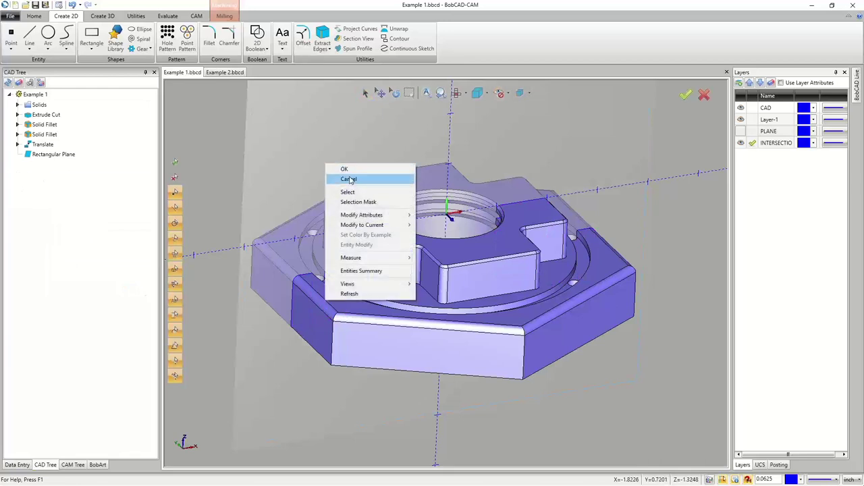
left_click(349, 180)
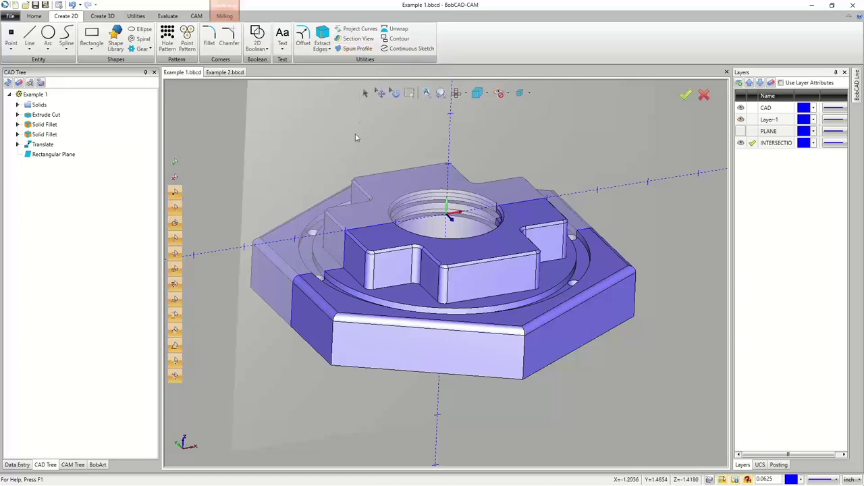
- Hide the Layer-1 and CAD layers and make Top (X/Y) the active UCS
left_click(740, 118)
left_click(740, 107)
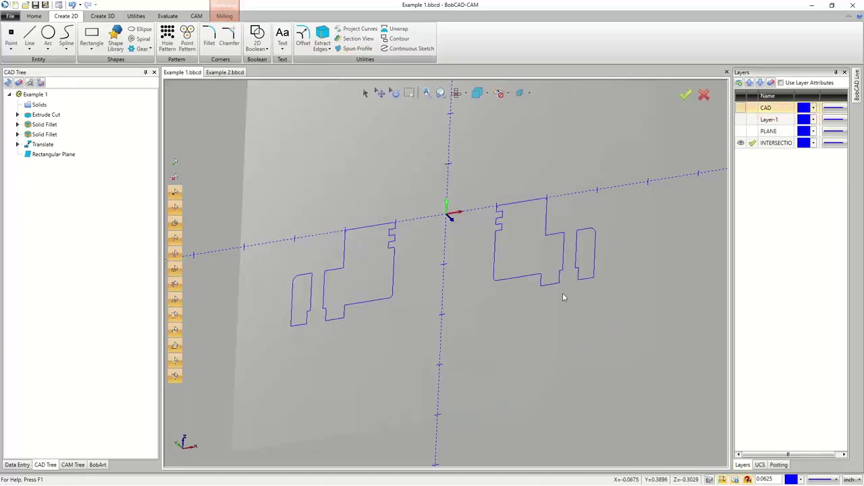
left_click(759, 464)
double_click(769, 109)
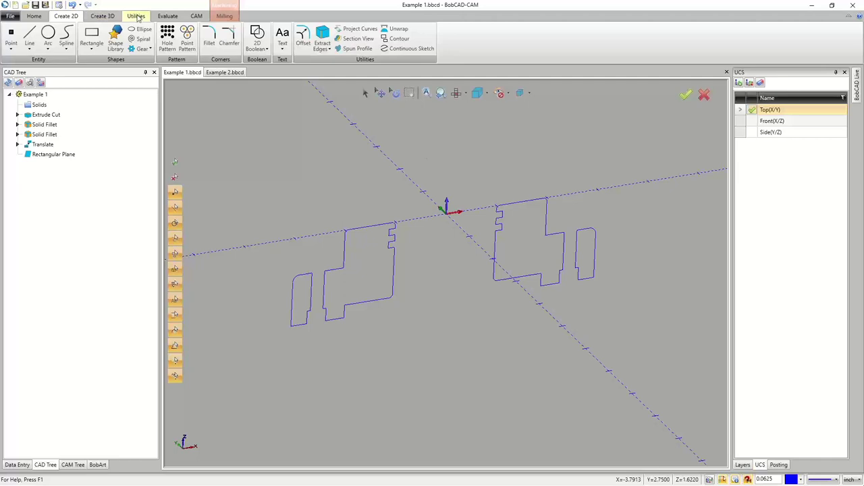
- Measure the rounded upper corner arc of the outermost intersection profile on the negative X side with Measure One
left_click(166, 16)
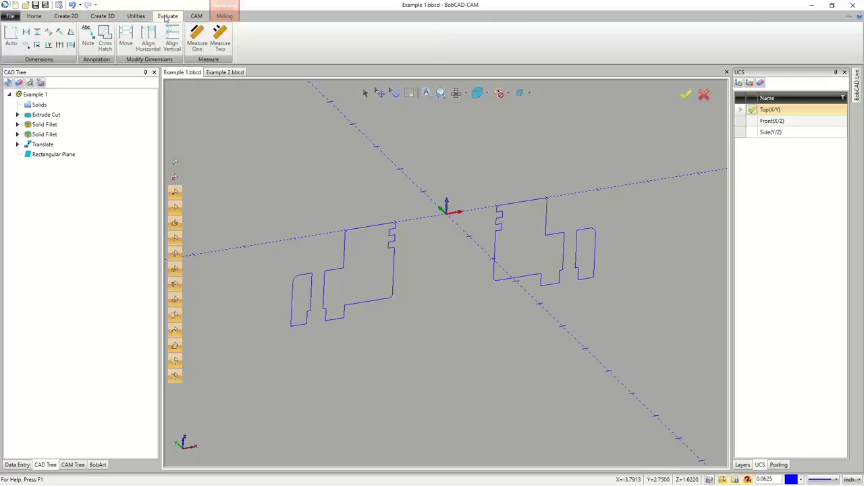
left_click(201, 39)
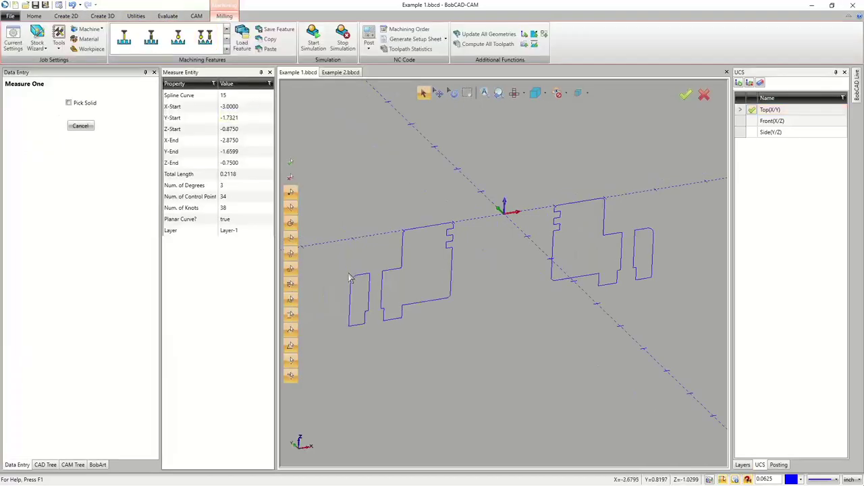
scroll(357, 283, "up", 5)
scroll(357, 283, "up", 4)
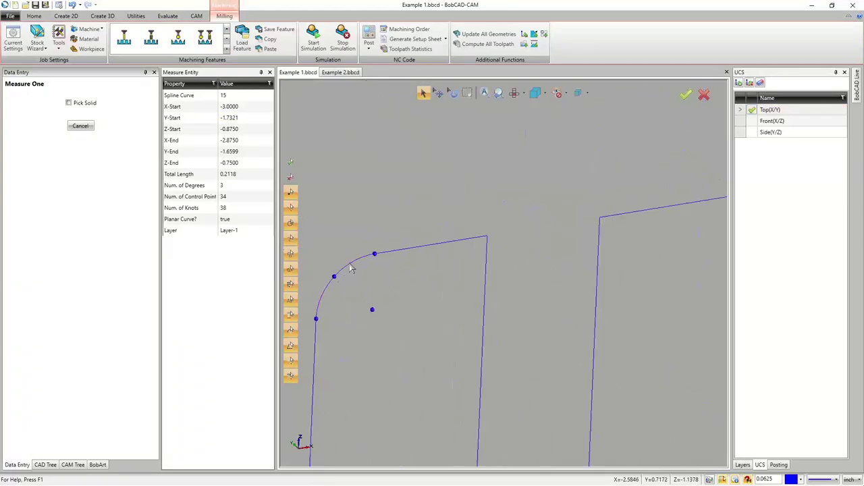
left_click(350, 264)
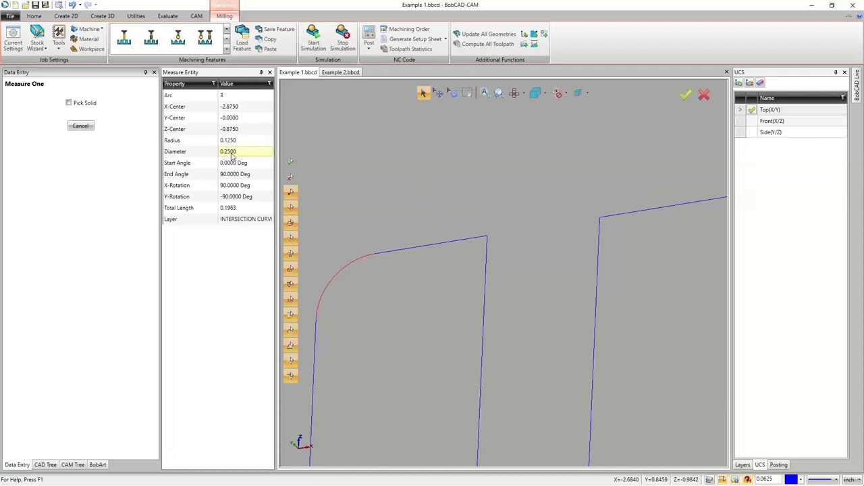
scroll(388, 193, "down", 5)
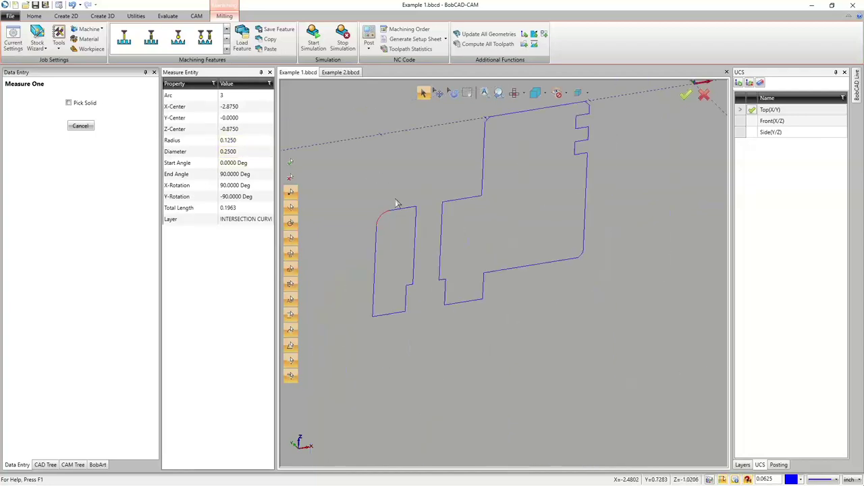
middle_click_drag(395, 202, 353, 180)
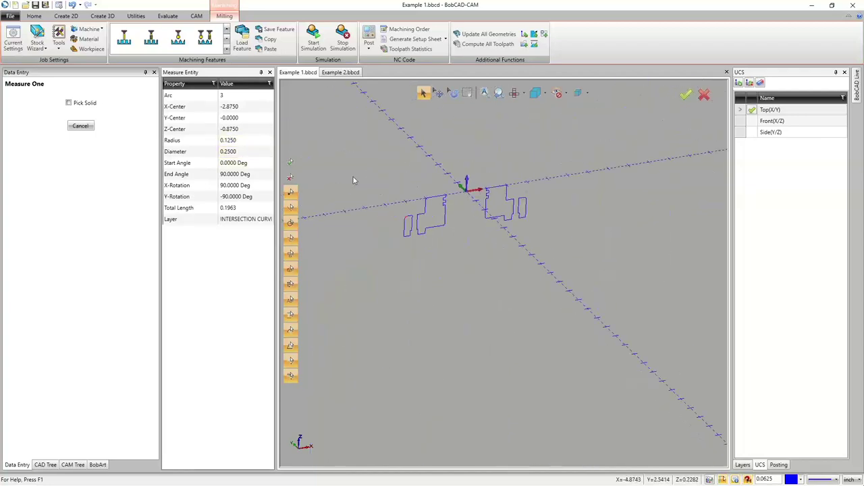
- Open the milling job's tool crib and bring up the tool library for the CORNER-ROUND mill category
left_click(73, 464)
right_click(62, 136)
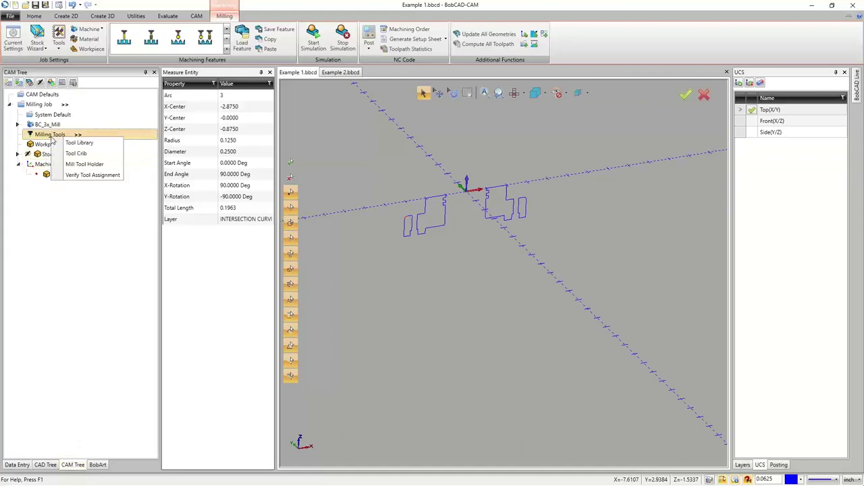
left_click(80, 154)
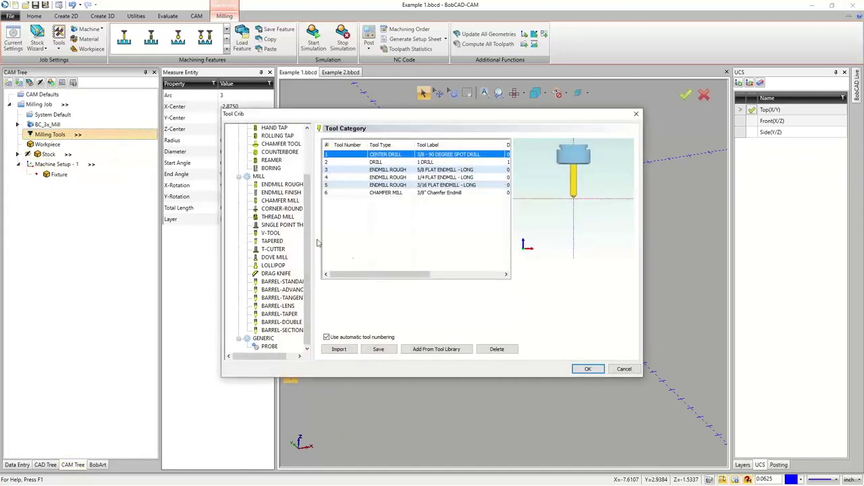
left_click(277, 210)
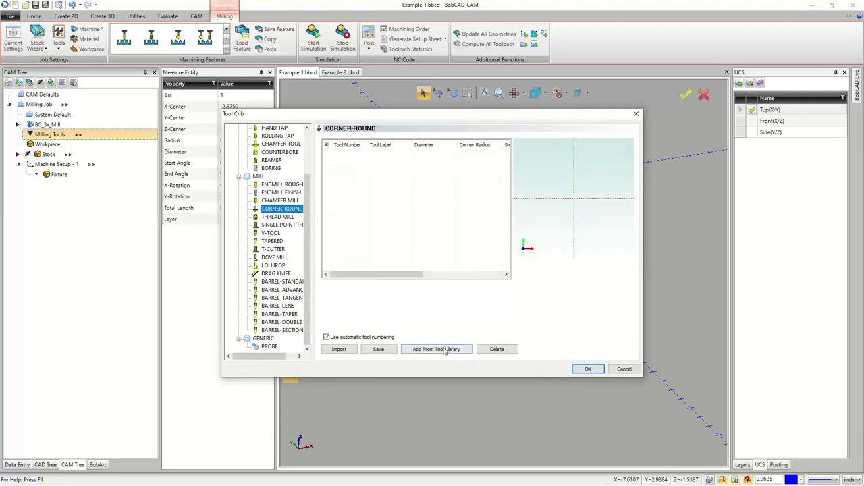
left_click(441, 349)
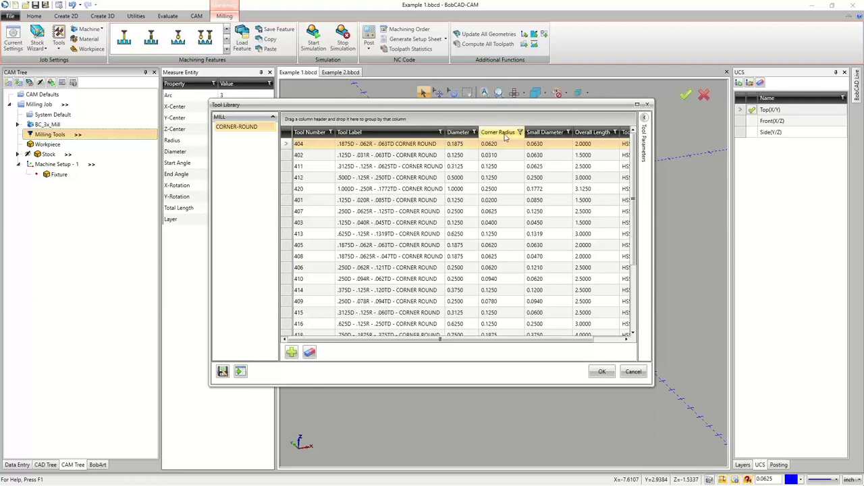
- Group the library by corner radius, add the .500D - .125R - .250TD corner round from the 0.1250 group, and accept the tool crib
left_click_drag(504, 133, 395, 119)
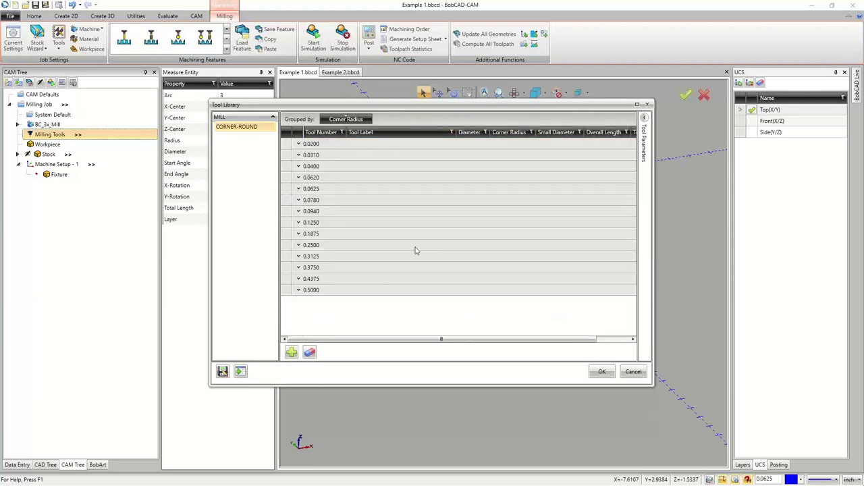
left_click(298, 223)
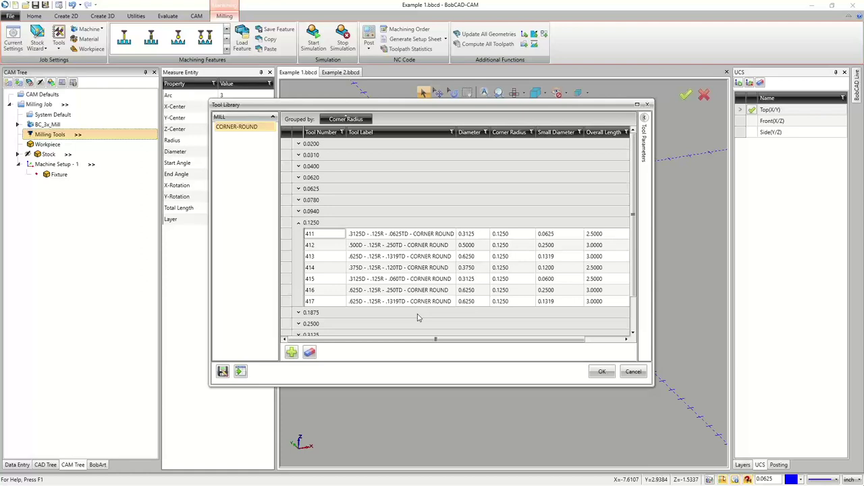
left_click(386, 247)
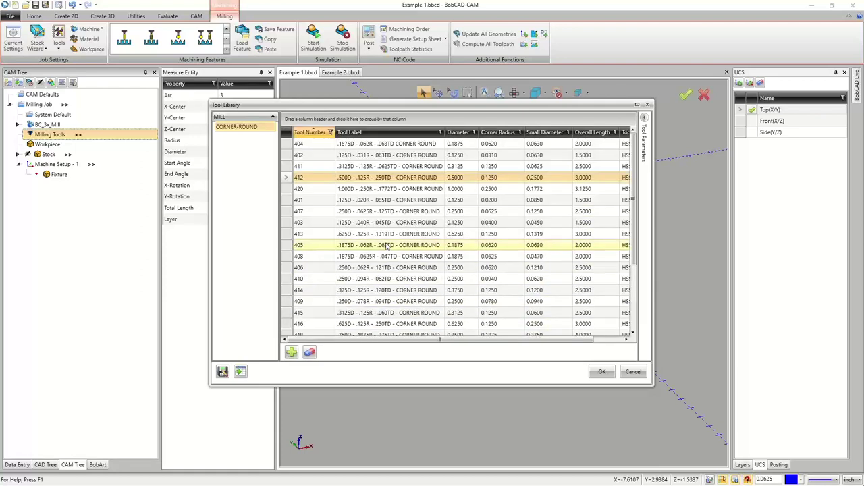
left_click(602, 372)
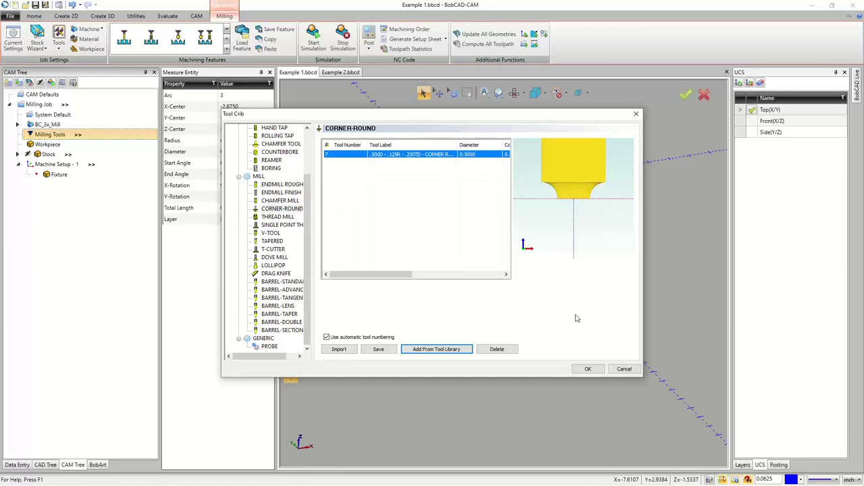
left_click(588, 368)
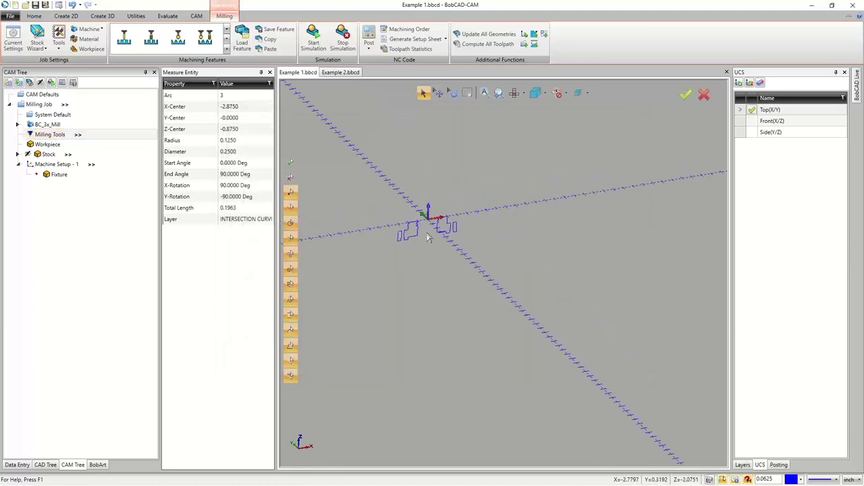
- Show Layer-1 again and inspect the solid part's features from above
left_click(742, 464)
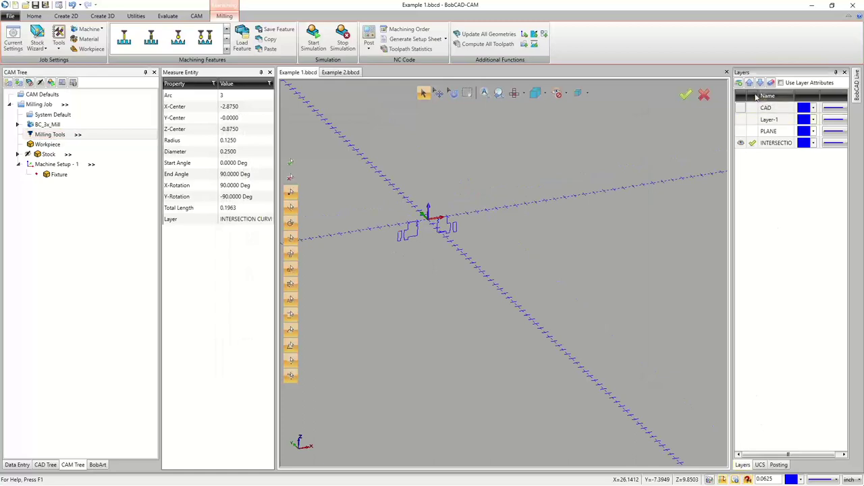
left_click(741, 119)
scroll(409, 229, "up", 5)
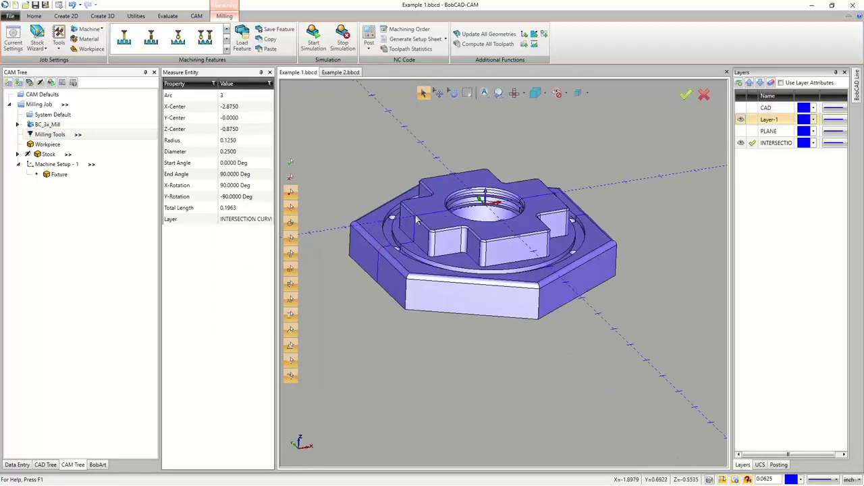
scroll(410, 215, "down", 2)
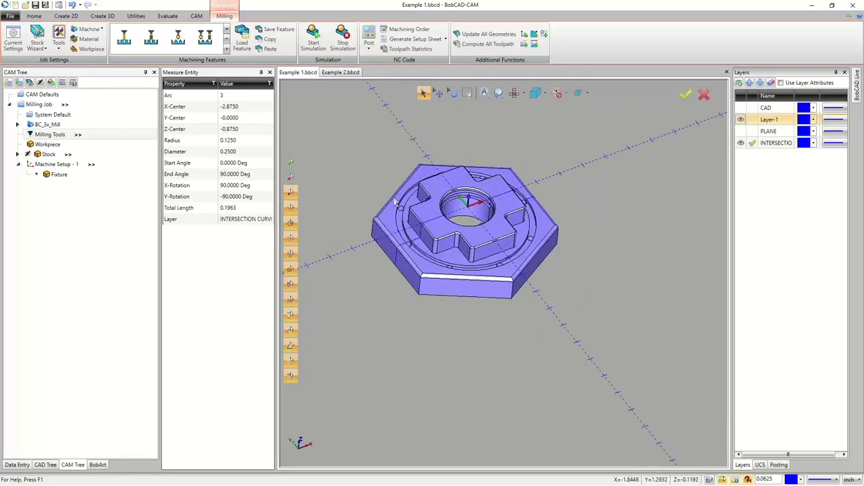
scroll(379, 193, "up", 2)
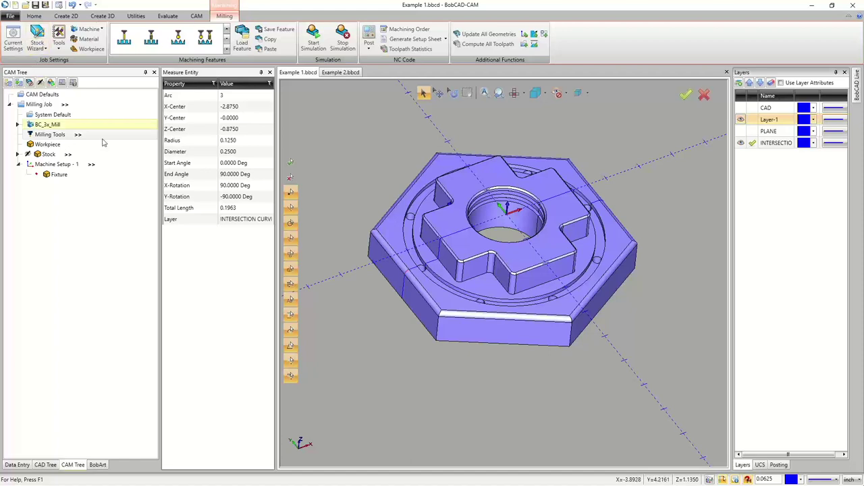
- Review the tools listed in the milling job's tool crib and accept it
left_click(78, 135)
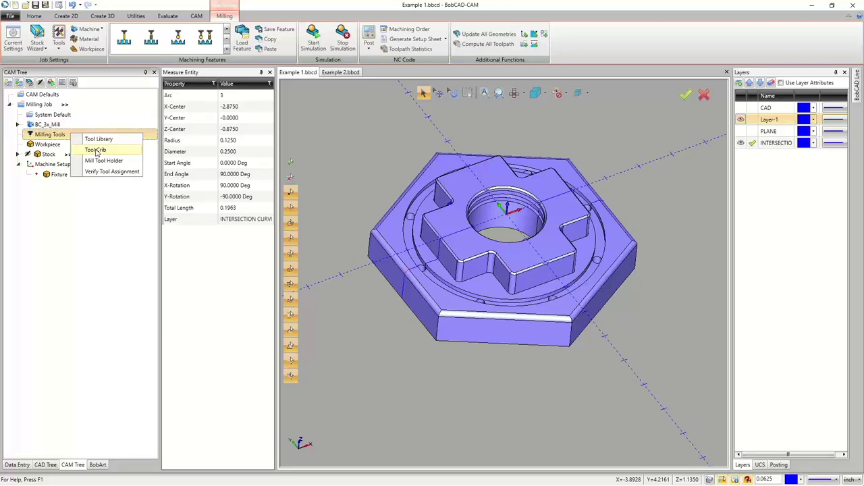
left_click(95, 150)
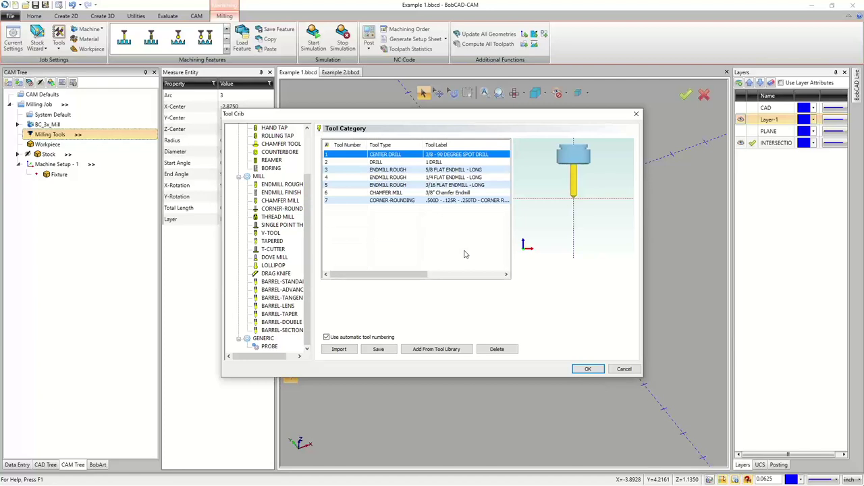
left_click(586, 368)
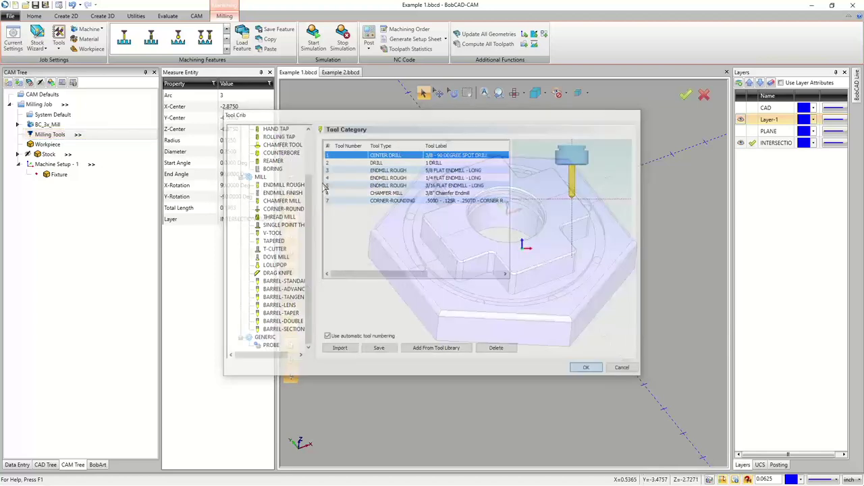
- Close the entity measurement, make Layer-1 the active layer, and hide the intersection curves layer
left_click(269, 72)
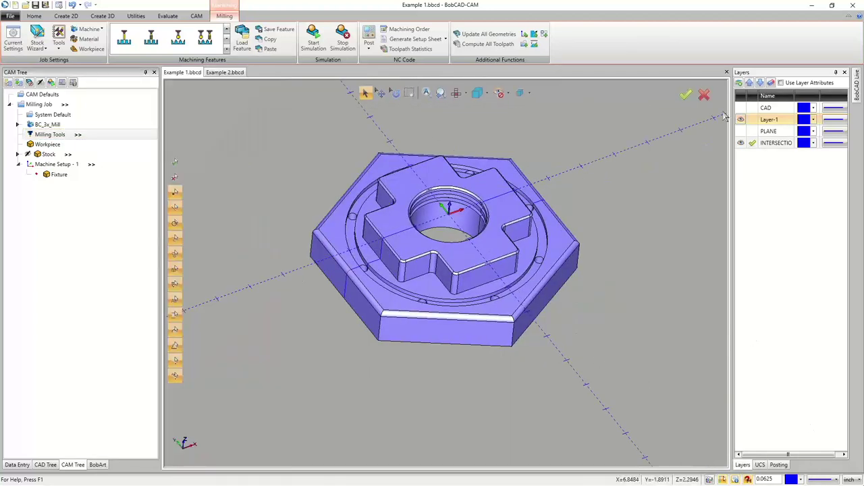
left_click(752, 119)
left_click(740, 142)
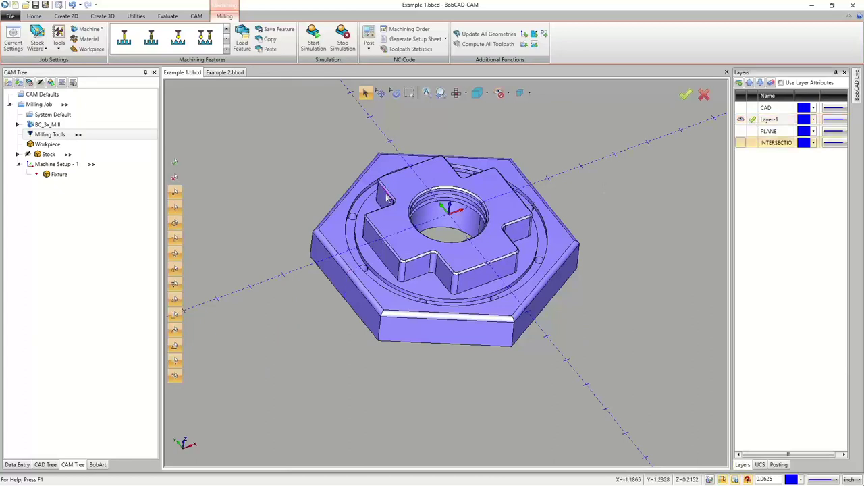
right_click(290, 161)
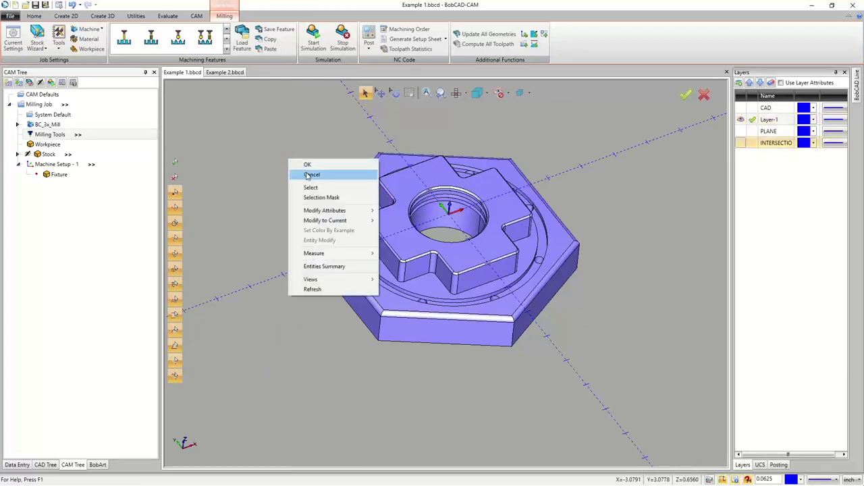
left_click(310, 175)
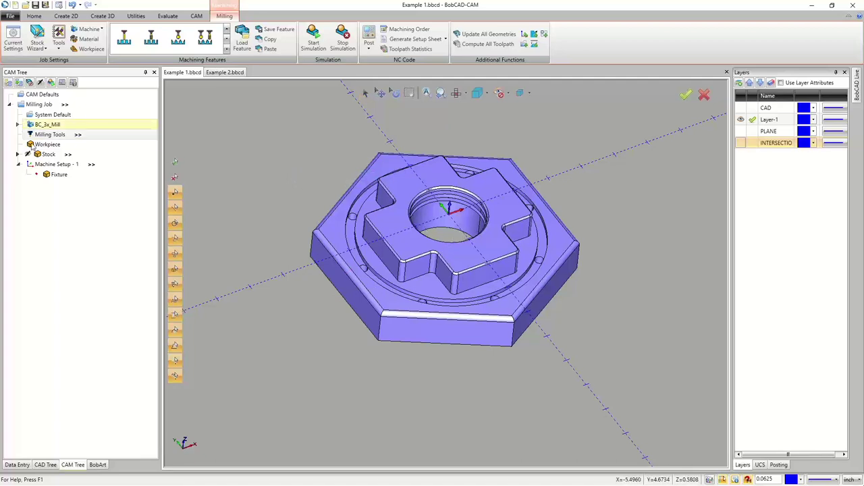
- Start a Mill Facing feature under Machine Setup - 1, keeping the automatic geometry and default strategy and posting settings, up to the Rough tool settings
left_click(52, 168)
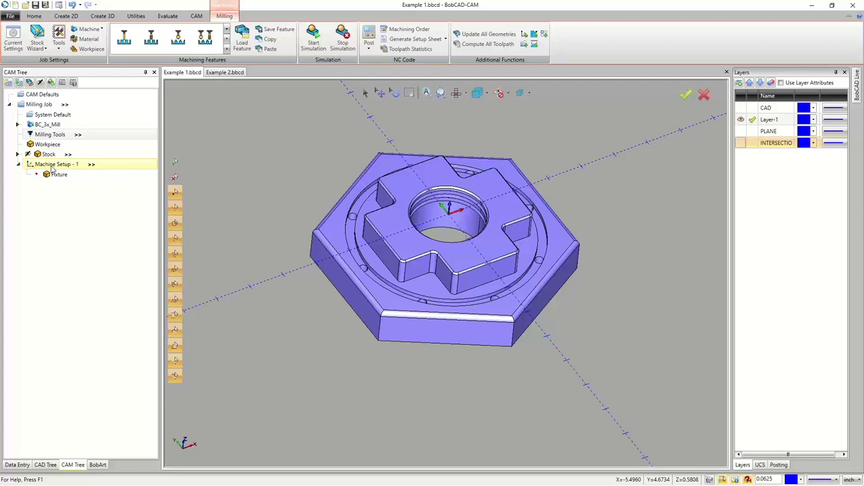
left_click(49, 154)
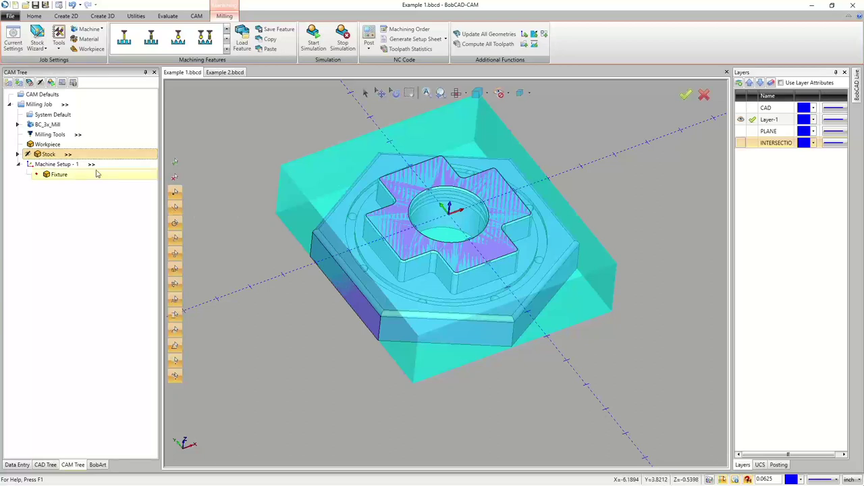
right_click(77, 164)
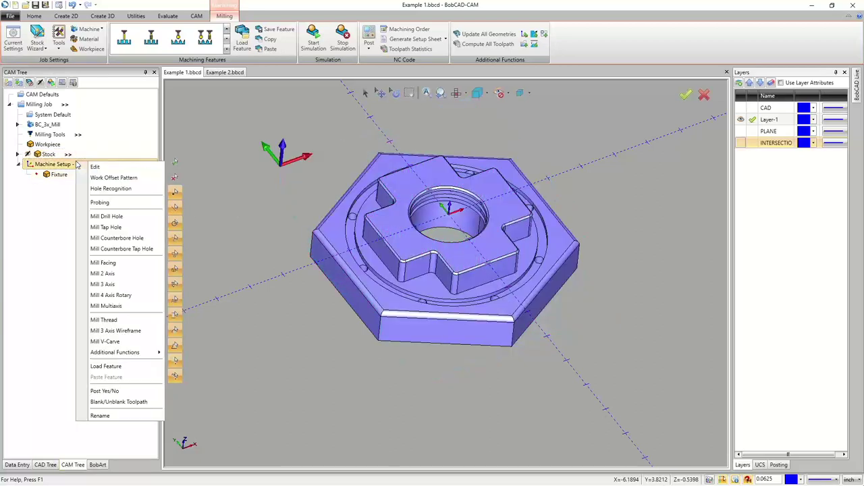
left_click(127, 263)
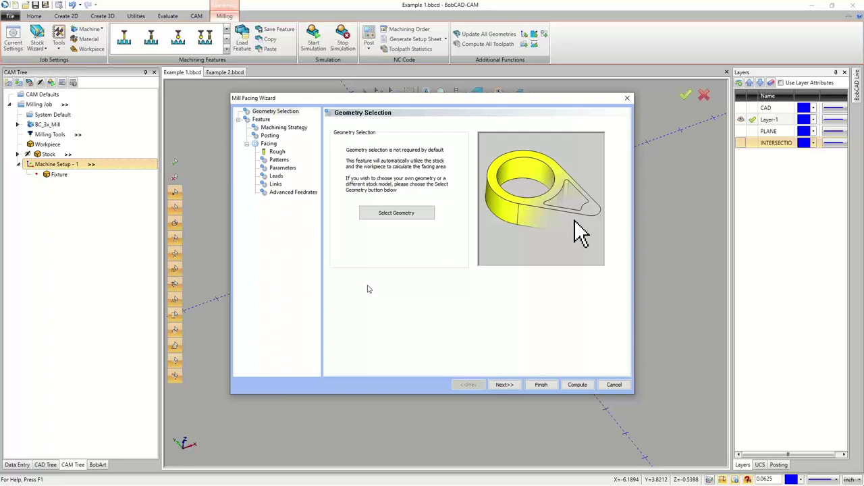
left_click(504, 385)
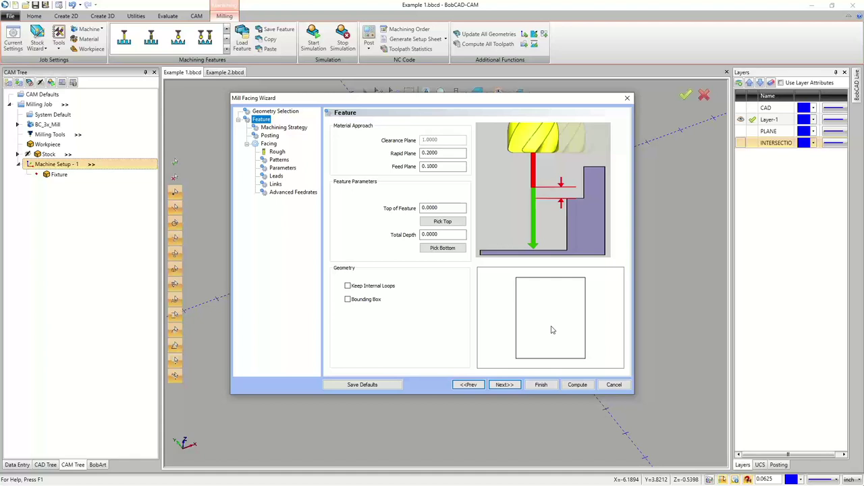
left_click(505, 385)
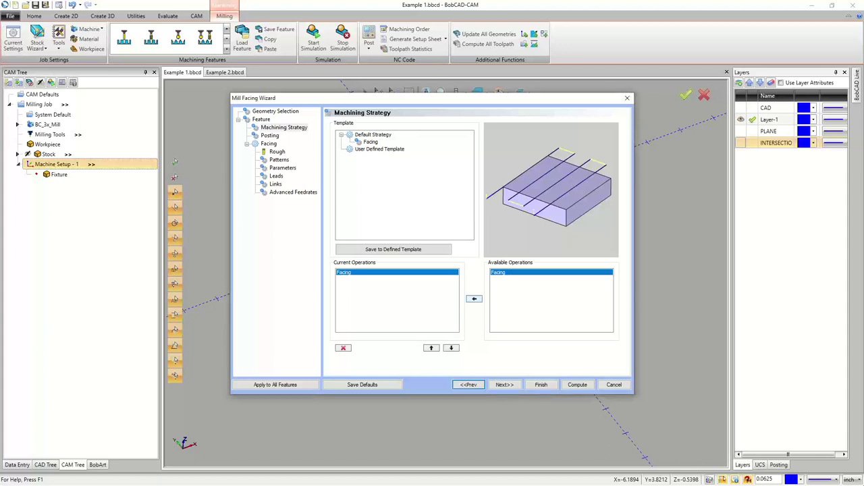
left_click(505, 385)
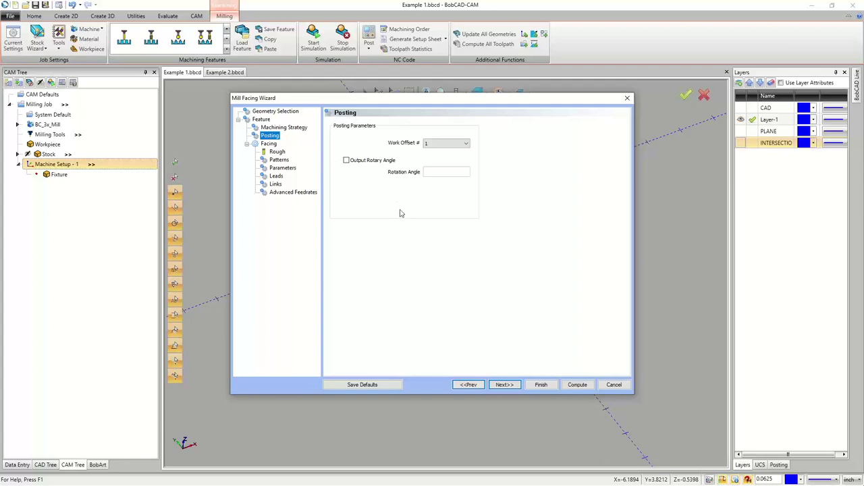
left_click(505, 385)
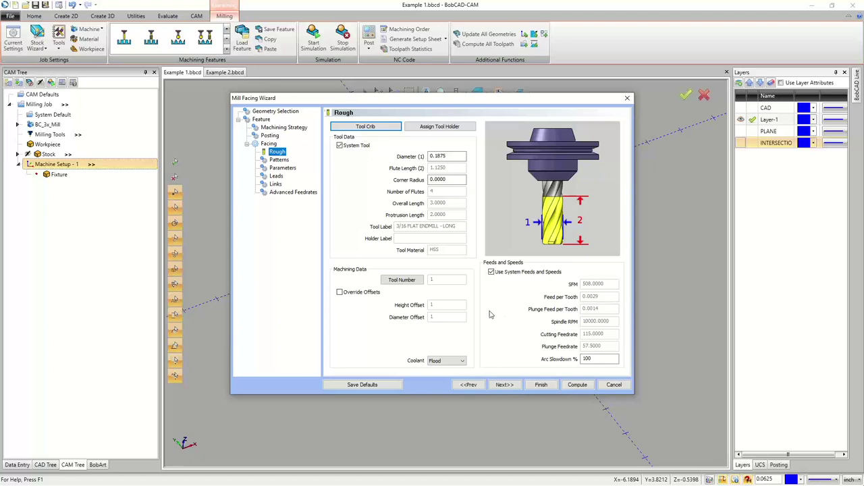
- Assign the 5/8 FLAT ENDMILL - LONG from the tool crib as the facing tool
left_click(365, 127)
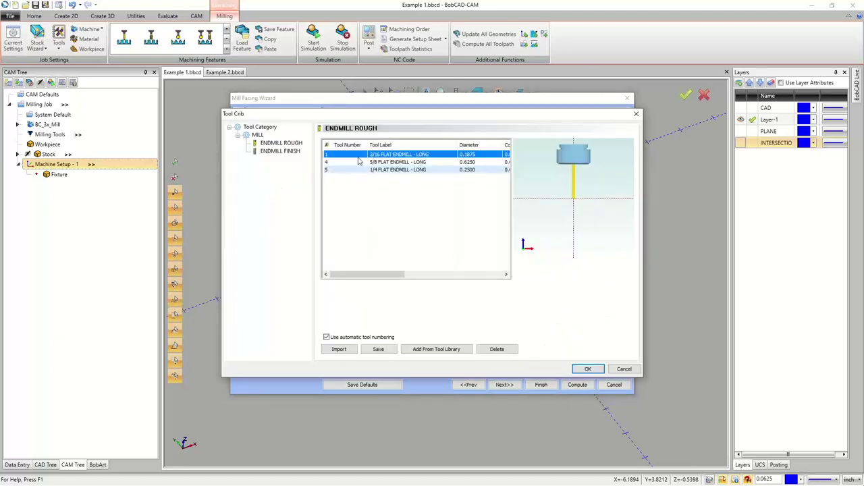
left_click(358, 162)
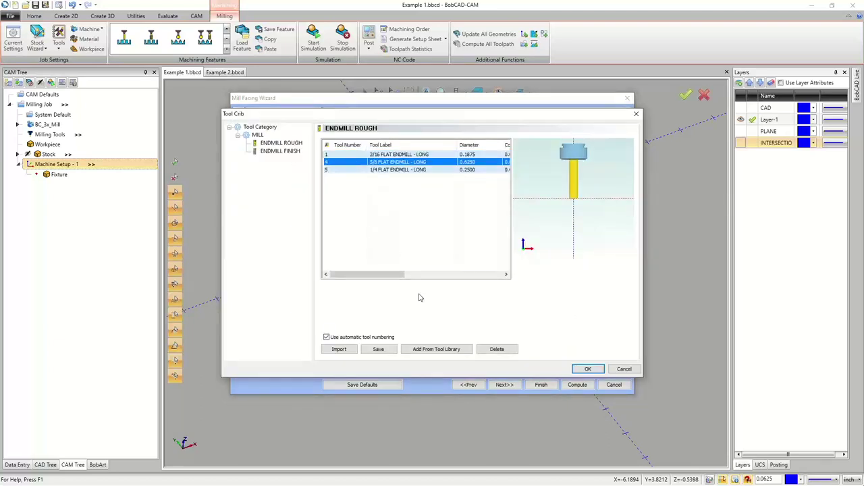
left_click(588, 370)
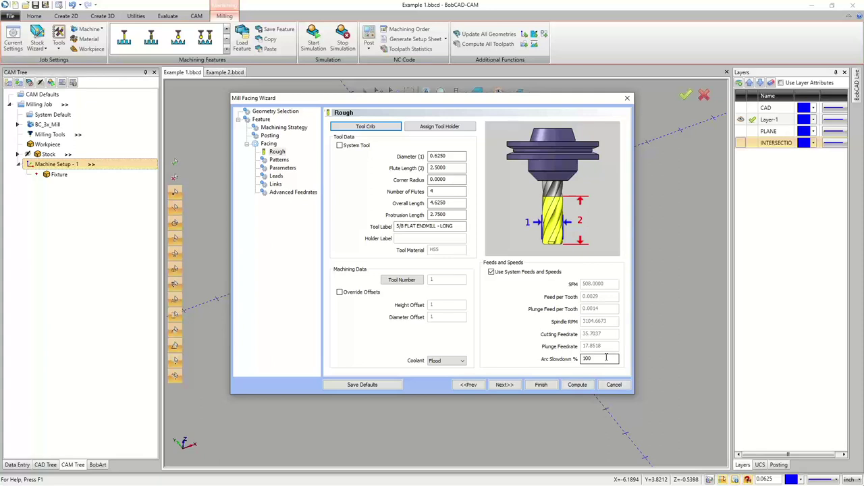
- Turn off system feeds and speeds for the facing tool and set the spindle speed to 6000 RPM
key("Tab")
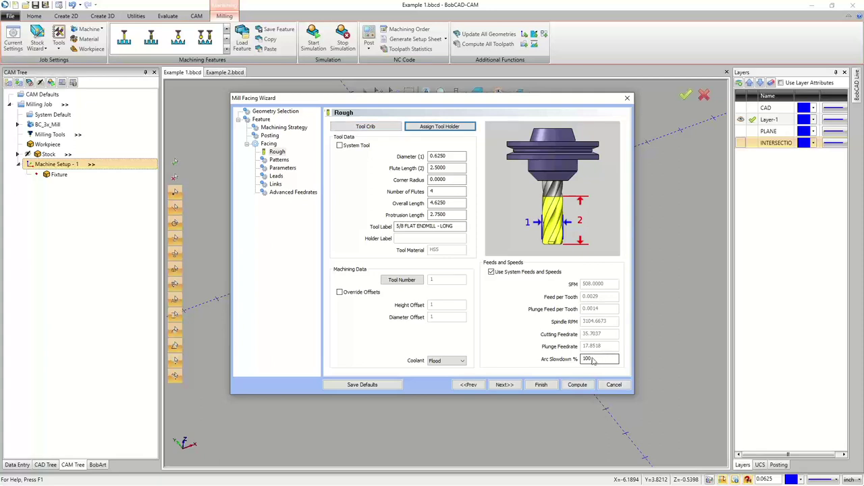
left_click(492, 273)
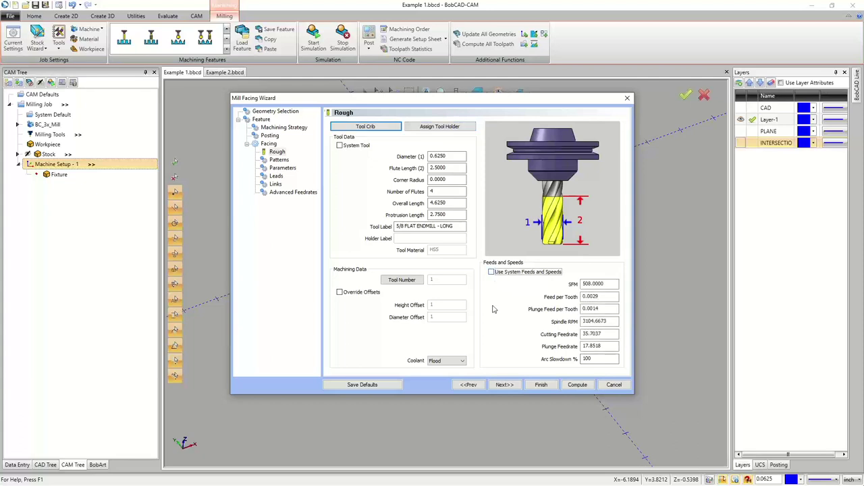
key("Tab")
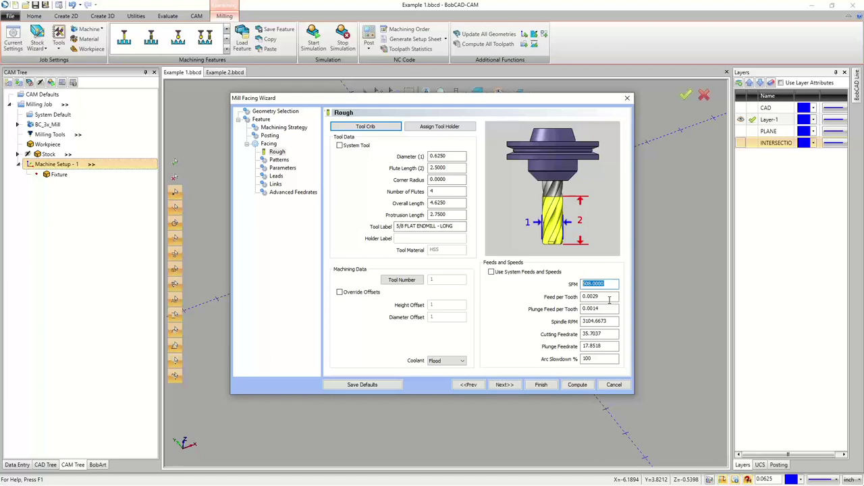
left_click(617, 322)
type("6000")
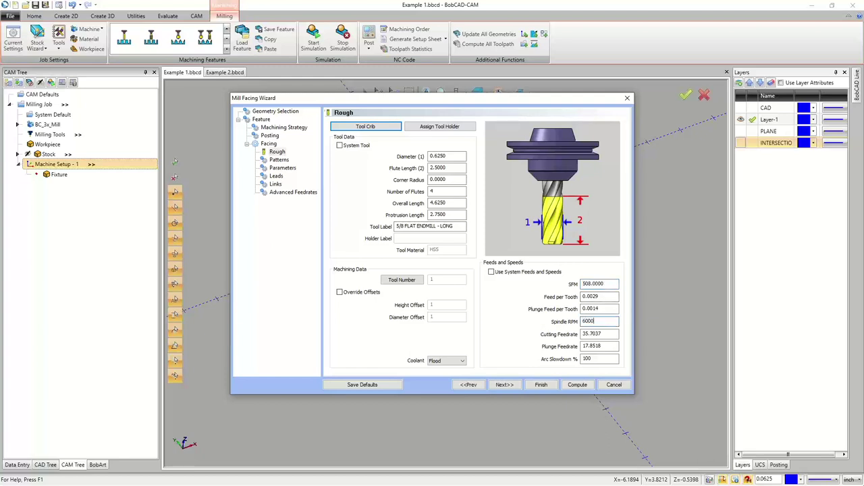
key("Tab")
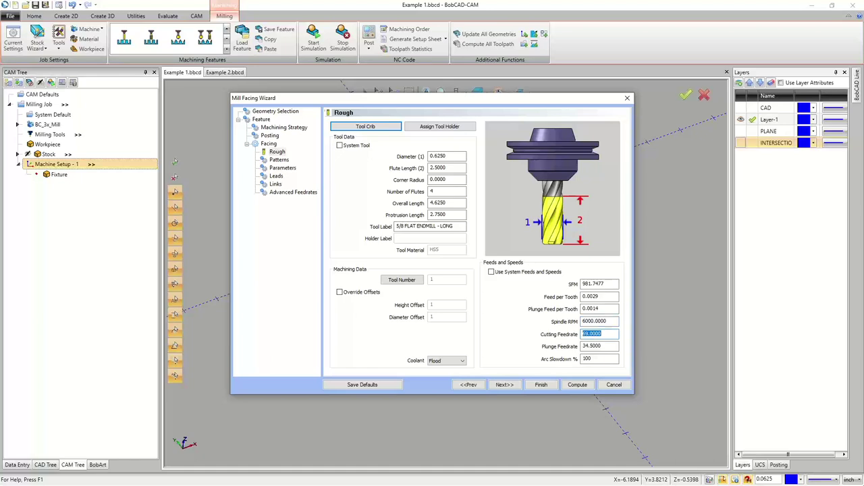
key("Tab")
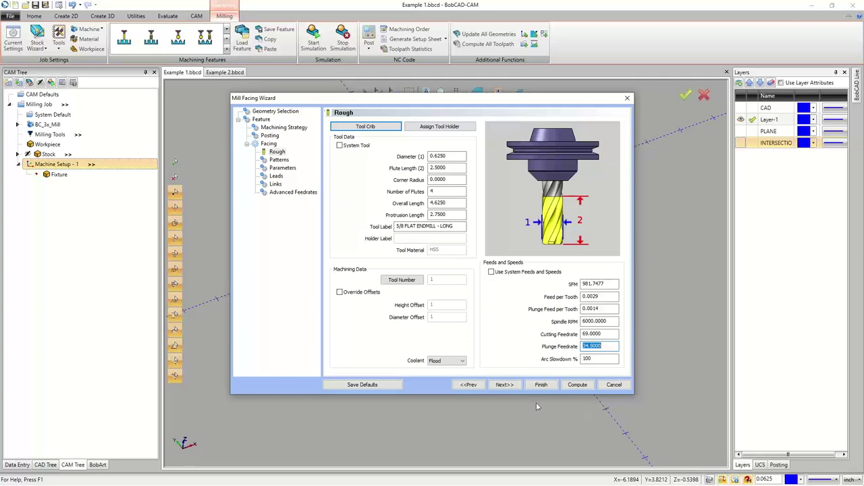
- Compare the Zig Zag, Zig and Adaptive facing patterns, ending on Zig Zag
left_click(505, 386)
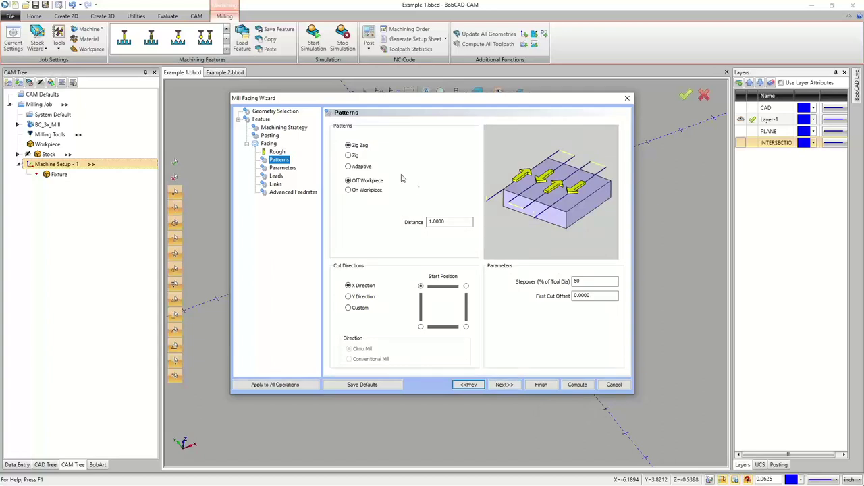
left_click(349, 147)
left_click(349, 156)
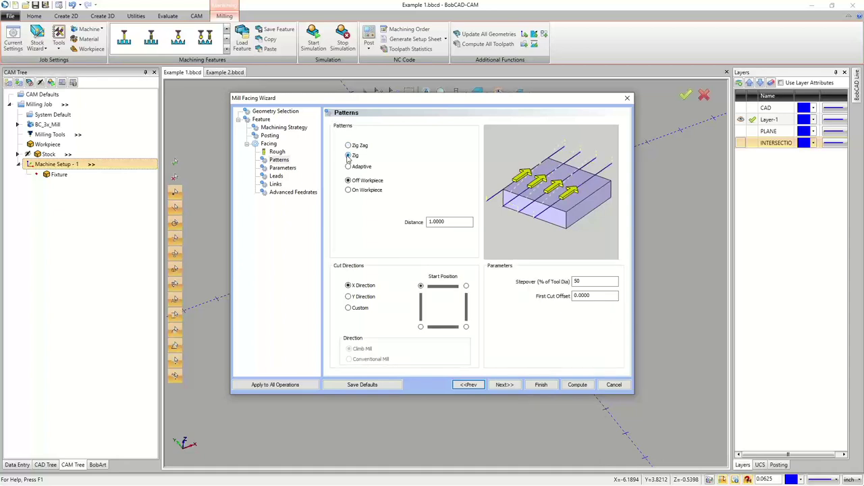
left_click(349, 167)
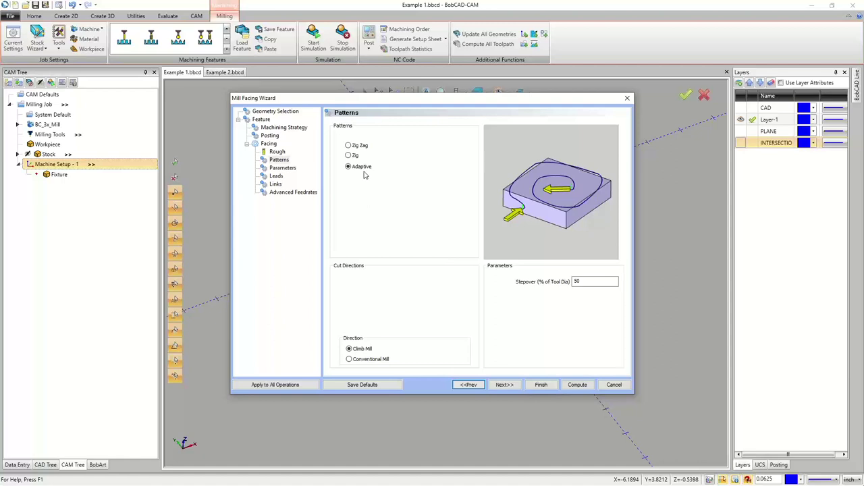
left_click(349, 146)
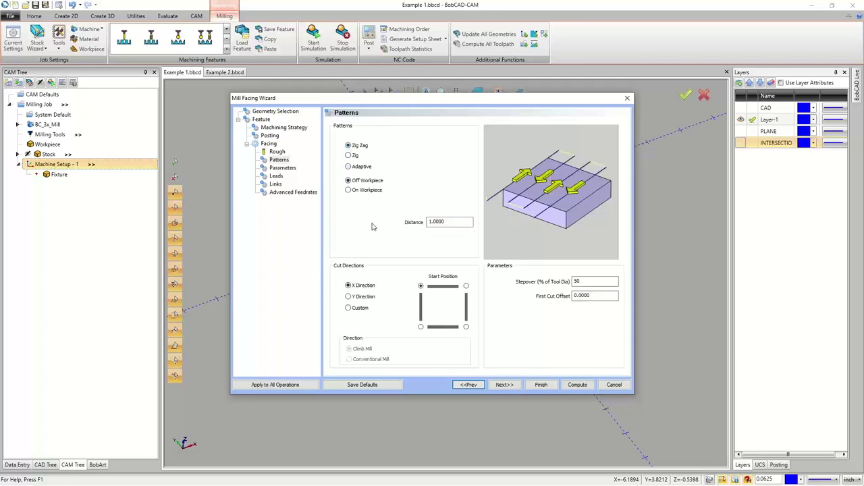
- Keep the zig zag passes running Off Workpiece and set their distance to .625/2
left_click(366, 180)
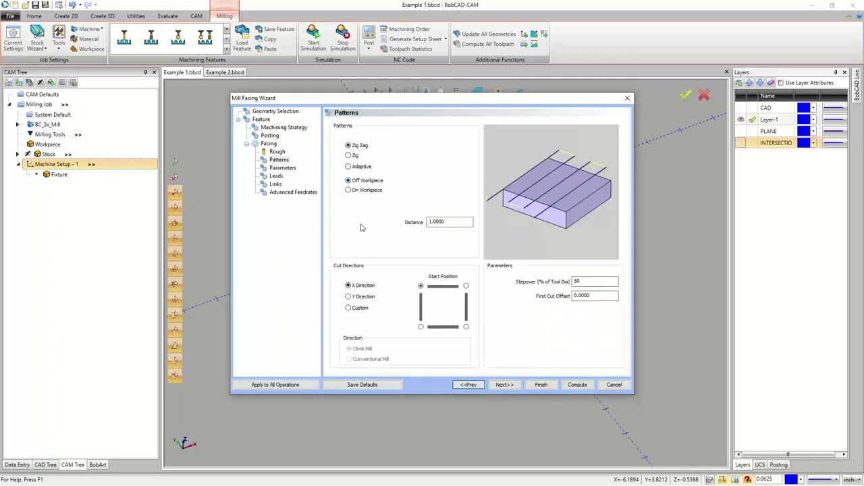
key("Tab")
type(".625/2")
key("Tab")
mouse_move(385, 99)
left_mouse_down()
mouse_move(415, 346)
mouse_move(387, 106)
left_mouse_up()
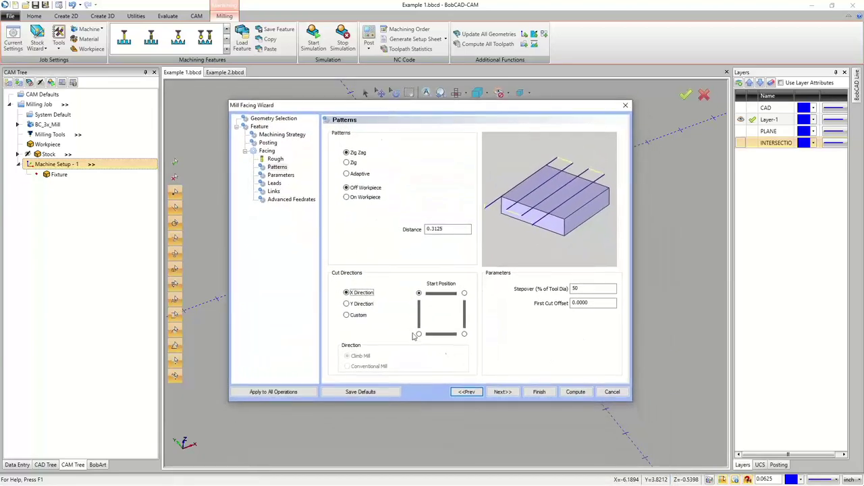
- Start the facing cuts at the stock's upper-left corner, set the stepover to 40% of tool diameter, and continue to the depth parameters
left_click(419, 293)
left_click(599, 289)
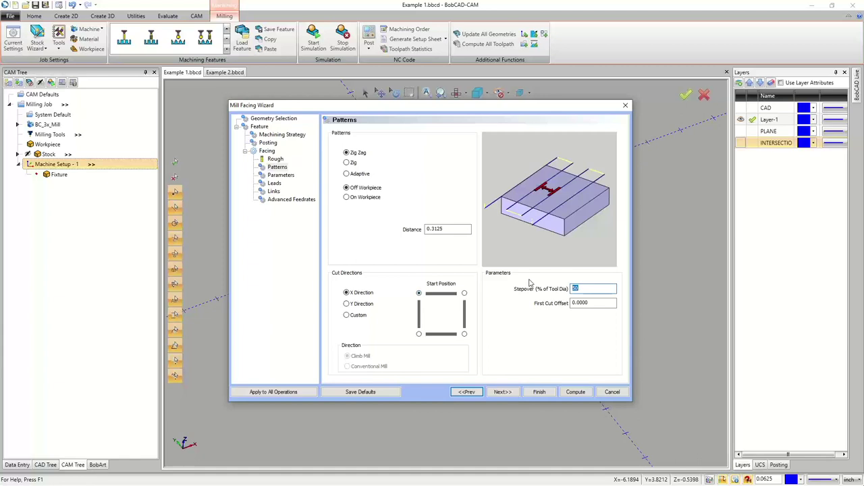
type("40")
left_click(505, 393)
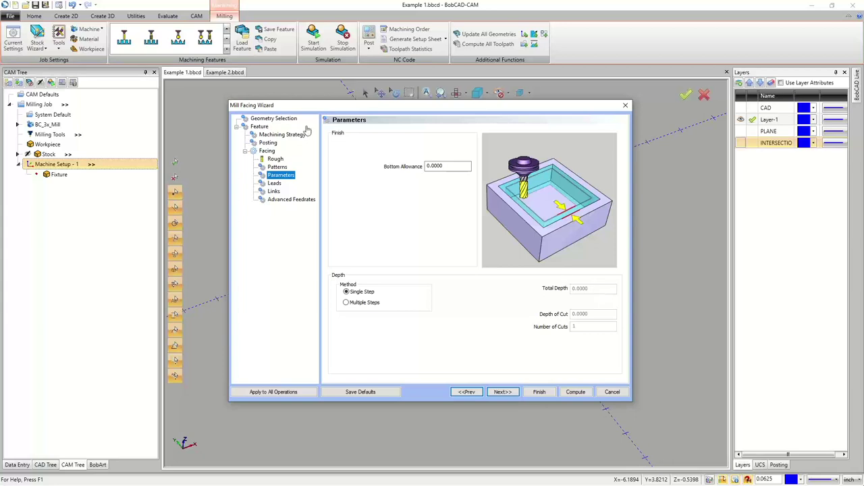
- Return to the facing operation's Feature settings and set Top of Feature to 0.0625
left_click(260, 128)
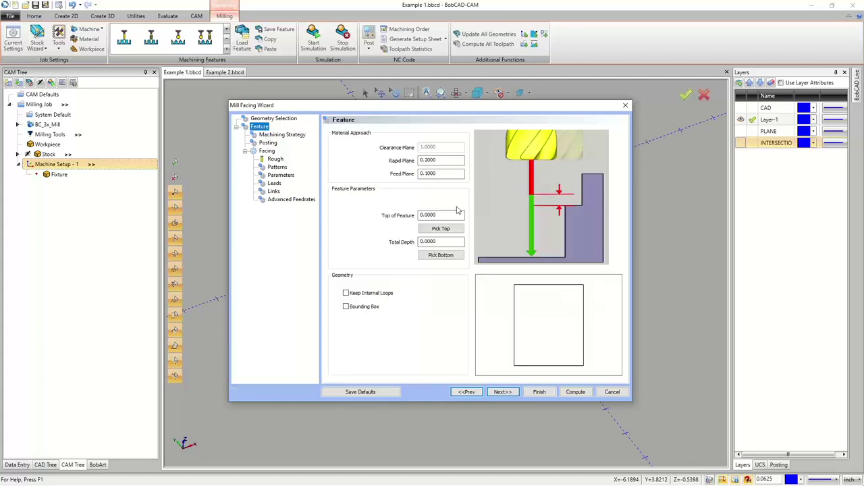
left_click(452, 214)
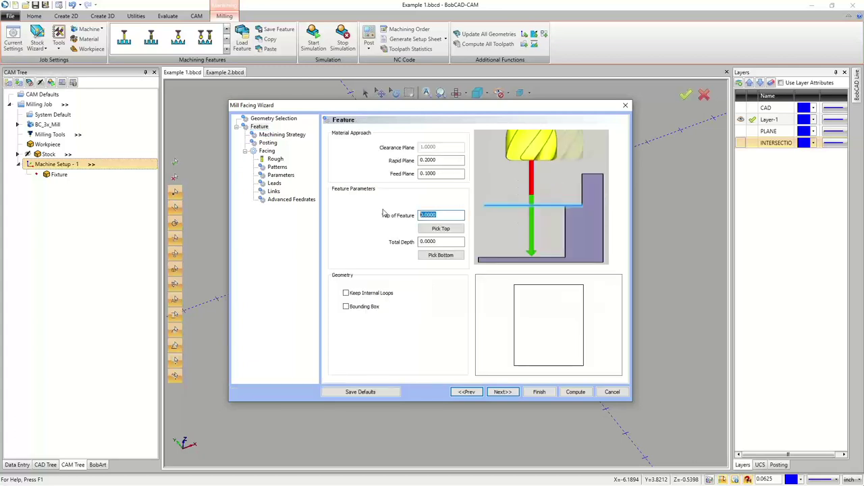
type("0.0625")
key("Tab")
key("Tab")
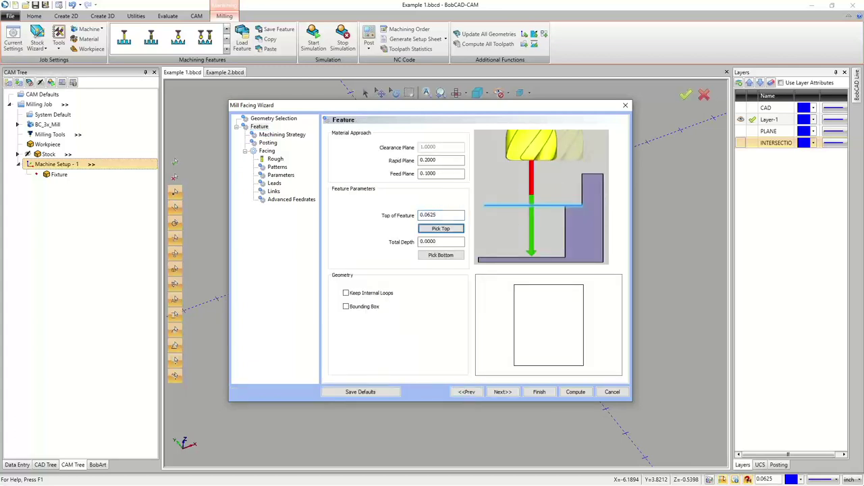
- Try a Total Depth of 0.0625 for the facing feature and check it against the part and its coordinate axes
type("0.0625")
key("Tab")
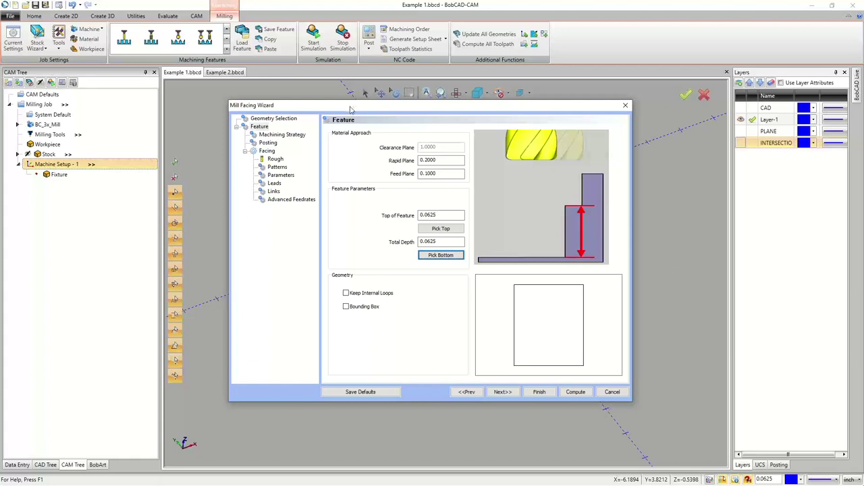
left_click_drag(350, 104, 387, 312)
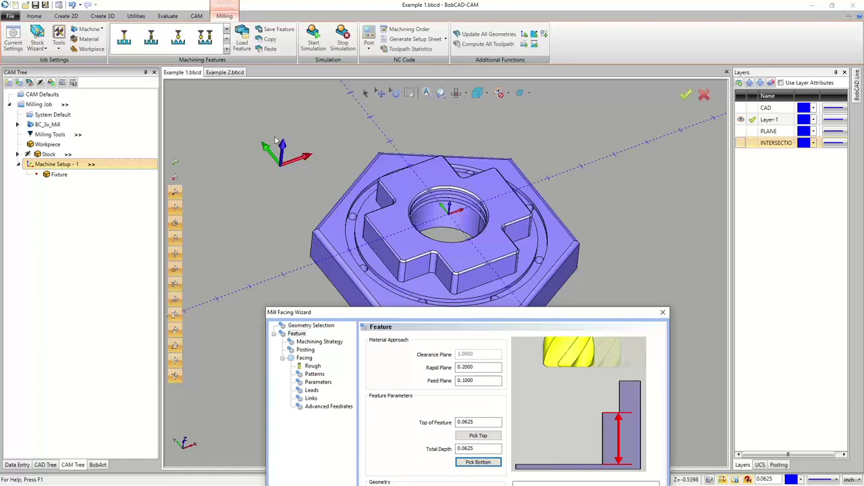
left_click_drag(370, 314, 318, 105)
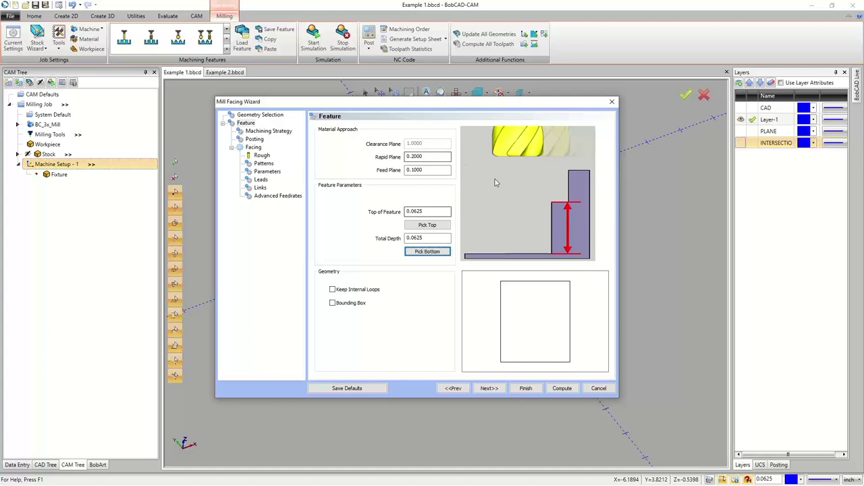
- Set both the Top of Feature and the Total Depth of the facing feature to 0.0000
left_click(427, 225)
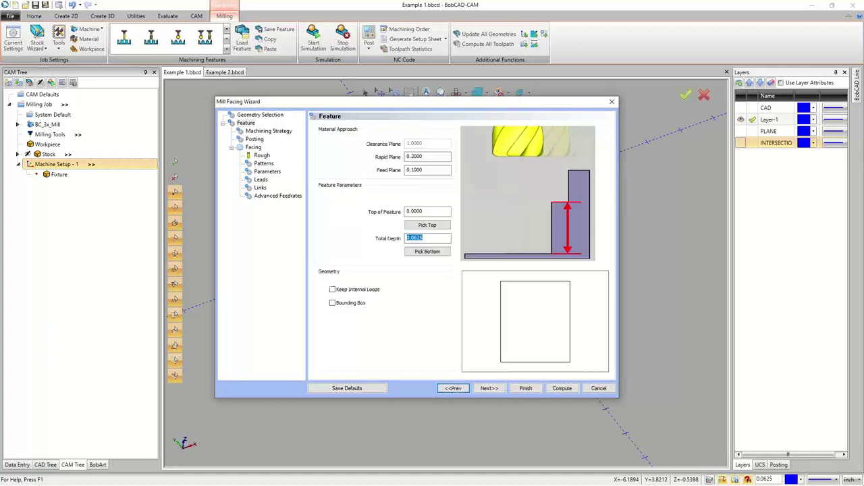
left_click(427, 251)
left_click(267, 171)
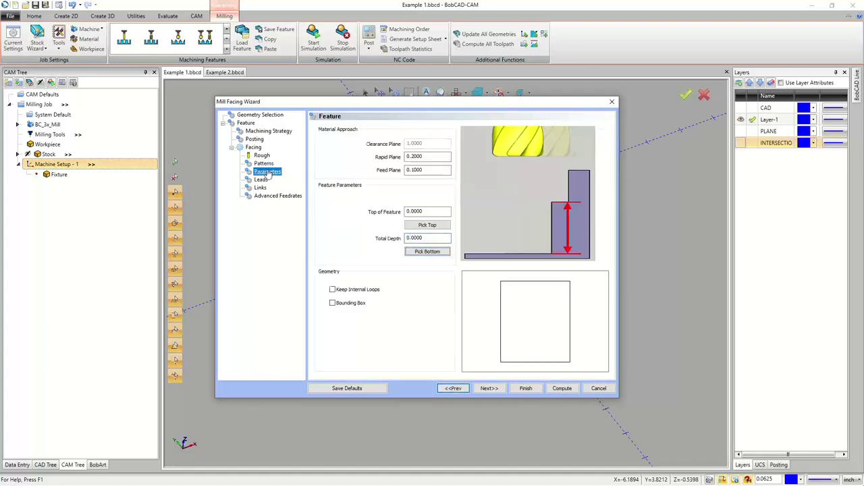
- Make the facing lead-in Parallel with a length of .625/2, keeping the lead-out the same as the lead-in
left_click(477, 388)
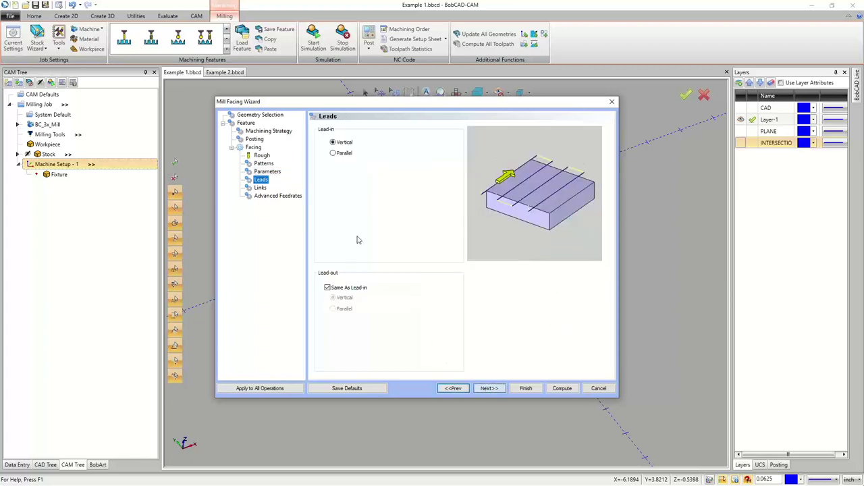
left_click(333, 153)
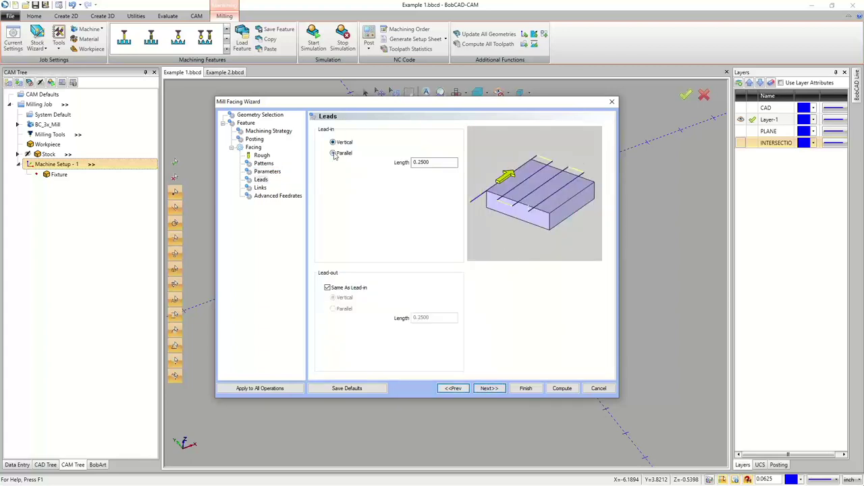
double_click(437, 162)
type(".625/52")
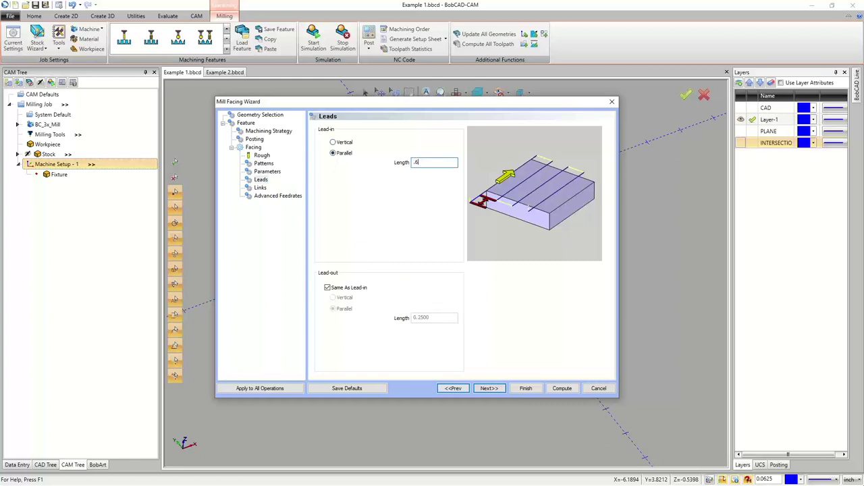
key("BackSpace")
key("BackSpace")
type("2")
key("Tab")
- Try Arc links between the facing passes and switch back to Direct
left_click(489, 389)
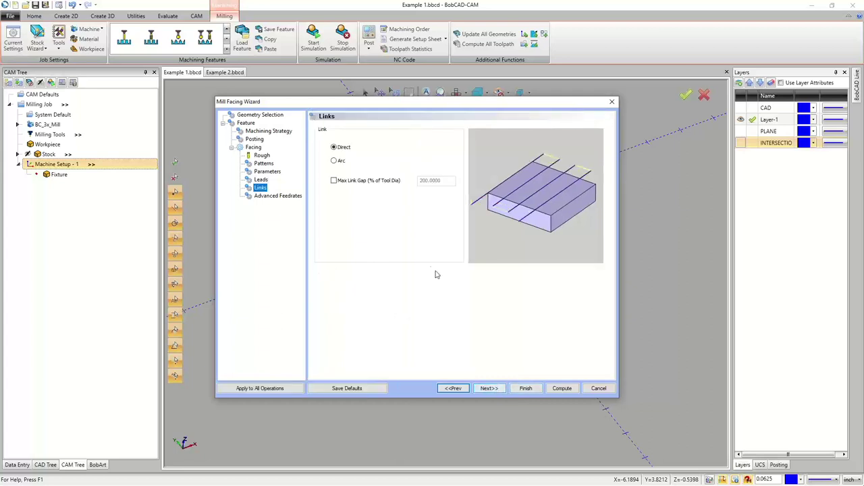
left_click(334, 161)
left_click(334, 148)
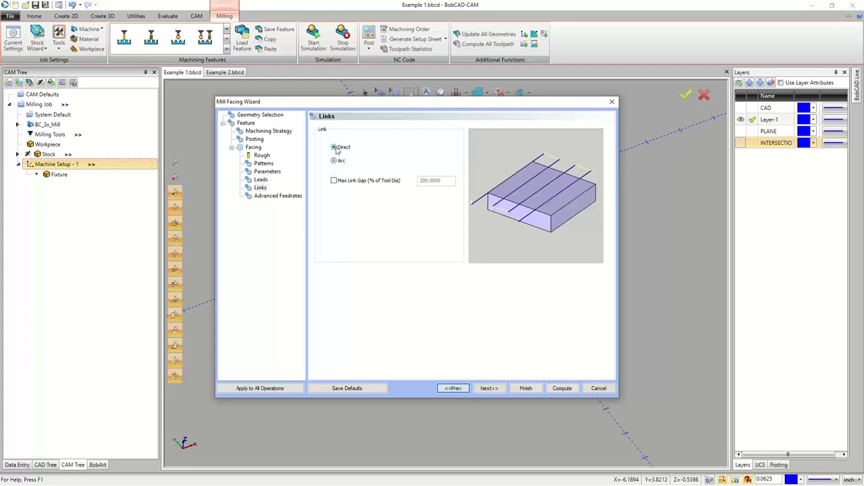
- Try the advanced feedrate overrides Convert Rapid to Feed and a 50% Lead-in Feedrate, leaving both disabled
left_click(489, 388)
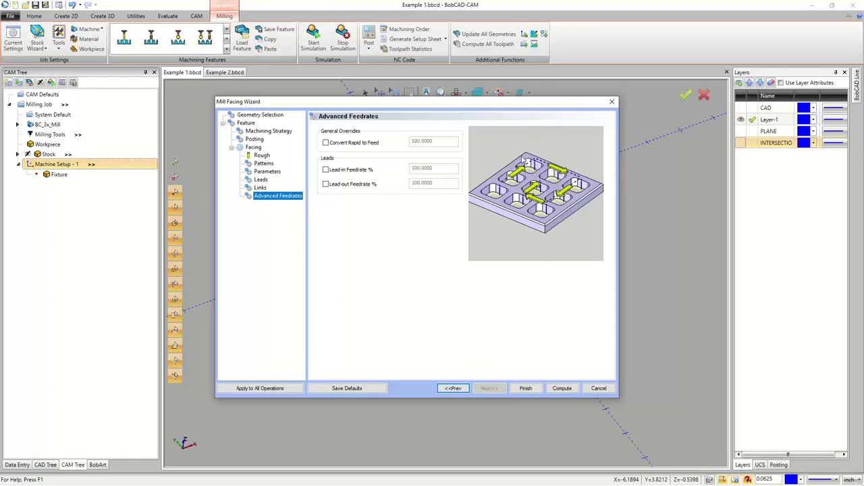
left_click(326, 144)
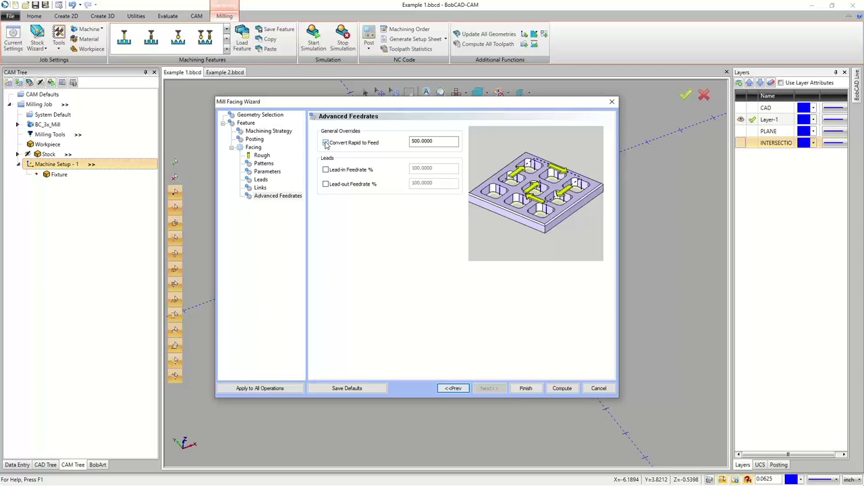
left_click(326, 143)
left_click(326, 170)
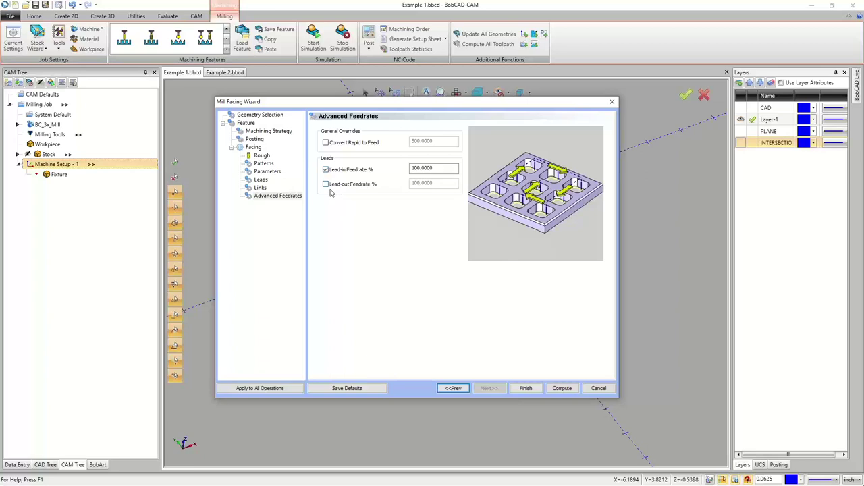
left_click_drag(454, 168, 368, 166)
type("50")
left_click(325, 169)
- Compute the facing toolpath, inspect it, and blank and collapse the Mill Facing feature
left_click(563, 389)
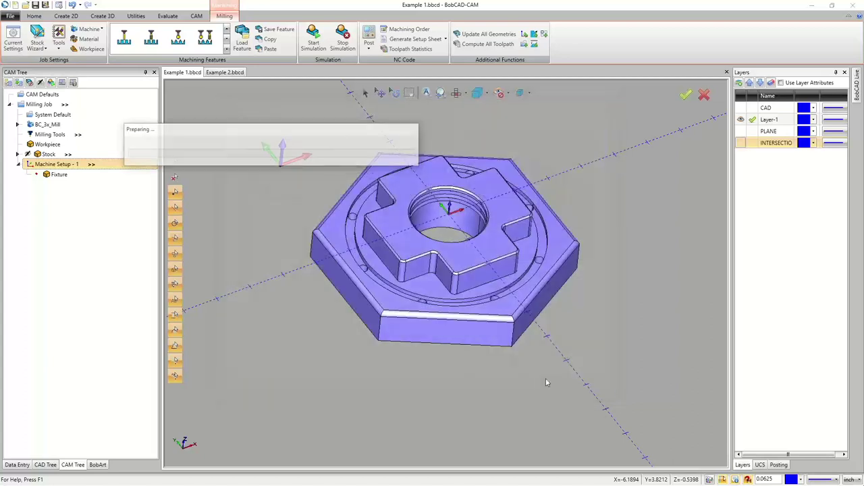
mouse_move(443, 314)
middle_mouse_down()
mouse_move(418, 297)
mouse_move(435, 303)
mouse_move(439, 290)
mouse_move(441, 306)
mouse_move(432, 296)
middle_mouse_up()
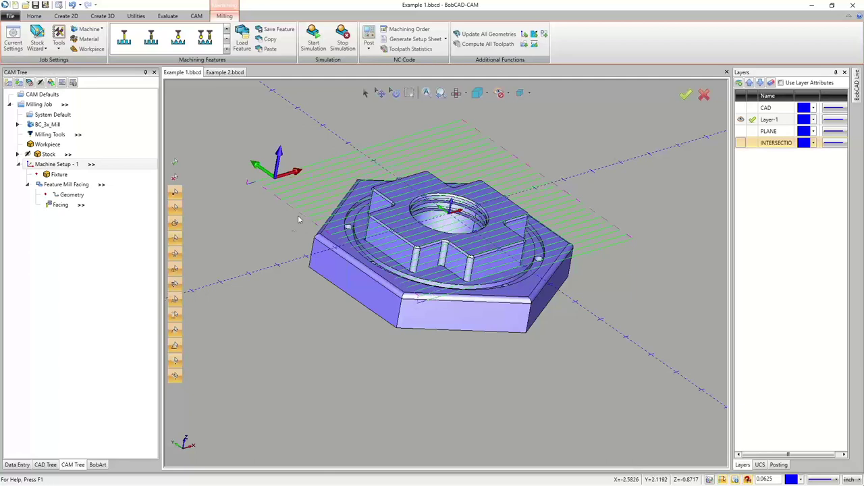
right_click(55, 186)
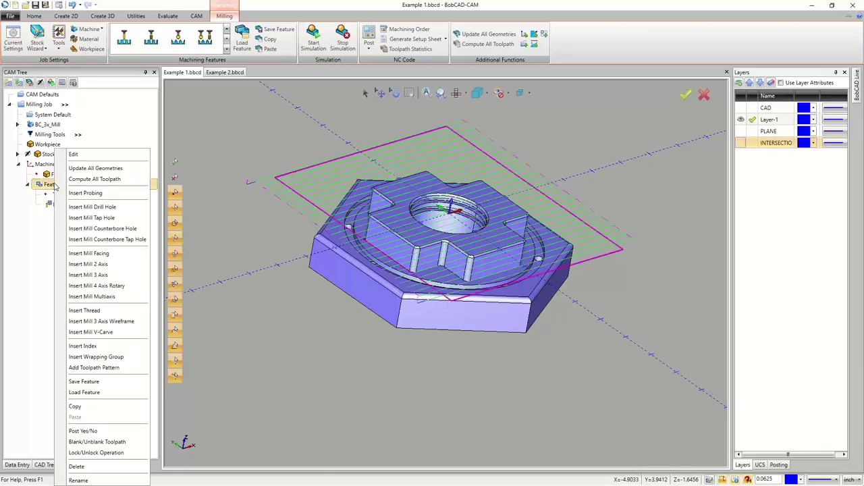
left_click(101, 443)
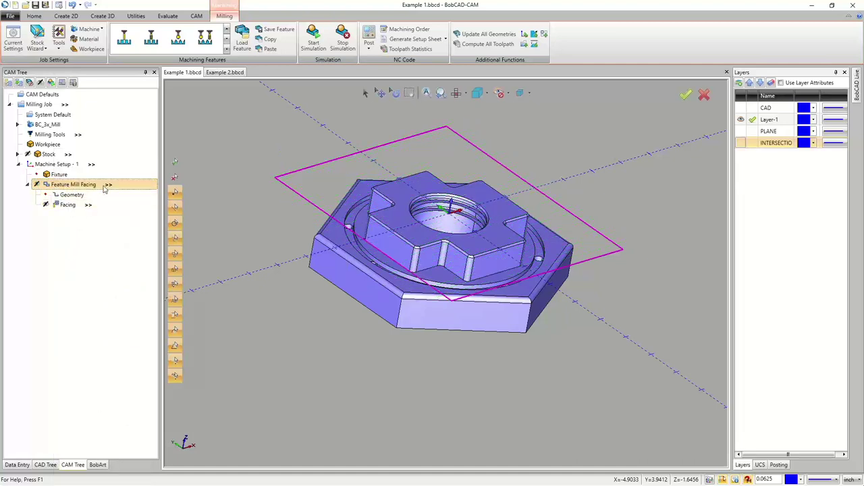
left_click(27, 185)
middle_click_drag(411, 255, 440, 256)
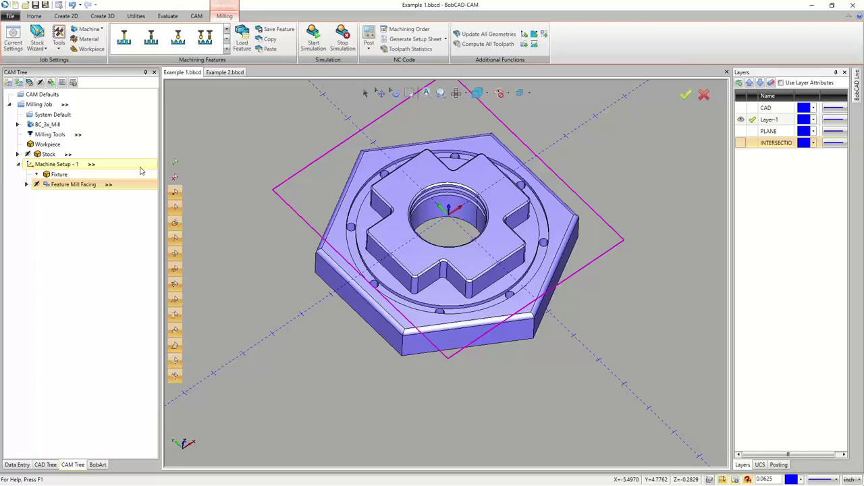
- Add a new active layer named 1 INCH HOLE
left_click(65, 16)
right_click(764, 167)
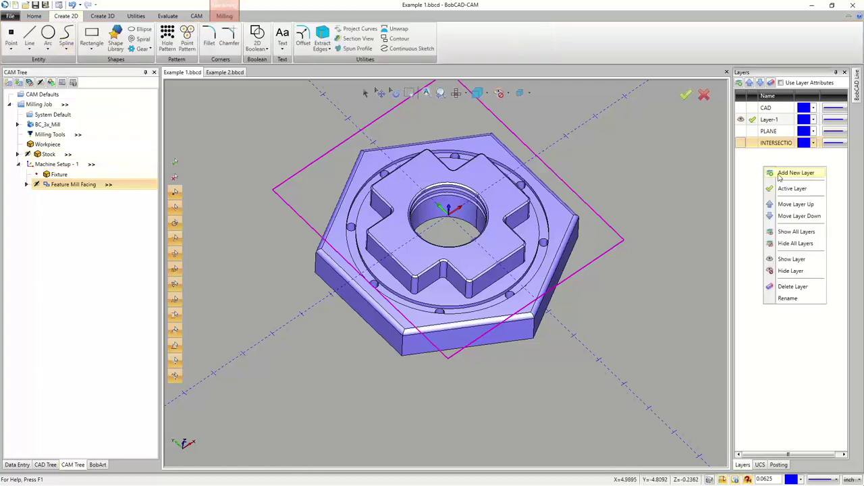
left_click(781, 174)
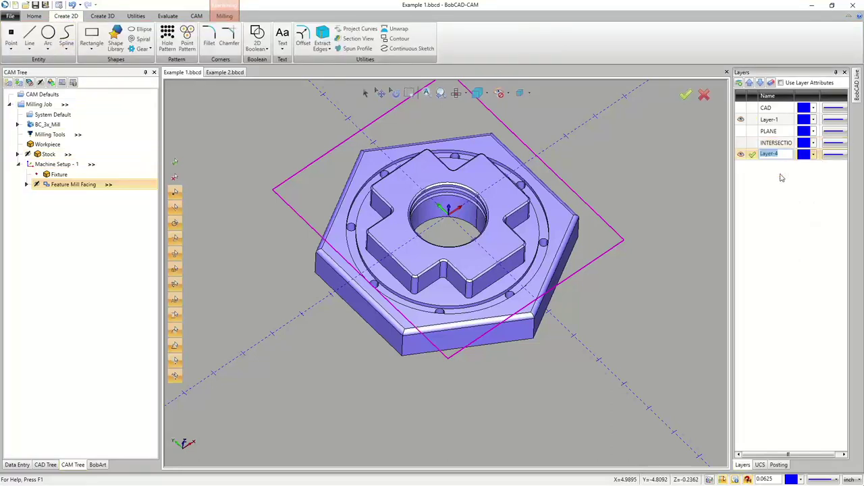
type("1INCH HOLE")
left_click(761, 156)
key("Return")
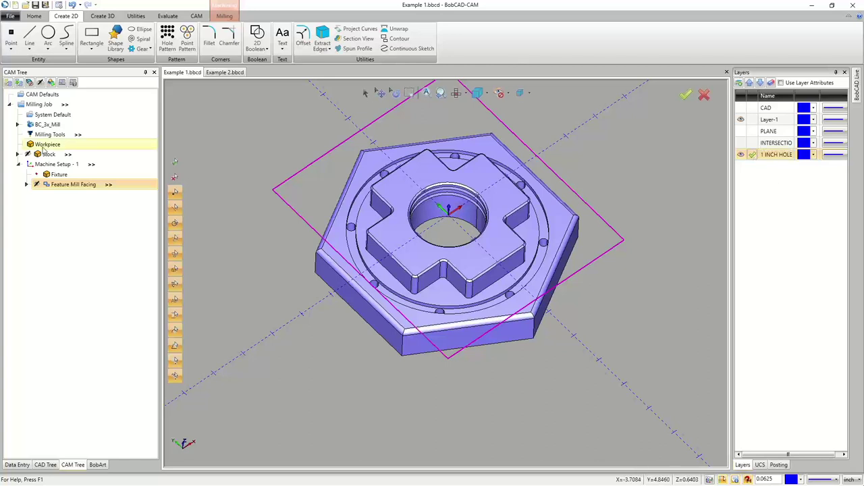
- Draw a full circle of radius 0.5 centred on the origin
left_click(49, 35)
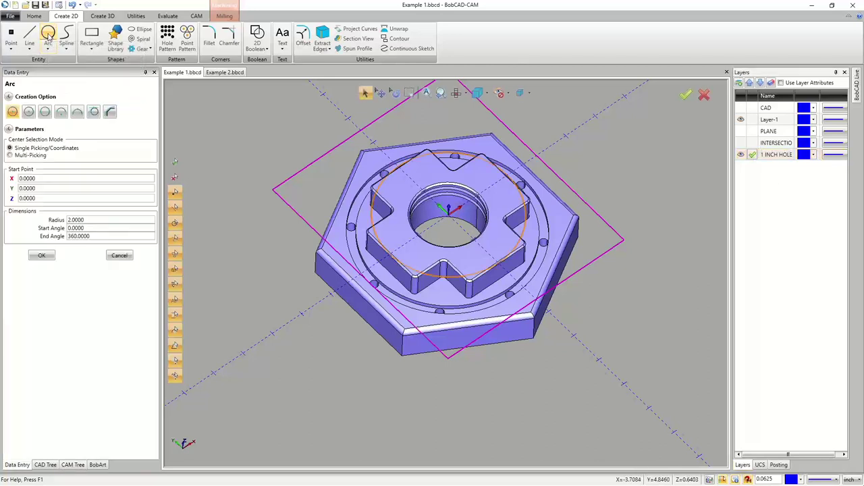
left_click(90, 220)
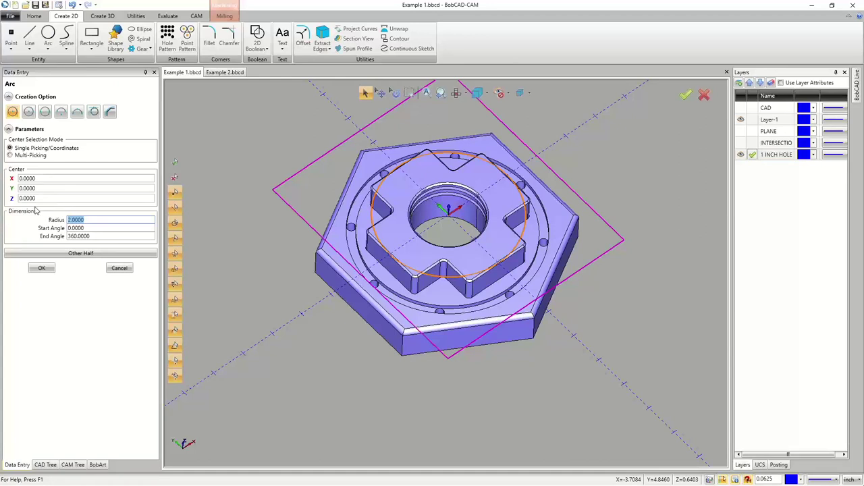
type("0.5")
left_click(90, 229)
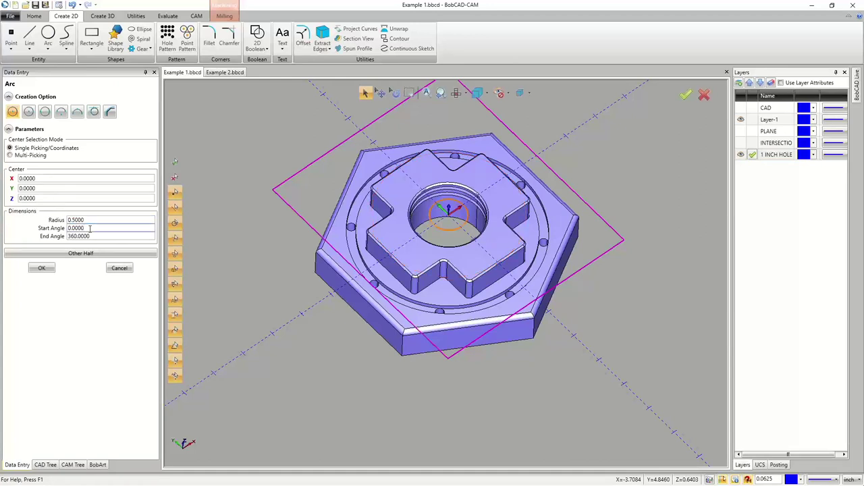
left_click(46, 269)
left_click(122, 270)
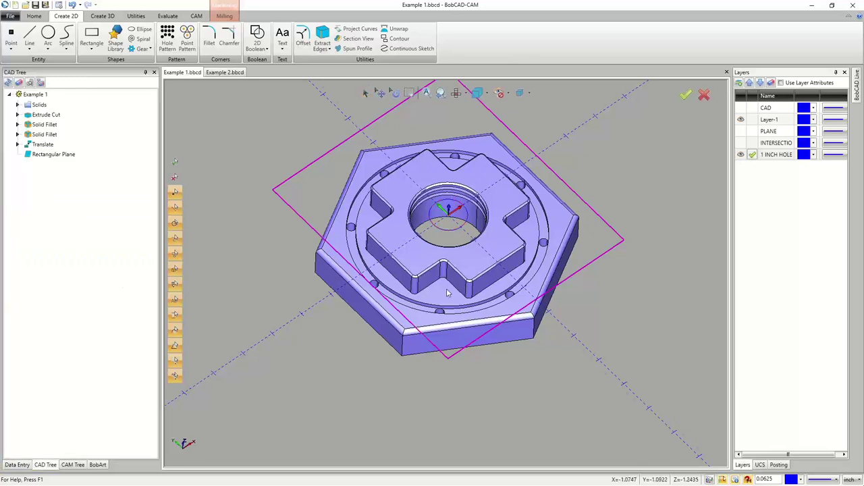
- Return to the CAM Tree and select Milling Tools to clear the facing boundary highlight, leaving a close view of the centre hole
scroll(466, 212, "down", 2)
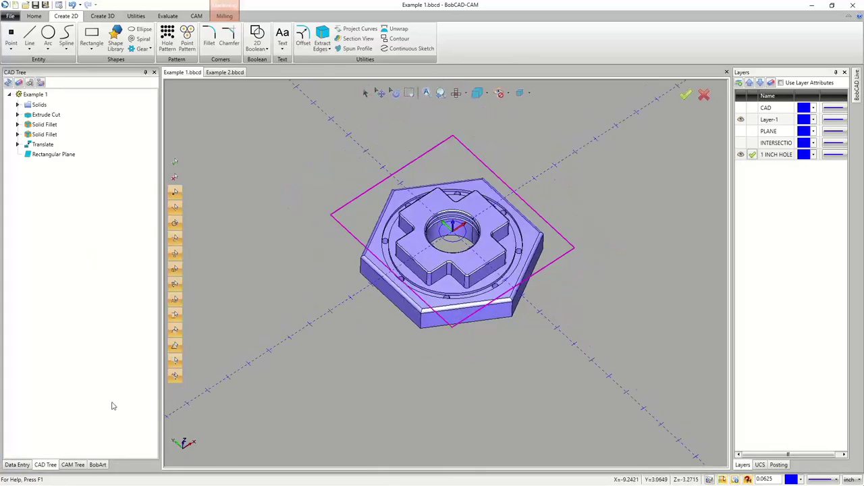
left_click(73, 464)
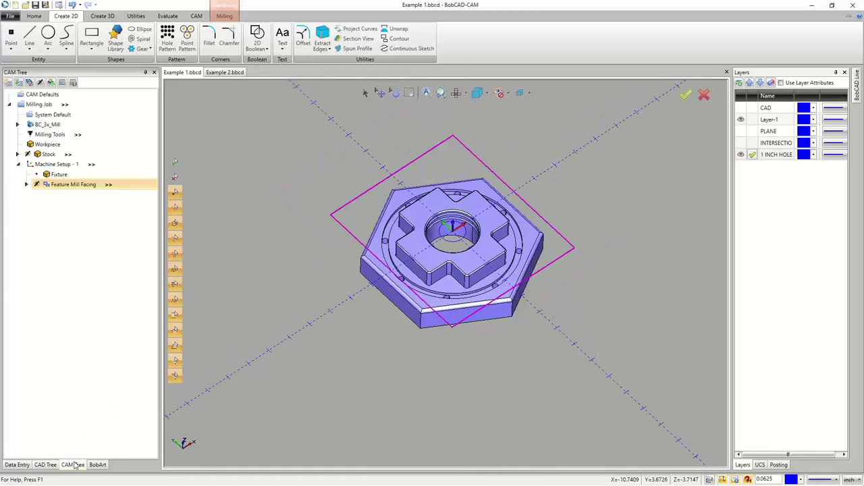
left_click(53, 134)
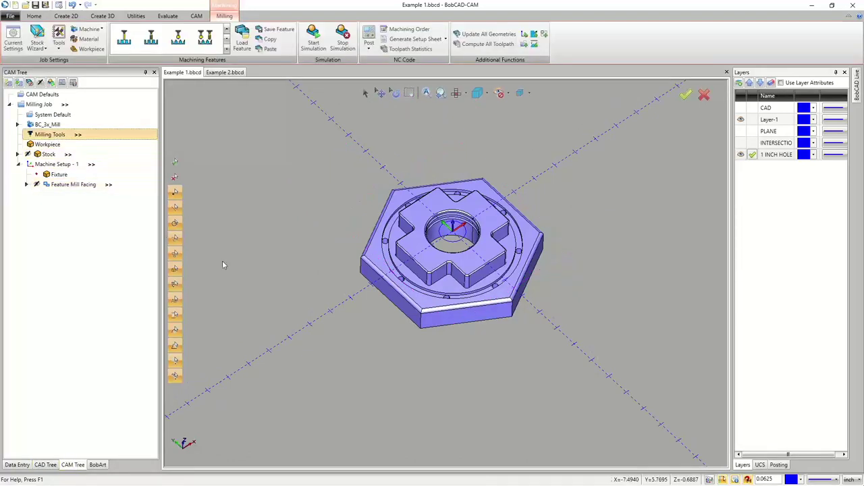
scroll(454, 245, "up", 3)
middle_click_drag(455, 245, 455, 243)
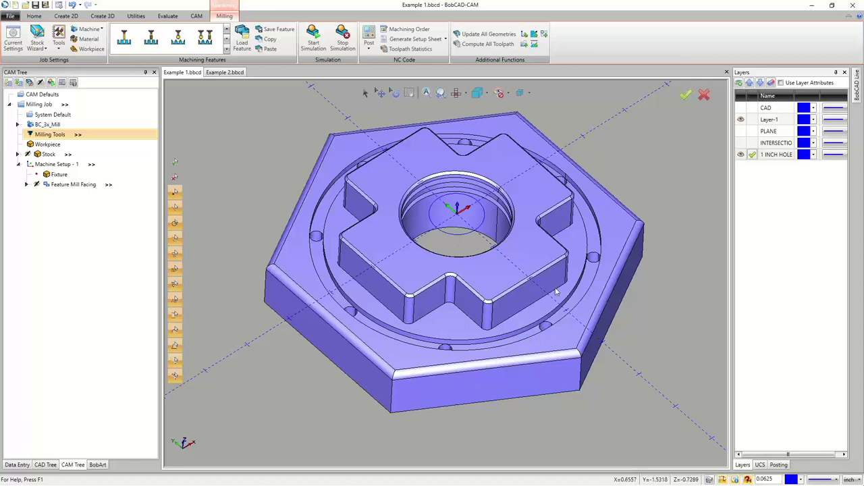
- Change the line style of the 1-inch circle at the origin to the dashed style directly below solid in the list
left_click(822, 480)
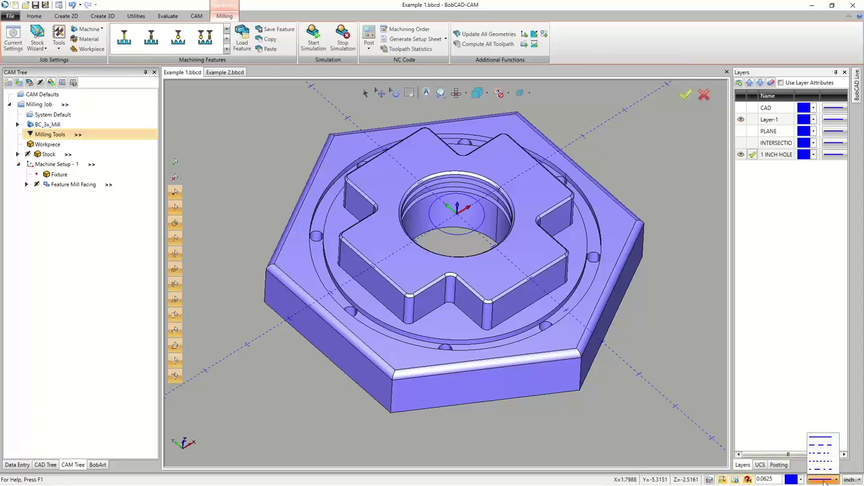
left_click(652, 409)
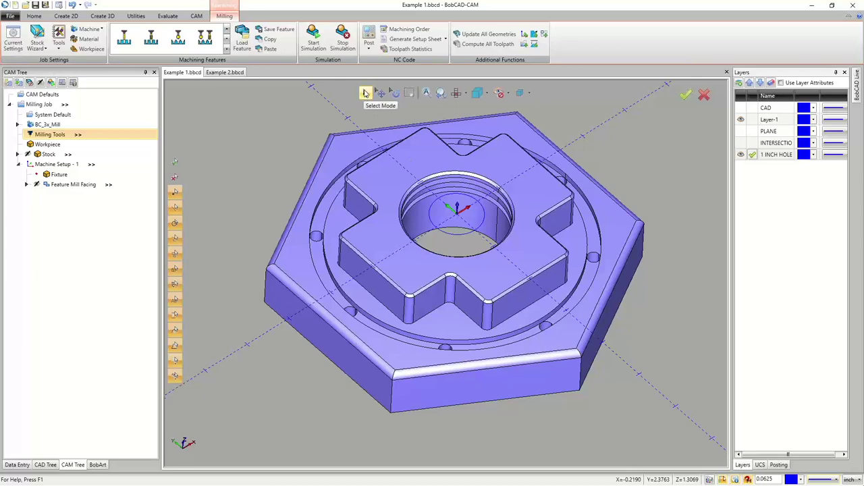
left_click(365, 94)
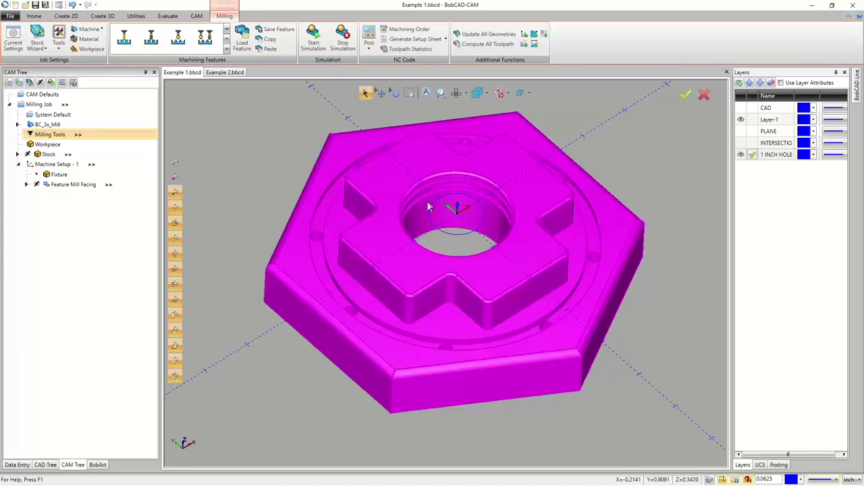
left_click(449, 235)
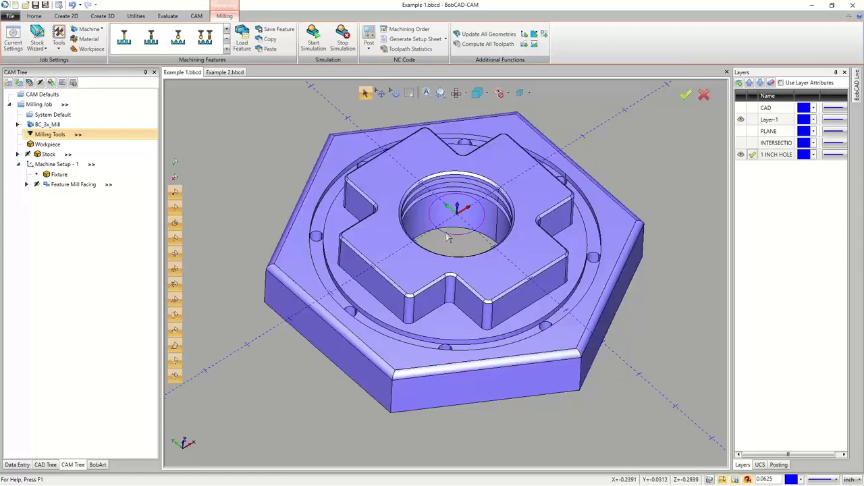
right_click(270, 145)
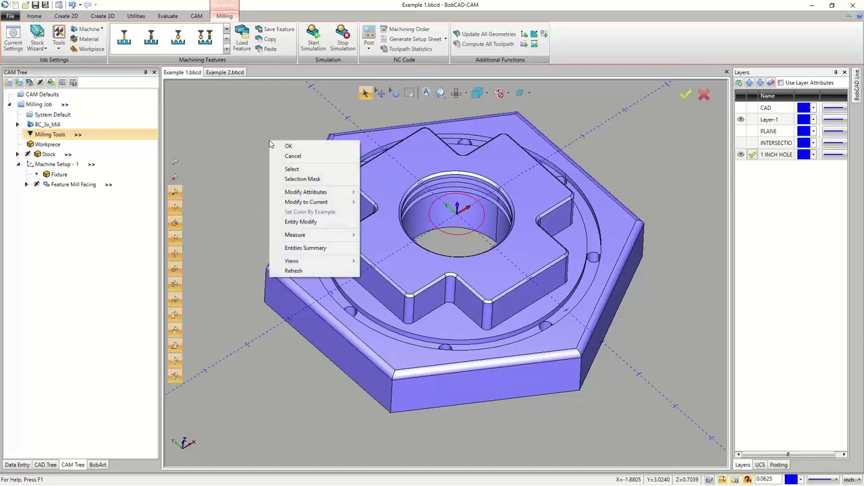
mouse_move(296, 195)
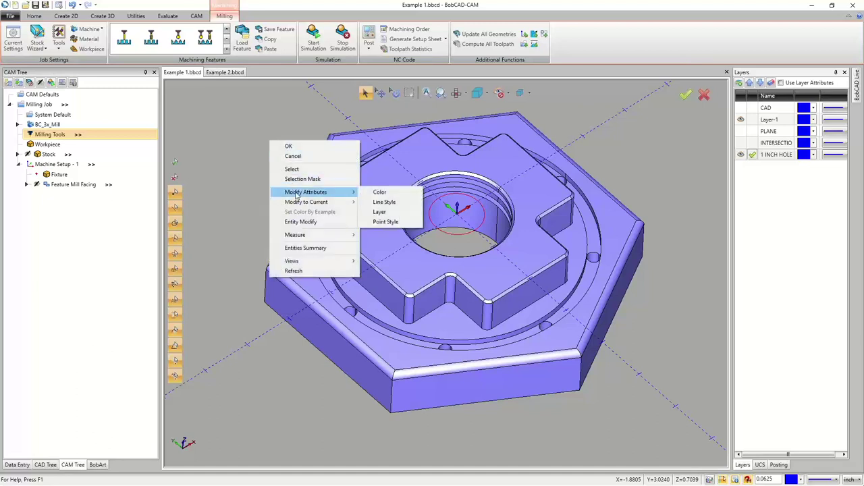
left_click(390, 202)
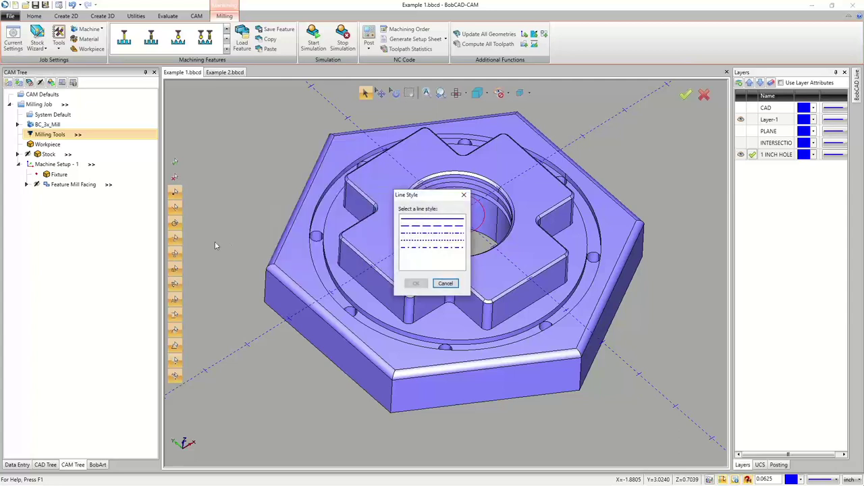
left_click(421, 226)
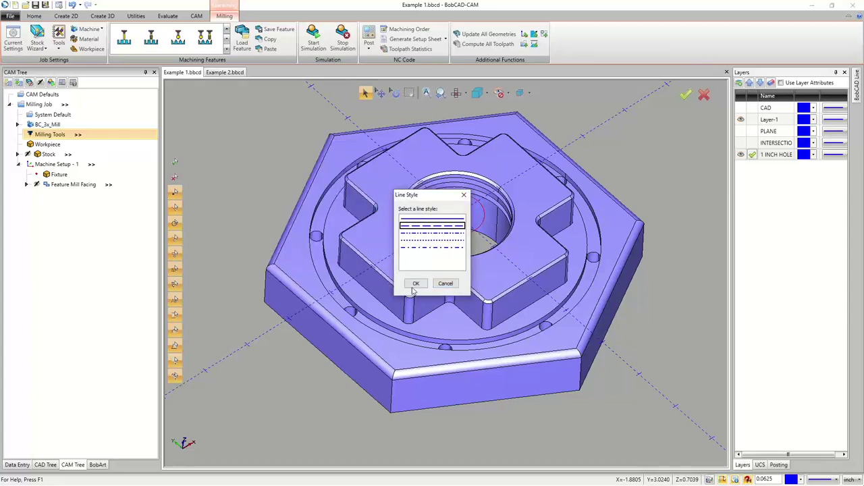
left_click(417, 284)
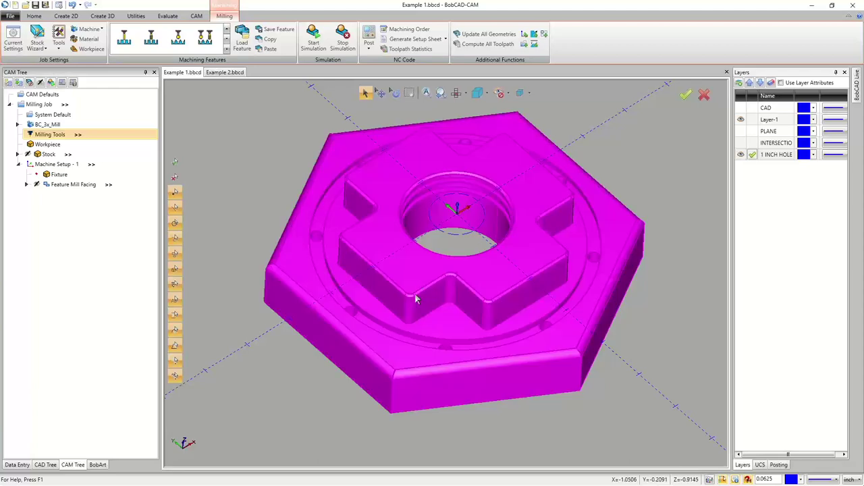
right_click(248, 164)
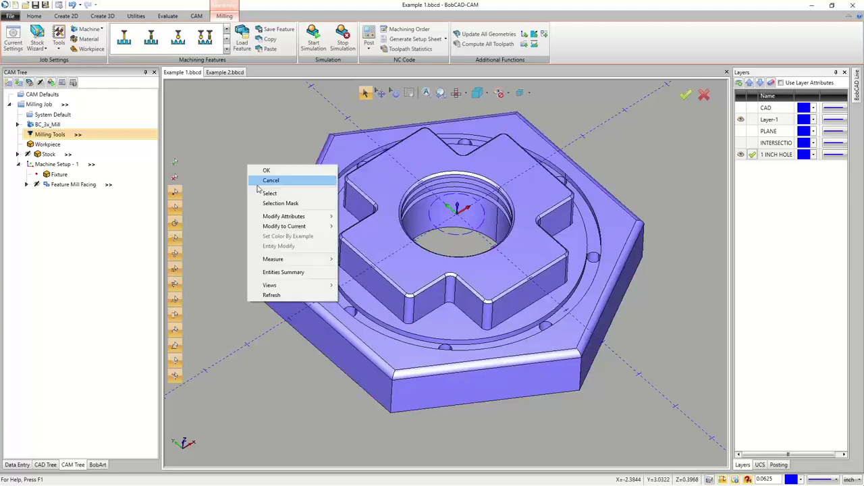
left_click(256, 184)
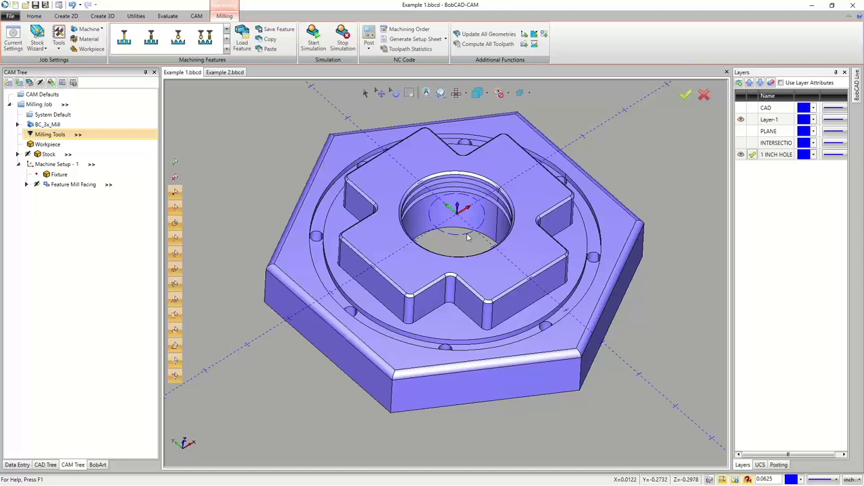
- Add a Mill Drill Hole feature to Machine Setup - 1 and select the dashed 1-inch circle as its Standard Drill geometry
right_click(48, 167)
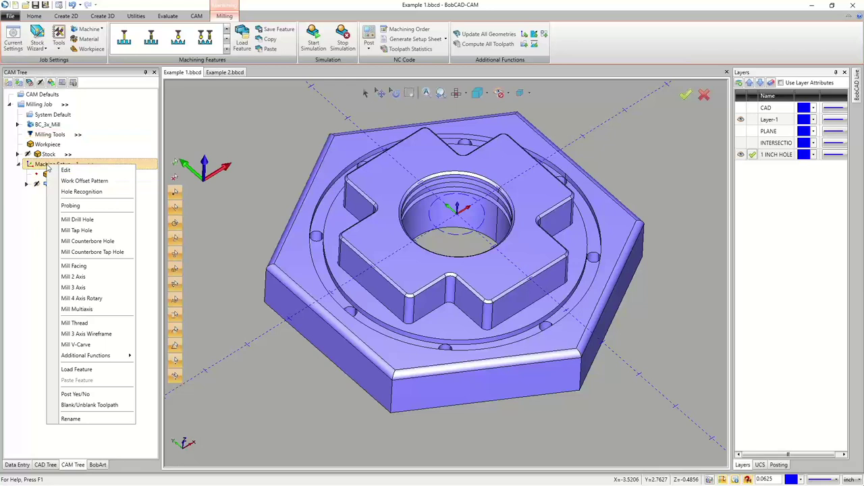
left_click(78, 220)
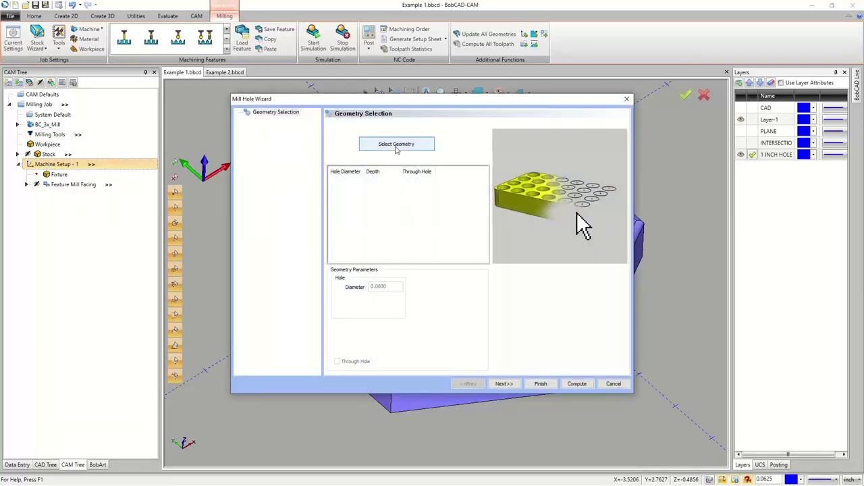
left_click(396, 145)
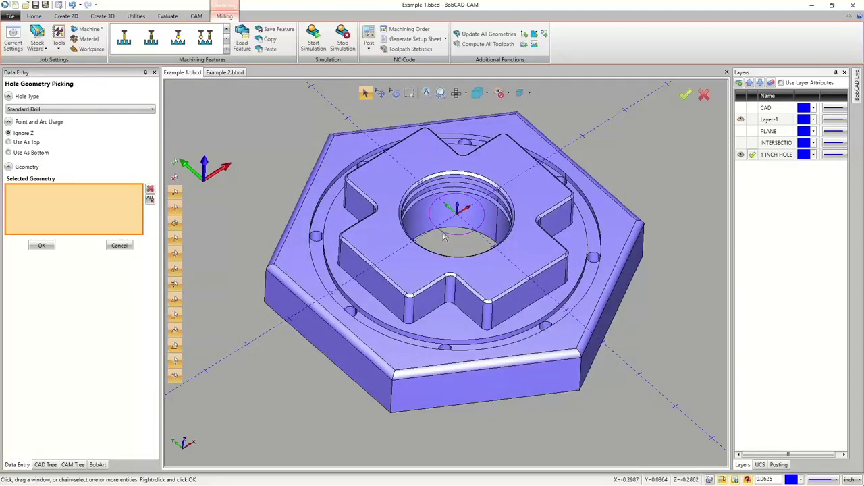
left_click(444, 237)
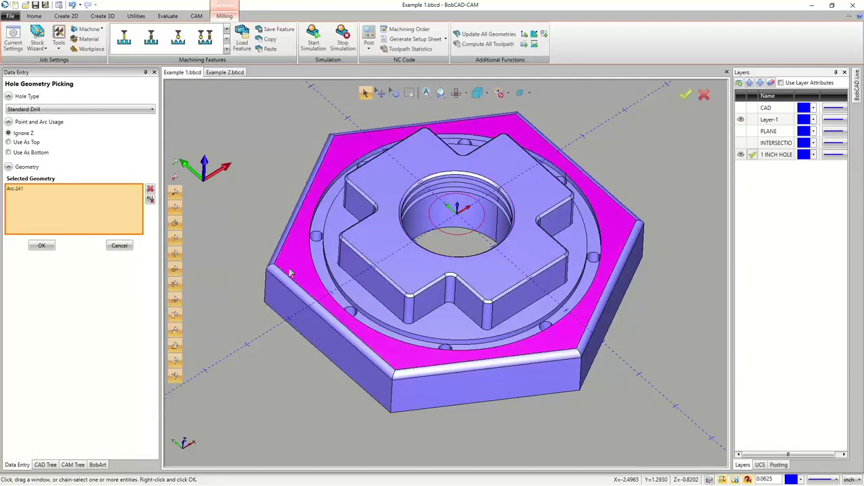
left_click(42, 247)
- Set the hole depth by picking the bottom at a corner on the outer edge of the star-shaped recess on the part's underside
left_click_drag(390, 286, 341, 302)
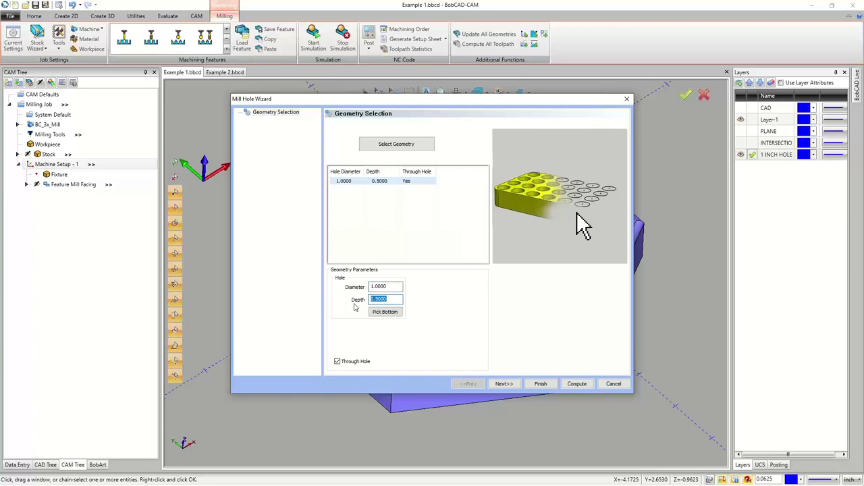
left_click(381, 314)
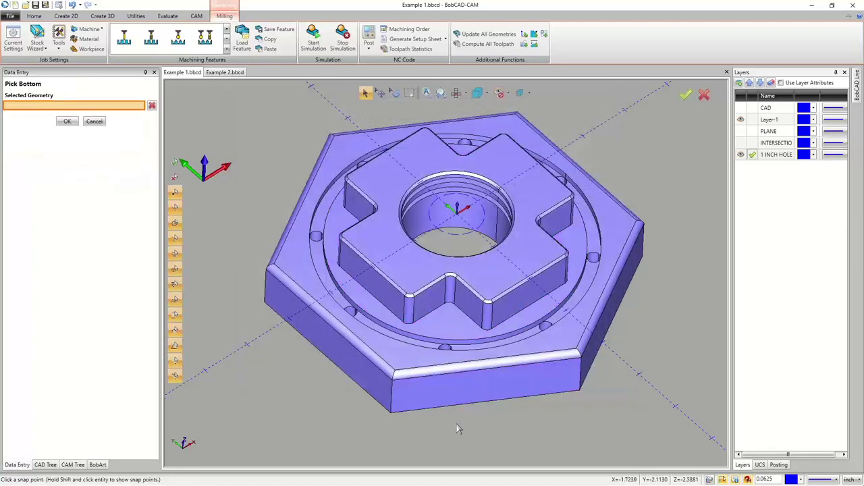
middle_click_drag(455, 428, 457, 388)
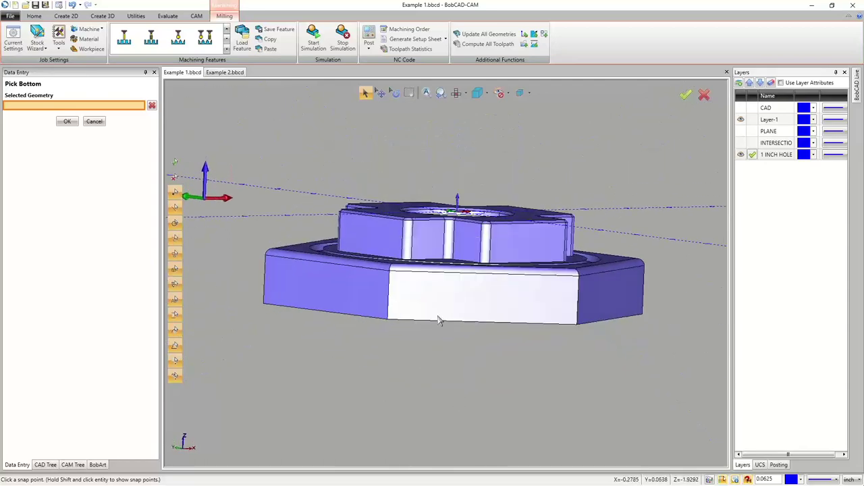
key("Home")
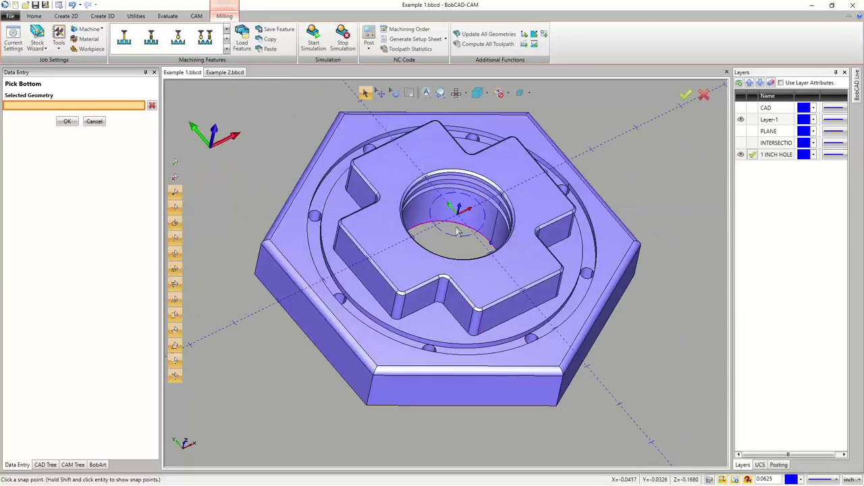
middle_click_drag(476, 394, 467, 313)
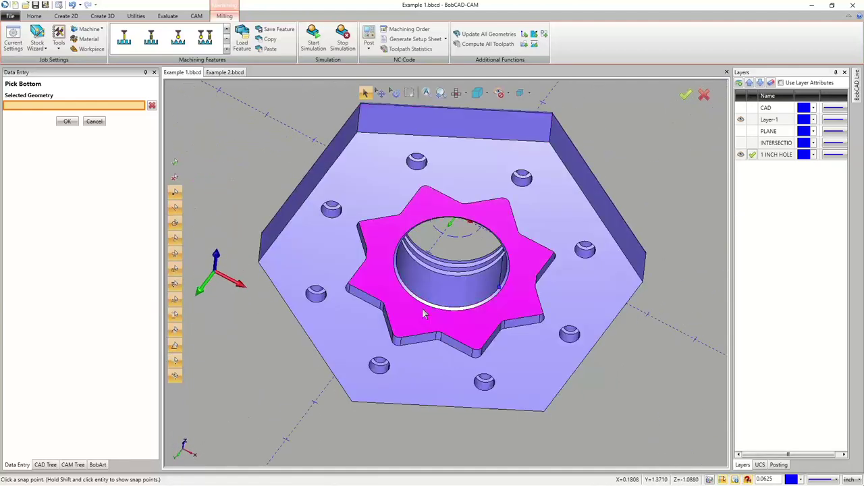
left_click(422, 347)
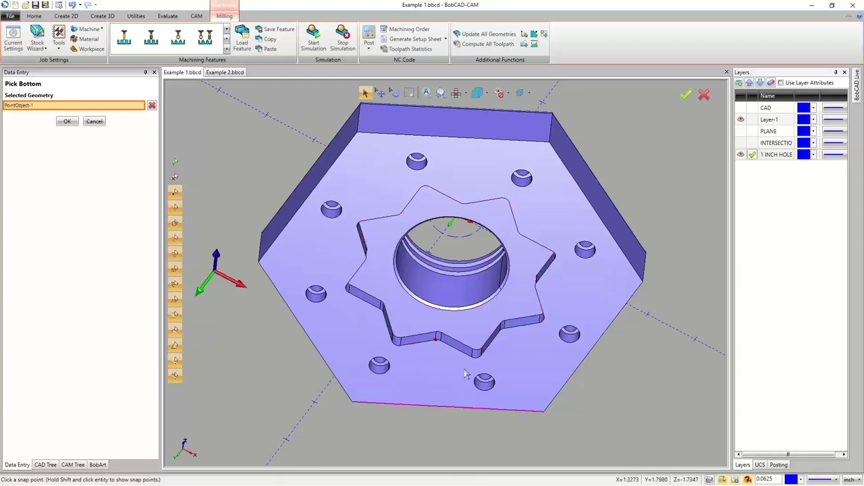
middle_click_drag(436, 318, 469, 253)
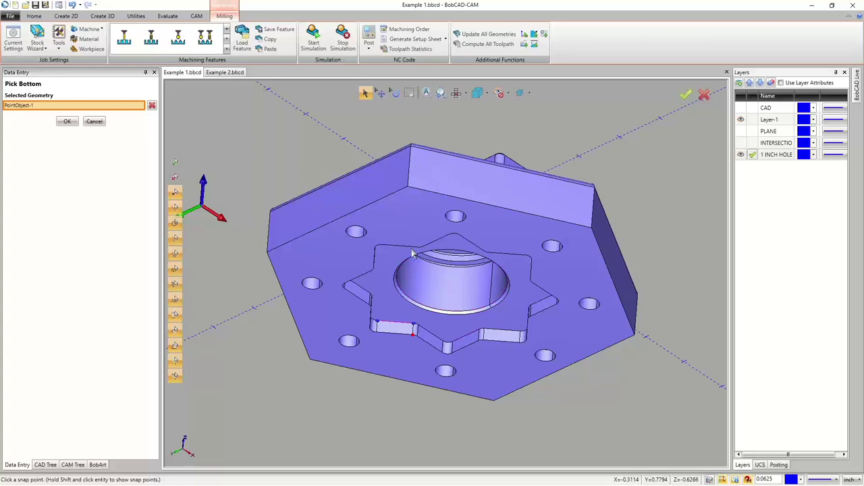
middle_click_drag(373, 295, 439, 295)
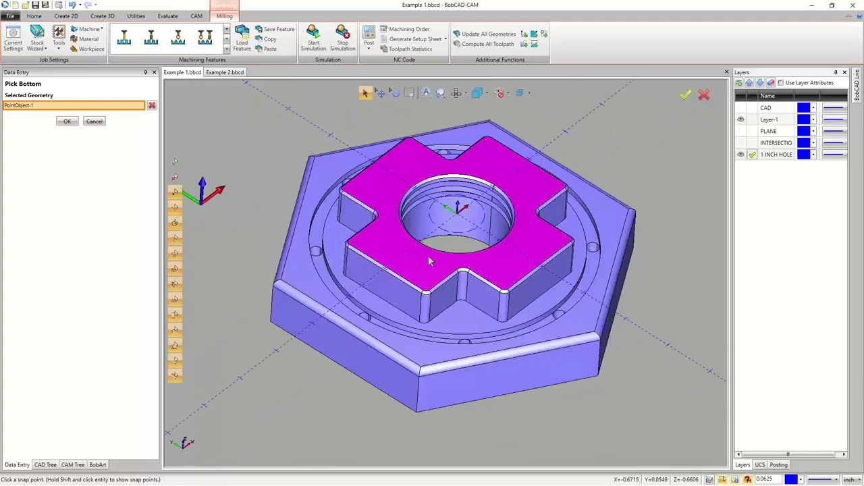
left_click(66, 121)
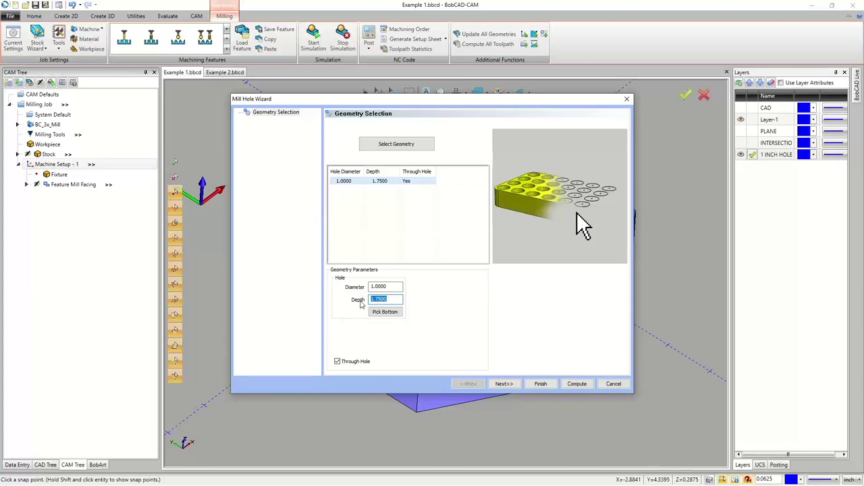
left_click_drag(391, 301, 367, 301)
- Accept the hole geometry and keep the group retracts as a Z-axis Plane with height 1.0000
left_click(505, 385)
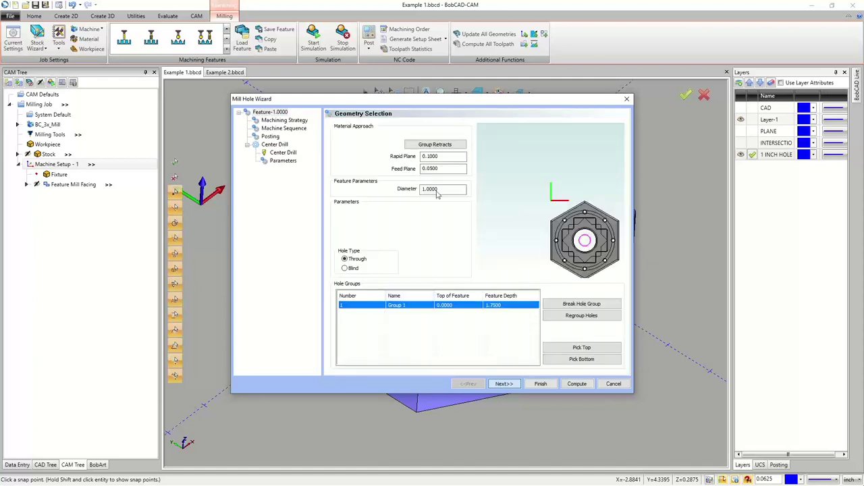
left_click(435, 145)
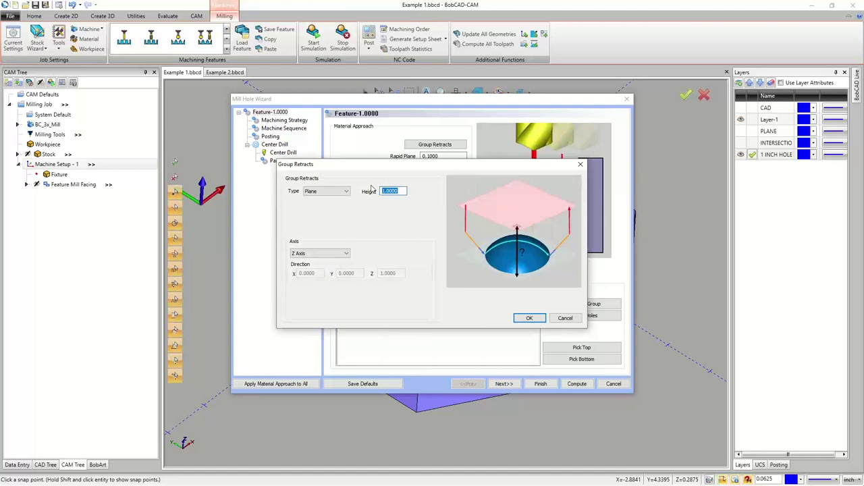
left_click(523, 318)
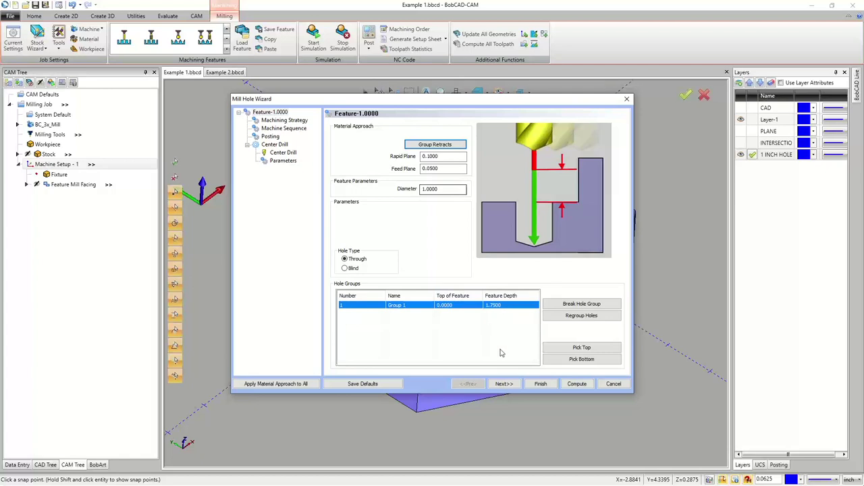
- Apply the default Hole machining strategy so the current operations are Center Drill and Drill
left_click(503, 384)
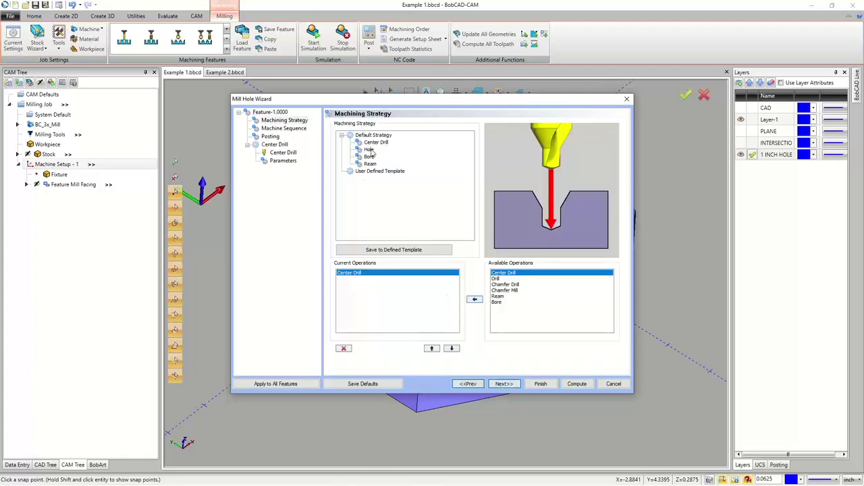
left_click(369, 150)
left_click(365, 273)
left_click(348, 350)
left_click(369, 149)
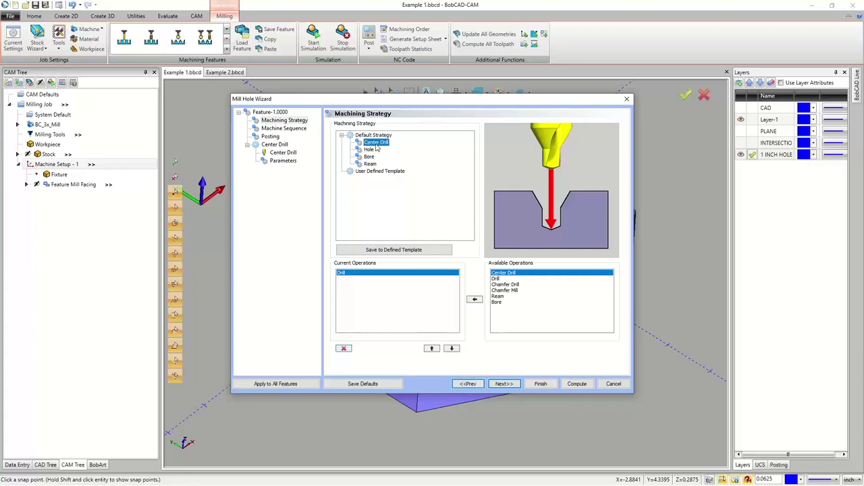
double_click(369, 149)
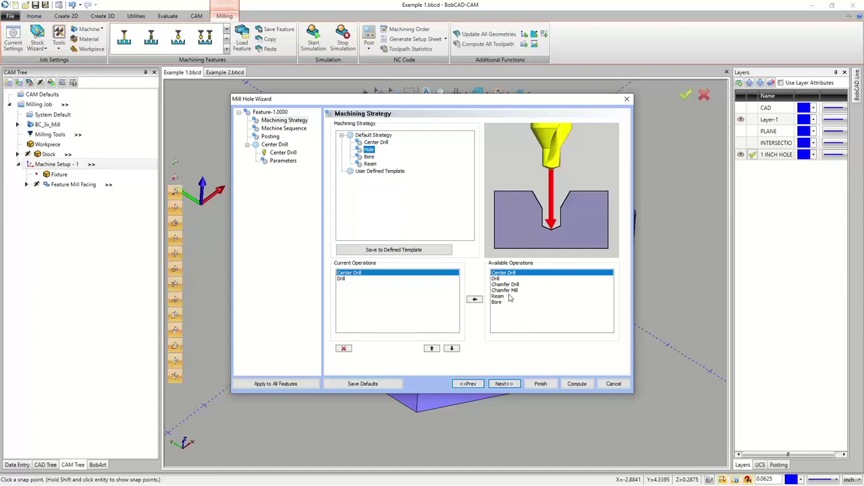
- Compare the Closest, X Direction and Y Direction sort orders for the hole's machine sequence and select Pick Order
left_click(505, 383)
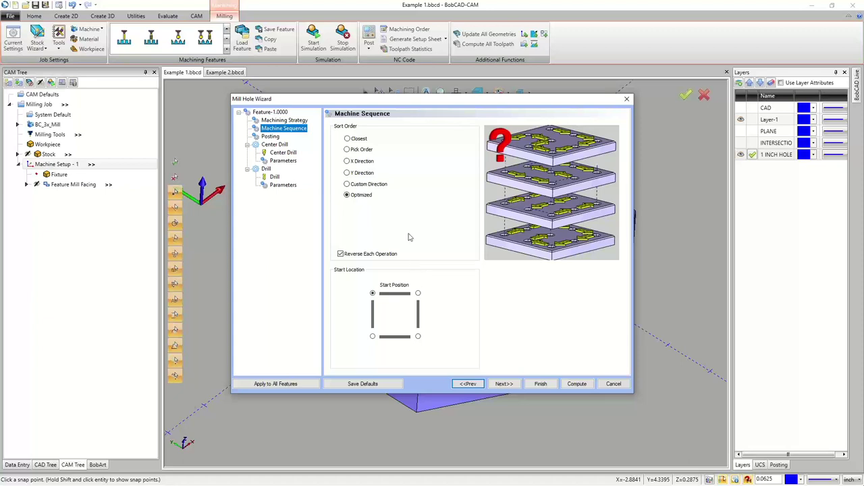
left_click(347, 140)
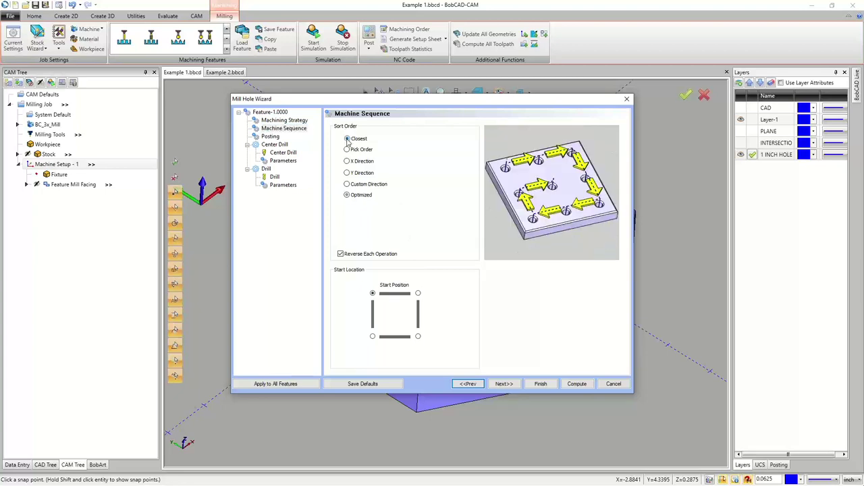
left_click(347, 149)
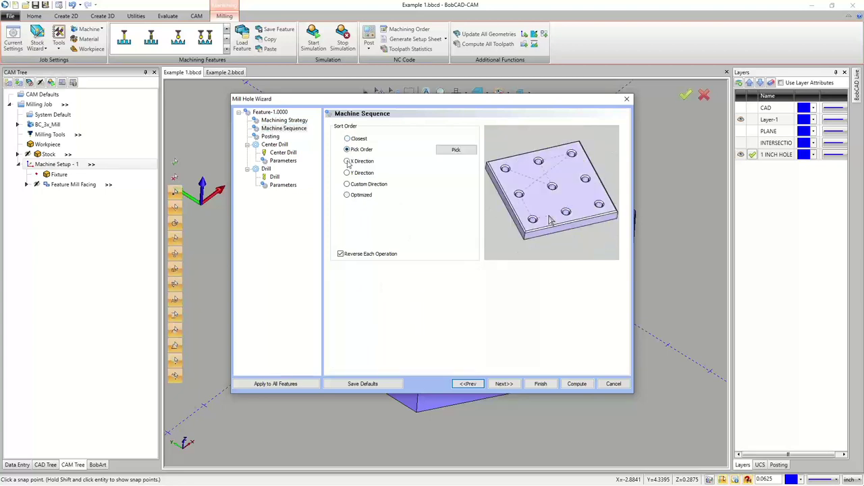
left_click(347, 161)
left_click(348, 173)
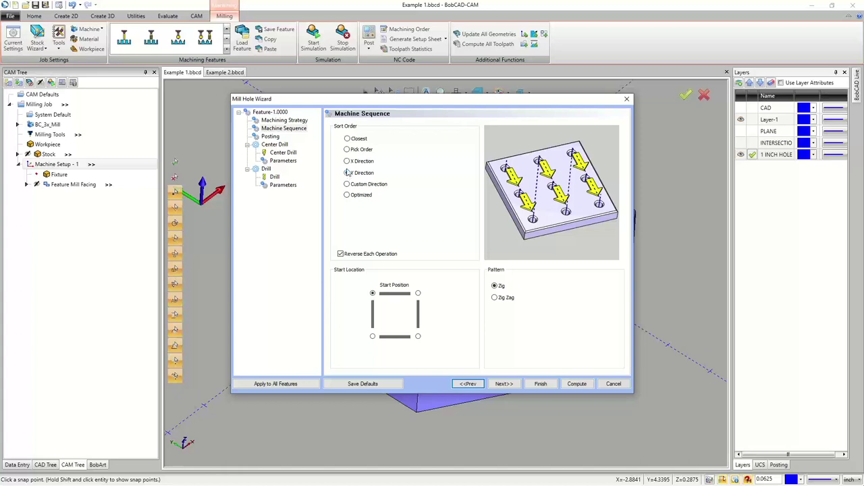
left_click(348, 150)
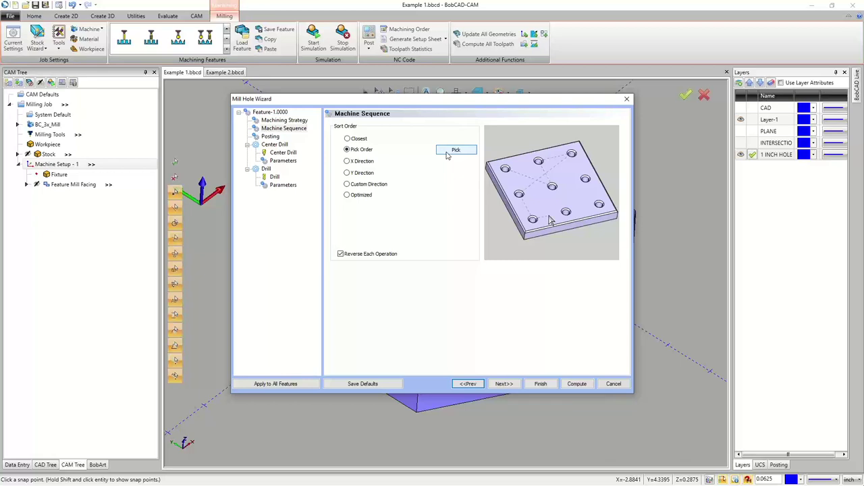
- Set the hole's machine sequence to the Optimized sort order and accept the posting parameters with work offset 1
left_click(355, 195)
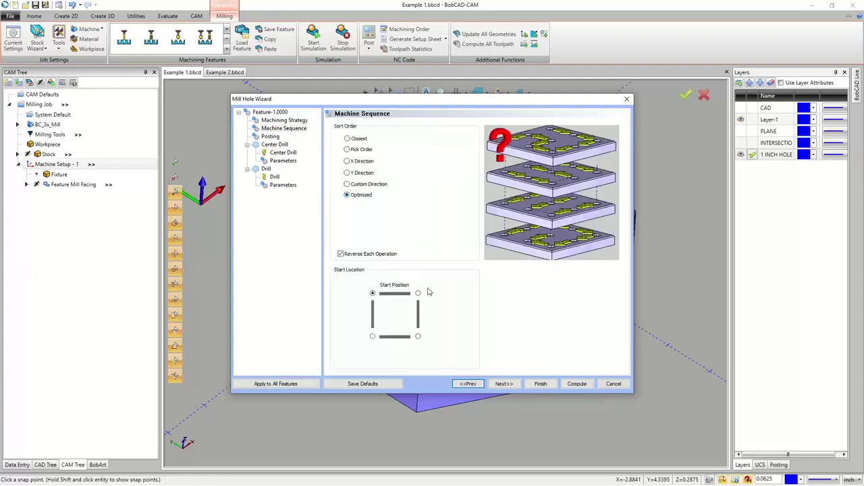
left_click(506, 384)
left_click(508, 383)
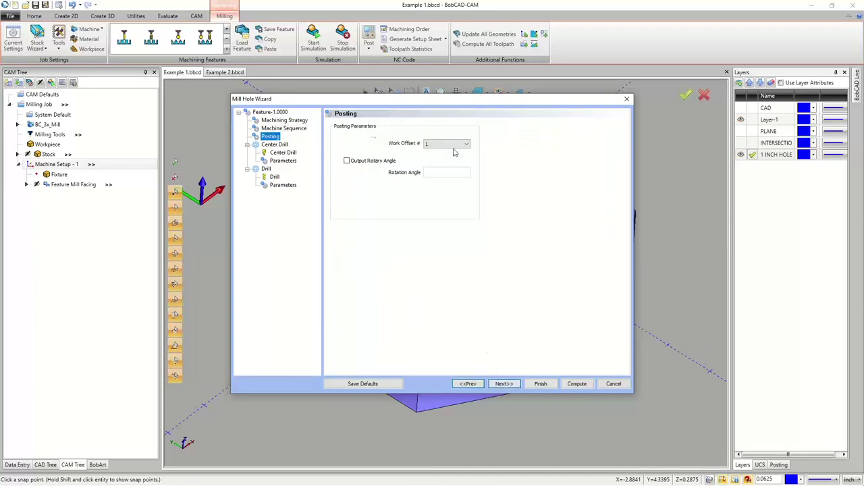
left_click(503, 383)
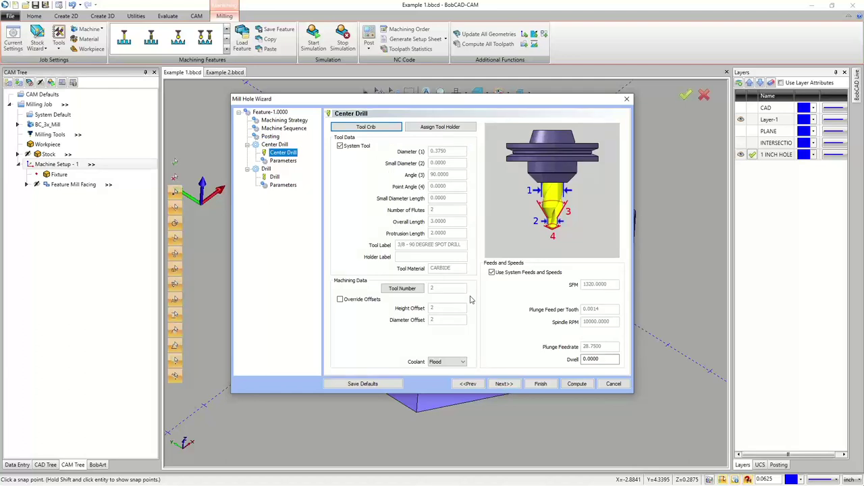
- Accept the default center drill tool, then set the center diameter to 0.25 and the cycle type to Peck
left_click(507, 384)
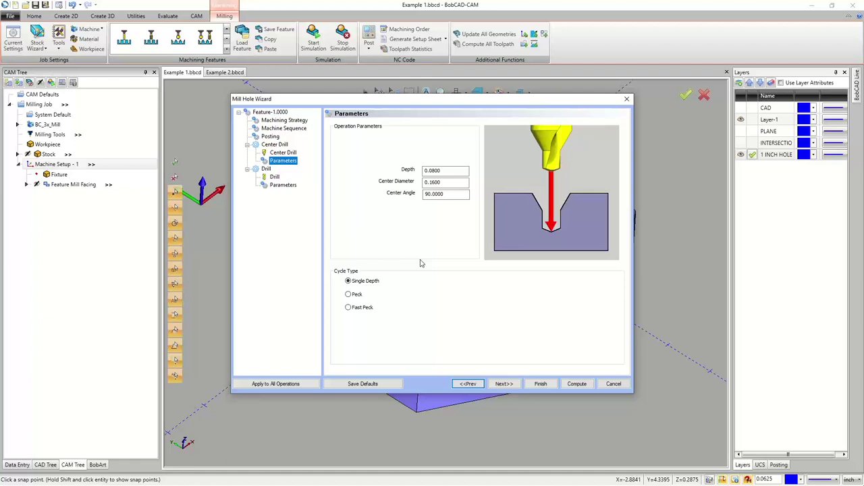
left_click(436, 182)
type(".2")
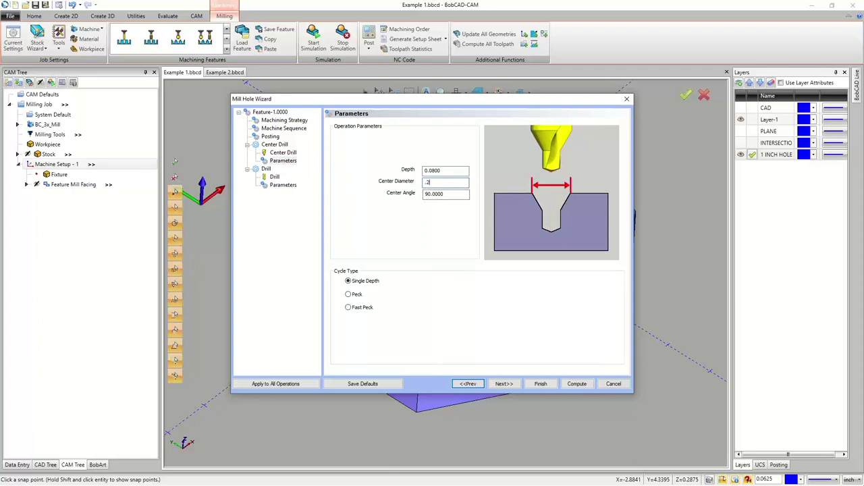
type("5")
key("Tab")
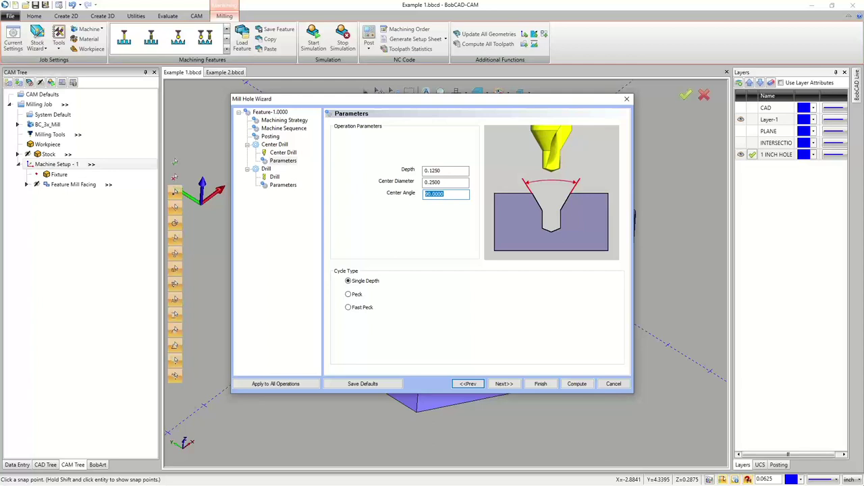
left_click(348, 295)
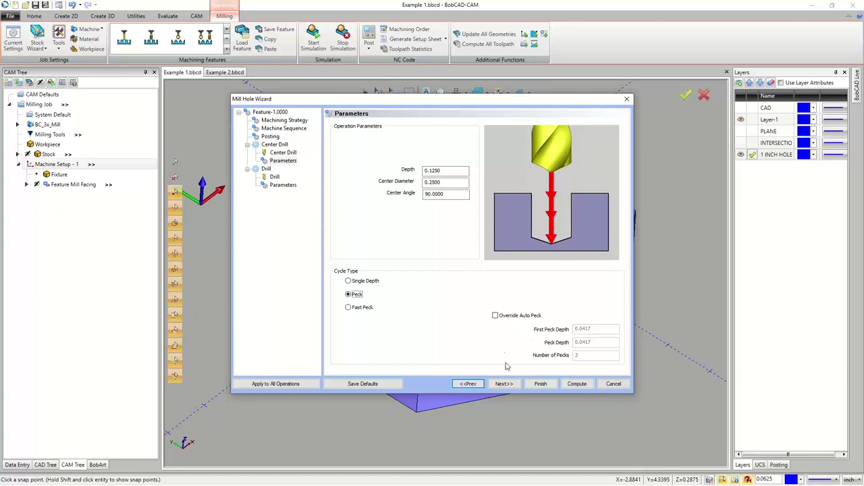
- Accept the default 1-inch drill tool and set the drill operation's cycle type to Peck
left_click(506, 383)
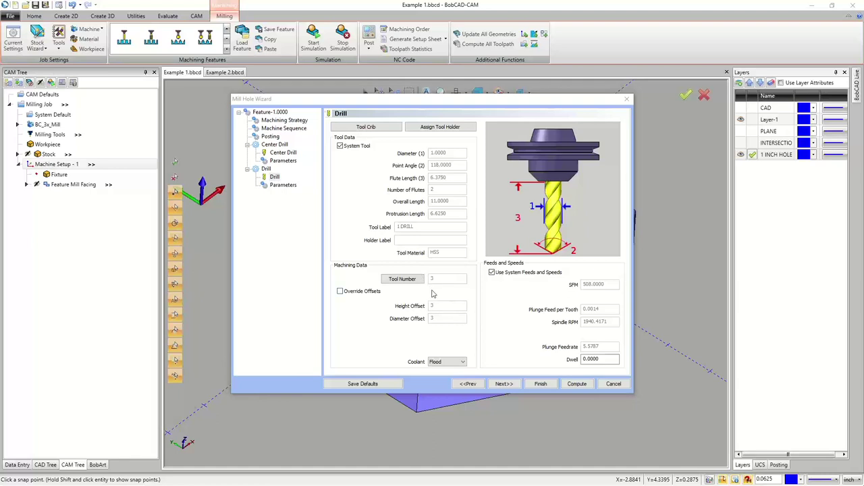
left_click(505, 384)
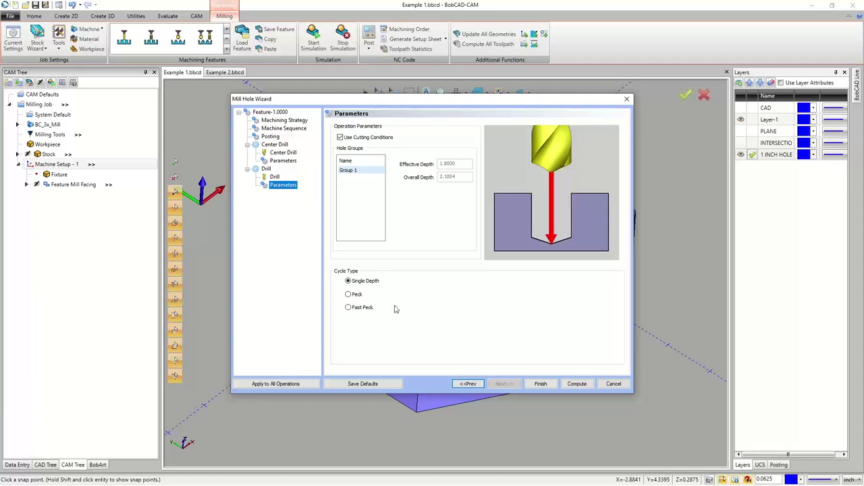
left_click(349, 295)
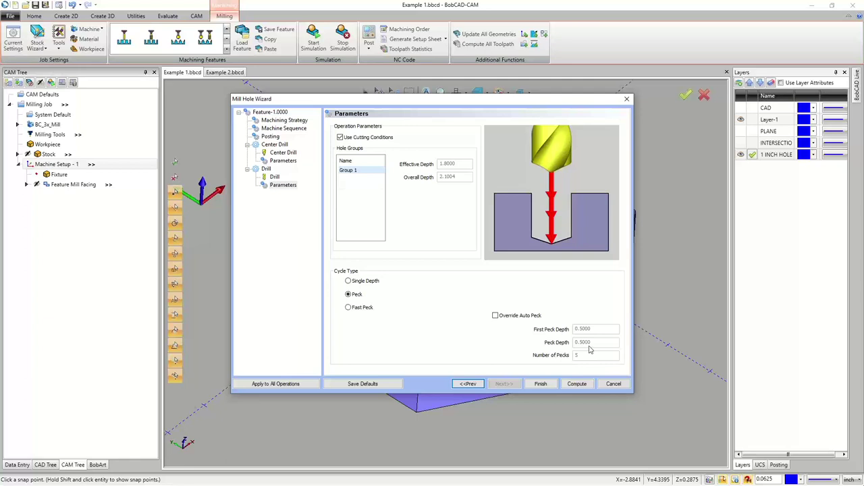
- Review the peck parameters of the center drill and drill operations and compute the hole feature's toolpath
left_click(288, 154)
left_click(283, 160)
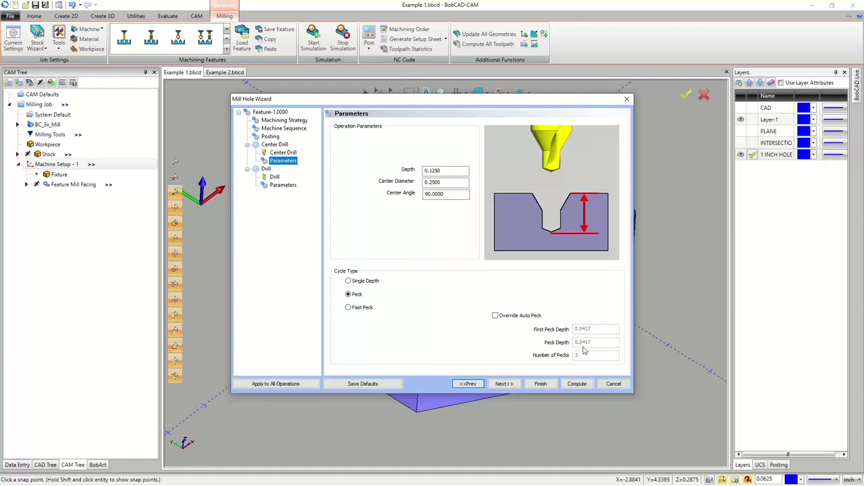
left_click(283, 184)
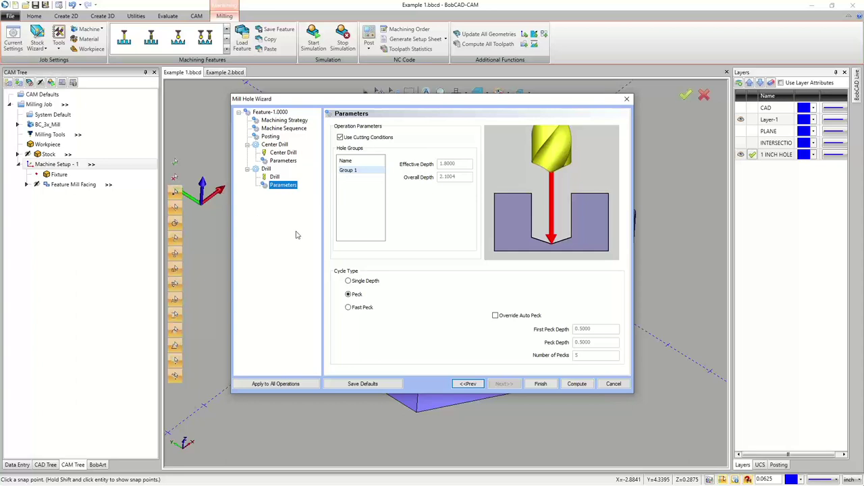
left_click(575, 384)
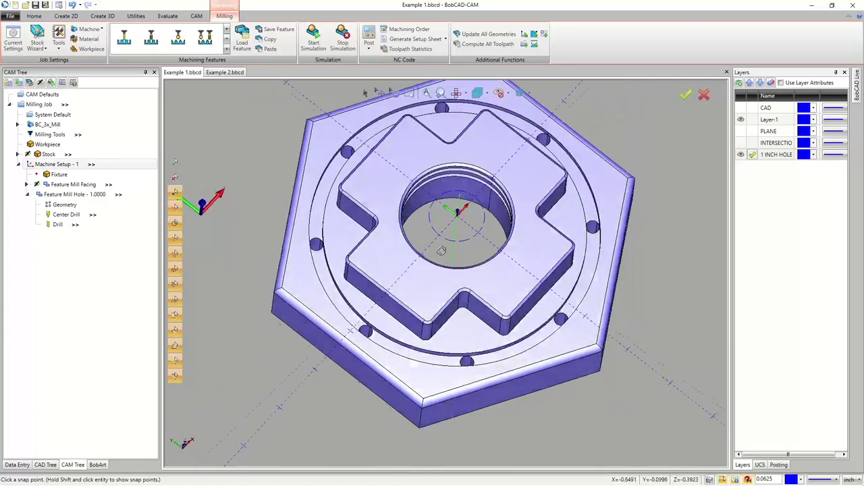
scroll(456, 234, "up", 3)
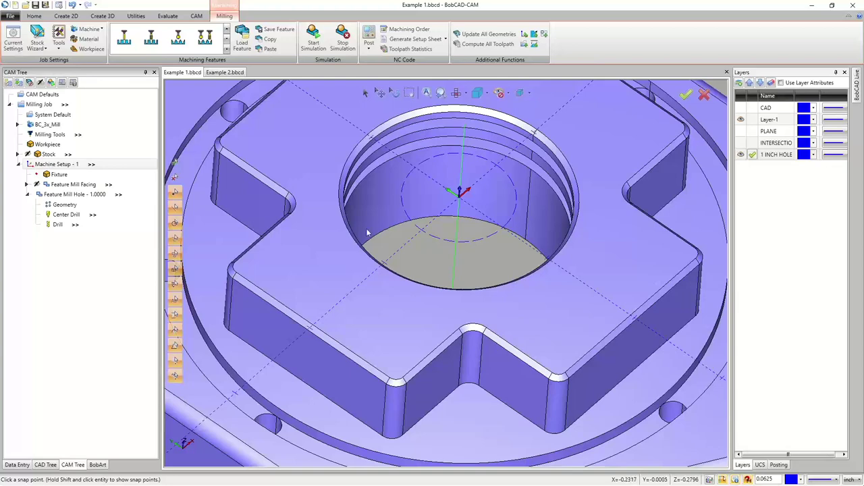
- Blank the toolpath of the Mill Hole feature and collapse the feature in the job tree
left_click(76, 194)
right_click(76, 194)
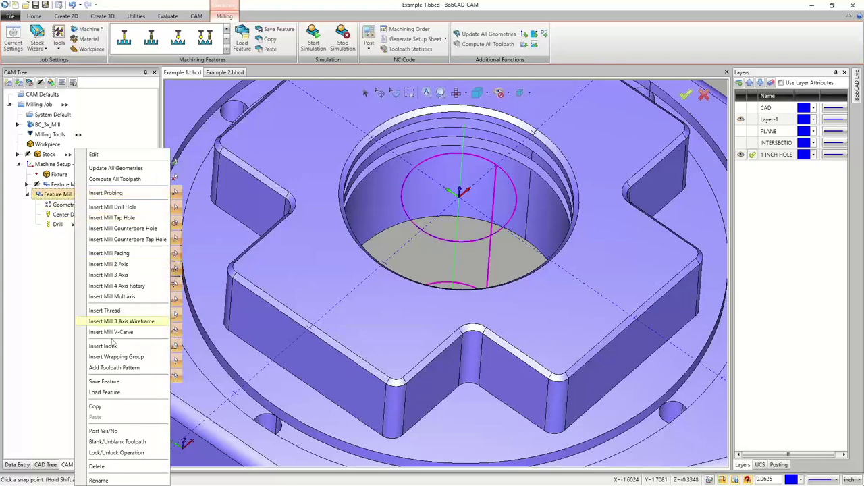
left_click(116, 436)
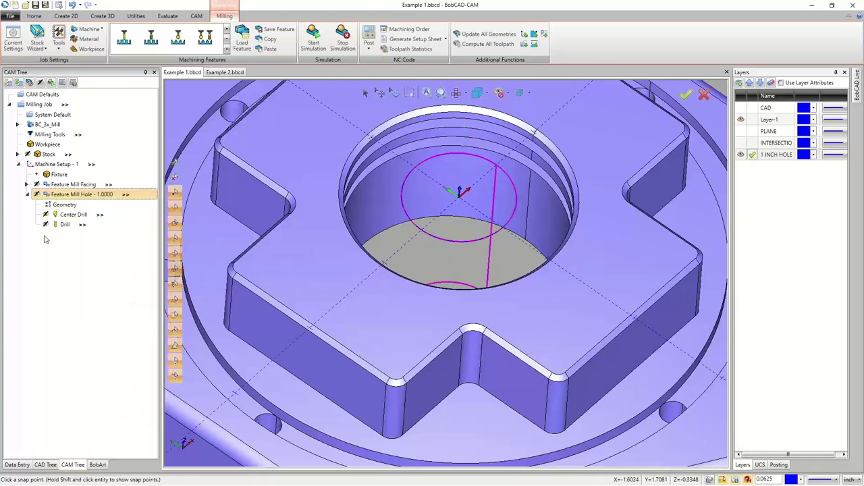
left_click(27, 194)
scroll(451, 297, "down", 3)
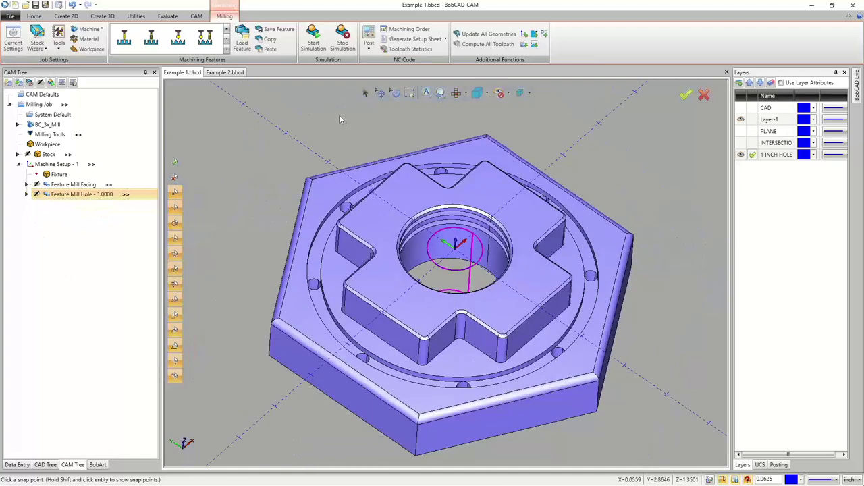
- Examine the milling job's tools, stock block and Machine Setup - 1 origin in relation to the part
left_click(51, 135)
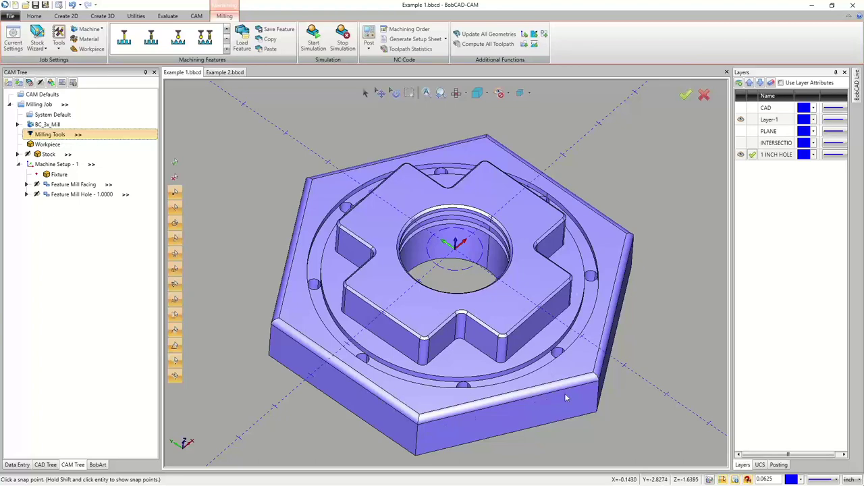
scroll(473, 351, "down", 5)
scroll(422, 323, "up", 3)
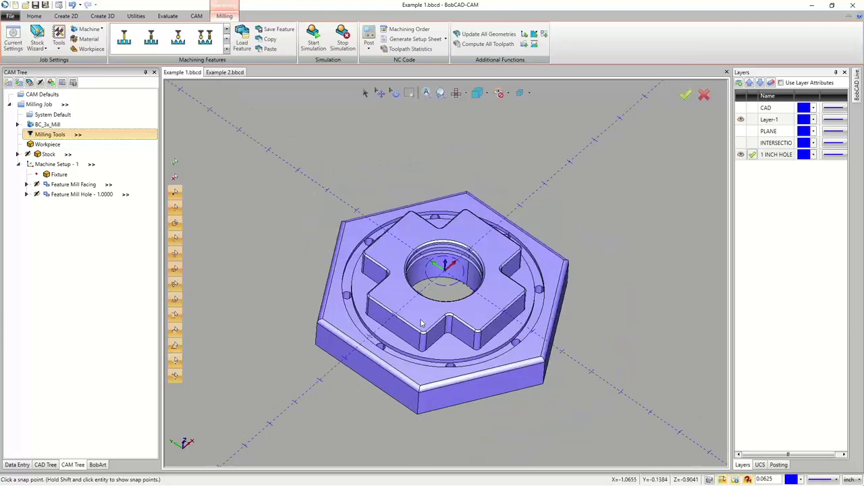
left_click(49, 154)
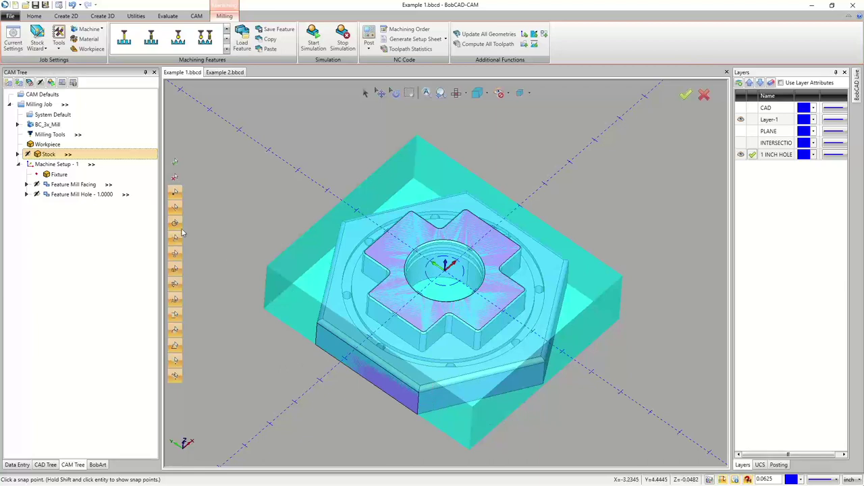
left_click(53, 165)
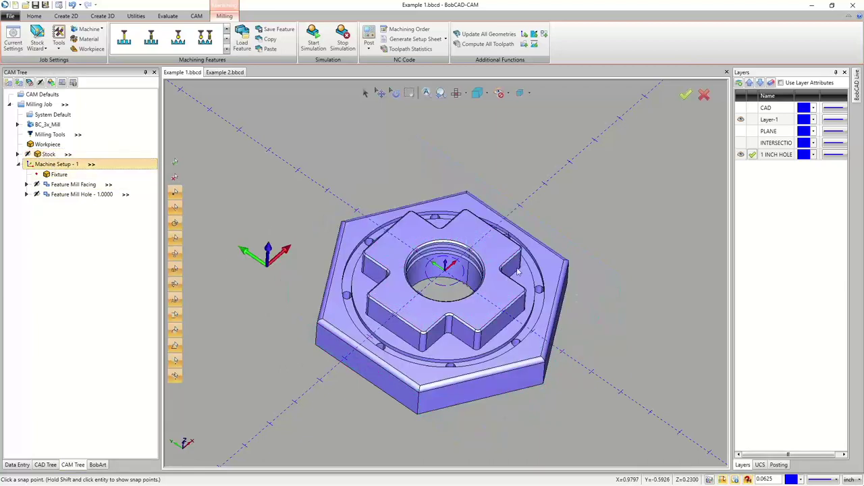
- Add a Mill 2 Axis feature to Machine Setup - 1, picking the dashed circle and the central bore's edge below the chamfer as geometry
scroll(432, 271, "up", 5)
scroll(433, 272, "up", 2)
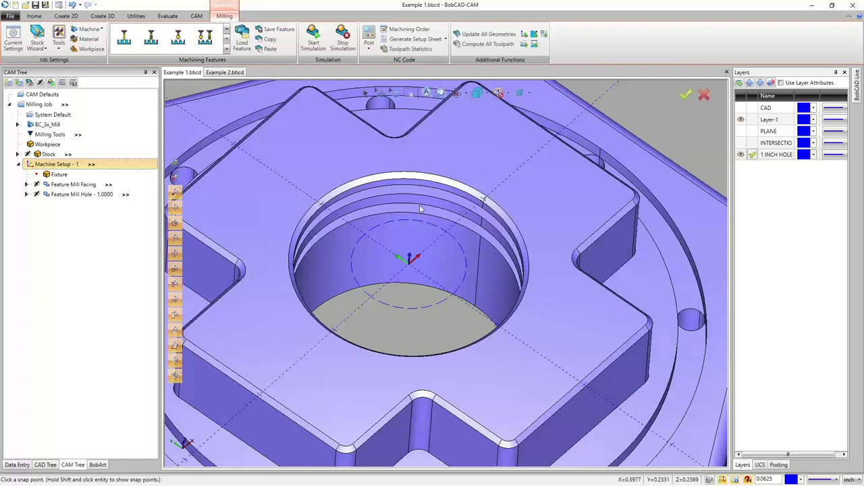
right_click(57, 168)
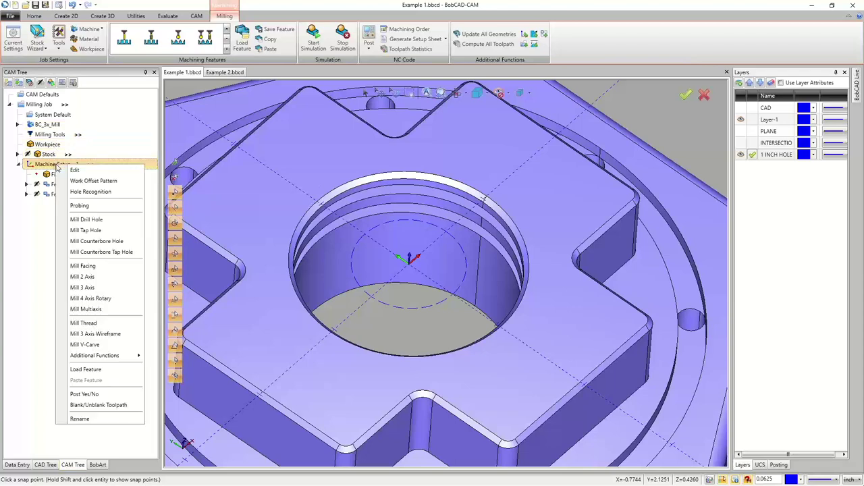
left_click(101, 280)
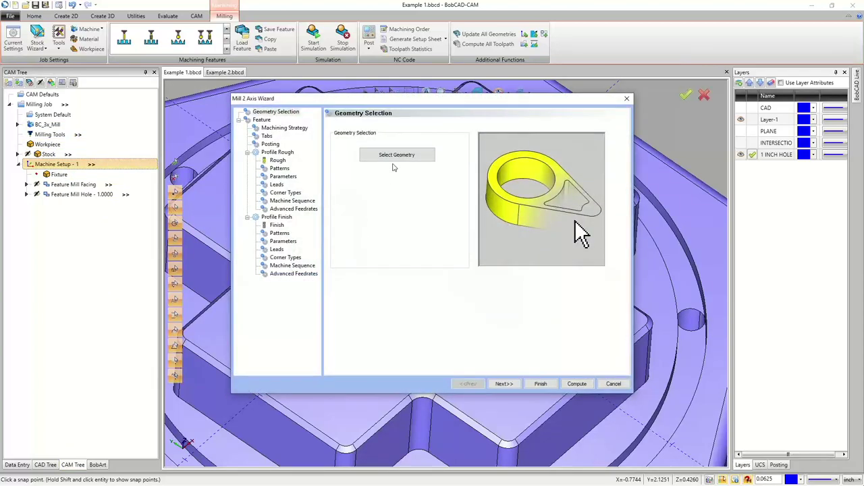
left_click(397, 155)
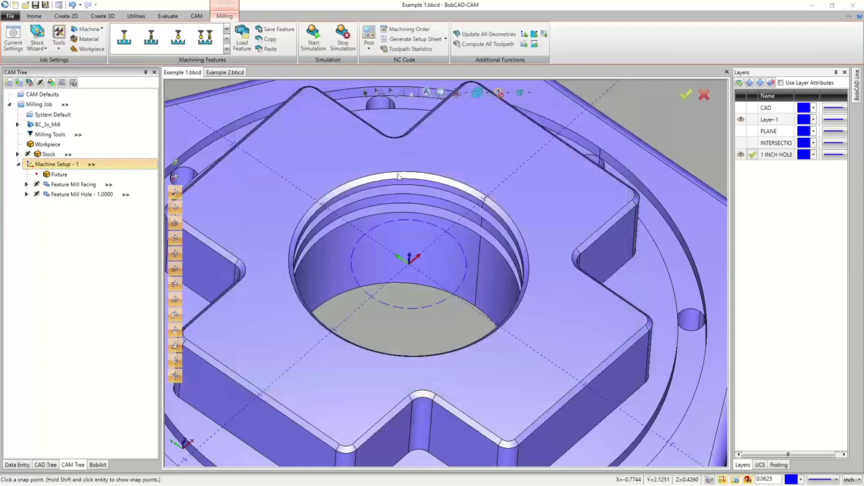
left_click(395, 226)
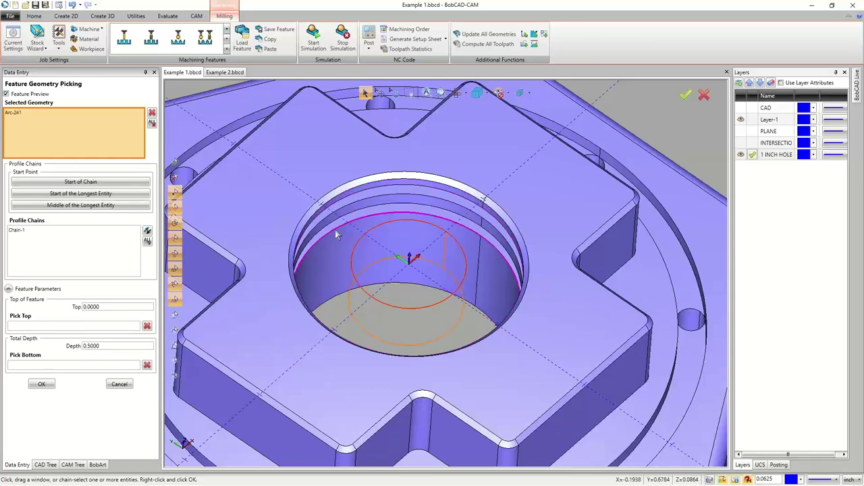
left_click(346, 198)
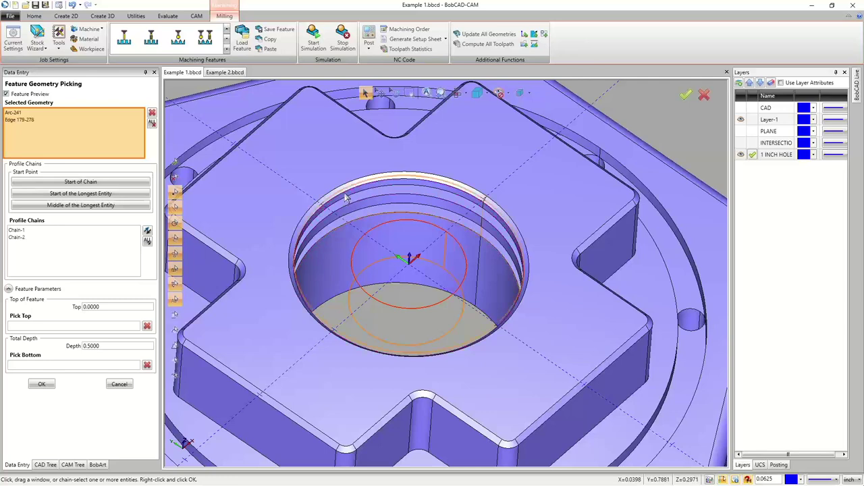
- Set the feature's total depth to 1.8 and accept the picked geometry
left_click(108, 346)
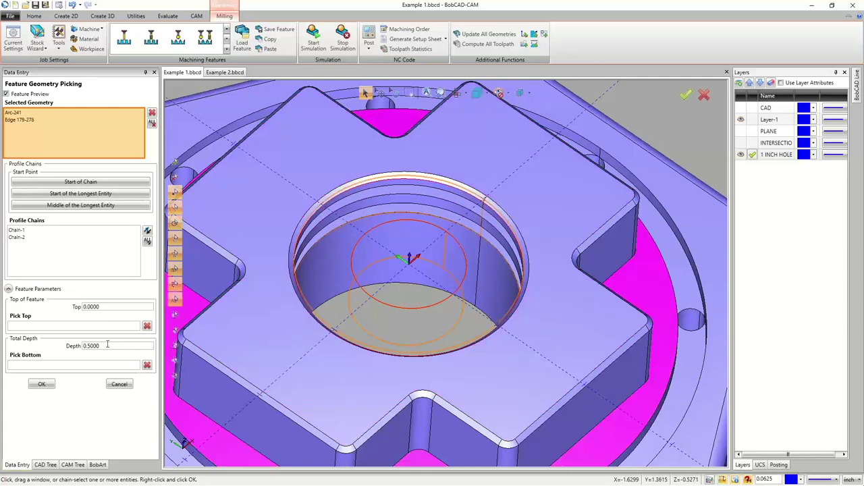
left_click_drag(95, 346, 80, 347)
type("1.8")
left_click(103, 307)
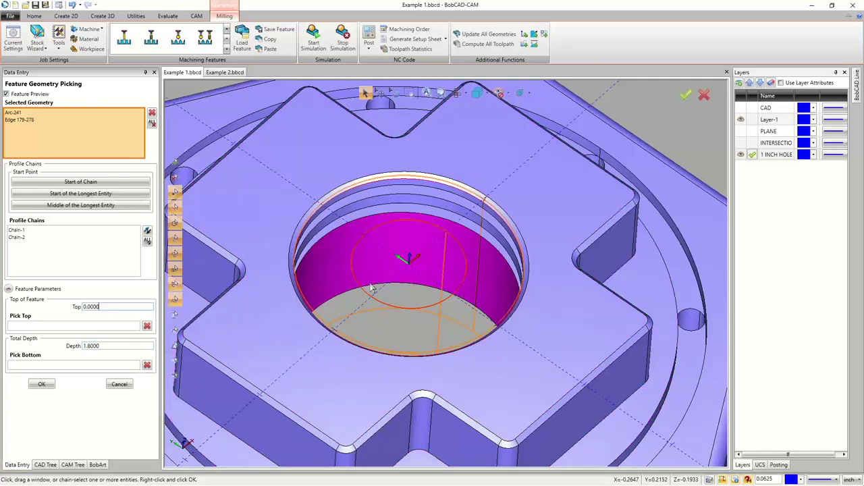
scroll(375, 287, "up", 2)
scroll(378, 287, "down", 5)
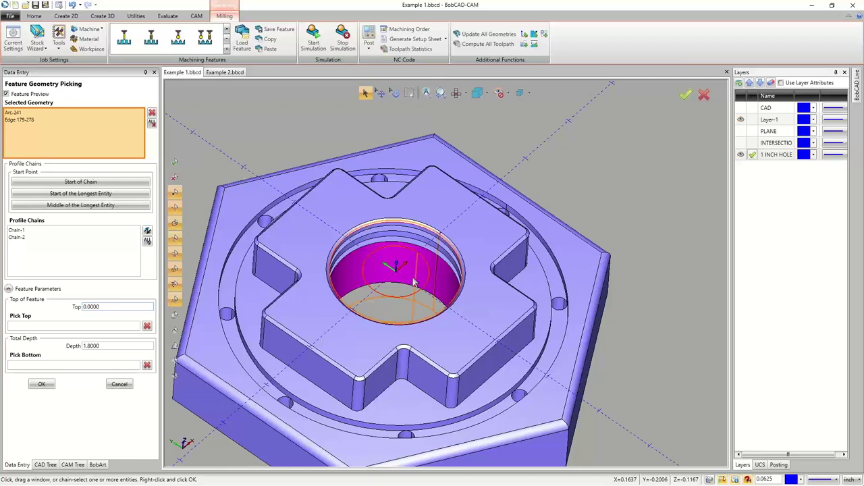
left_click(42, 385)
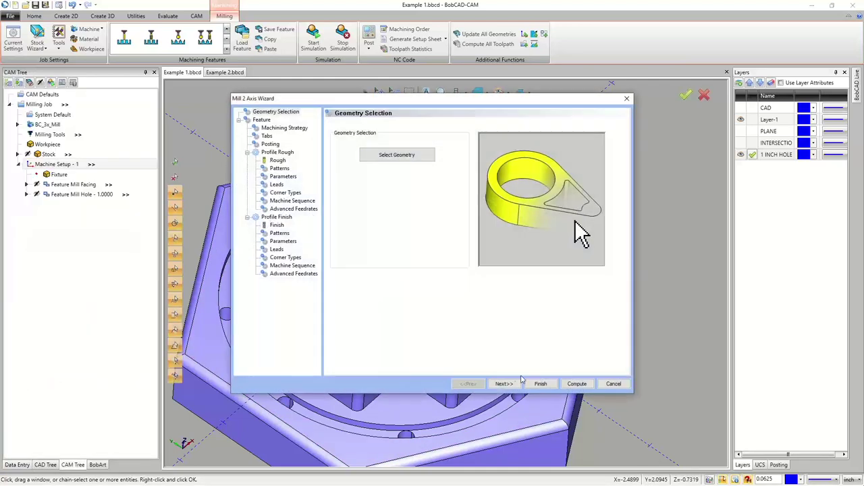
- Keep the feature's top and depth parameters and apply the Pocketing machining strategy
left_click(504, 384)
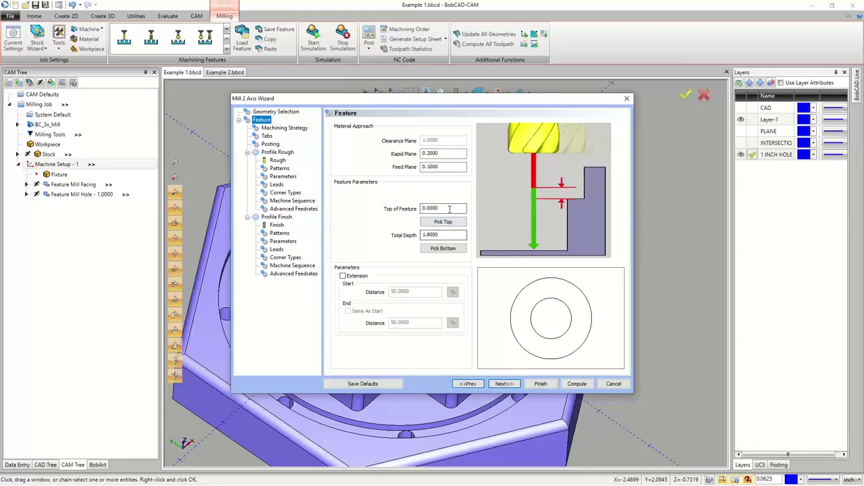
left_click_drag(443, 209, 403, 211)
left_click_drag(437, 235, 415, 236)
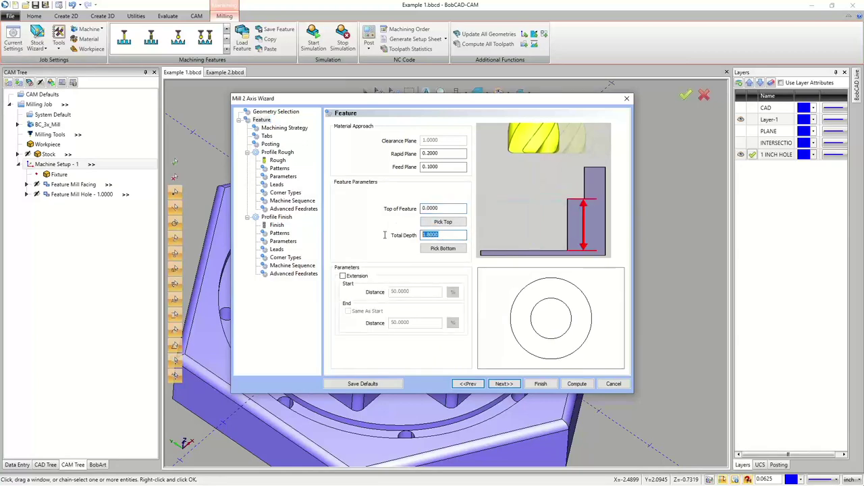
left_click(504, 384)
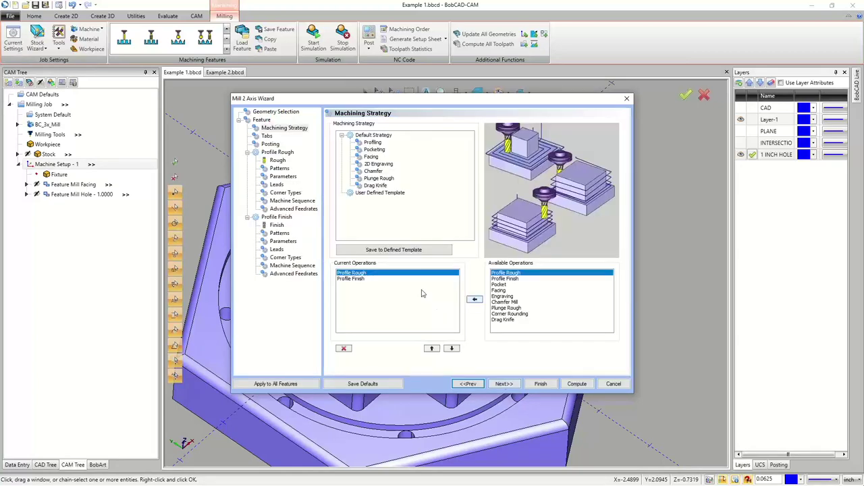
left_click(376, 150)
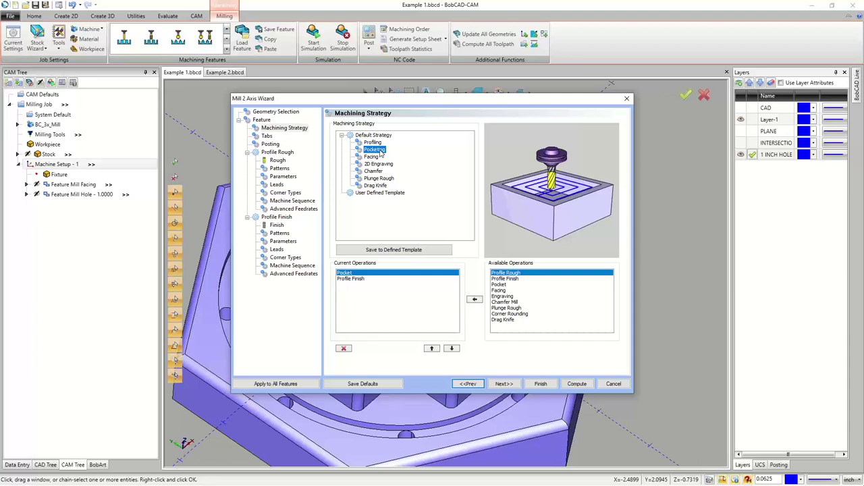
- Add a Chamfer Mill operation after Profile Finish in the feature's current operations
left_click(358, 279)
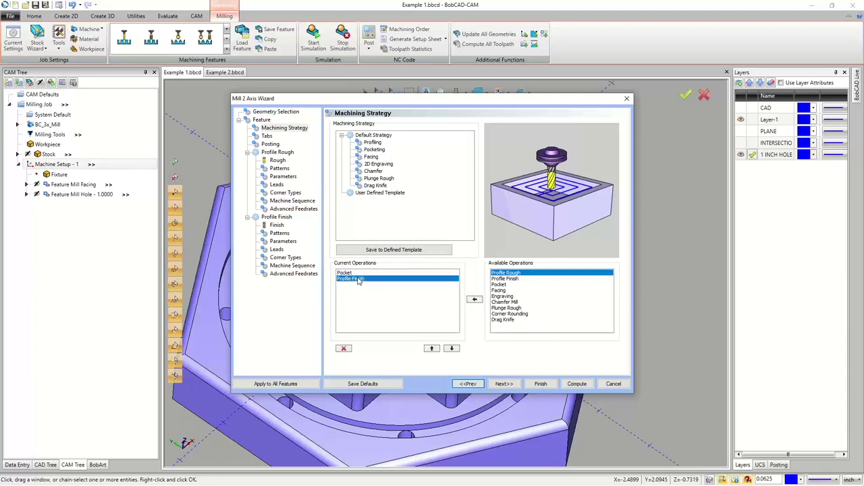
left_click(503, 303)
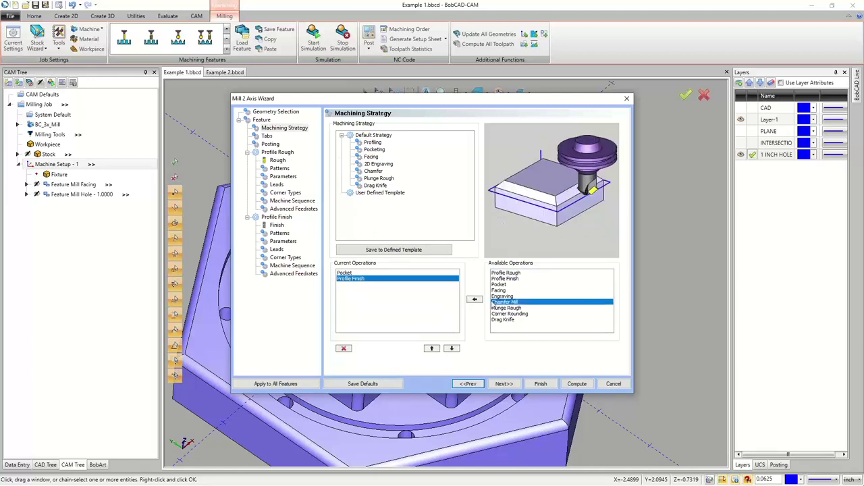
left_click(474, 300)
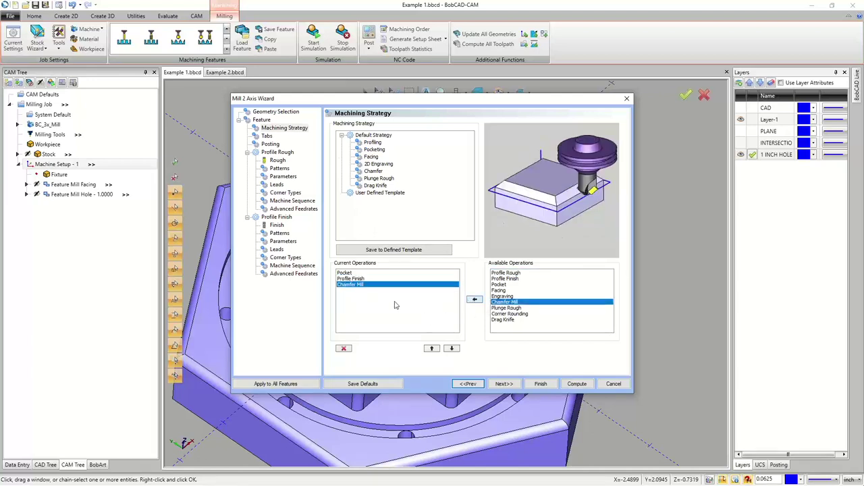
left_click(345, 275)
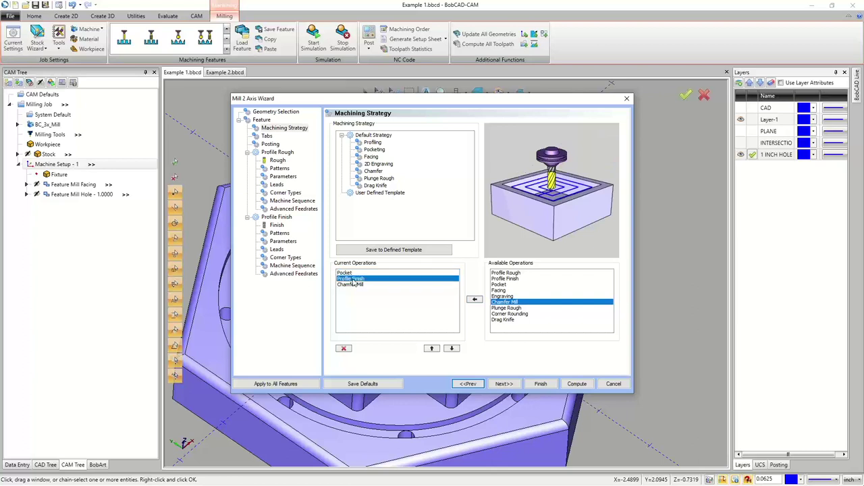
left_click(355, 285)
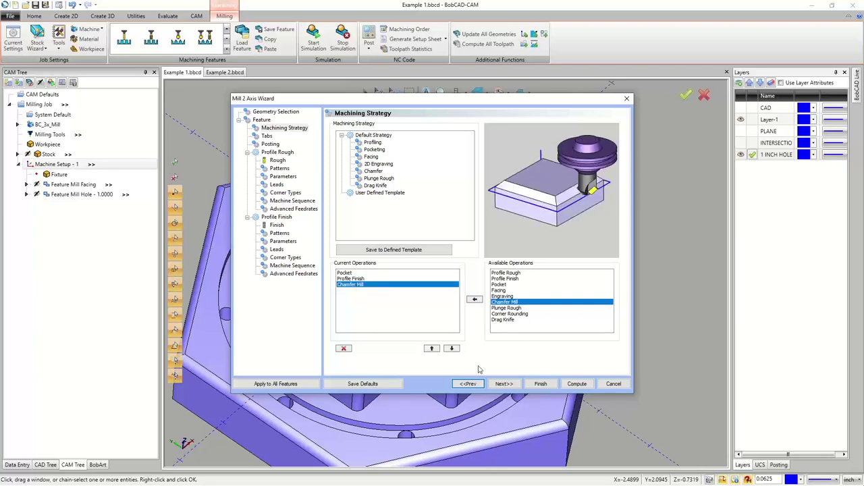
- Keep the tab and posting settings and assign the 5/8 FLAT ENDMILL - LONG from the tool crib to the pocket roughing operation
left_click(503, 384)
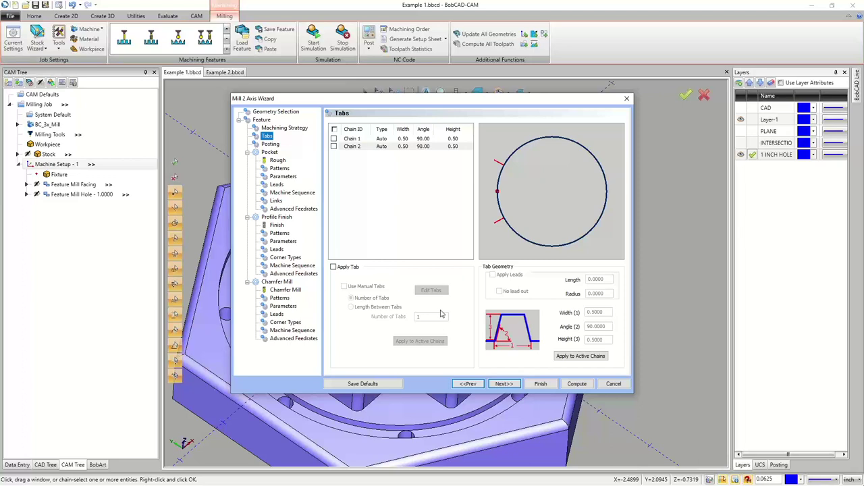
left_click(503, 384)
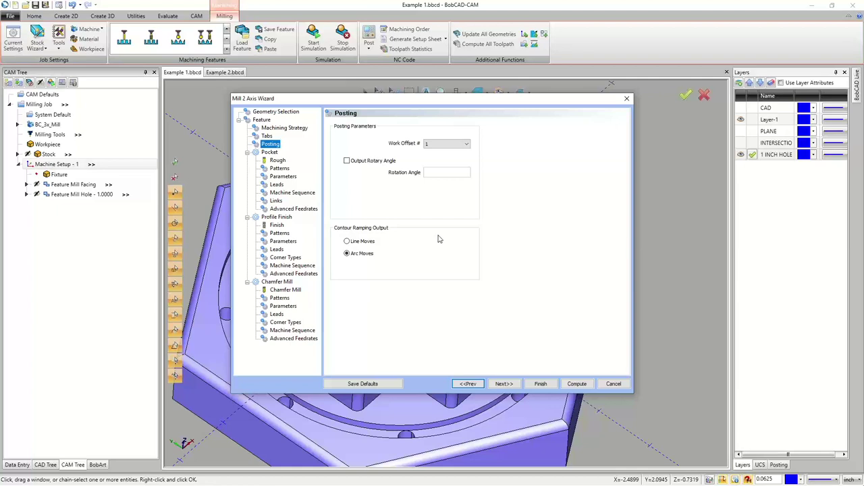
left_click(504, 383)
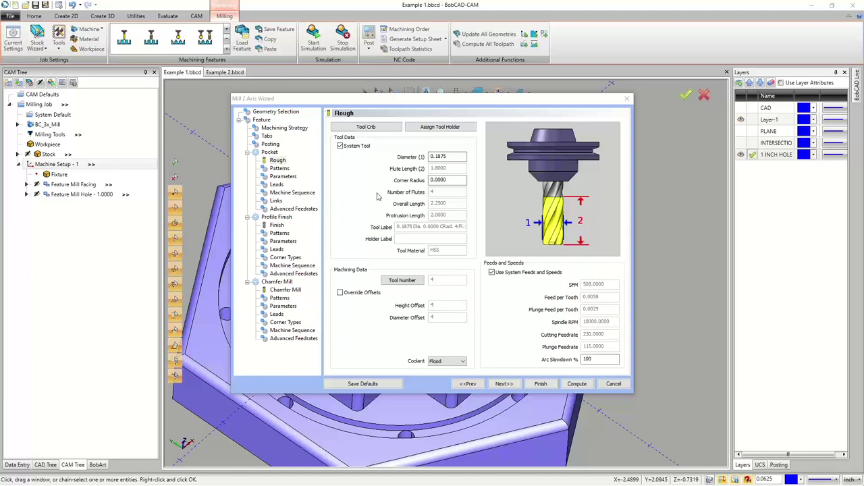
left_click(365, 127)
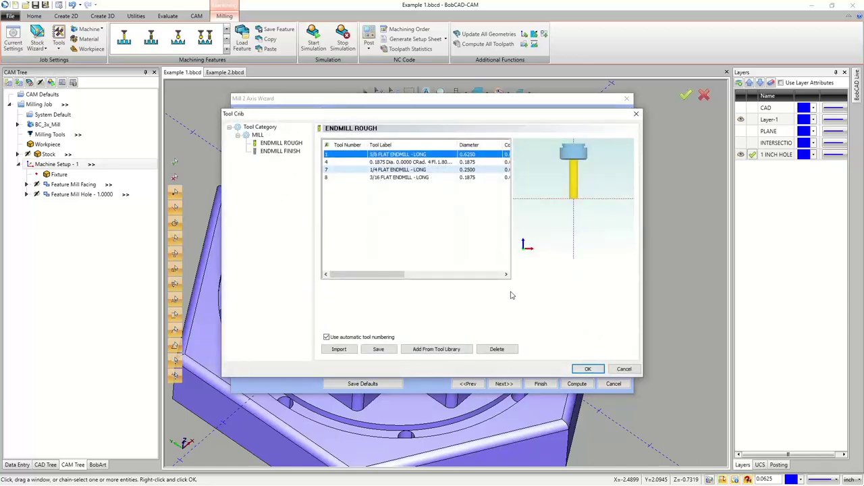
left_click(583, 368)
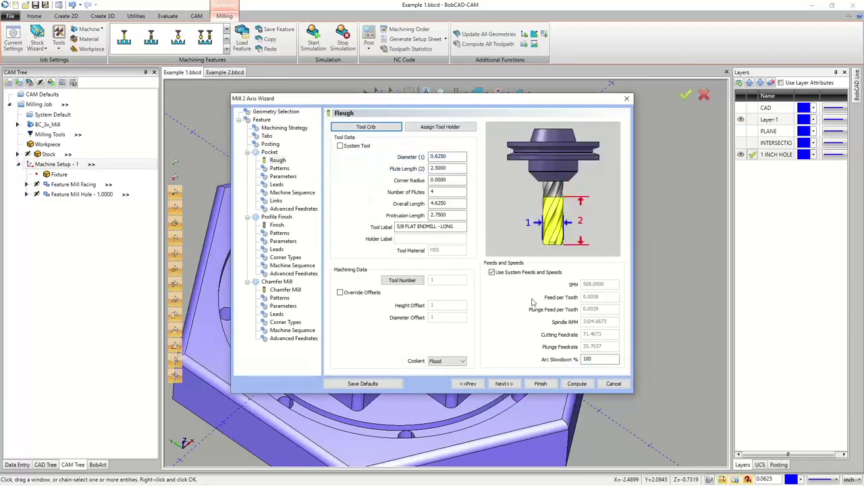
- Set the pocket pattern to Advanced Pocket with Offset Pocket Out, using spiral for circular pockets
left_click(508, 384)
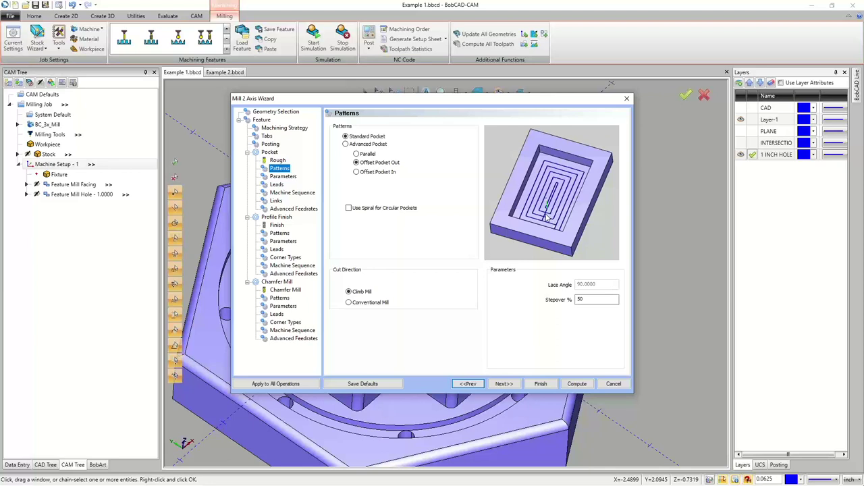
left_click(346, 144)
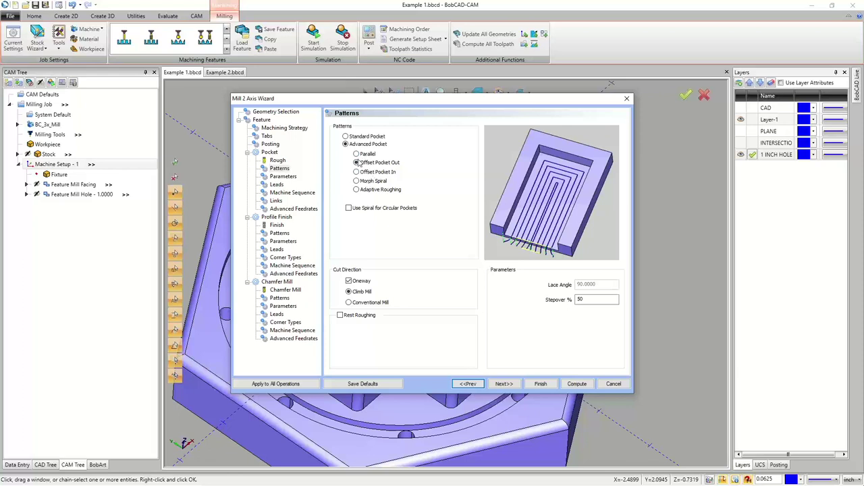
left_click(370, 194)
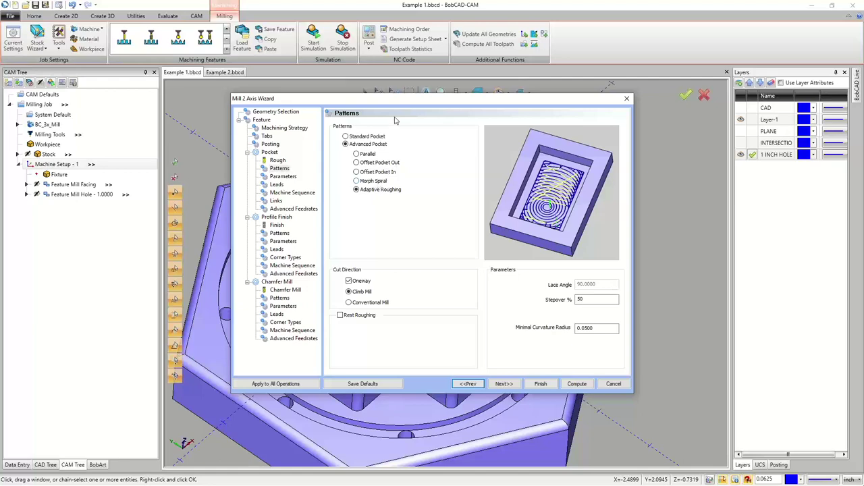
left_click_drag(399, 105, 423, 106)
left_click(411, 162)
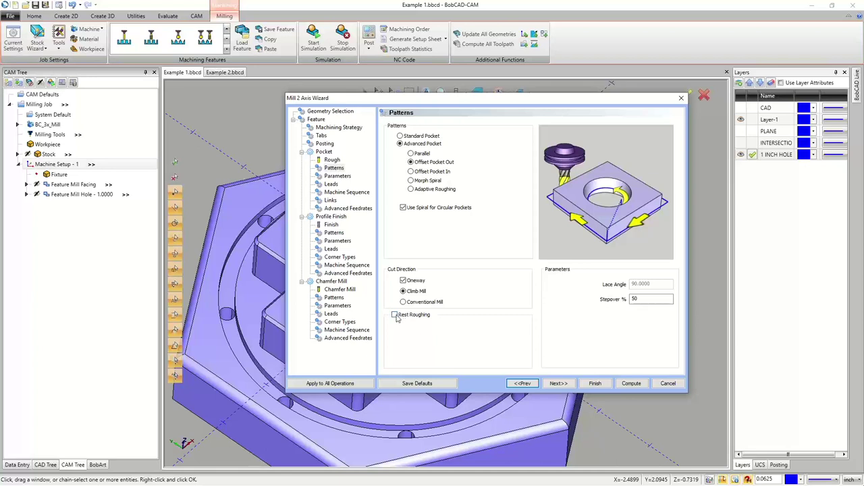
- Enable Rest Roughing for the pocket and set the previous tool diameter to 0.5
left_click(397, 318)
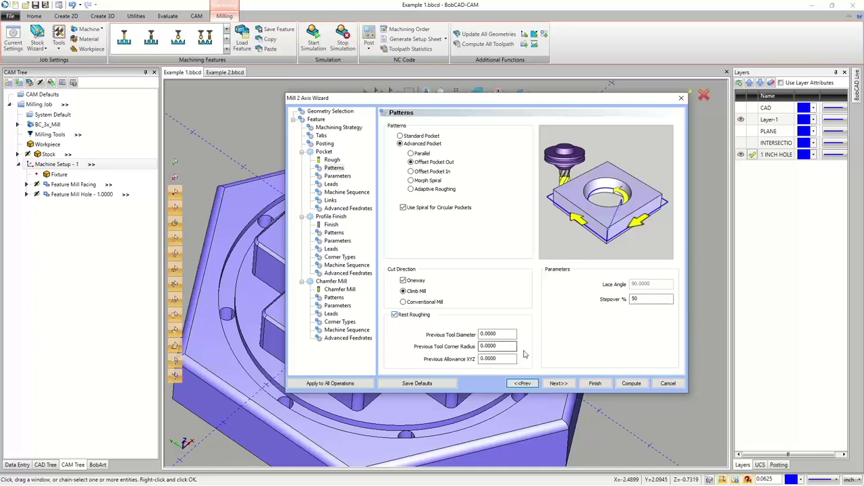
double_click(489, 334)
type(".5")
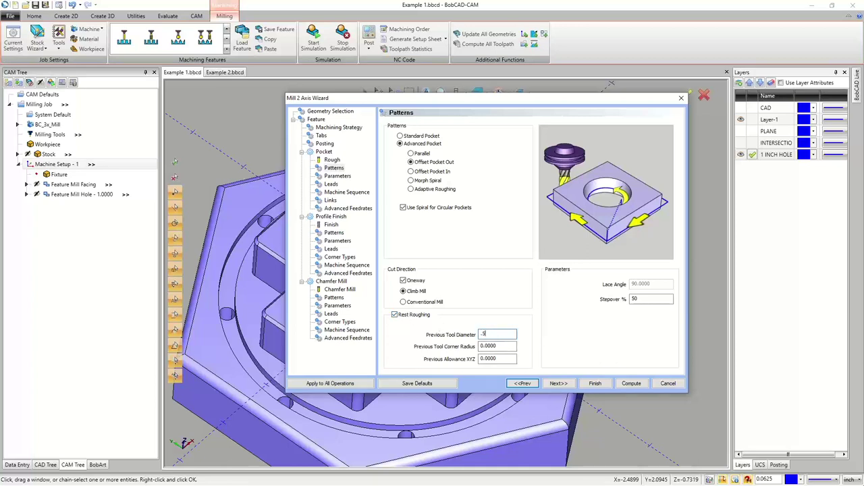
key("Tab")
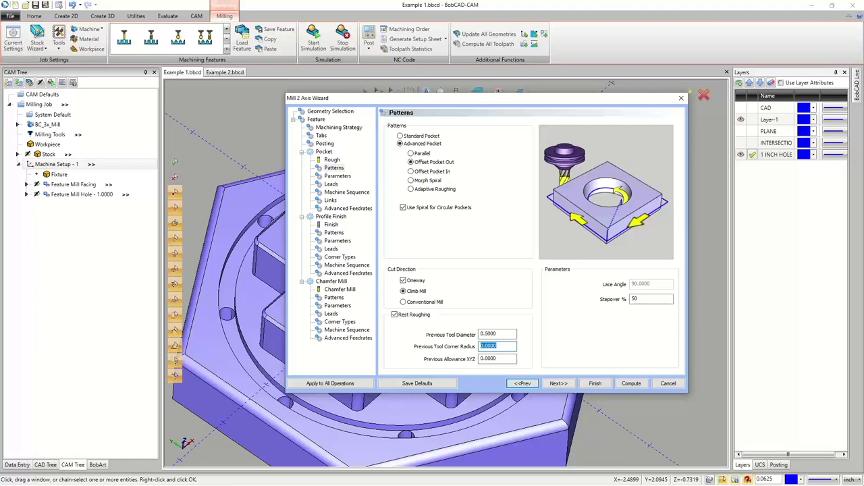
- Set the rest roughing's previous allowance to .015 and turn Rest Roughing off for the pocket
key("Tab")
type(".015")
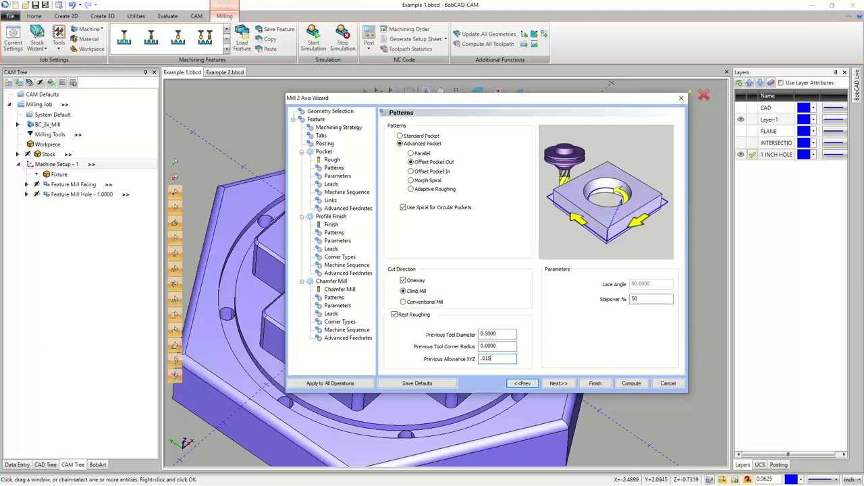
left_click(396, 315)
- Set the pocket's stepover to 10 percent
left_click(655, 301)
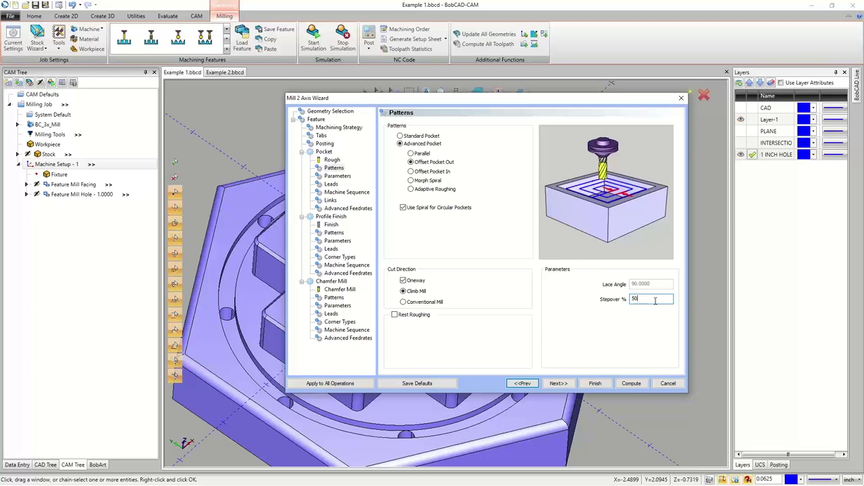
key("BackSpace")
key("BackSpace")
type("10")
left_click(557, 385)
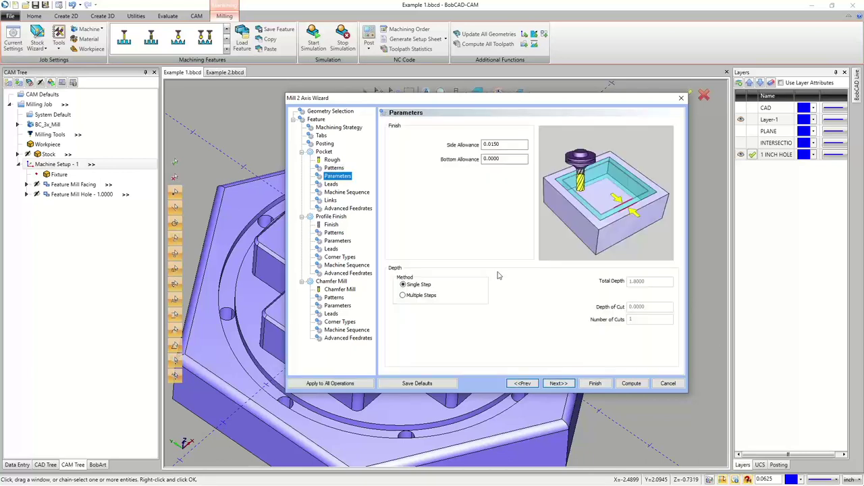
- Keep the pocket's allowances, single-step depth and plunge entry, and set the sort order to Optimized for all operations
double_click(503, 145)
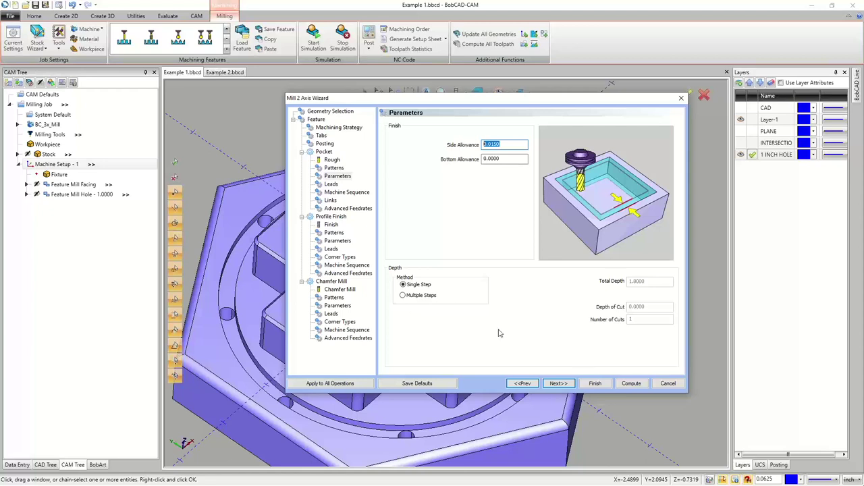
left_click(566, 382)
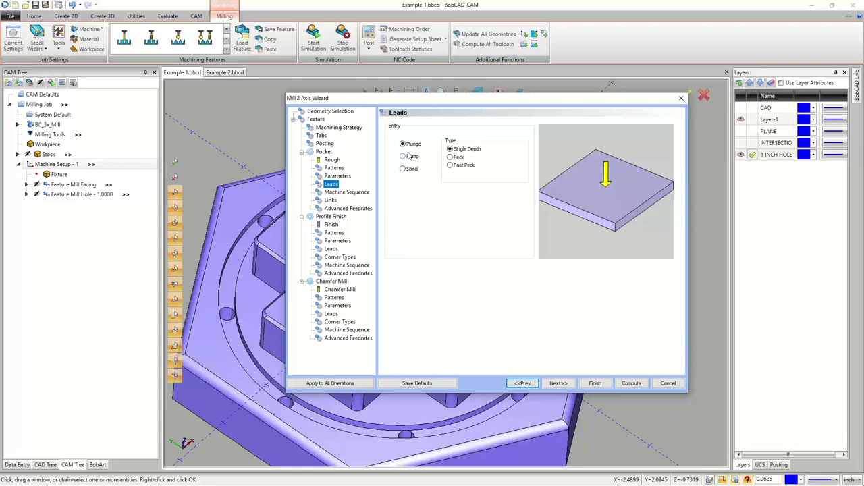
left_click(559, 384)
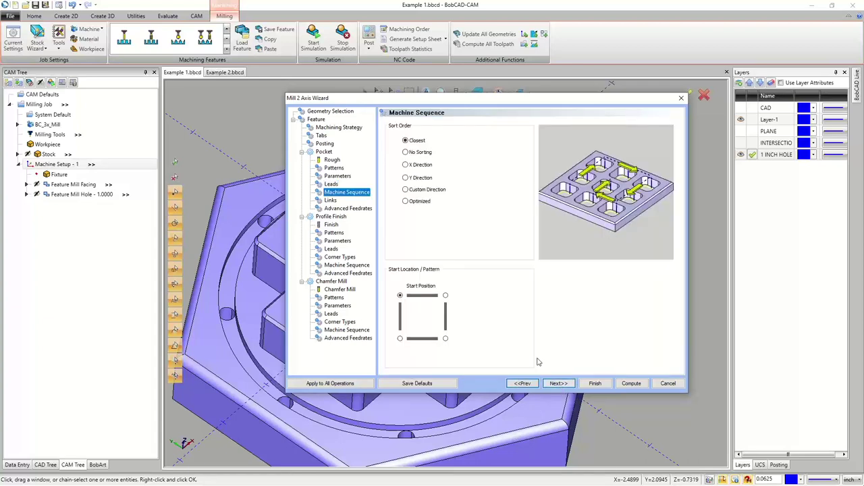
left_click(421, 202)
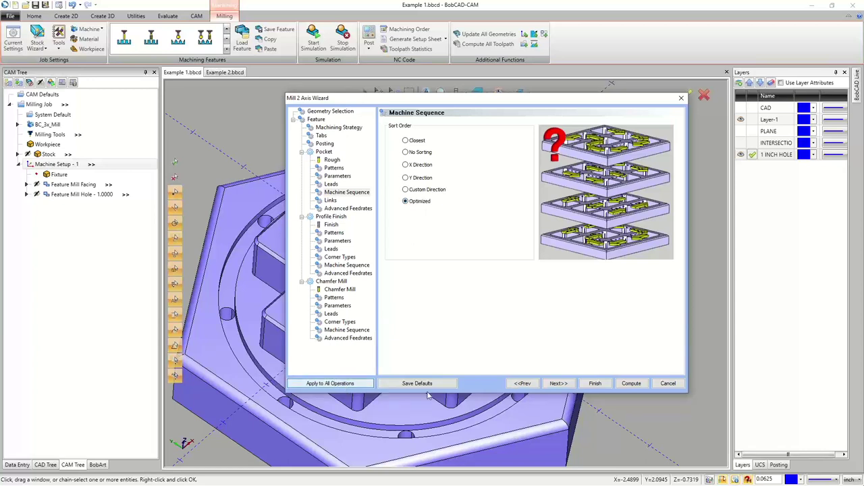
left_click(555, 385)
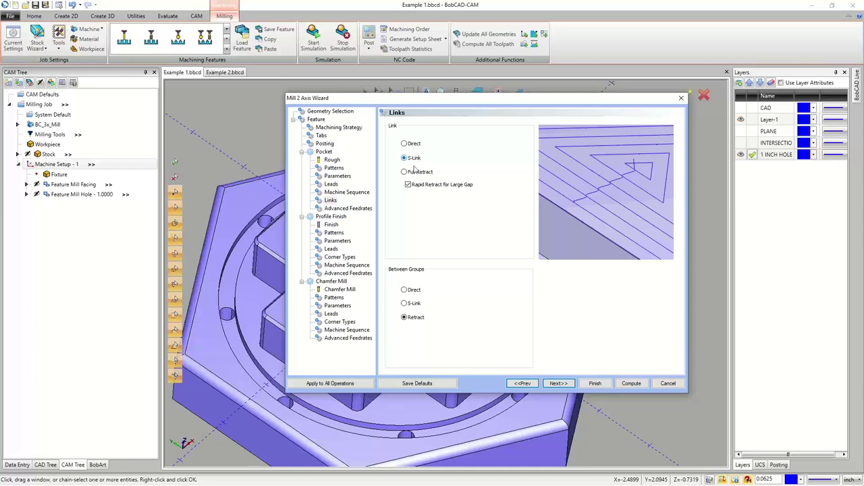
- Set the pocket's link to Direct, keeping rapid retract for large gaps and Retract between groups
left_click(413, 173)
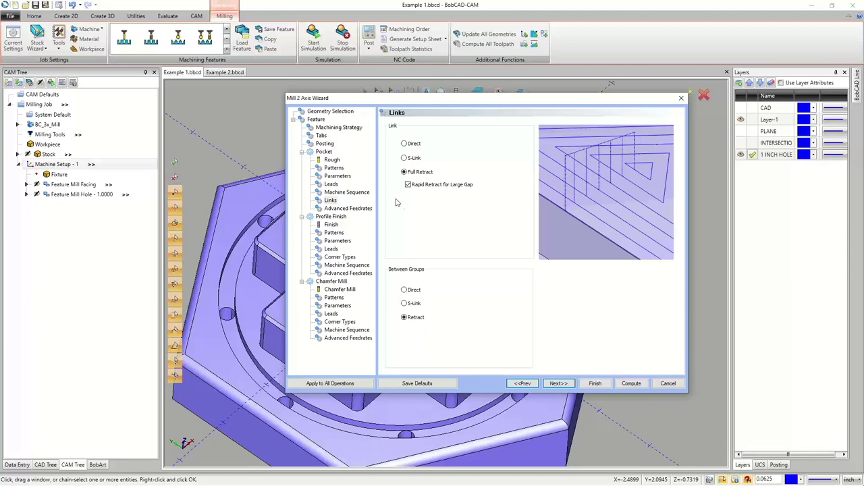
left_click(334, 168)
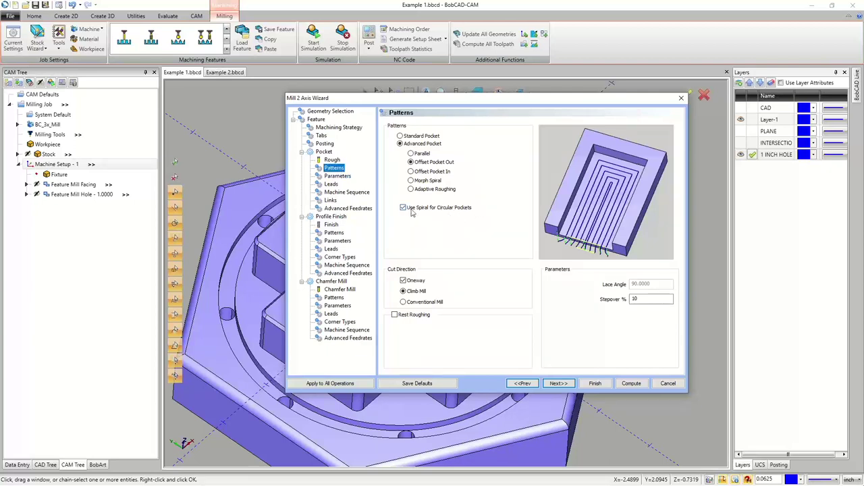
left_click(330, 200)
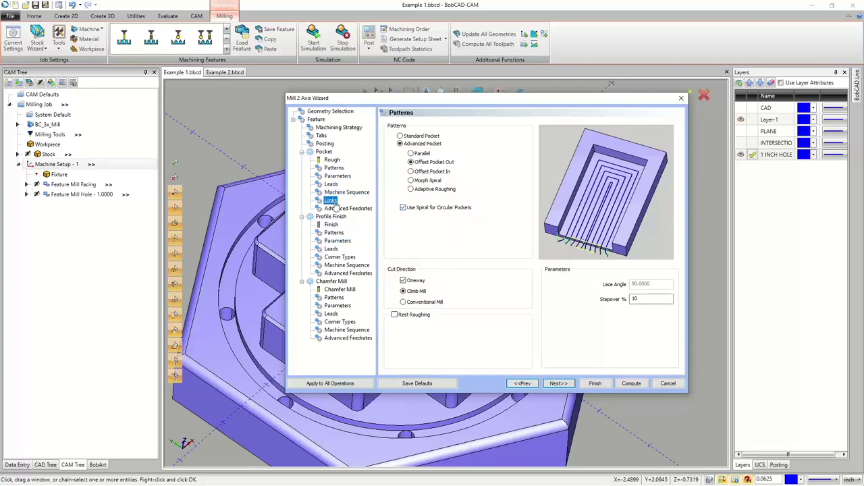
left_click(414, 144)
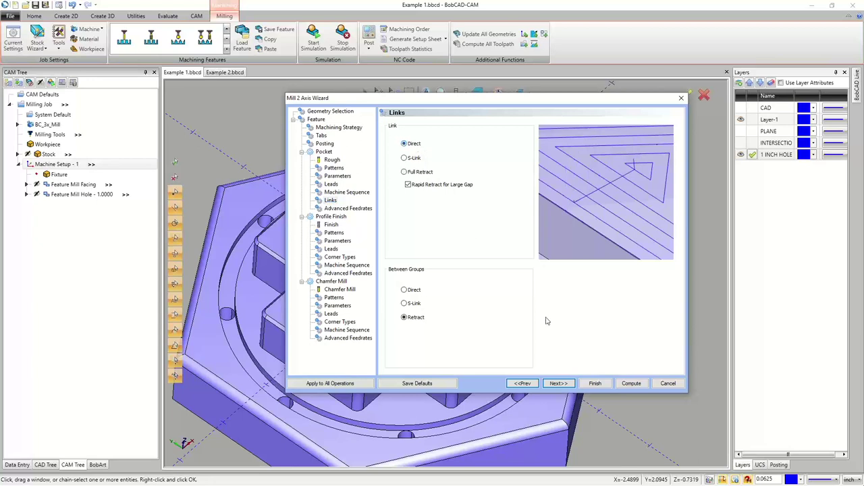
left_click(564, 384)
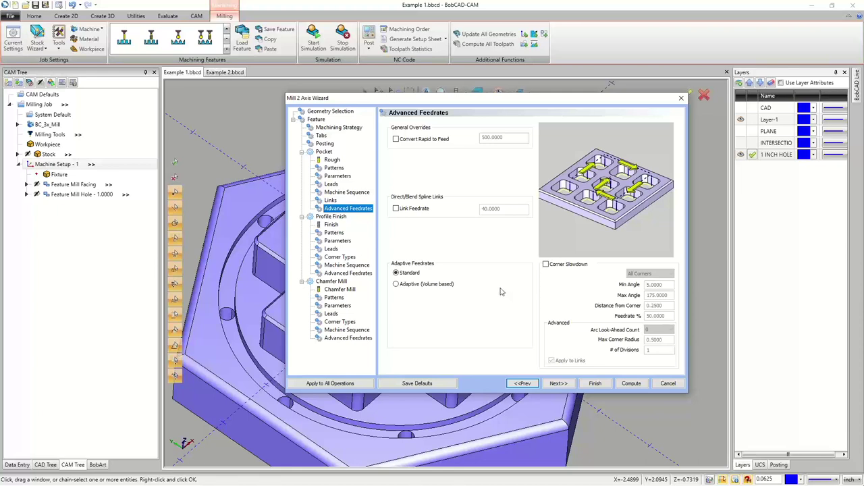
- Try the Convert Rapid to Feed, Link Feedrate, Adaptive and Corner Slowdown options in the pocket's advanced feedrates
left_click(408, 139)
left_click(409, 139)
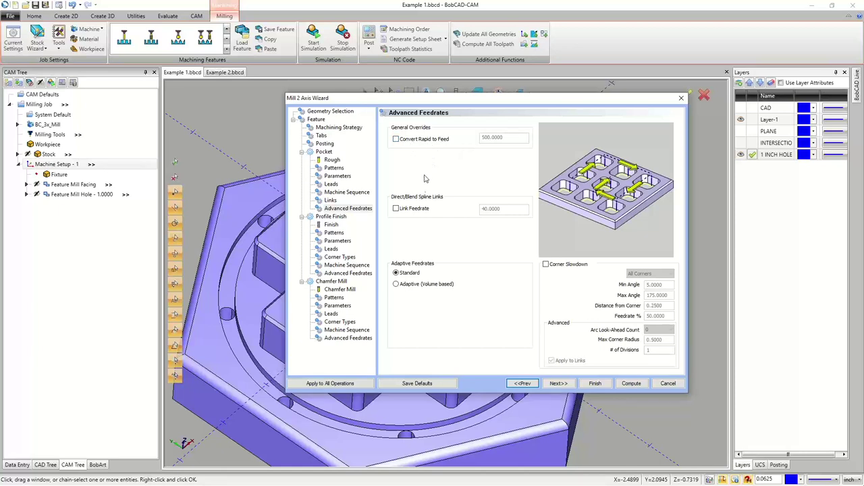
left_click(411, 210)
left_click(411, 209)
left_click(415, 287)
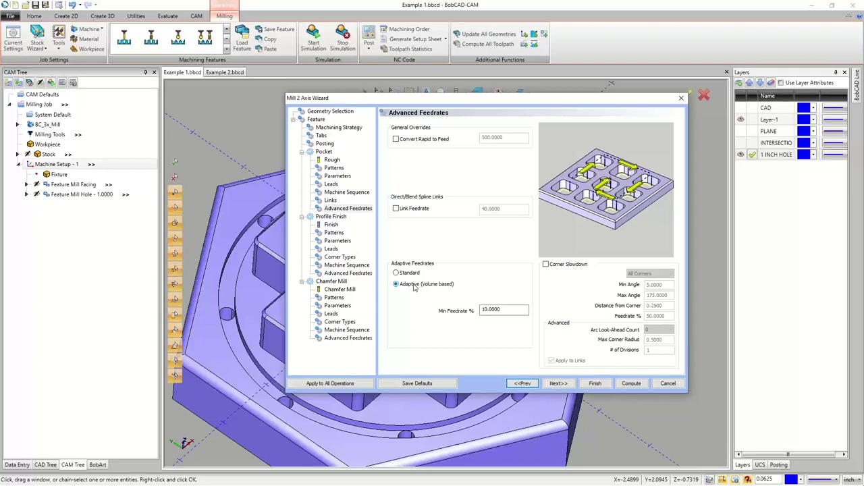
left_click(396, 273)
left_click(584, 265)
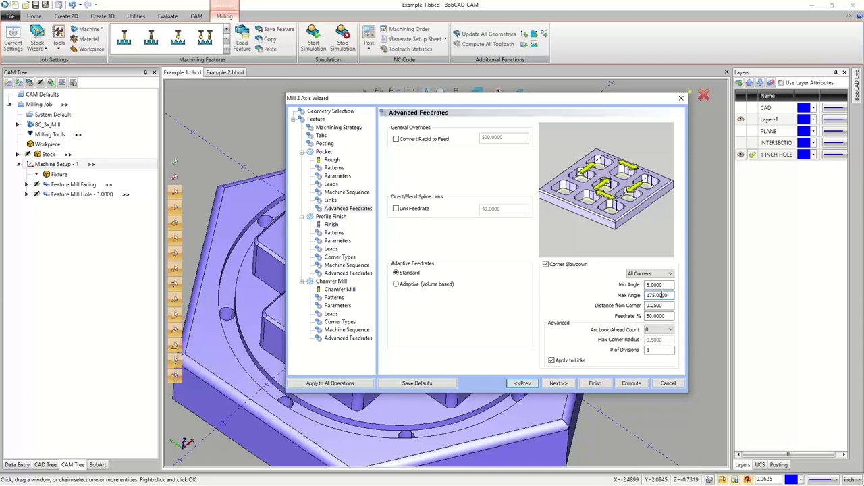
left_click_drag(670, 305, 646, 316)
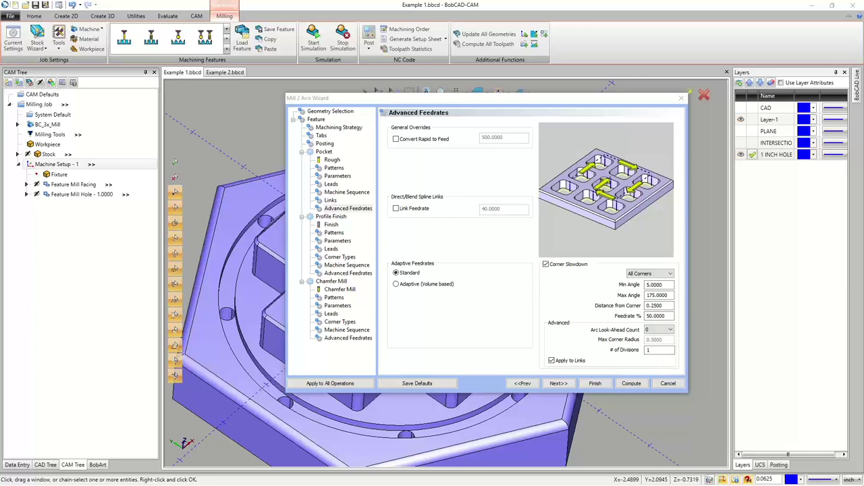
left_click(568, 265)
left_click(568, 266)
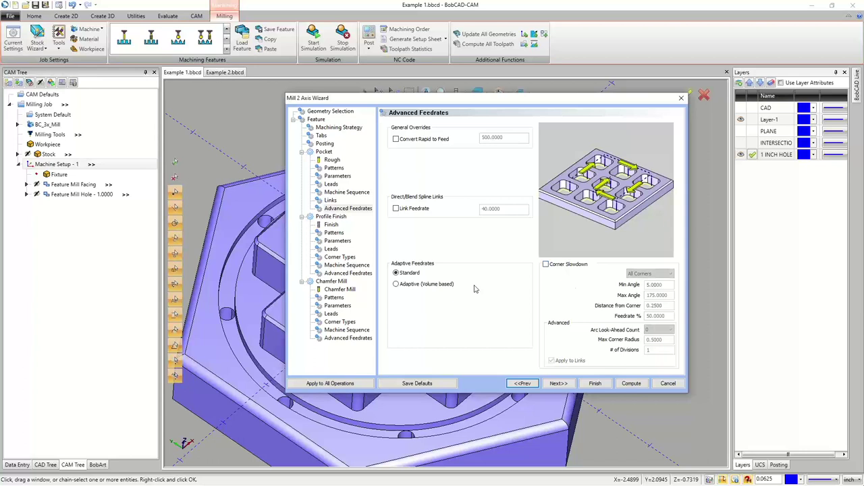
- Assign the 5/8 FLAT ENDMILL - LONG from the tool crib to the Profile Finish operation
left_click(558, 383)
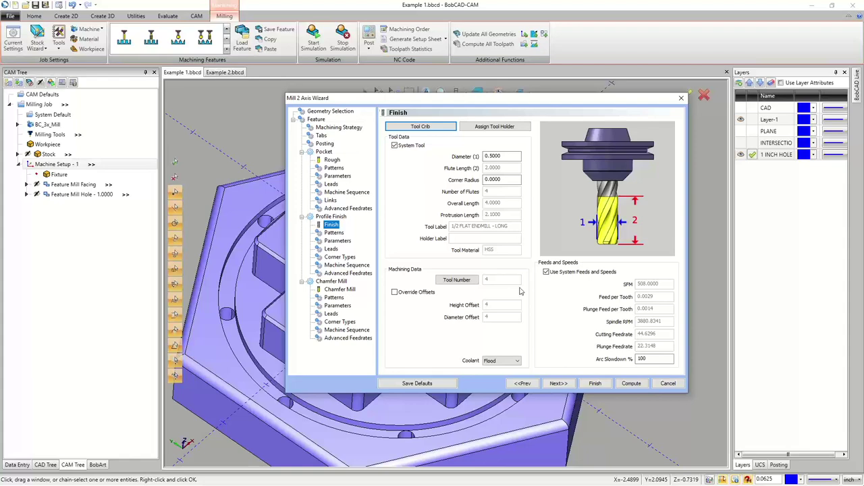
left_click(413, 128)
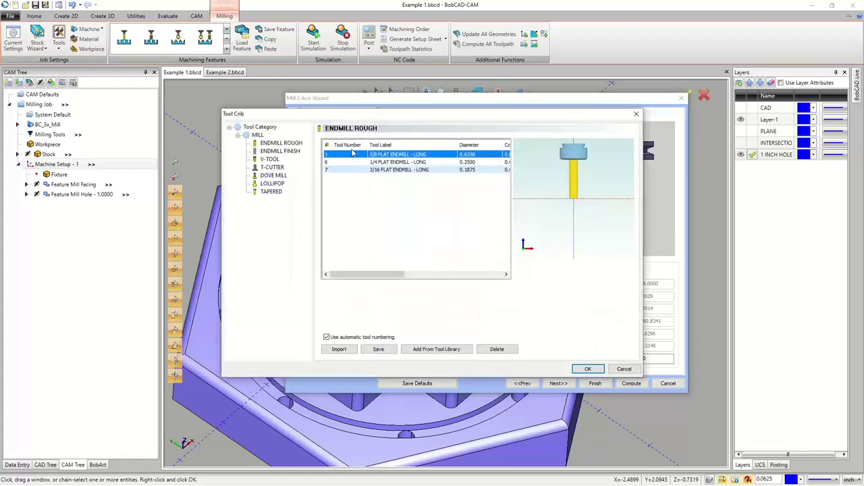
left_click(588, 368)
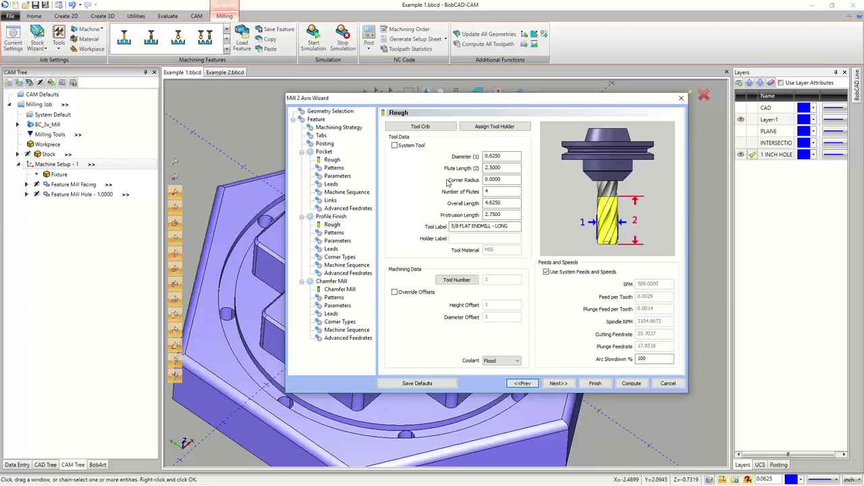
left_click(558, 384)
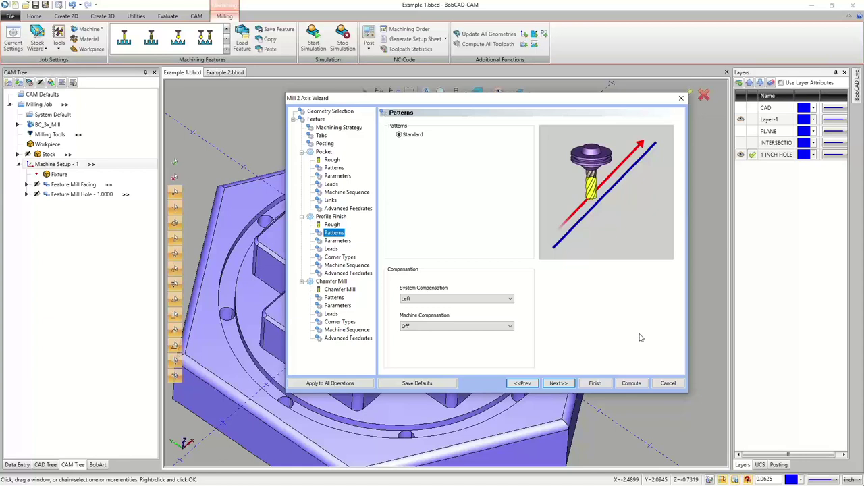
- Set the Profile Finish machine compensation to Comp Left / G41, keeping system compensation Left
left_click(491, 326)
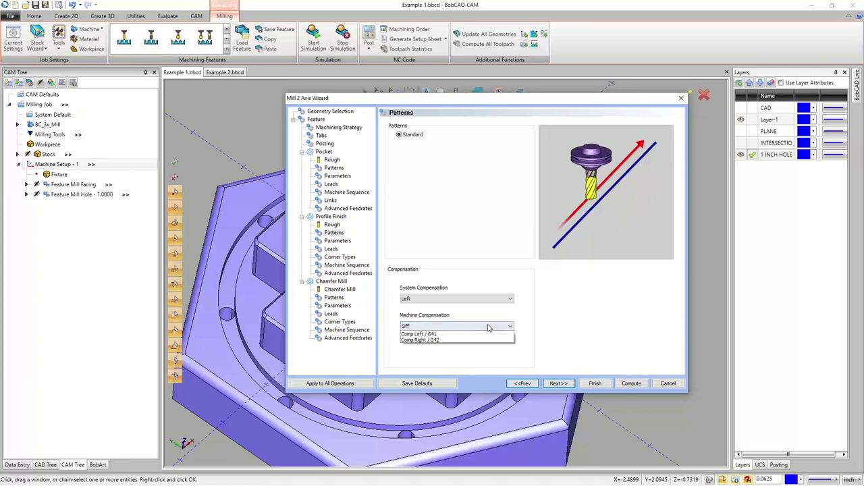
left_click(477, 347)
left_click(476, 326)
left_click(473, 339)
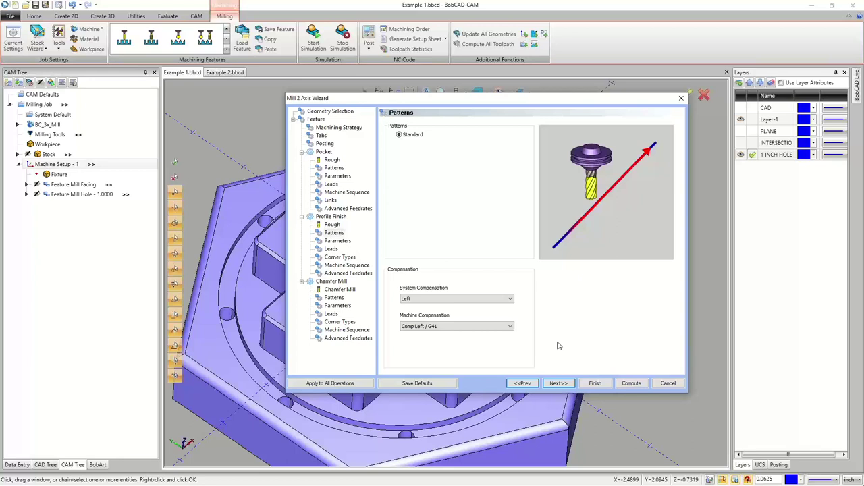
left_click(558, 383)
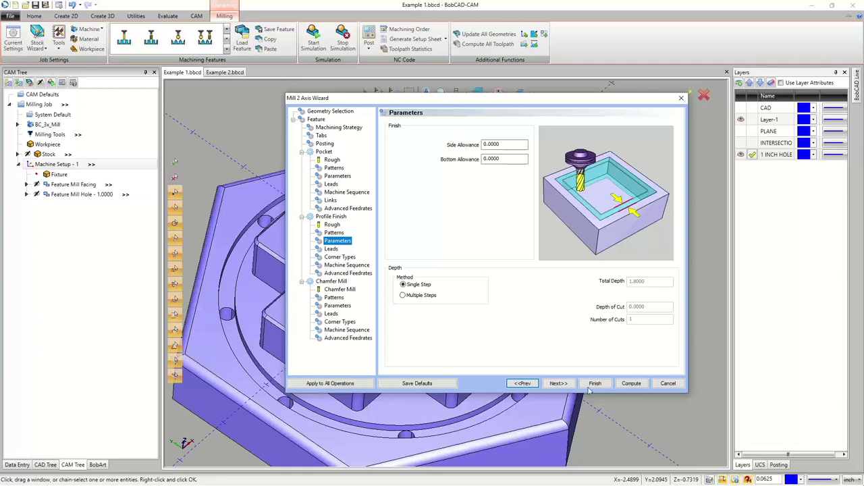
- Keep the Profile Finish allowances and depth, and use a Right Angle lead-in with a length of 2-.625, divided by 2
left_click(552, 383)
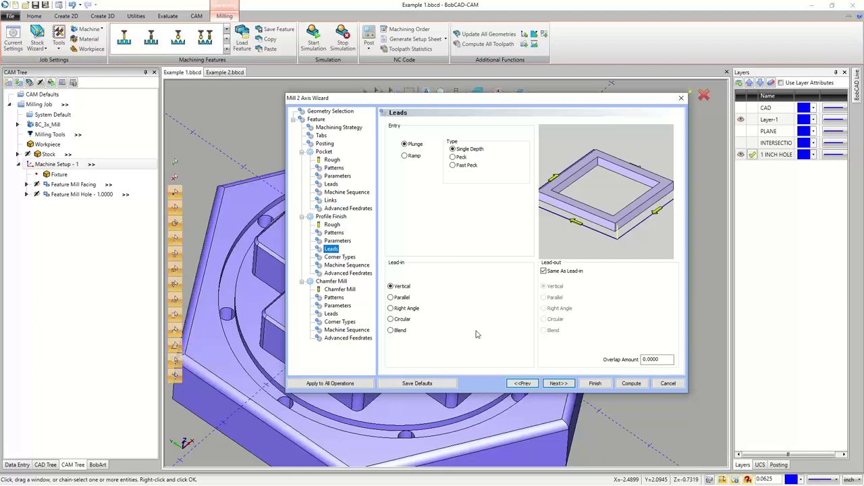
left_click(391, 308)
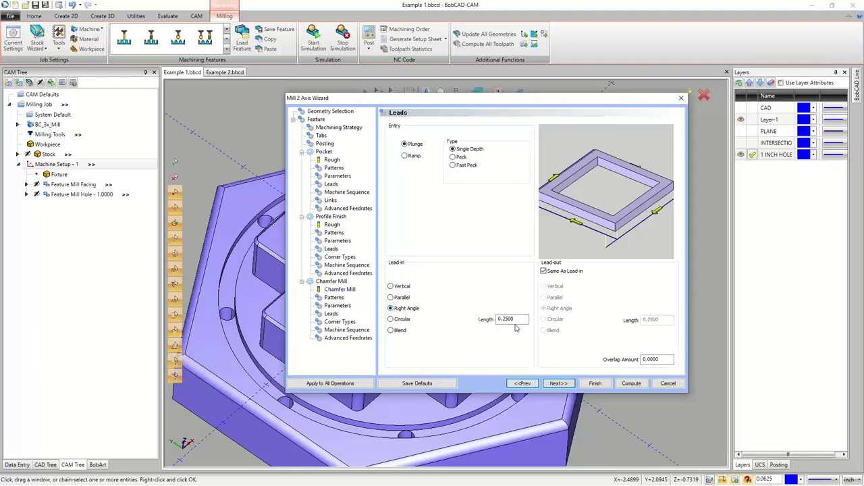
left_click_drag(517, 320, 492, 325)
type("2-.625")
left_click(665, 360)
left_click(520, 321)
type("/2")
key("Tab")
left_click(558, 383)
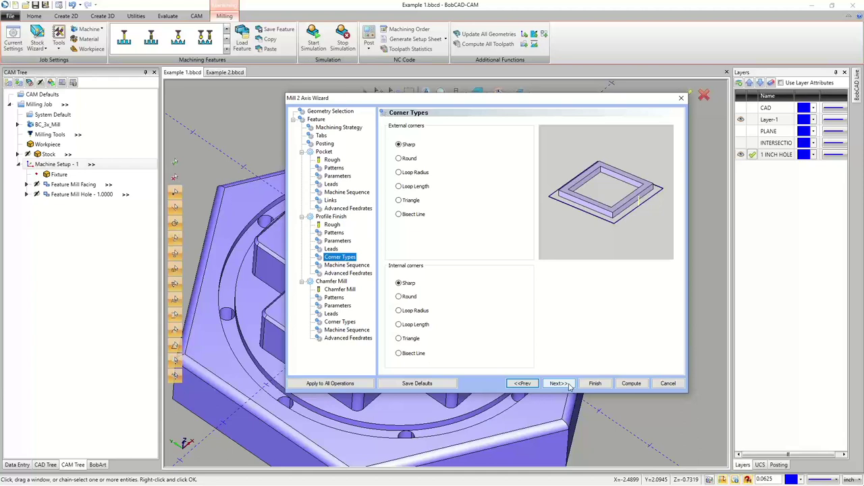
- Keep the sharp corner types, Optimized sort order and default advanced feedrates for Profile Finish
left_click(557, 384)
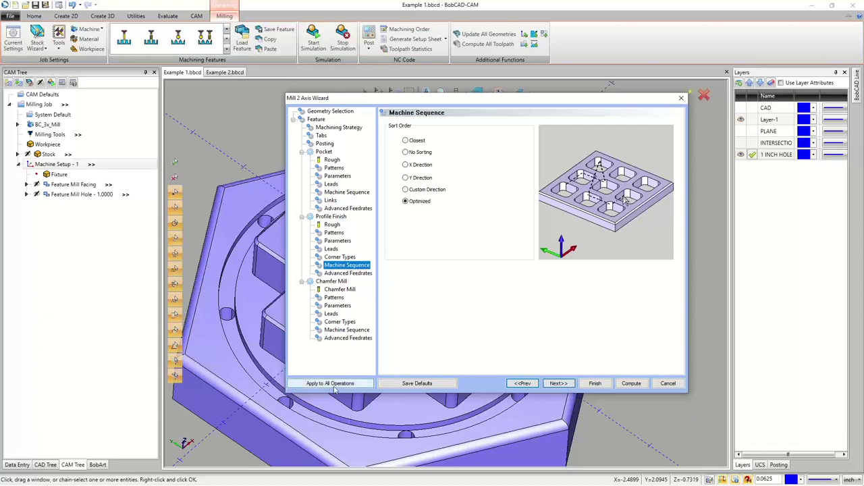
left_click(559, 383)
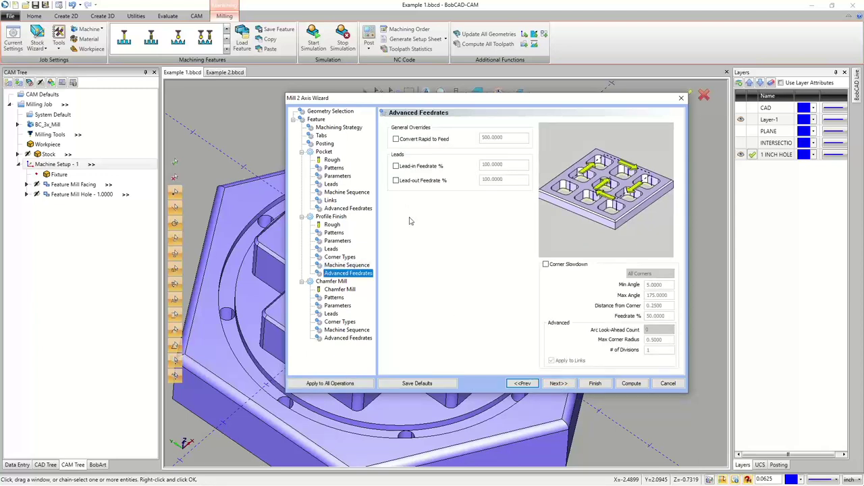
left_click(558, 382)
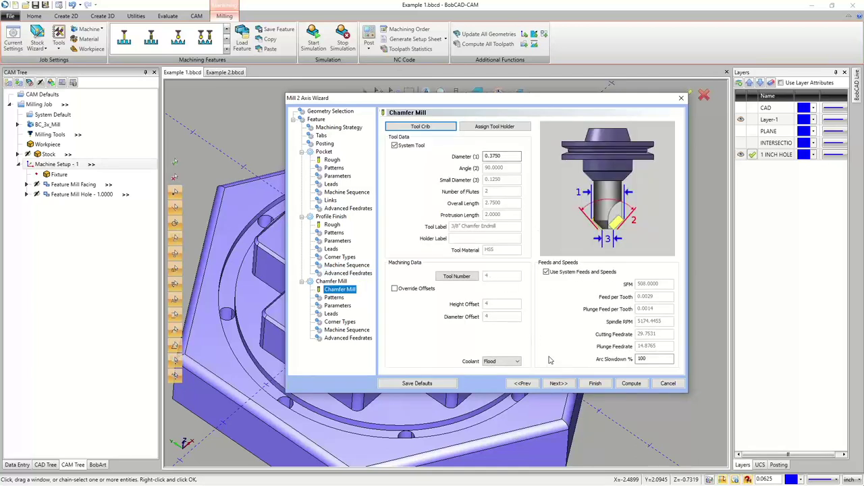
- Keep the 3/8" Chamfer Endmill for Chamfer Mill and set its machine compensation to Comp Left / G41
left_click(562, 383)
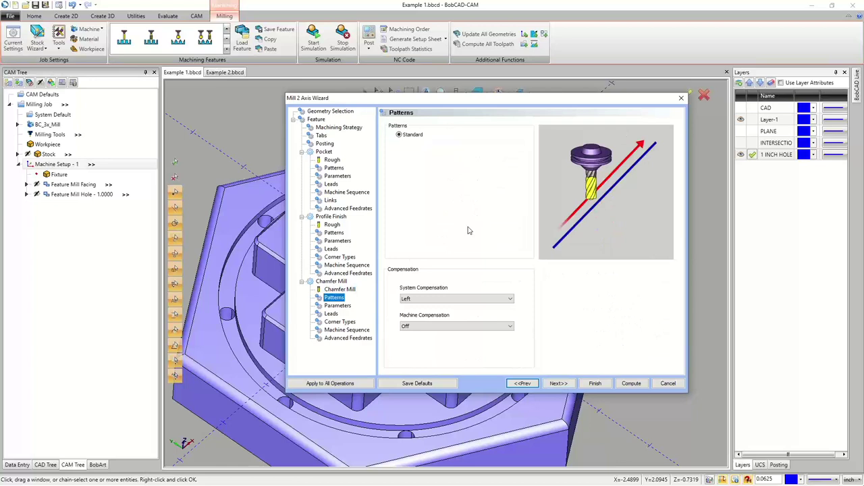
left_click(440, 328)
left_click(437, 340)
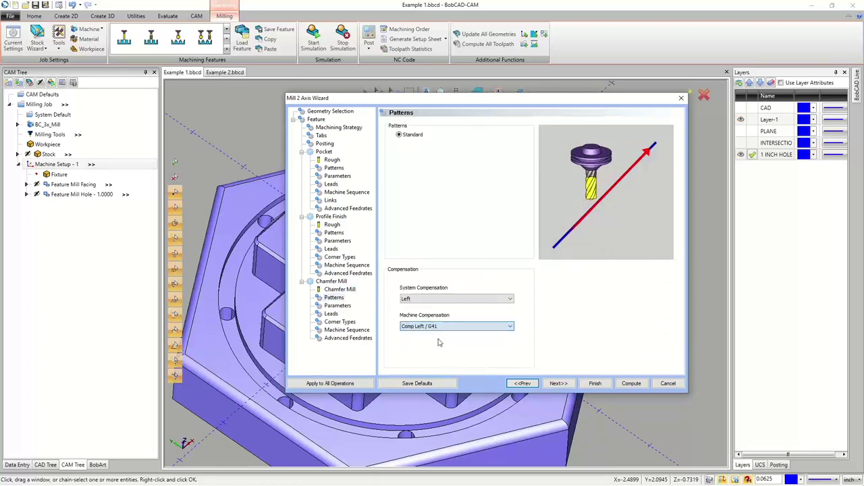
- Keep the Chamfer Mill cutter position at 0.0200, small diameter at 0.1250, chamfer angle at 45 and the Flat Bottom Tool option
left_click(555, 383)
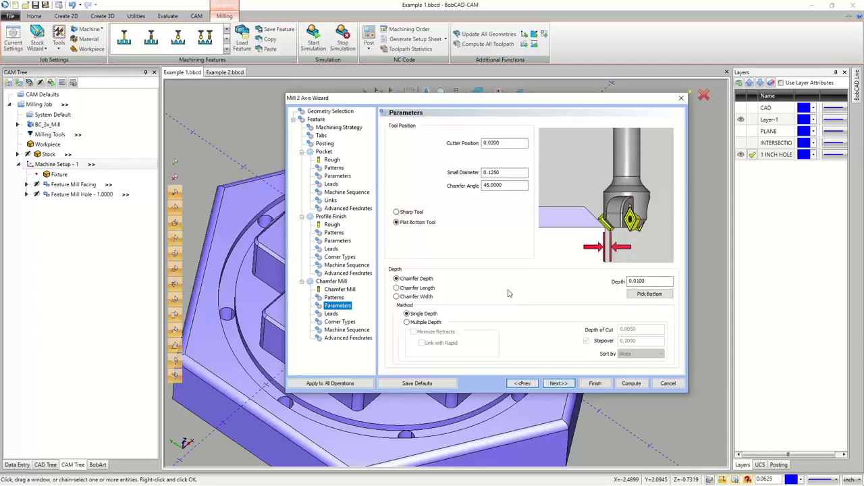
left_click(484, 143)
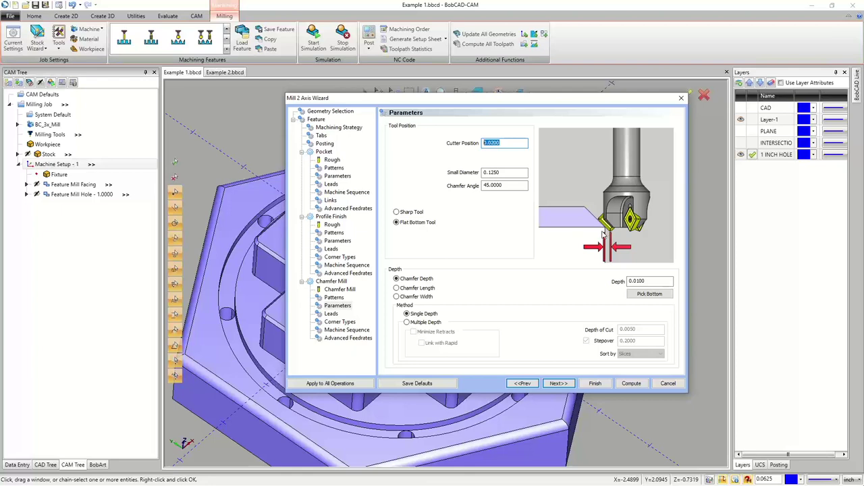
left_click(503, 173)
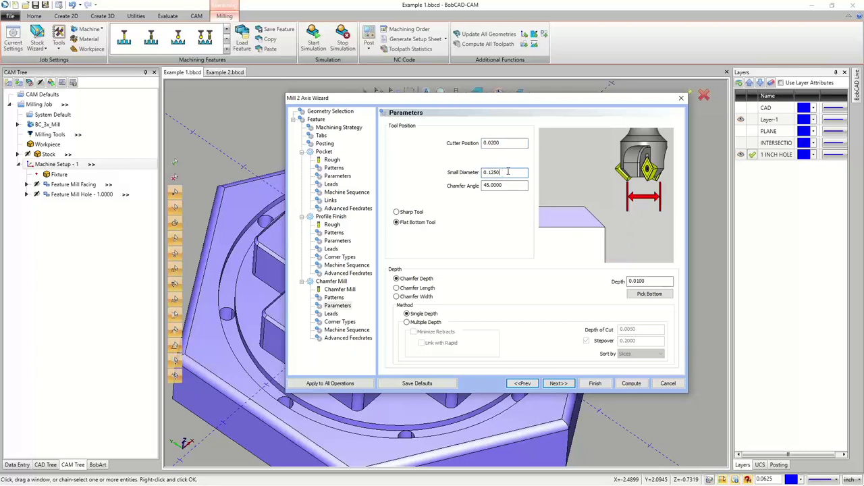
key("Up")
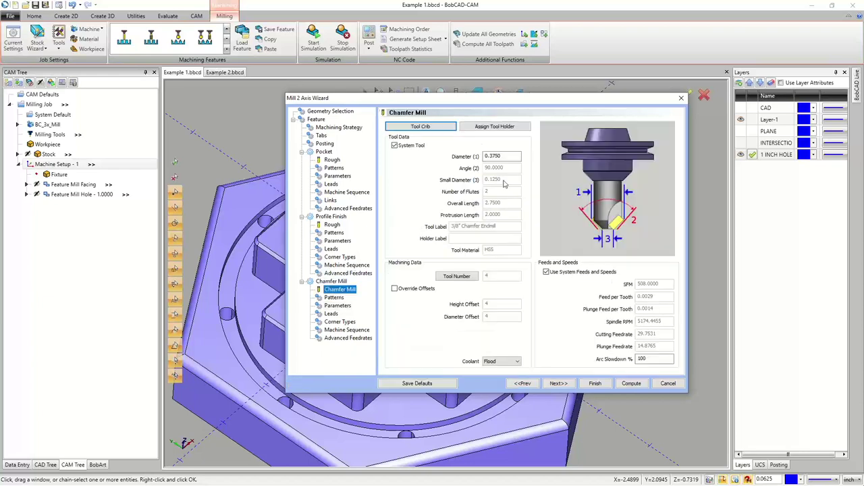
left_click(337, 307)
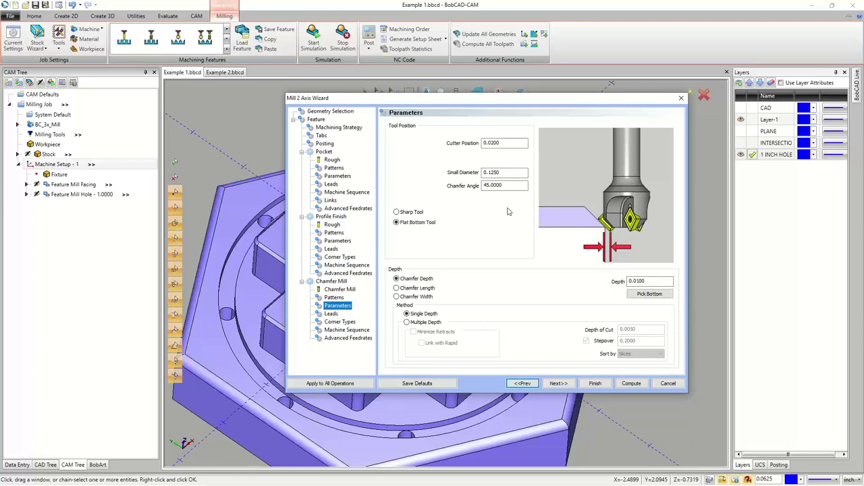
left_click(504, 186)
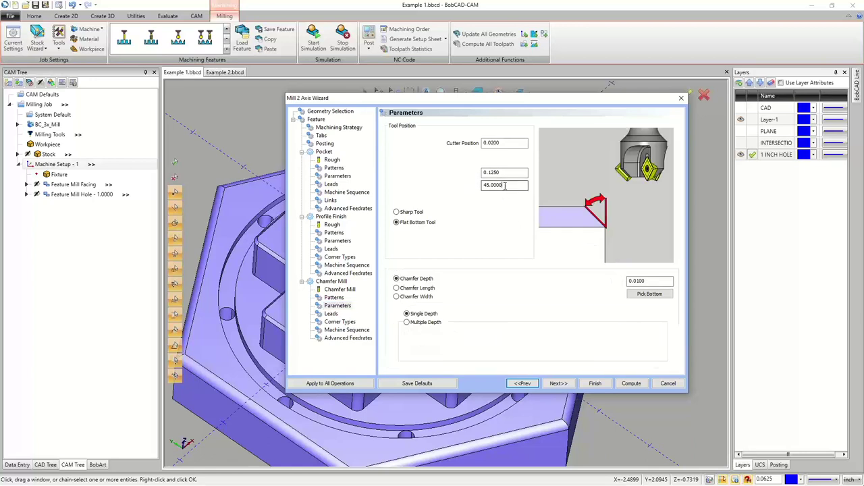
left_click(409, 229)
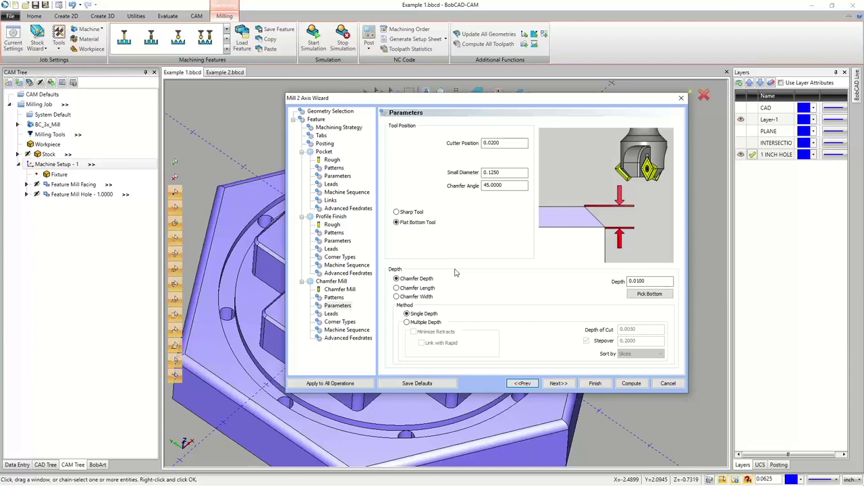
- Set the chamfer depth by picking the lower edge of the bore's chamfer as the bottom
left_click(644, 296)
scroll(408, 243, "up", 5)
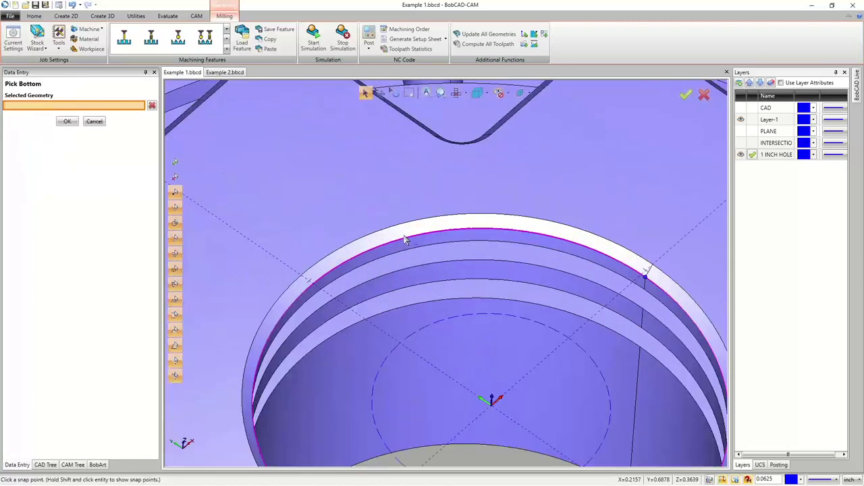
left_click(409, 242)
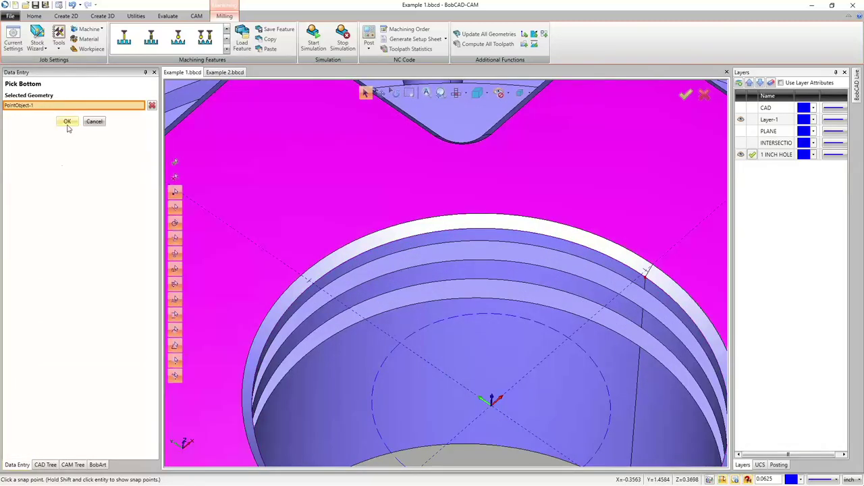
left_click(67, 122)
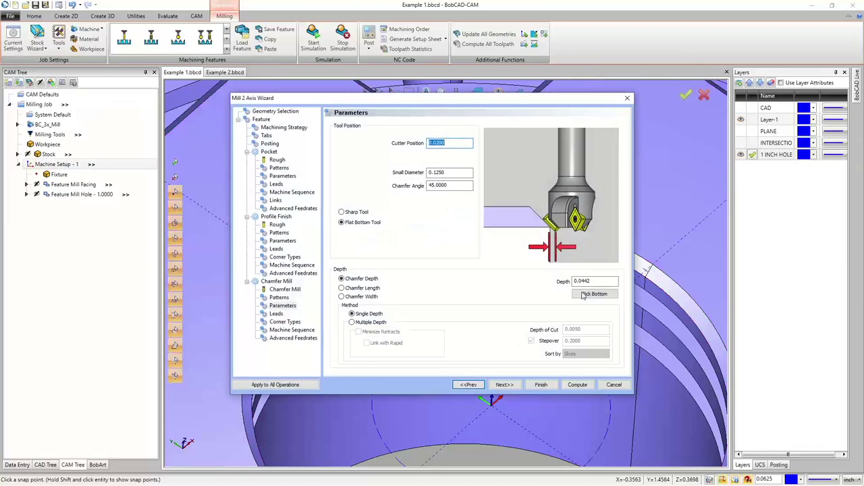
left_click(594, 281)
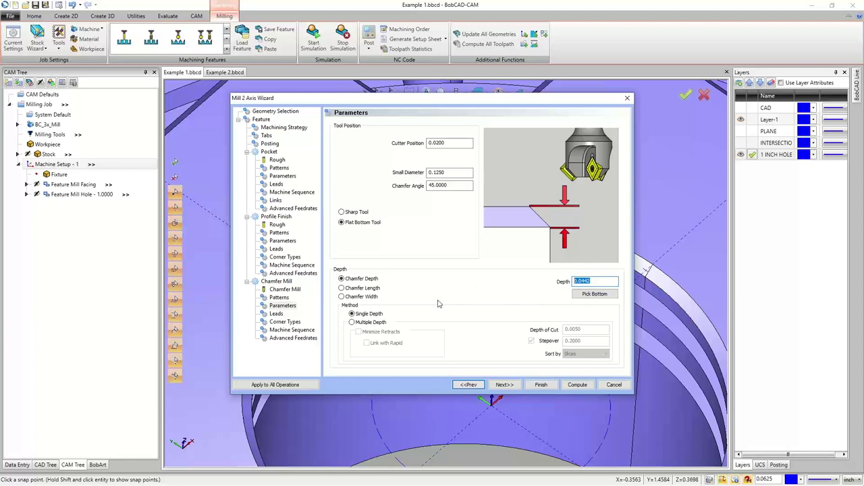
- Preview the Multiple Depth method for the chamfer and return to Single Depth
left_click(352, 314)
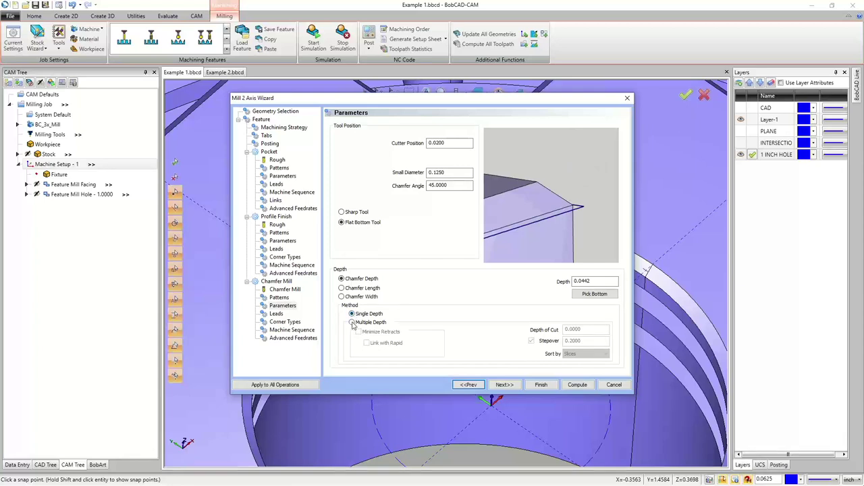
left_click(352, 323)
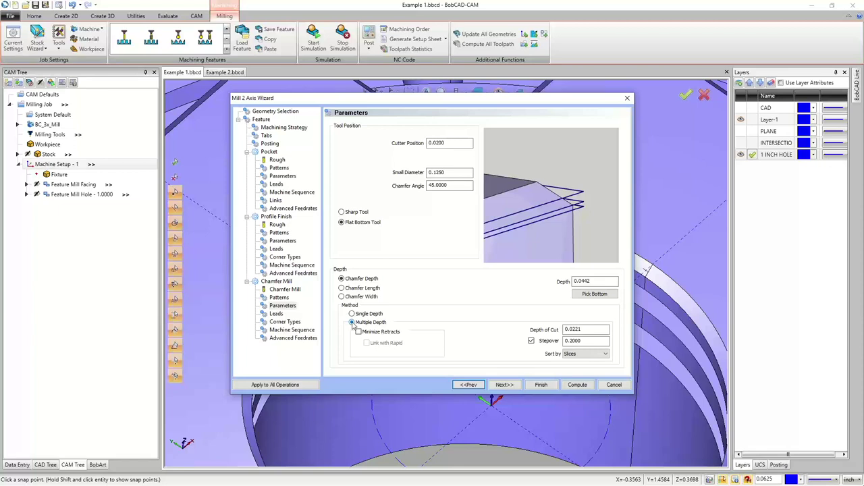
left_click(351, 314)
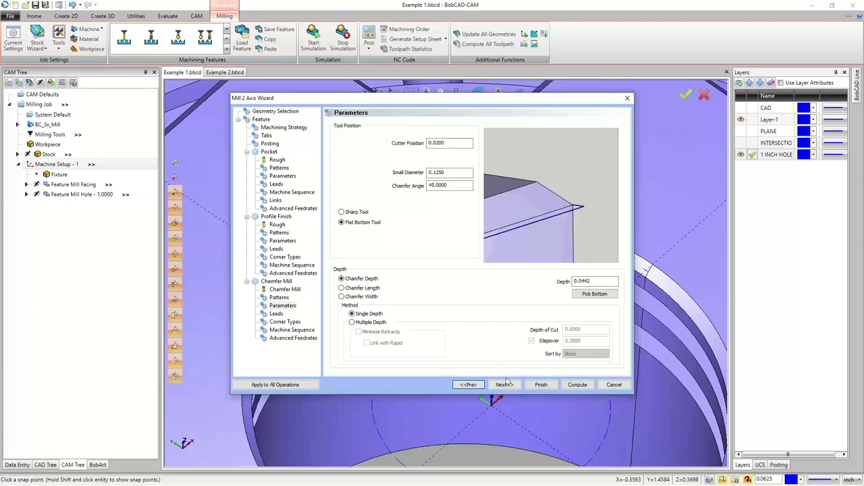
- Use a Right Angle lead-in for Chamfer Mill with a length of 2-.375, divided by 2
left_click(505, 384)
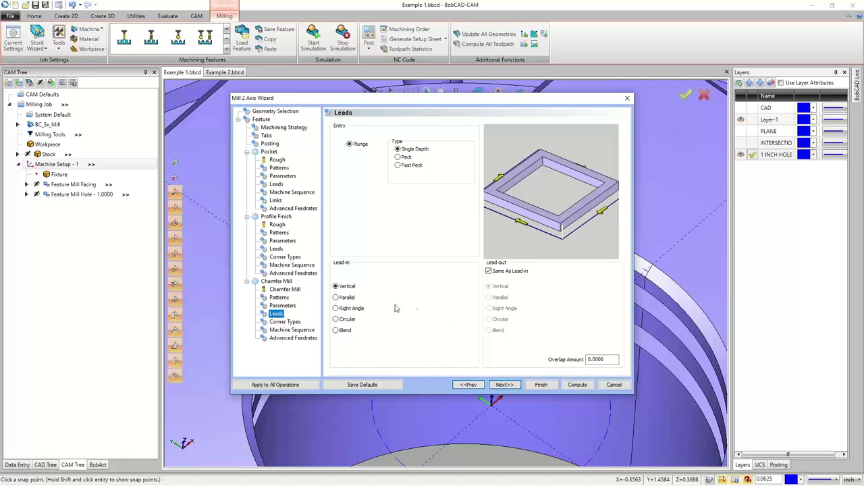
left_click(336, 308)
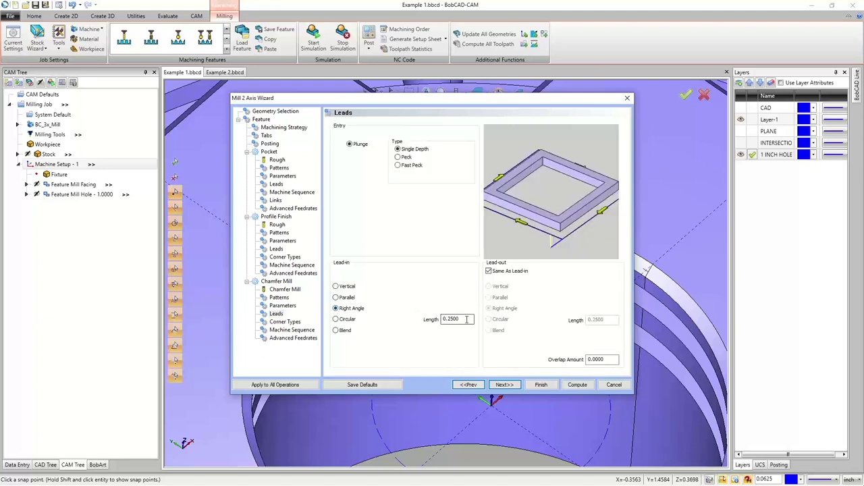
left_click_drag(467, 319, 406, 312)
type("2-.375")
key("Return")
type("/2")
key("Tab")
- Keep the sharp corner types, machine sequence and default advanced feedrates for Chamfer Mill, and compute the feature's toolpath
left_click(504, 384)
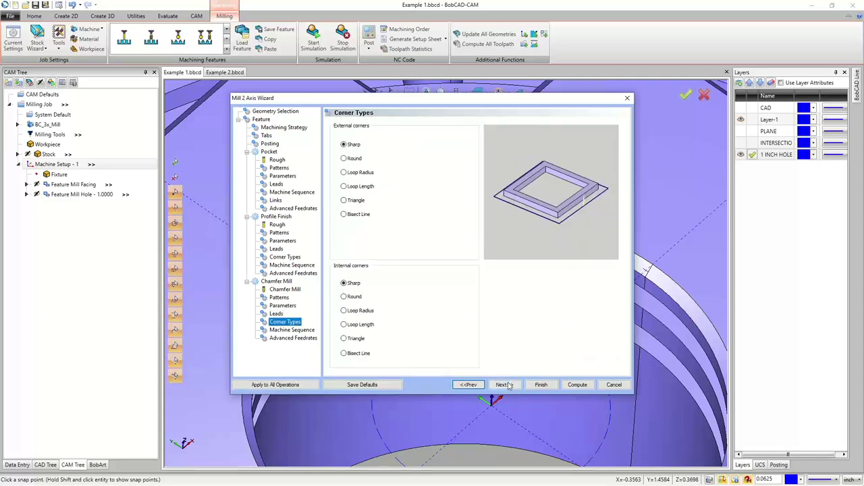
left_click(505, 385)
left_click(502, 383)
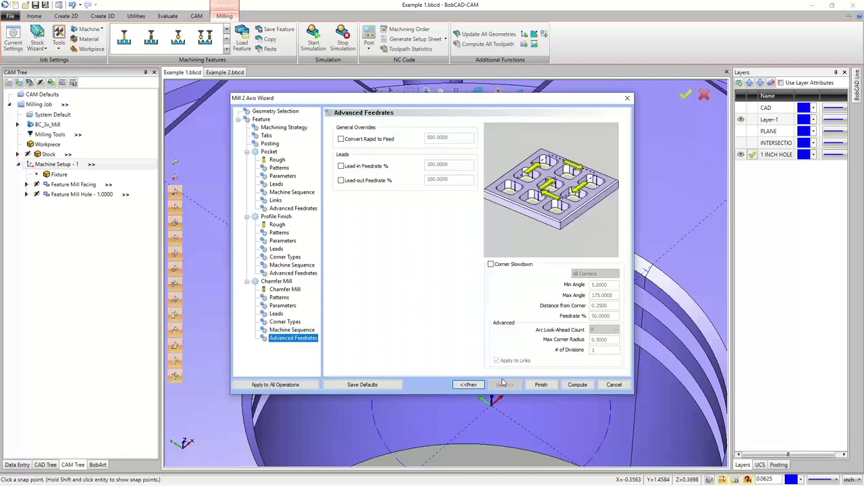
left_click(577, 384)
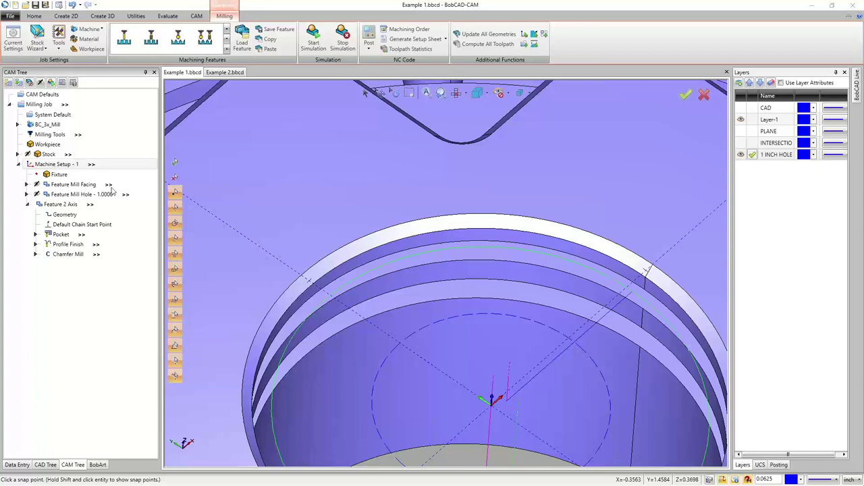
- Examine the computed toolpaths inside the central bore from above and at an angle
scroll(469, 364, "down", 10)
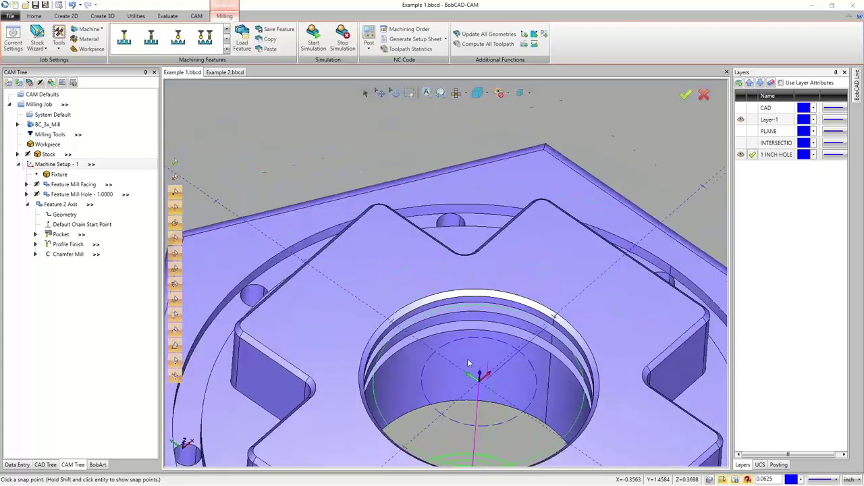
scroll(469, 362, "down", 4)
middle_click_drag(470, 364, 495, 380)
scroll(472, 377, "up", 3)
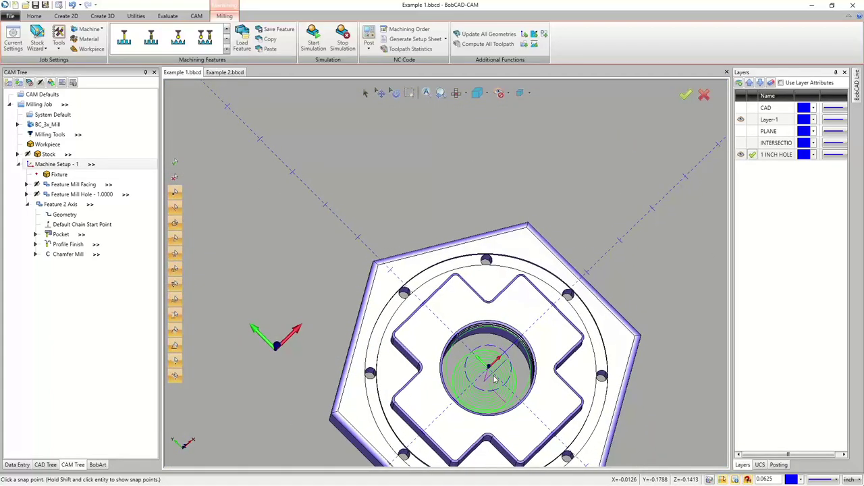
key("ctrl+t")
scroll(492, 380, "up", 4)
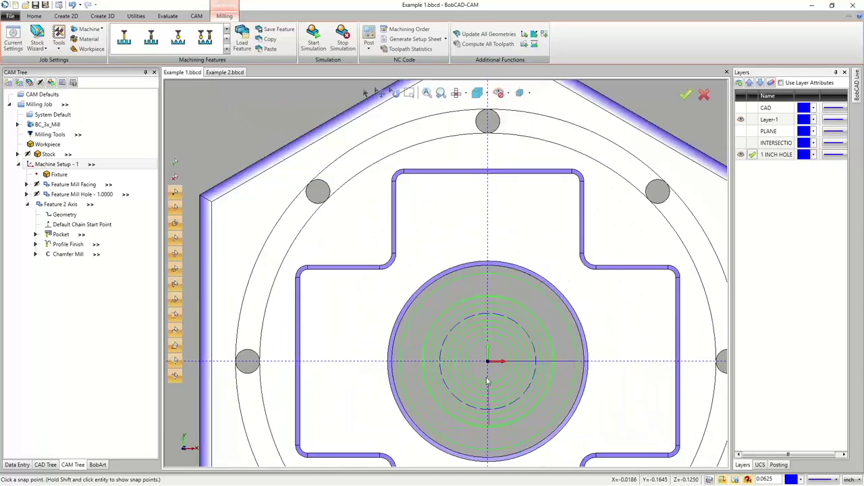
scroll(495, 417, "down", 3)
scroll(493, 412, "up", 2)
middle_click_drag(493, 410, 484, 388)
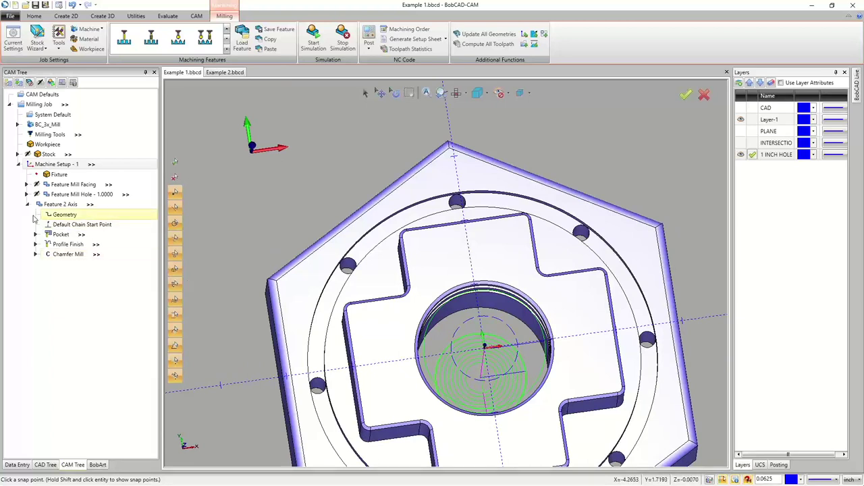
- Highlight the Profile Finish and Chamfer Mill operations in turn and inspect their toolpaths in the bore
left_click(62, 247)
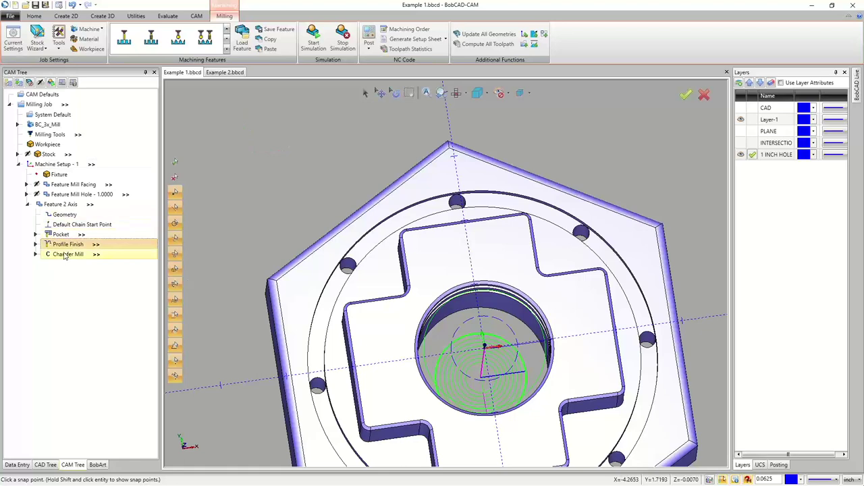
left_click(71, 256)
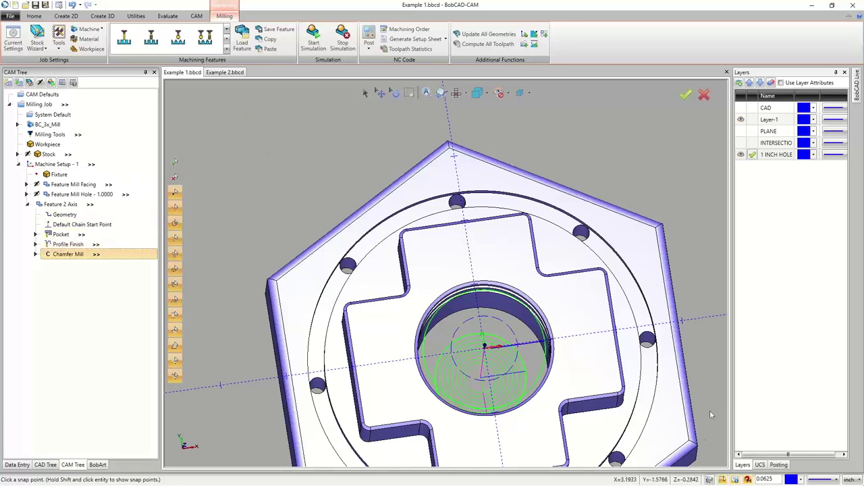
scroll(483, 347, "up", 6)
scroll(483, 348, "down", 3)
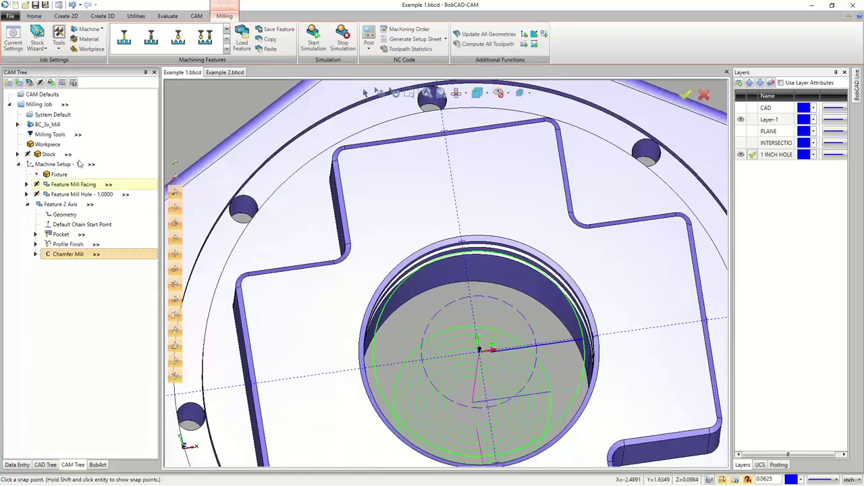
- Blank the toolpath of the 2 Axis feature
left_click(61, 204)
right_click(61, 203)
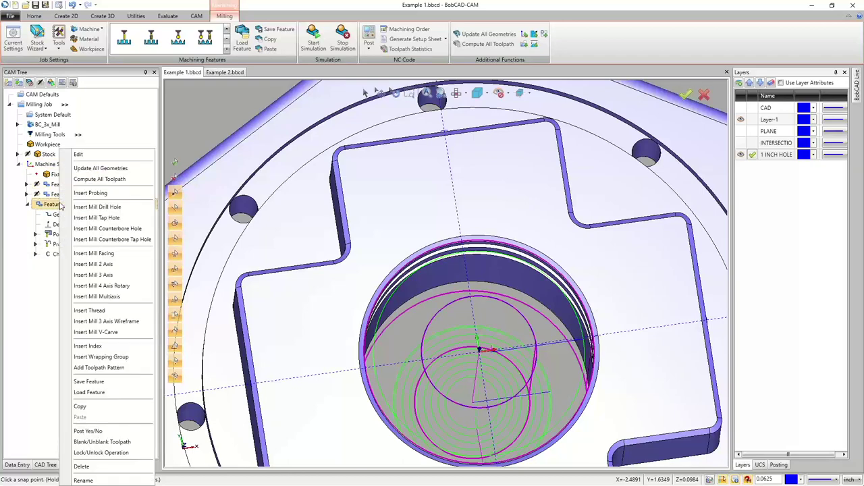
left_click(119, 442)
- Rename the 2 Axis feature as CENTER HOLE SIZE UP 2IN and collapse its entry in the CAM tree
right_click(76, 207)
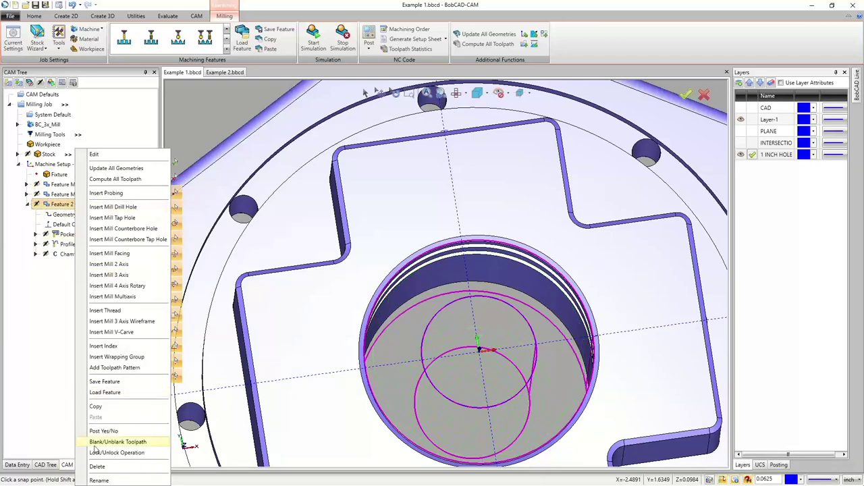
left_click(99, 480)
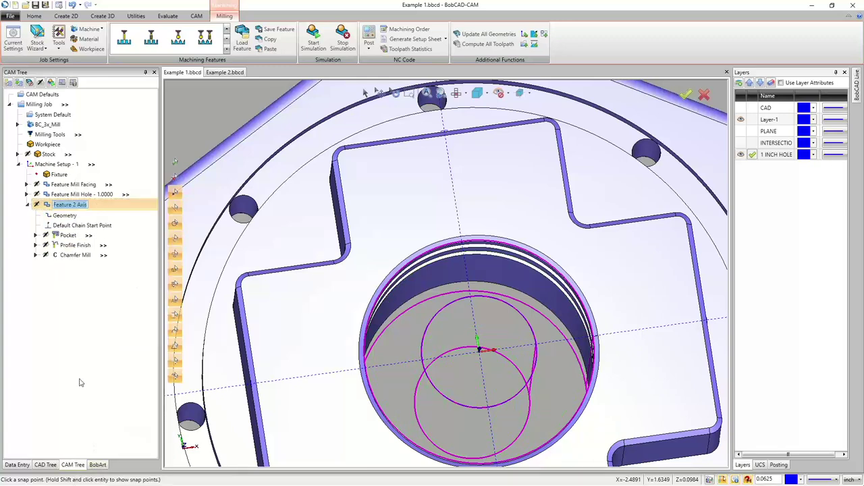
type("CENTER HOLE SIZE UP")
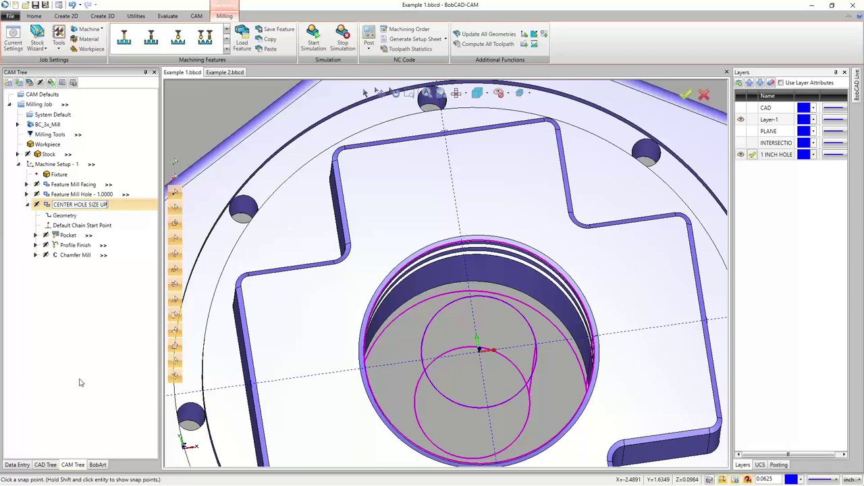
type(" 2IN")
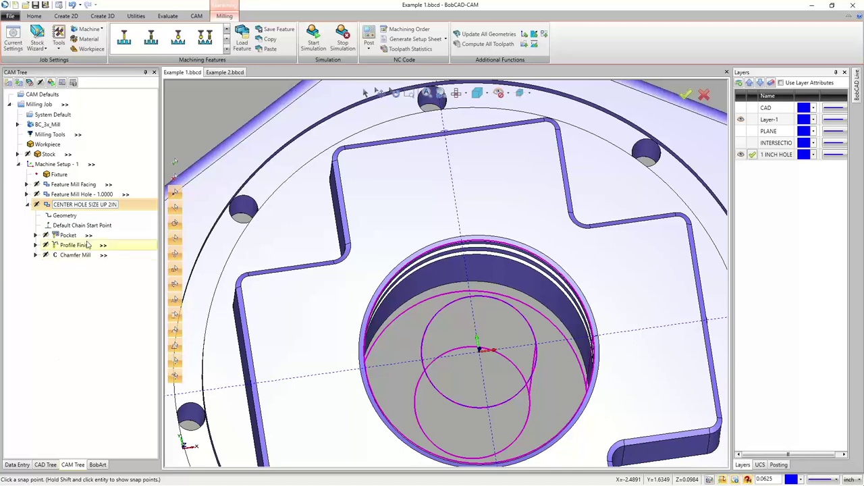
left_click(26, 205)
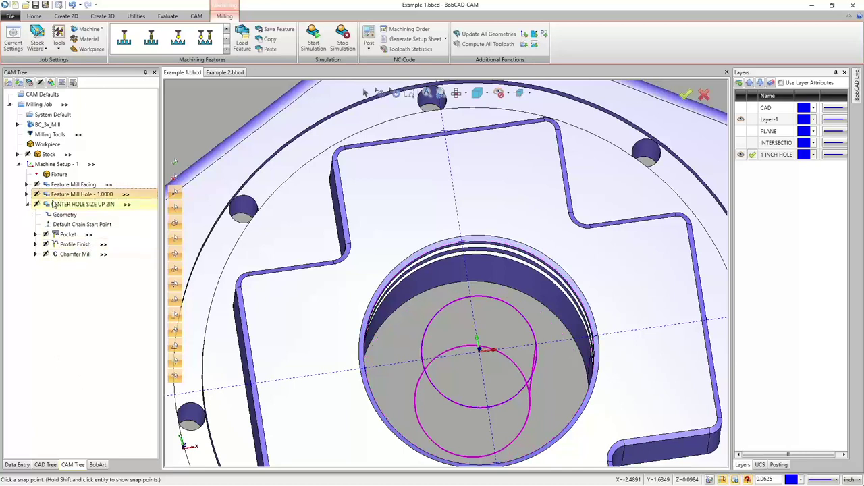
left_click(26, 204)
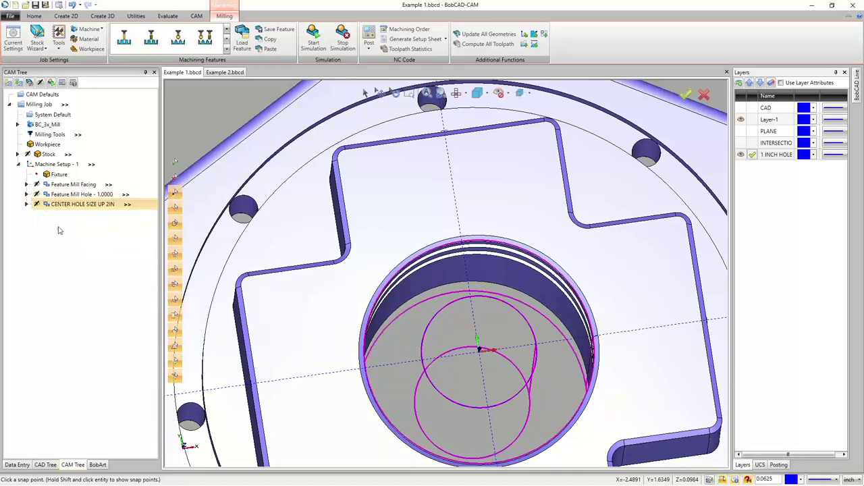
left_click(27, 205)
left_click(27, 205)
scroll(503, 263, "down", 10)
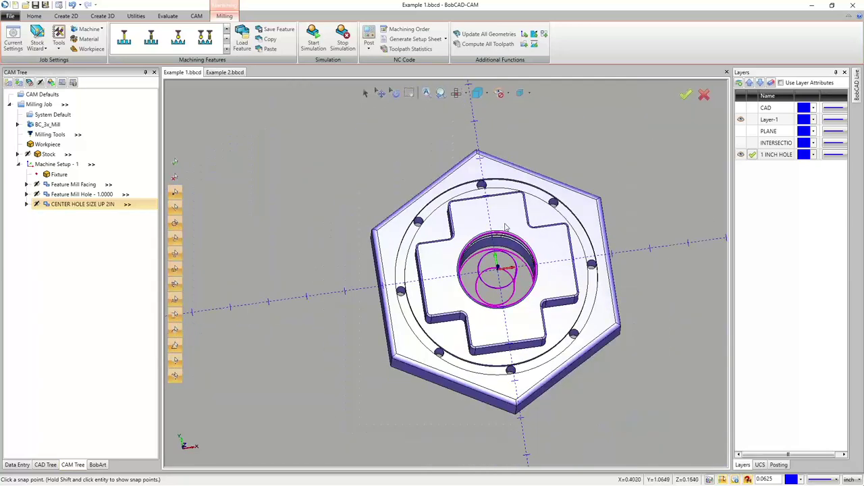
middle_click_drag(598, 289, 438, 280)
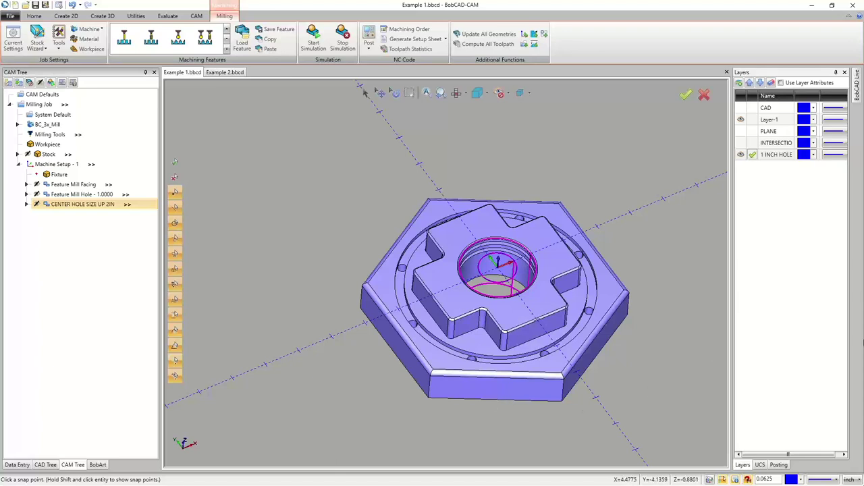
- Add a new layer and name it STOCK
right_click(764, 188)
left_click(782, 191)
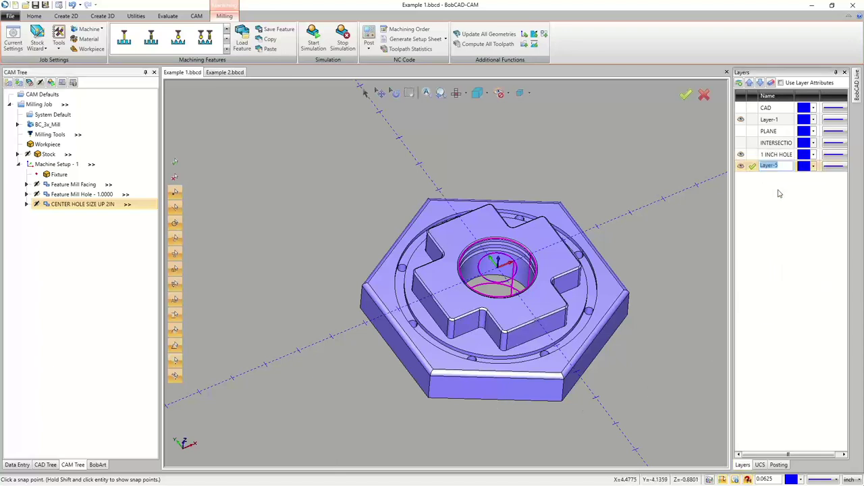
type("STOCK")
left_click(754, 170)
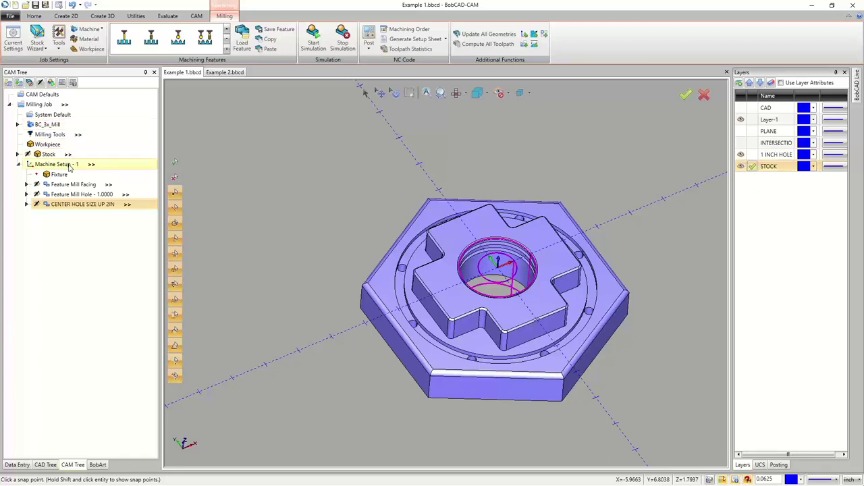
- Edit Machine Setup - 1 to keep the stock's bounding geometry on the STOCK layer
right_click(73, 169)
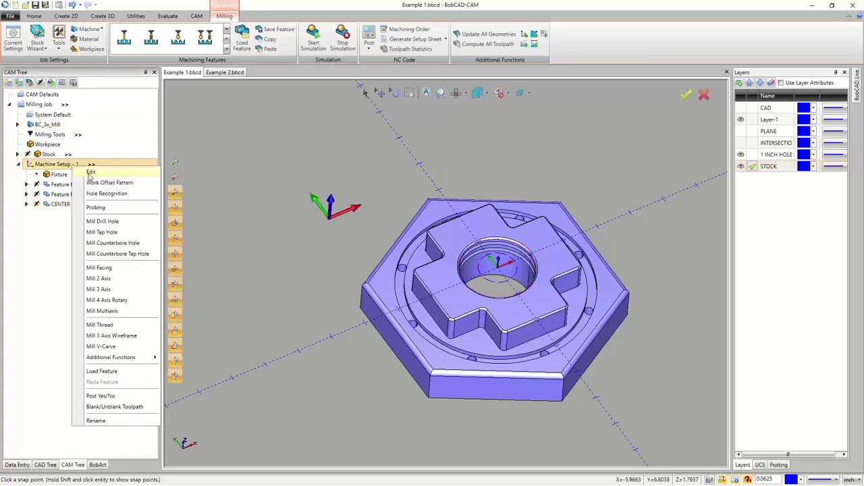
left_click(90, 173)
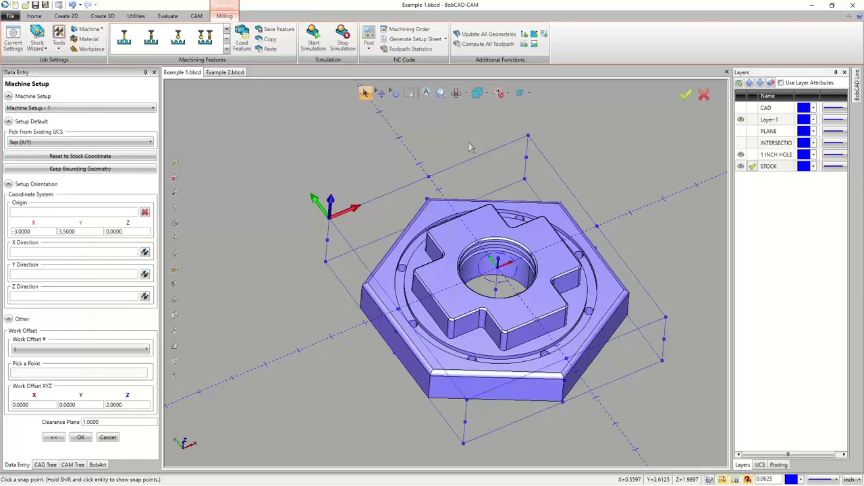
left_click(116, 168)
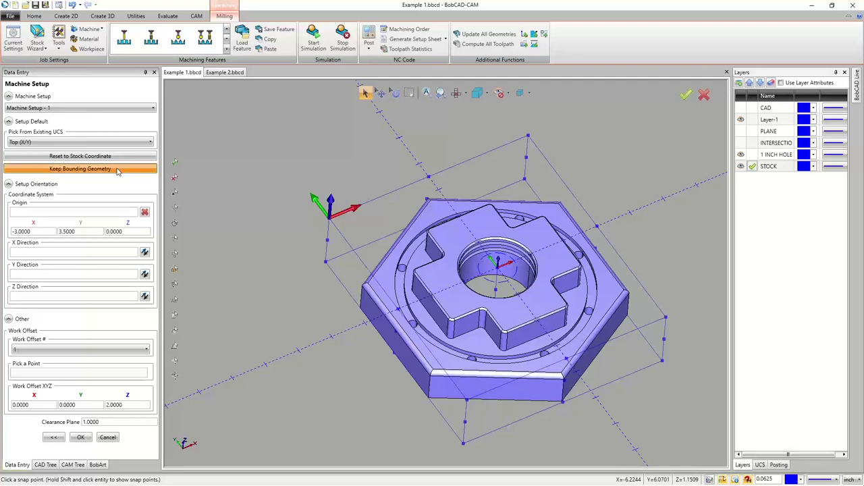
left_click(80, 437)
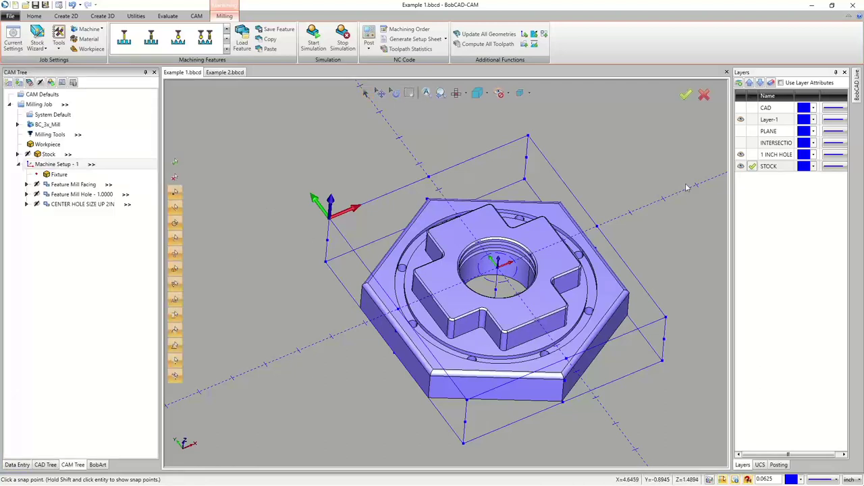
- Hide the 1 INCH HOLE layer and Layer-1, leaving only the stock wireframe in view
left_click(742, 159)
left_click(741, 120)
left_click(740, 120)
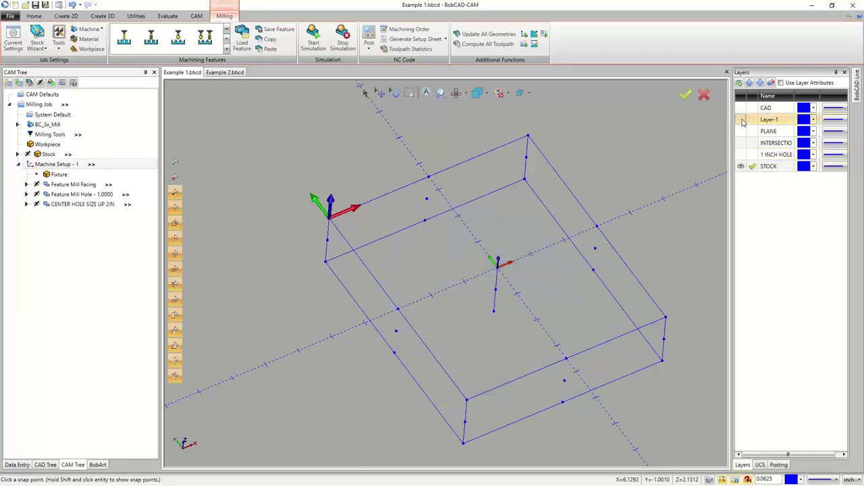
- Delete all of the stock's bounding lines and points except the four edges of the top rectangle
right_click(380, 152)
left_click(380, 153)
middle_click_drag(435, 280, 464, 265)
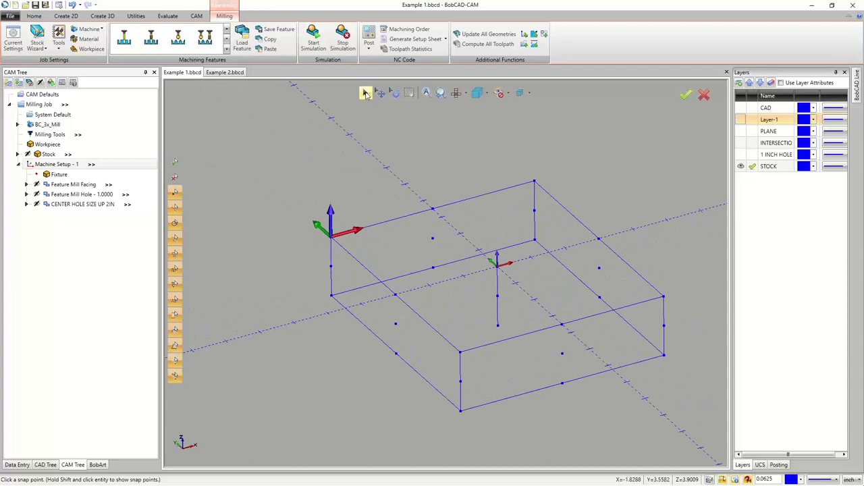
left_click(365, 93)
left_click(397, 225)
left_click(366, 268)
left_click(572, 324)
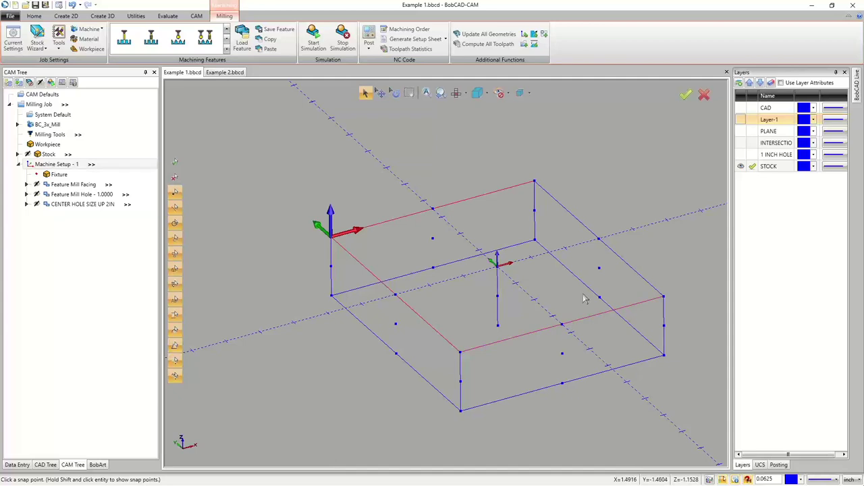
left_click(554, 197)
scroll(480, 295, "down", 3)
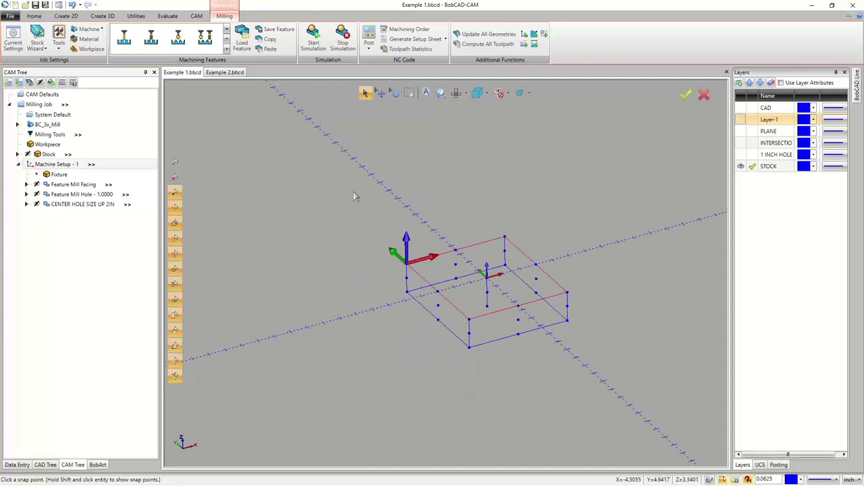
left_click_drag(307, 145, 634, 395)
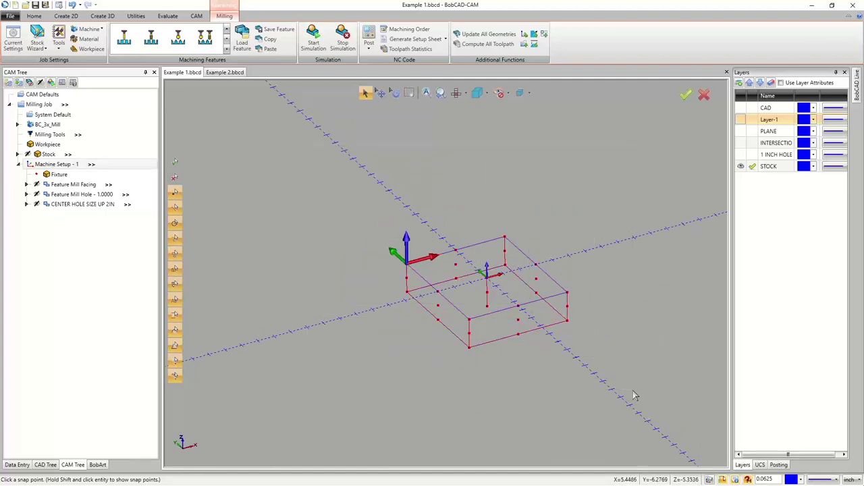
key("Delete")
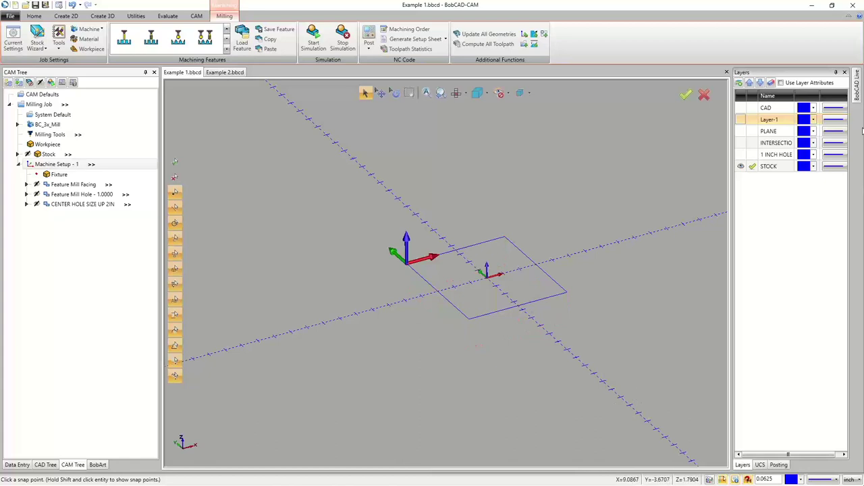
- Highlight the stock to compare its solid block with the remaining rectangle, and clear the highlight
left_click(49, 154)
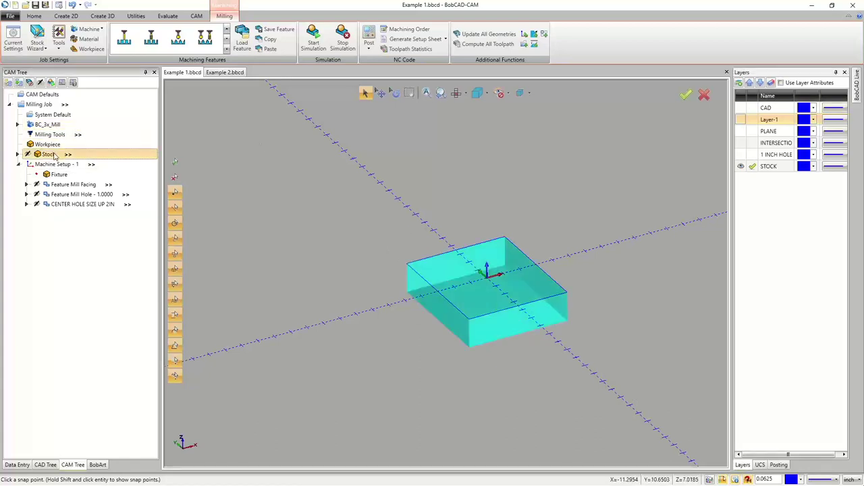
scroll(454, 292, "up", 2)
scroll(454, 289, "up", 1)
scroll(454, 288, "down", 1)
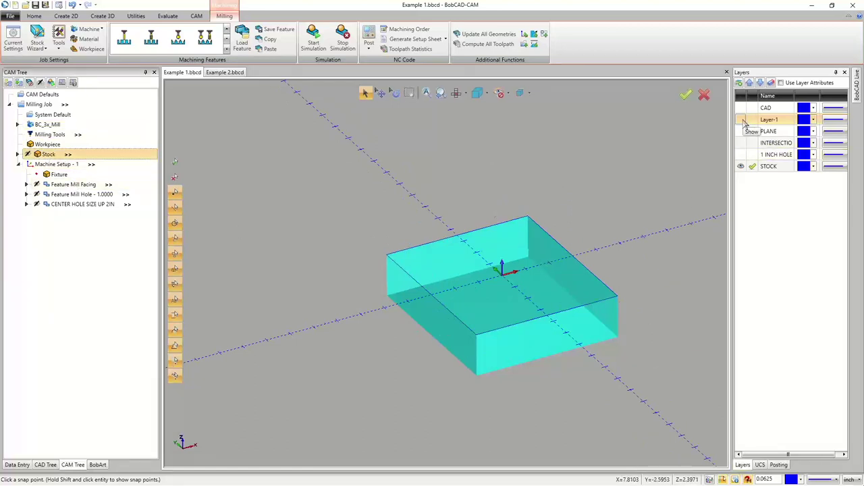
left_click(52, 137)
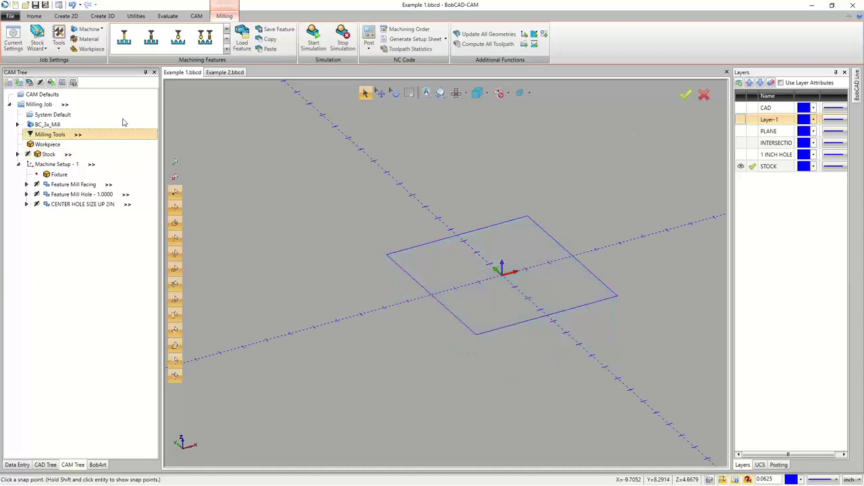
- Change the line style of the four edges of the stock rectangle to the long-dashed style
right_click(329, 123)
left_click(353, 139)
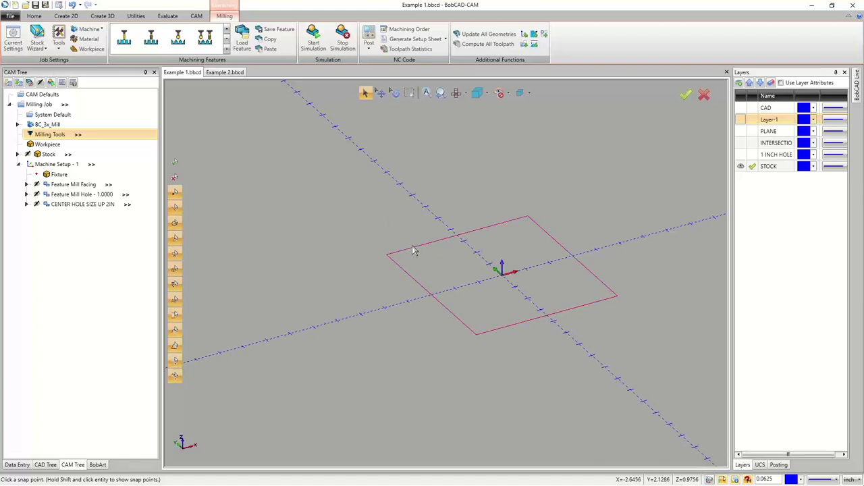
scroll(506, 277, "up", 2)
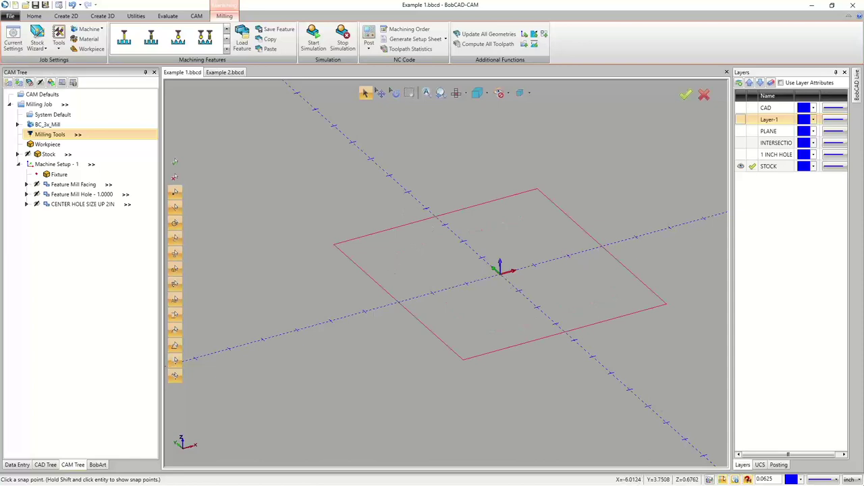
right_click(364, 206)
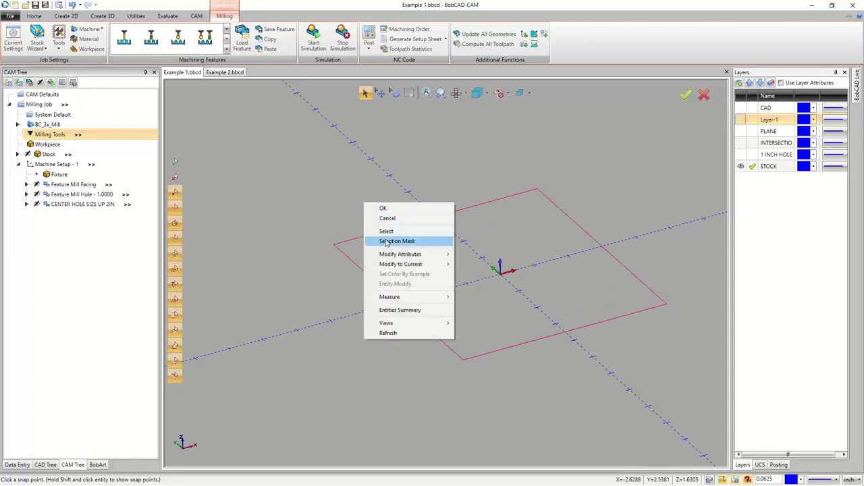
mouse_move(396, 259)
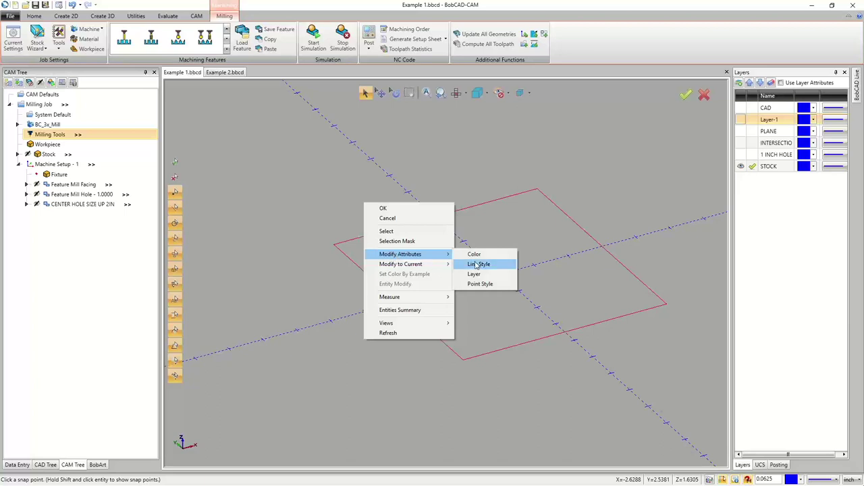
left_click(477, 264)
left_click(428, 225)
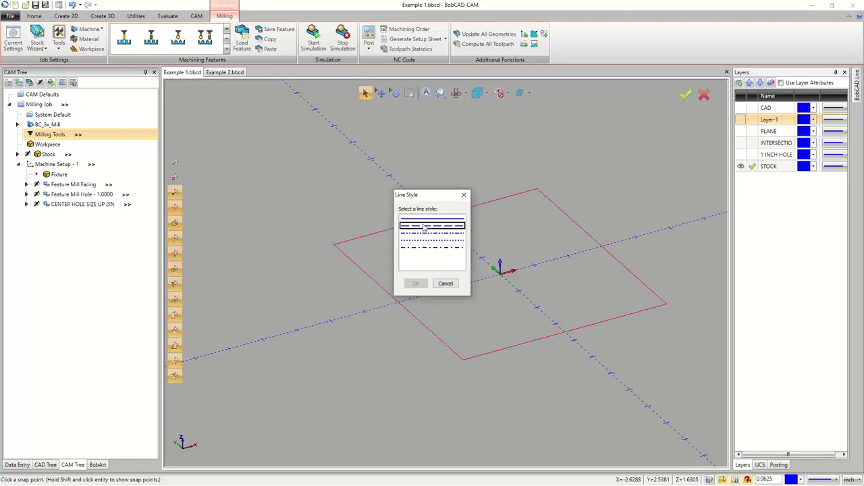
left_click(416, 282)
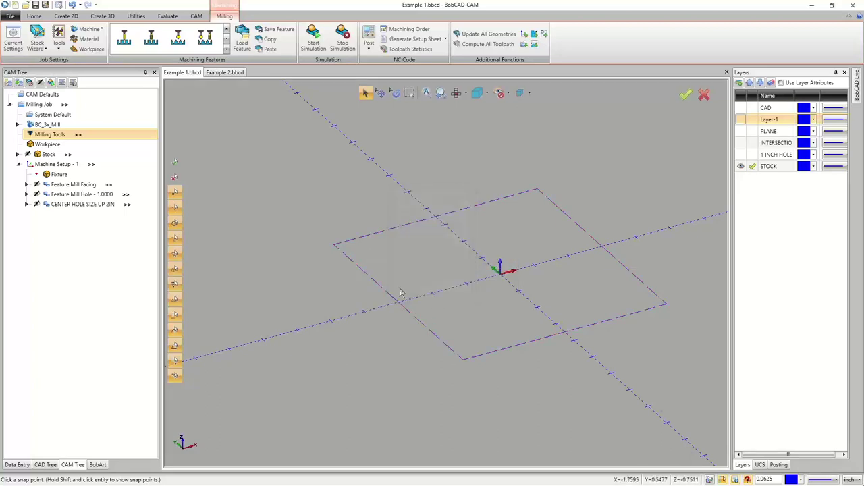
- Show Layer-1, make it the active layer and rename it SOLID
left_click(740, 119)
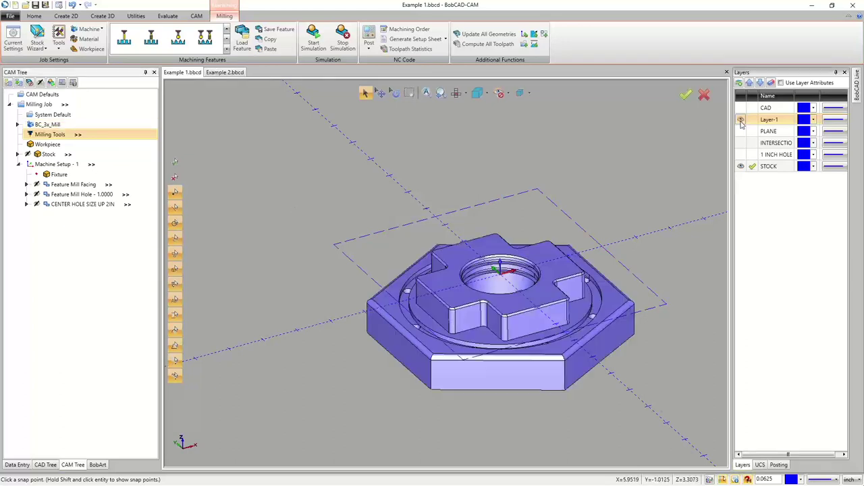
left_click(752, 120)
left_click(772, 123)
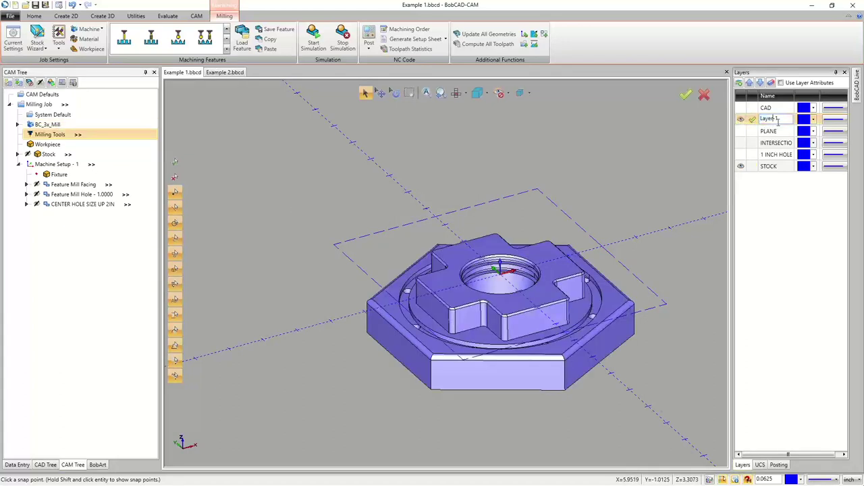
type("SOLID")
- Hide the contents of both the SOLID and STOCK layers and make SOLID the active layer
left_click(752, 166)
left_click(741, 162)
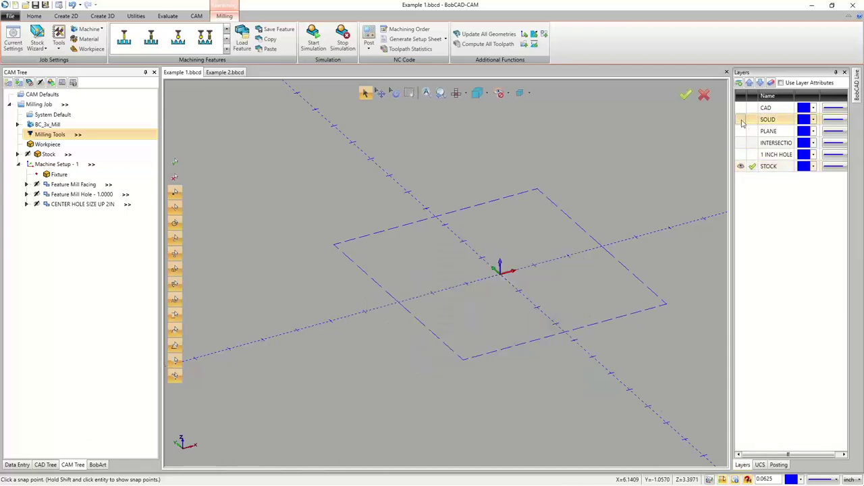
left_click(742, 166)
left_click(752, 119)
- Try to delete the CAD layer
right_click(773, 109)
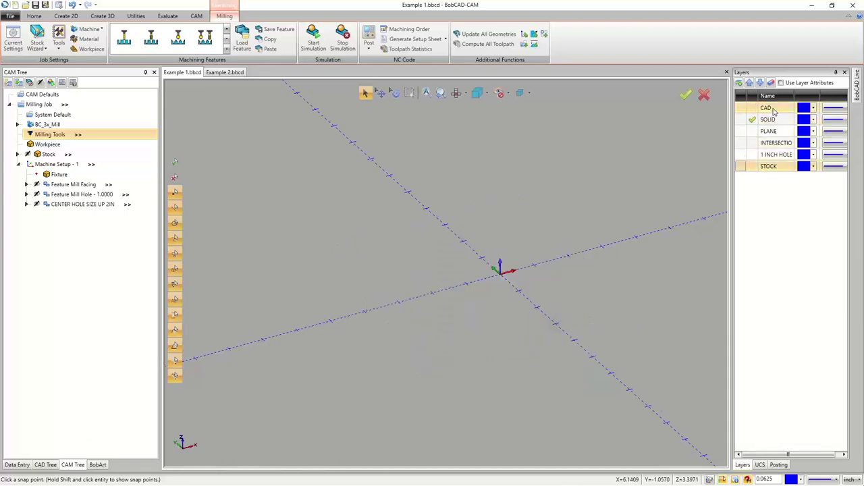
left_click(802, 229)
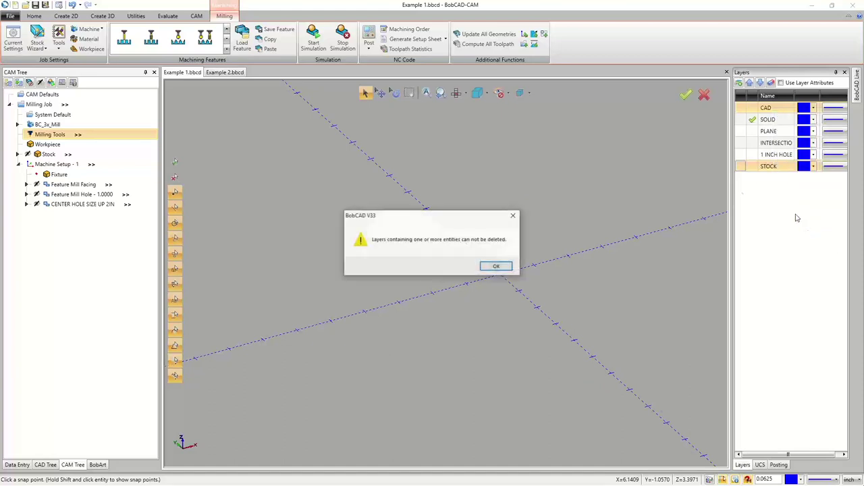
left_click(493, 266)
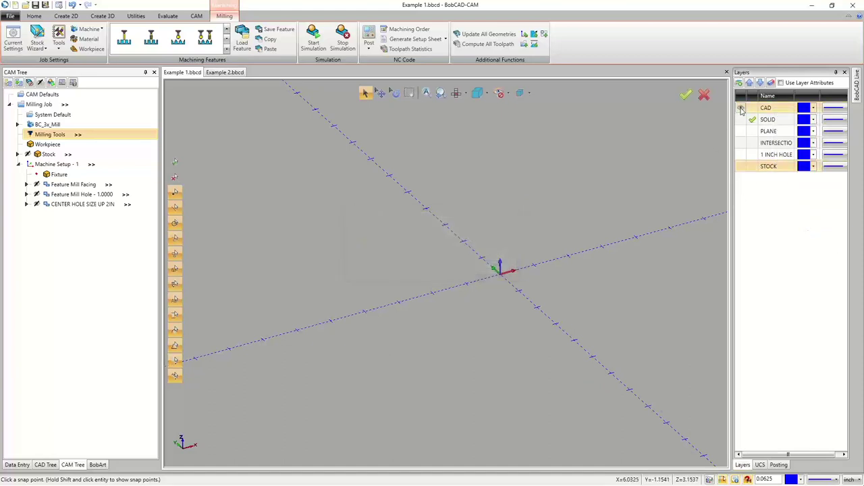
- Activate the CAD layer and box-select the whole workspace to check for entities on it
left_click(752, 108)
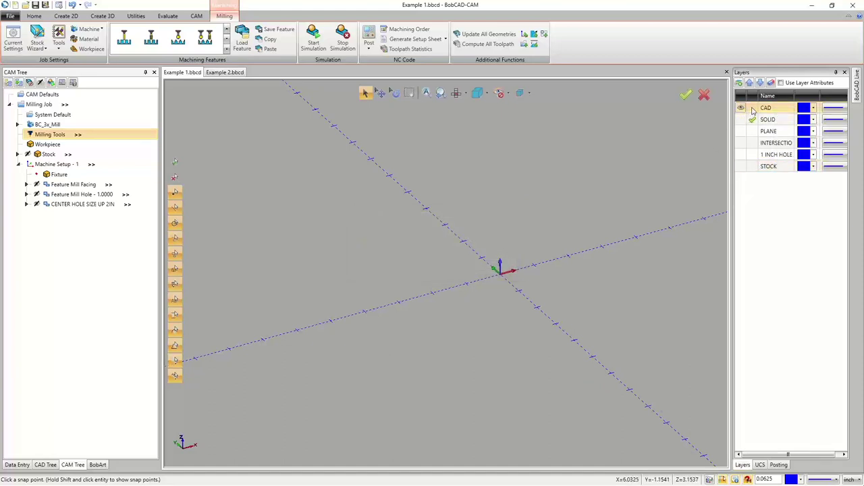
scroll(442, 180, "down", 5)
right_click(402, 115)
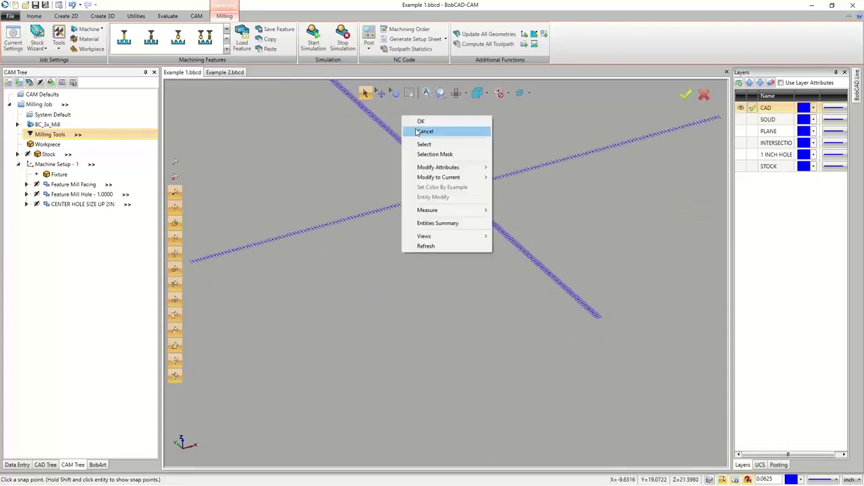
left_click(418, 133)
scroll(413, 183, "down", 5)
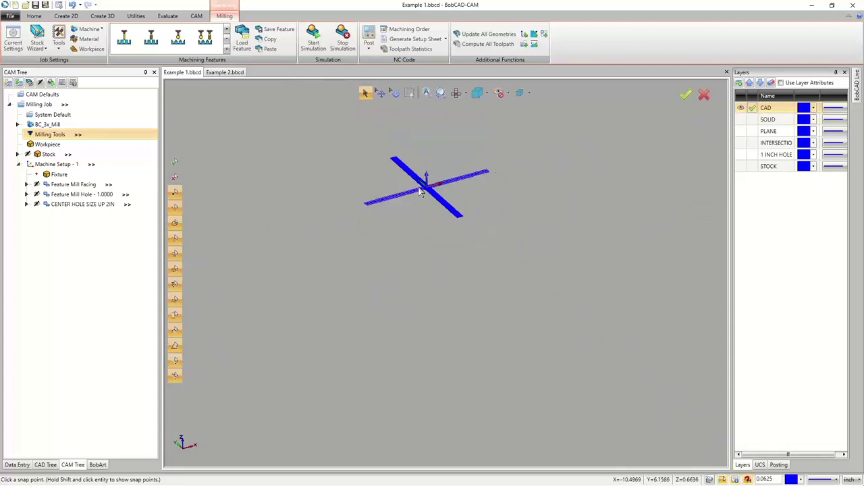
left_click_drag(282, 120, 627, 373)
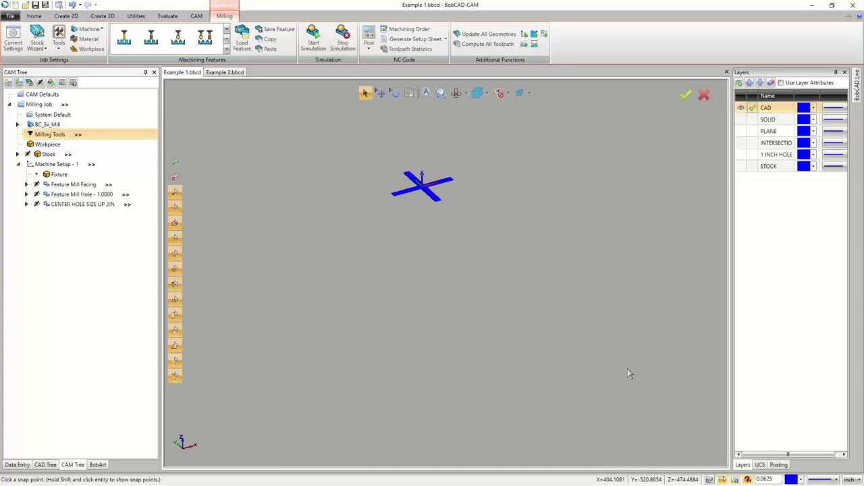
- Try once more to delete the CAD layer while it is the active layer
right_click(775, 109)
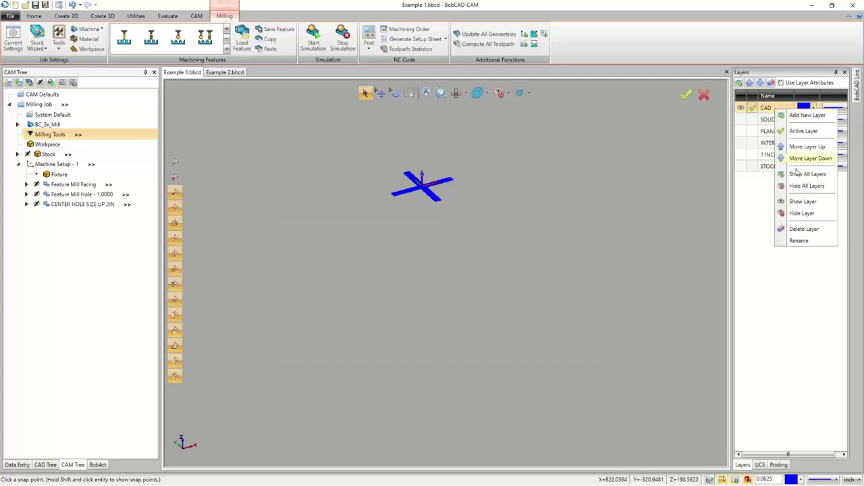
left_click(803, 229)
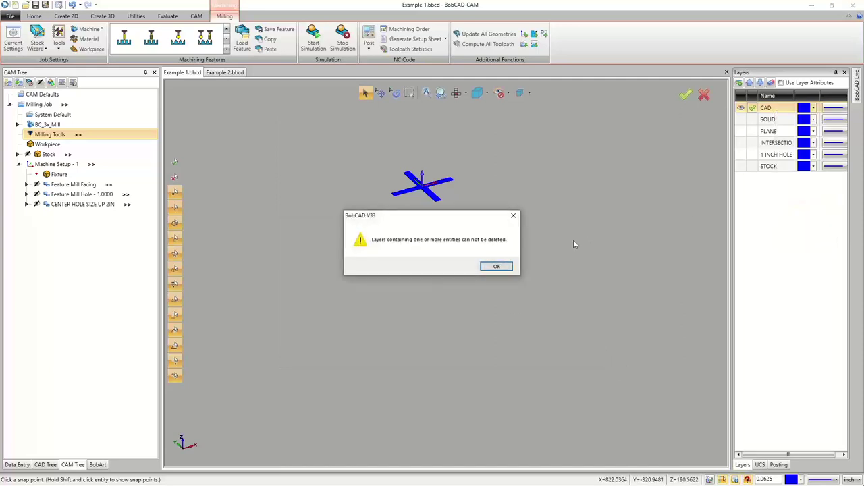
left_click(501, 266)
- Make SOLID the active, visible layer again and return to the part
left_click(754, 121)
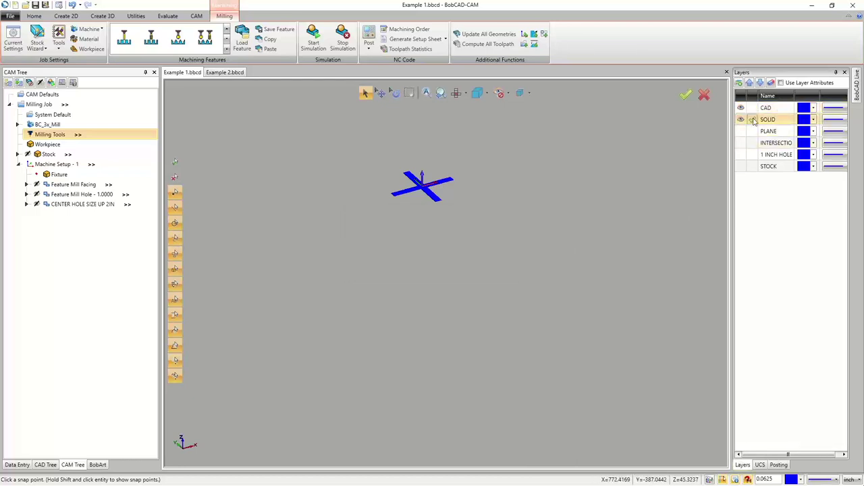
scroll(399, 183, "up", 5)
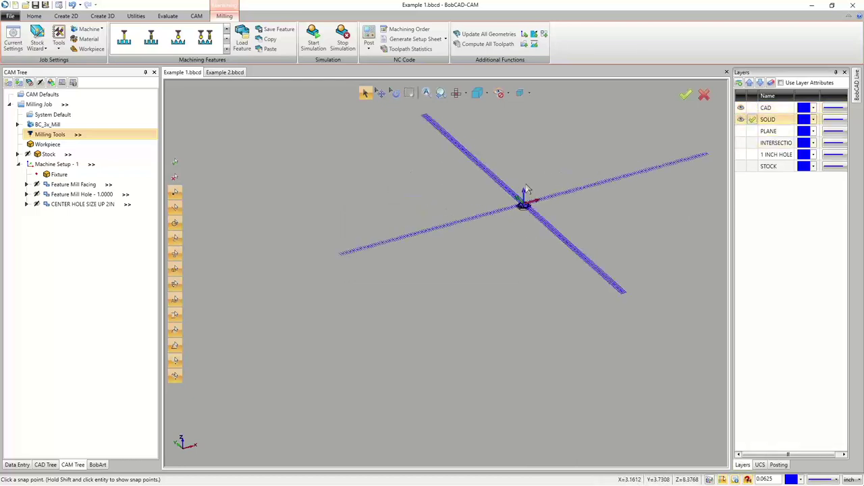
- Show the STOCK layer, rename it STOCK OPEN POCKET and make it the active layer
scroll(526, 189, "up", 10)
scroll(594, 202, "down", 5)
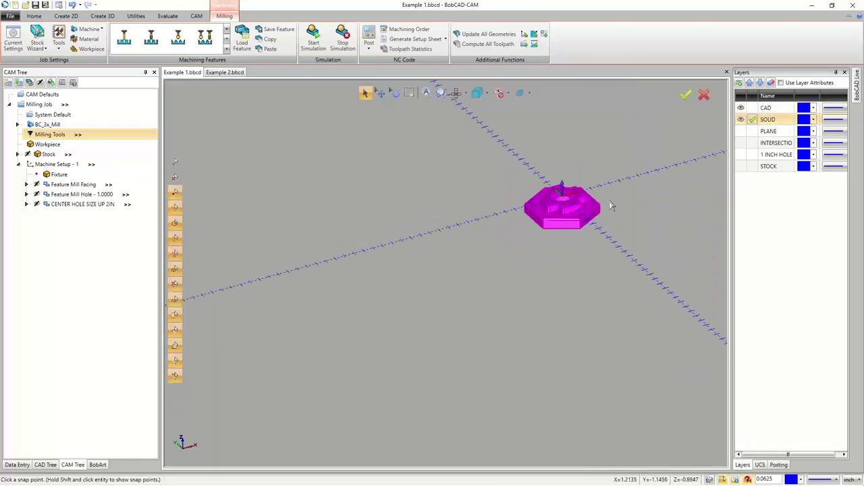
scroll(609, 206, "up", 5)
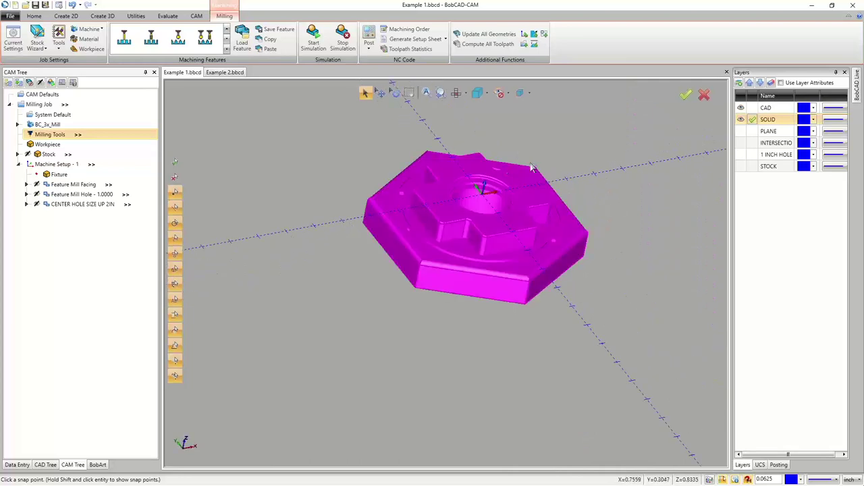
left_click(742, 166)
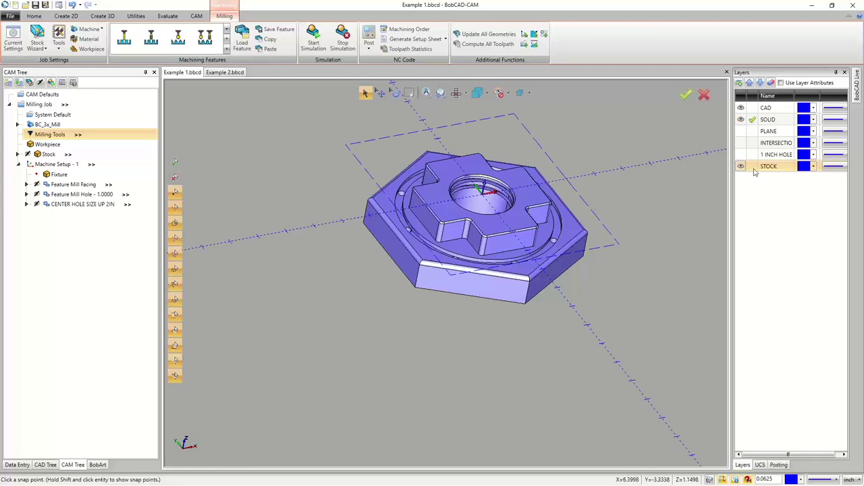
double_click(776, 166)
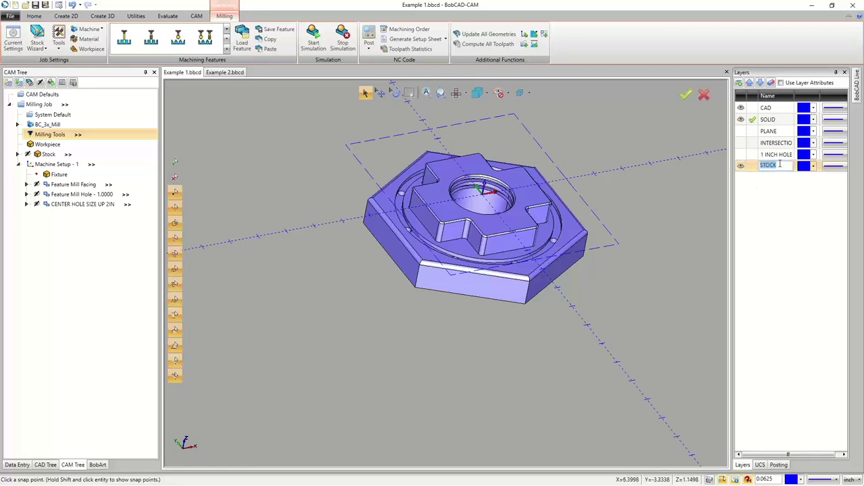
left_click(780, 165)
type("OPEN POCKET")
left_click(752, 166)
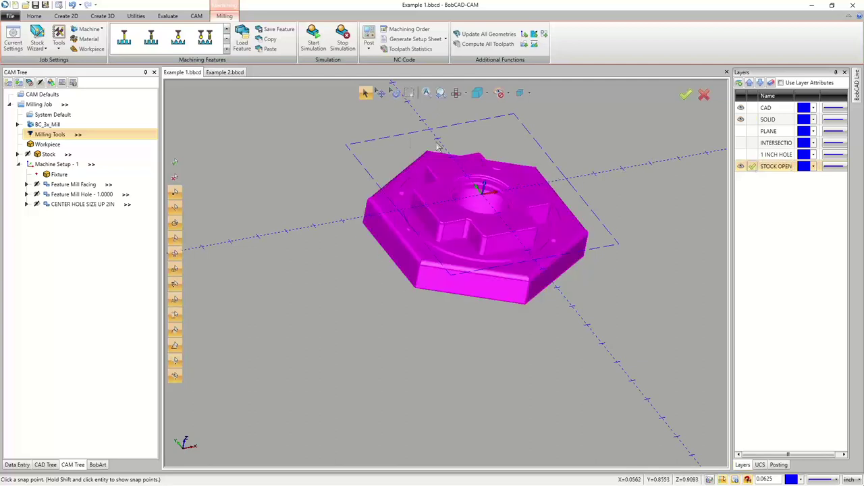
- Extract the edges of the flat face around the raised cross-shaped boss, projecting them to the Z plane at 0.0000
left_click(66, 16)
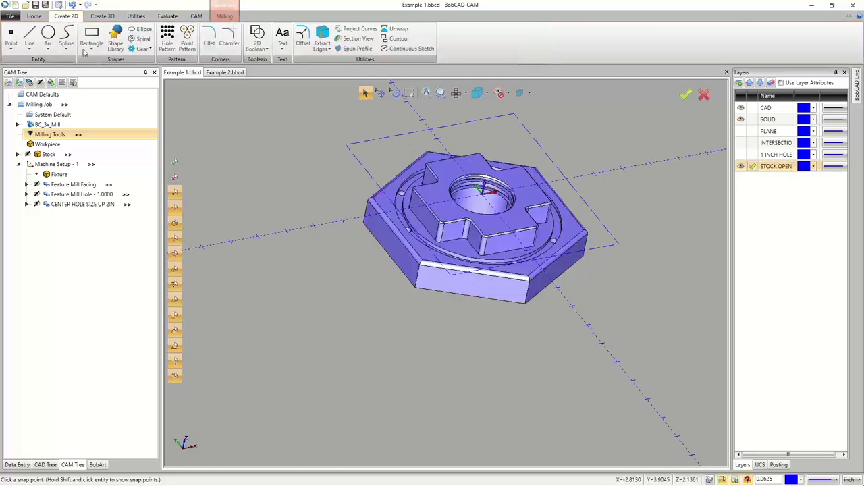
left_click(320, 35)
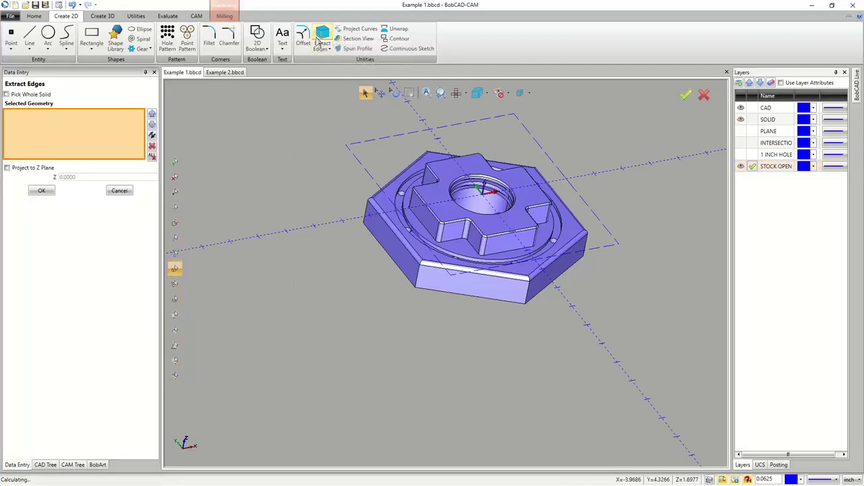
left_click(7, 166)
left_click(90, 176)
left_click_drag(90, 176, 41, 178)
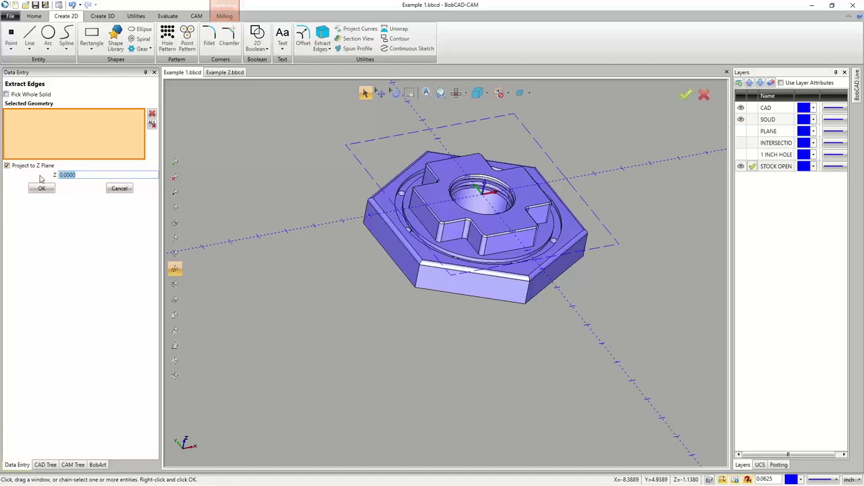
left_click(445, 250)
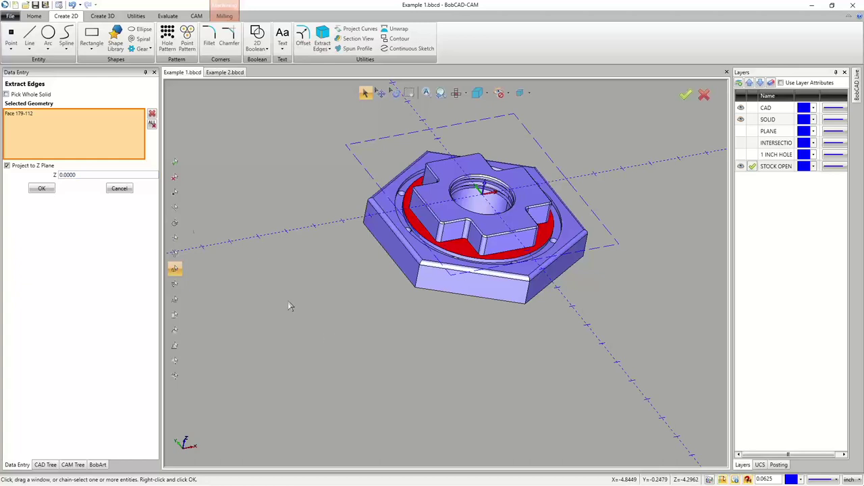
left_click(41, 188)
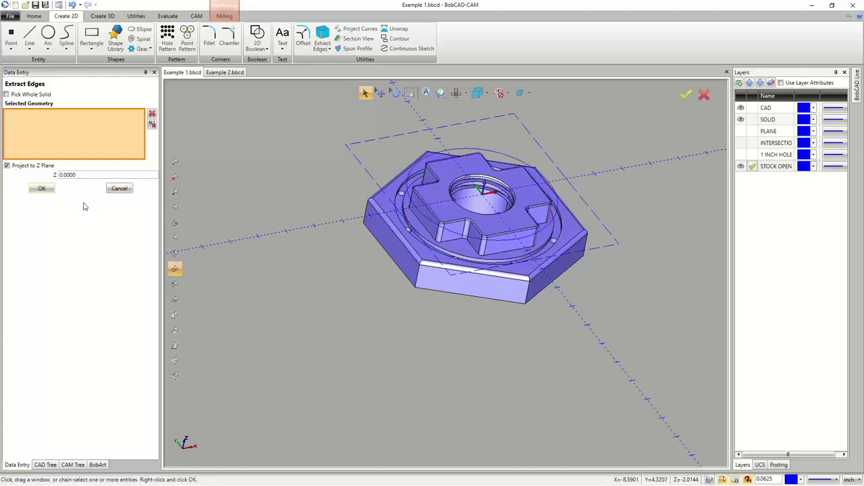
left_click(119, 189)
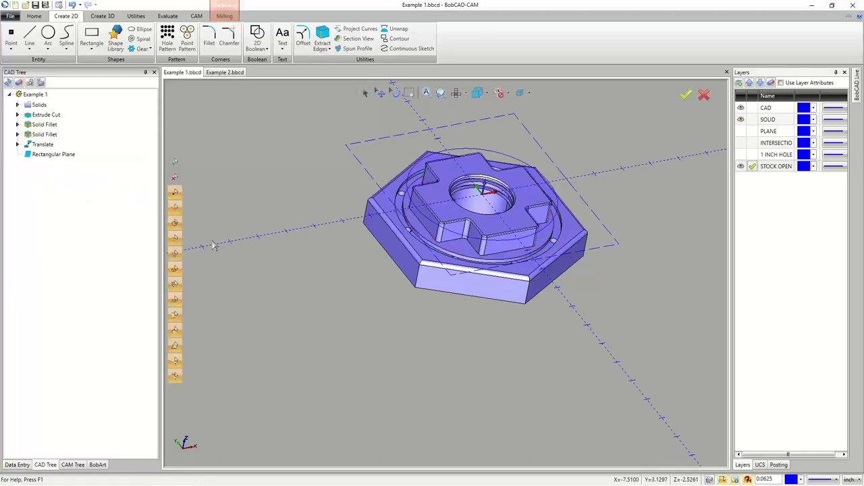
- Hide the SOLID layer and delete the extracted circle around the cross-shaped profile
left_click(741, 119)
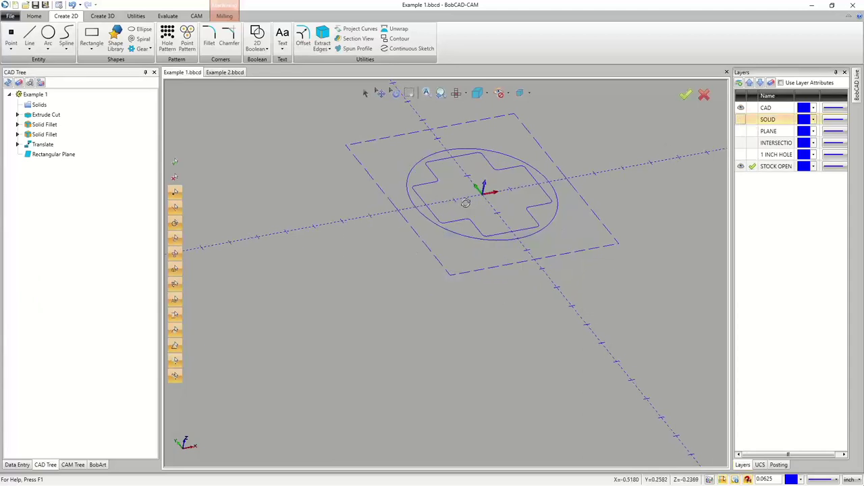
middle_click_drag(465, 204, 455, 202)
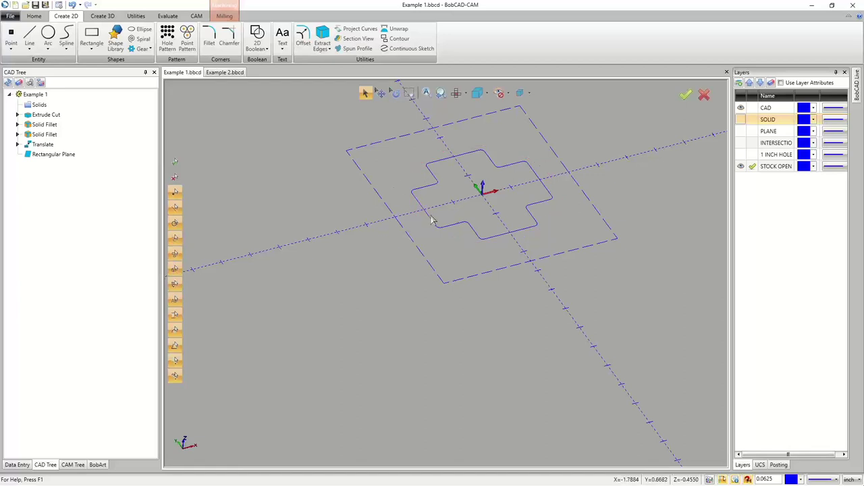
middle_click_drag(405, 190, 460, 221)
scroll(460, 222, "up", 2)
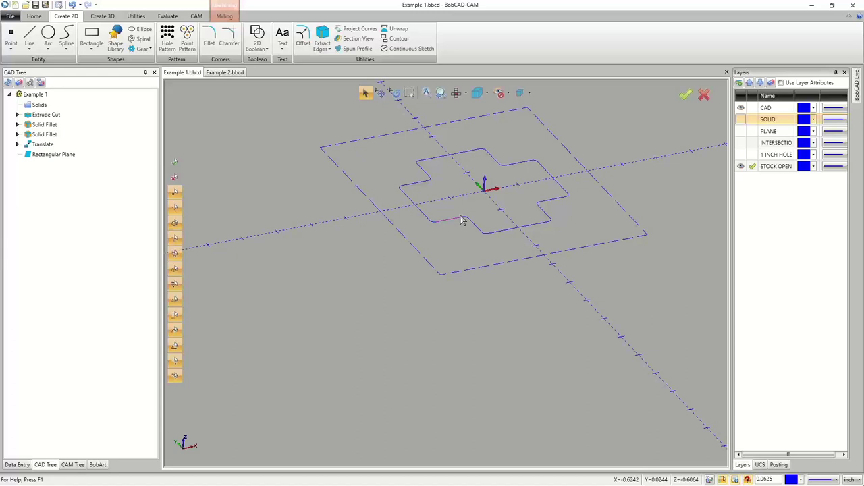
- Copy the CENTER HOLE SIZE UP 2IN feature and paste it into Machine Setup - 1, loading its top of feature and depth values
left_click(72, 464)
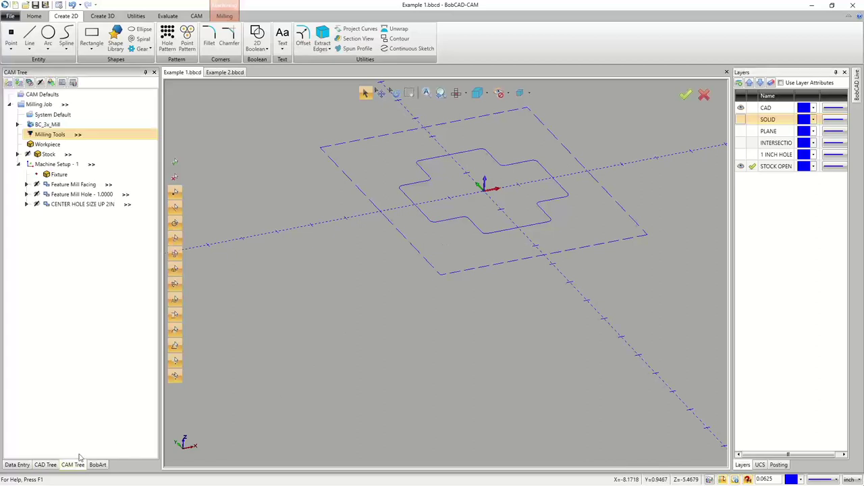
left_click(68, 206)
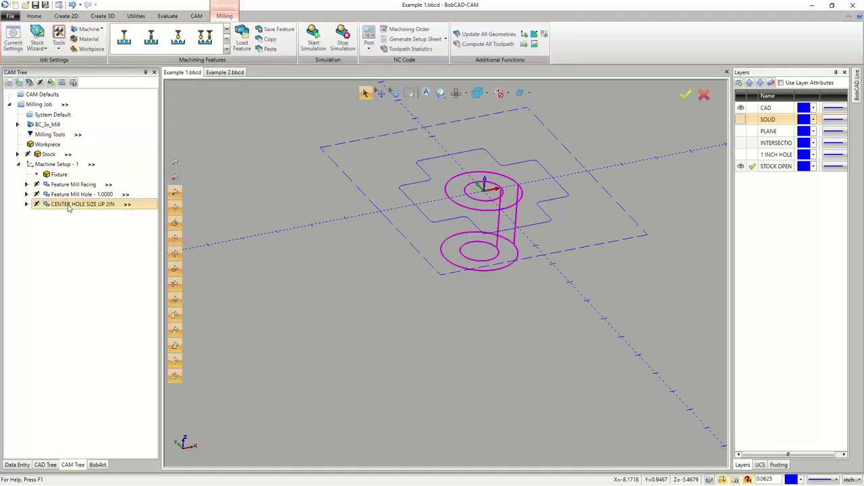
left_click(27, 205)
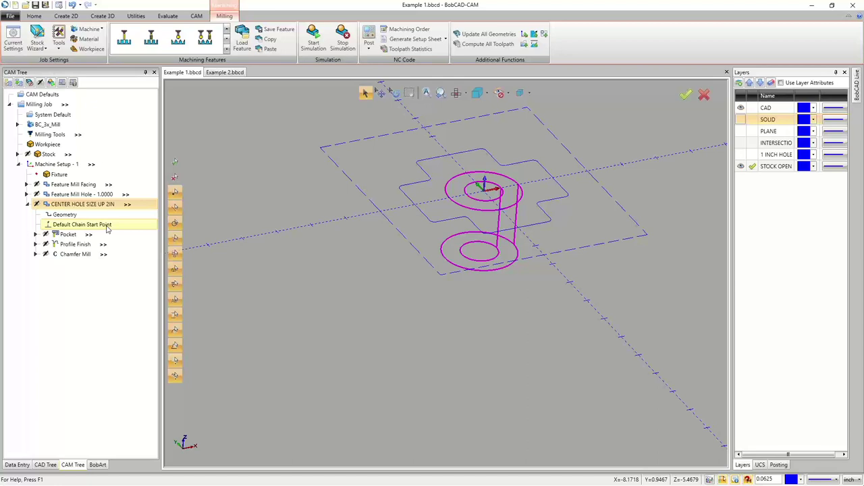
right_click(94, 205)
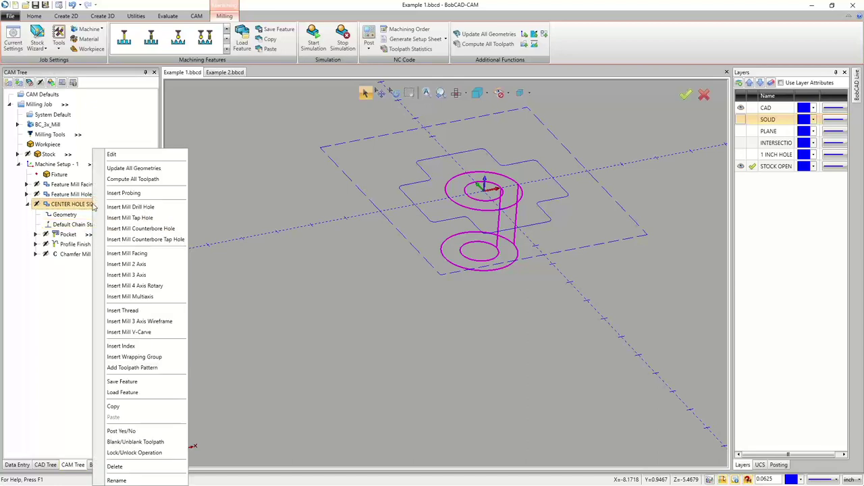
left_click(115, 407)
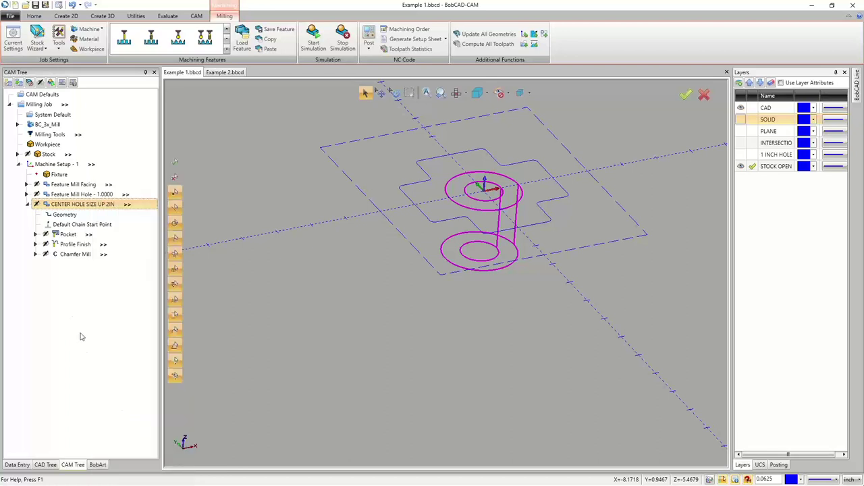
left_click(27, 205)
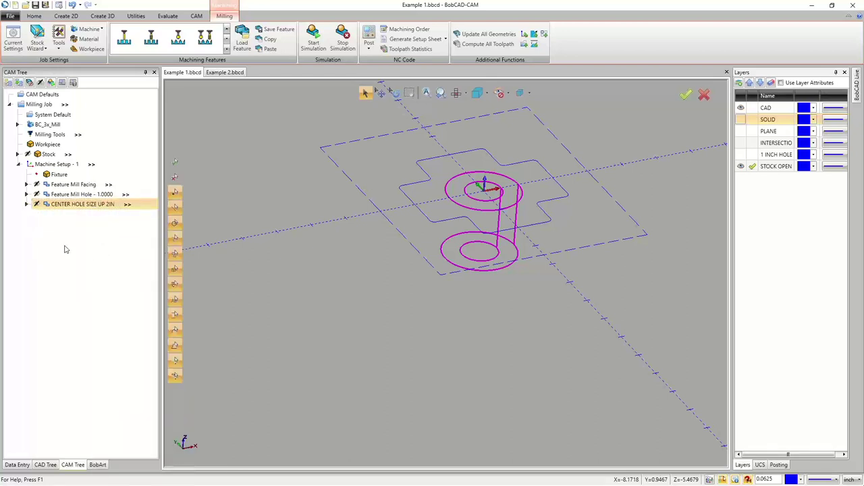
right_click(54, 166)
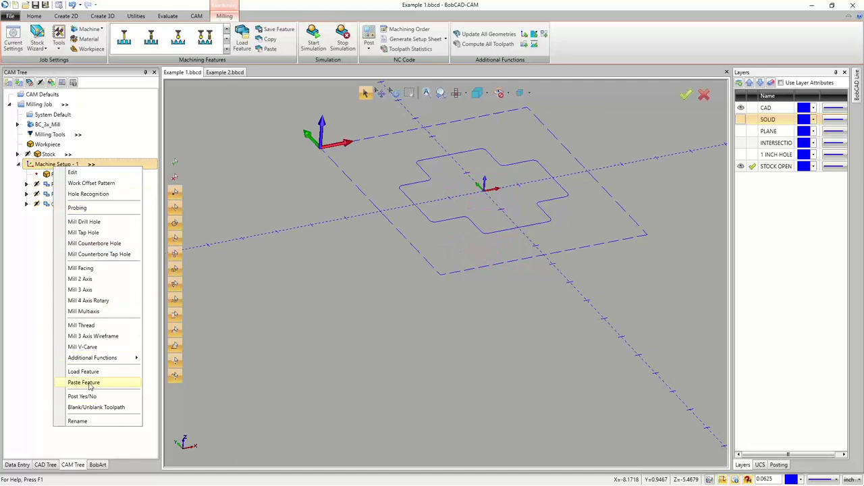
left_click(84, 383)
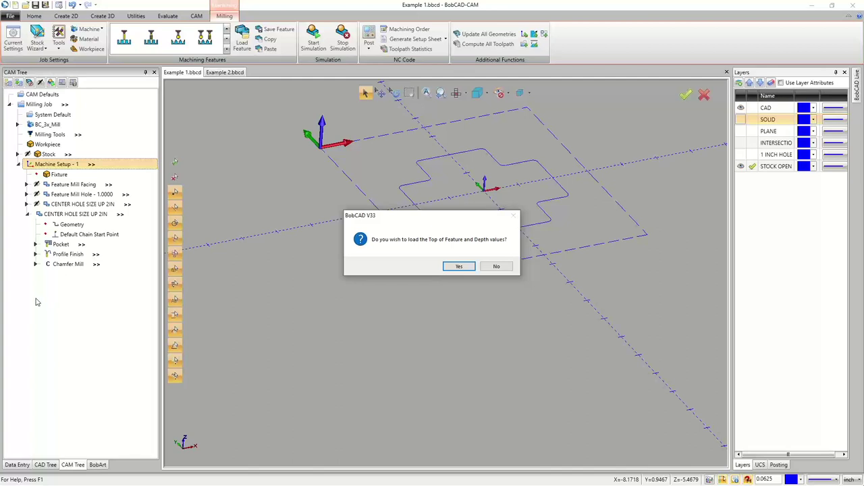
left_click(459, 266)
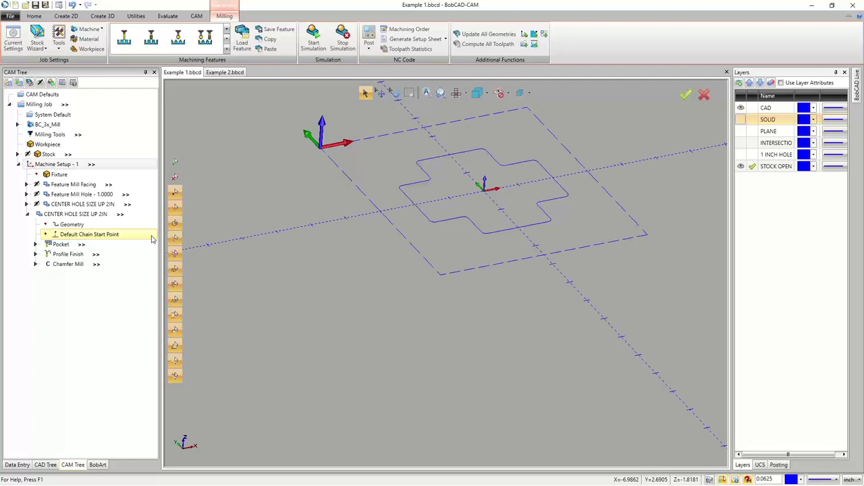
- Rename the pasted feature as STOCK OPEN POCKET
right_click(67, 214)
left_click(90, 480)
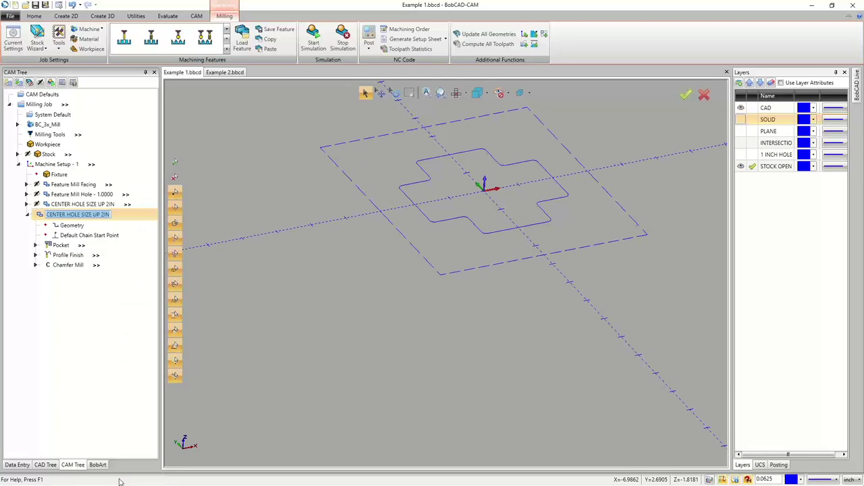
type("STOCK OPE")
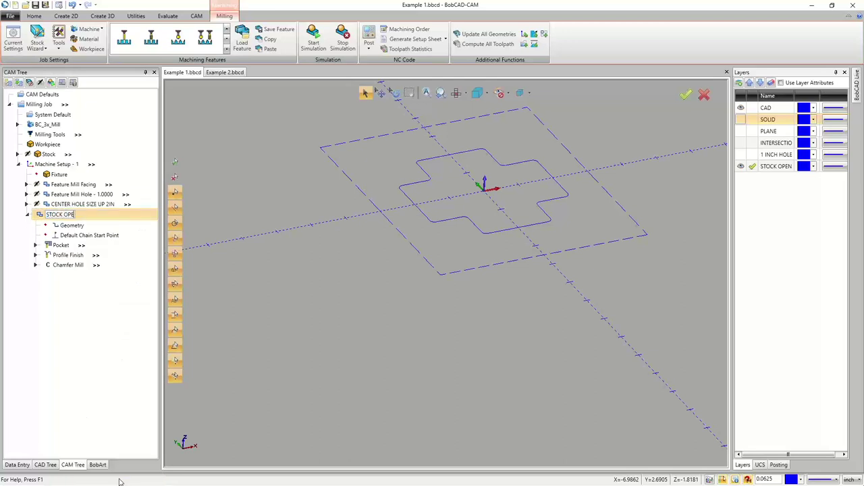
type("N POCKET")
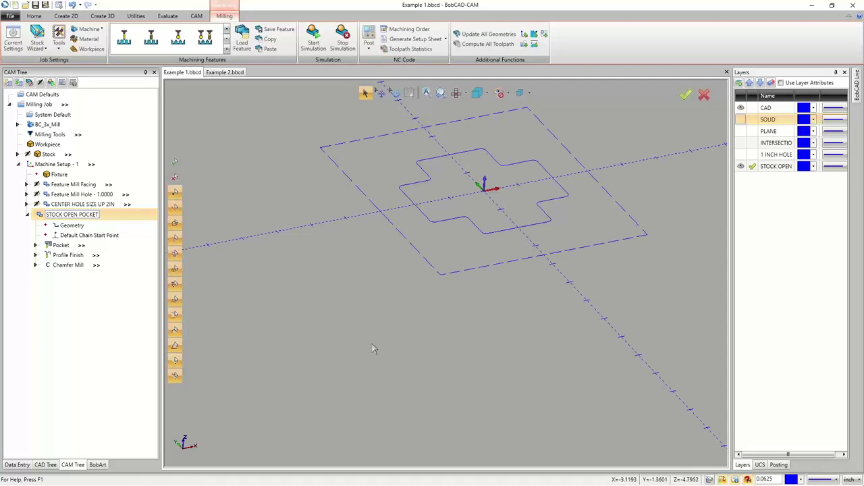
left_click(291, 315)
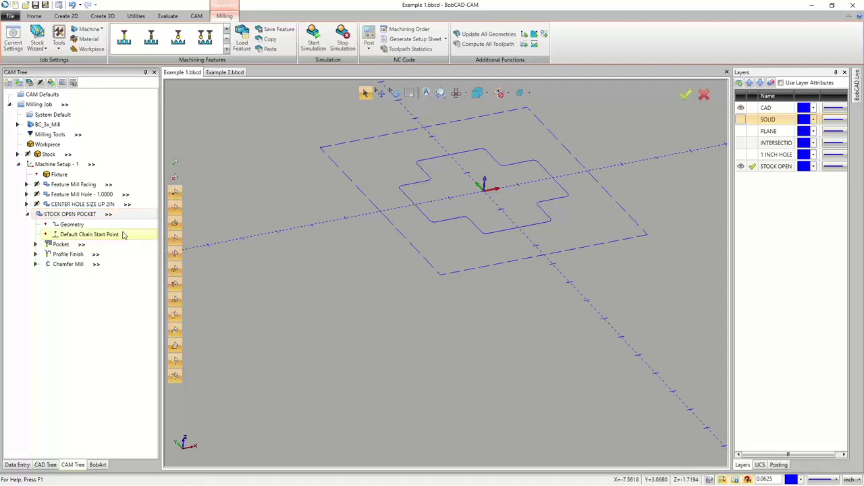
right_click(76, 226)
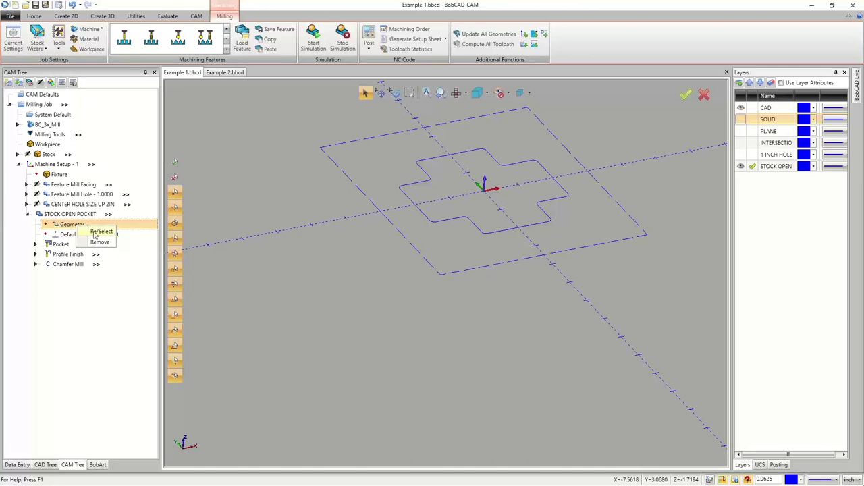
left_click(92, 296)
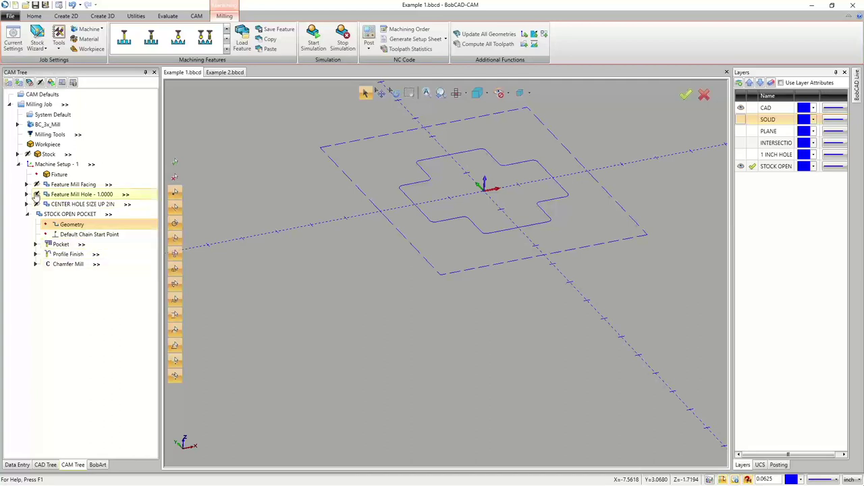
left_click(73, 185)
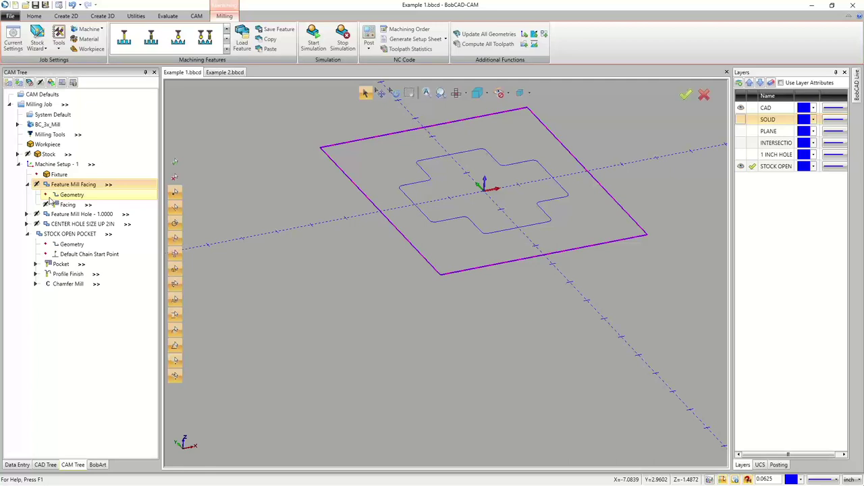
left_click(27, 185)
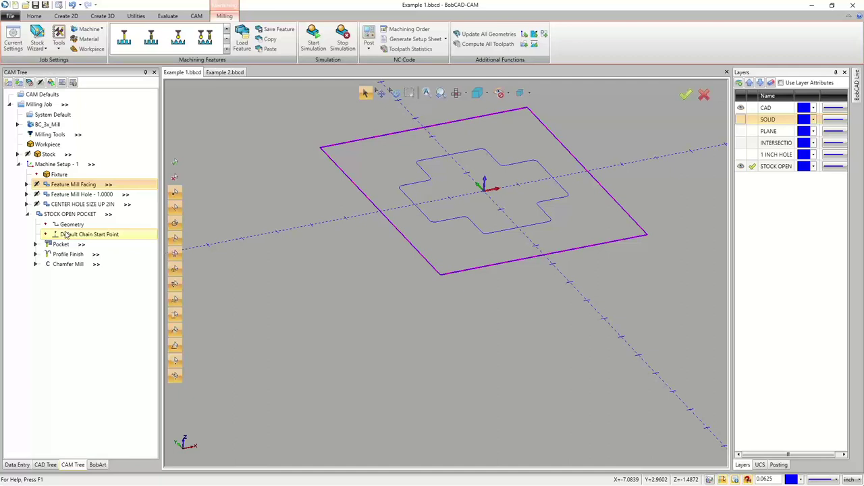
- Reselect the STOCK OPEN POCKET feature's geometry, picking the cross-shaped profile and the surrounding stock rectangle as chains
right_click(69, 225)
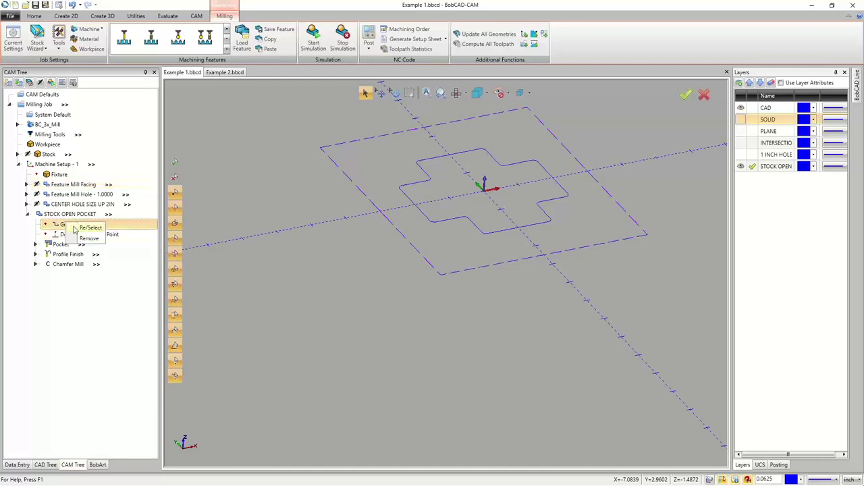
left_click(91, 228)
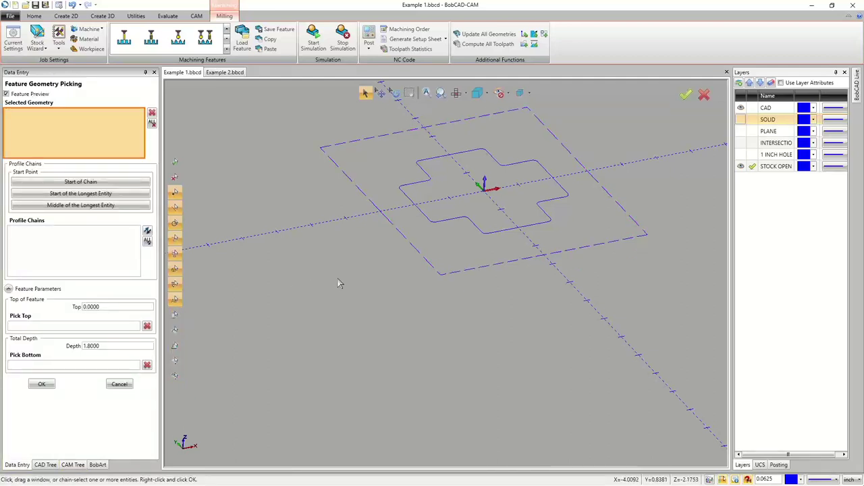
scroll(338, 280, "down", 2)
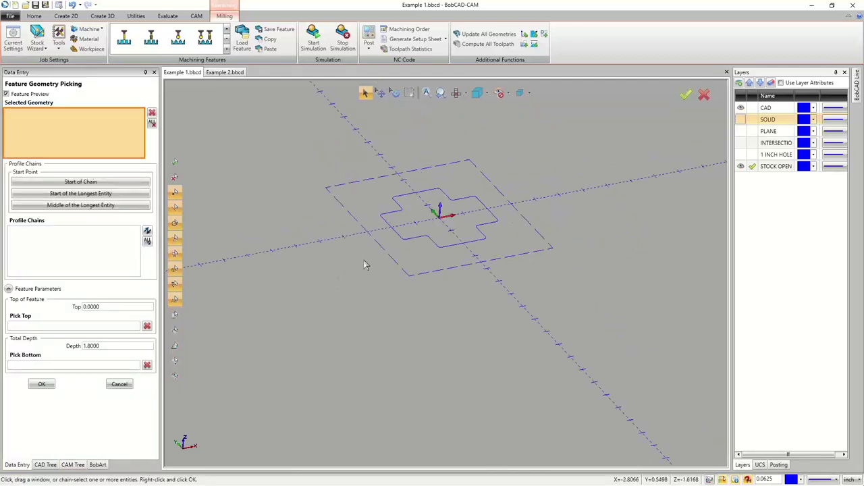
left_click(397, 238)
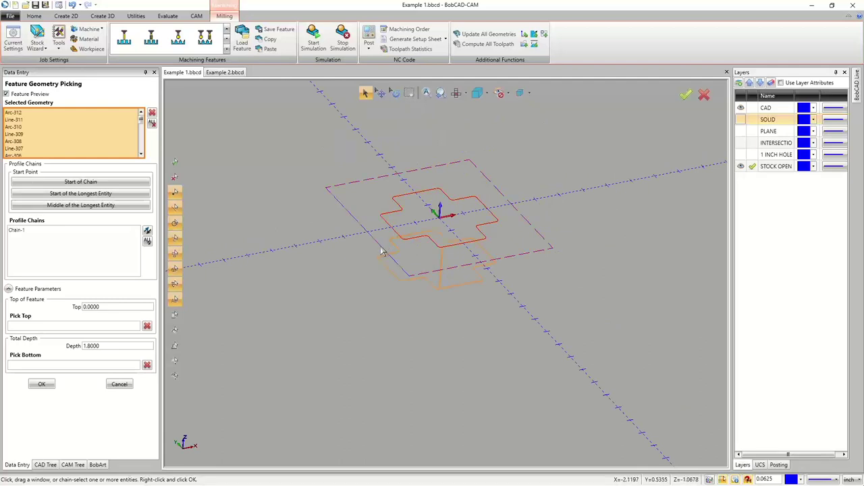
left_click(382, 252)
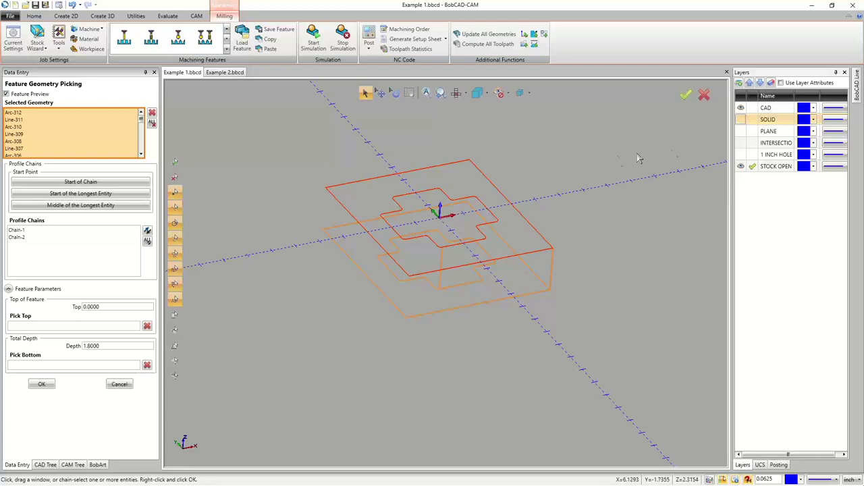
- Show the SOLID layer and set the pocket's total depth to 0.7500 by picking the bottom edge of the cross-shaped boss
left_click(741, 120)
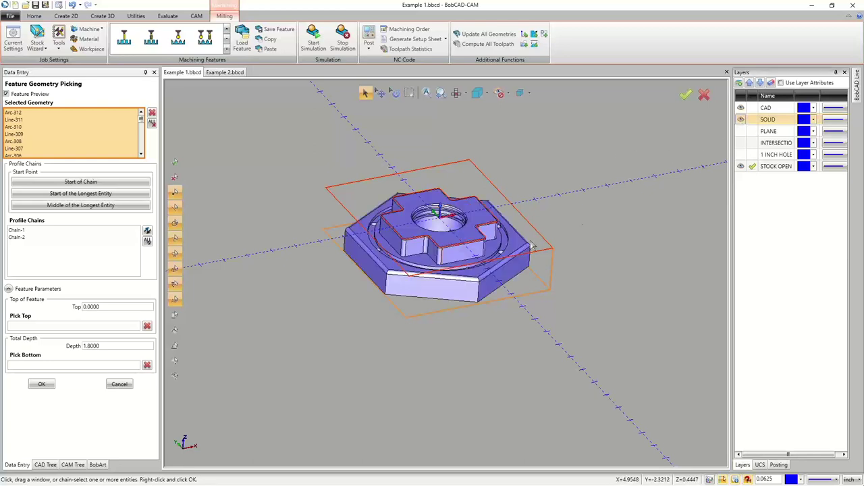
left_click(102, 307)
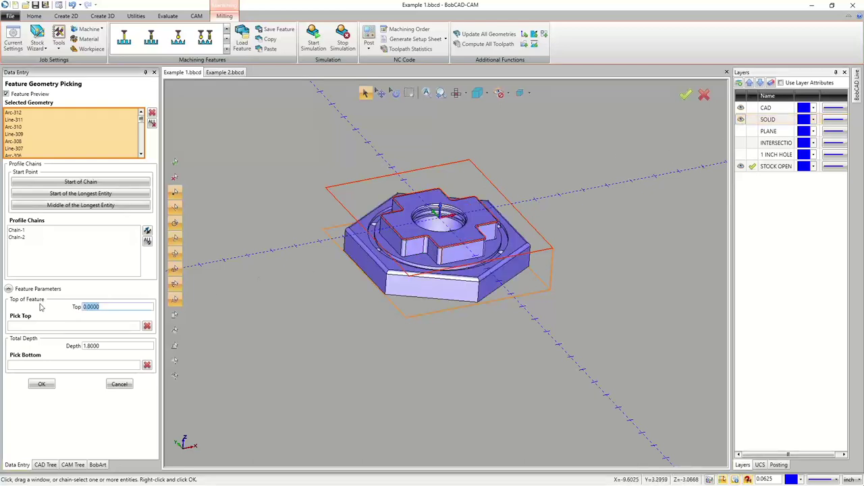
left_click(79, 368)
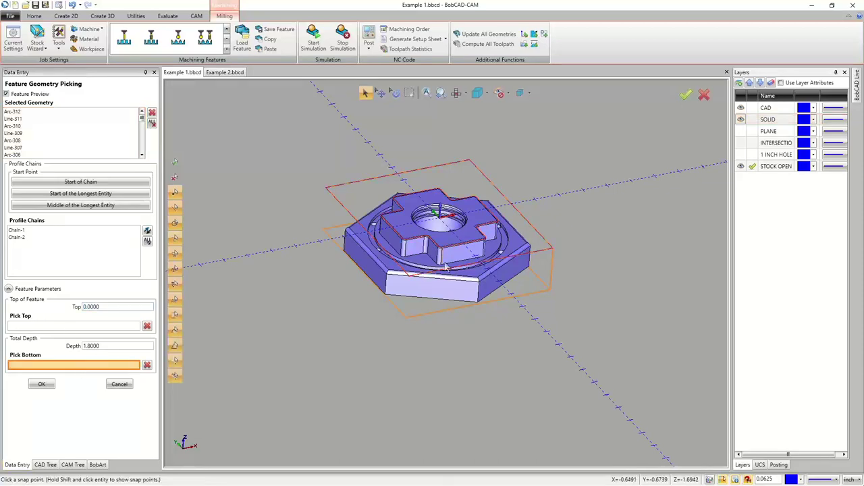
scroll(381, 255, "up", 5)
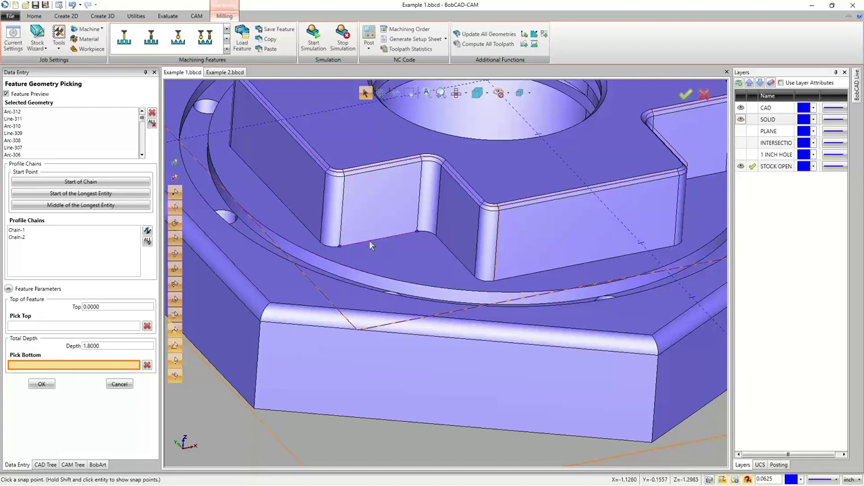
left_click(370, 242)
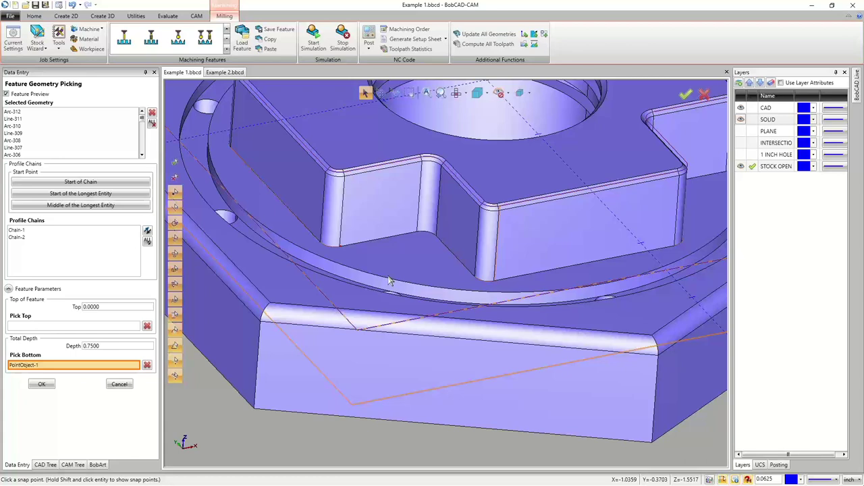
left_click(41, 383)
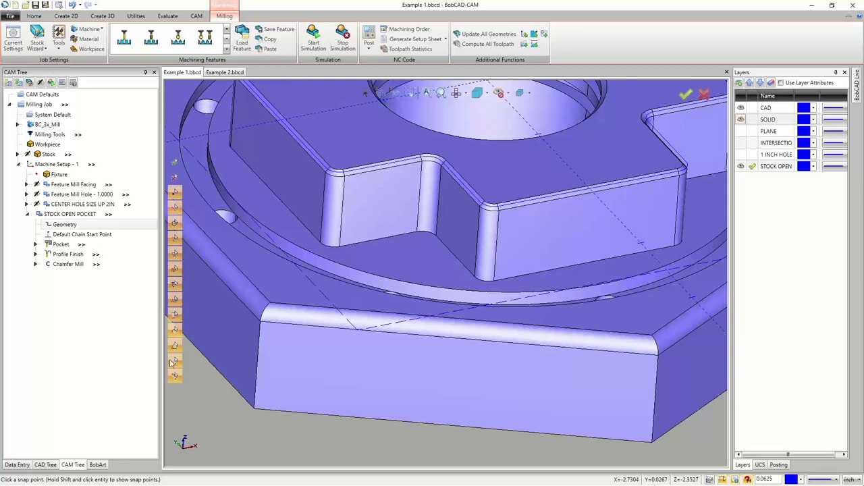
- Assign the 1/4 FLAT ENDMILL - LONG to the Profile Finish operation and compute the feature's toolpaths
right_click(68, 255)
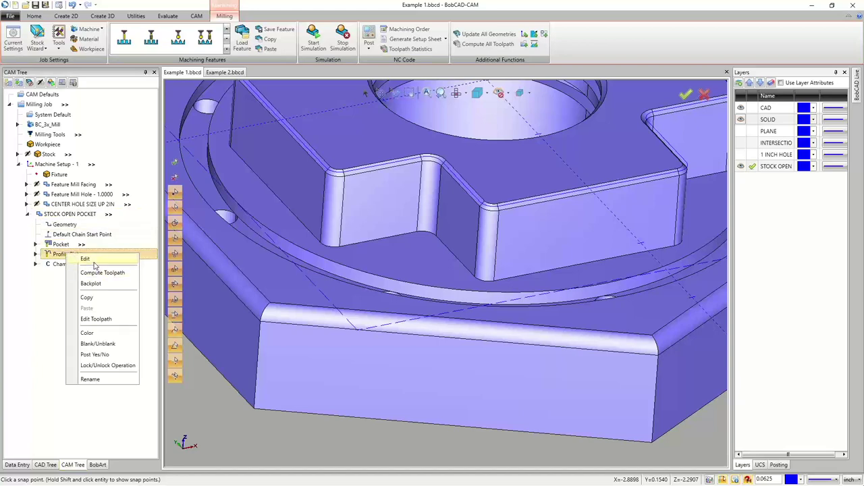
left_click(85, 258)
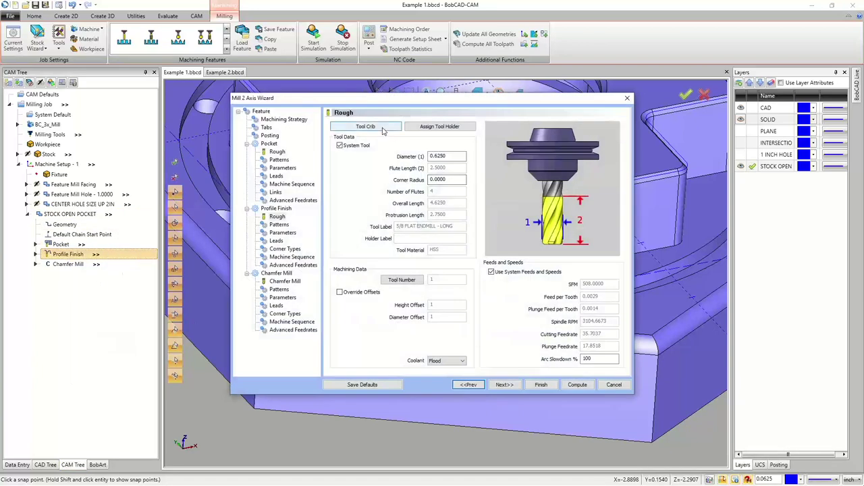
left_click(384, 128)
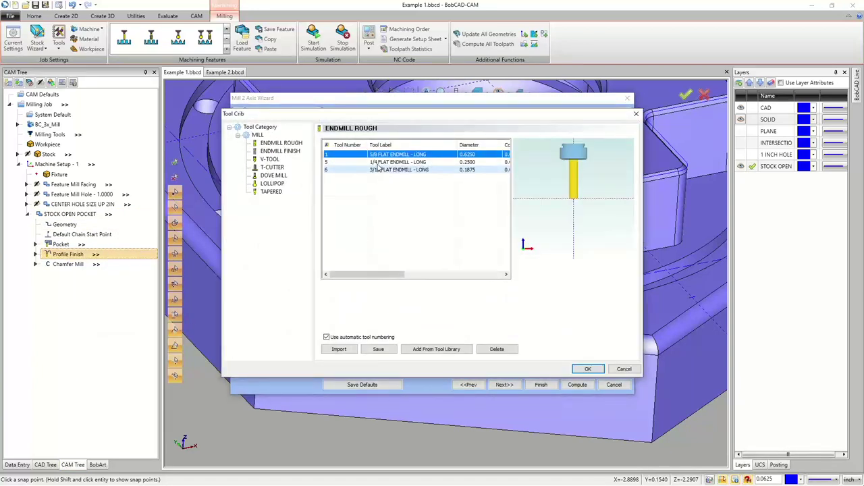
left_click(380, 163)
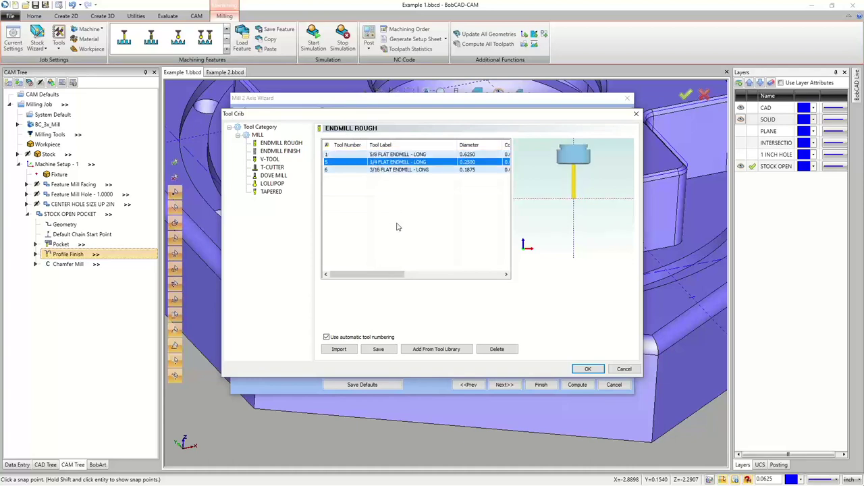
left_click(575, 369)
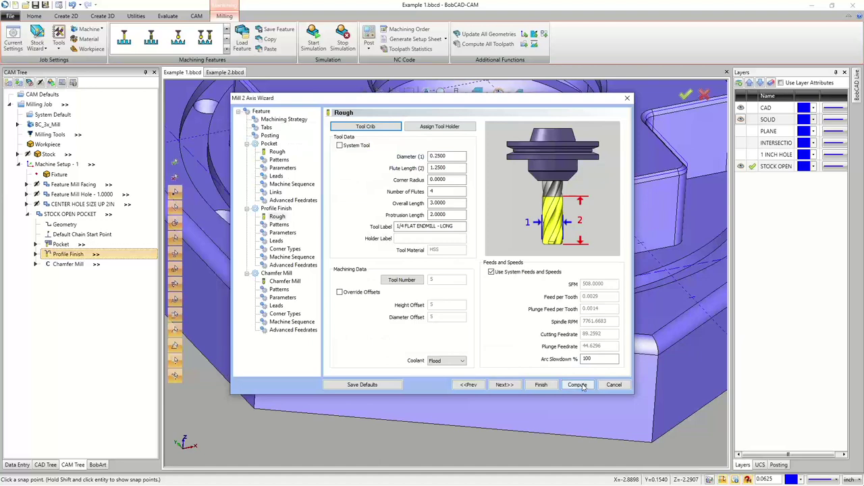
left_click(578, 385)
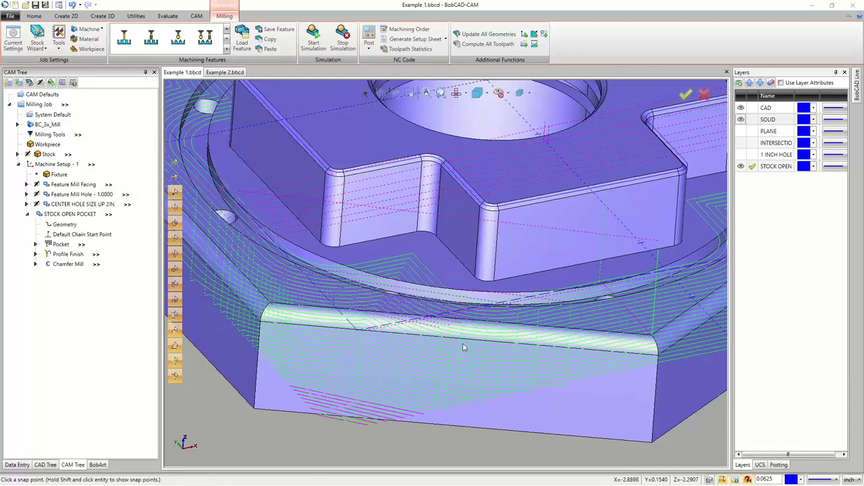
- Hide the SOLID layer and move the cross-shaped chain's start point to the middle of its outer edge on the negative X side
scroll(464, 345, "down", 3)
middle_click_drag(463, 345, 515, 263)
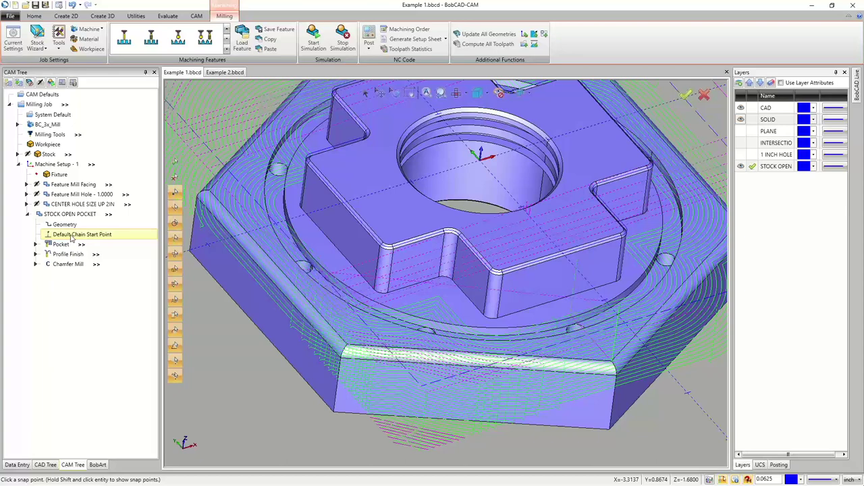
left_click(71, 235)
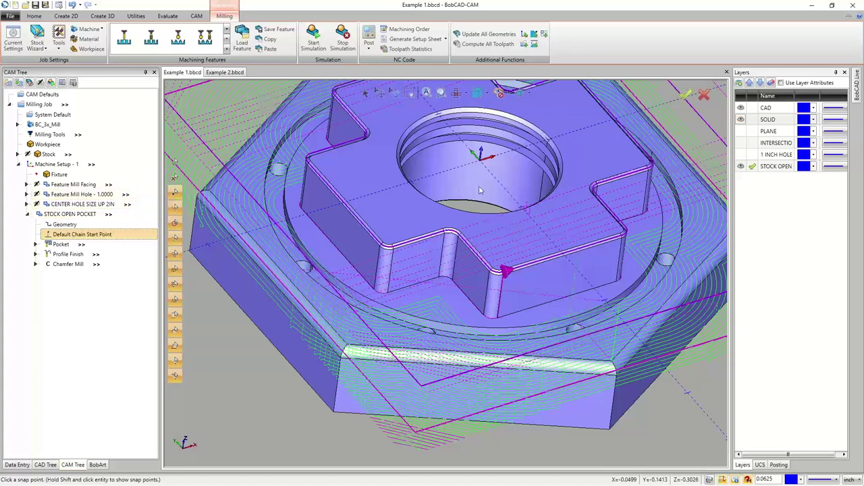
left_click(741, 119)
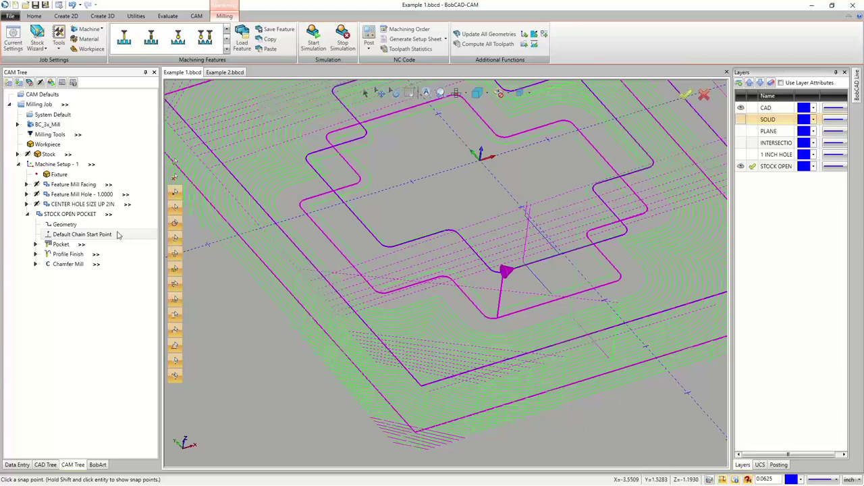
left_click(87, 234)
right_click(87, 235)
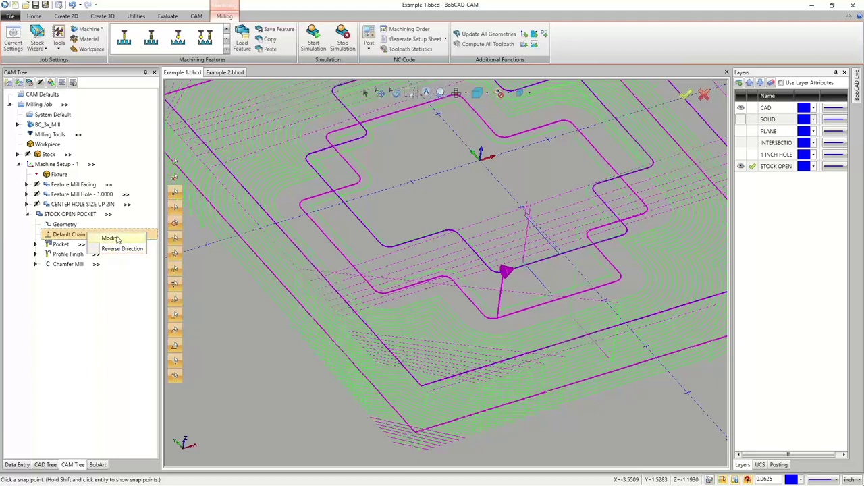
left_click(110, 238)
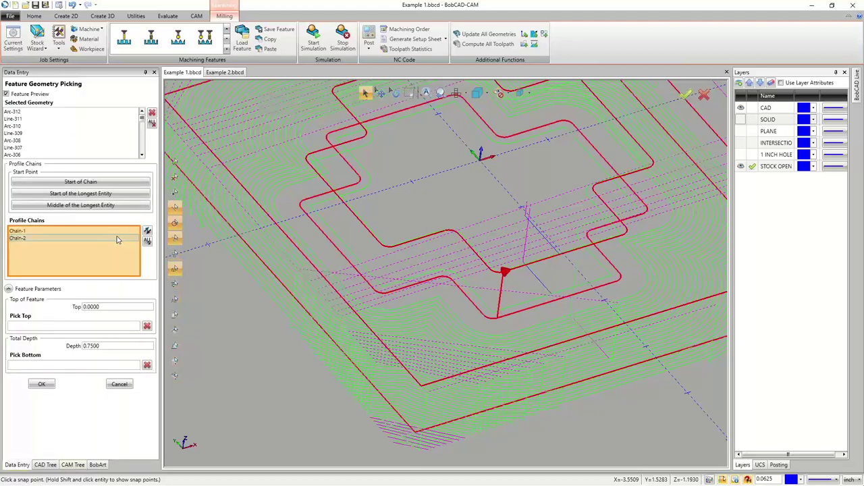
left_click(343, 204)
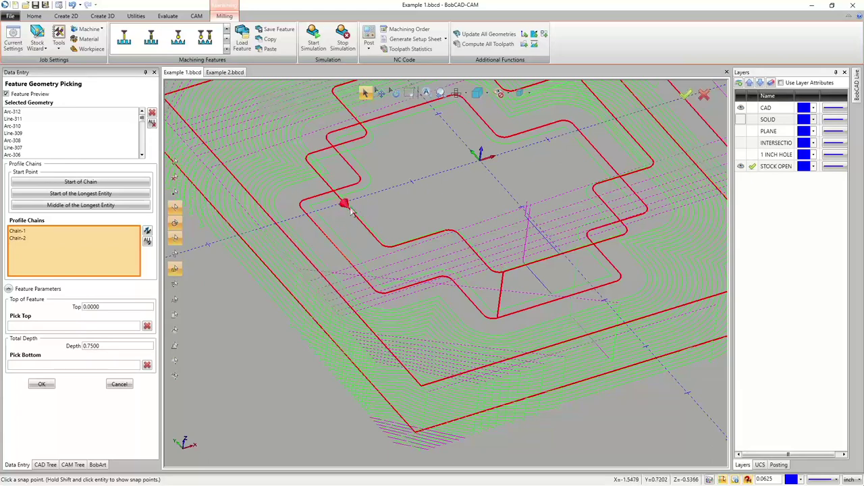
- Reverse the direction of the cross-shaped chain and accept the modified chain settings
left_click(58, 233)
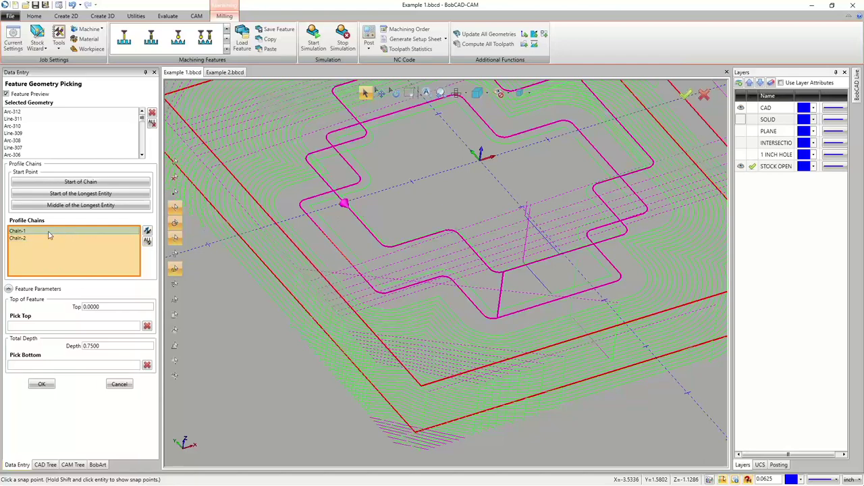
left_click(147, 231)
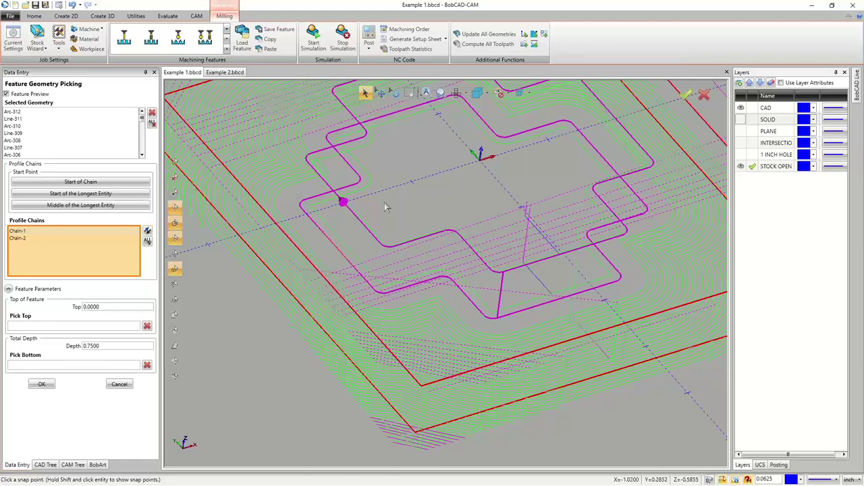
left_click(42, 386)
- Set the Profile Finish lead-in to Circular with a line length of 0.25 and recompute the STOCK OPEN POCKET toolpaths
right_click(73, 214)
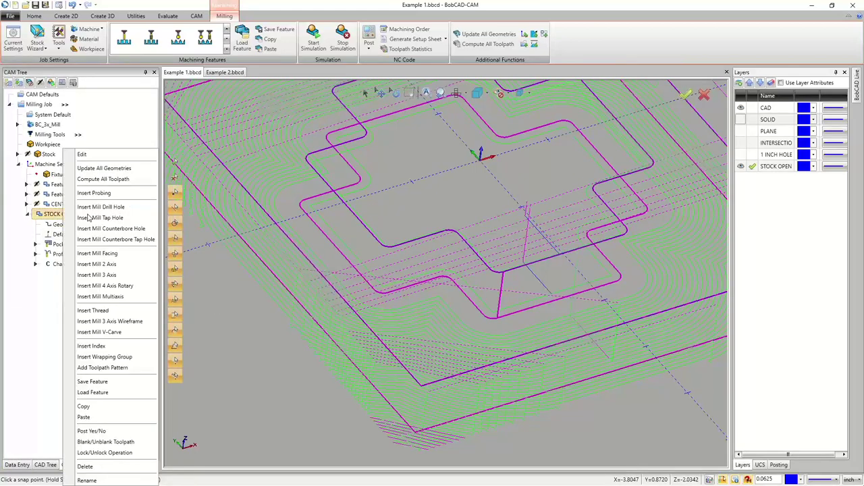
left_click(84, 155)
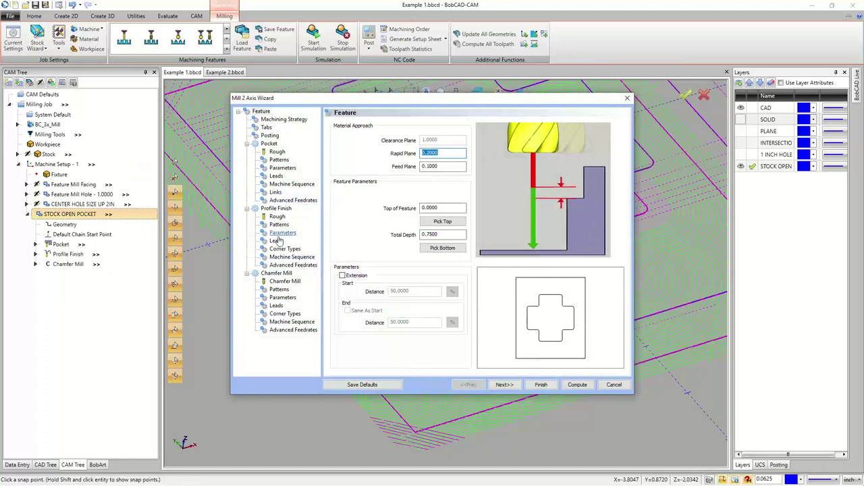
left_click(277, 240)
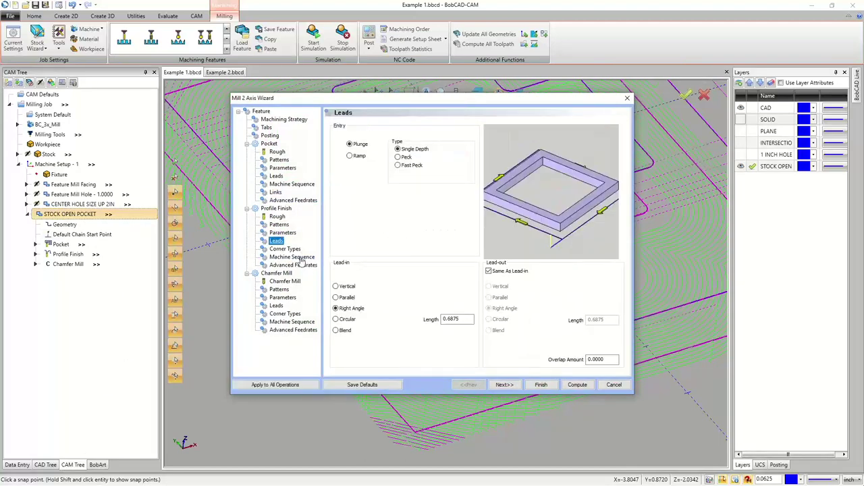
left_click(345, 322)
left_click_drag(463, 320, 423, 320)
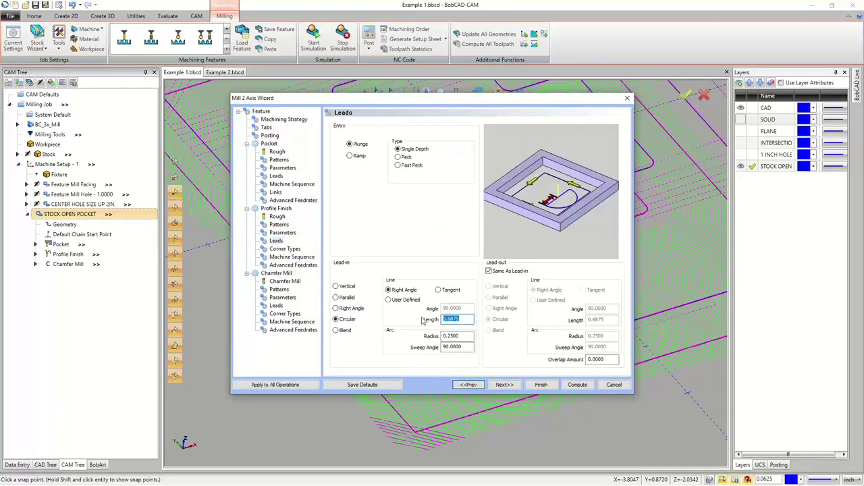
type(".25")
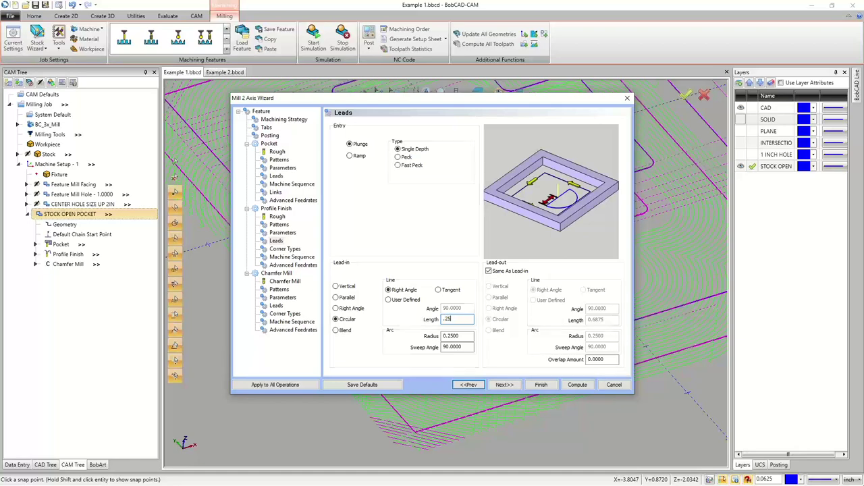
key("Tab")
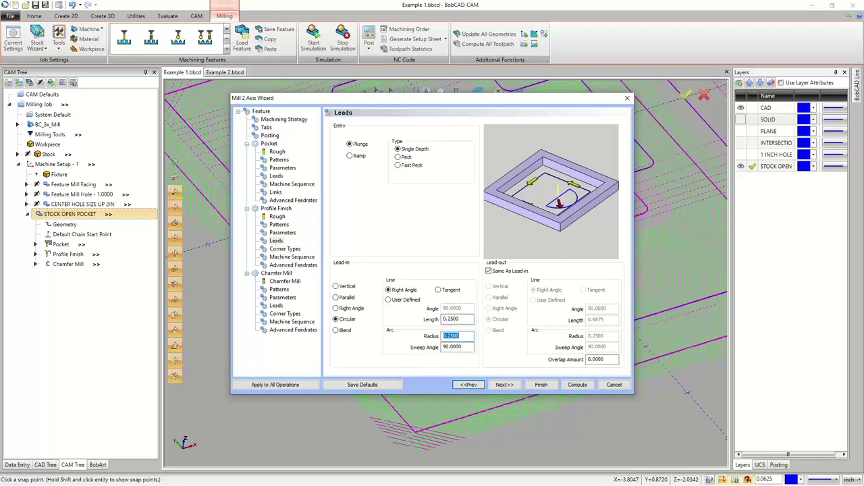
left_click(577, 385)
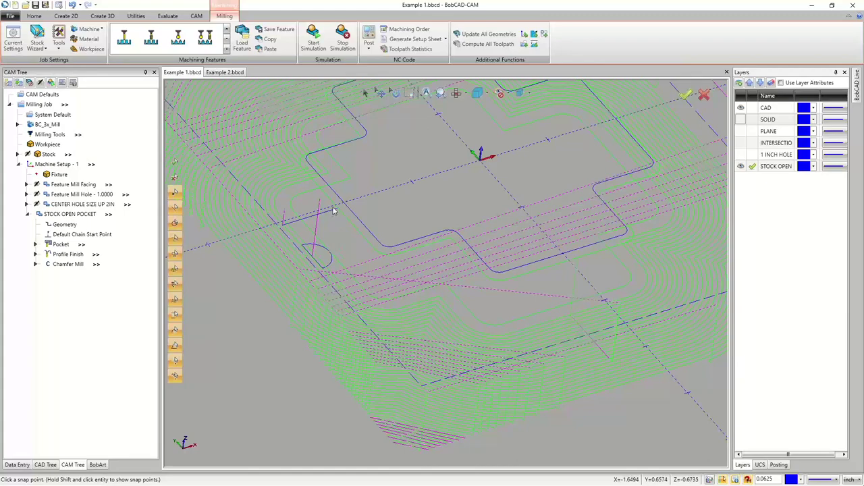
scroll(336, 217, "down", 3)
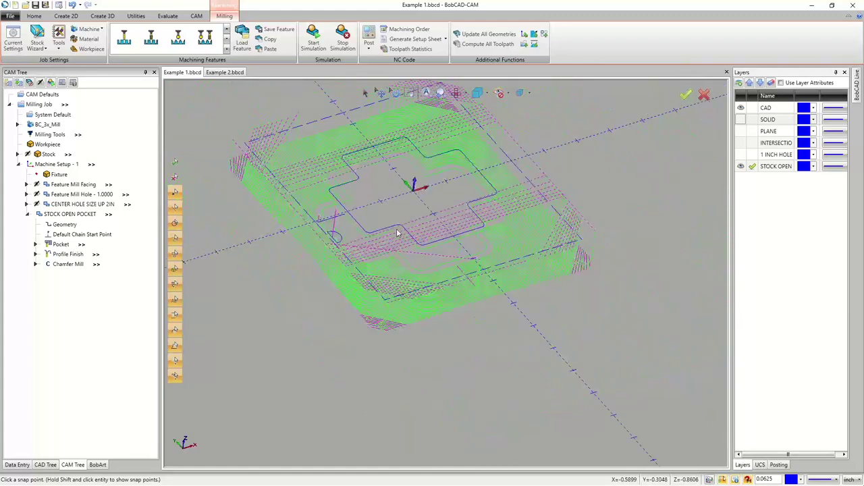
middle_click_drag(351, 218, 397, 235)
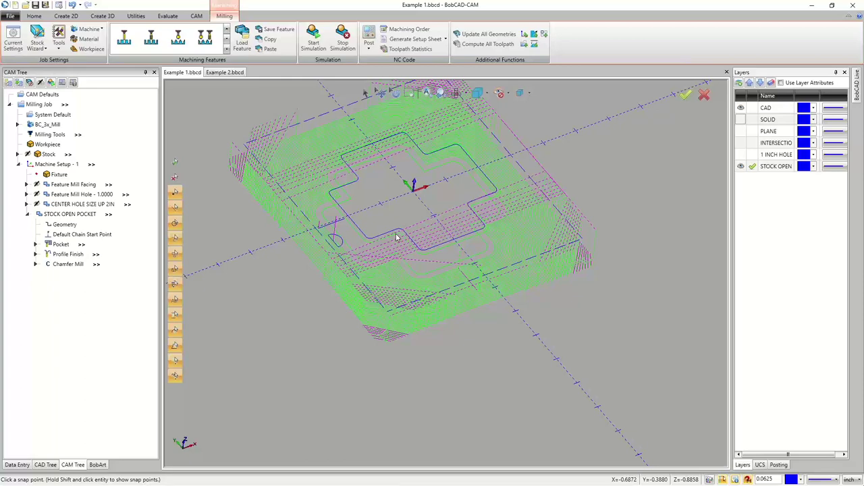
middle_click_drag(423, 261, 432, 236)
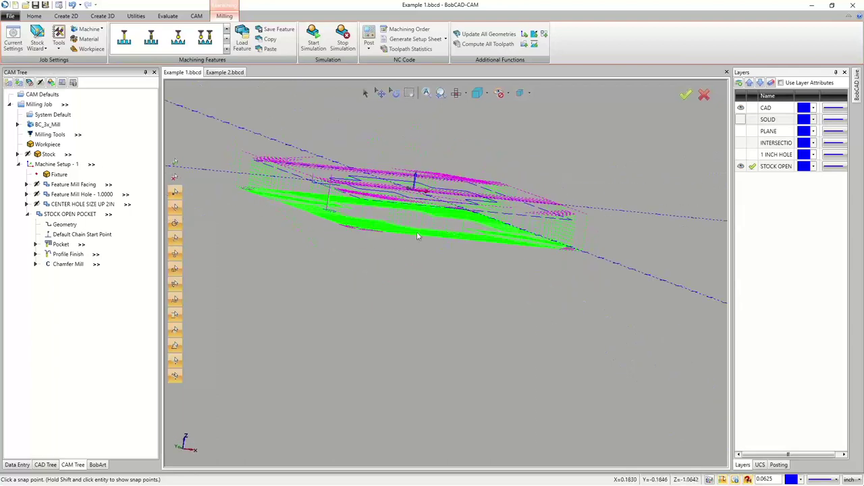
- Show the SOLID layer and inspect the open pocket toolpaths around the hexagonal part
left_click(741, 120)
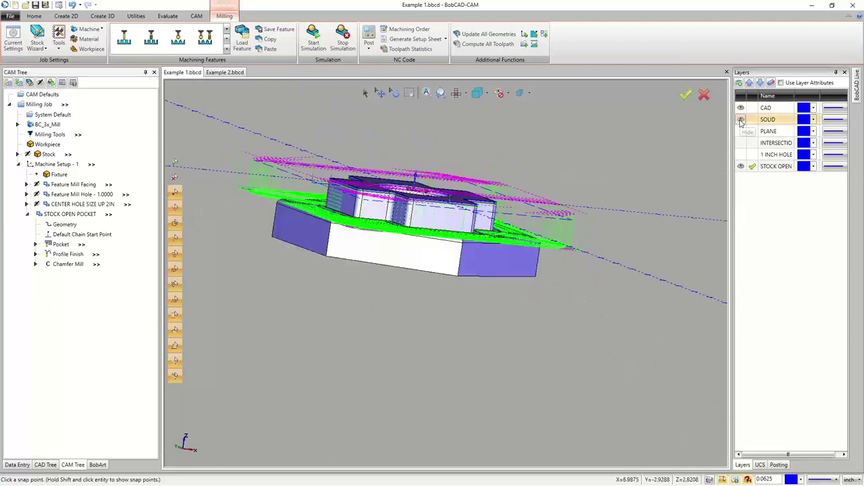
middle_click_drag(456, 203, 388, 221)
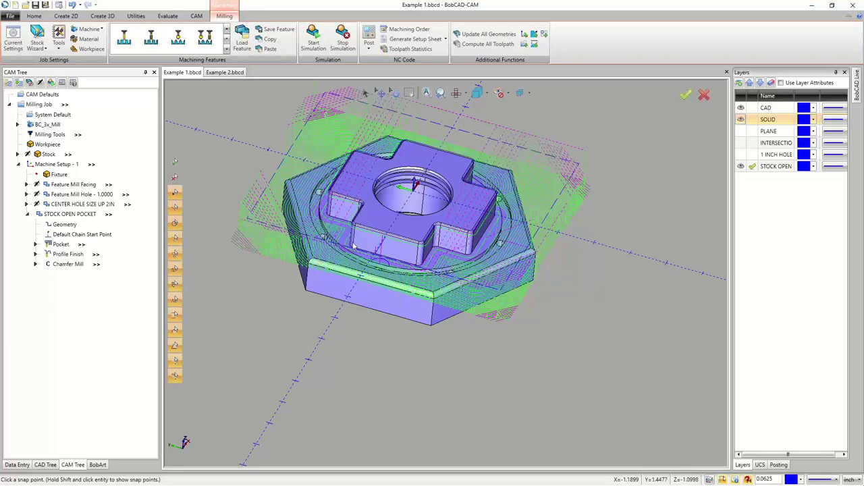
middle_click_drag(410, 344, 463, 219)
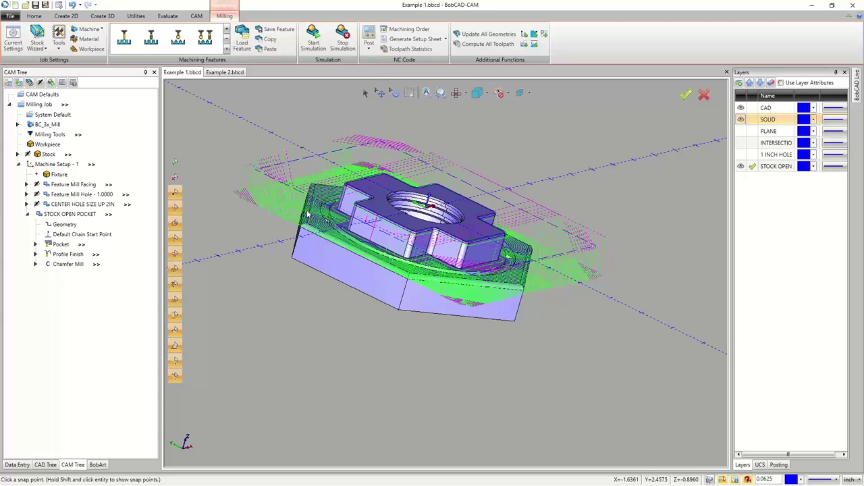
middle_click_drag(307, 215, 517, 297)
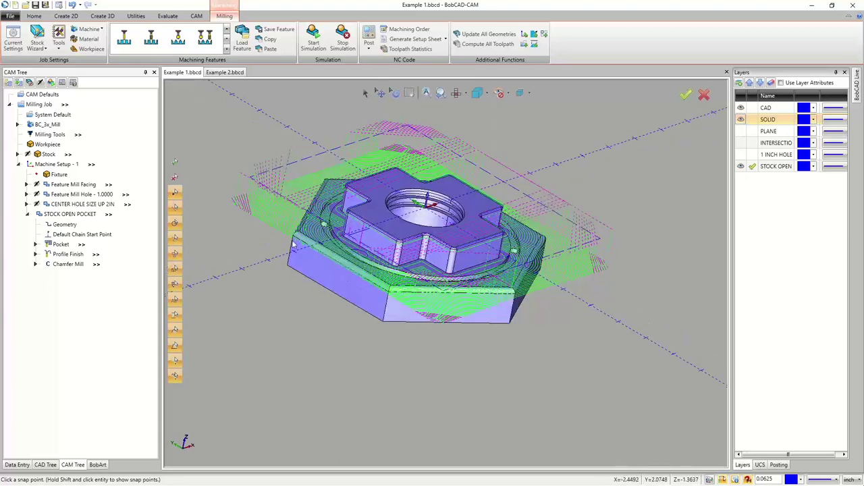
middle_click_drag(367, 249, 359, 257)
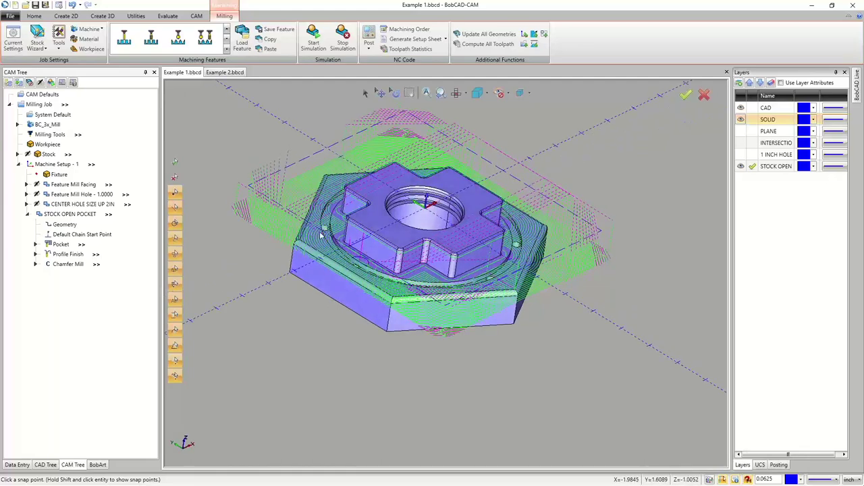
- Blank the toolpaths of the STOCK OPEN POCKET feature and collapse its entry in the machining tree
left_click(54, 214)
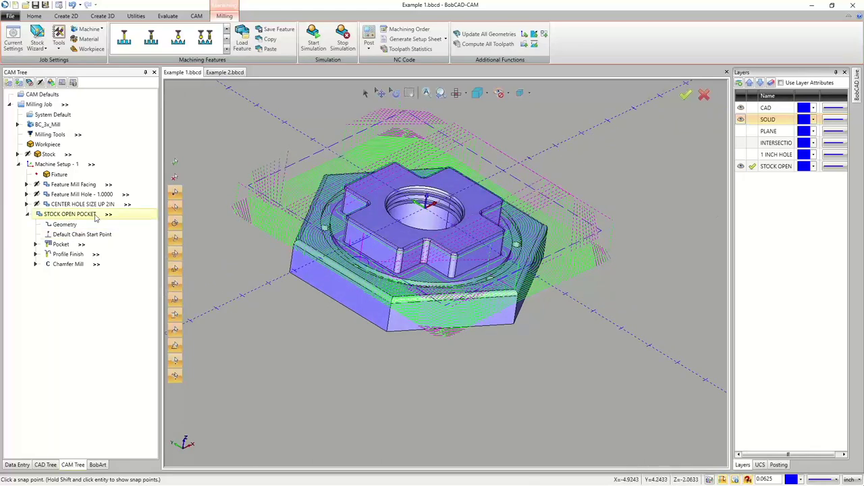
right_click(65, 215)
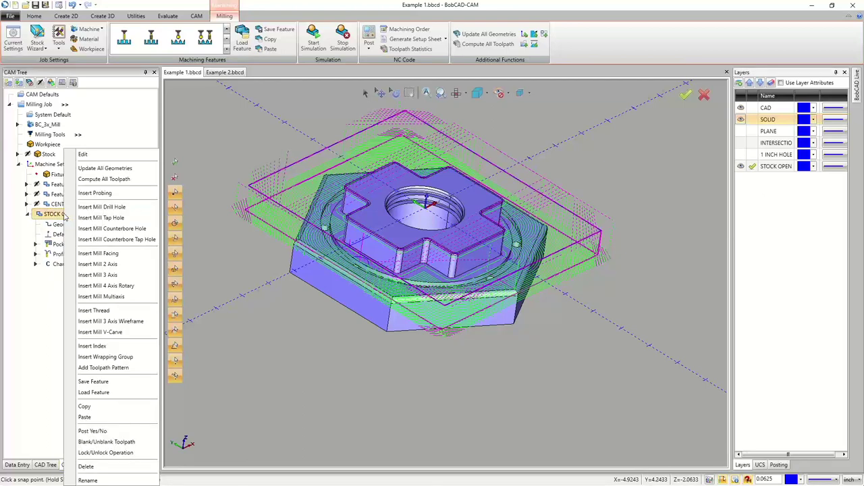
left_click(96, 444)
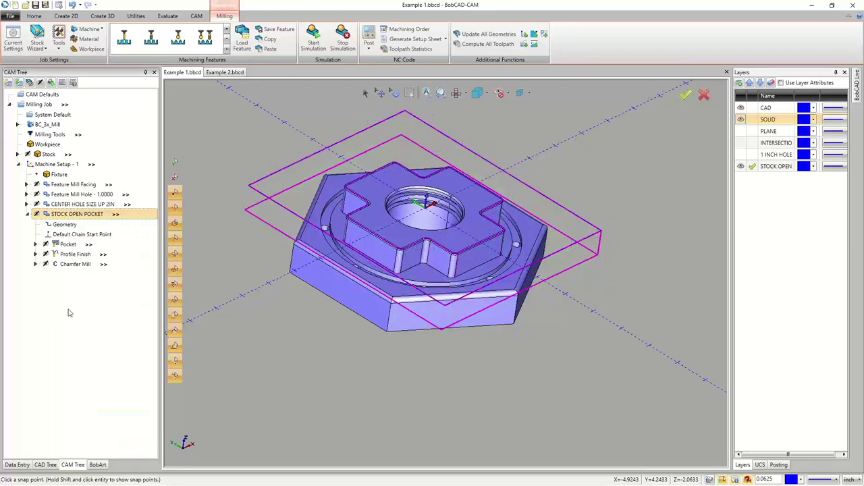
left_click(27, 214)
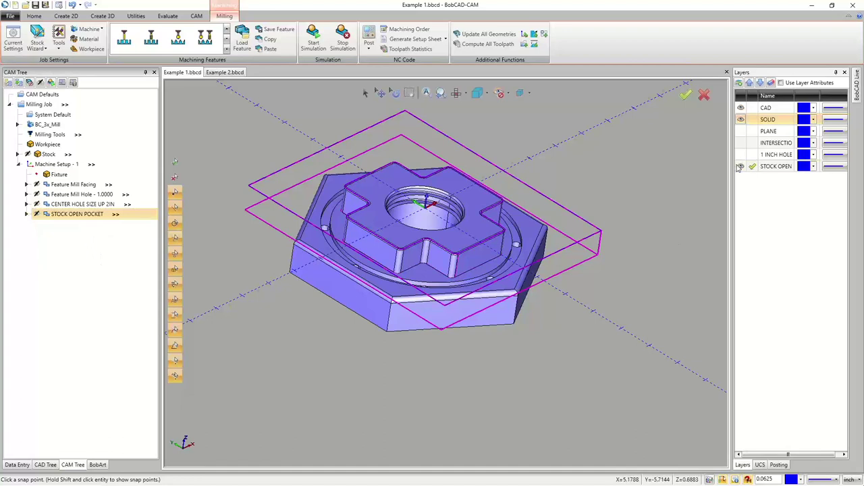
- Make SOLID the active layer and hide the STOCK OPEN layer
left_click(752, 119)
left_click(741, 167)
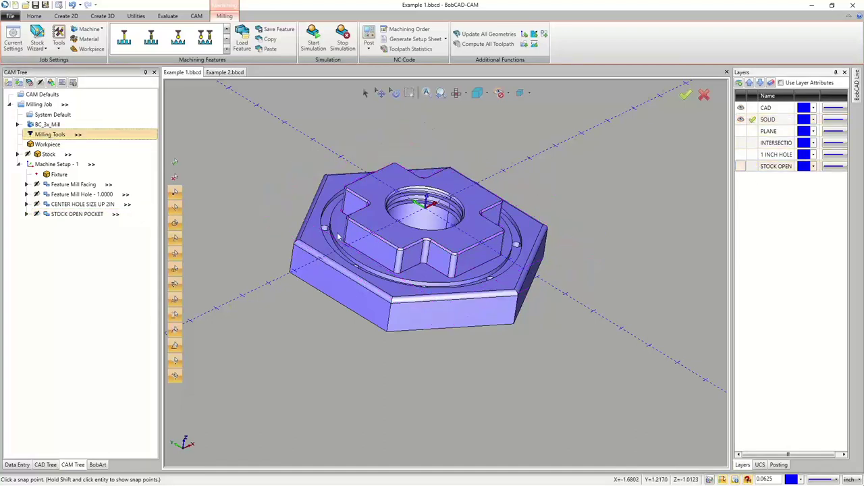
middle_click_drag(405, 256, 442, 277)
scroll(442, 277, "up", 2)
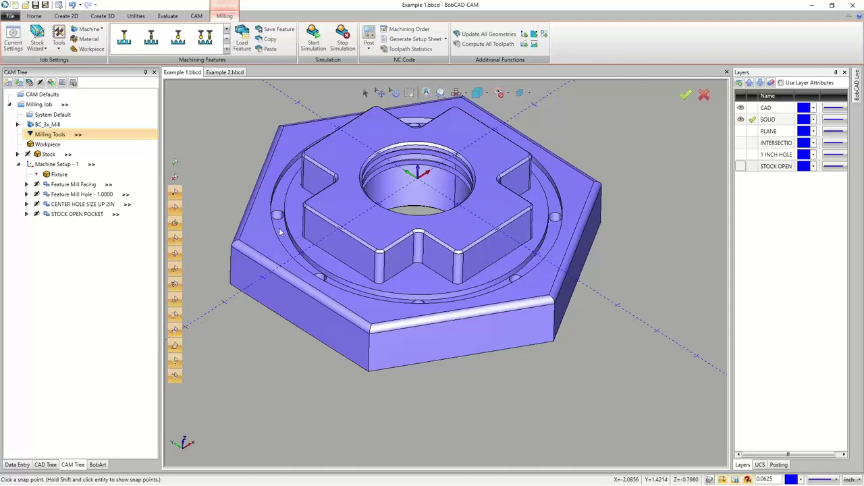
- Add a Mill 2 Axis feature to Machine Setup - 1 and start its geometry selection
right_click(76, 165)
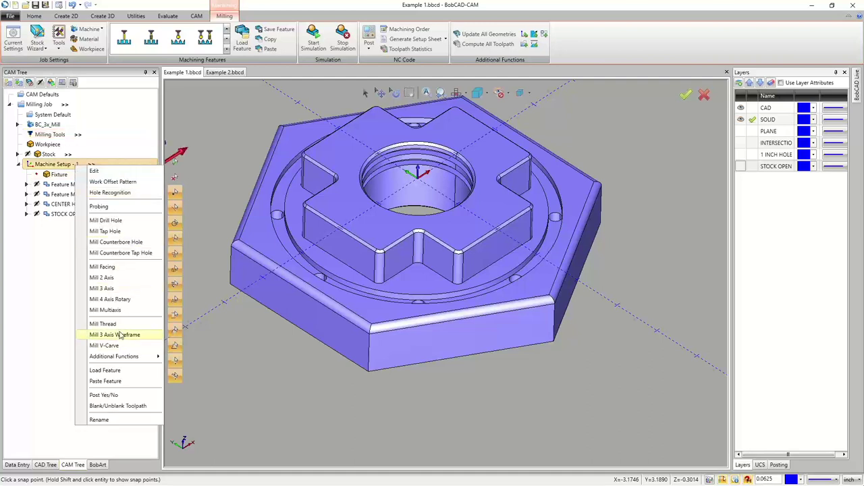
left_click(45, 301)
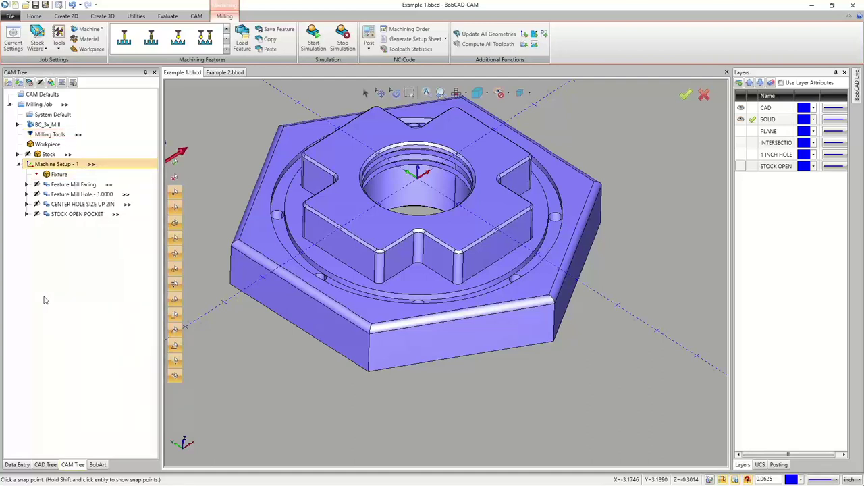
mouse_move(203, 265)
middle_mouse_down()
mouse_move(210, 202)
mouse_move(207, 270)
mouse_move(204, 262)
middle_mouse_up()
right_click(47, 164)
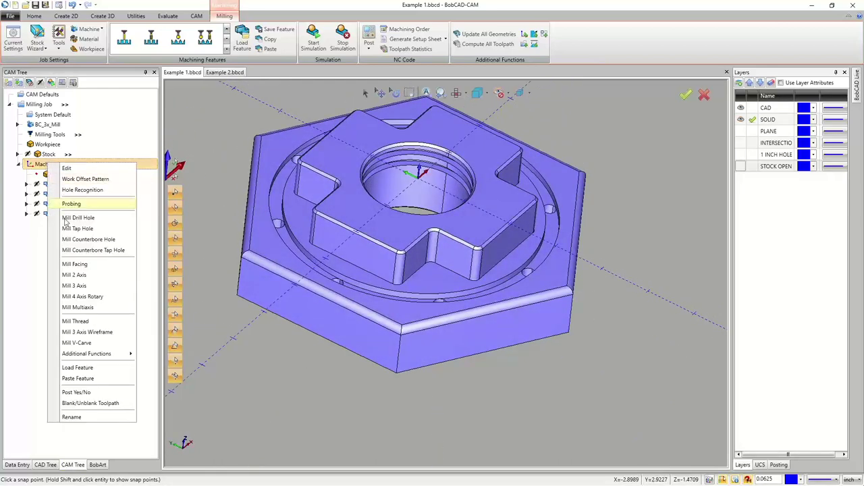
left_click(77, 275)
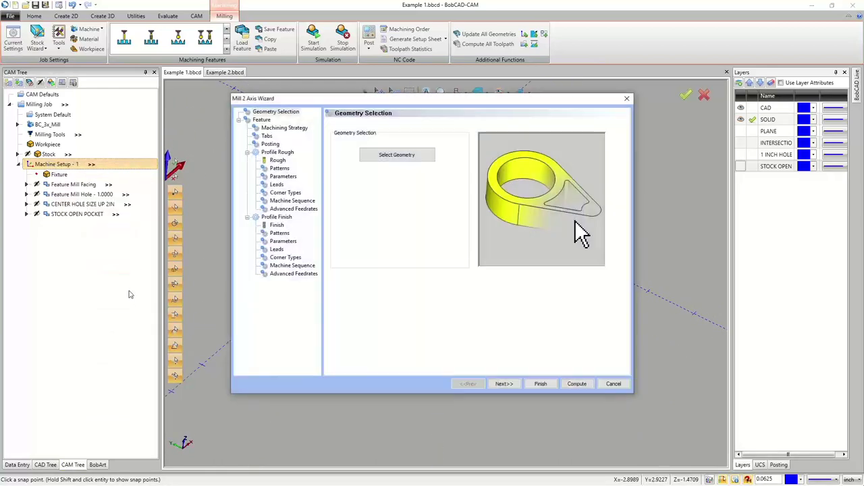
left_click(374, 161)
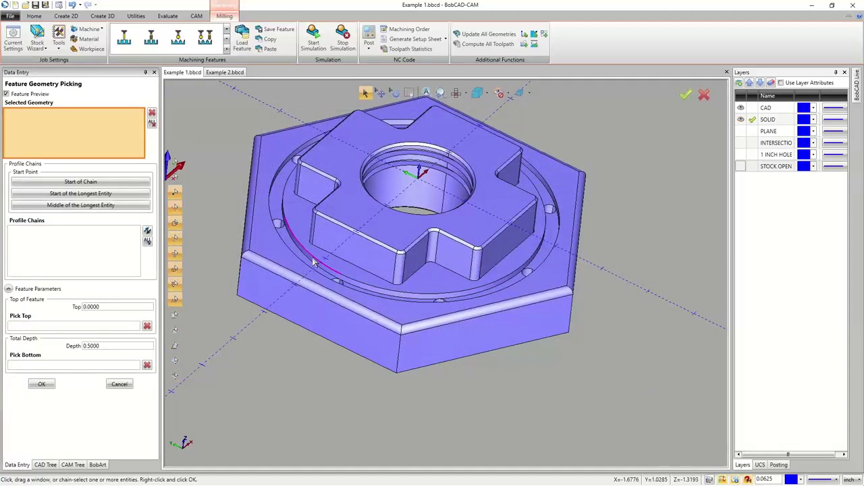
- Select the inner and outer circular edge loops of the ring groove around the cross-shaped boss as the feature's profile chains
right_click(314, 262)
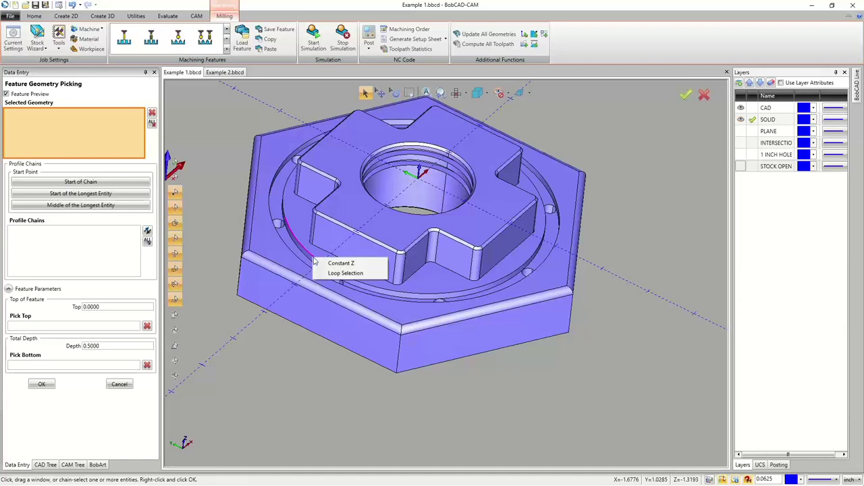
left_click(335, 273)
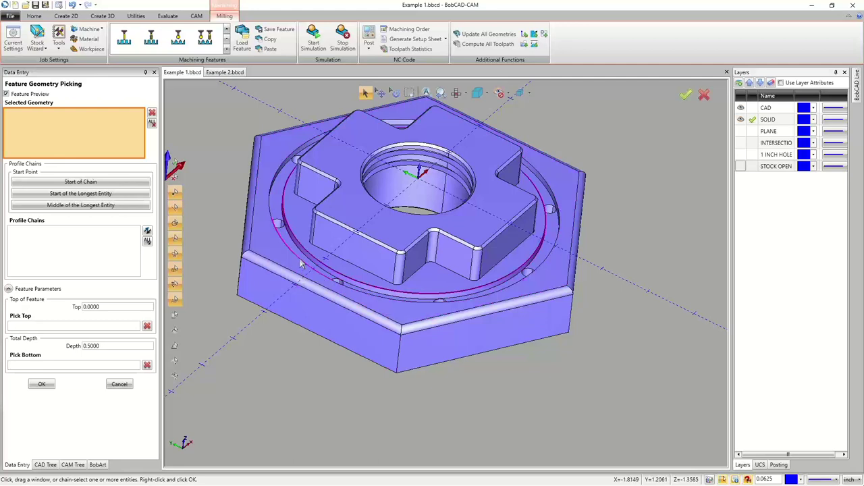
right_click(301, 264)
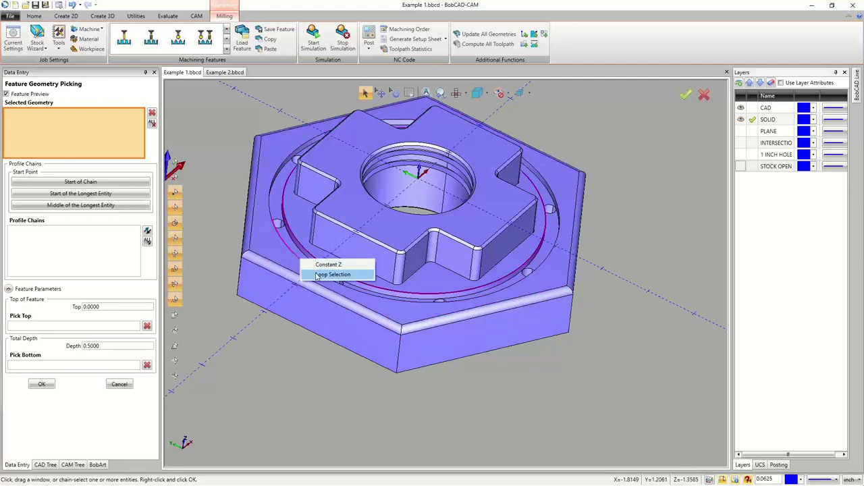
left_click(329, 276)
middle_click_drag(262, 299, 302, 262)
right_click(302, 263)
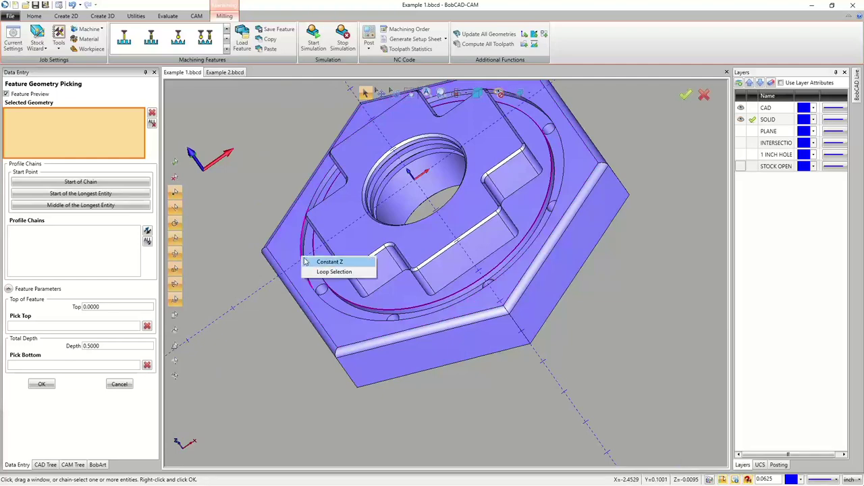
left_click(317, 273)
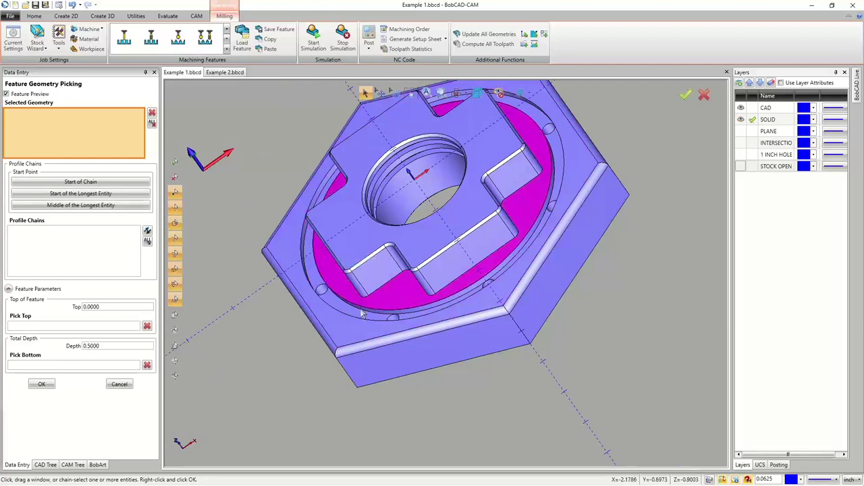
left_click(370, 311)
middle_click_drag(370, 312, 300, 269)
right_click(301, 271)
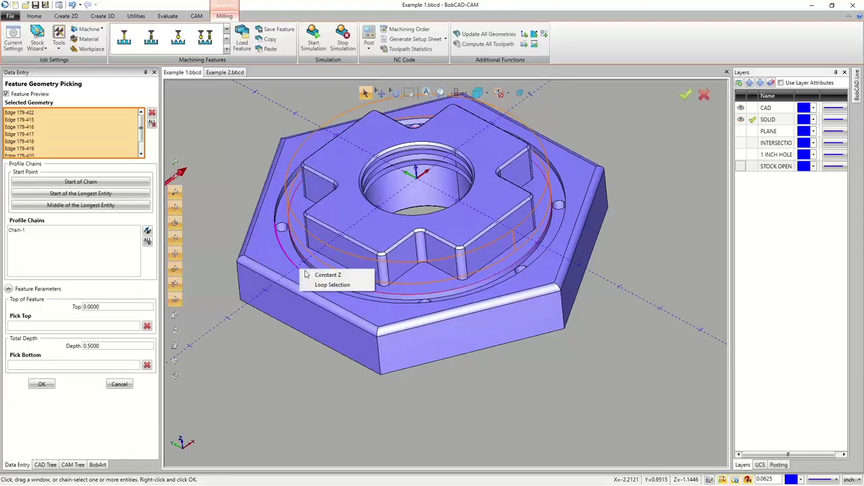
left_click(328, 275)
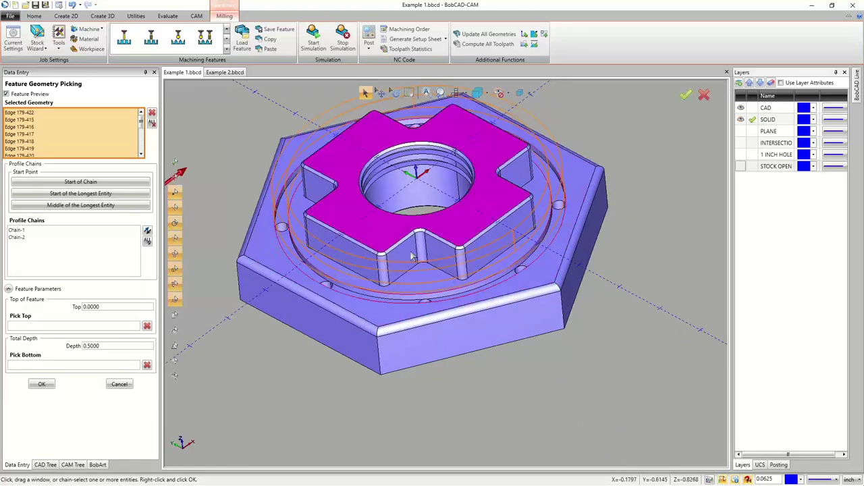
- Pick the feature's top on the hexagonal base at -0.7500 and its bottom on the groove floor for a 0.1250 depth
middle_click_drag(413, 257, 415, 247)
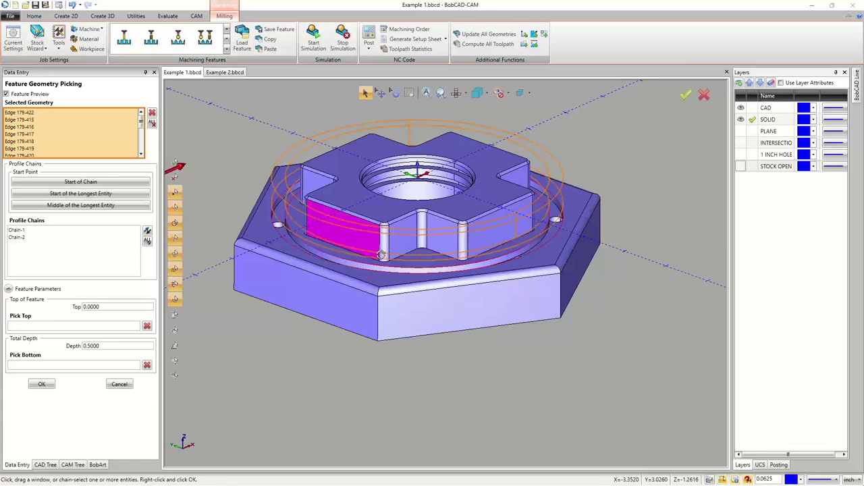
middle_click_drag(381, 256, 373, 231)
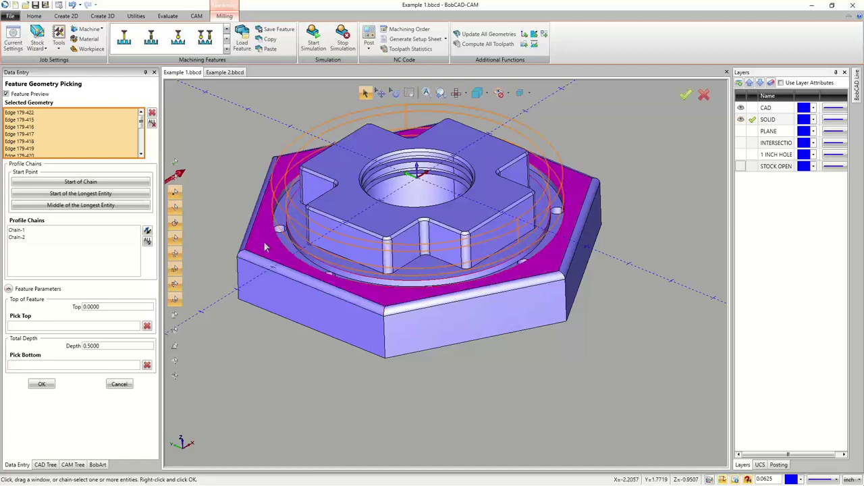
left_click(71, 327)
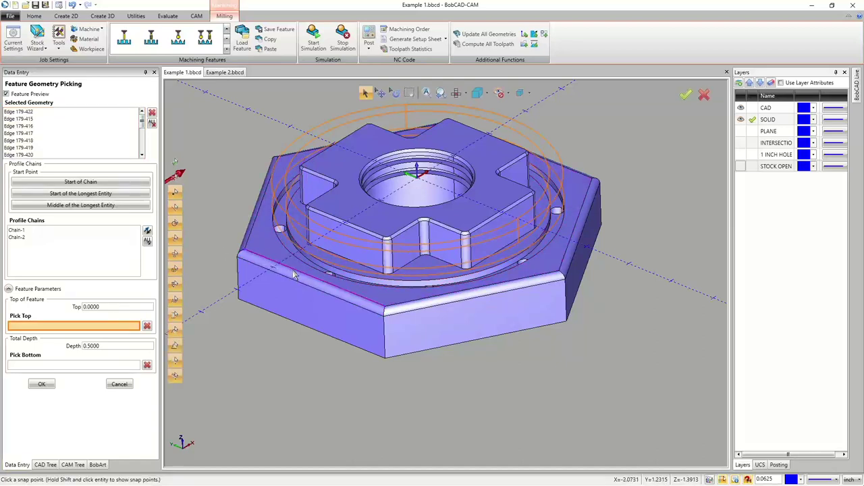
left_click(273, 302)
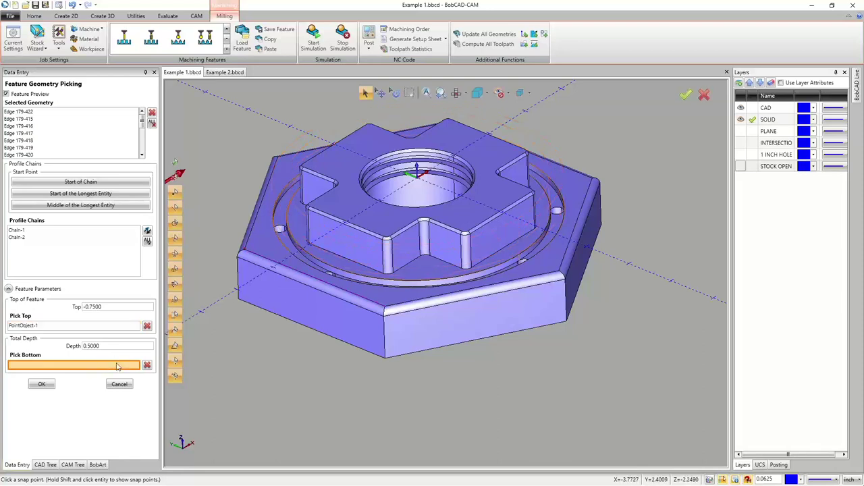
left_click(307, 264)
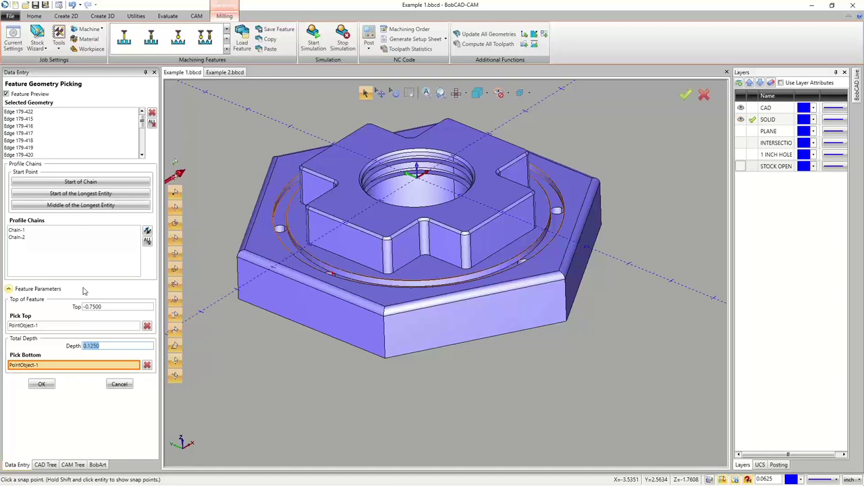
- Move the start points of both groove chains beside the small hole on the negative X side and accept the geometry
left_click(23, 238)
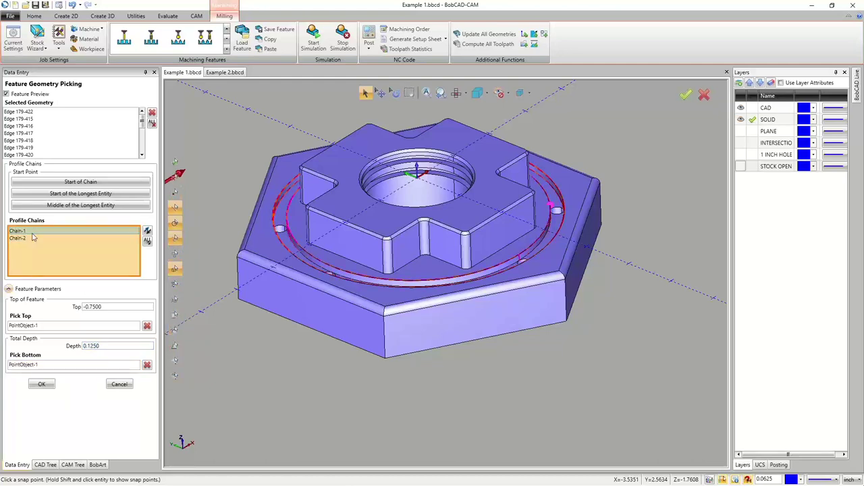
middle_click_drag(446, 344, 488, 365)
middle_click_drag(476, 310, 469, 270)
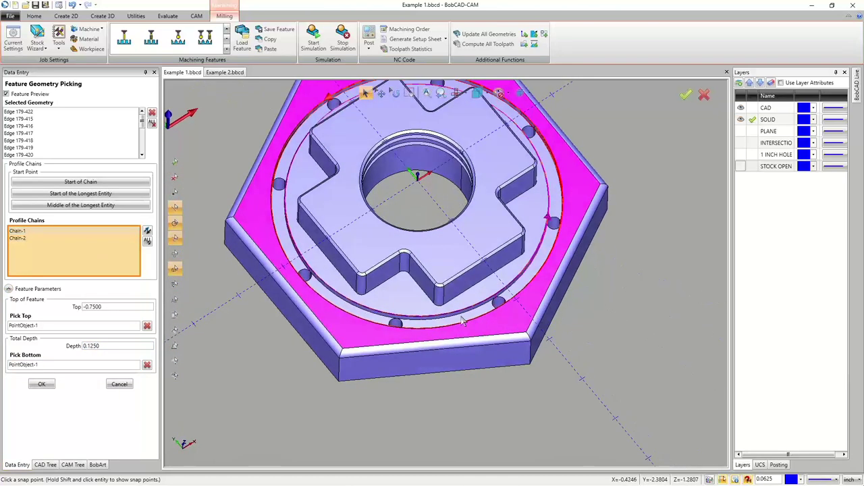
left_click(308, 270)
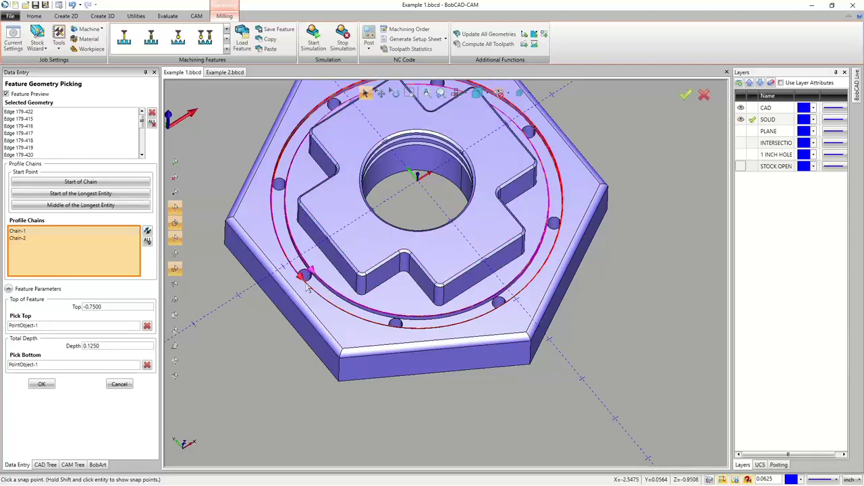
scroll(299, 274, "up", 5)
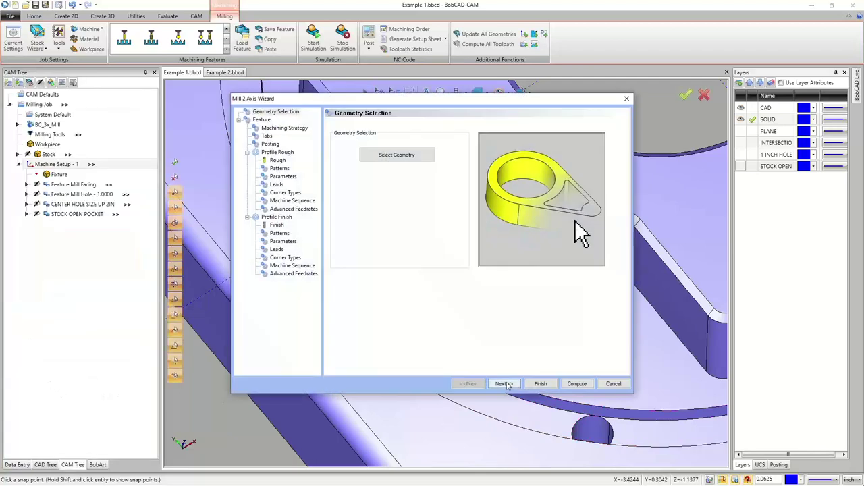
- Keep the Profile Rough and Profile Finish operations, no tabs, default posting, and the 0.1875 flat endmill as the roughing tool
left_click(504, 383)
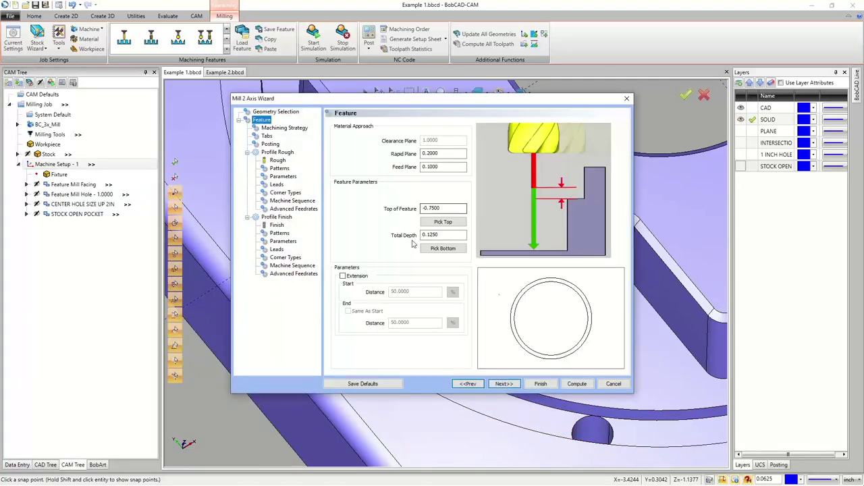
left_click(504, 384)
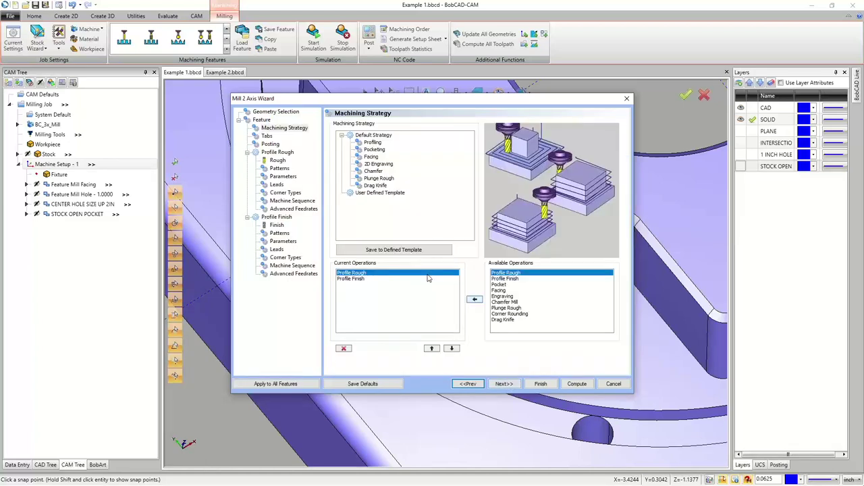
left_click(358, 279)
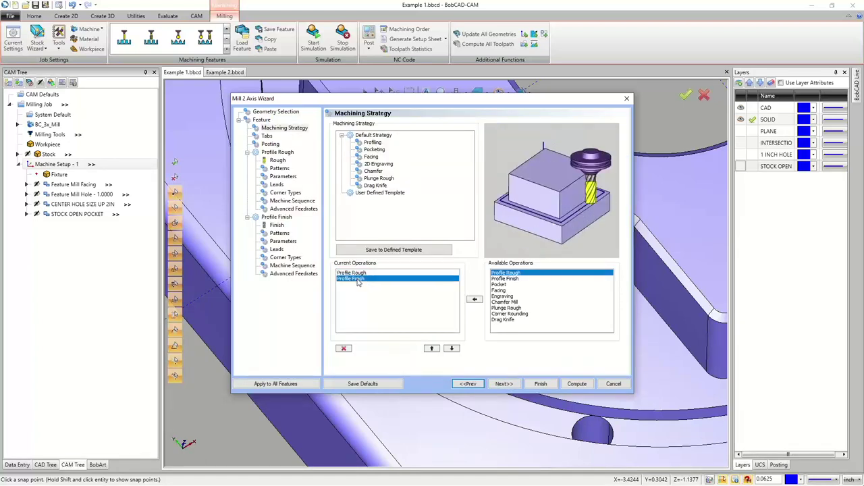
left_click(504, 384)
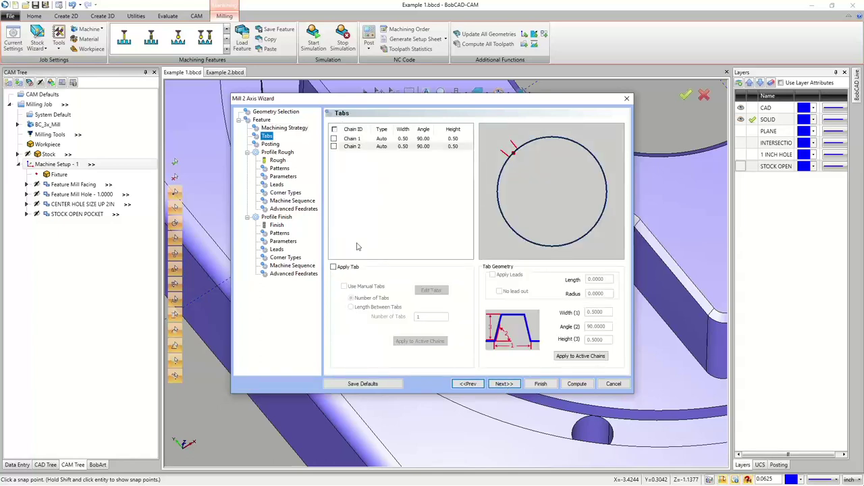
left_click(505, 383)
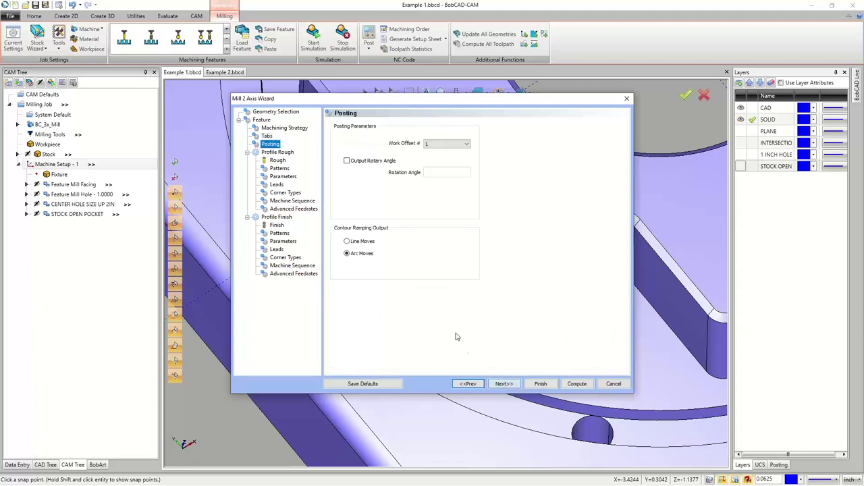
left_click(503, 384)
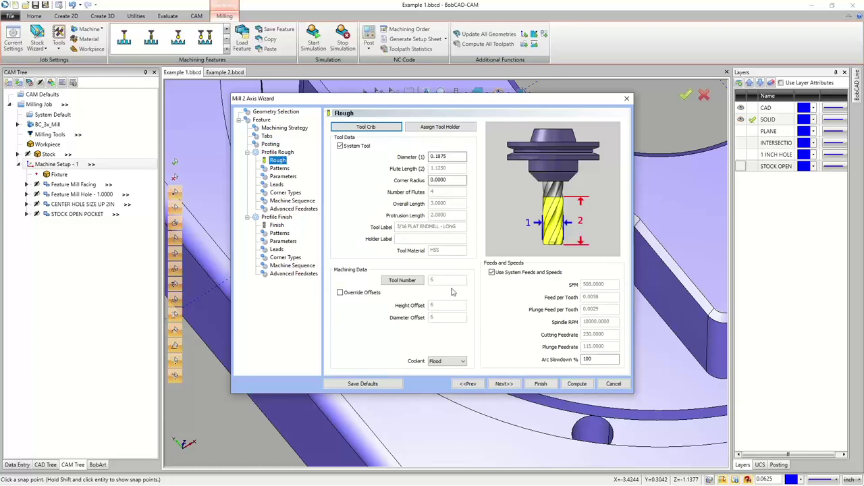
left_click(503, 383)
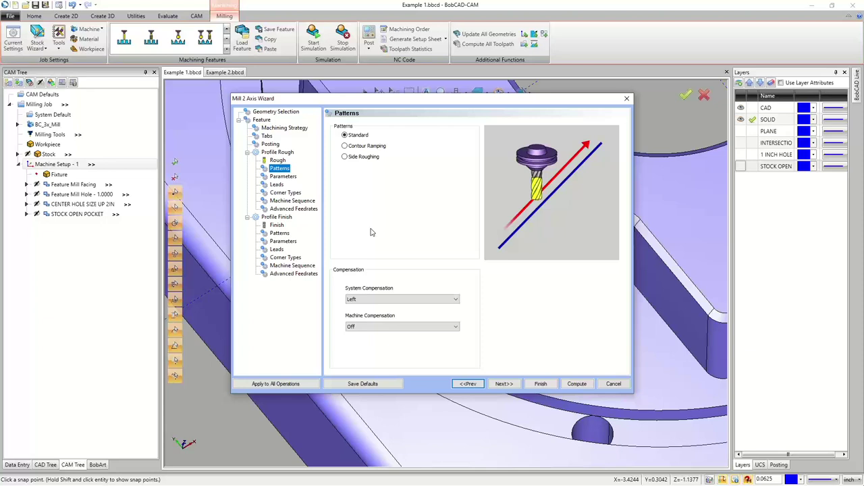
left_click(277, 185)
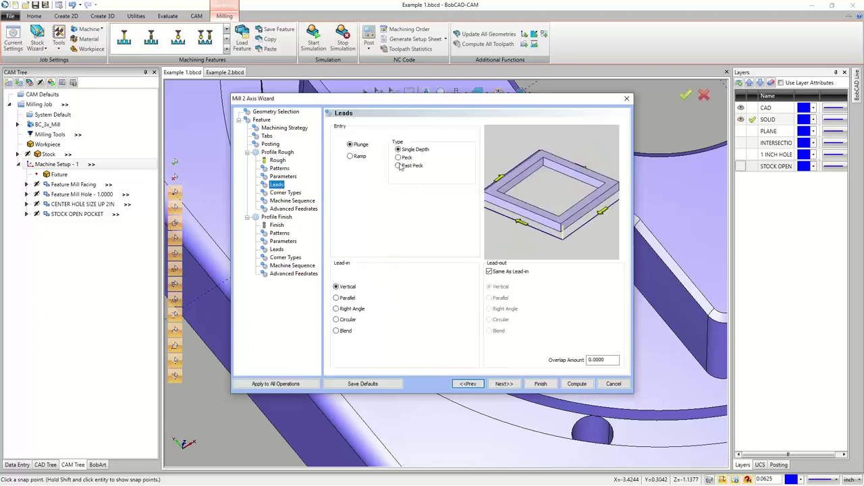
left_click(355, 158)
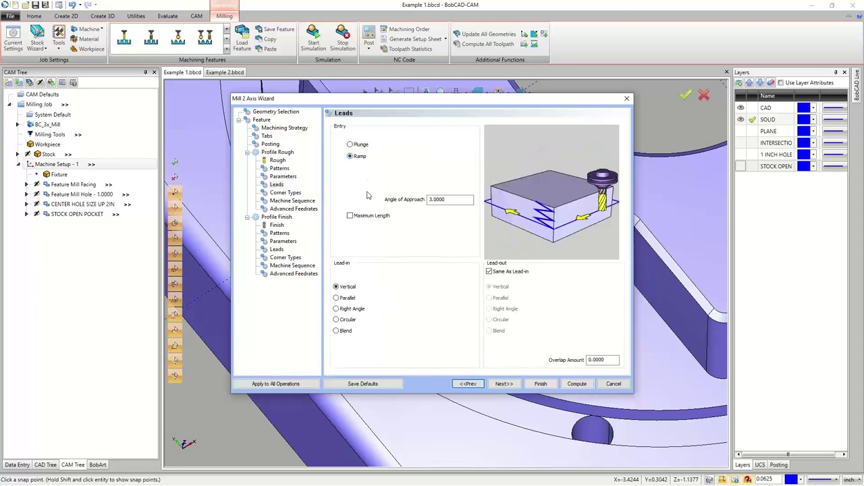
left_click(351, 216)
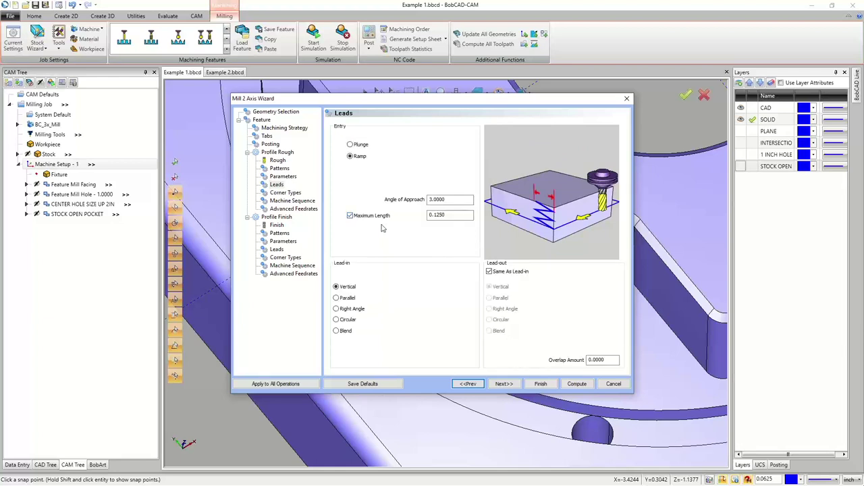
left_click(349, 217)
left_click(350, 145)
- Set the Profile Rough pattern to Contour Ramping with machine compensation Comp Left / G41
left_click(285, 169)
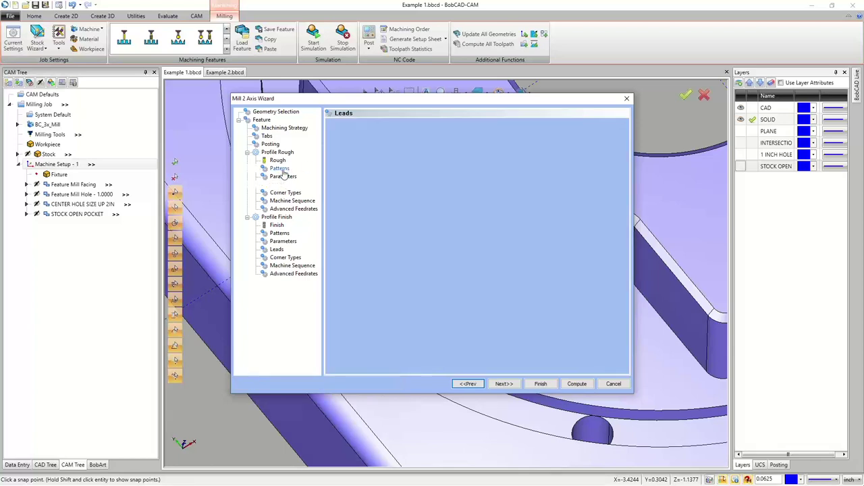
left_click(365, 147)
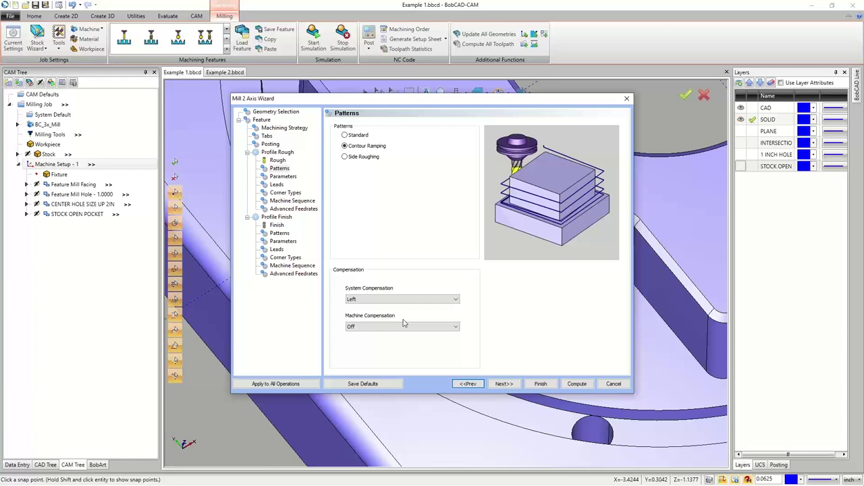
left_click(403, 324)
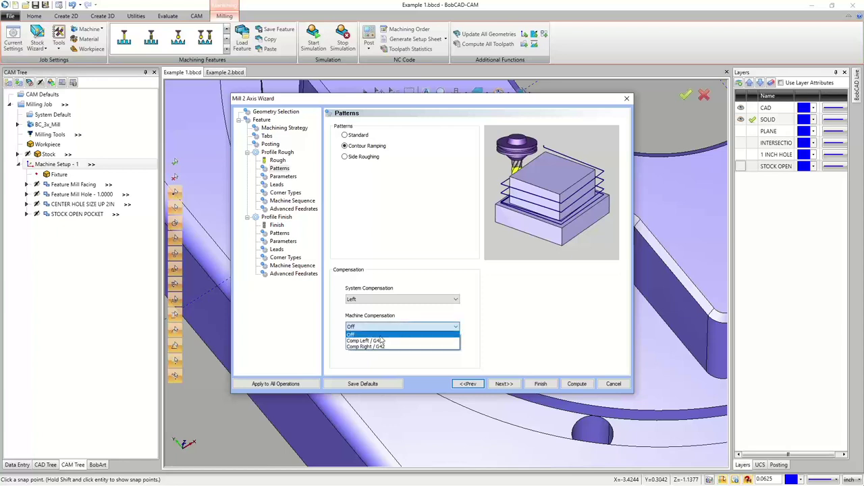
left_click(383, 336)
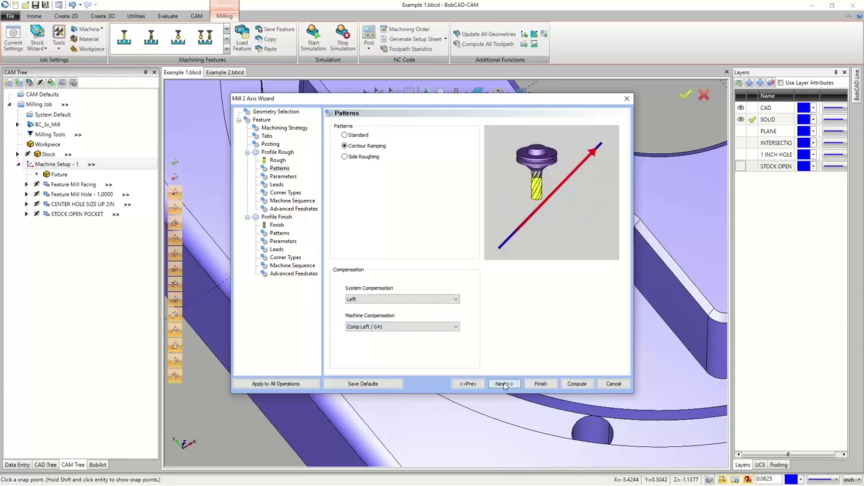
left_click(503, 383)
- Switch to Calculator and subtract the 0.1875 tool diameter from the 0.25 groove width
key("Tab")
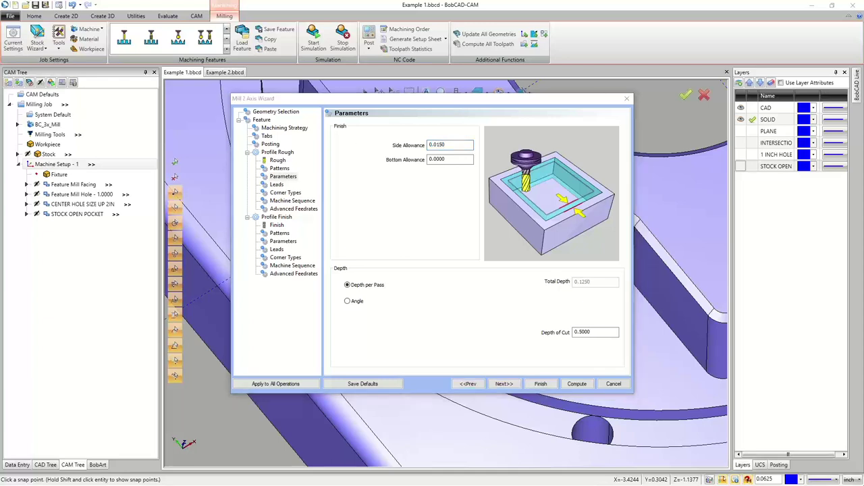
left_click_drag(274, 123, 318, 90)
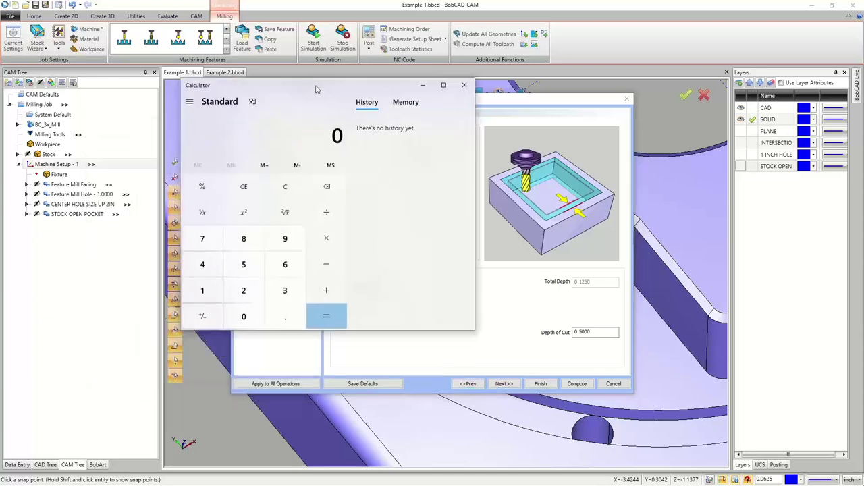
type(".25-0.1875")
key("Return")
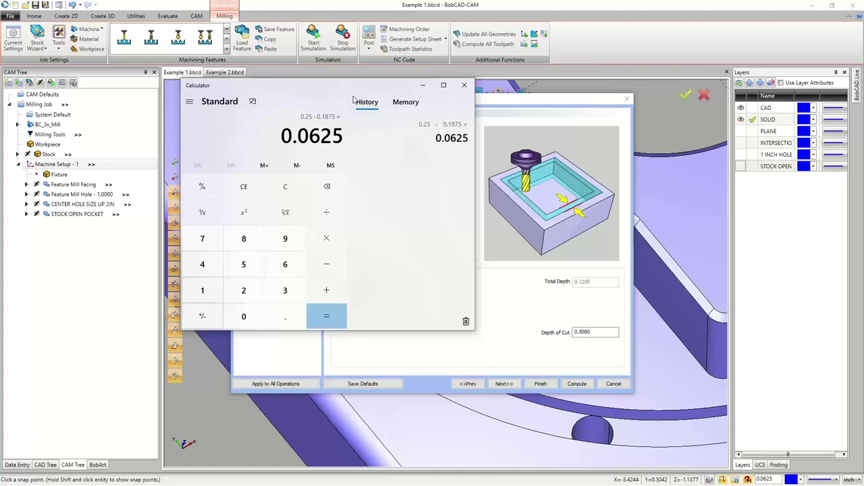
left_click_drag(319, 92, 62, 72)
- Return to Calculator and subtract 0.03, the side allowance of both groove walls, from the remaining clearance
double_click(449, 144)
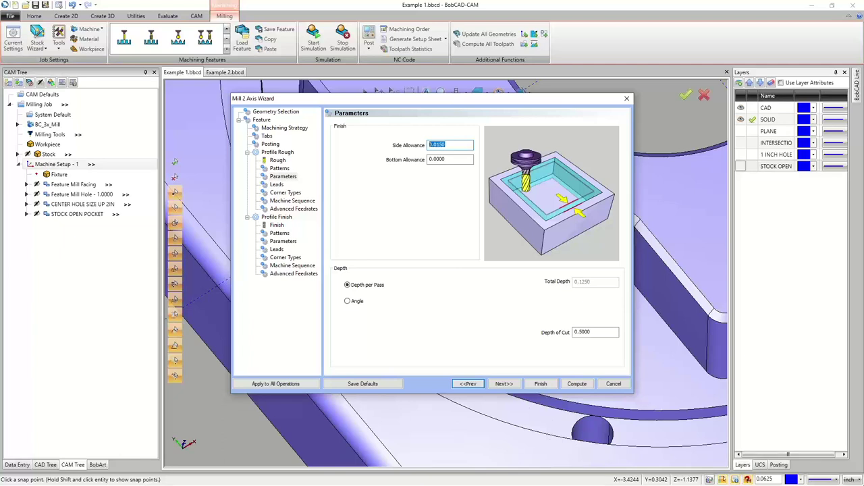
key("alt+Tab")
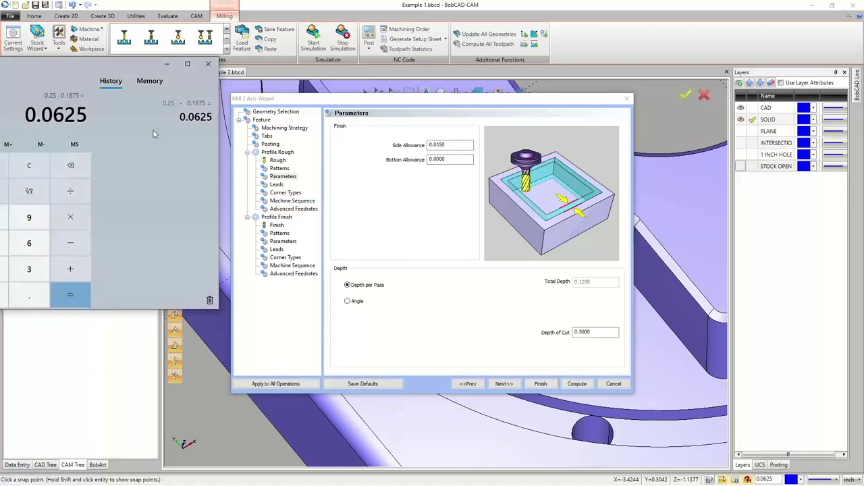
left_click_drag(132, 61, 259, 63)
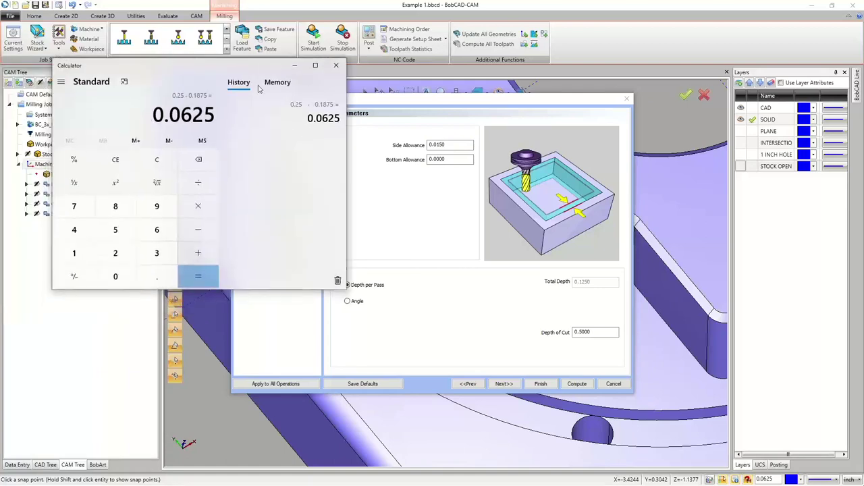
type("-0.03")
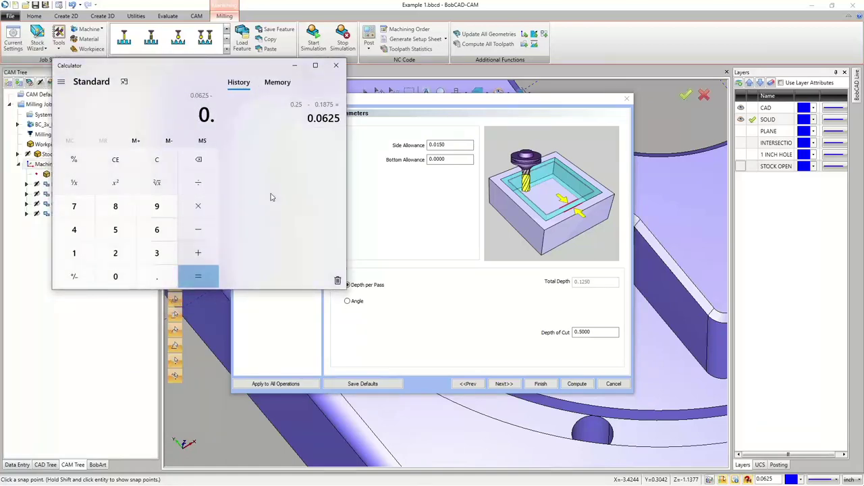
key("Return")
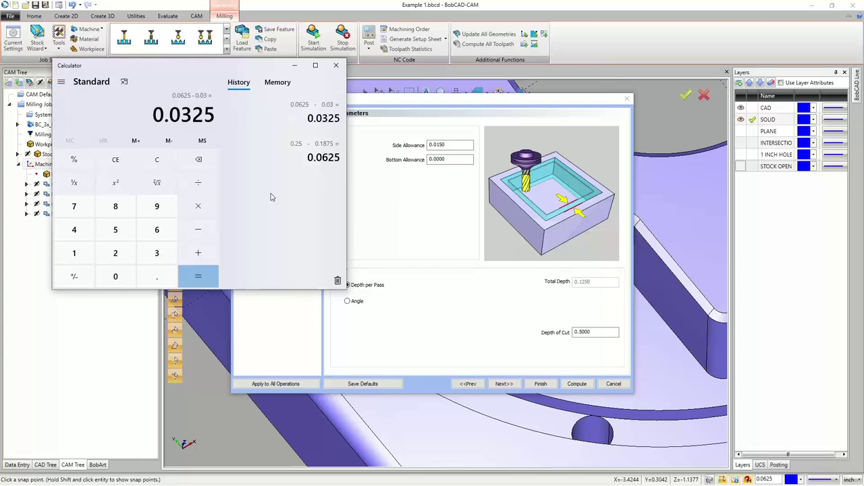
- Enter a 0.0625 depth of cut for the Profile Rough, and switch its depth control to Angle at 3.0000
left_click(452, 161)
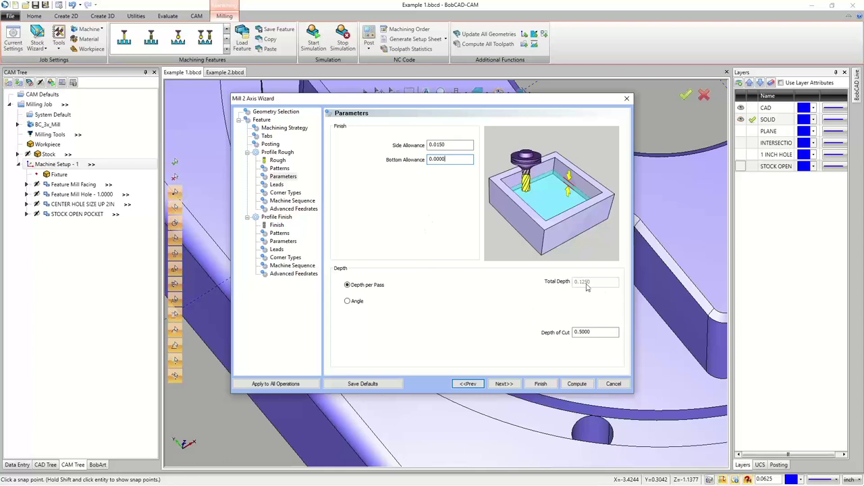
left_click(347, 285)
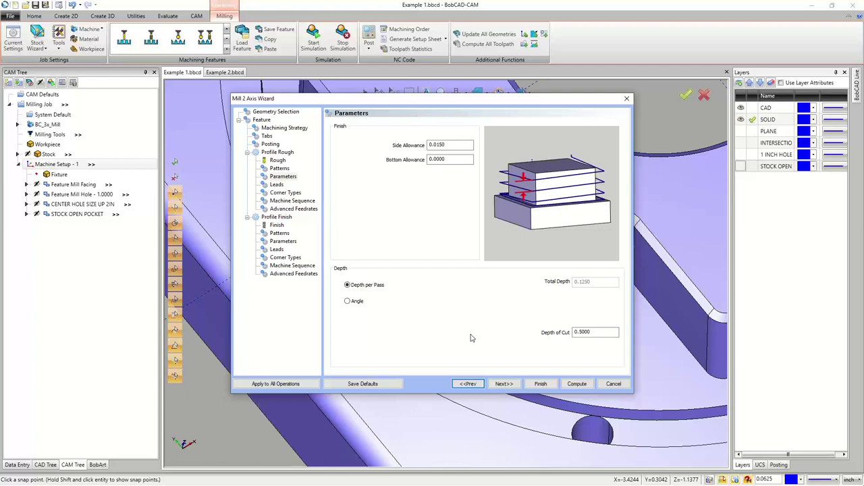
left_click_drag(597, 332, 558, 334)
type(".0625")
left_click(358, 302)
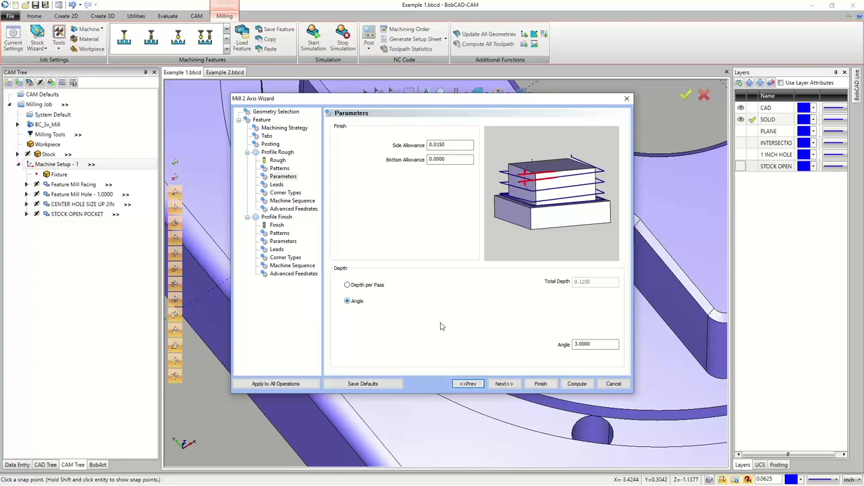
left_click(505, 384)
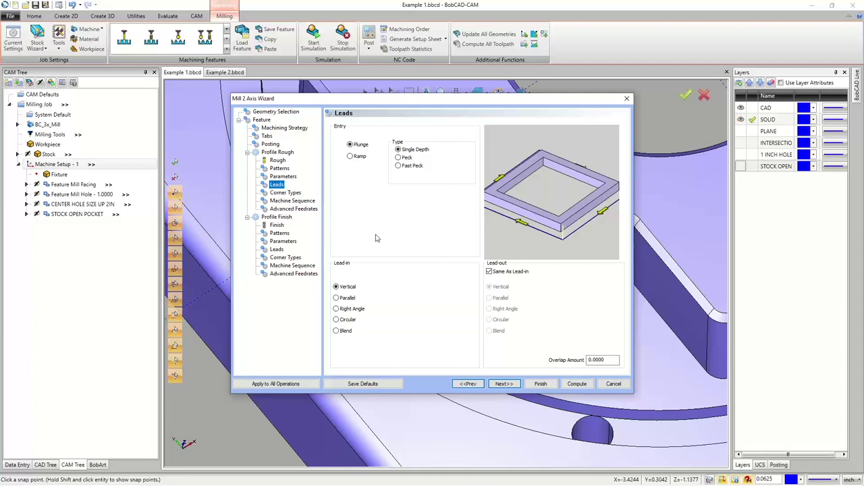
- Keep the vertical plunge leads, set the Profile Rough machine sequence to Optimized, and apply that sequence to all operations
left_click(503, 384)
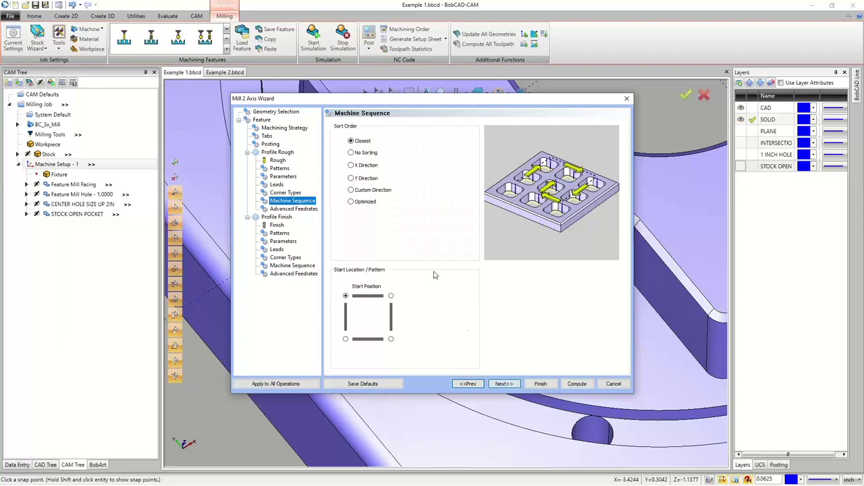
left_click(362, 202)
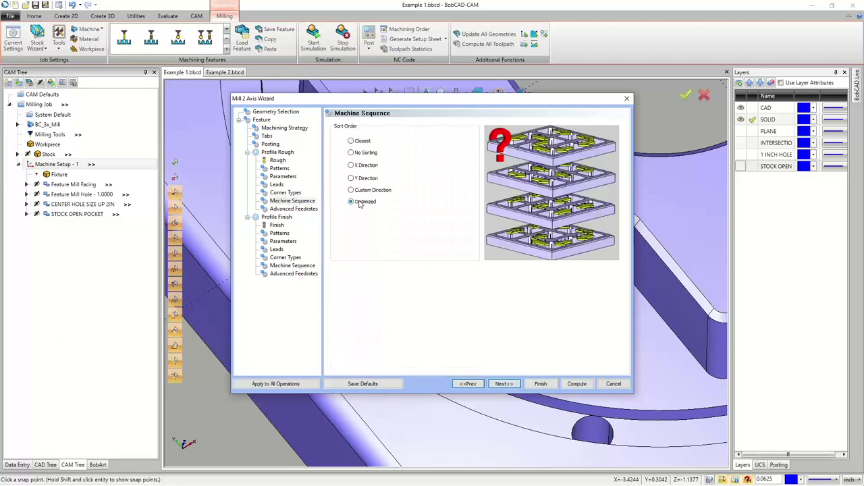
left_click(290, 383)
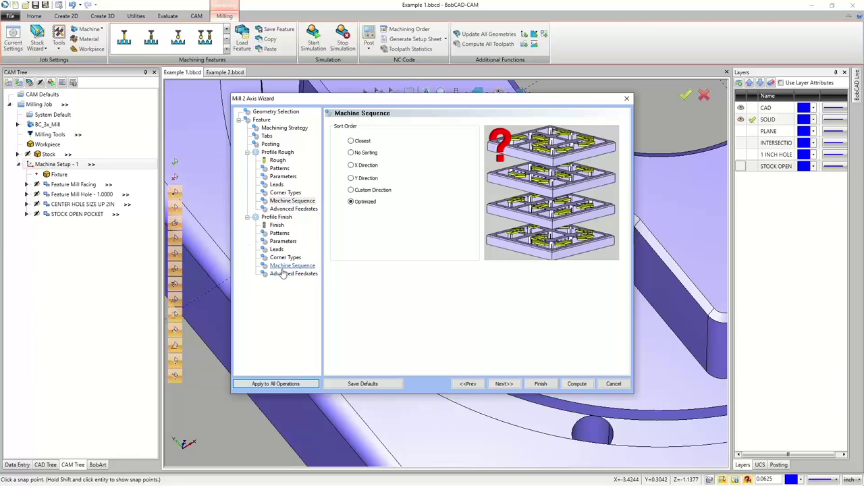
left_click(500, 383)
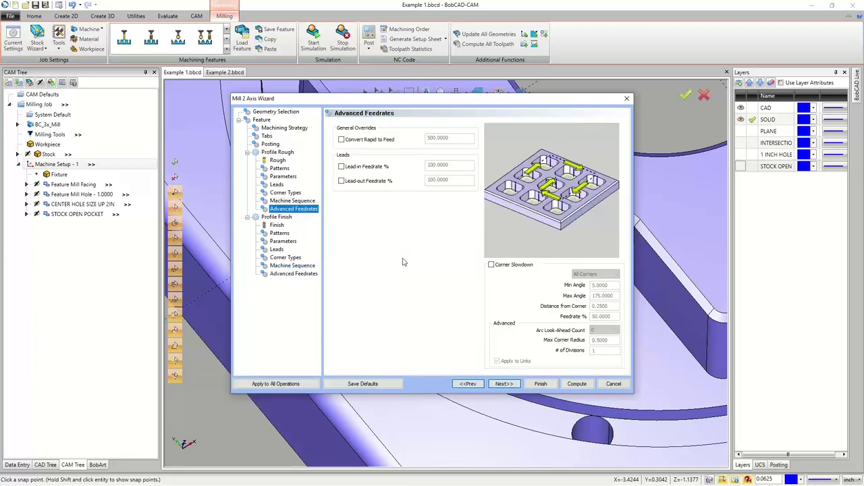
- Assign the 3/16 flat endmill - long (0.1875 diameter) from the tool crib to the Profile Finish operation
left_click(503, 383)
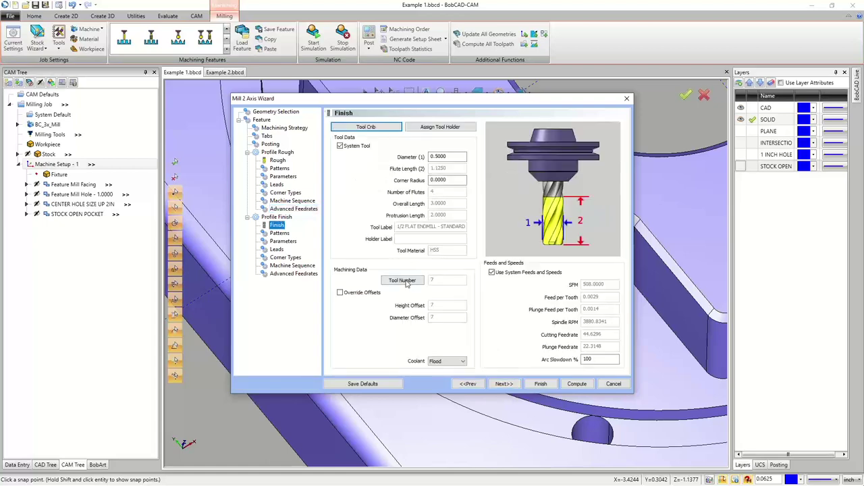
left_click(351, 128)
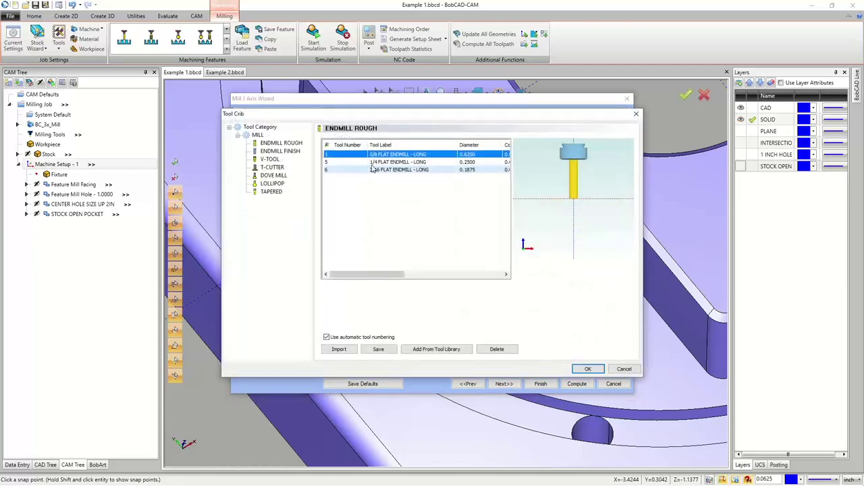
left_click(372, 167)
left_click(587, 368)
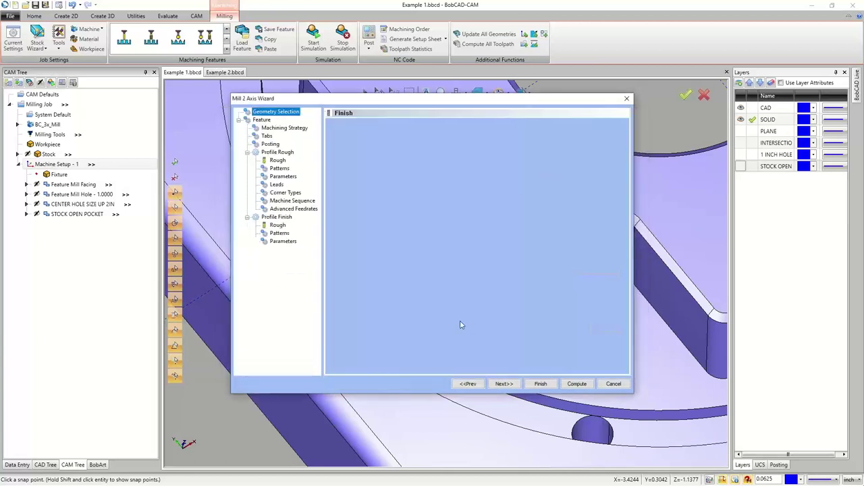
- Set the Profile Finish machine compensation to Comp Left / G41, keeping system compensation at Left
left_click(504, 383)
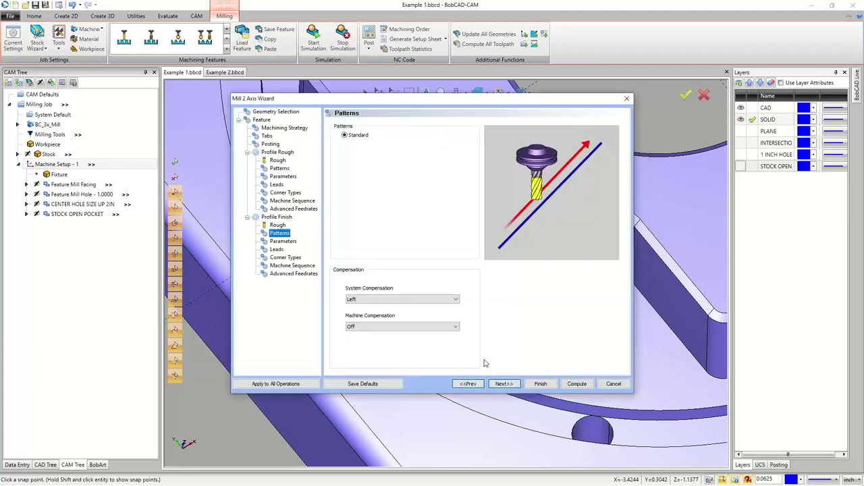
left_click(411, 327)
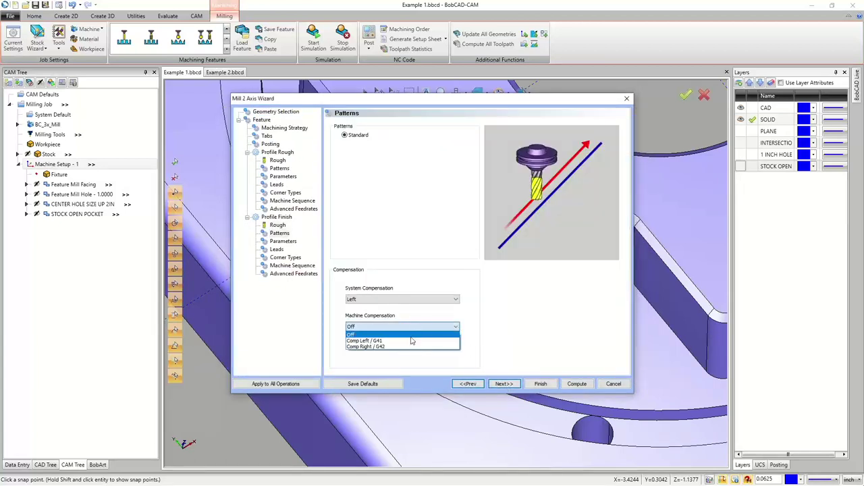
left_click(412, 341)
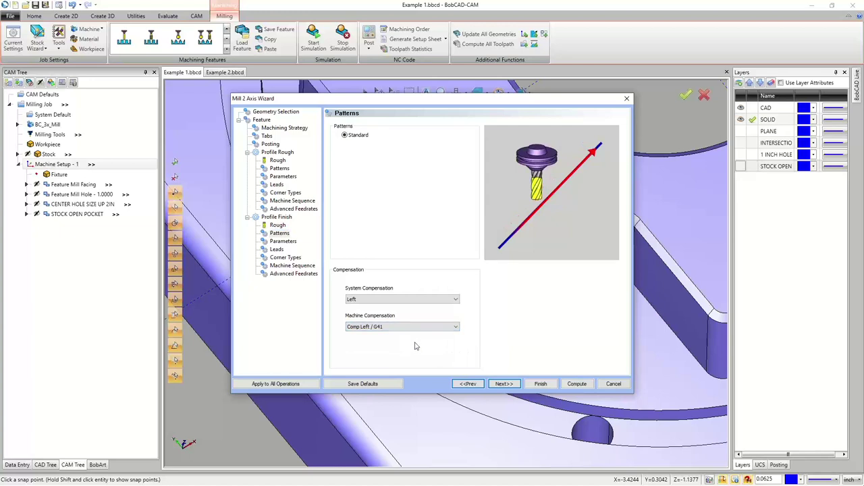
left_click(503, 384)
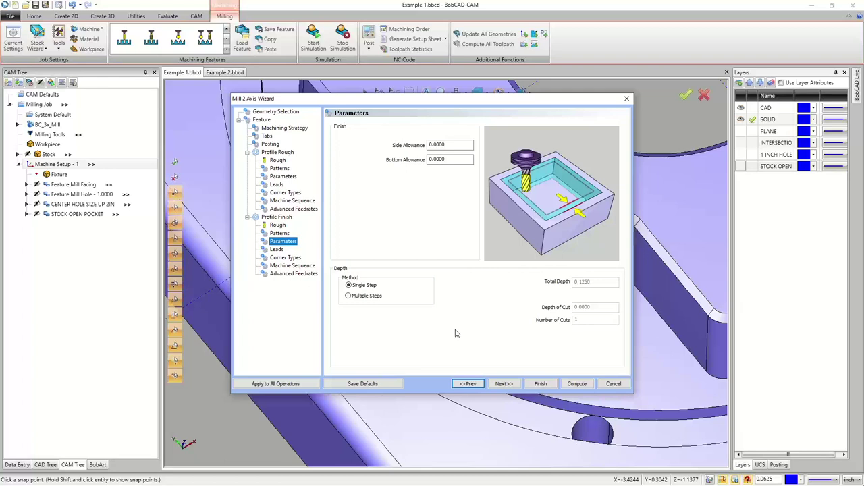
- Check the clearance in Calculator and give the Profile Finish a Right Angle lead-in with a length of .03125
left_click(507, 384)
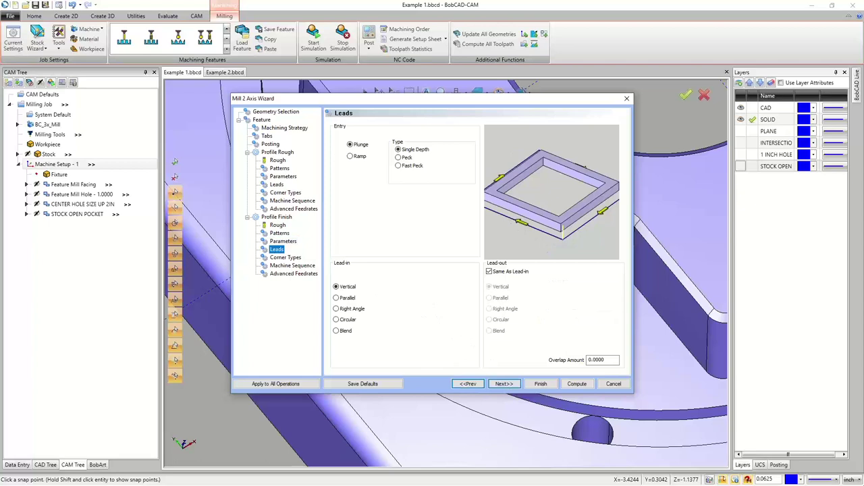
key("alt+Tab")
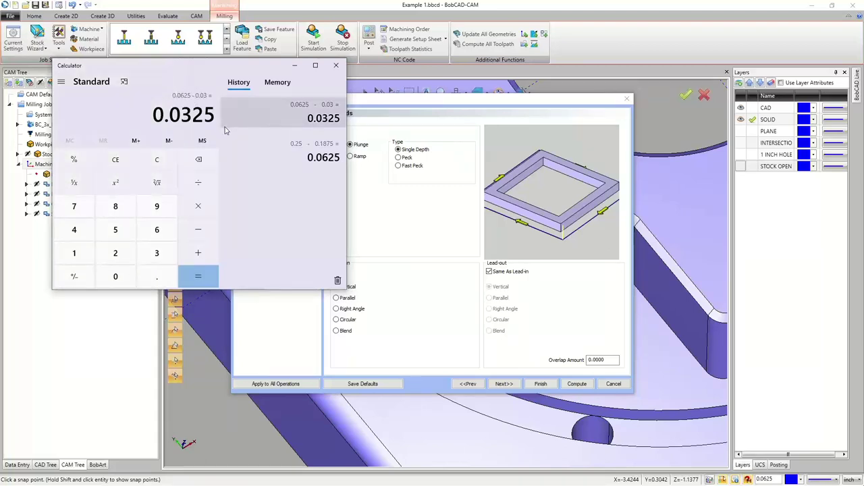
left_click(389, 275)
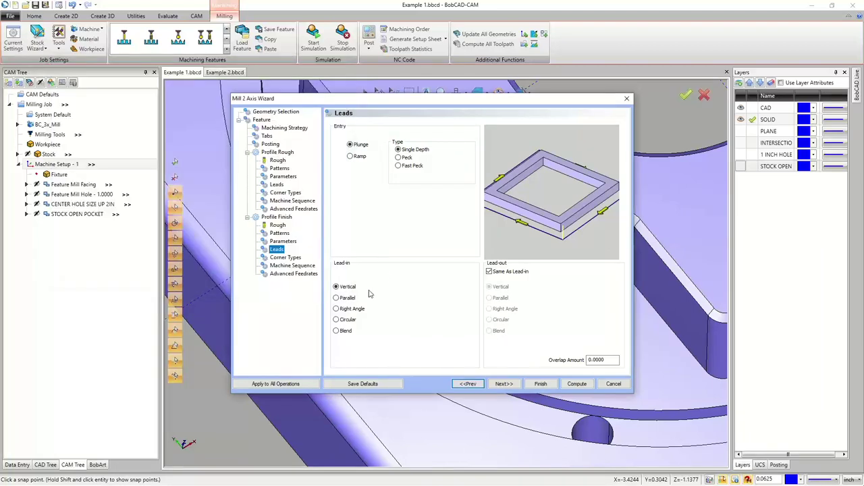
left_click(336, 309)
left_click_drag(461, 321, 406, 322)
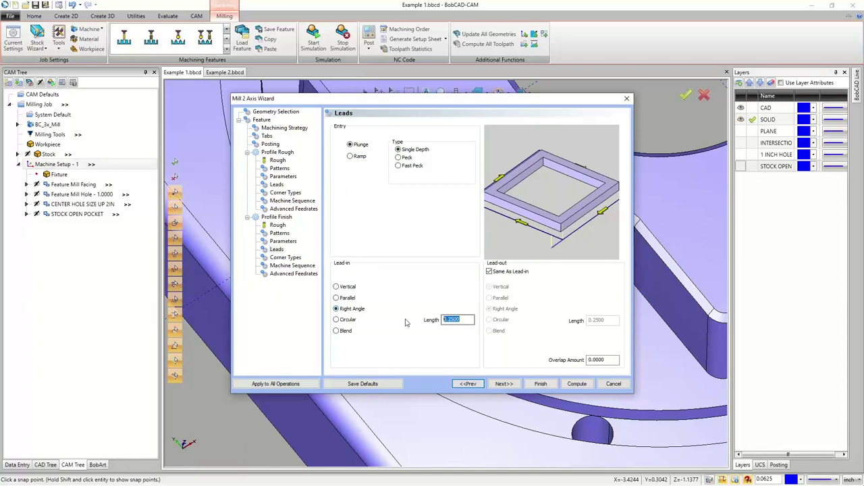
type(".03125")
- Keep the default corner types, machine sequence and advanced feedrates for Profile Finish, and compute the feature's toolpaths
left_click(511, 384)
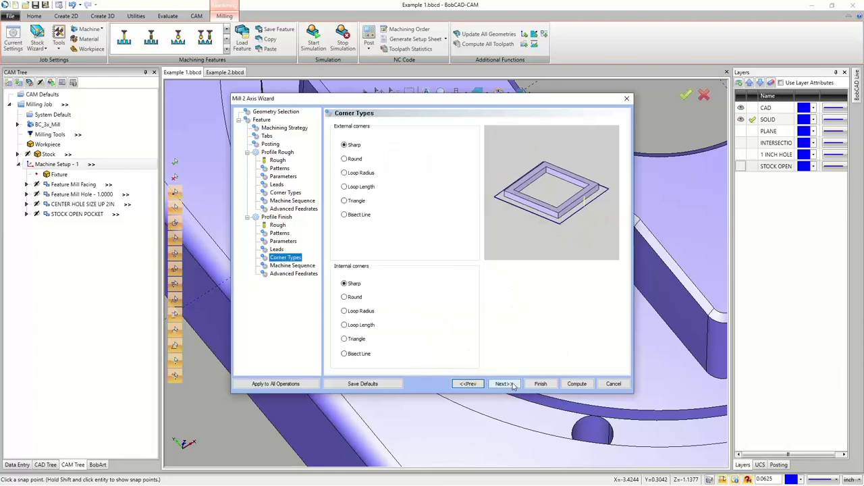
left_click(511, 384)
left_click(511, 384)
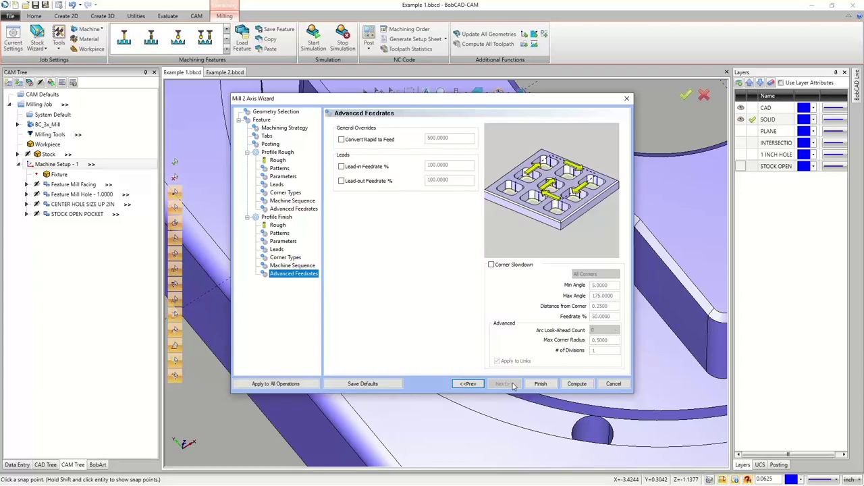
left_click(577, 384)
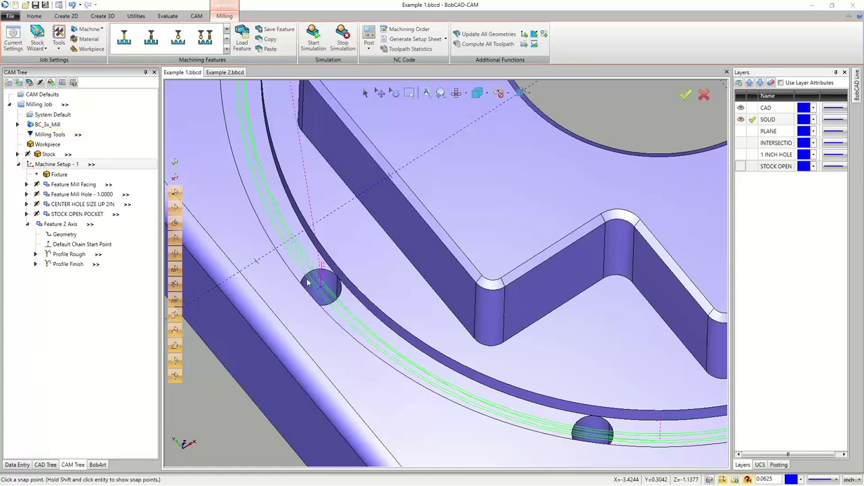
- Blank the Feature 2 Axis toolpath and highlight only Profile Finish to inspect its lead moves at the groove's start hole
right_click(63, 225)
left_click(111, 441)
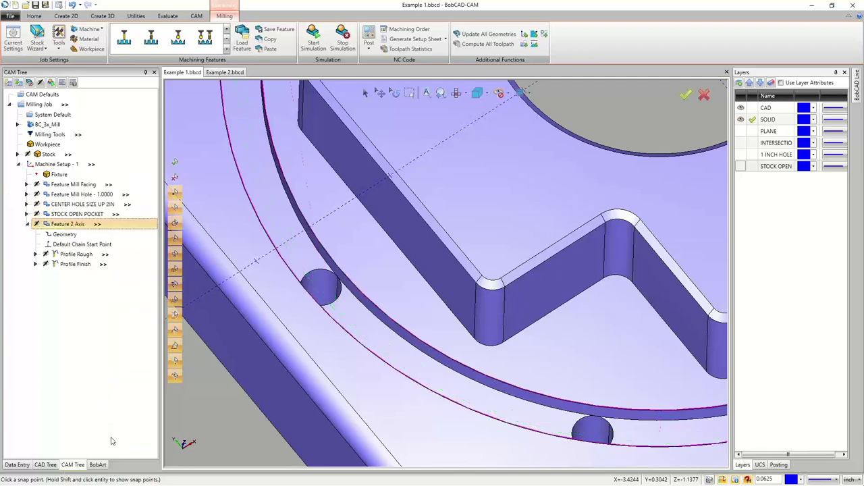
left_click(74, 266)
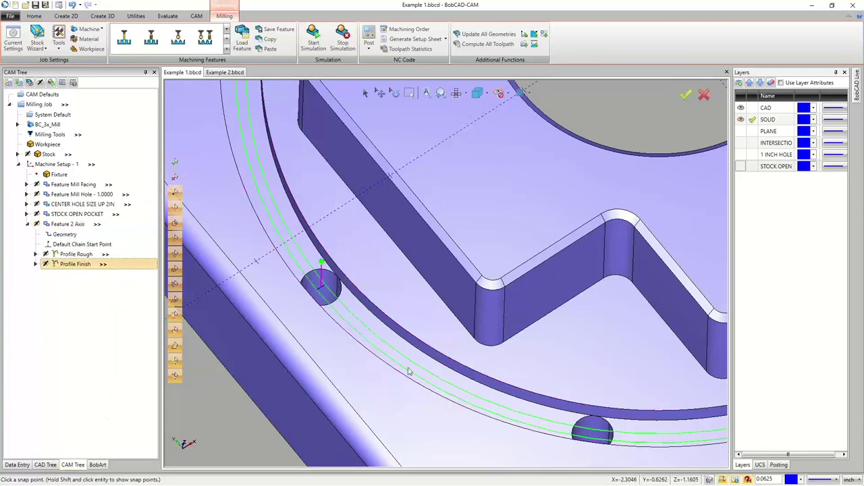
scroll(308, 279, "up", 5)
scroll(308, 279, "up", 1)
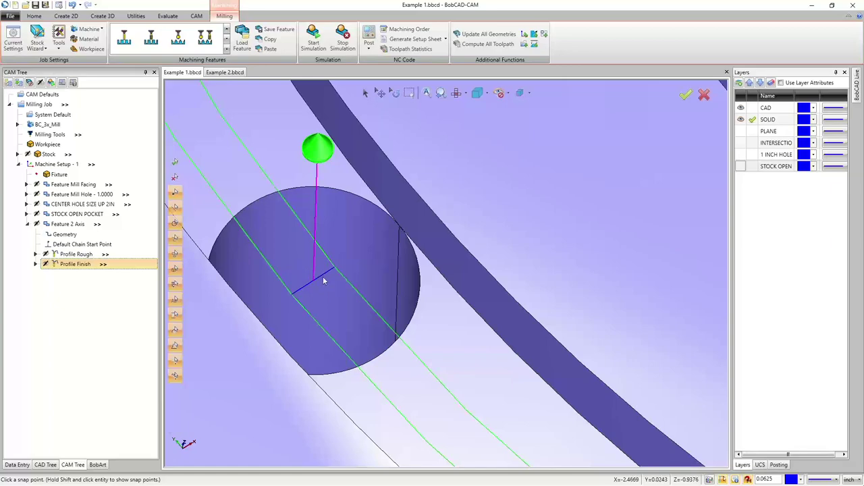
scroll(323, 280, "down", 2)
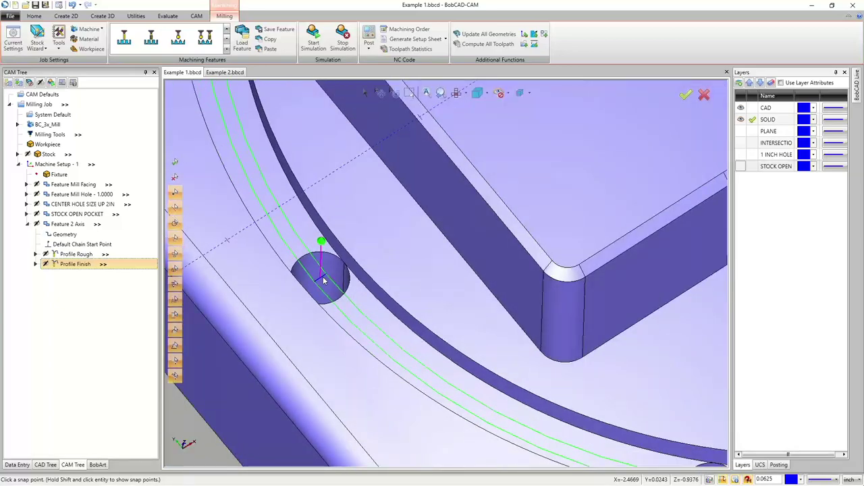
- Backplot the Profile Finish with a shaded tool, stepping through its plunge, lead-in and arc moves, and close the backplot
right_click(67, 268)
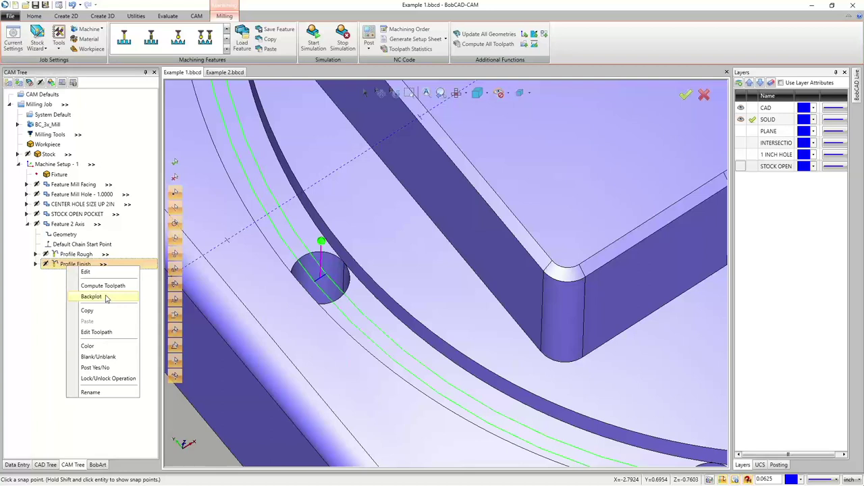
left_click(106, 299)
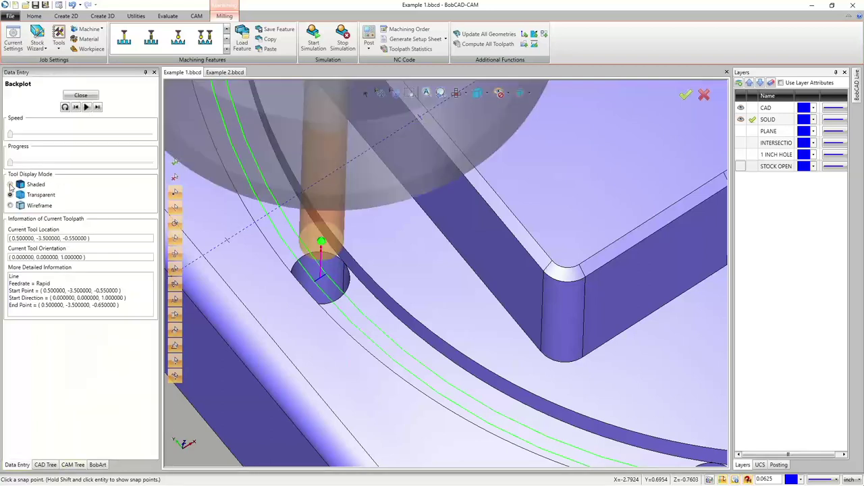
left_click(11, 184)
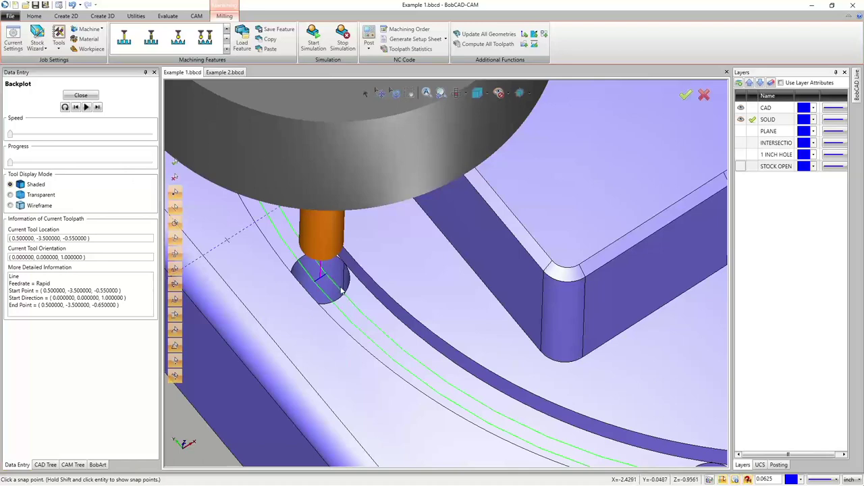
middle_click_drag(338, 282, 304, 222)
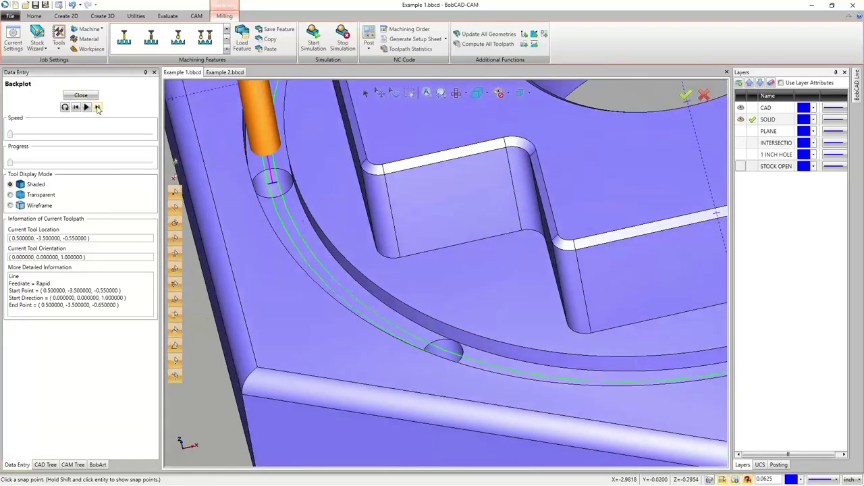
left_click(97, 106)
left_click(97, 107)
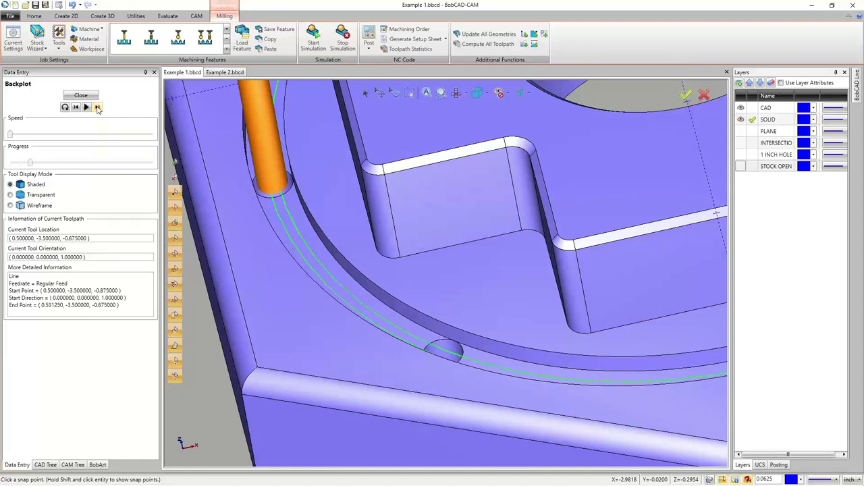
left_click(98, 106)
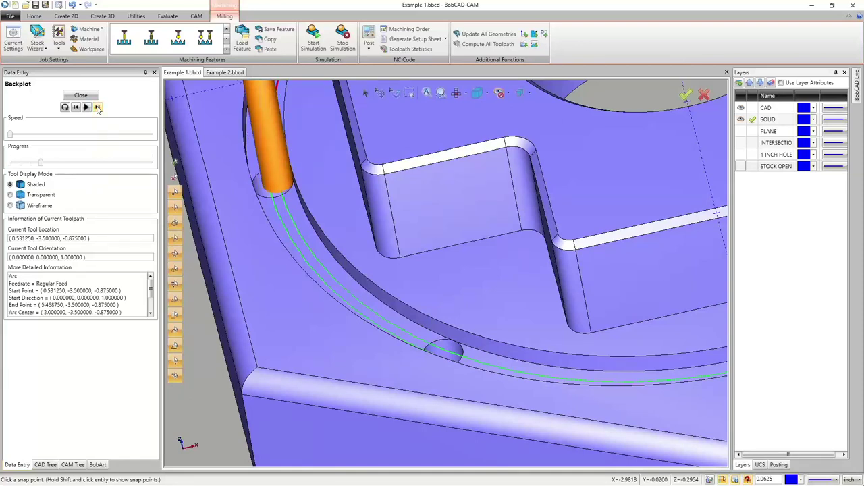
left_click(98, 106)
left_click(97, 107)
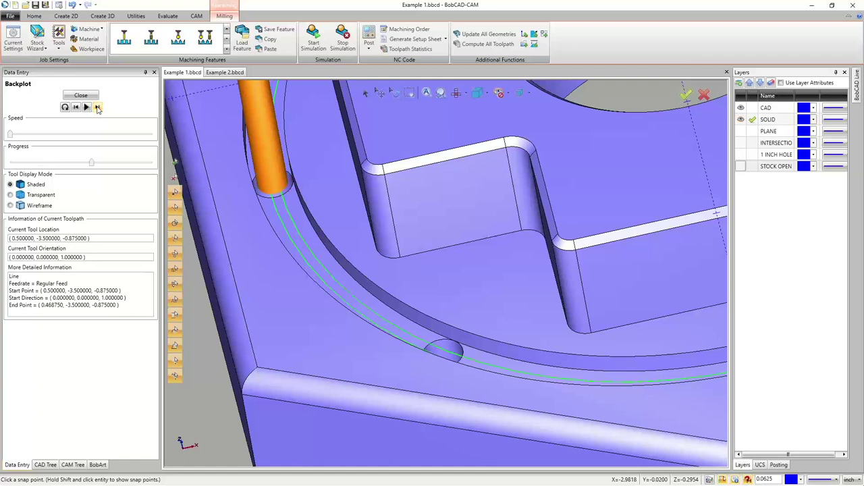
left_click(98, 106)
left_click(97, 107)
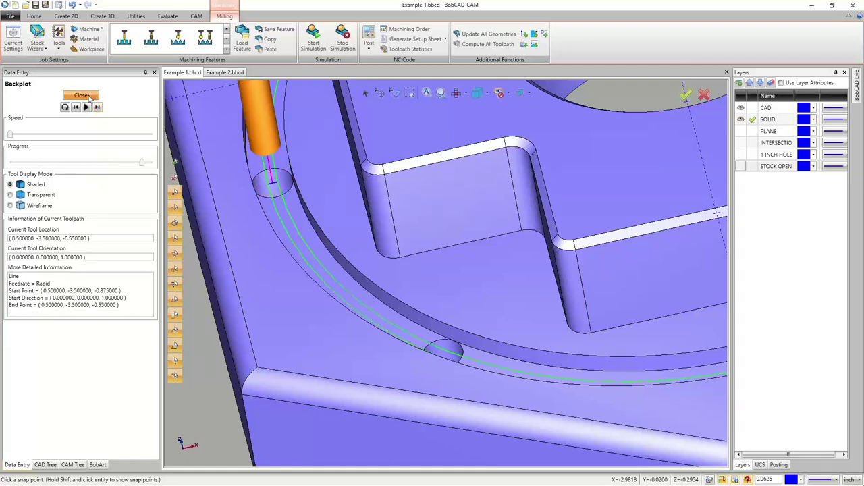
left_click(81, 95)
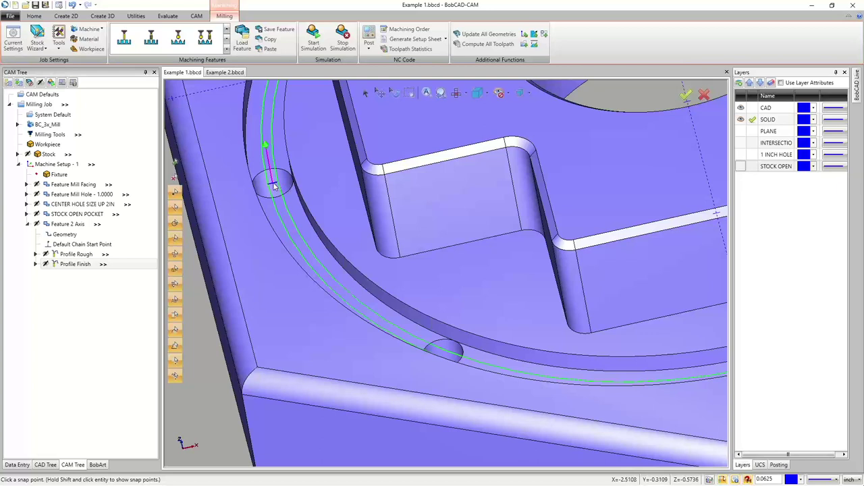
- Rename the Feature 2 Axis as SLOT and collapse it in the machining tree
right_click(68, 224)
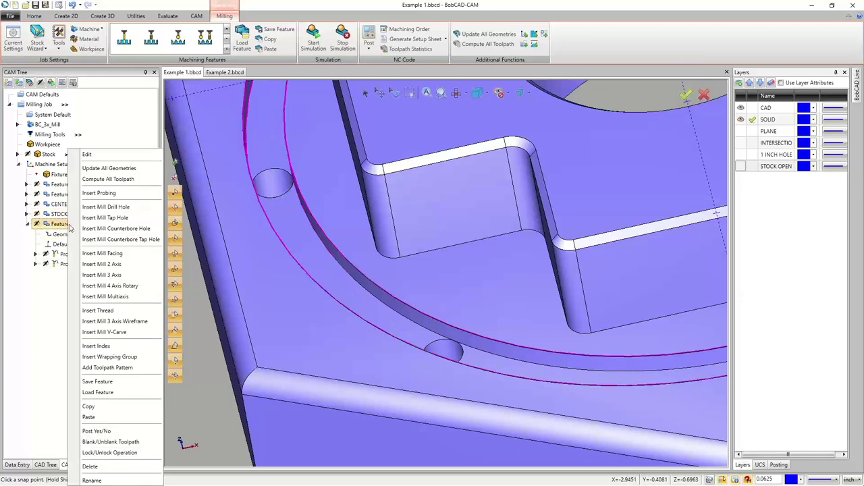
left_click(113, 480)
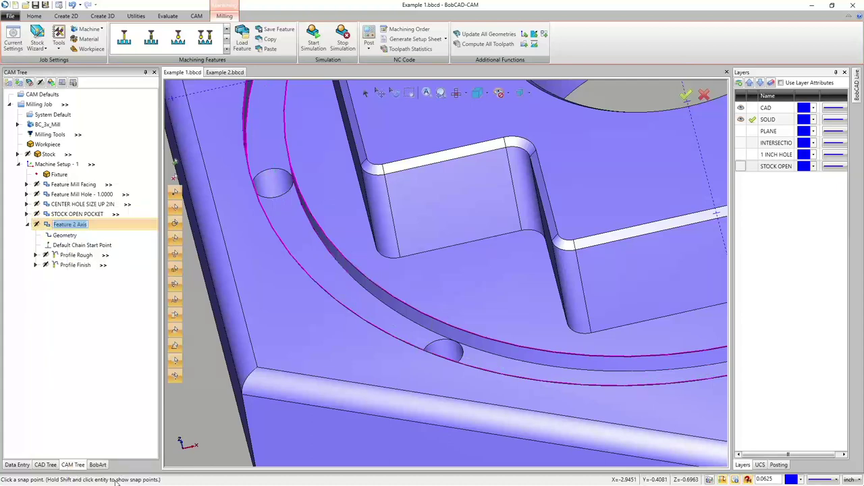
type("SLOT")
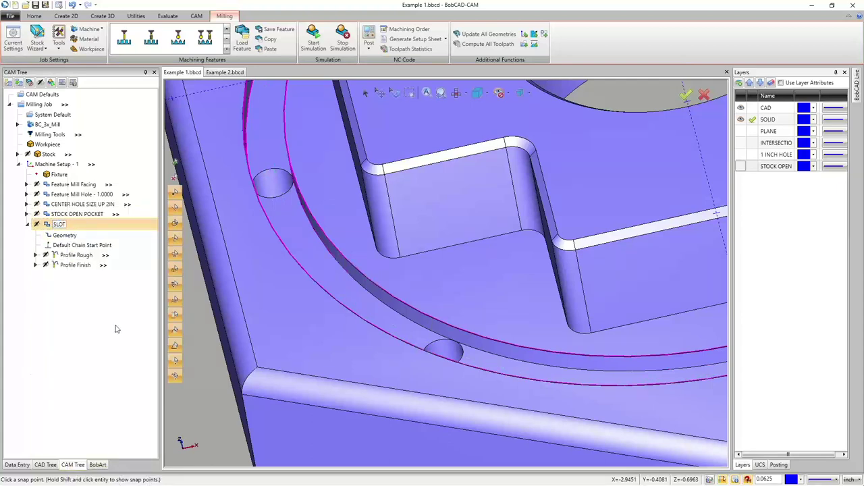
left_click(27, 224)
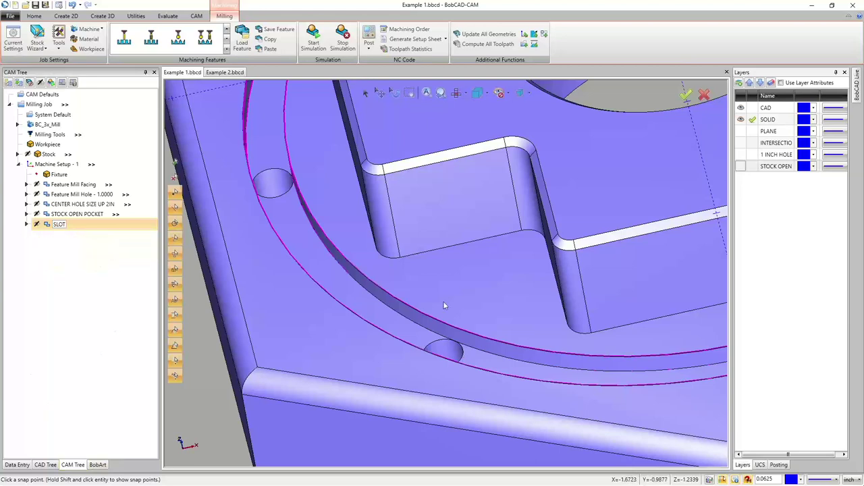
- Open the tool crib from Milling Tools and bring up the tool library for its T-CUTTER category
scroll(443, 305, "down", 5)
middle_click_drag(442, 305, 477, 368)
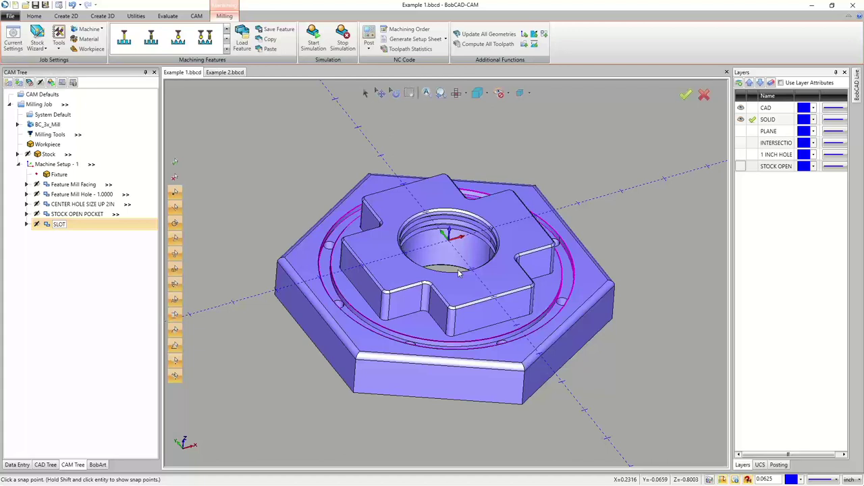
left_click(76, 214)
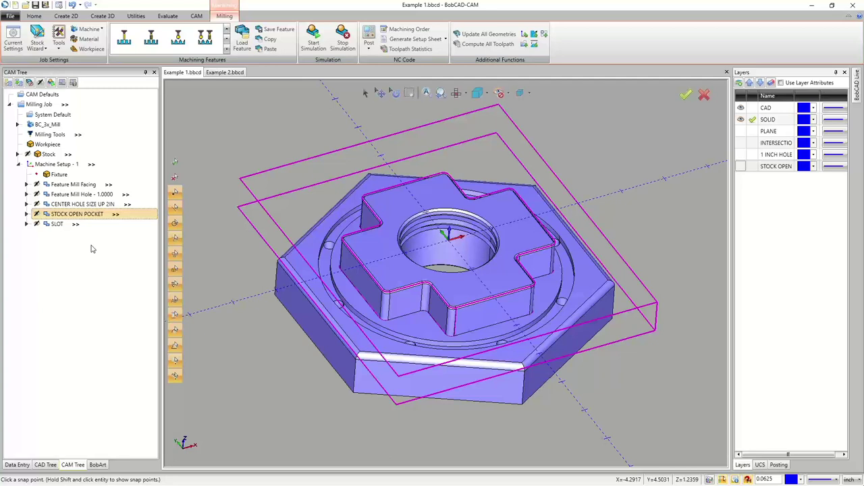
right_click(42, 136)
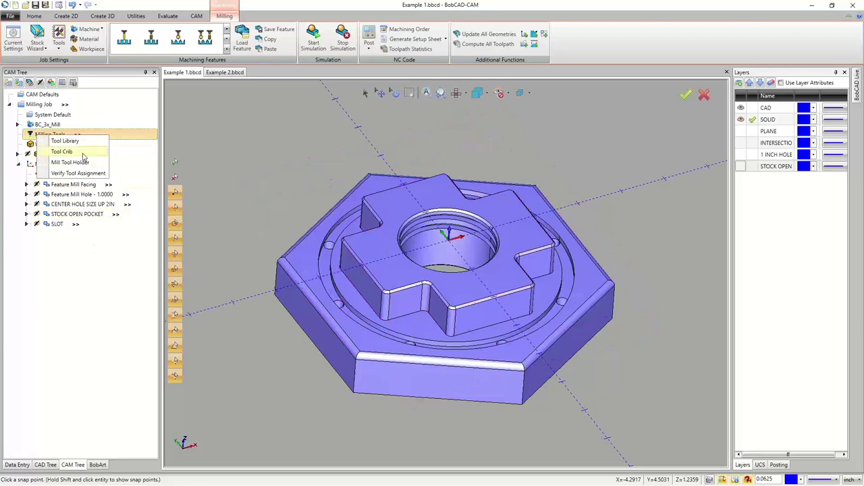
left_click(80, 152)
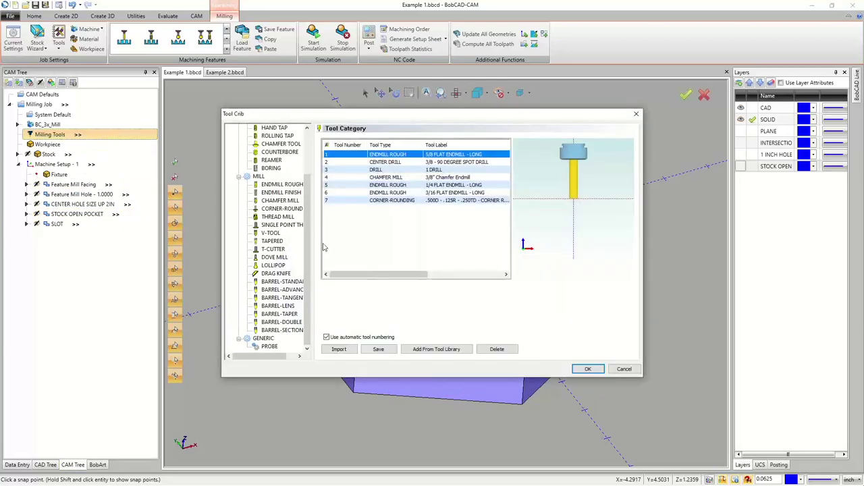
left_click(273, 249)
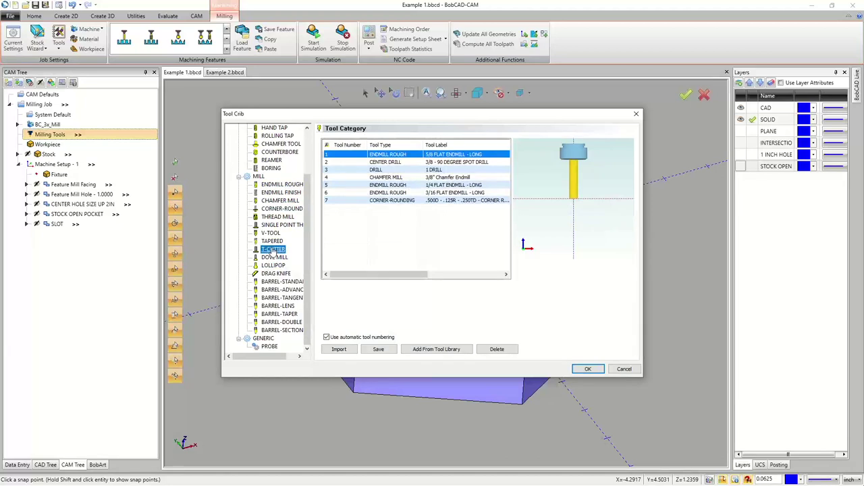
left_click(435, 351)
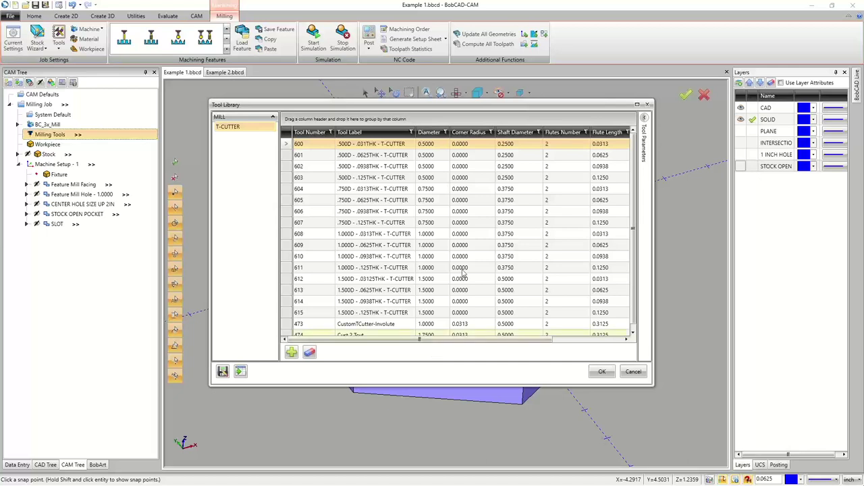
- Examine the diameter, flute length and shaft diameter of the .500D - .125THK T-cutter in the tool library
left_click(356, 177)
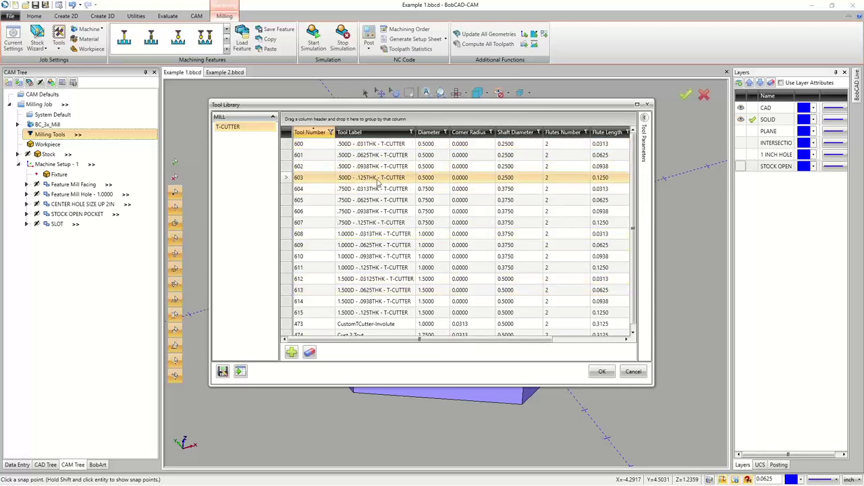
double_click(377, 179)
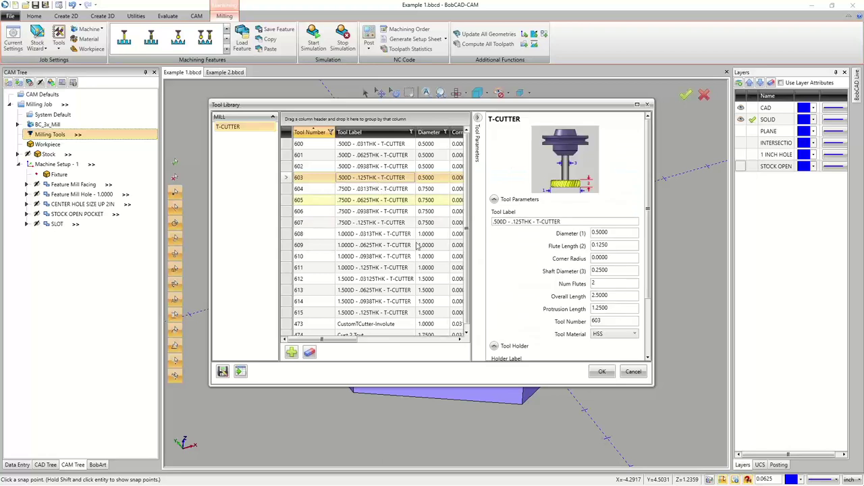
left_click(609, 233)
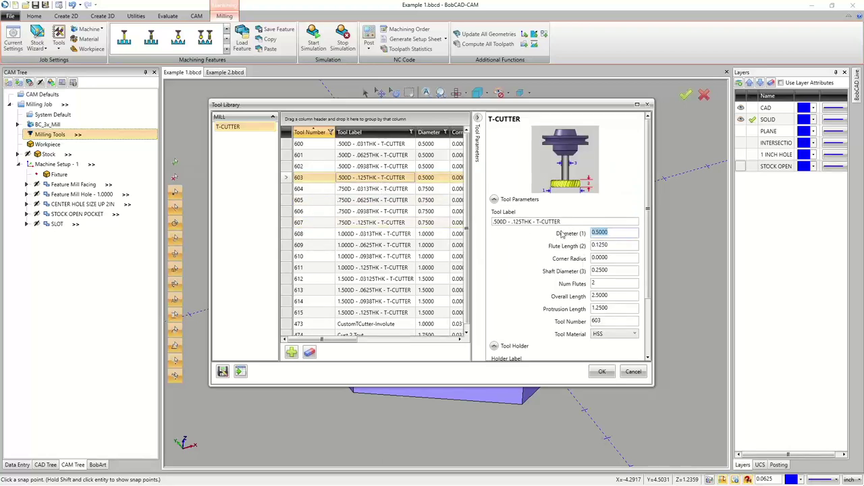
left_click(608, 247)
left_click(614, 270)
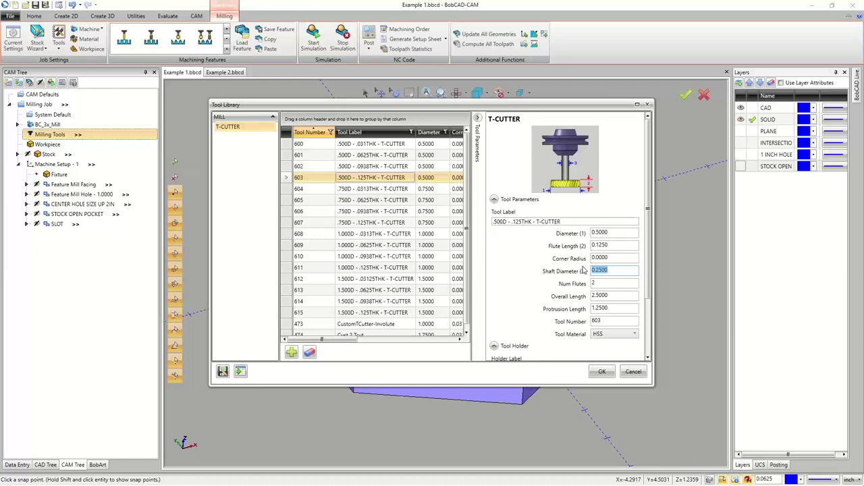
left_click_drag(425, 107, 411, 119)
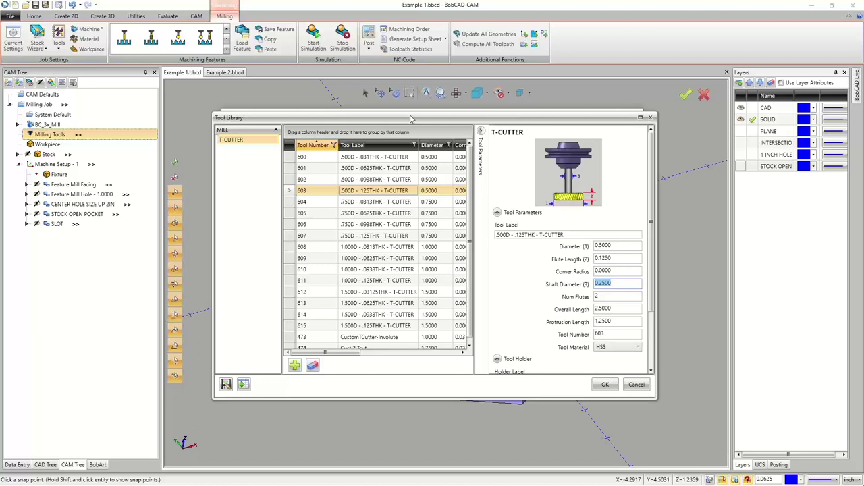
- Add the .750D - .125THK T-cutter from the library to the tool crib and accept the crib
left_click(383, 237)
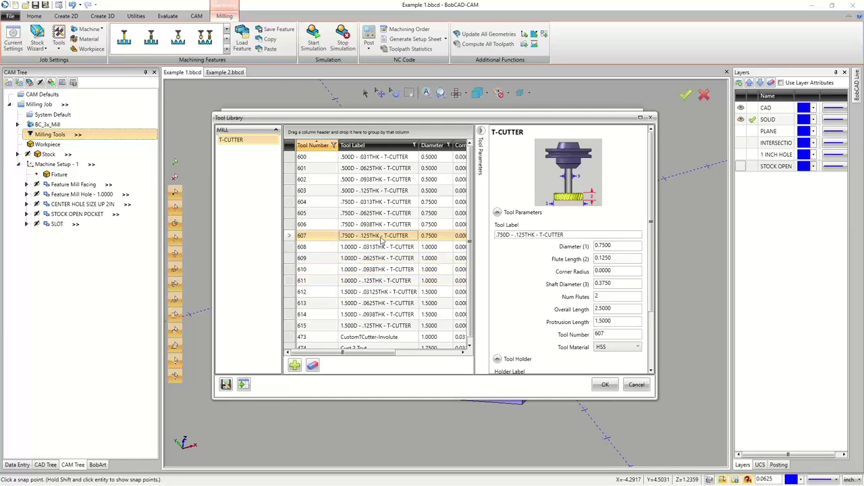
left_click(604, 386)
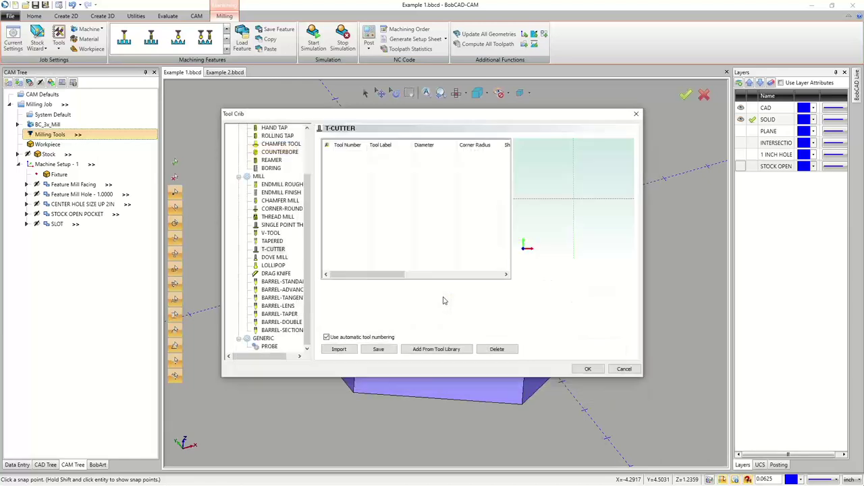
scroll(598, 194, "up", 3)
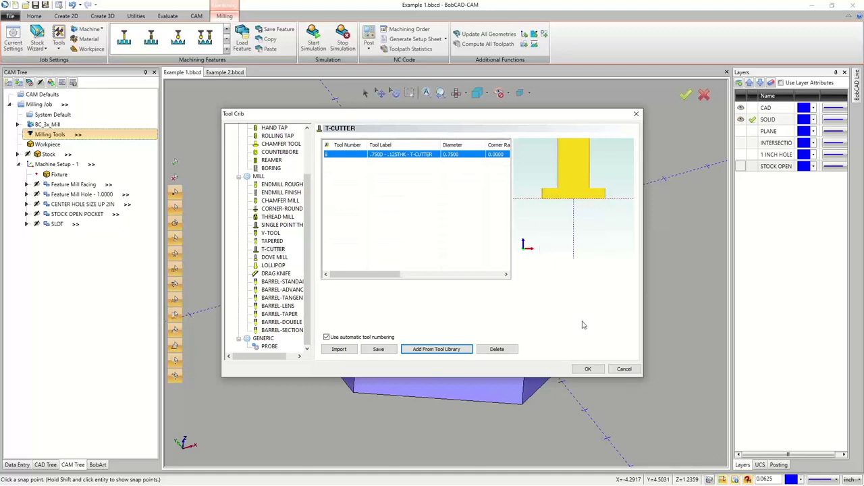
left_click(587, 369)
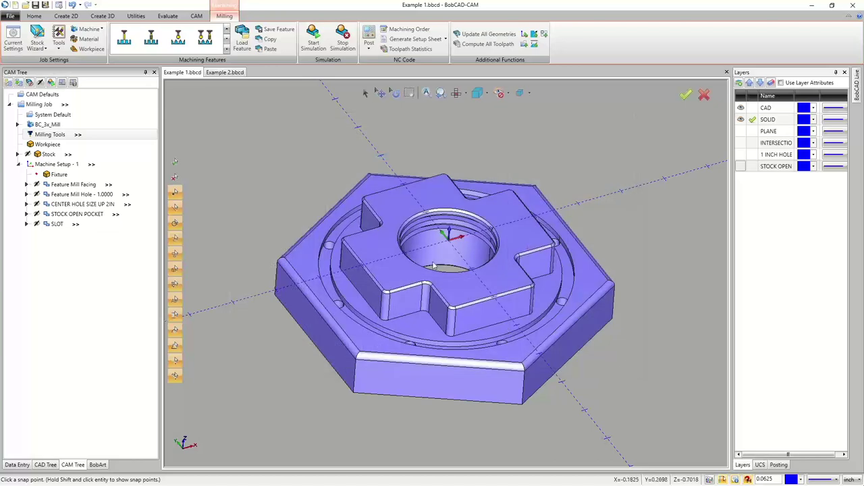
- Start a new Mill 2 Axis feature under Machine Setup - 1
scroll(434, 265, "up", 5)
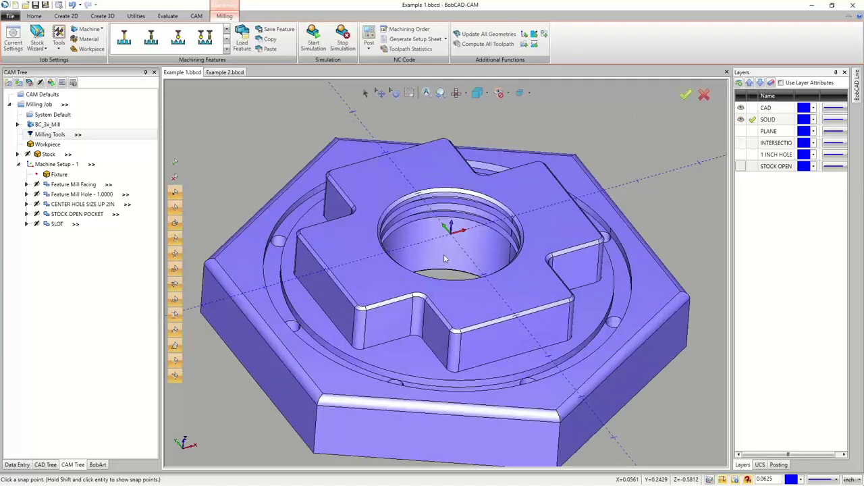
scroll(442, 258, "down", 3)
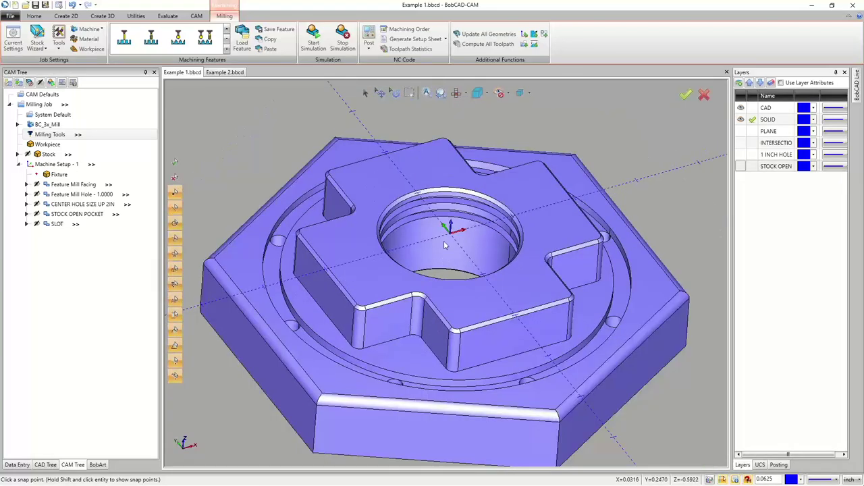
scroll(444, 240, "up", 3)
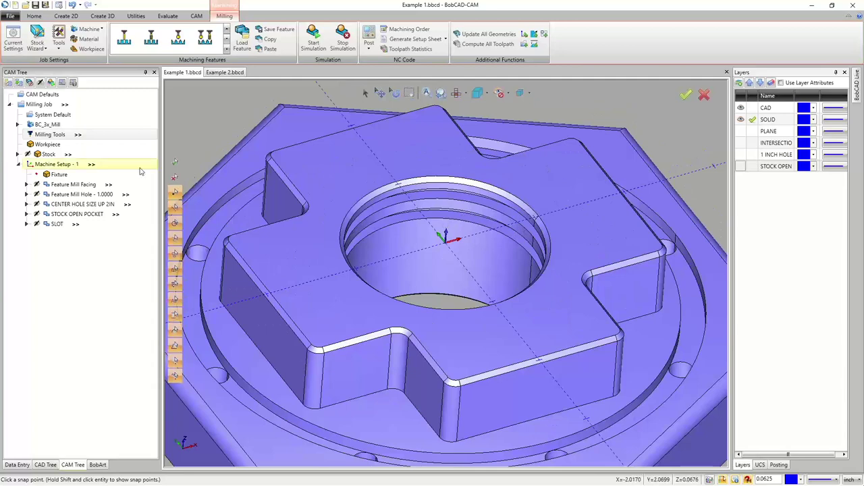
left_click(58, 166)
right_click(58, 166)
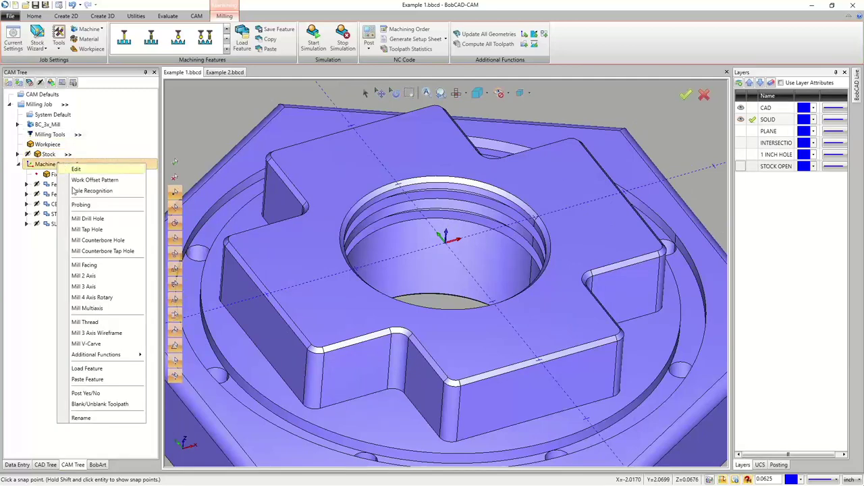
left_click(95, 276)
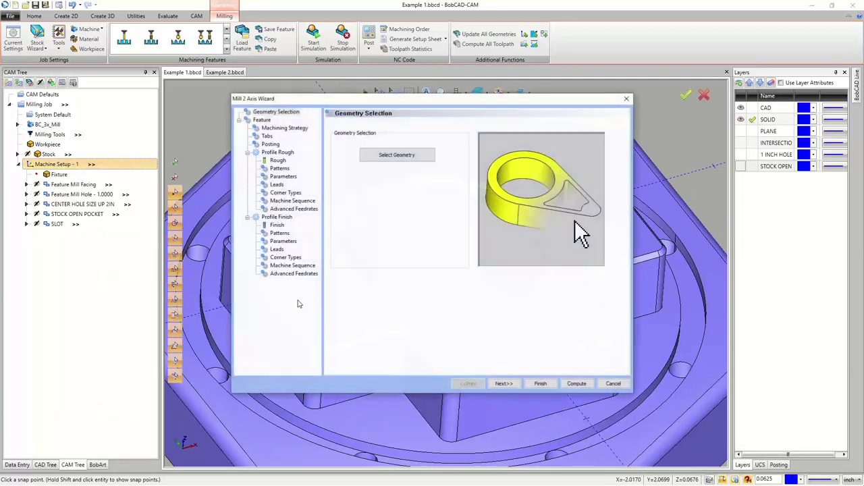
- Select the circular edge of the groove inside the center bore as the 2-axis feature's geometry
left_click(388, 156)
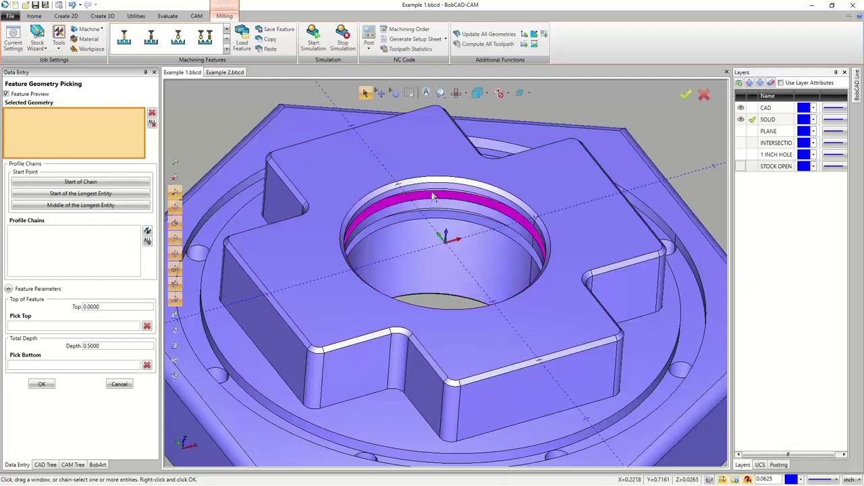
middle_click_drag(435, 199, 443, 241)
left_click(420, 217)
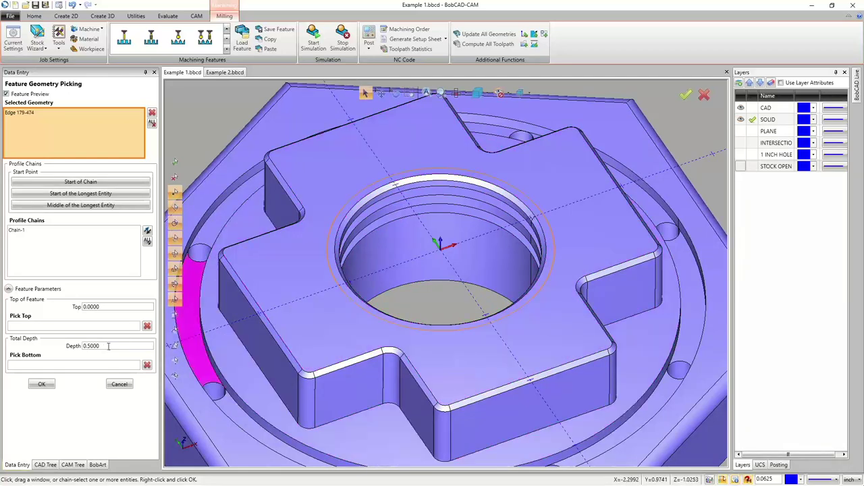
- Define the feature's total depth by picking a point on the groove edge inside the bore, and accept the geometry
left_click(78, 365)
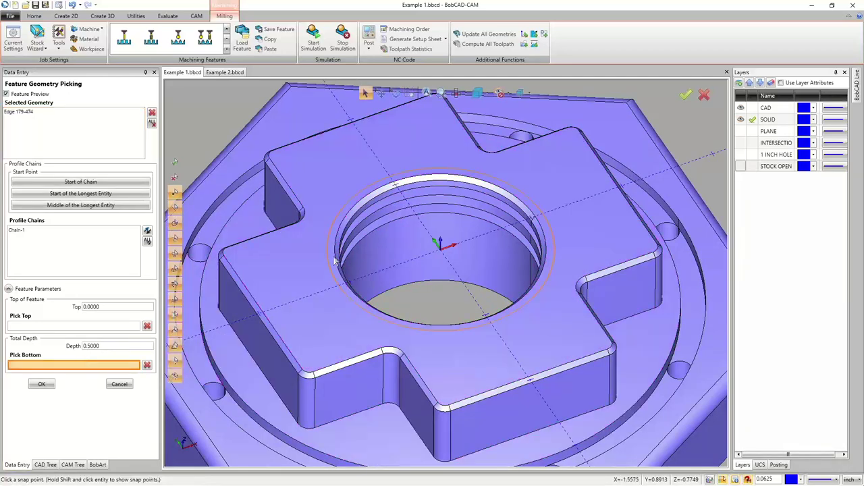
middle_click_drag(422, 226, 410, 213)
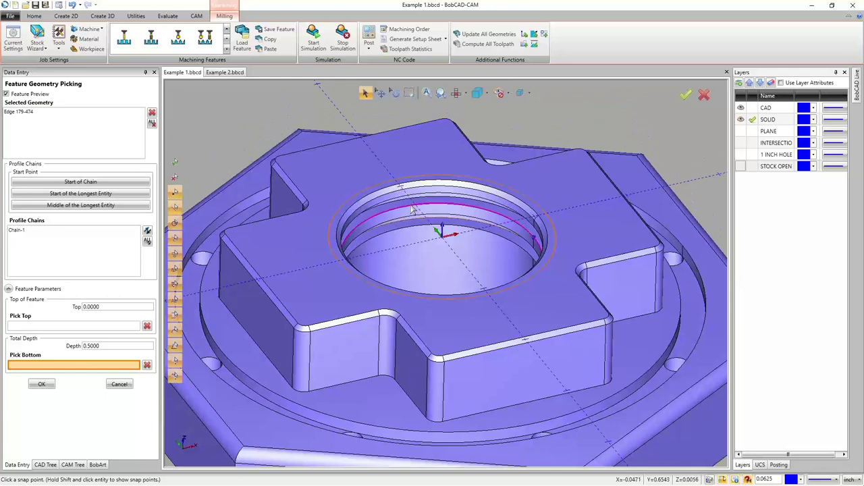
left_click(413, 210)
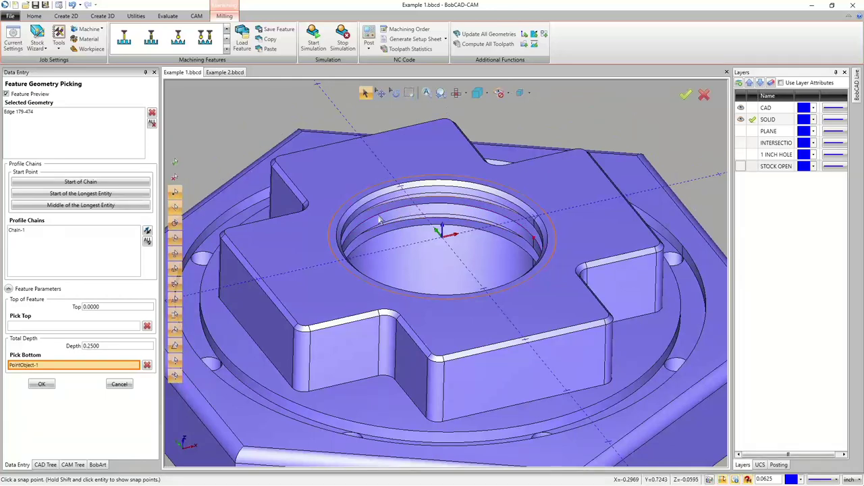
left_click(42, 384)
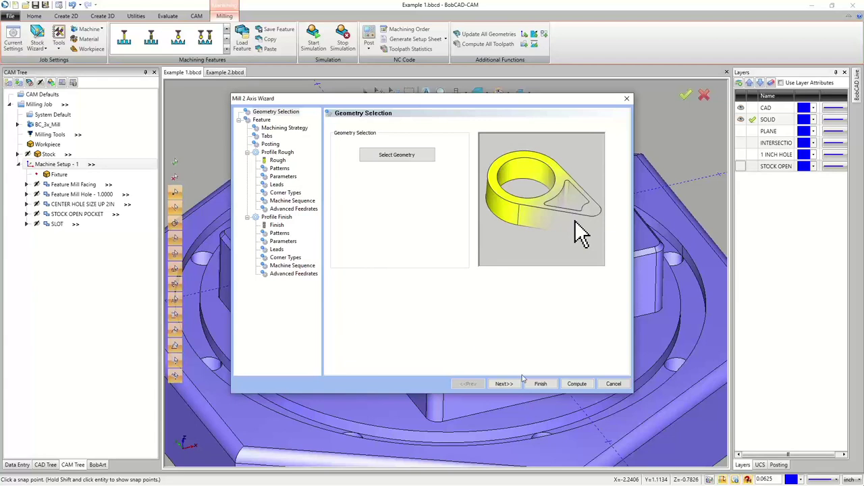
- Keep the default feature, strategy, tabs and posting settings, and assign the .750D - .125THK T-cutter from the tool crib to Profile Rough
left_click(507, 383)
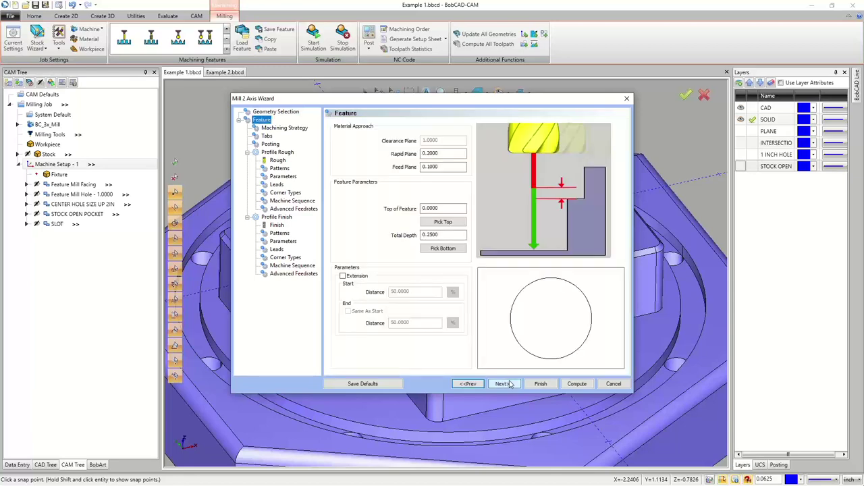
left_click(507, 384)
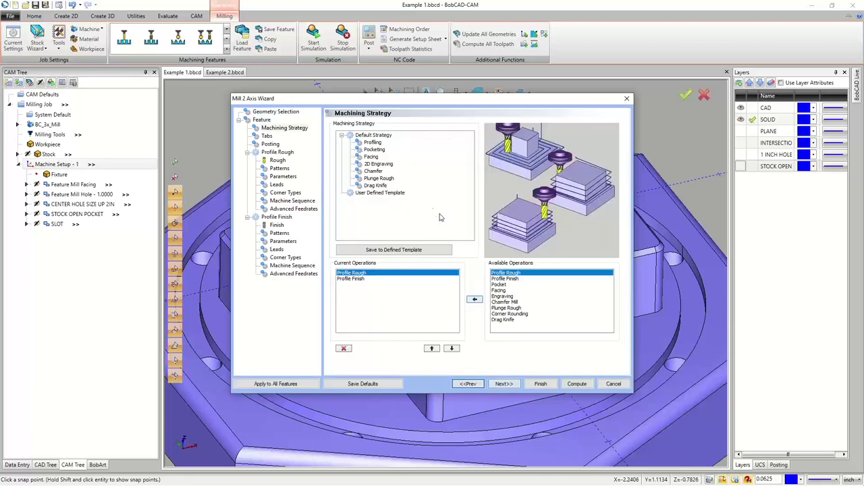
left_click(506, 383)
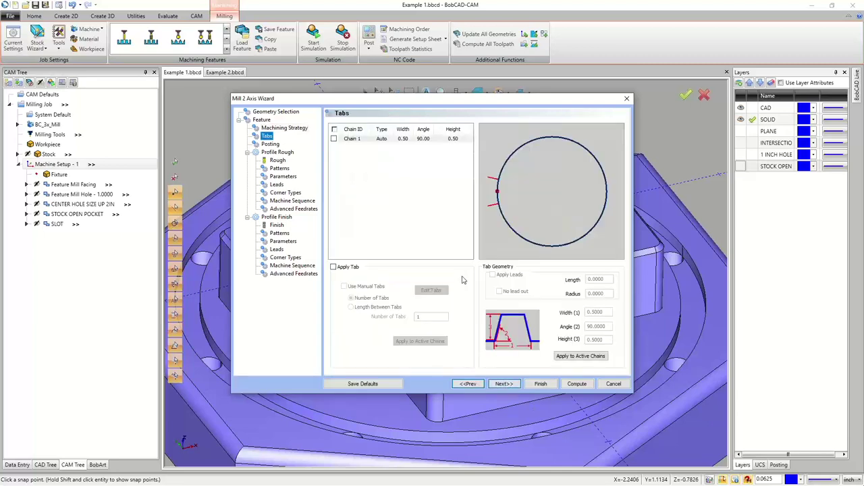
left_click(496, 383)
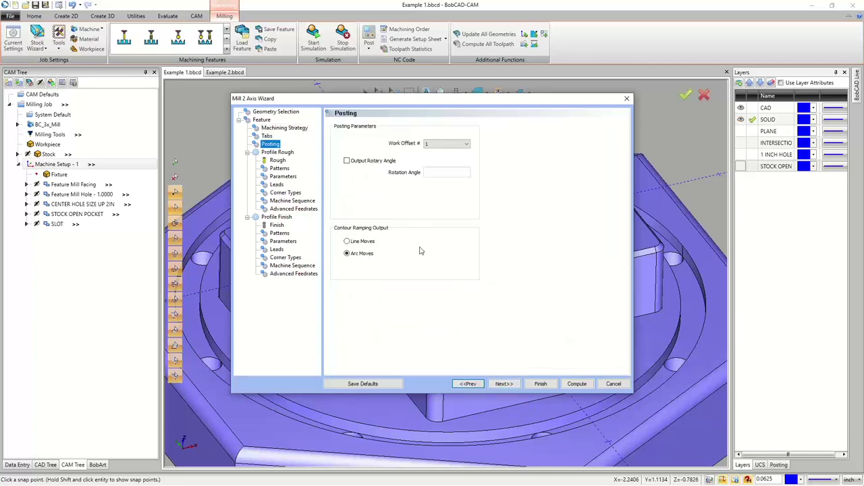
left_click(497, 383)
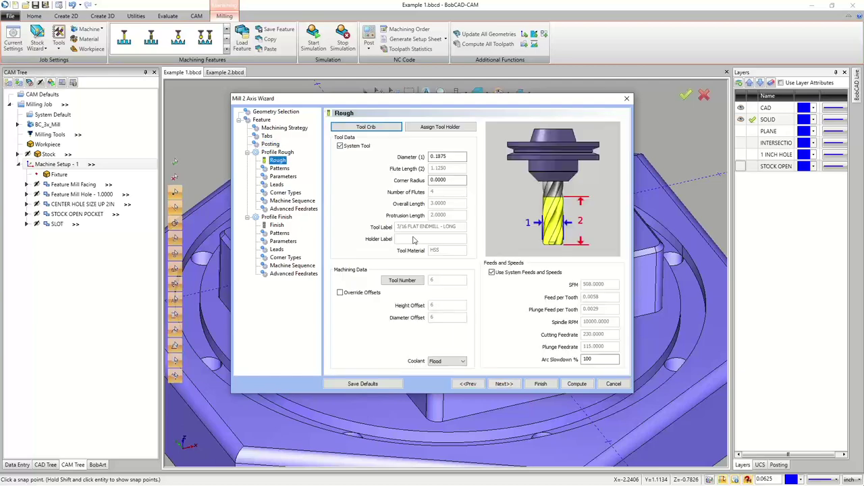
left_click(365, 127)
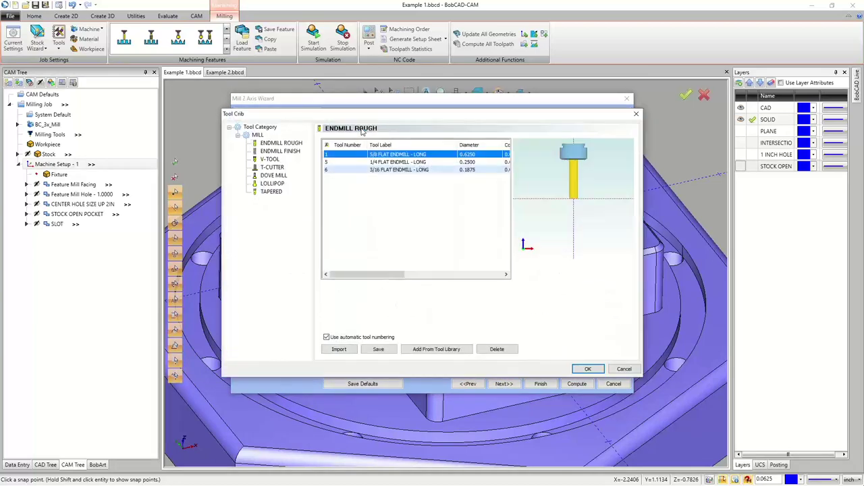
left_click(272, 167)
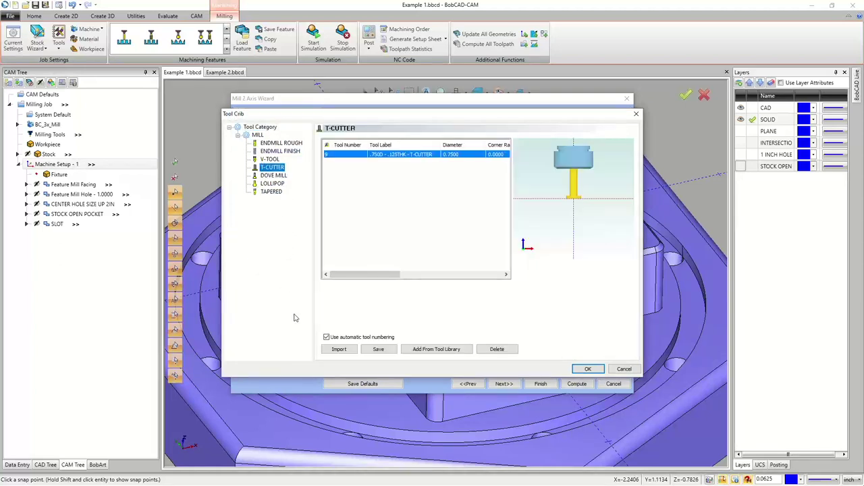
left_click(409, 156)
left_click(585, 370)
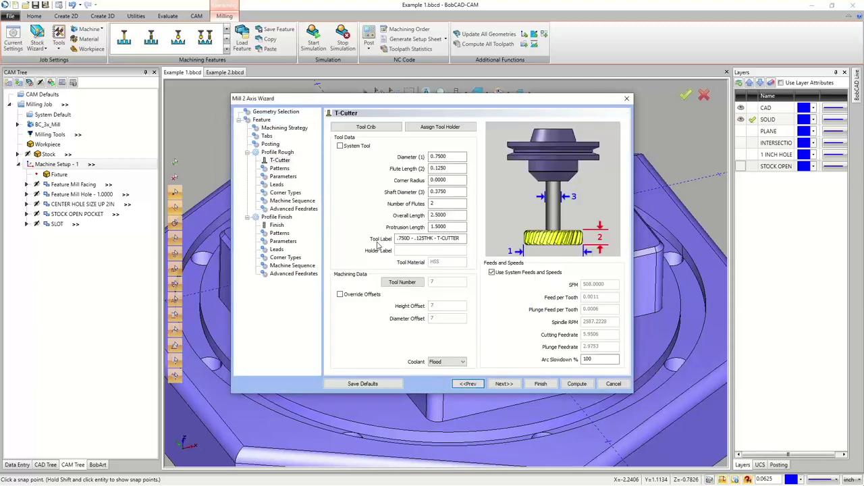
- Set the Profile Rough machine compensation to Comp Left / G41 and keep the default allowances and single-step depth
left_click(510, 387)
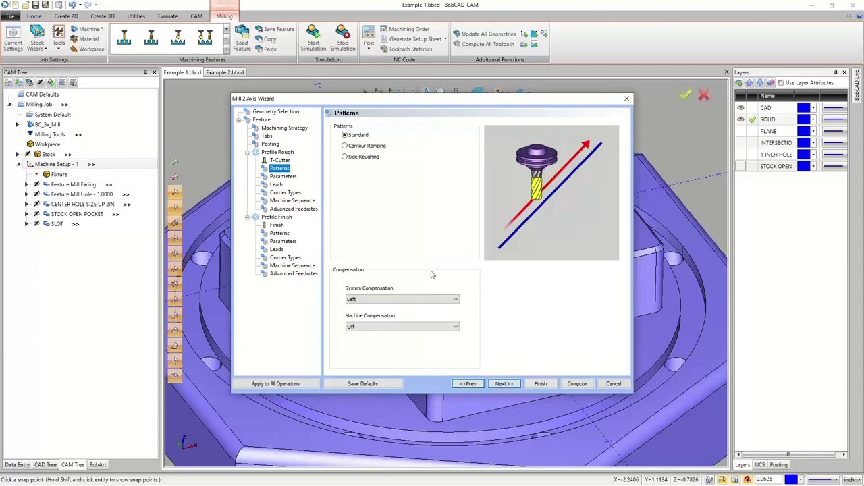
left_click(402, 328)
left_click(378, 341)
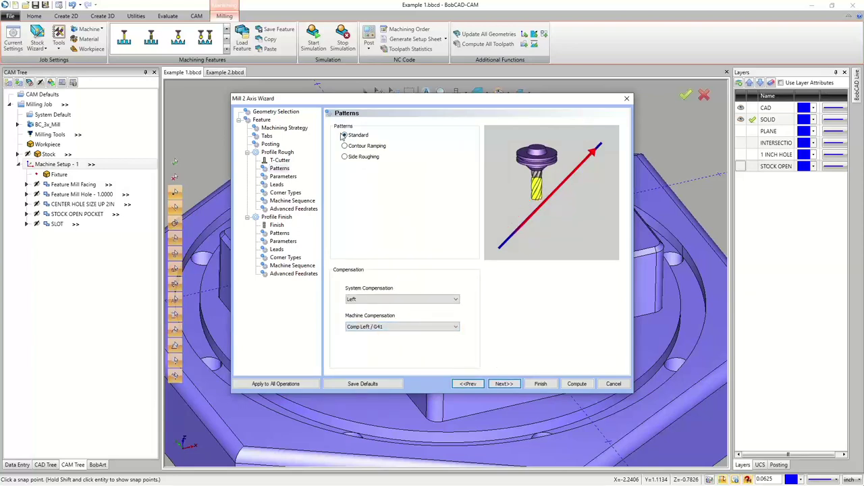
left_click(505, 384)
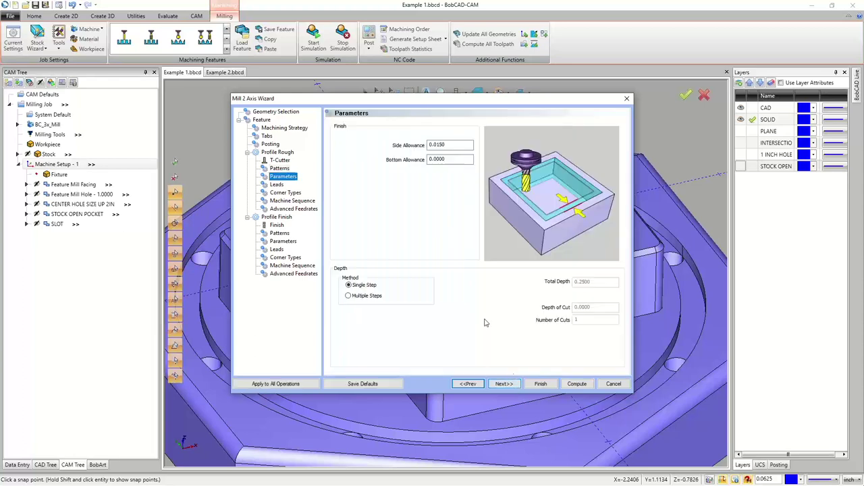
double_click(436, 145)
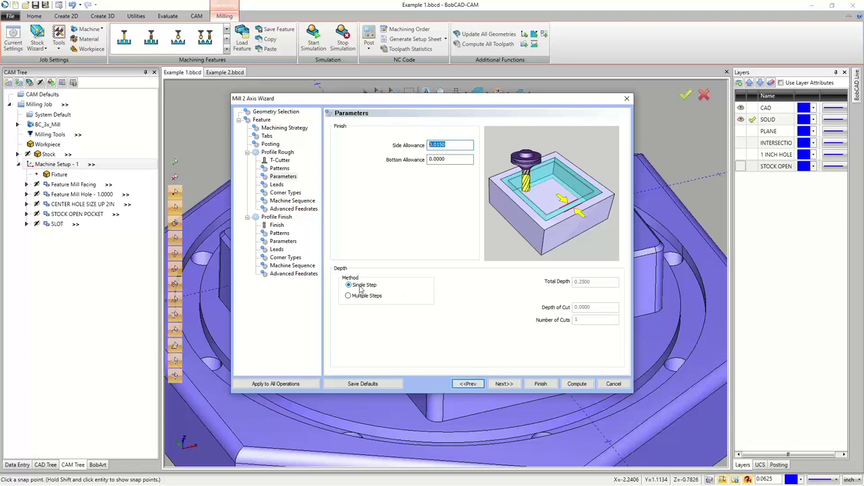
left_click(503, 384)
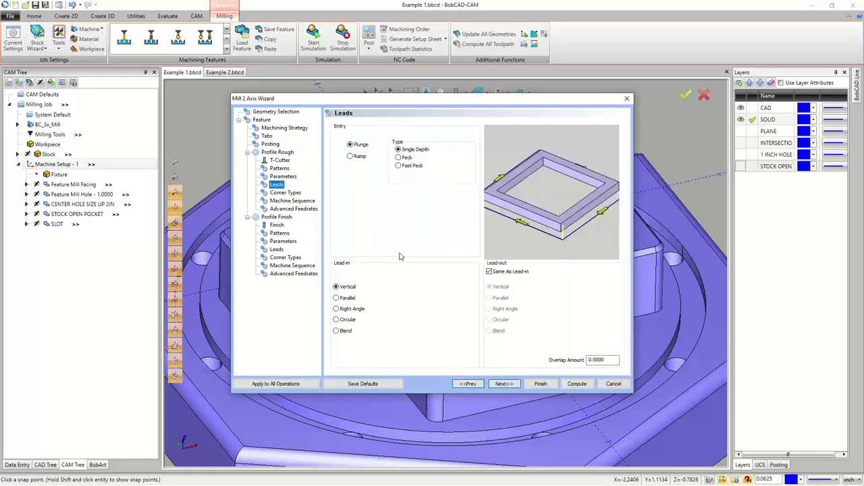
- Set the Profile Rough lead-in to Right Angle and calculate its length from 2.25-.75, with a further .03 subtracted
left_click(335, 309)
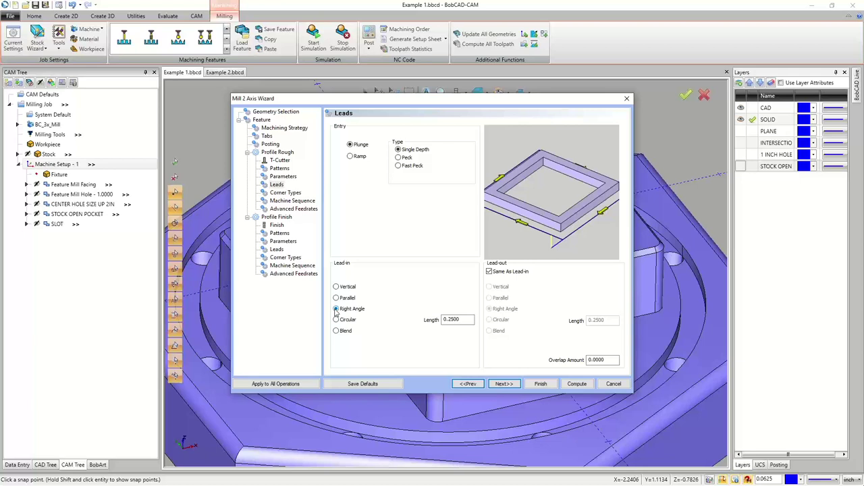
double_click(452, 320)
type("2.25-.75")
left_click(594, 360)
left_click(463, 320)
type("-.03")
key("Return")
left_click(468, 320)
left_click(616, 361)
left_click(503, 384)
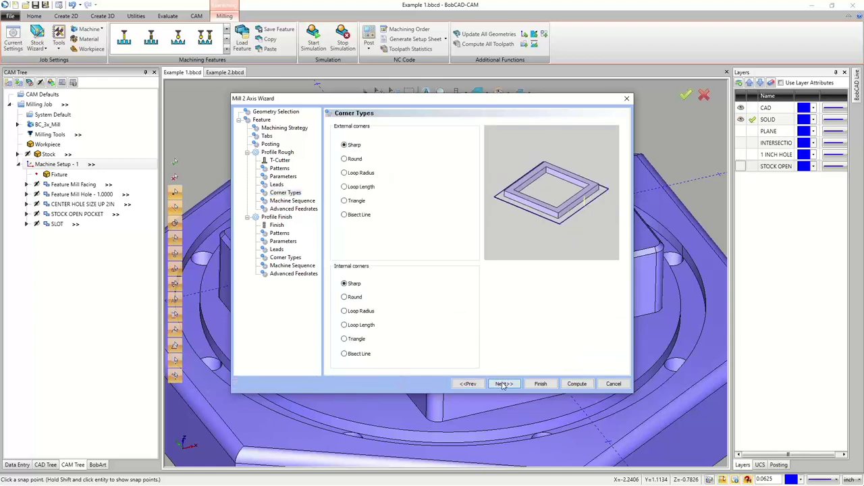
- Set the machine sequence sort order to Optimized and apply it to all operations
left_click(503, 384)
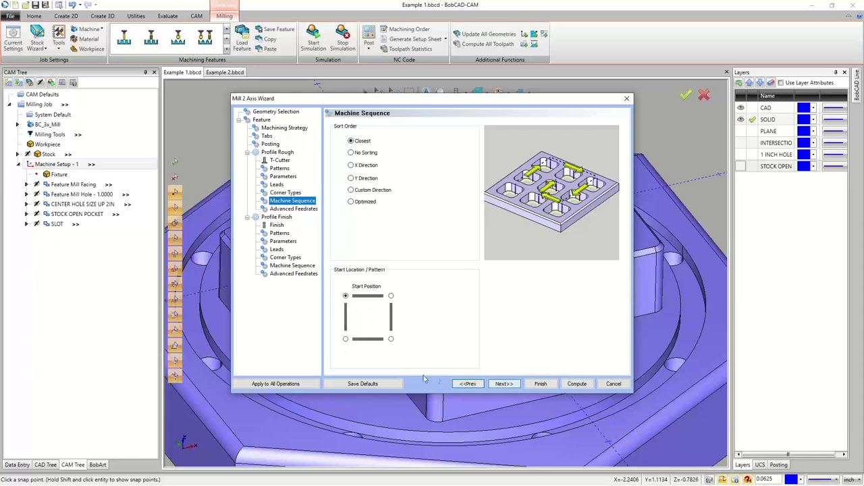
left_click(369, 201)
left_click(295, 384)
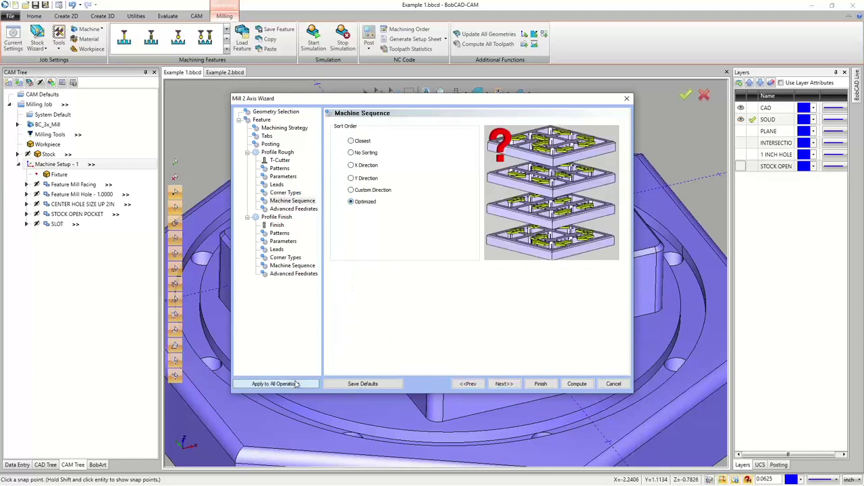
- Assign the .750D - .125THK T-cutter from the tool crib to the Profile Finish operation
left_click(503, 384)
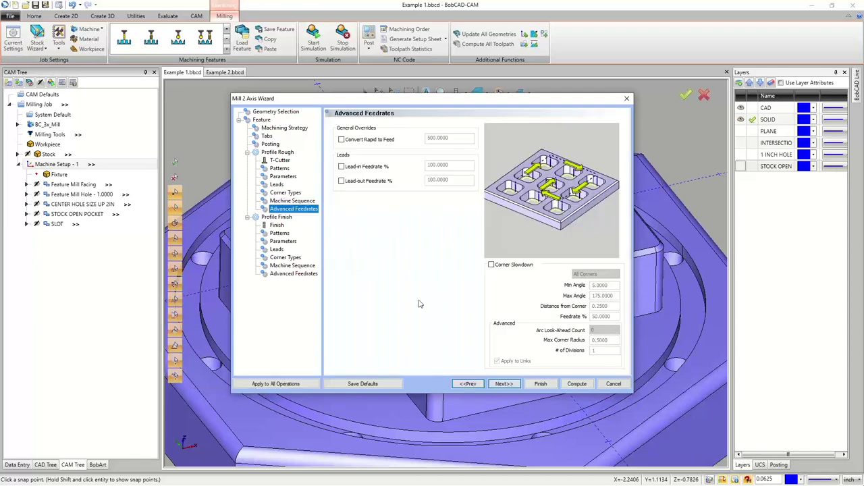
left_click(506, 384)
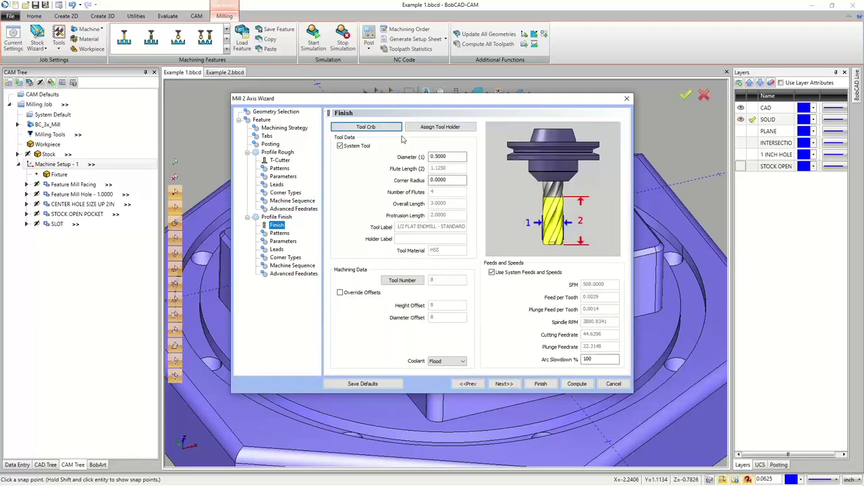
left_click(382, 131)
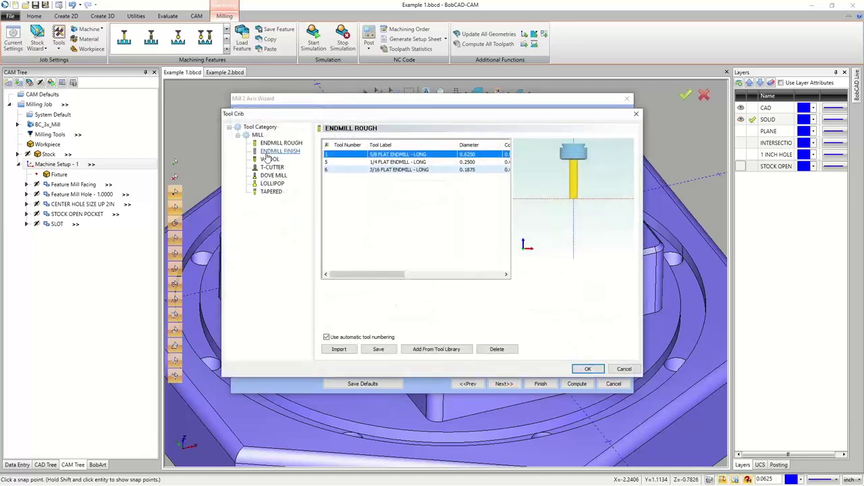
left_click(269, 160)
left_click(266, 168)
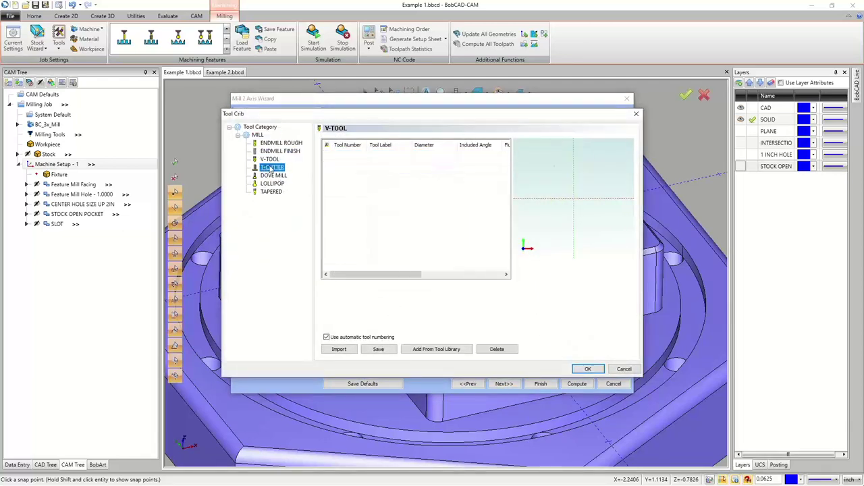
left_click(585, 369)
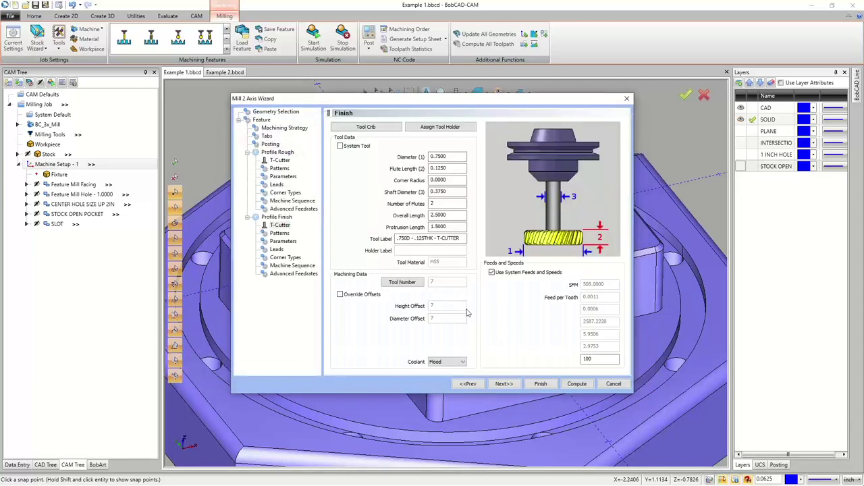
- Set the Profile Finish machine compensation to Comp Left / G41
left_click(505, 384)
left_click(378, 326)
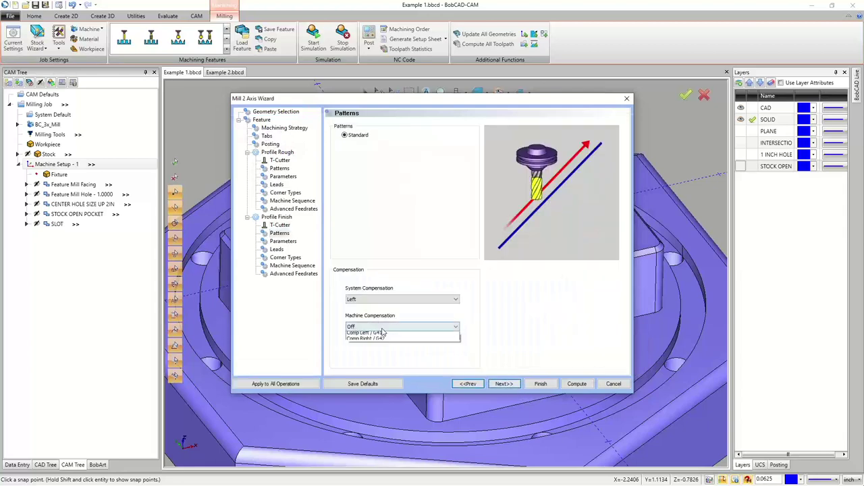
left_click(378, 335)
left_click(503, 384)
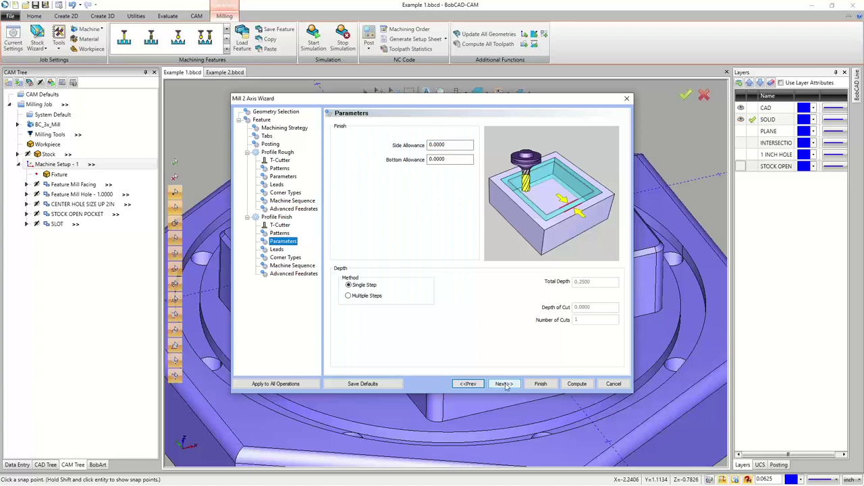
- Set the Profile Finish lead-in to Right Angle with a length of 0.7500, and keep the default sharp corner types
left_click(503, 383)
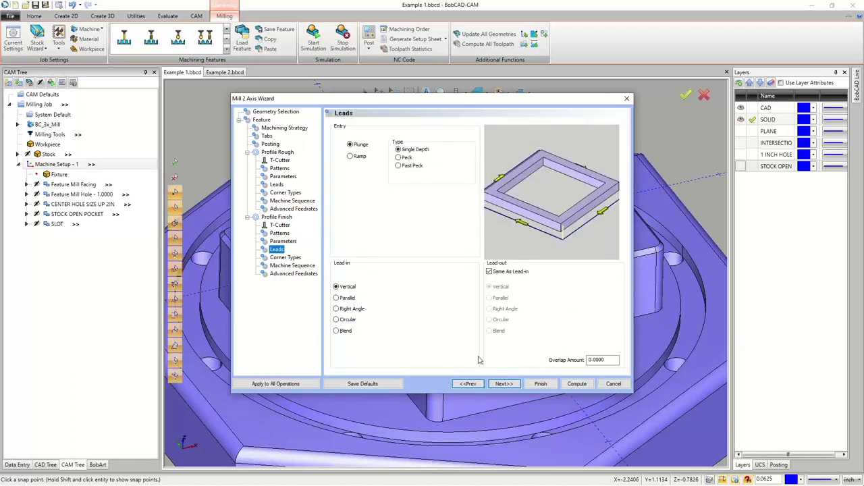
left_click(365, 309)
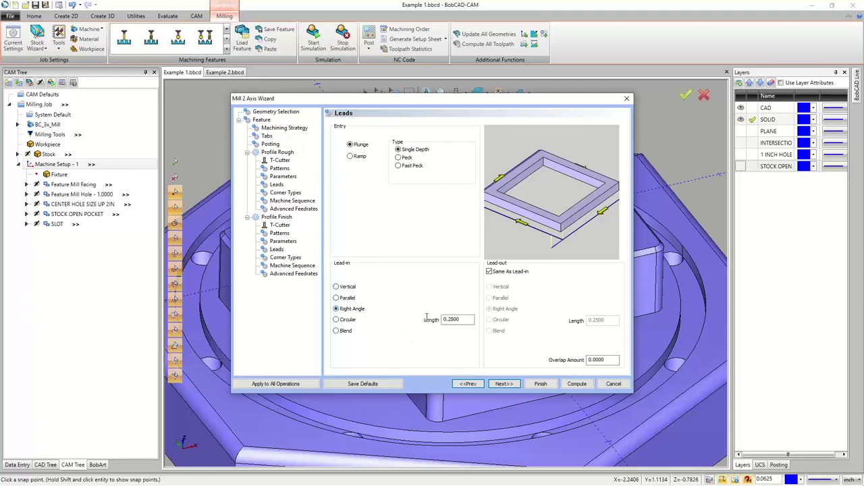
left_click_drag(466, 323, 409, 322)
type("2")
key("Tab")
left_click(460, 319)
key("Tab")
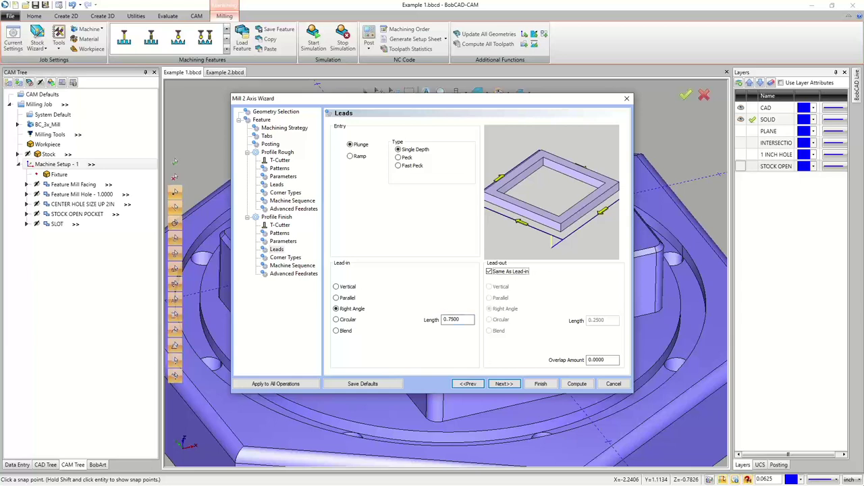
left_click(508, 384)
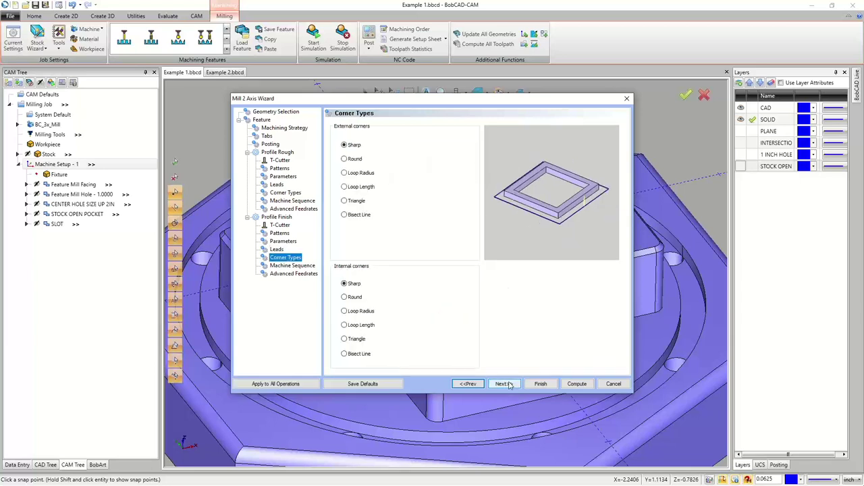
left_click(510, 385)
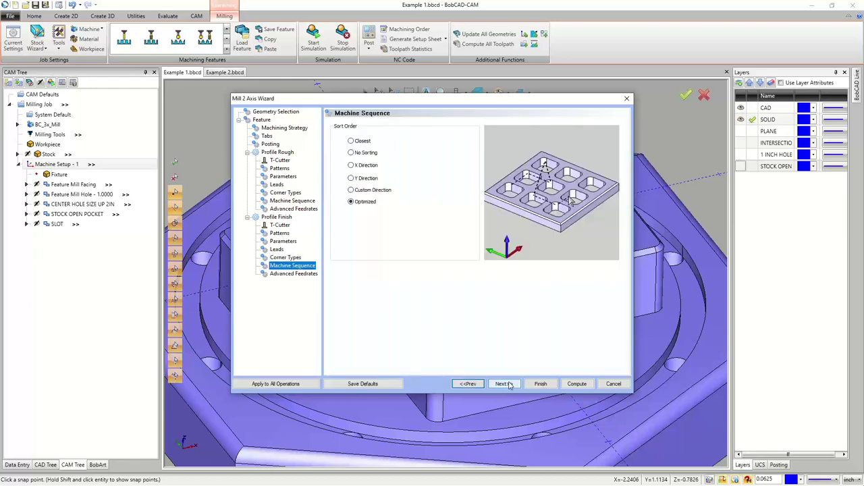
- Keep the default advanced feedrates for Profile Finish and finish the 2-axis feature
left_click(510, 385)
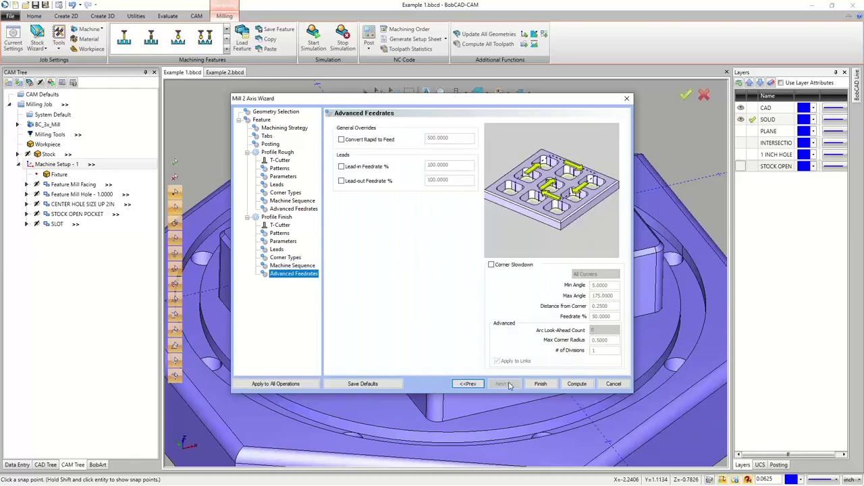
left_click(540, 383)
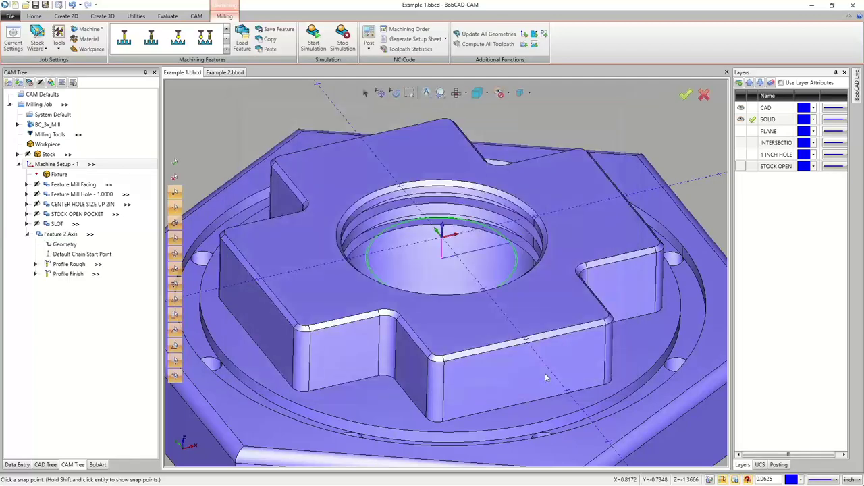
middle_click_drag(450, 307, 438, 292)
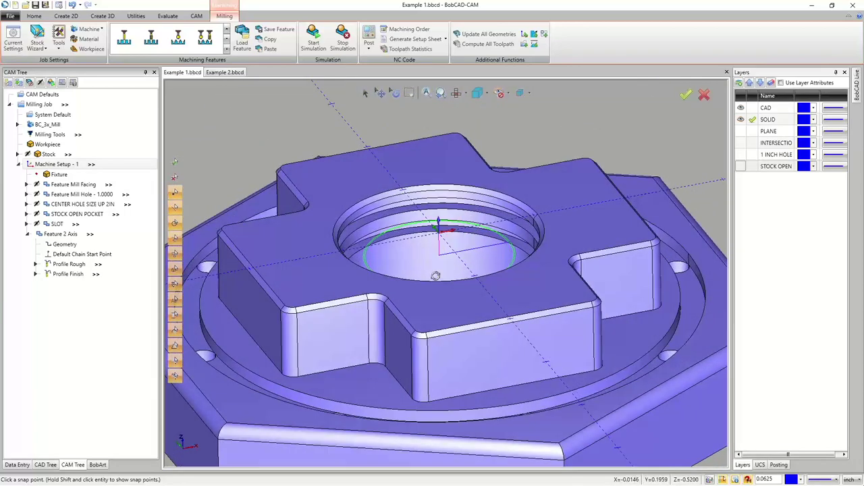
- Measure the circular edge of the upper groove inside the center bore with Measure One
left_click(168, 16)
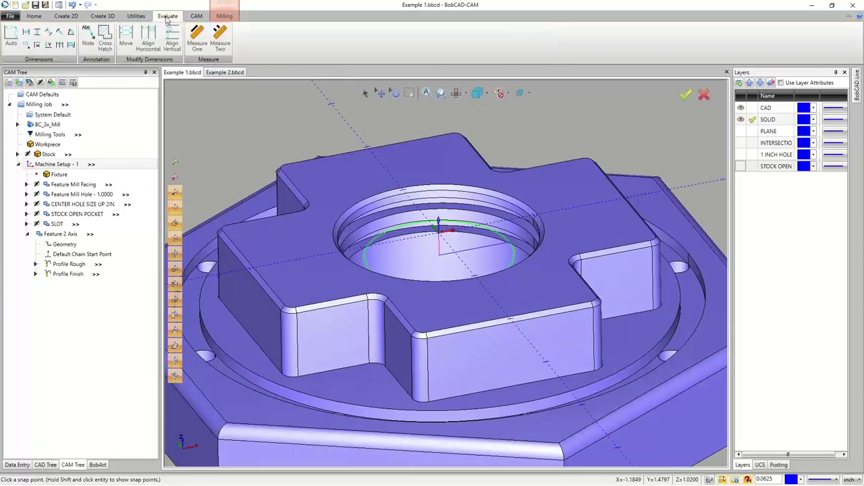
left_click(196, 37)
middle_click_drag(426, 205, 446, 213)
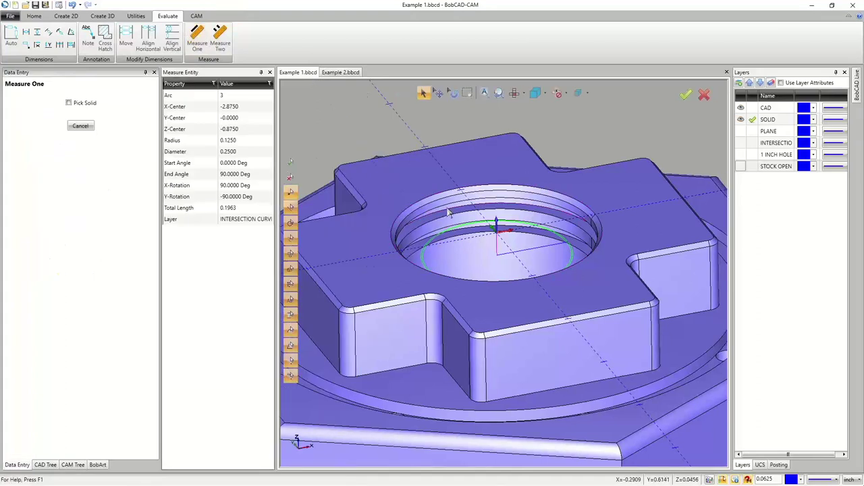
left_click(449, 213)
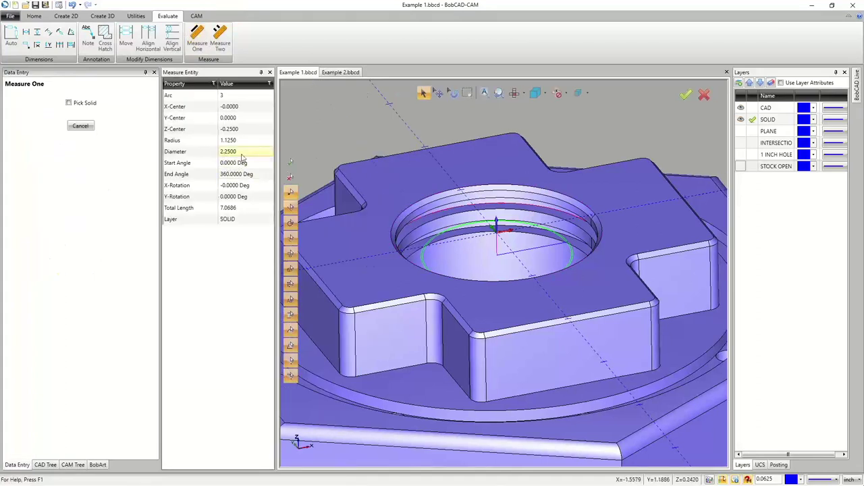
left_click(270, 71)
middle_click_drag(503, 247, 473, 270)
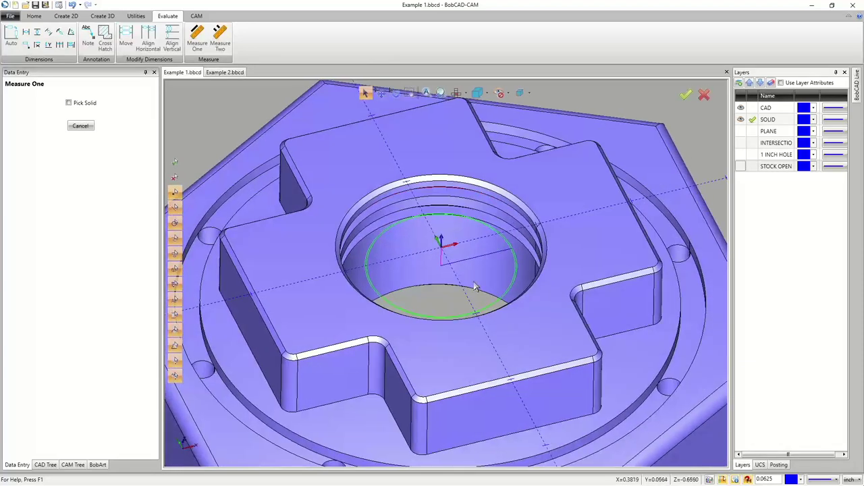
left_click(80, 126)
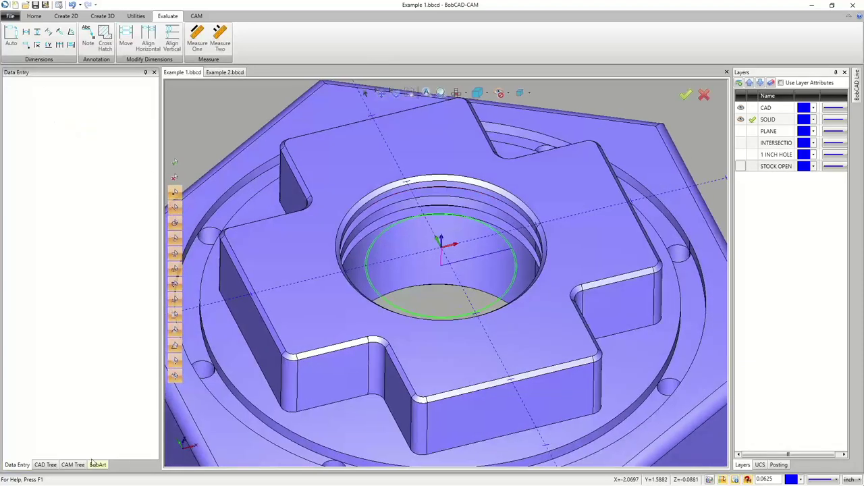
- Backplot the Profile Finish operation with a shaded tool, stepping through its moves to the end of the toolpath
left_click(73, 465)
right_click(68, 279)
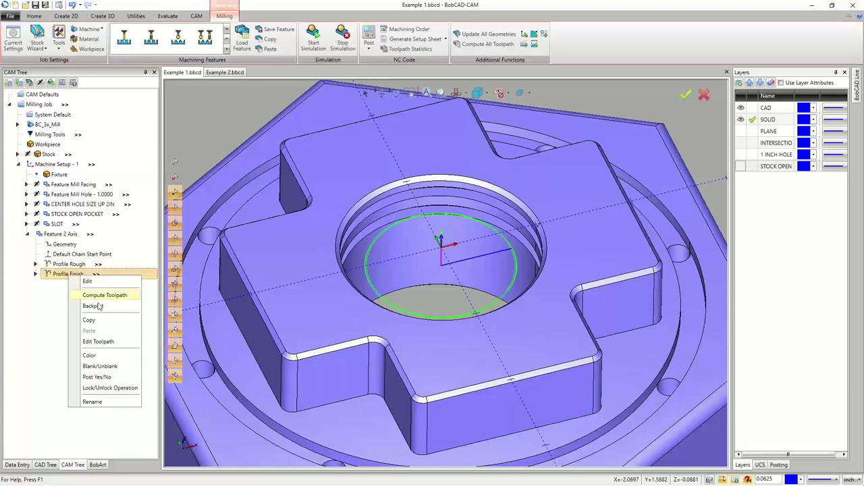
left_click(87, 305)
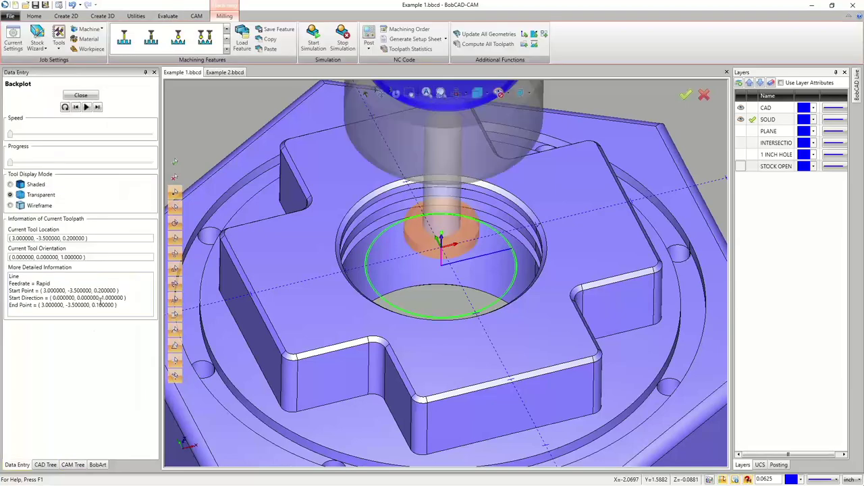
left_click(10, 184)
left_click(97, 107)
left_click(97, 107)
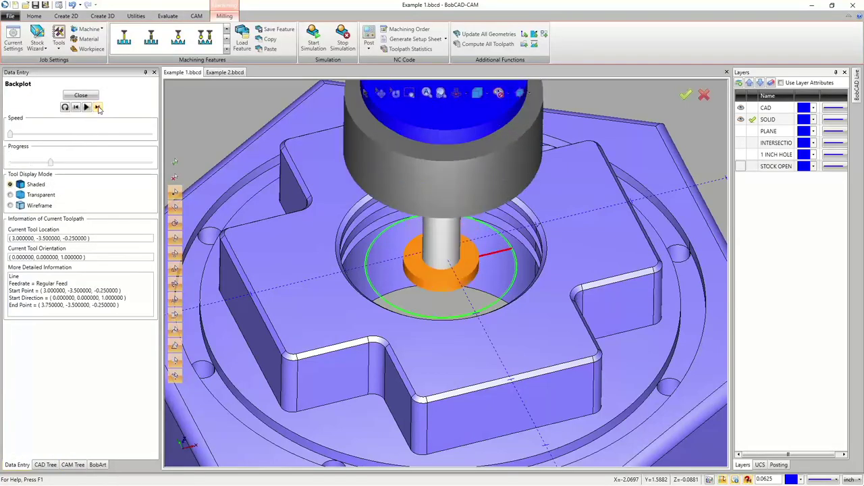
left_click(98, 108)
left_click(97, 108)
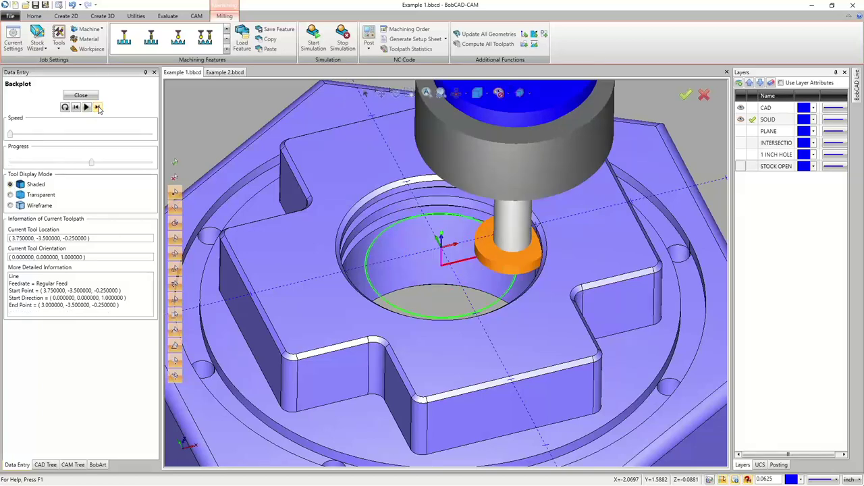
left_click(98, 108)
left_click(97, 107)
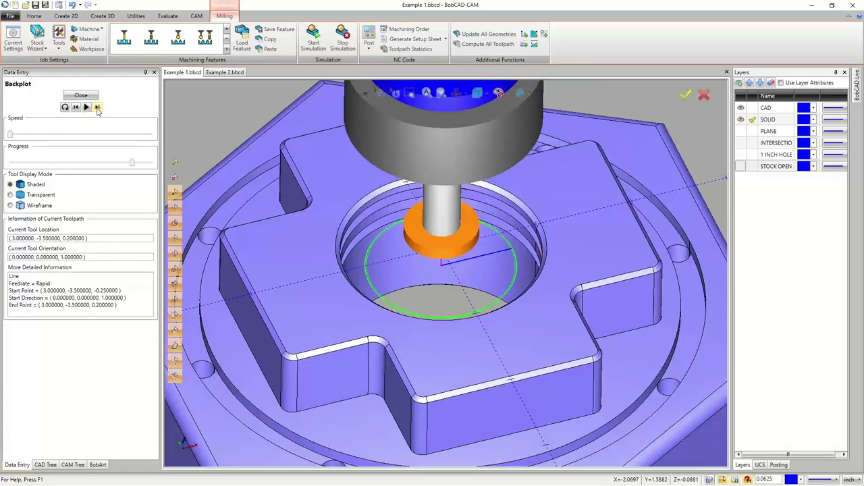
left_click(81, 95)
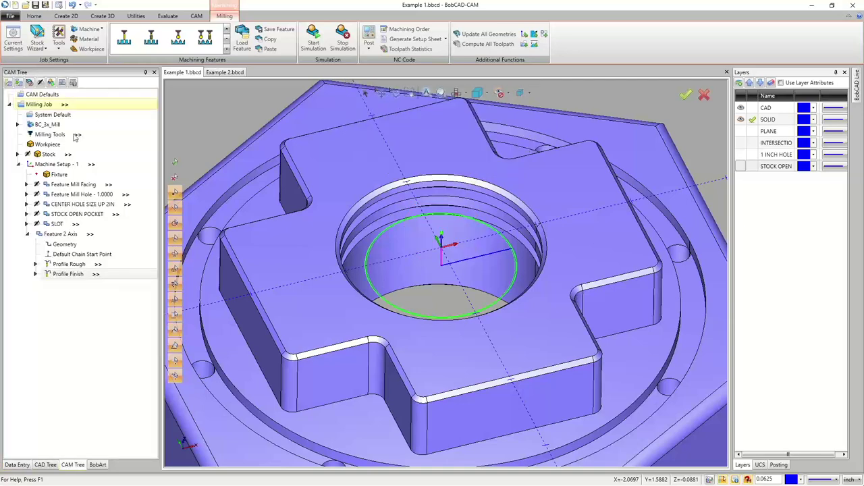
- Rename the new 2-axis feature as TOP T-CUT
left_click(60, 234)
right_click(70, 234)
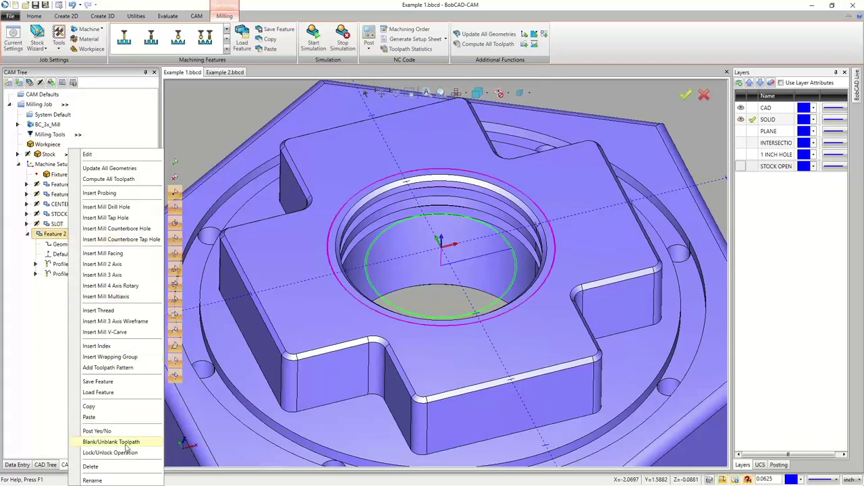
left_click(93, 480)
type("TOP C-CUT")
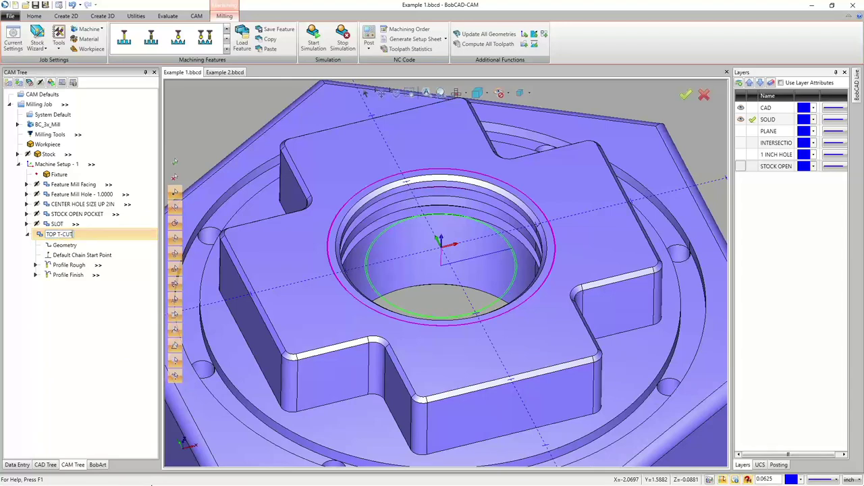
left_click(67, 265)
- Copy the TOP T-CUT feature and paste it into Machine Setup - 1, loading its Top of Feature and Depth values
right_click(62, 244)
left_click(59, 234)
left_click(60, 234)
right_click(61, 234)
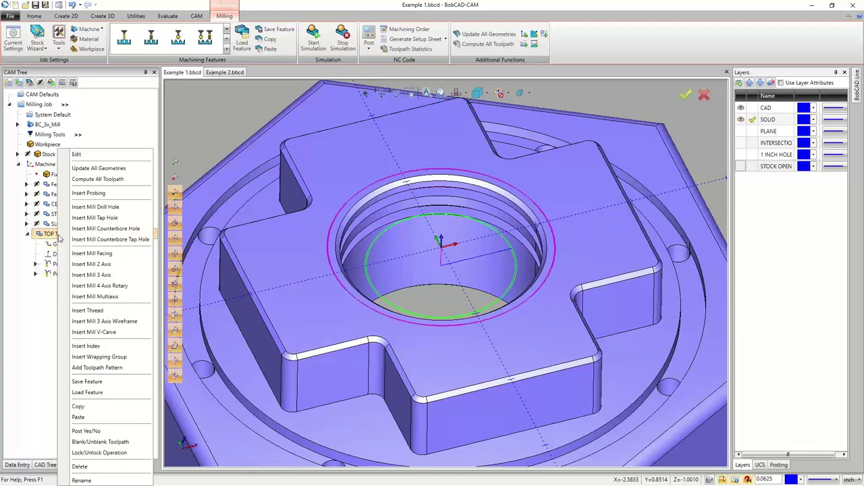
left_click(92, 406)
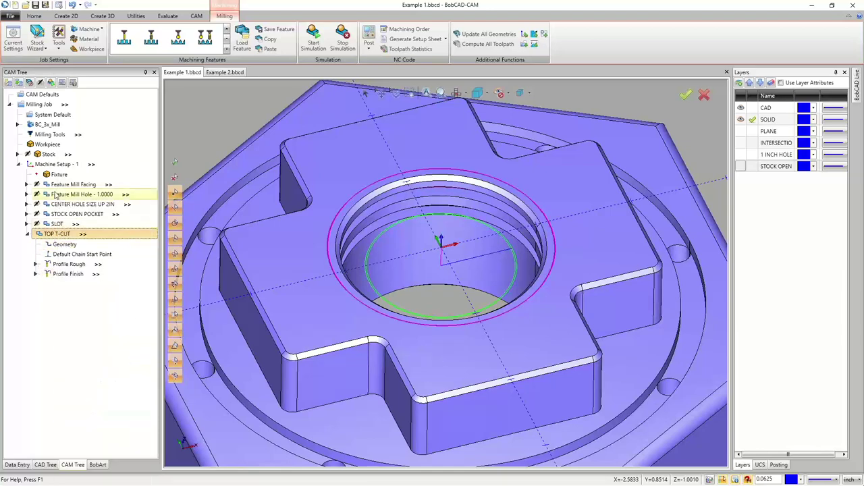
left_click(62, 166)
right_click(62, 165)
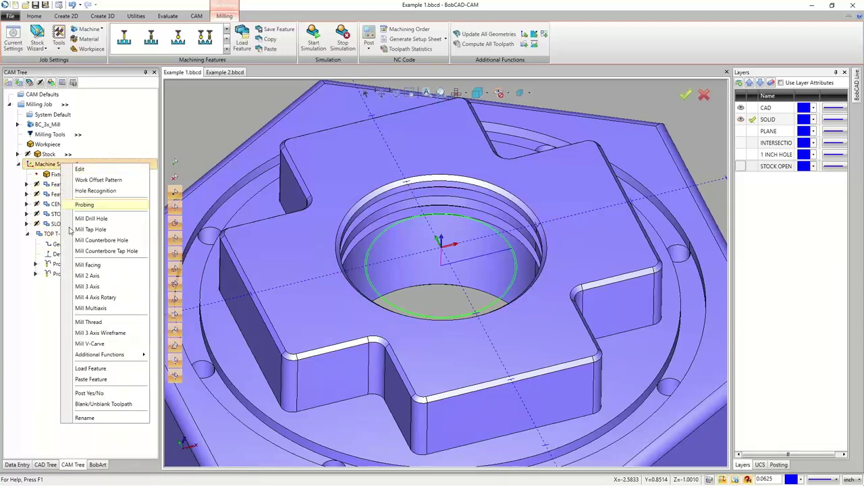
left_click(95, 379)
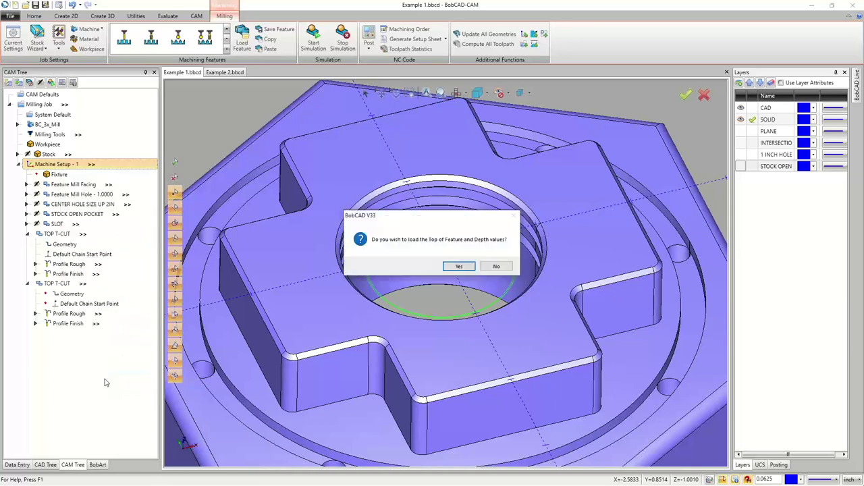
left_click(466, 266)
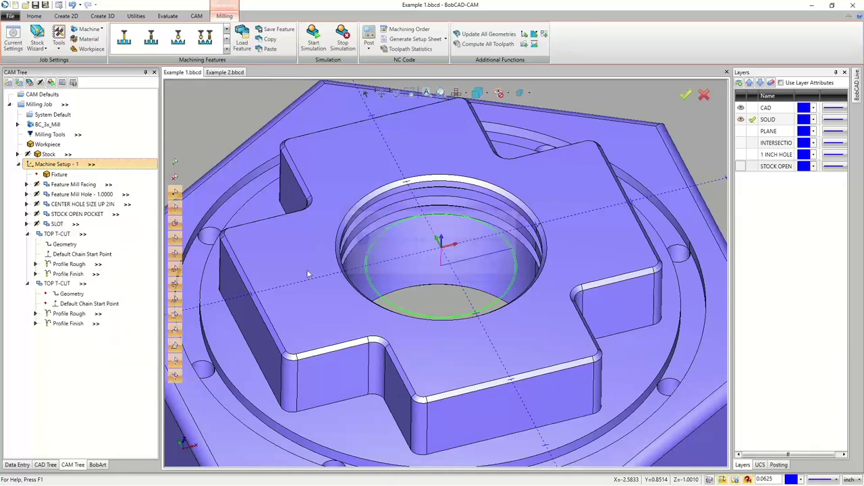
- Rename the pasted copy of the feature as BOTTOM T-CUT
right_click(59, 283)
left_click(81, 333)
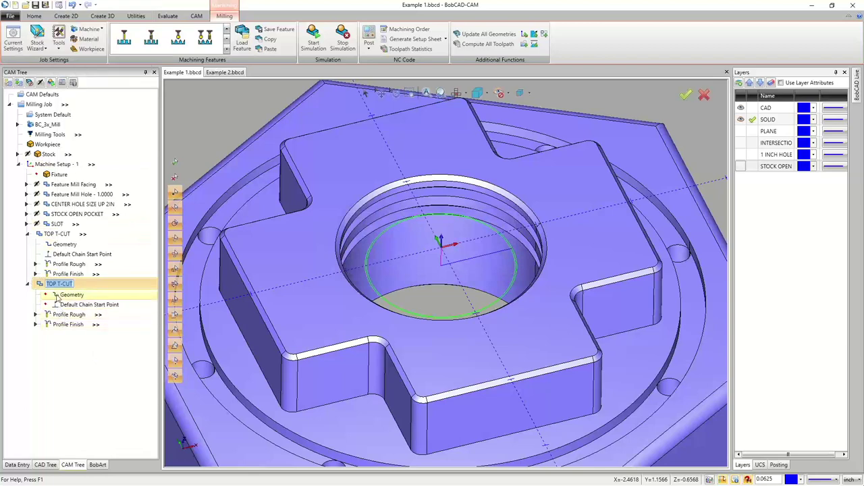
key("BackSpace")
key("BackSpace")
key("BackSpace")
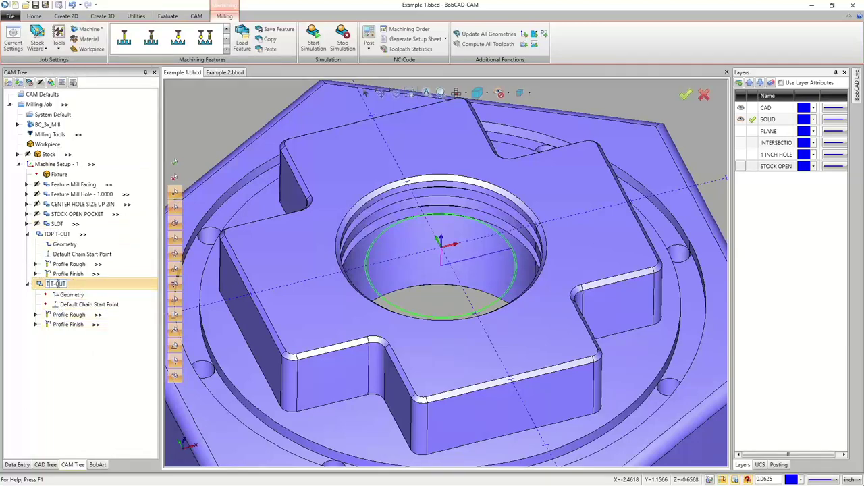
type("BOTTOM")
key("Return")
- Blank the TOP T-CUT feature's toolpath and collapse the feature
left_click(43, 234)
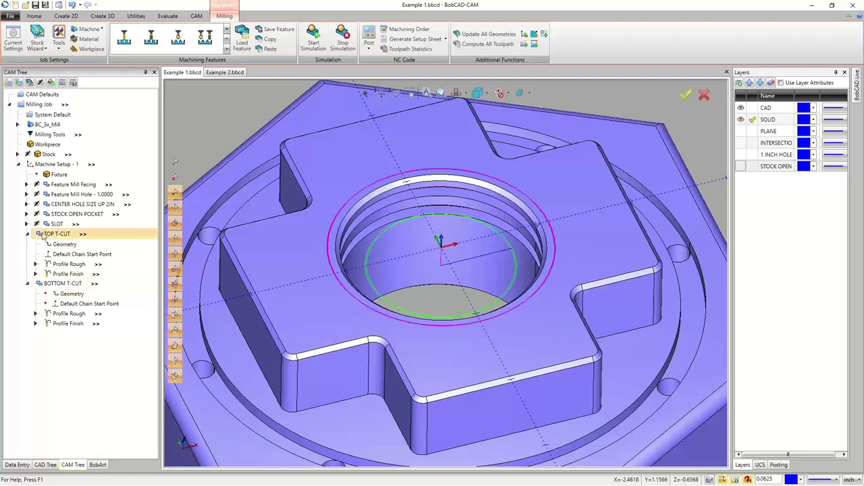
right_click(44, 235)
left_click(74, 439)
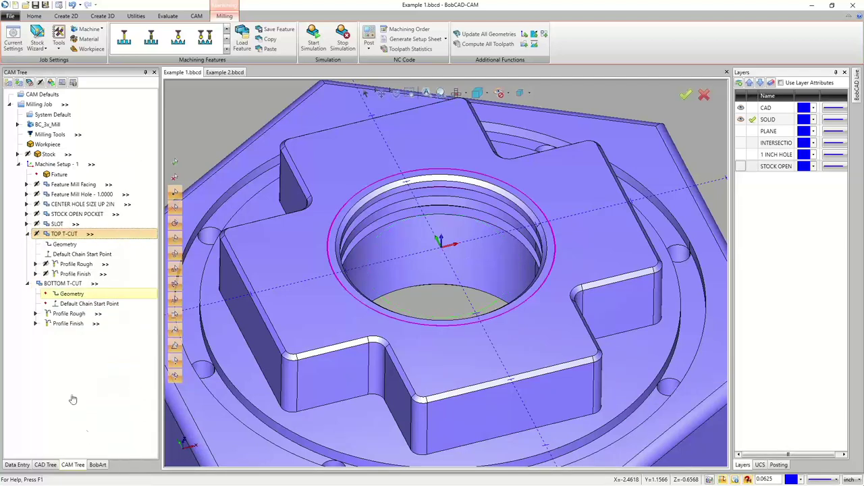
left_click(27, 234)
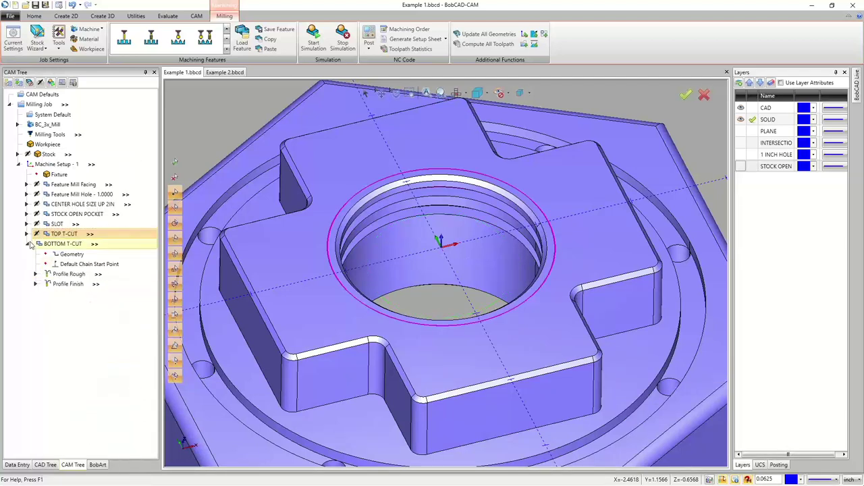
- Assign the lower groove's circular edge as BOTTOM T-CUT geometry and pick its bottom for a total depth of 0.5000
right_click(68, 257)
left_click(76, 262)
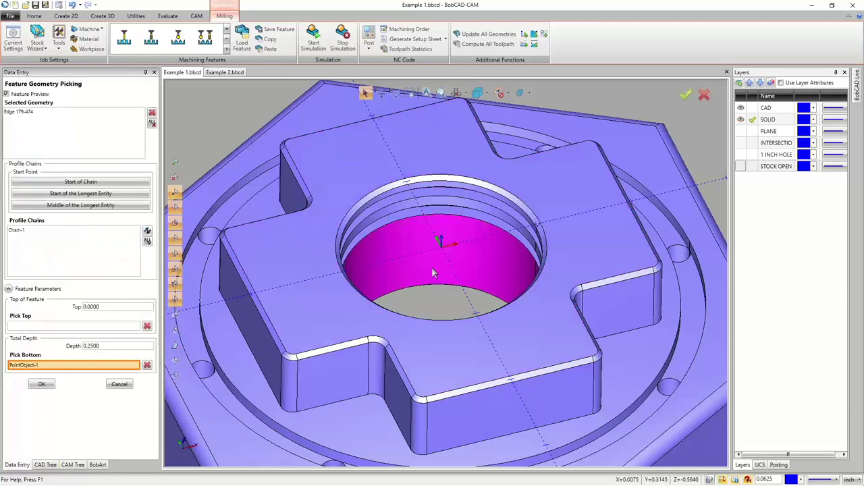
middle_click_drag(433, 273, 433, 241)
left_click(430, 239)
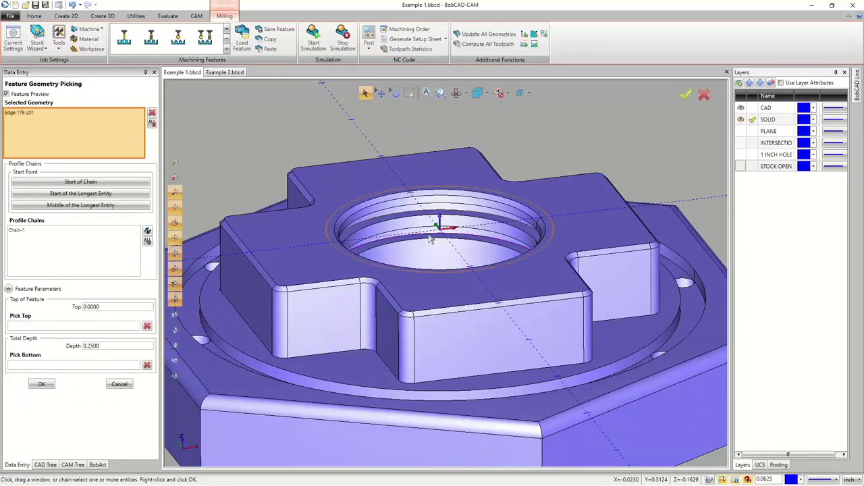
left_click(77, 366)
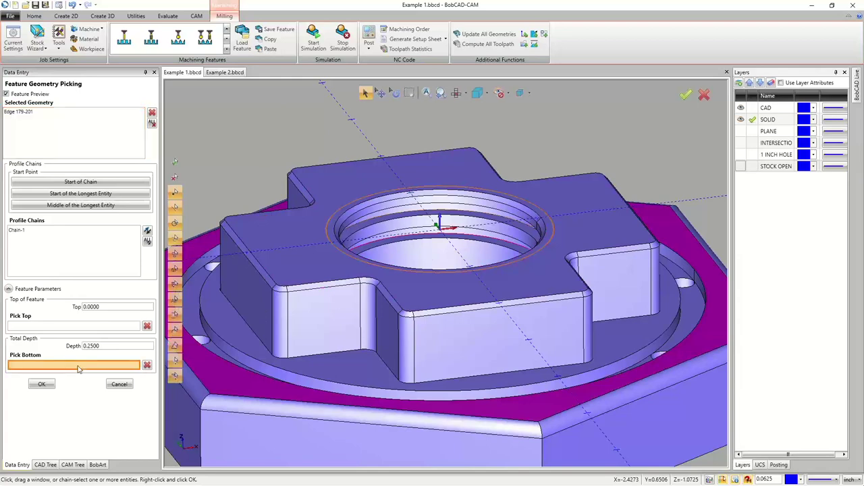
left_click(422, 247)
middle_click_drag(380, 337, 393, 336)
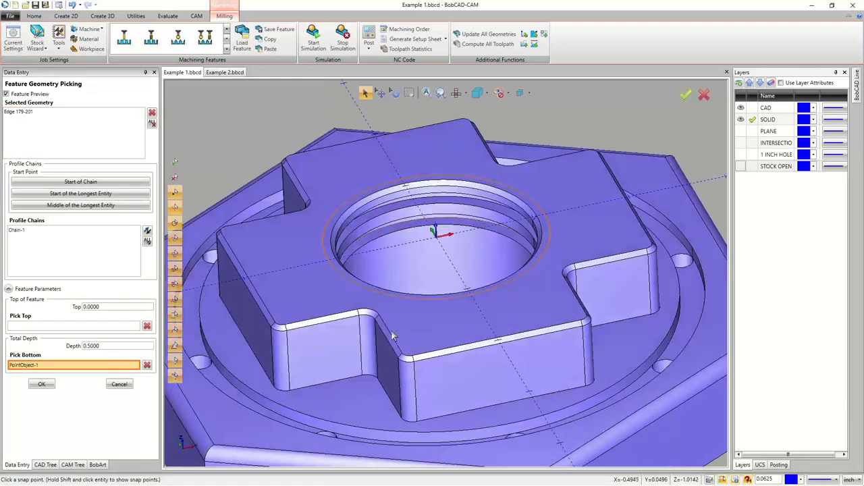
left_click(43, 383)
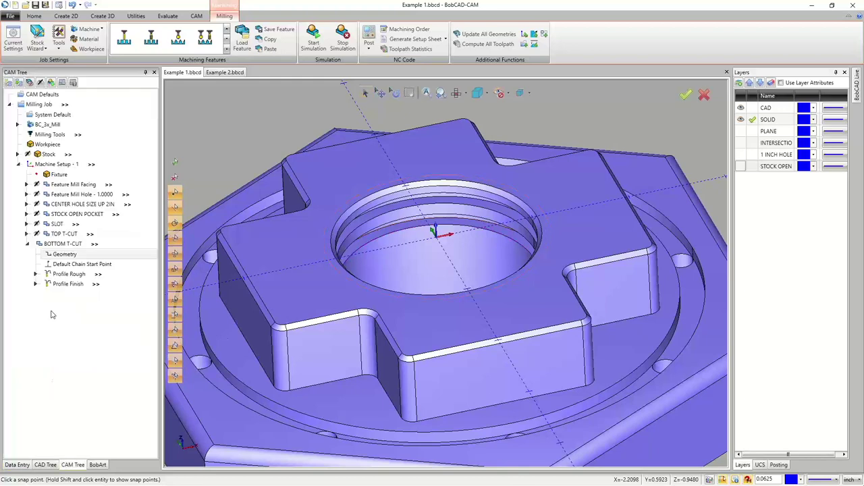
- Compute all toolpath for the BOTTOM T-CUT feature, then blank its toolpath and collapse the feature
right_click(51, 245)
left_click(94, 182)
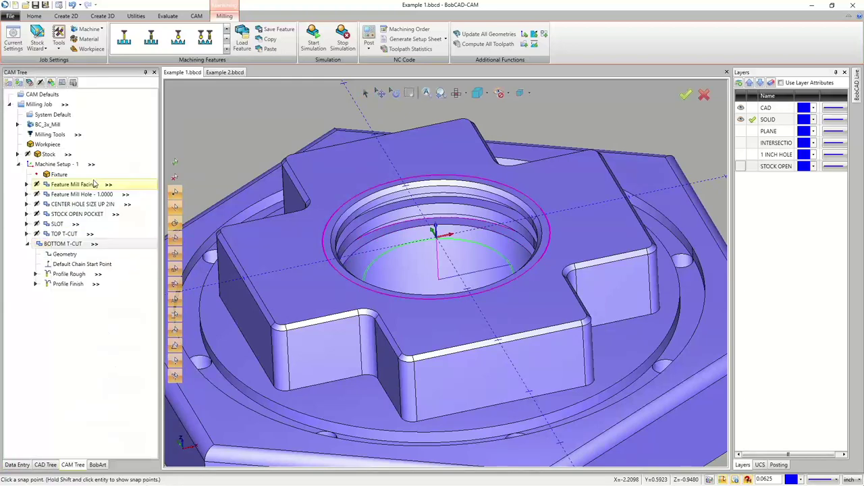
right_click(48, 244)
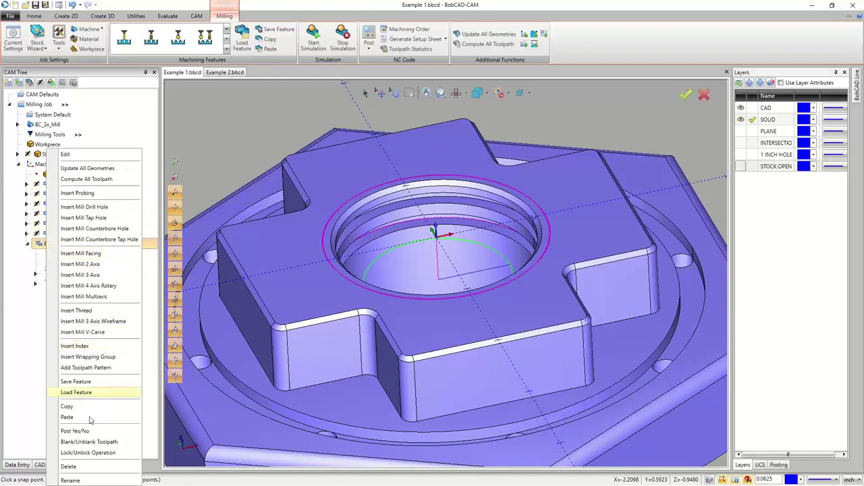
left_click(95, 441)
scroll(385, 314, "down", 3)
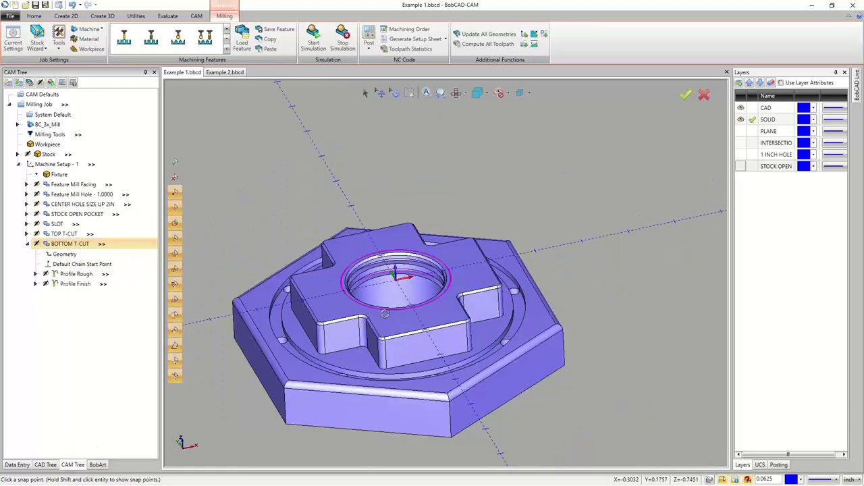
middle_click_drag(385, 313, 351, 291)
left_click(28, 244)
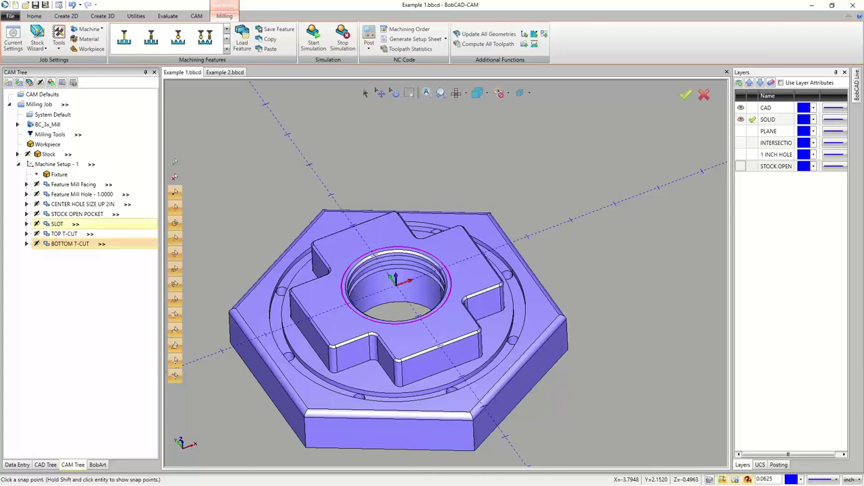
- Highlight the stock block and view how it surrounds the part
left_click(49, 154)
scroll(375, 320, "down", 3)
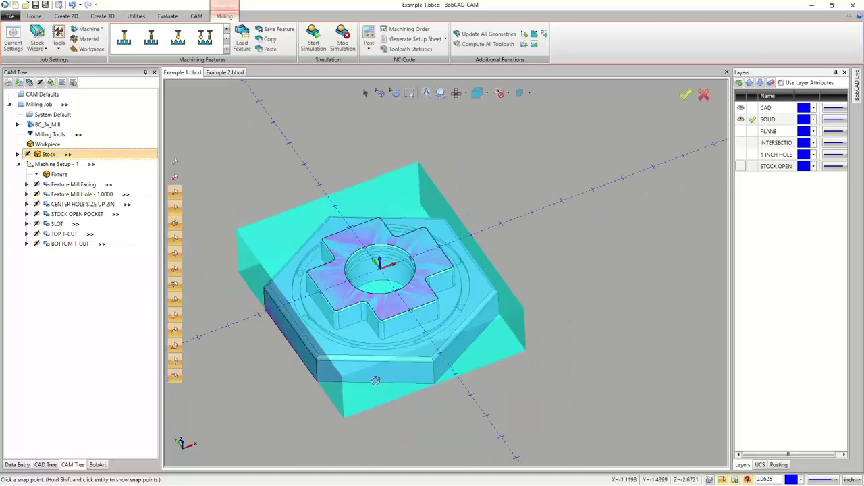
middle_click_drag(372, 378, 362, 371)
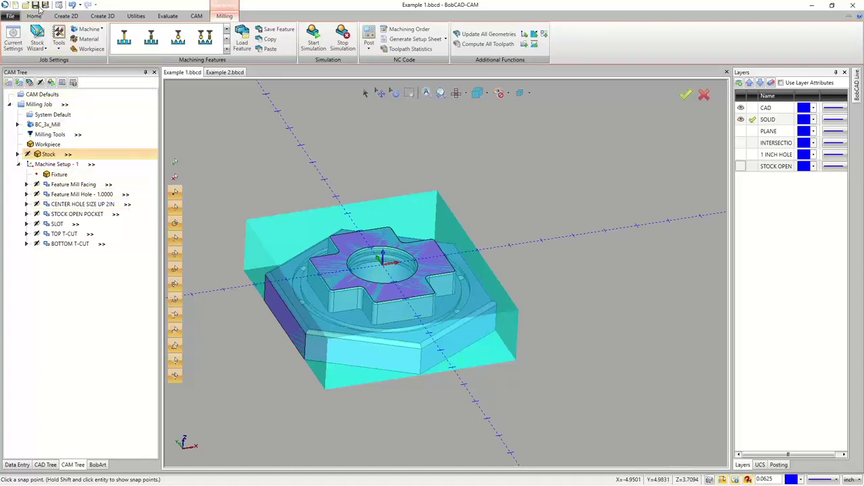
- Save the part as a new BobCAD file named Example 1 - TOOLPATHED
left_click(45, 5)
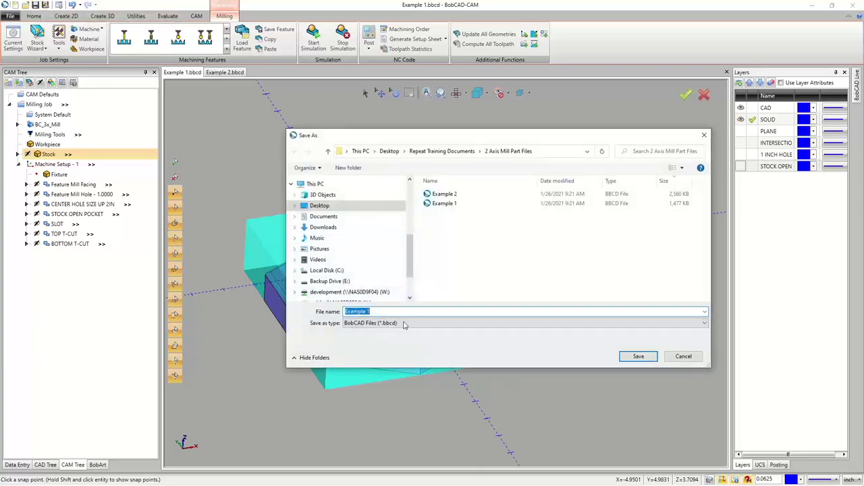
left_click(378, 309)
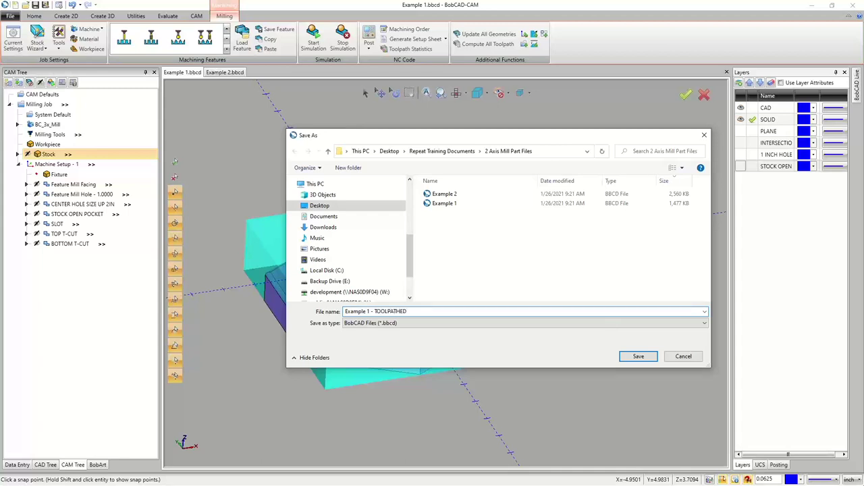
left_click(638, 356)
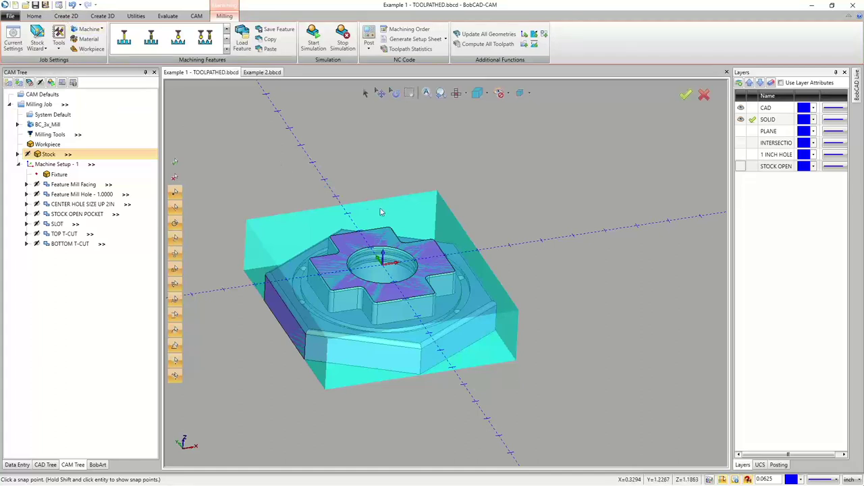
- Start the machine simulation of the milling job and frame the stock on the machine table
middle_click_drag(380, 212, 347, 195)
scroll(321, 164, "up", 2)
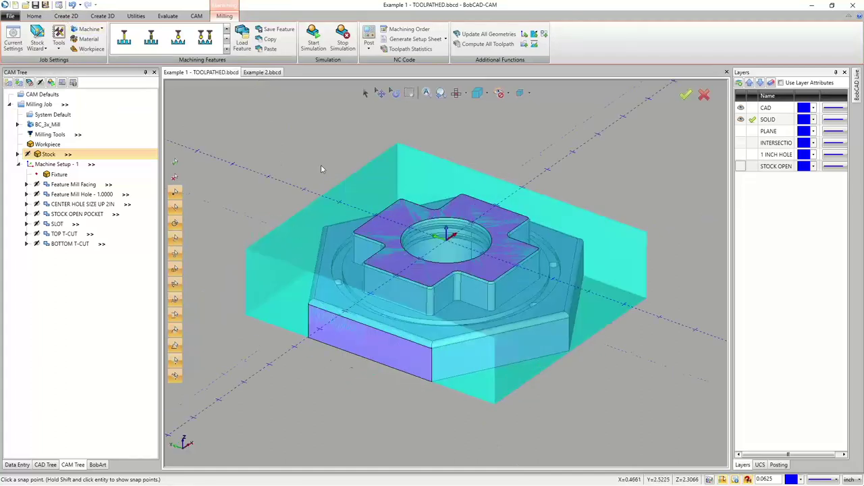
left_click(313, 39)
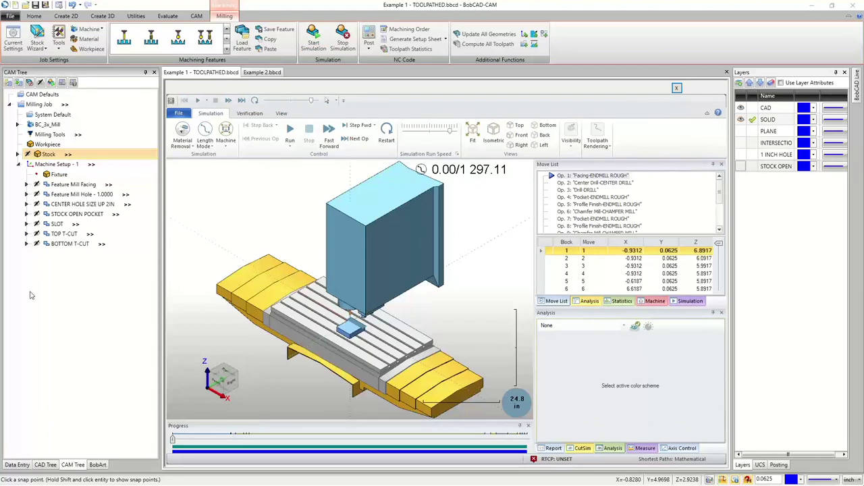
scroll(307, 273, "down", 3)
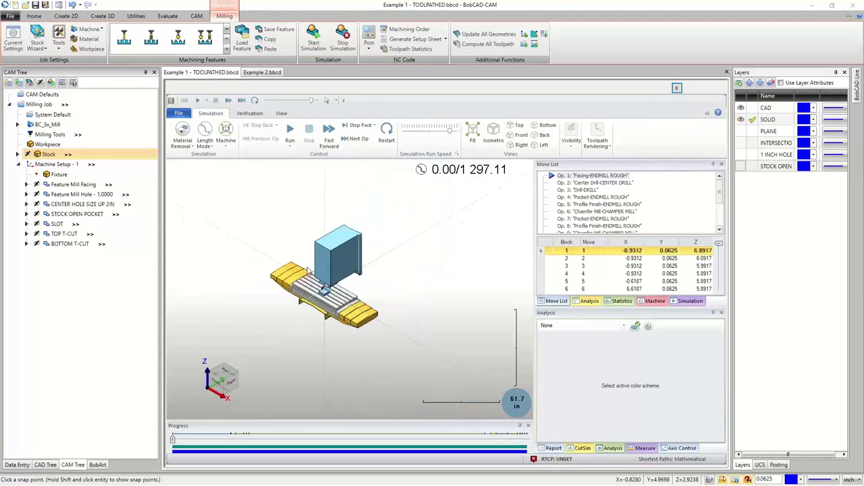
scroll(309, 272, "up", 2)
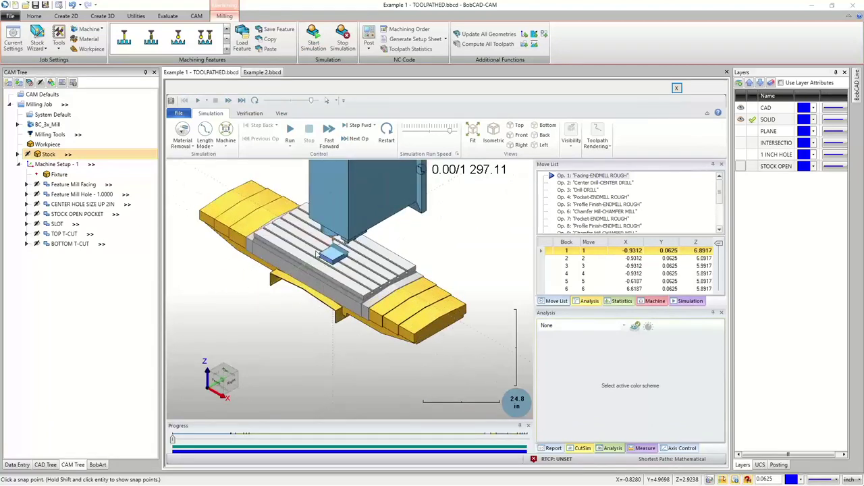
scroll(324, 256, "up", 3)
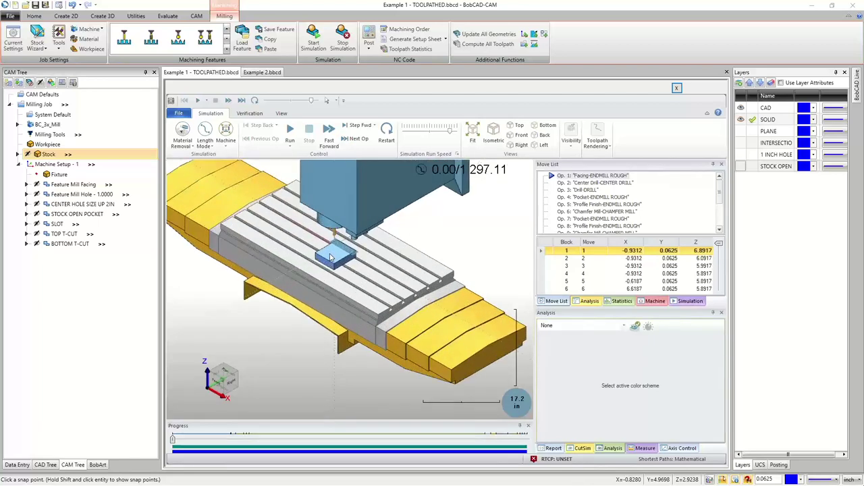
scroll(326, 255, "up", 3)
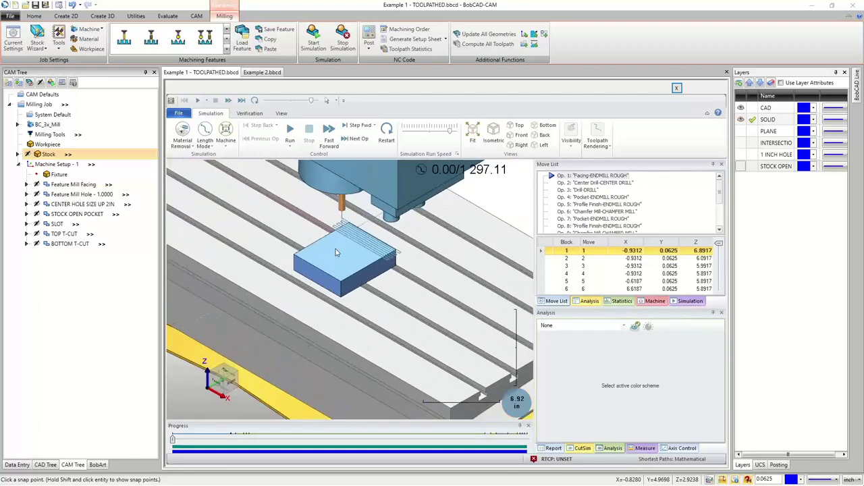
- Review the Z work offset of Machine Setup - 1 and check where the stock sits relative to the machine table
left_click(91, 164)
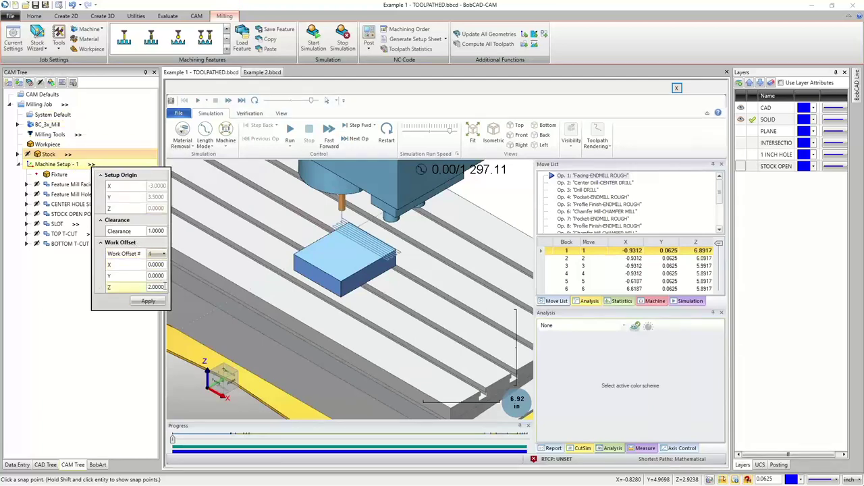
left_click_drag(165, 286, 146, 288)
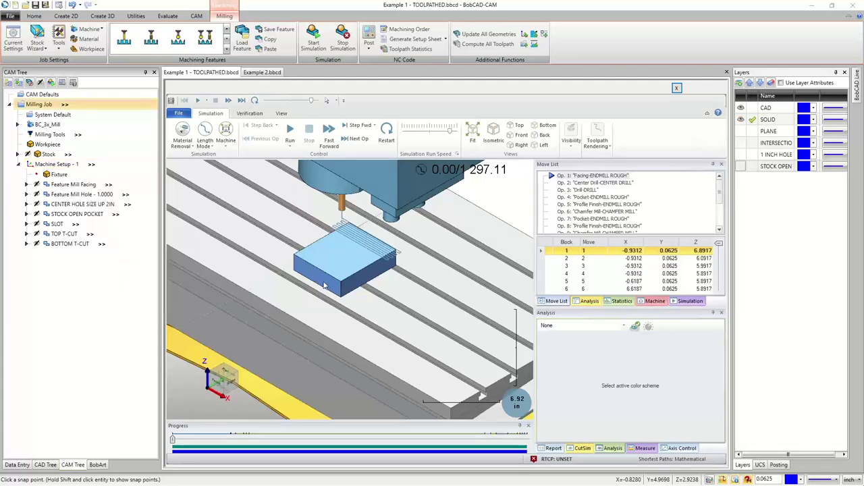
middle_click_drag(357, 322, 340, 303)
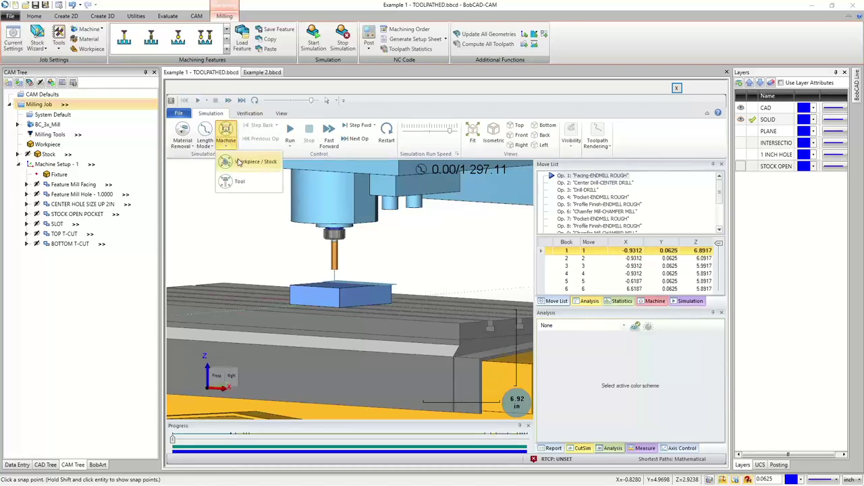
- Switch the simulation display from Machine to Workpiece / Stock and run the simulation at a reduced speed
left_click(239, 162)
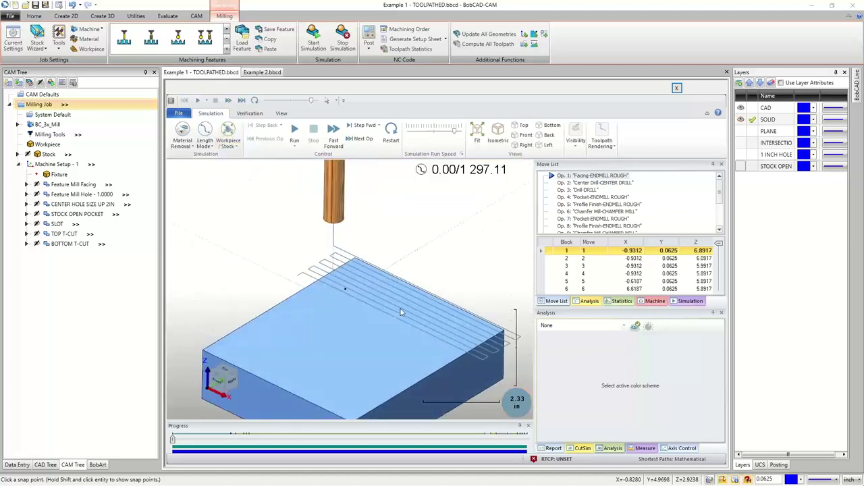
scroll(401, 312, "down", 3)
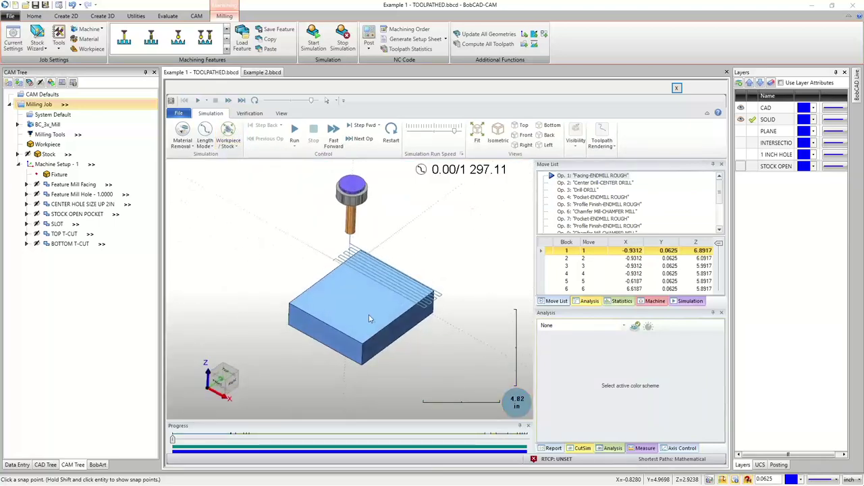
scroll(368, 314, "up", 2)
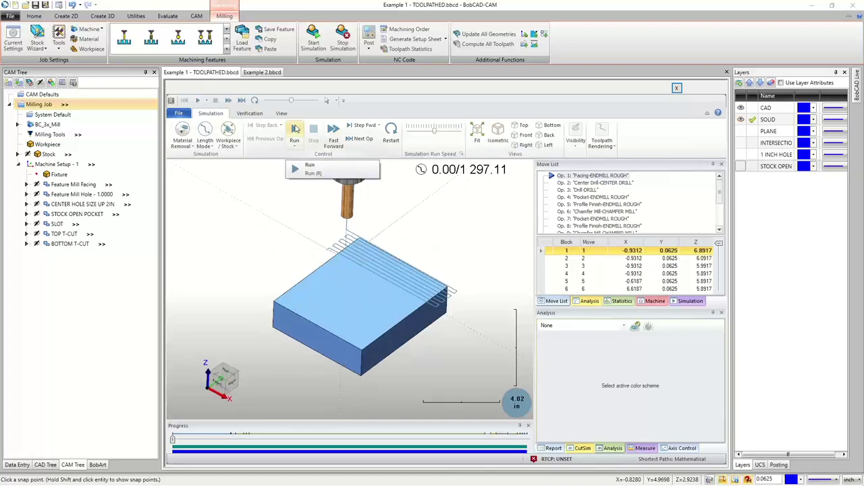
left_click(295, 129)
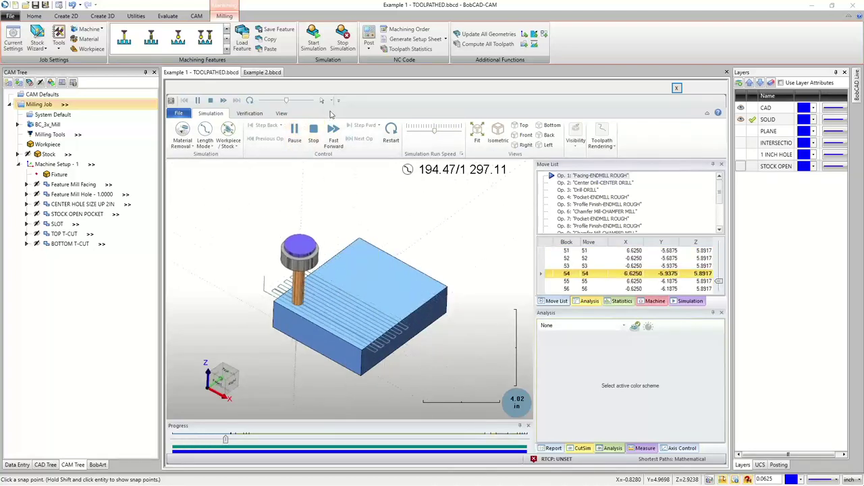
left_click(389, 135)
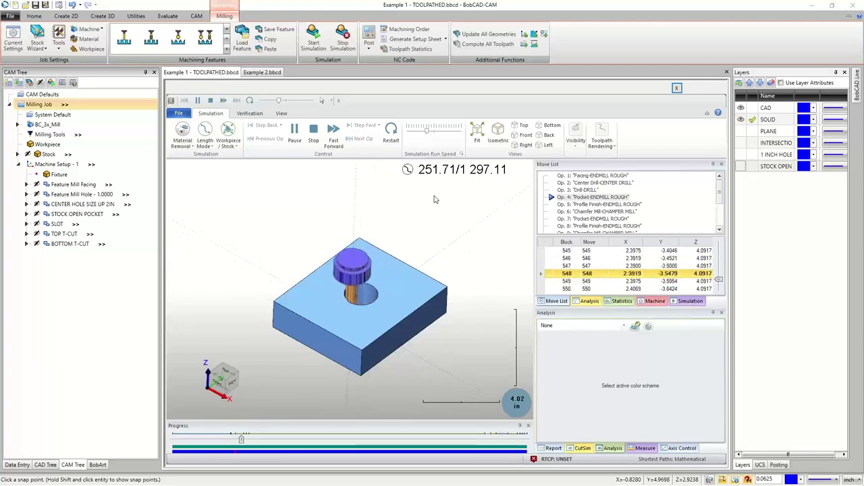
- Examine the center bore, cross-shaped boss, chamfers, ring slot and T-cuts while the simulation plays through all operations
middle_click_drag(409, 292, 360, 327)
scroll(359, 327, "up", 2)
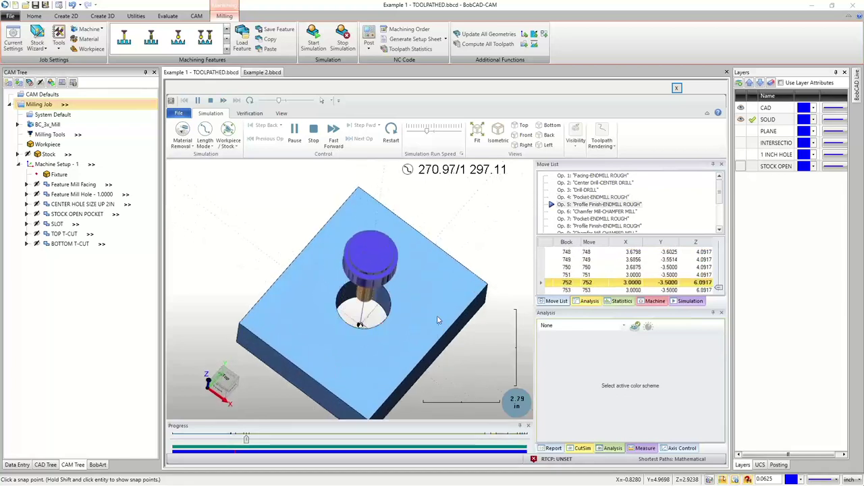
middle_click_drag(337, 342, 332, 323)
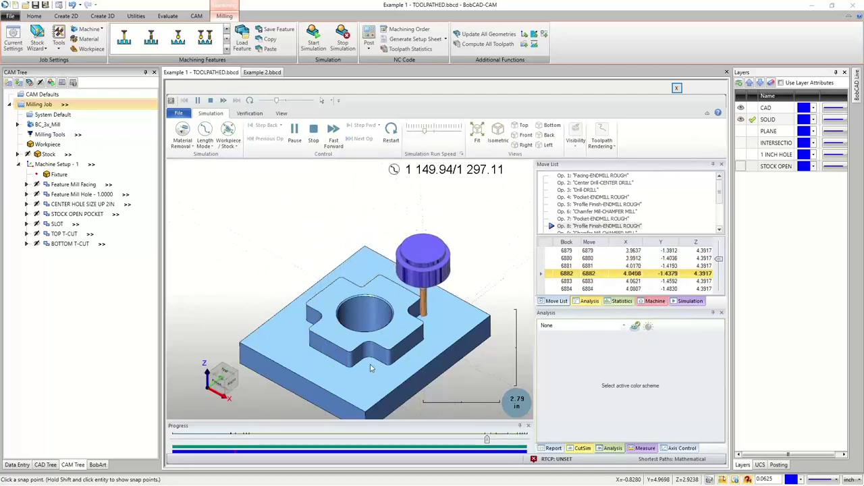
scroll(370, 368, "up", 3)
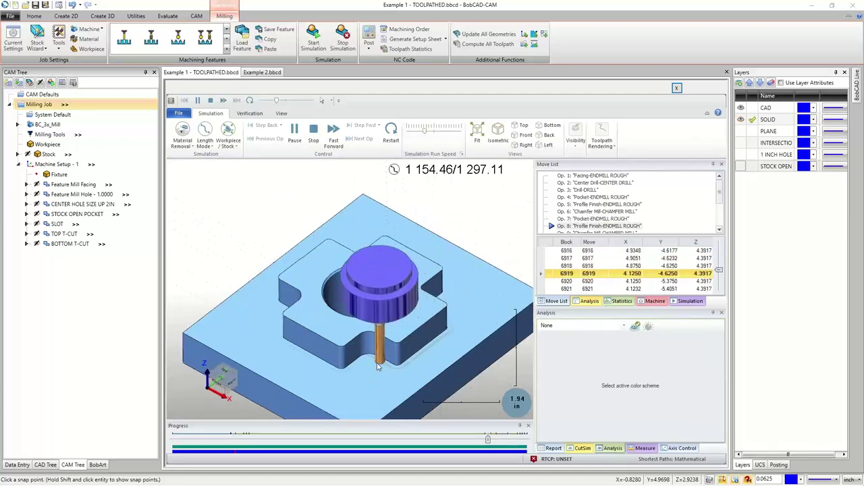
scroll(377, 366, "down", 2)
scroll(374, 362, "up", 5)
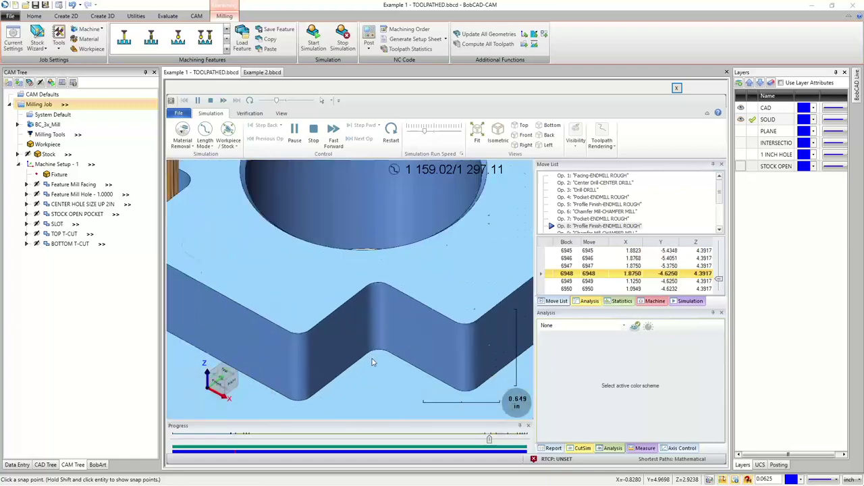
scroll(382, 358, "down", 5)
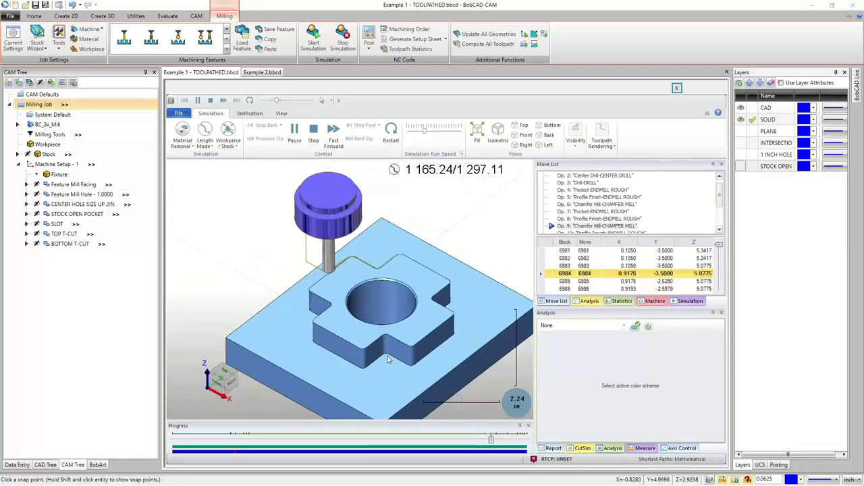
scroll(389, 358, "up", 1)
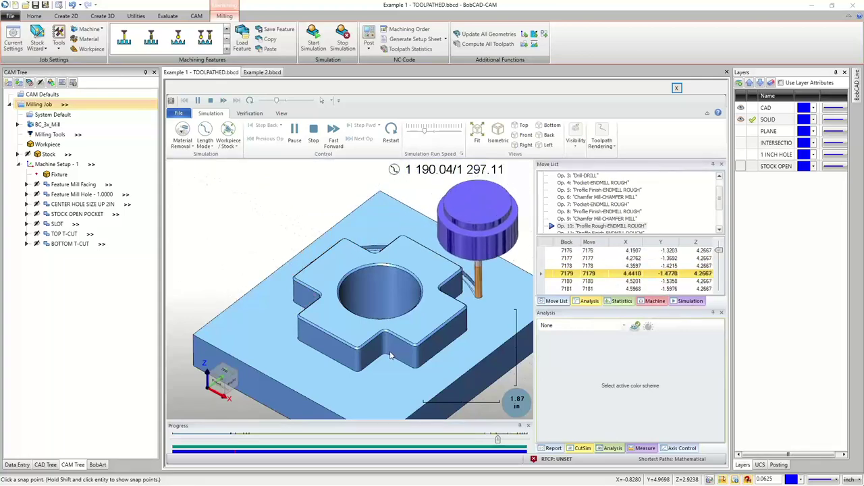
middle_click_drag(390, 356, 388, 336)
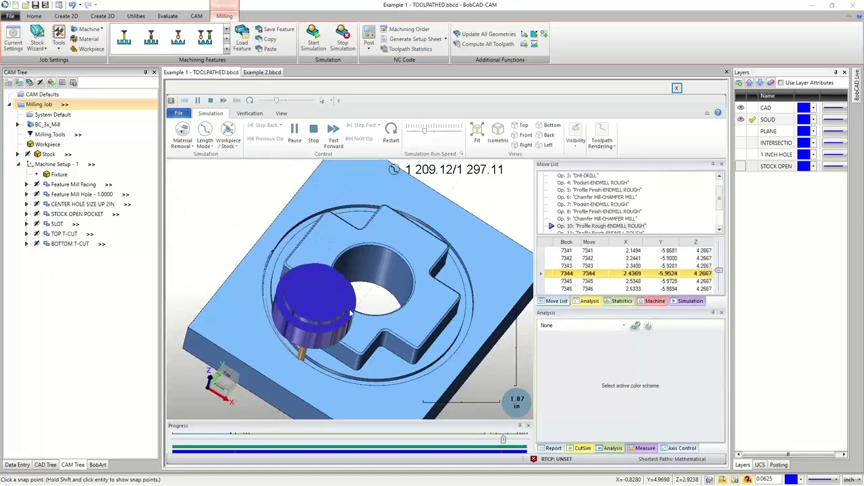
middle_click_drag(324, 291, 311, 283)
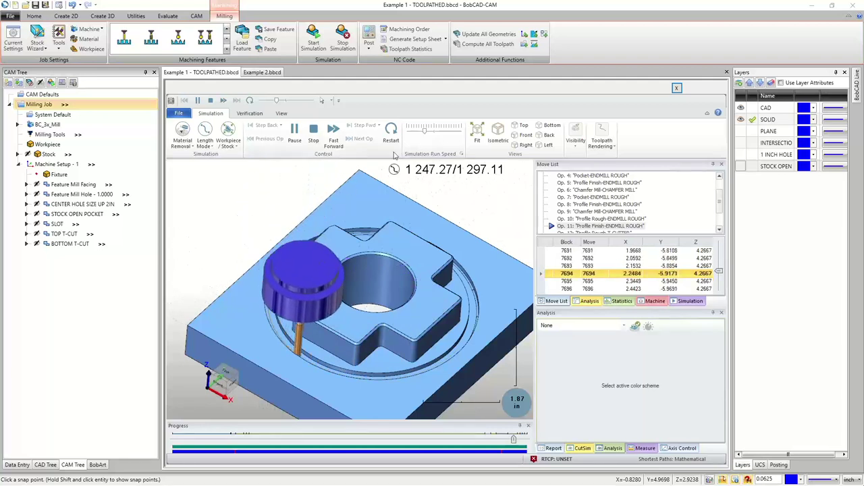
left_click(427, 133)
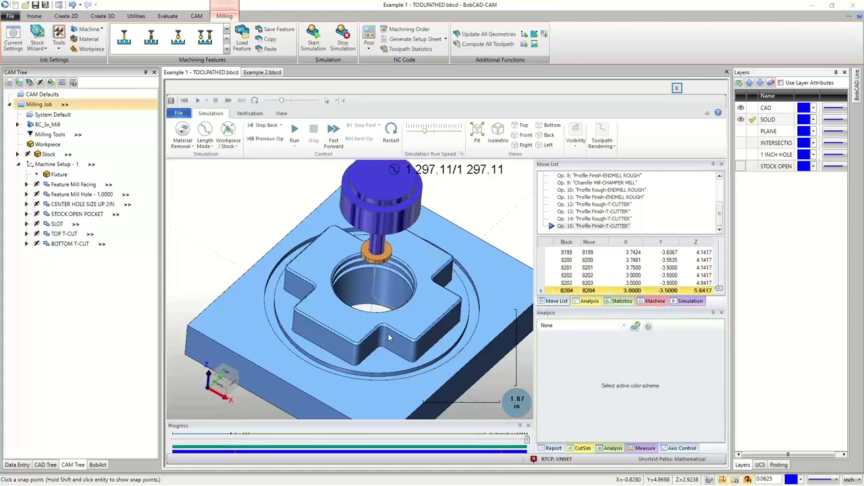
- Turn on workpiece visibility to overlay the part model on the cut stock in the simulation
mouse_move(392, 337)
middle_mouse_down()
mouse_move(377, 341)
mouse_move(389, 324)
middle_mouse_up()
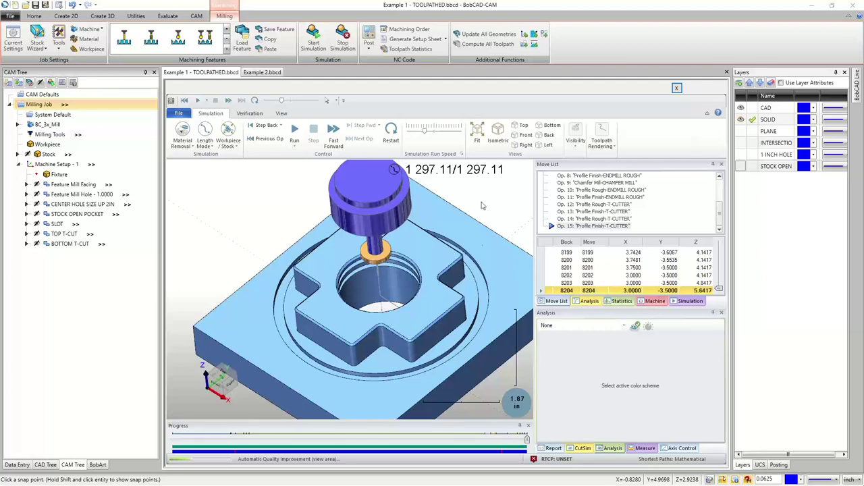
left_click(577, 144)
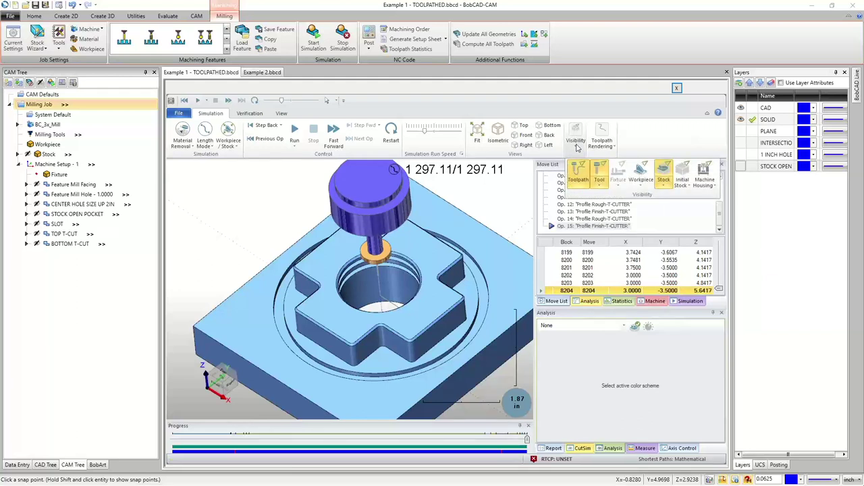
left_click(641, 173)
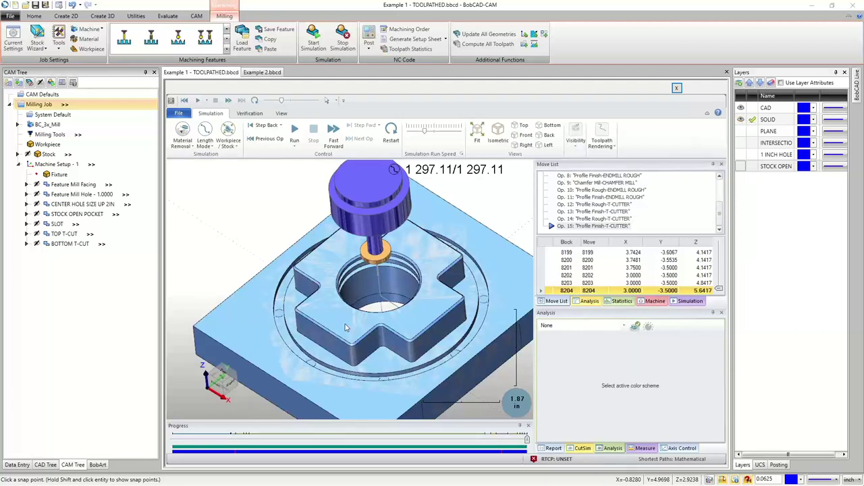
- Compare the cut stock with the workpiece model around the bore grooves and the chamfered boss edges
mouse_move(346, 327)
middle_mouse_down()
mouse_move(368, 323)
mouse_move(351, 321)
middle_mouse_up()
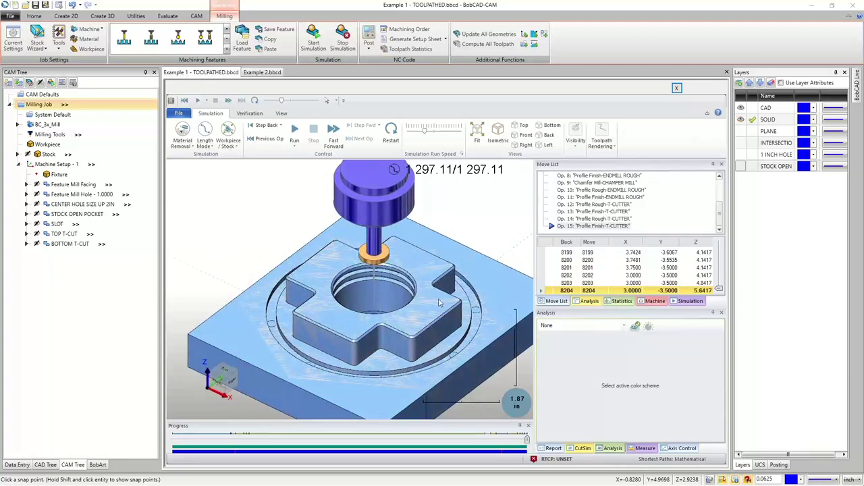
mouse_move(435, 311)
middle_mouse_down()
mouse_move(442, 308)
mouse_move(426, 313)
middle_mouse_up()
scroll(426, 312, "up", 3)
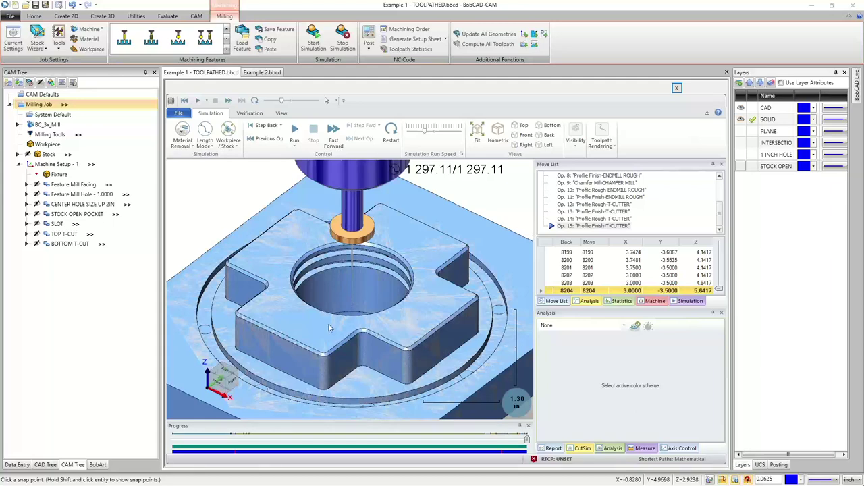
scroll(279, 323, "up", 4)
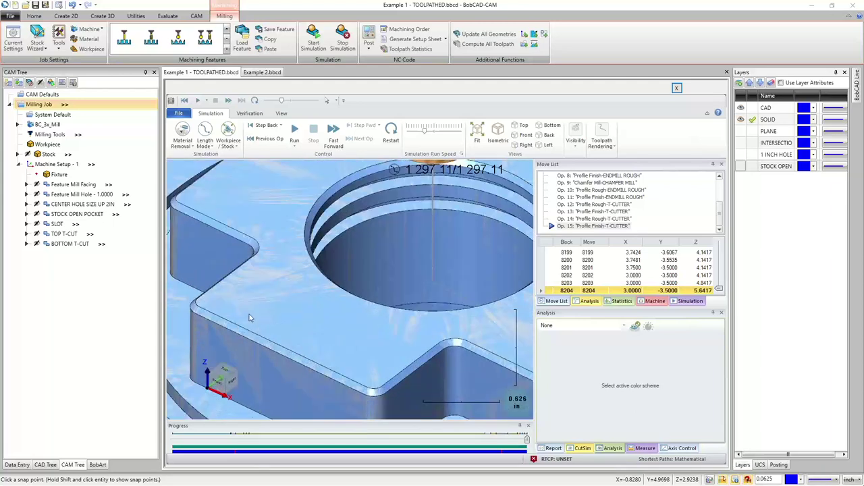
scroll(271, 312, "down", 5)
scroll(395, 276, "up", 8)
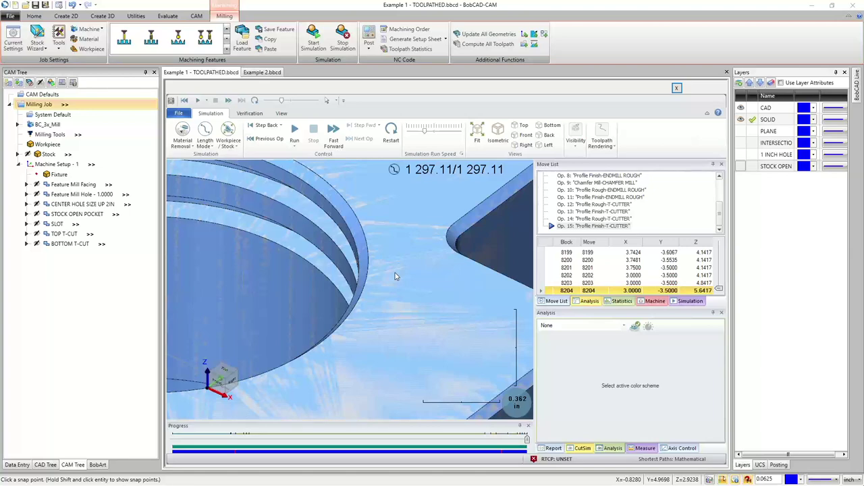
- Set the analysis color scheme to Deviation and enlarge the analysis area to show more of the color ranges
scroll(395, 277, "down", 8)
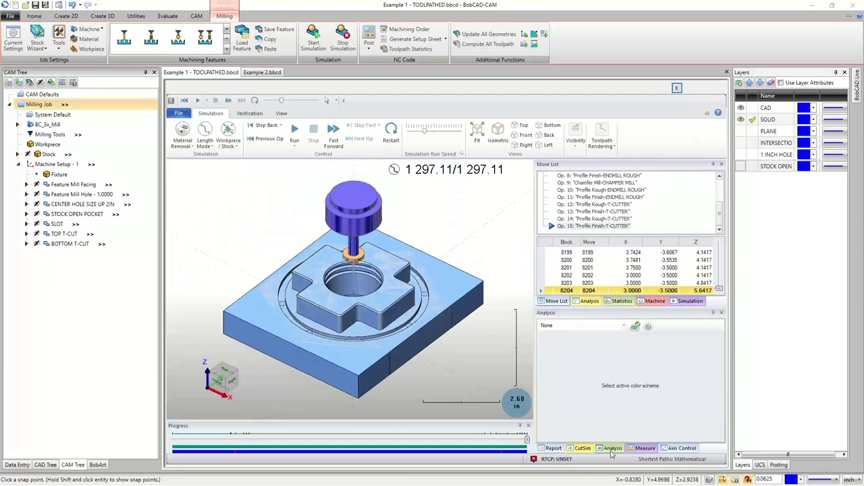
left_click(623, 325)
left_click(603, 354)
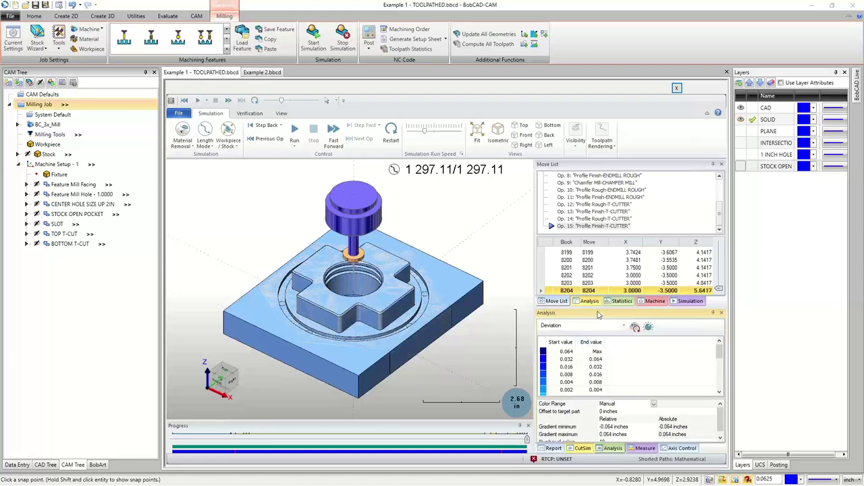
left_click_drag(599, 307, 599, 247)
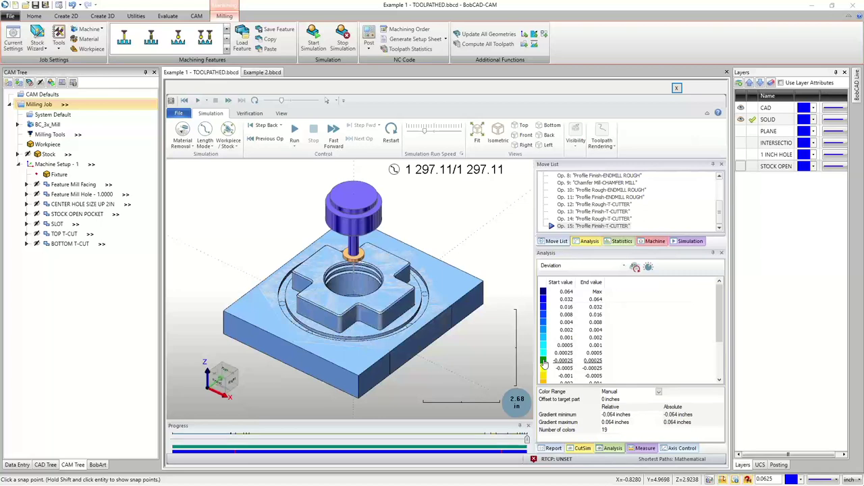
- Set the number of colors for the deviation analysis to 7
left_click(607, 430)
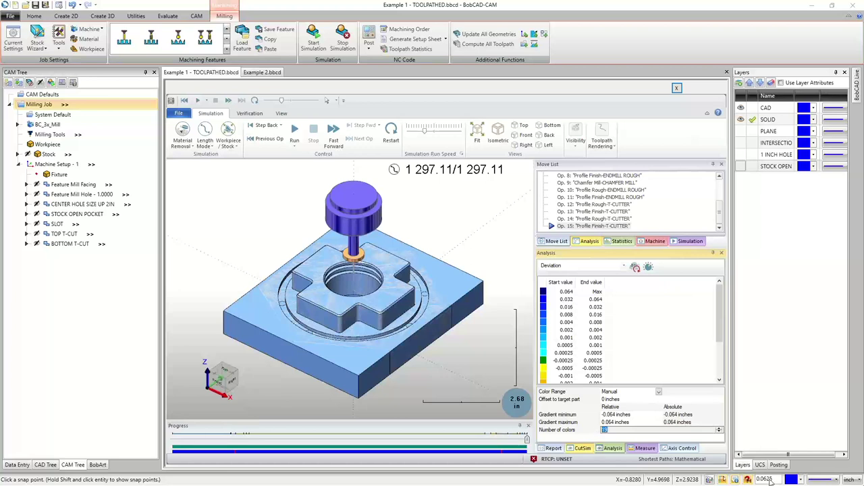
left_click(720, 432)
left_click(720, 432)
left_click(720, 433)
left_click(720, 432)
left_click(720, 432)
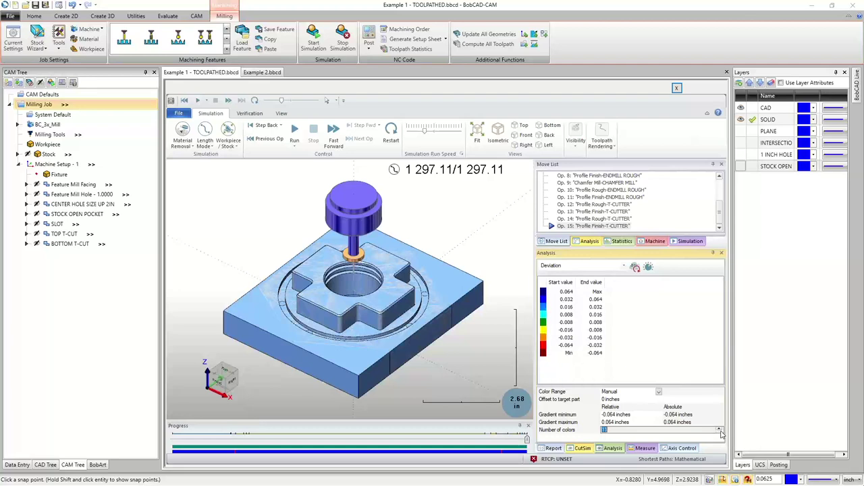
left_click(719, 430)
left_click(719, 430)
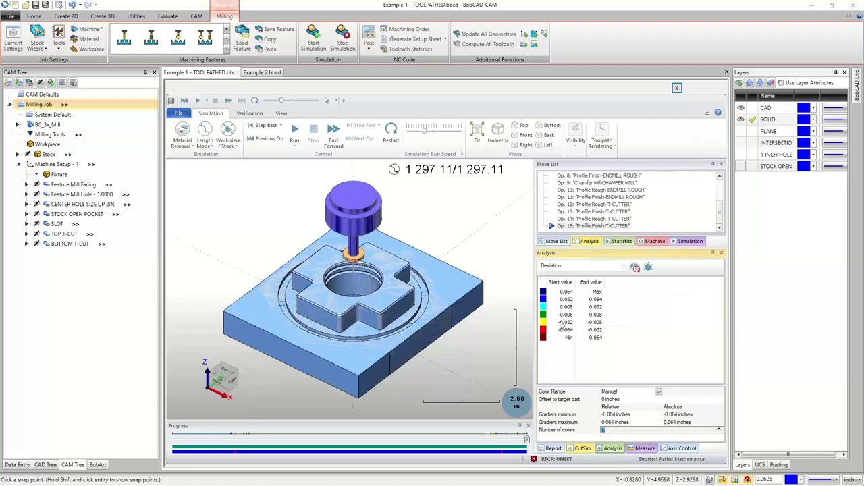
left_click(720, 429)
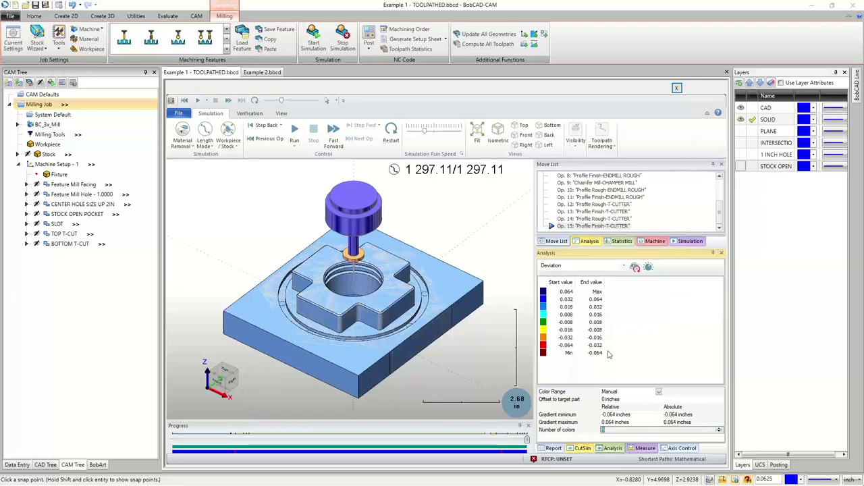
left_click(721, 432)
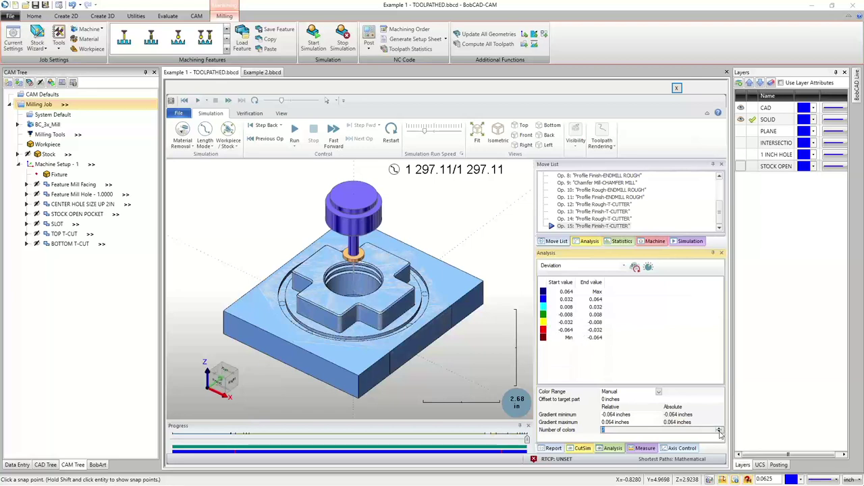
- Refresh the cut simulation to apply the deviation colors to the machined stock
left_click(633, 268)
left_click(654, 279)
left_click(635, 268)
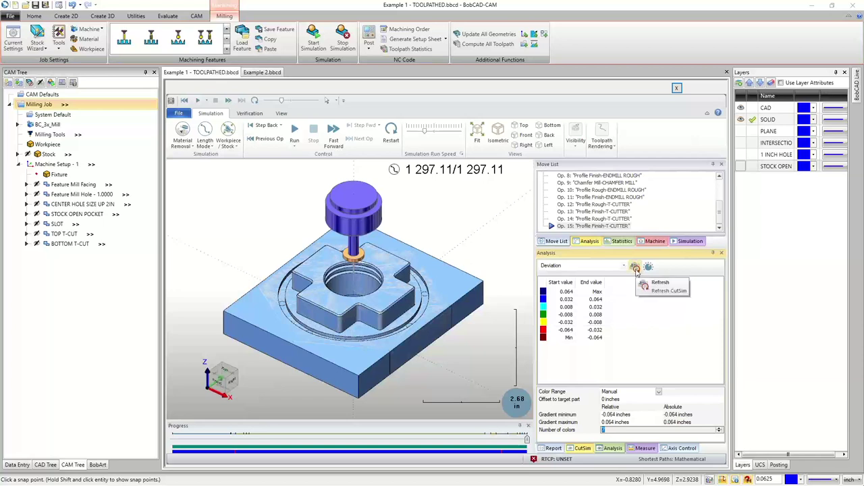
left_click(635, 269)
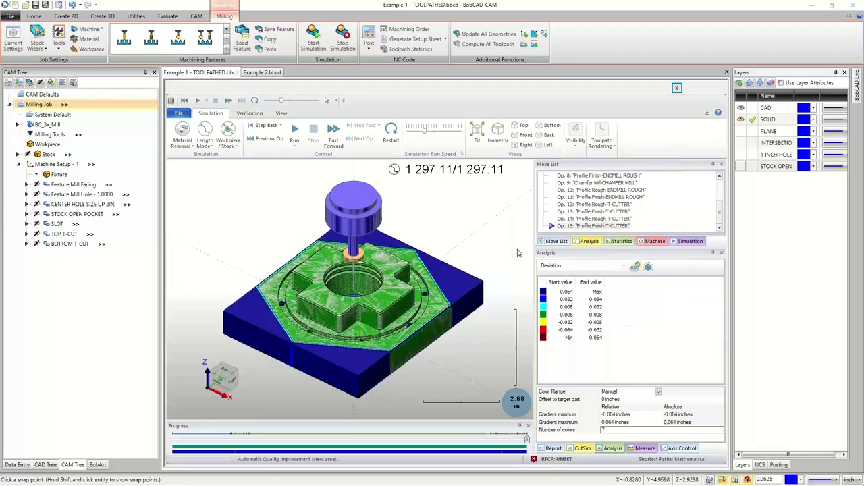
- Hide the workpiece model in the simulation so only the deviation-colored stock is displayed
left_click(576, 139)
left_click(641, 187)
left_click(652, 226)
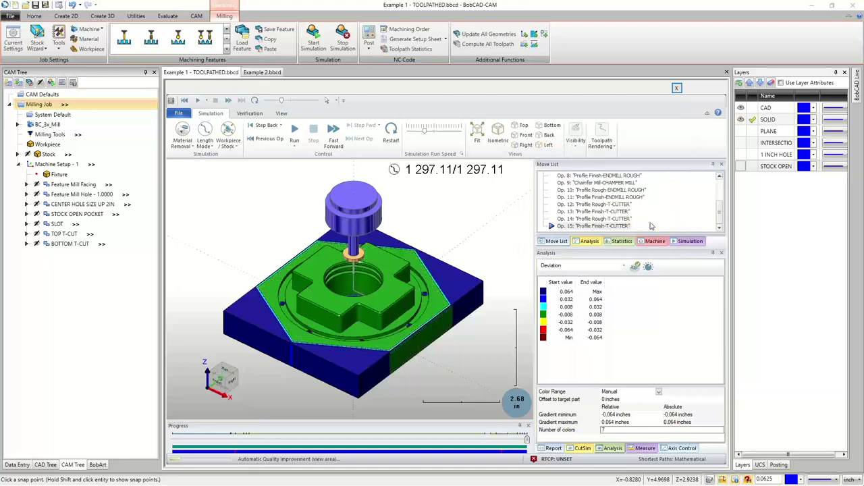
scroll(314, 303, "up", 2)
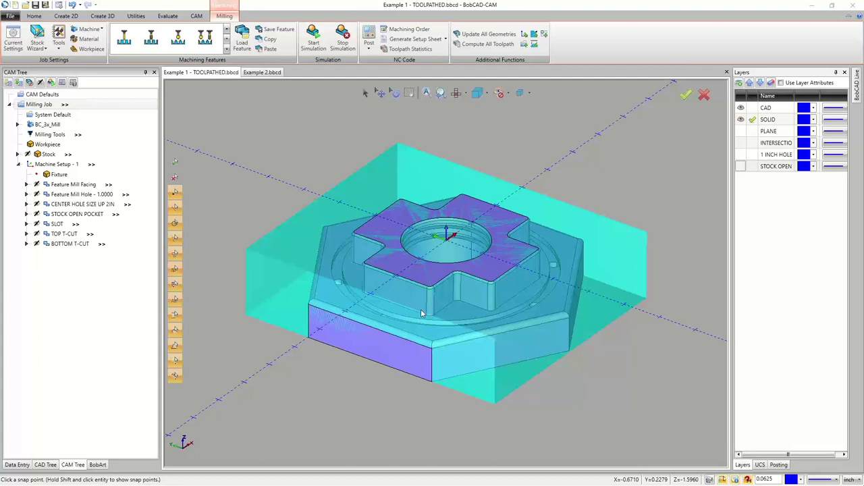
- Select Machine Setup - 1 and examine the underside of the part with its star-shaped pocket and holes
left_click(46, 164)
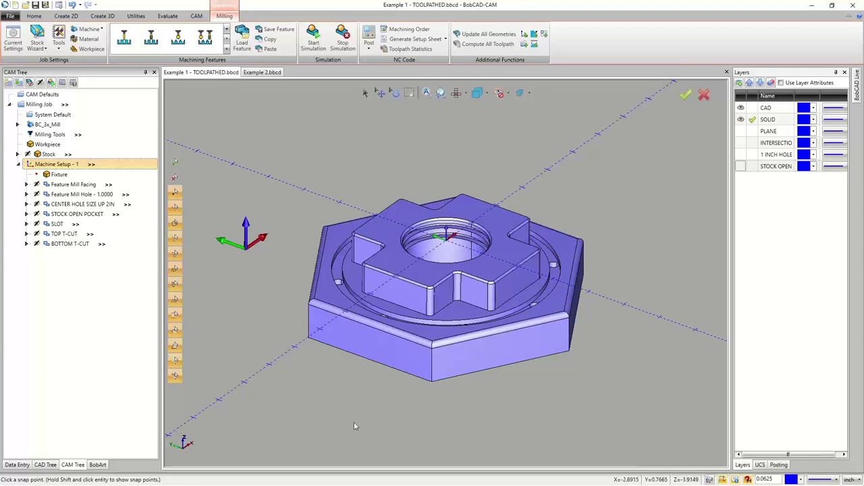
middle_click_drag(348, 393, 429, 322)
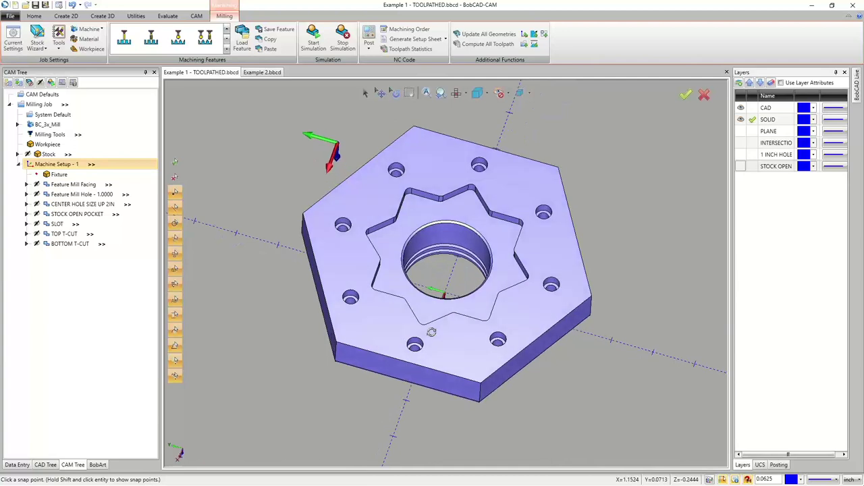
scroll(430, 331, "down", 2)
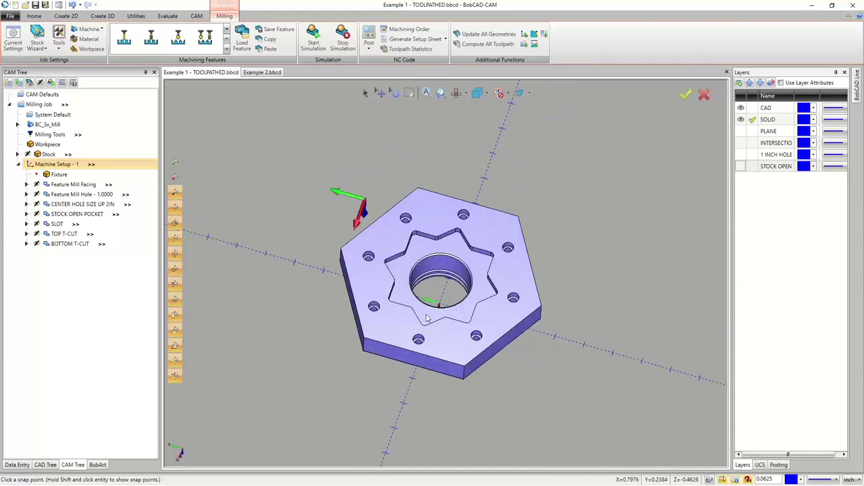
scroll(440, 286, "up", 2)
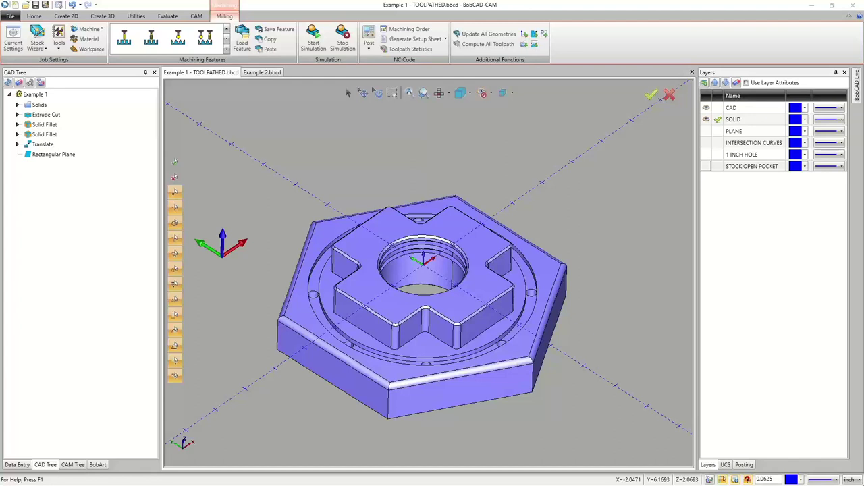
- Save the toolpathed file and bring up the CPU performance graphs in Task Manager
left_click(35, 4)
key("ctrl+shift+Escape")
left_click(108, 114)
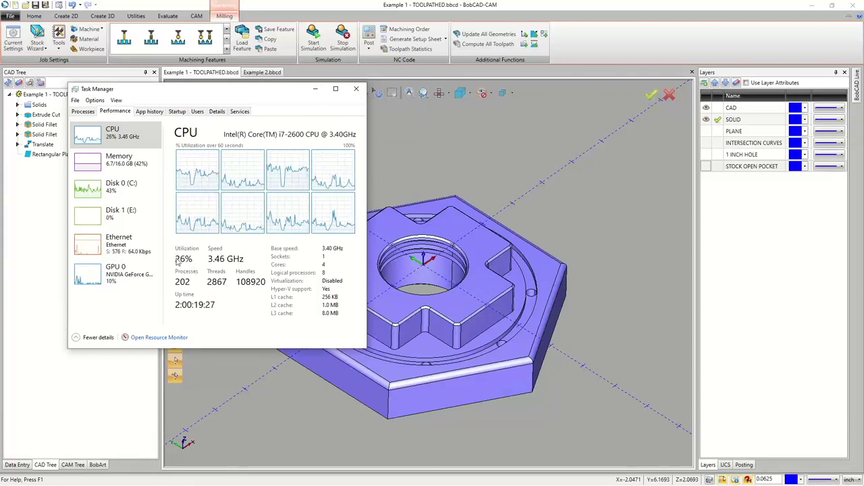
left_click(77, 100)
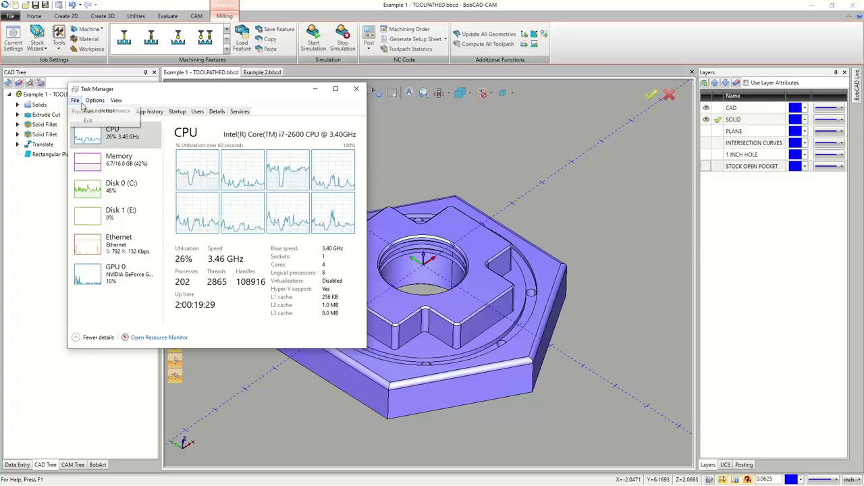
left_click(90, 111)
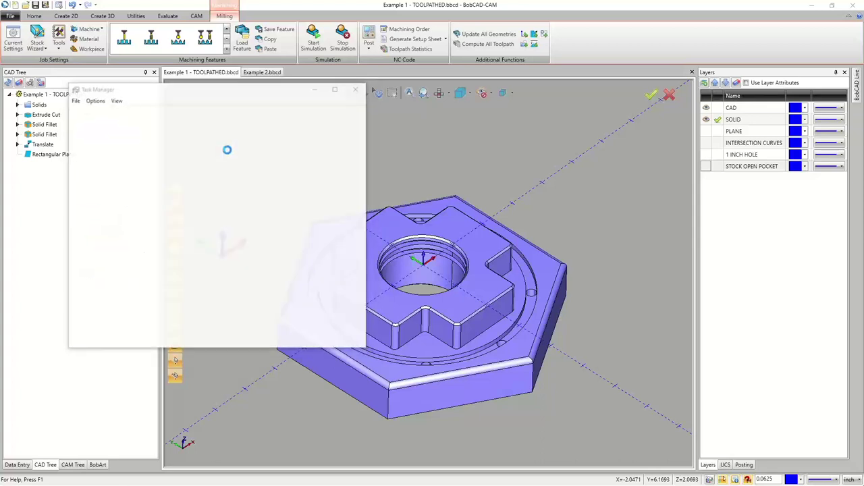
left_click(115, 111)
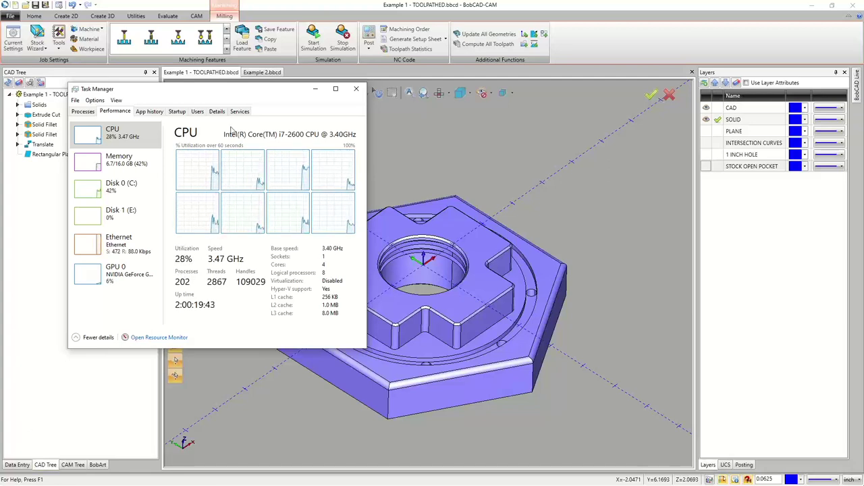
- Launch the milling job simulation while monitoring the CPU load, and close Task Manager
left_click(315, 42)
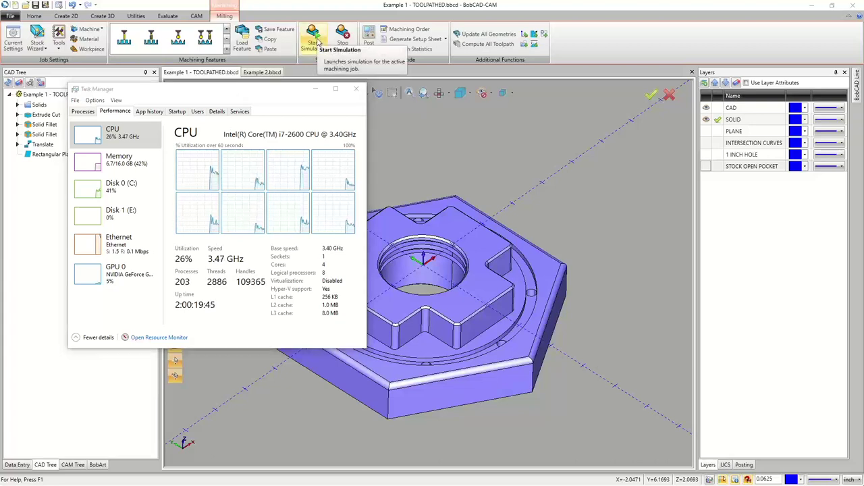
left_click(317, 42)
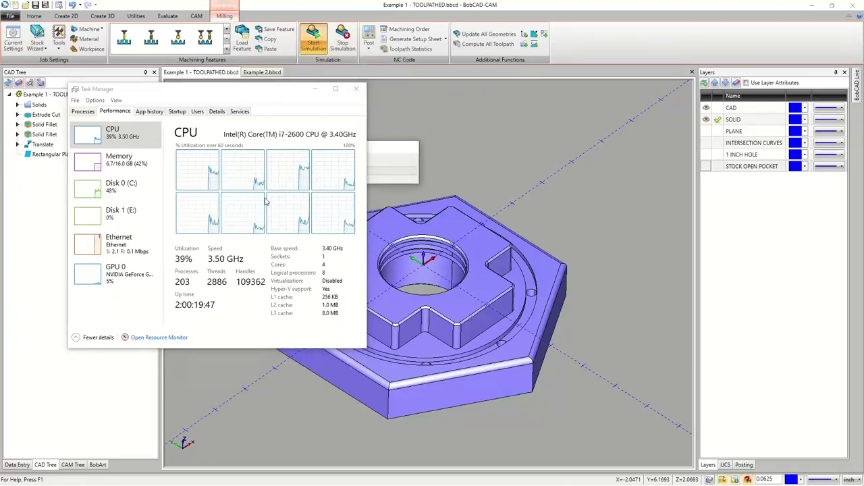
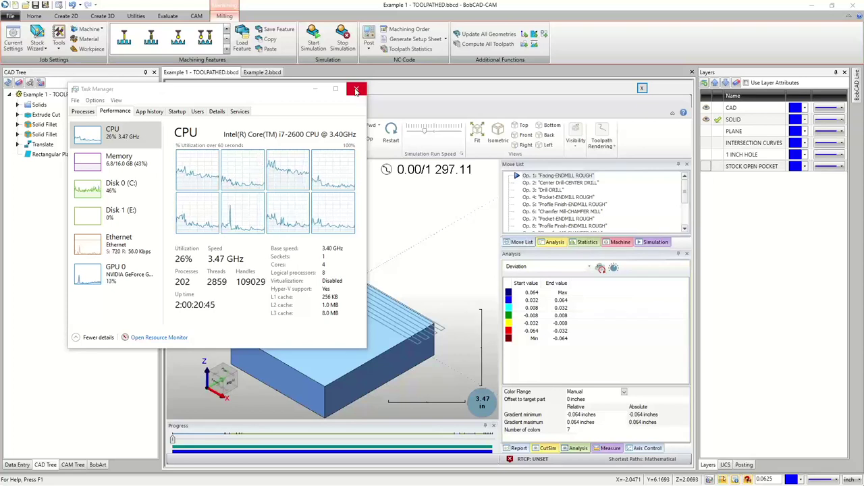
left_click(356, 90)
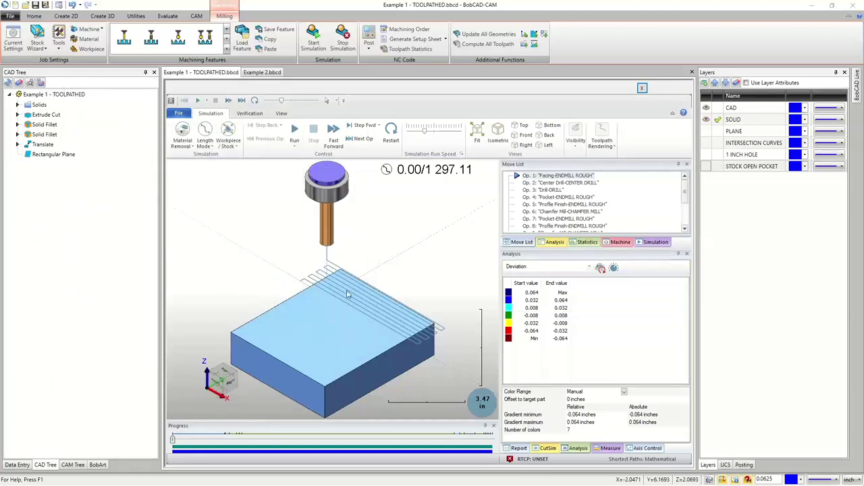
- Run the simulation from the first operation and set the analysis color scheme to None
left_click(295, 131)
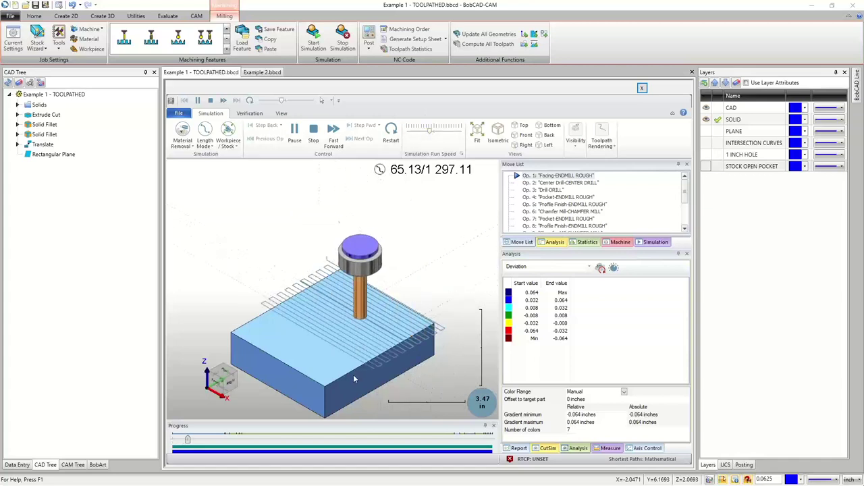
scroll(354, 370, "down", 2)
scroll(335, 388, "up", 4)
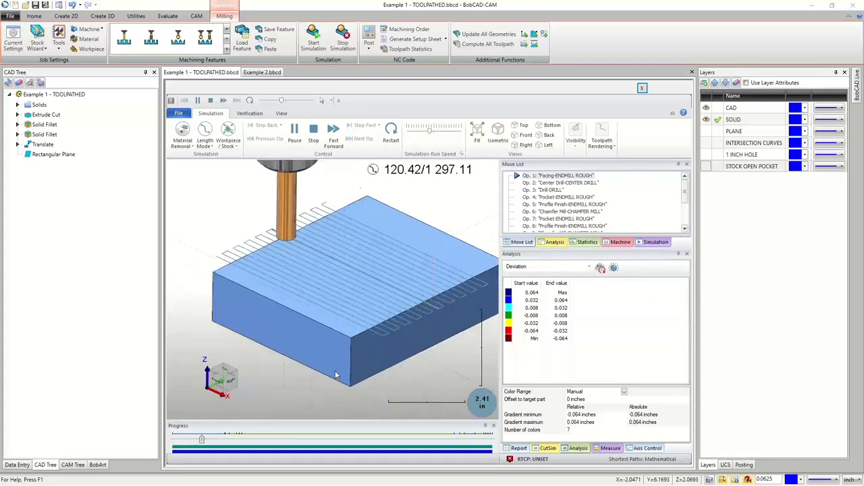
scroll(338, 373, "down", 2)
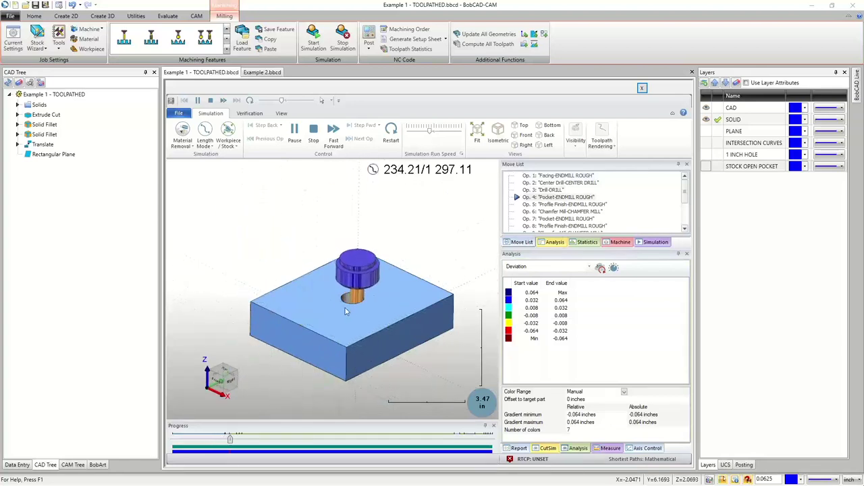
left_click(546, 268)
left_click(523, 275)
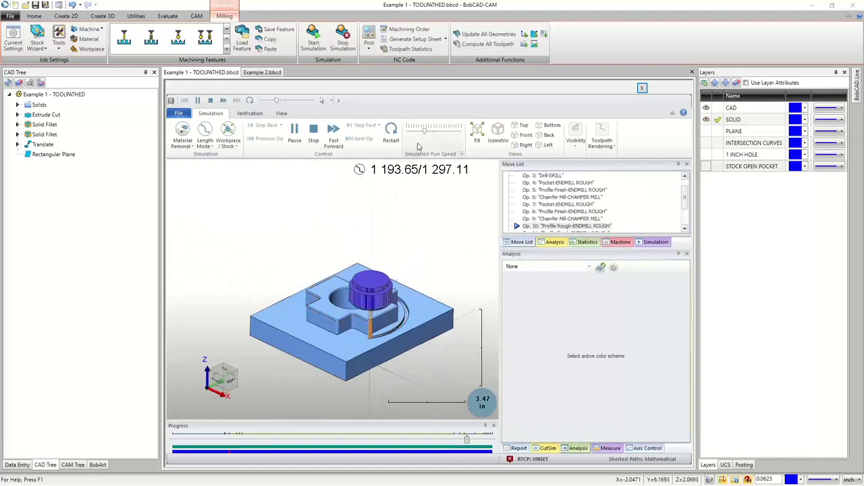
- Examine the ring slot around the cross-shaped boss while its roughing and finishing passes are simulated
scroll(341, 322, "up", 4)
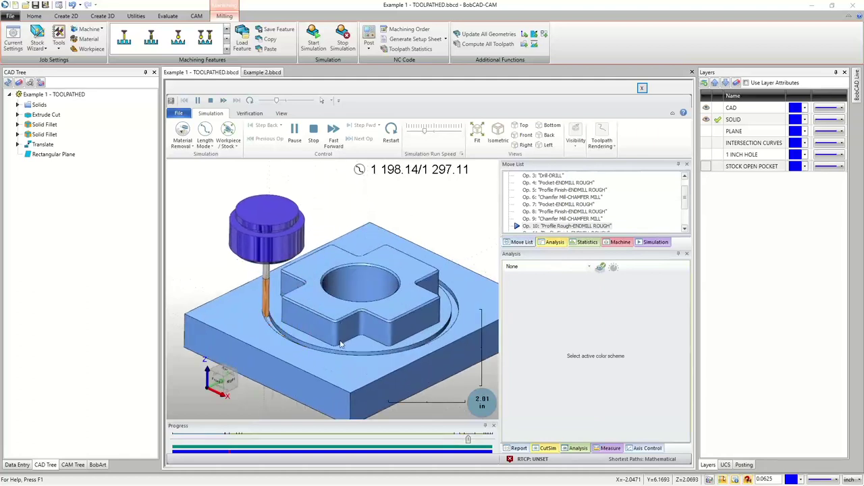
scroll(341, 345, "down", 1)
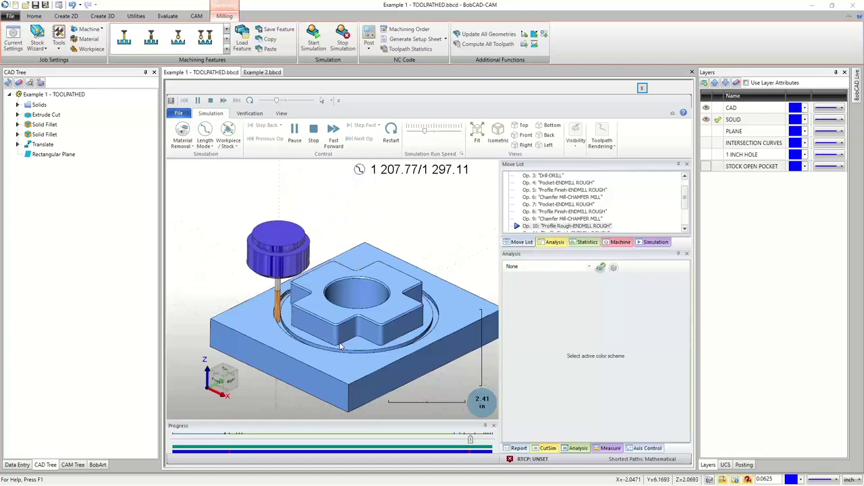
middle_click_drag(339, 346, 273, 297)
scroll(252, 283, "up", 3)
scroll(257, 291, "up", 3)
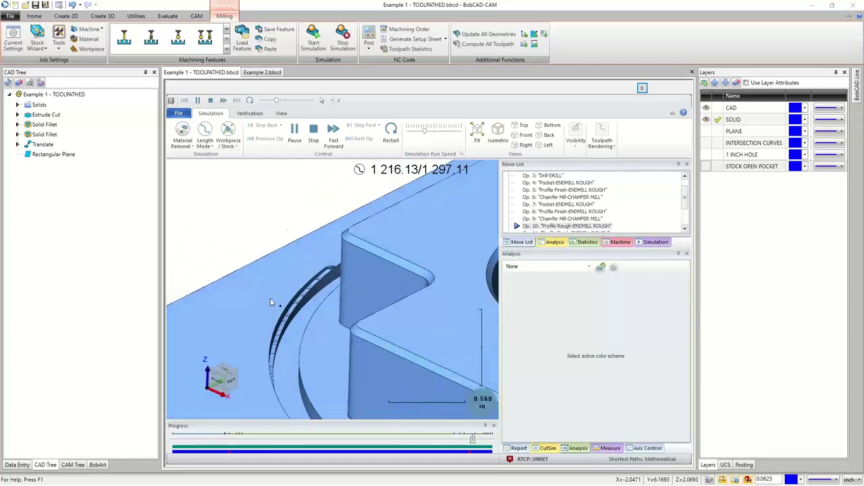
middle_click_drag(287, 367, 297, 364)
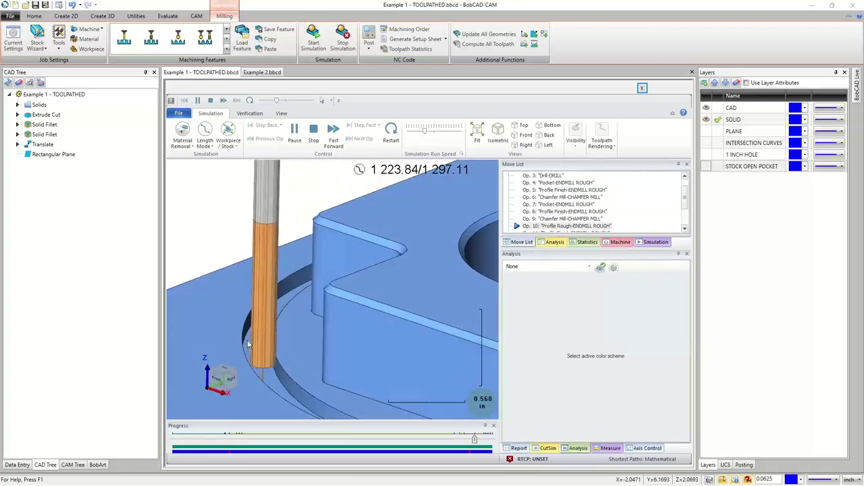
scroll(252, 342, "down", 3)
scroll(252, 341, "down", 4)
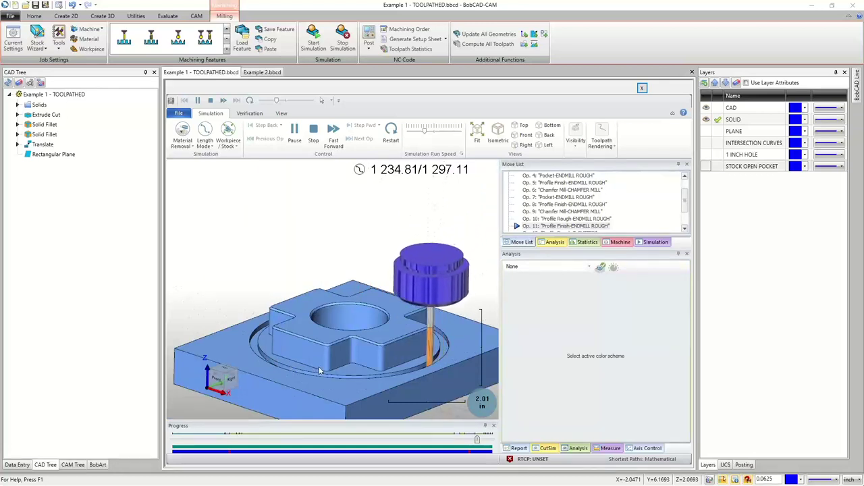
- Raise the simulation run speed to play through the T-cutter operations, and close the simulation
left_click(432, 130)
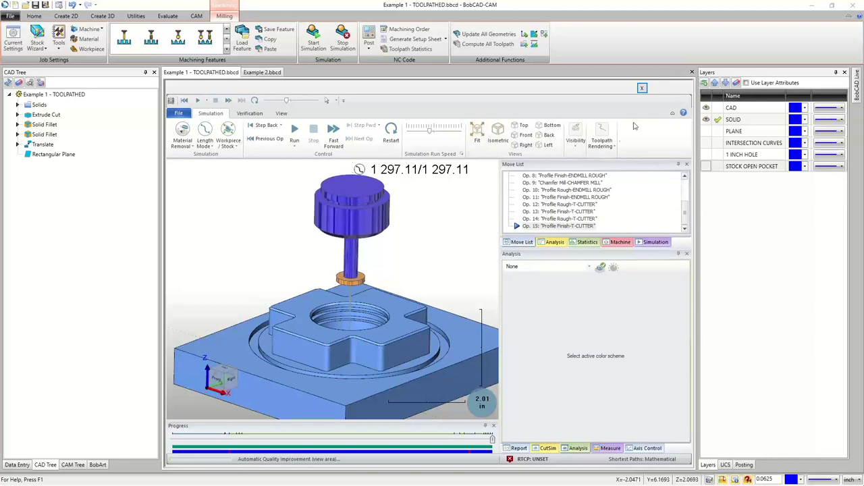
left_click(643, 88)
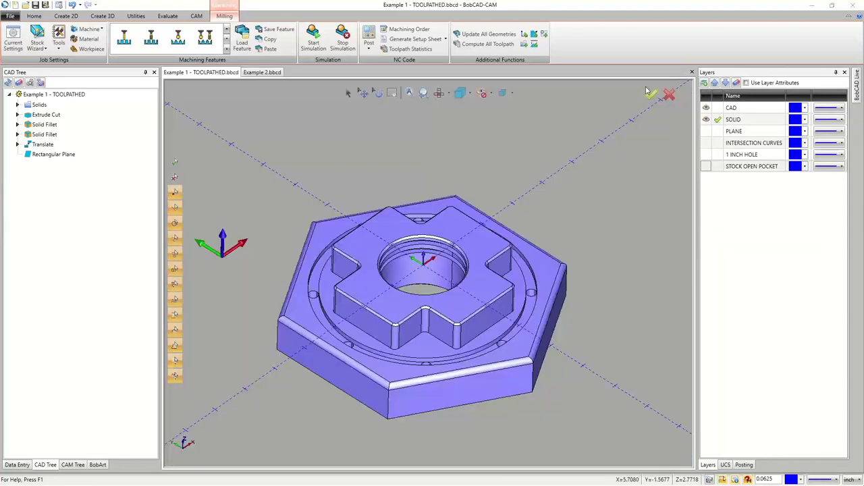
- Examine the solid part against its stock block from angled and front views, with the machining features listed
scroll(627, 182, "up", 2)
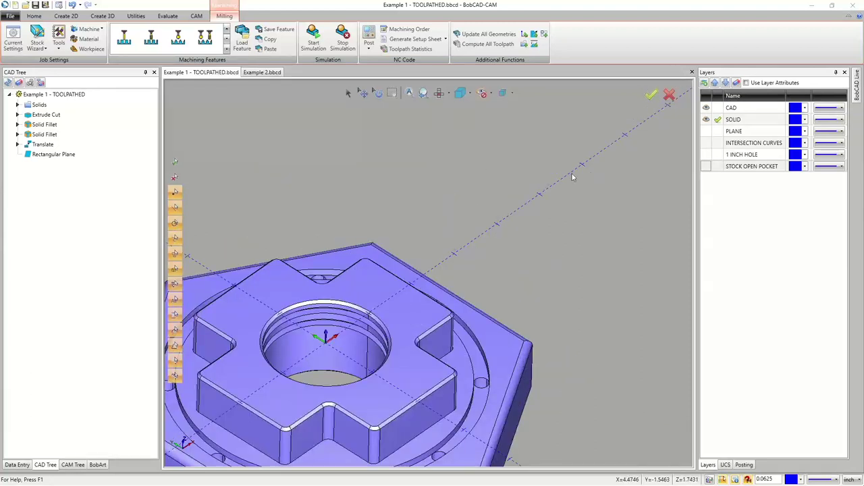
scroll(474, 173, "down", 2)
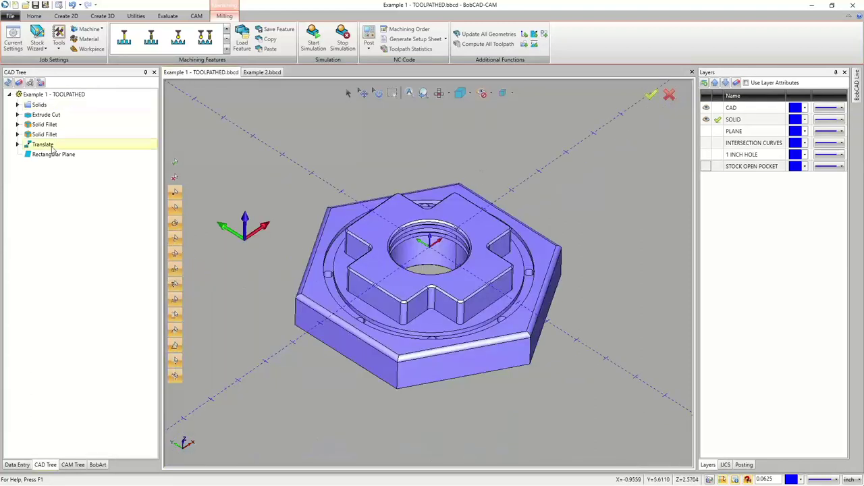
left_click(73, 465)
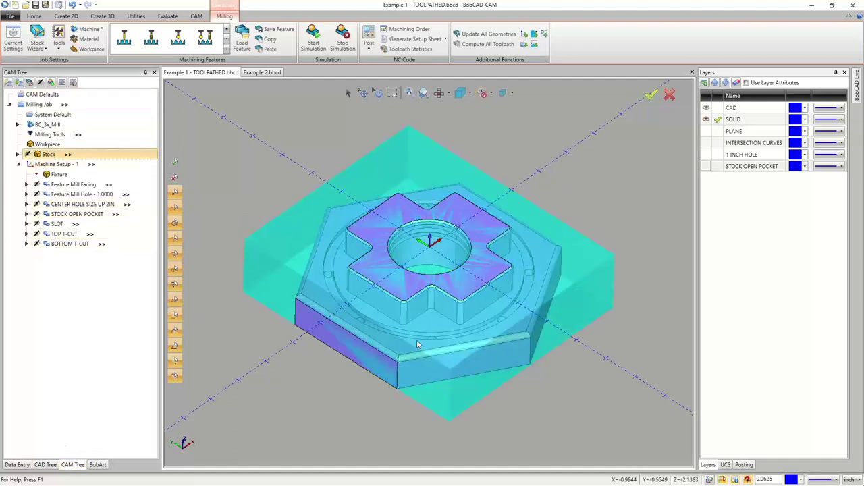
key("F3")
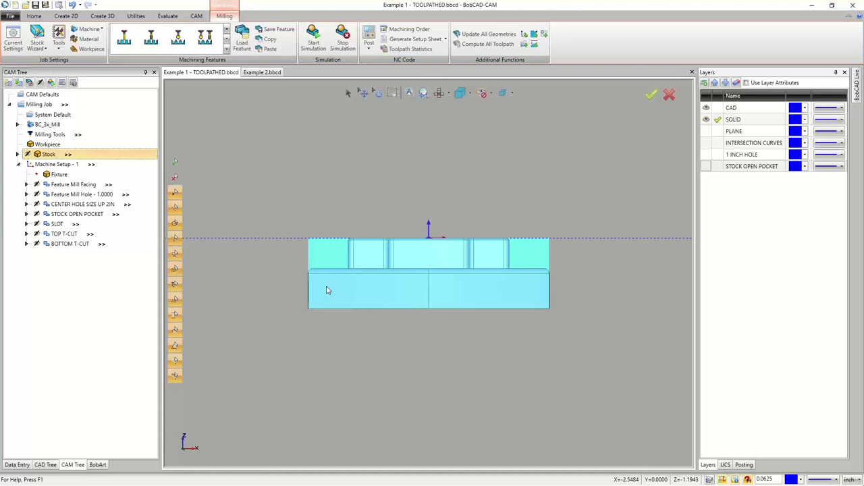
left_click(176, 190)
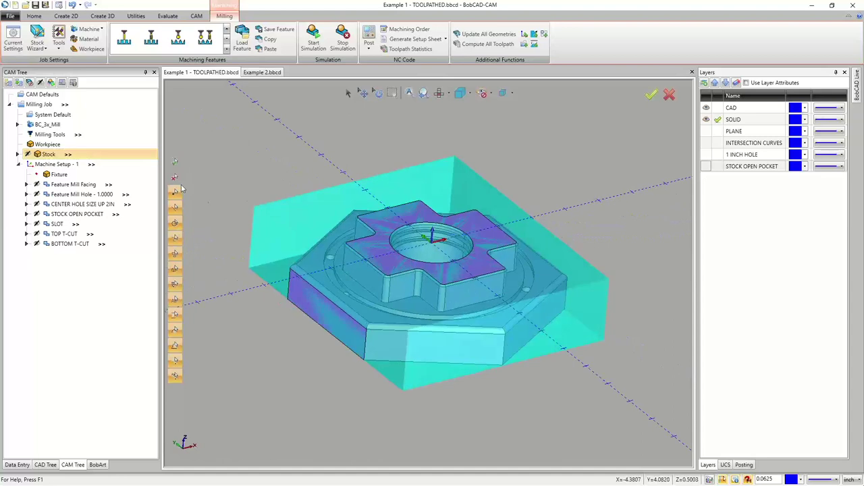
- Add a Mill 2 Axis feature to Machine Setup - 1 and start selecting its geometry
right_click(46, 166)
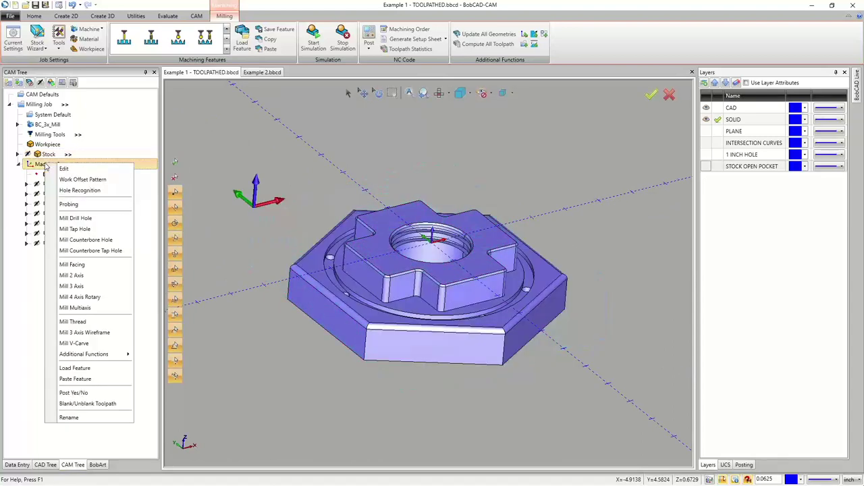
left_click(71, 276)
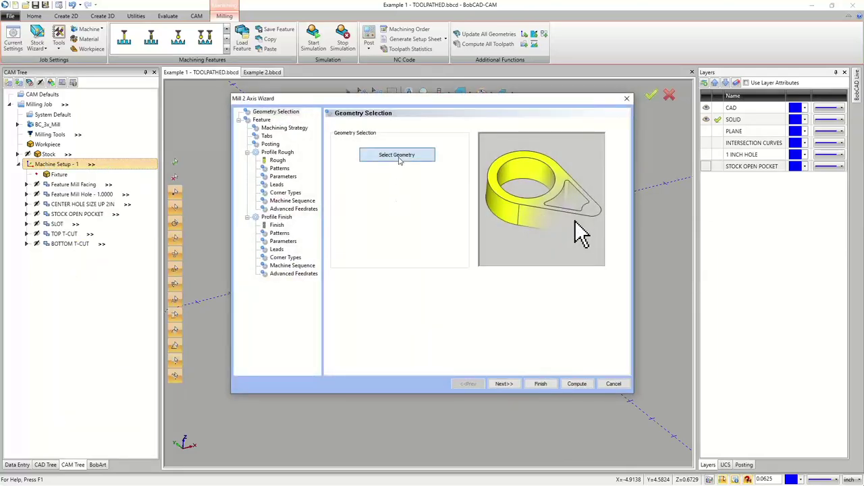
left_click(399, 158)
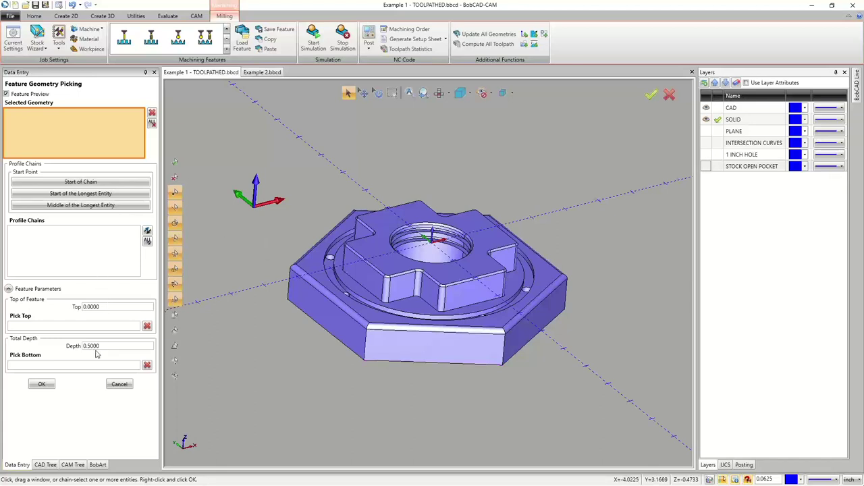
- Try the Constant Z selection on the hexagonal base's bottom outer edges, and clear the selected geometry
right_click(398, 364)
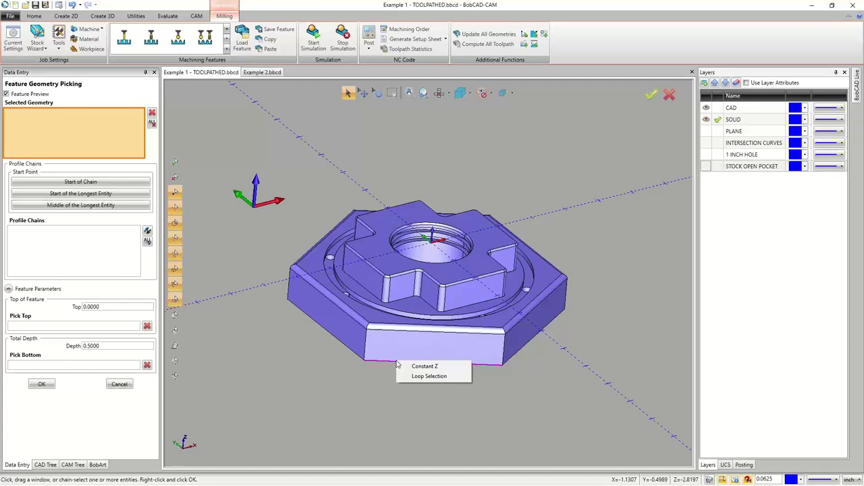
left_click(409, 365)
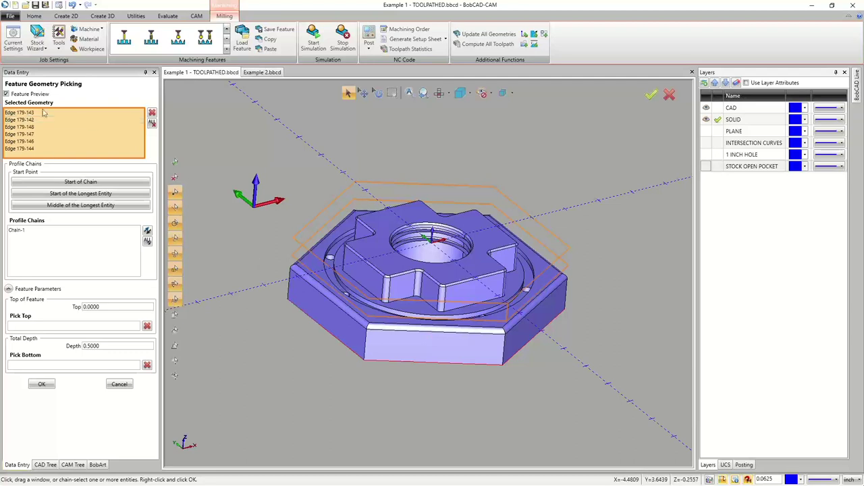
left_click(151, 122)
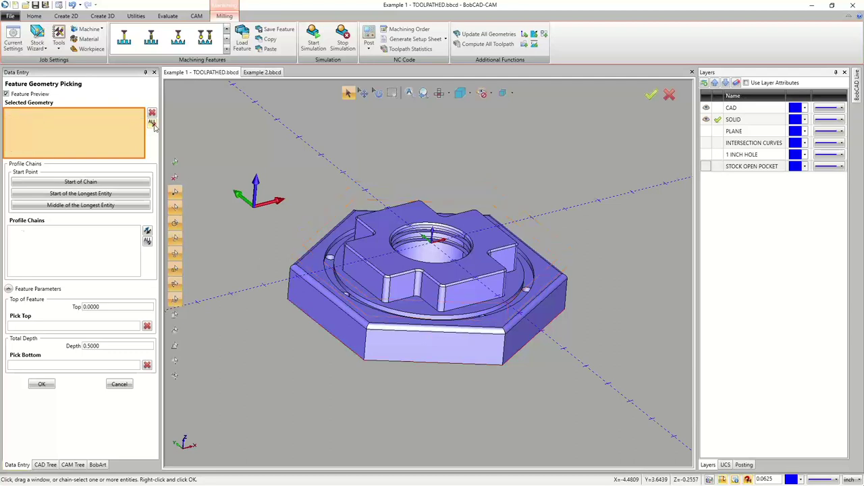
- Select the six bottom outer edges of the hexagonal base as the profile chain using Loop Selection
right_click(400, 361)
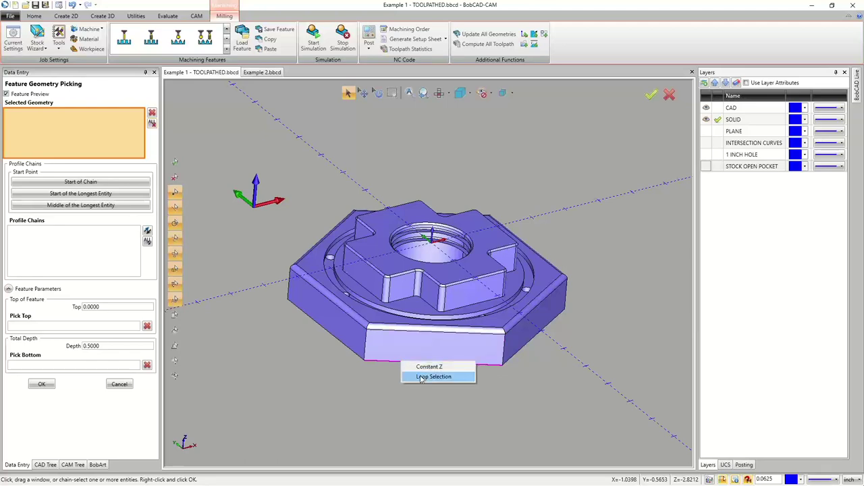
middle_click_drag(455, 407, 456, 395)
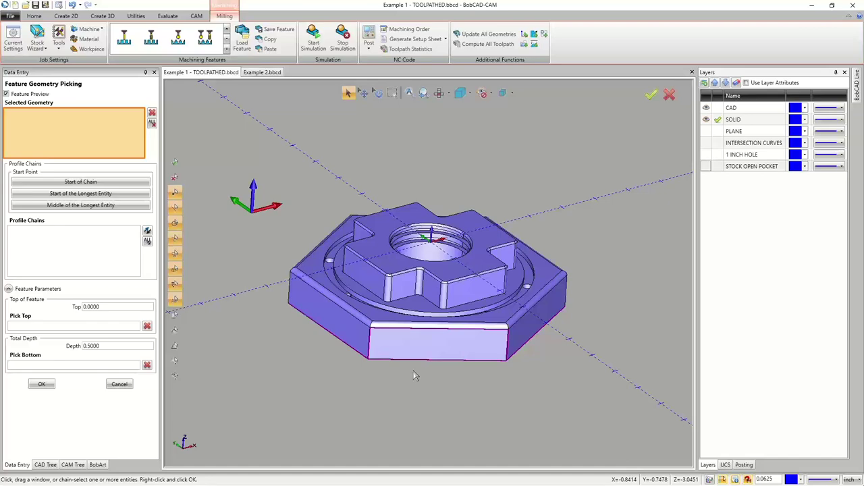
mouse_move(406, 366)
middle_mouse_down()
mouse_move(386, 395)
mouse_move(412, 370)
middle_mouse_up()
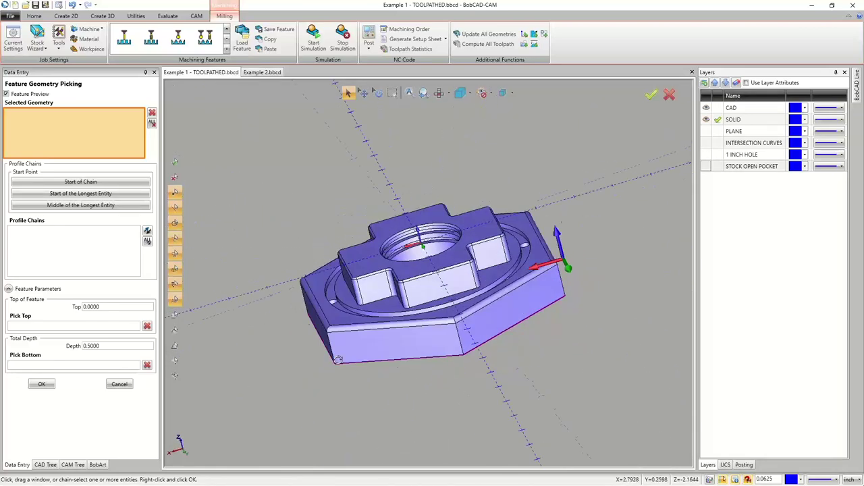
middle_click_drag(338, 360, 408, 386)
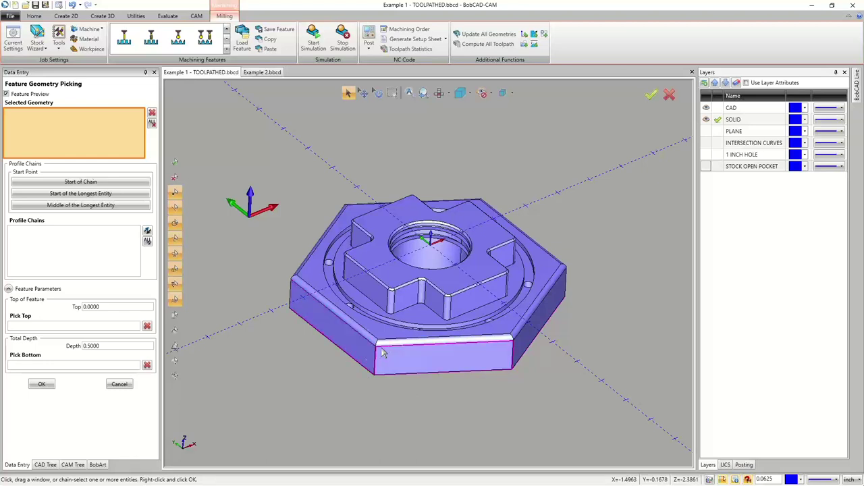
left_click(351, 361)
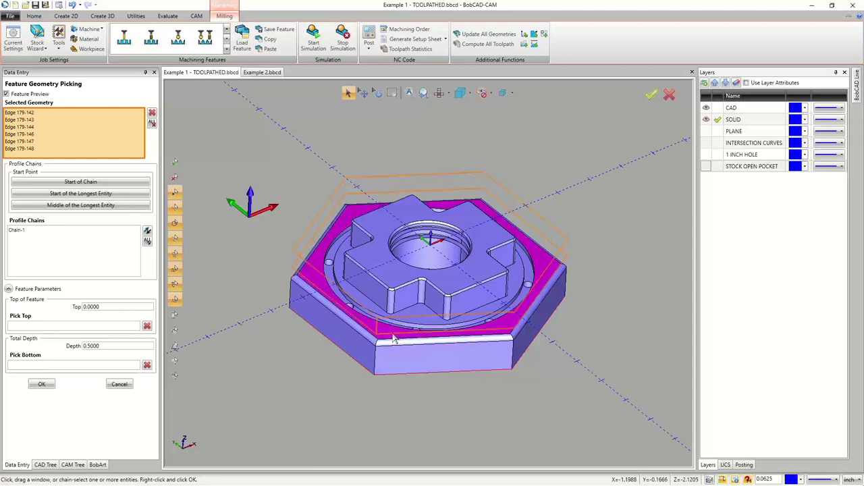
- Pick the top of the hexagon's rounded edge as the feature top at -0.7500 and set the total depth to 0.375
left_click(50, 326)
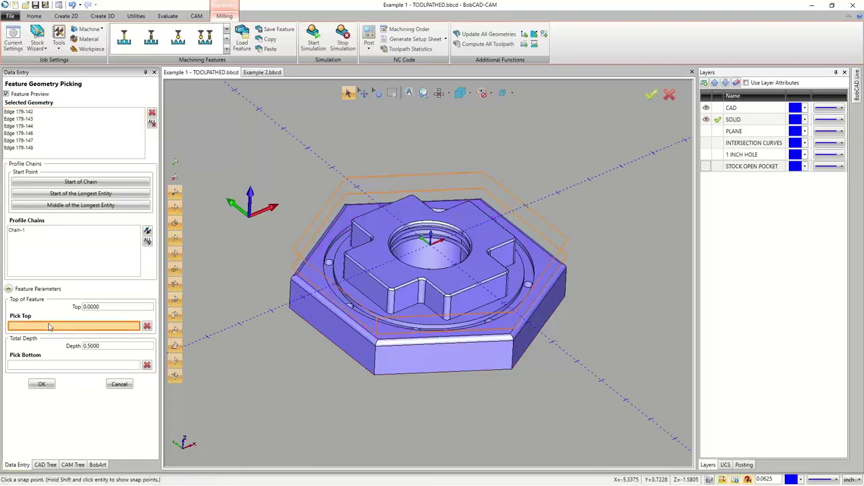
left_click(397, 345)
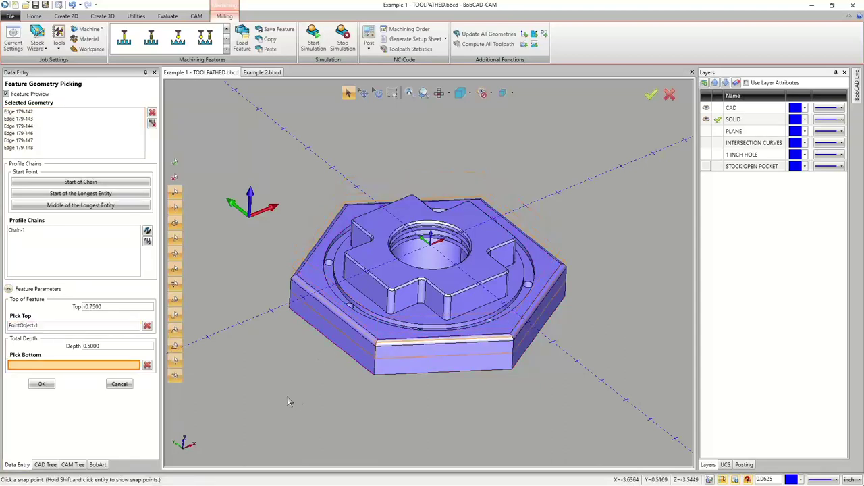
left_click(116, 346)
type(".375")
left_click(94, 365)
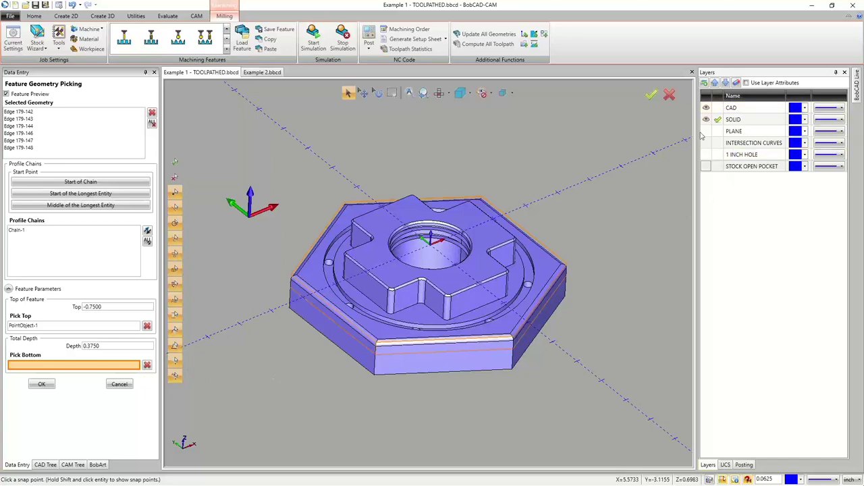
- Show the STOCK OPEN POCKET layer to compare the stock outline with the hexagon from above, and hide it
left_click(706, 166)
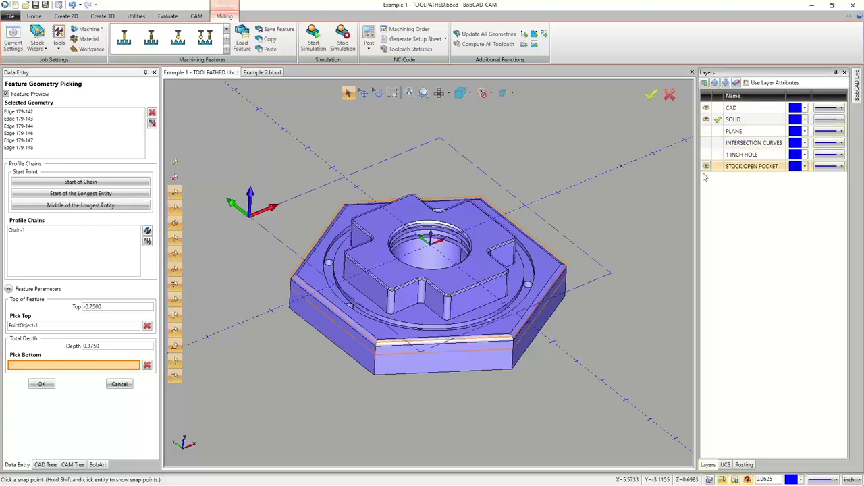
middle_click_drag(513, 283, 454, 343)
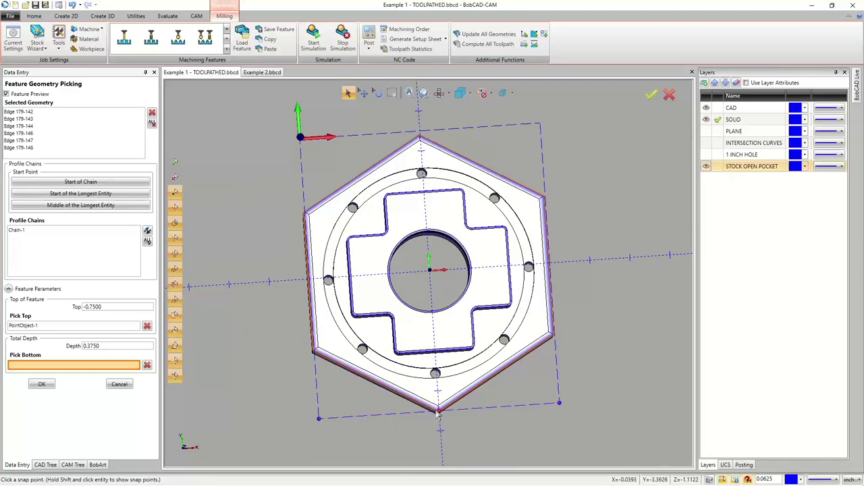
middle_click_drag(440, 410, 443, 391)
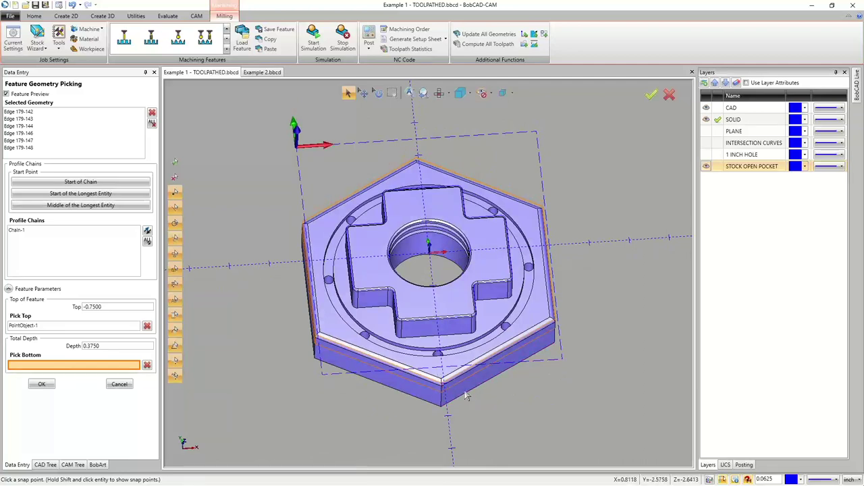
left_click(705, 166)
- Reverse the direction of Chain-1 around the hexagon and accept the picked feature geometry
left_click(15, 231)
scroll(435, 370, "up", 5)
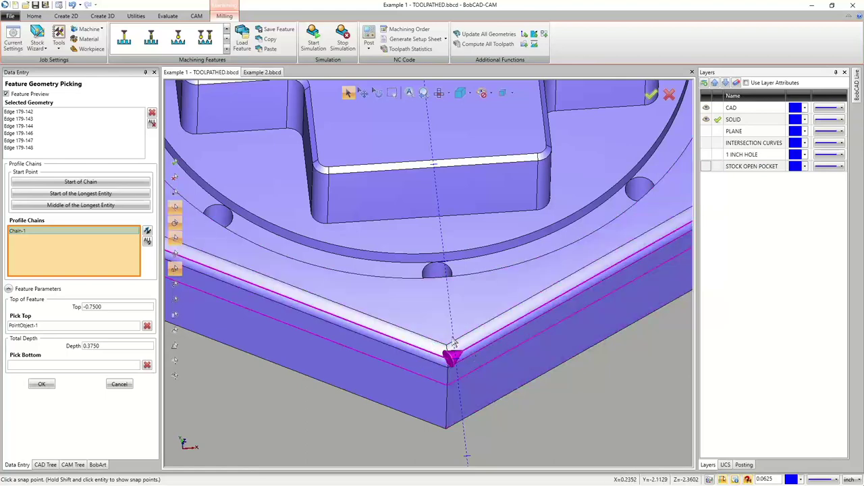
left_click(149, 231)
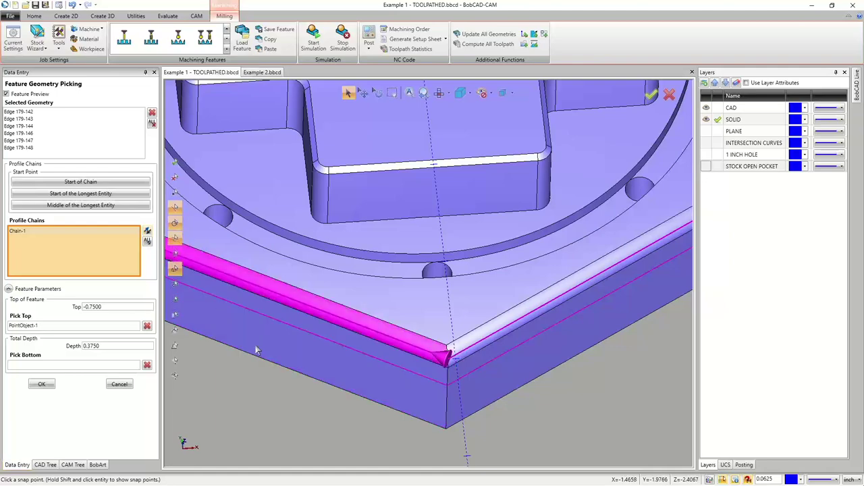
scroll(406, 324, "down", 2)
scroll(406, 323, "down", 3)
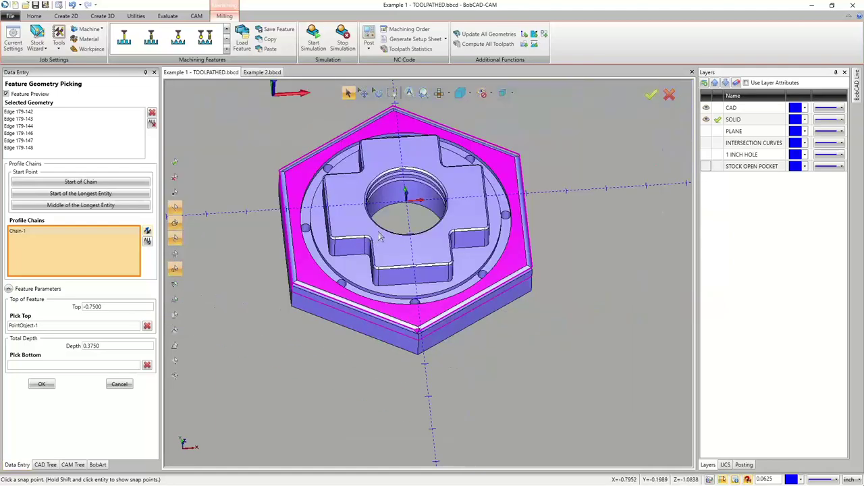
middle_click_drag(390, 270, 288, 358)
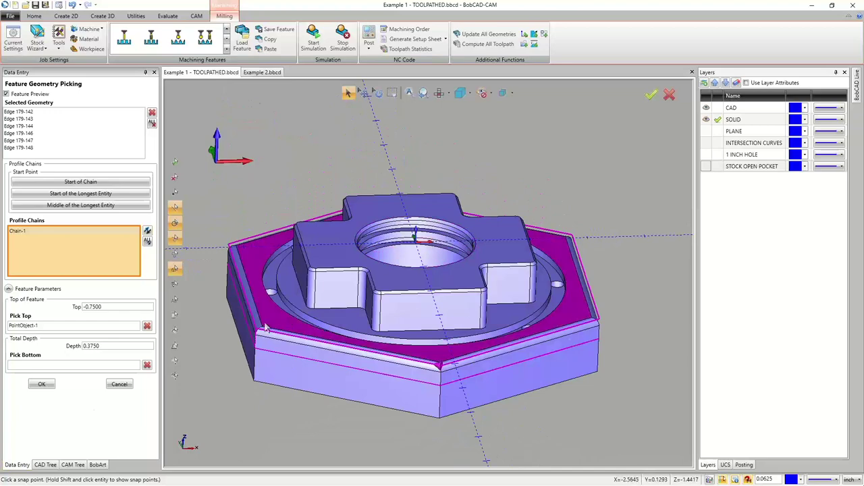
left_click(42, 385)
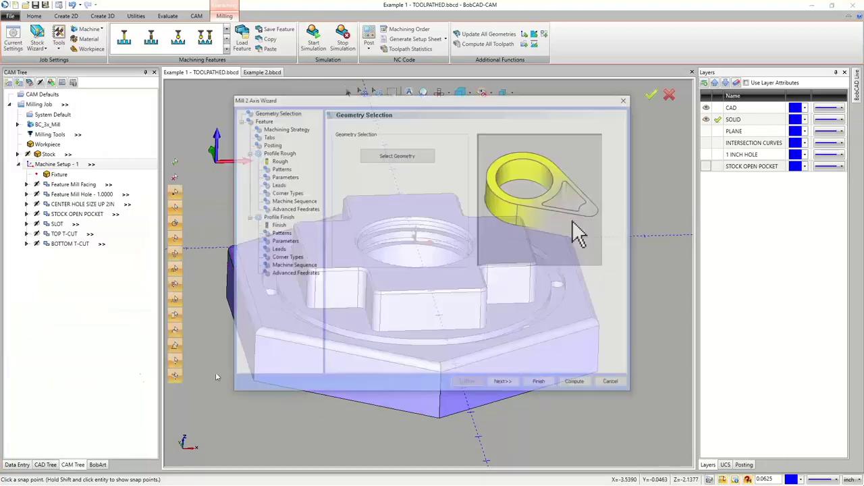
- Add a Corner Rounding operation after Profile Finish in the 2-axis feature's machining strategy
left_click(504, 383)
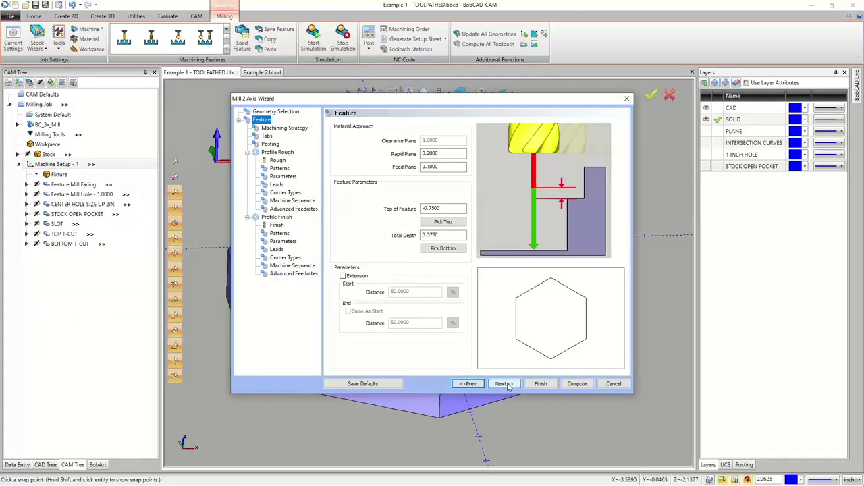
left_click(505, 384)
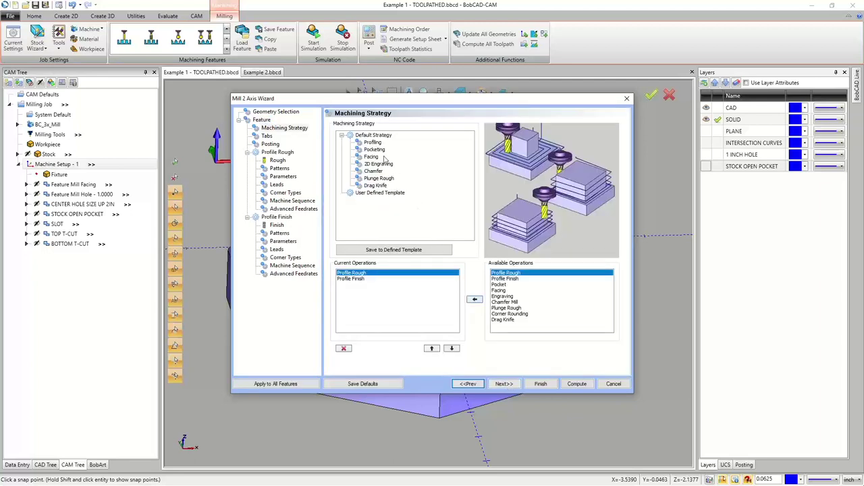
left_click(359, 280)
left_click(360, 281)
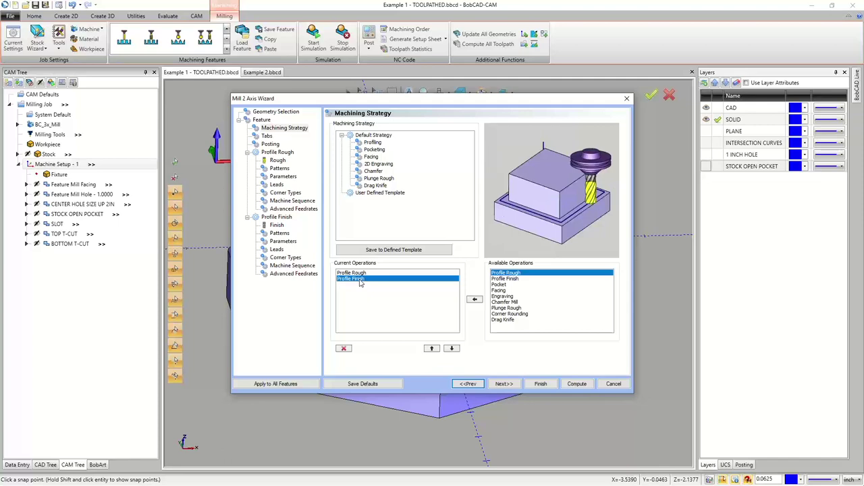
left_click(519, 314)
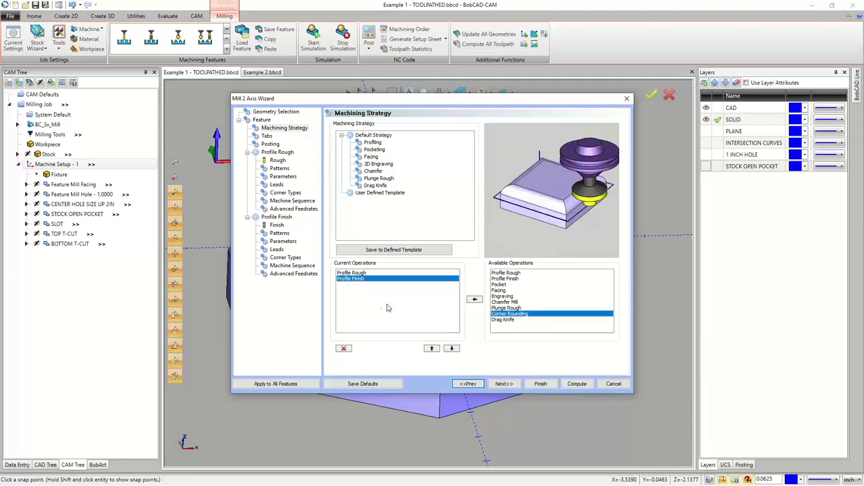
left_click(475, 301)
left_click_drag(372, 98, 386, 397)
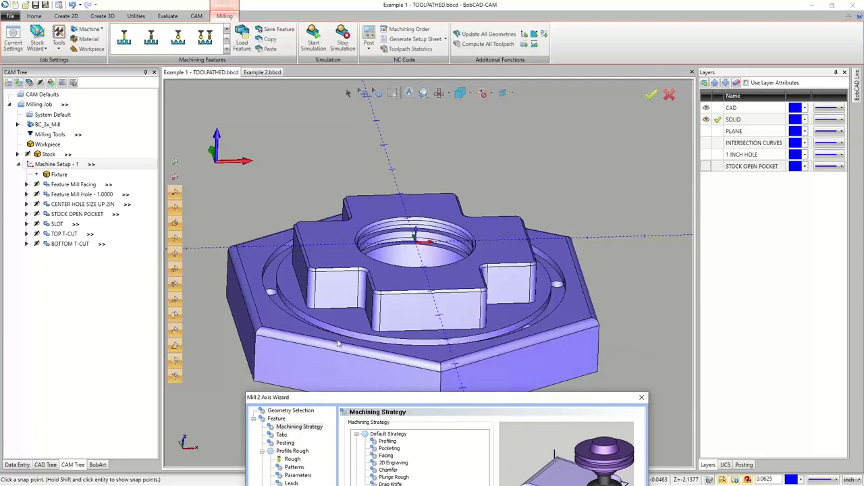
left_click_drag(362, 393, 299, 95)
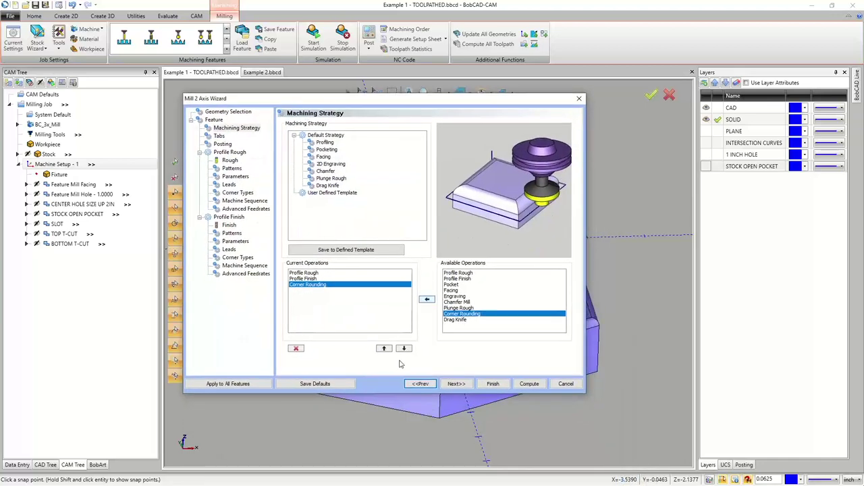
- Keep the tab and posting settings and assign the 5/8 flat endmill from the tool crib to Profile Rough
left_click(456, 383)
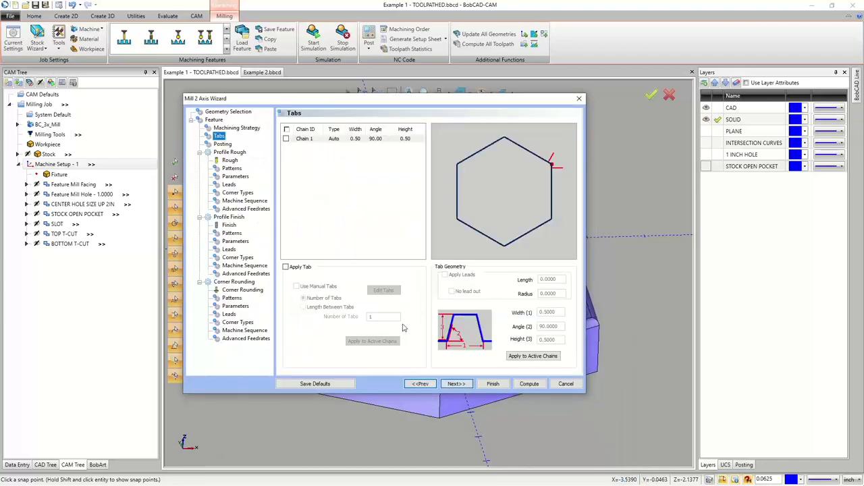
left_click(449, 381)
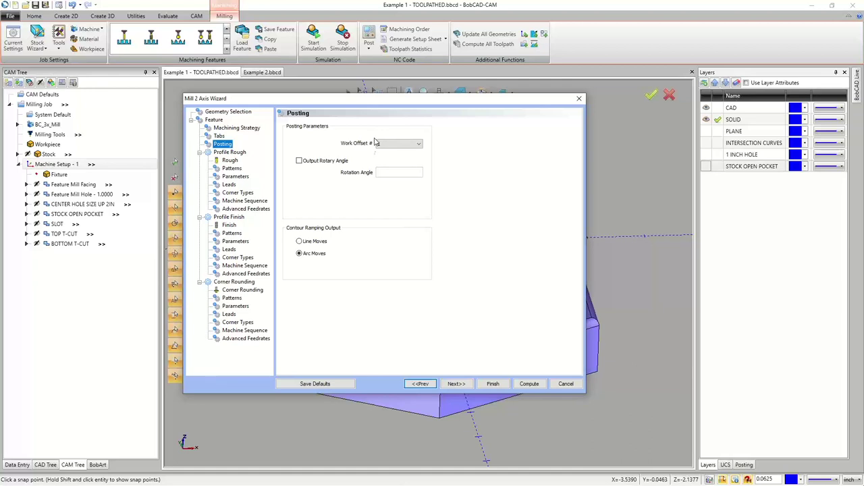
left_click(457, 384)
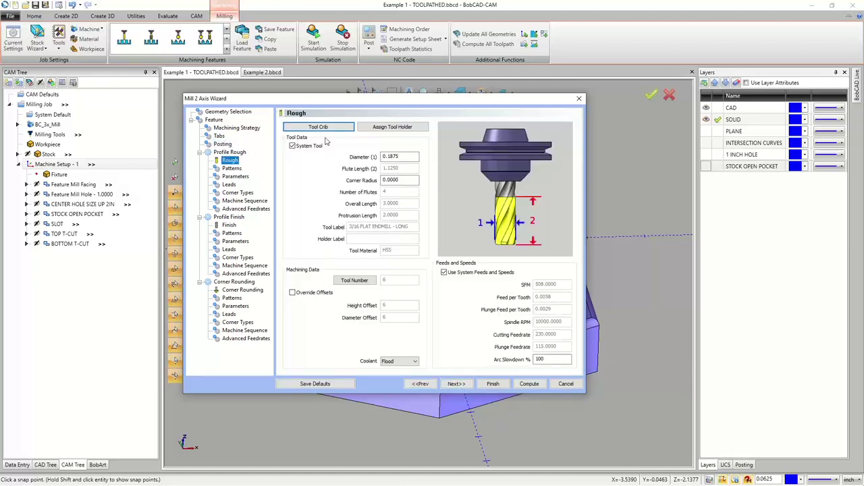
left_click(321, 128)
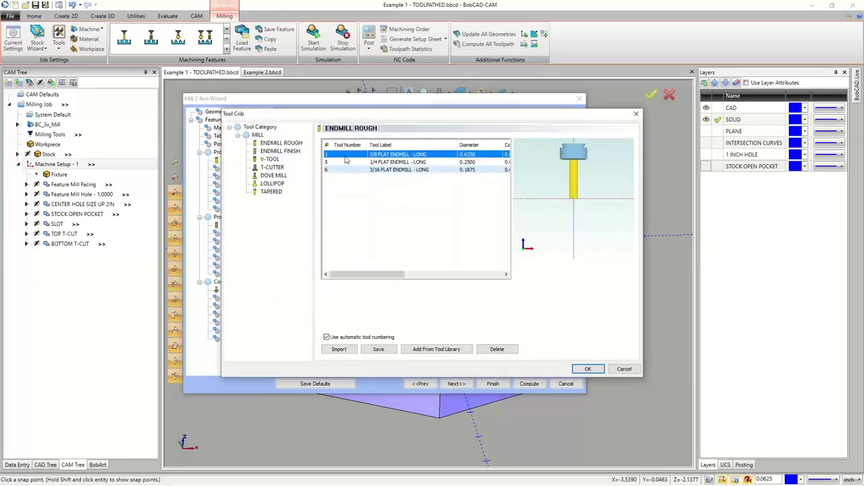
left_click(587, 369)
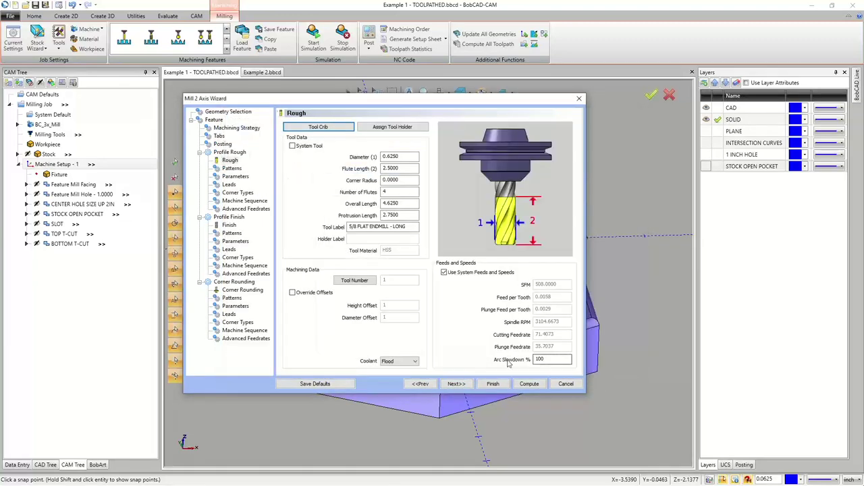
- Set Profile Rough's machine compensation to Comp Left / G41 and its depth method to multiple steps with a 0.1875 depth of cut
left_click(457, 383)
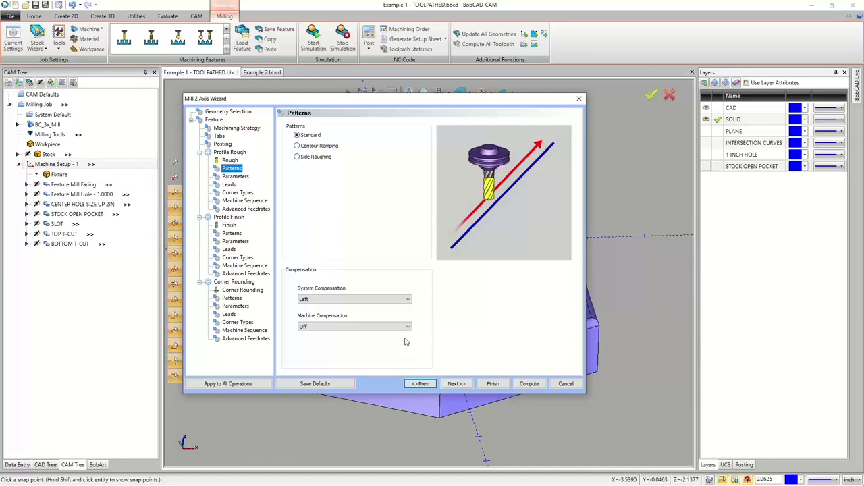
left_click(356, 328)
left_click(356, 341)
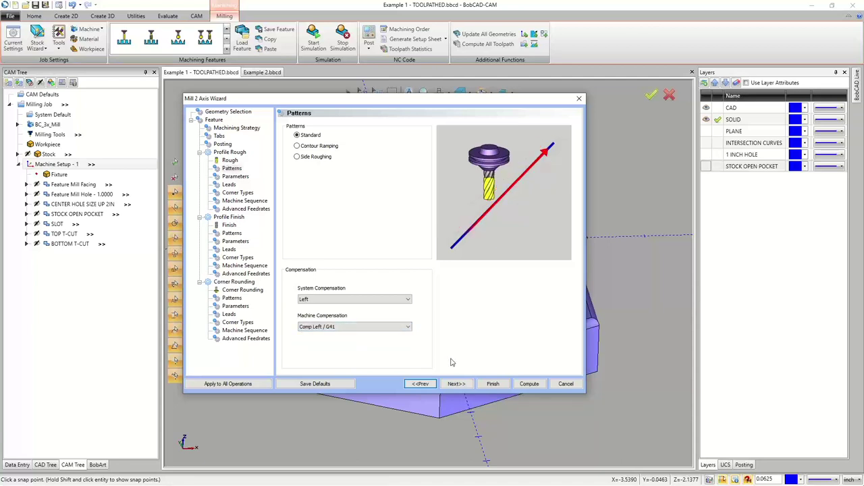
left_click(456, 383)
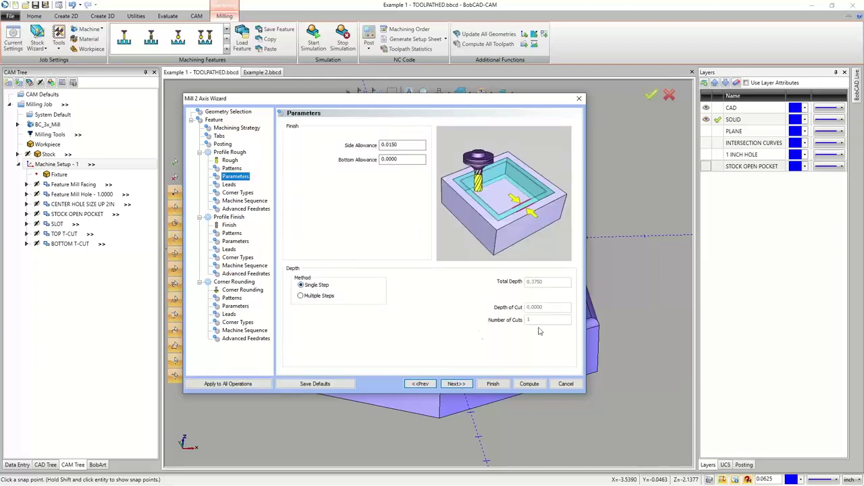
left_click(330, 297)
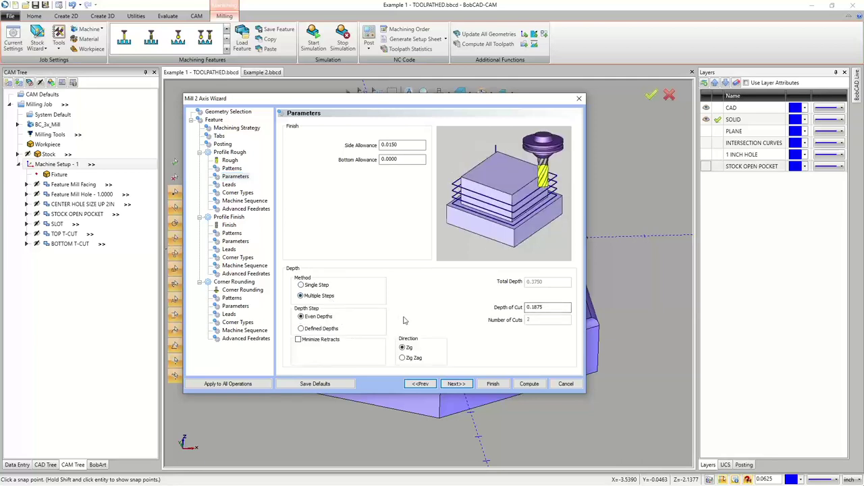
- Set the Profile Rough lead-in type to Parallel and replace its length value
left_click(451, 383)
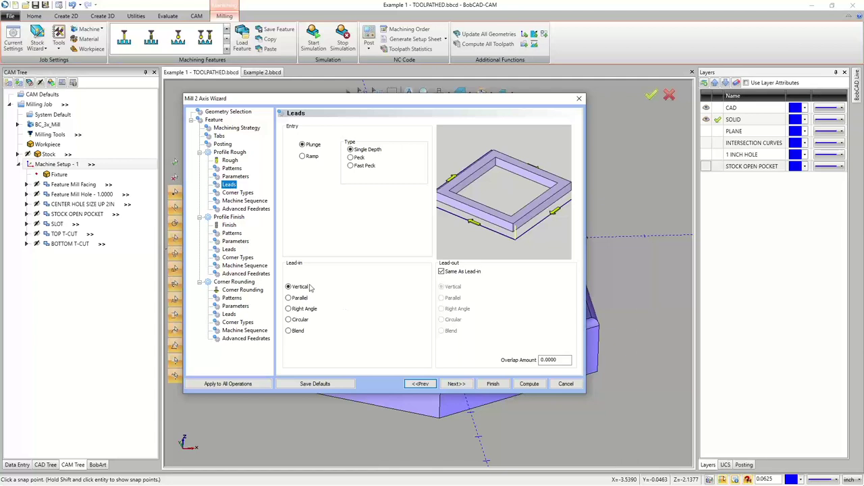
left_click(289, 298)
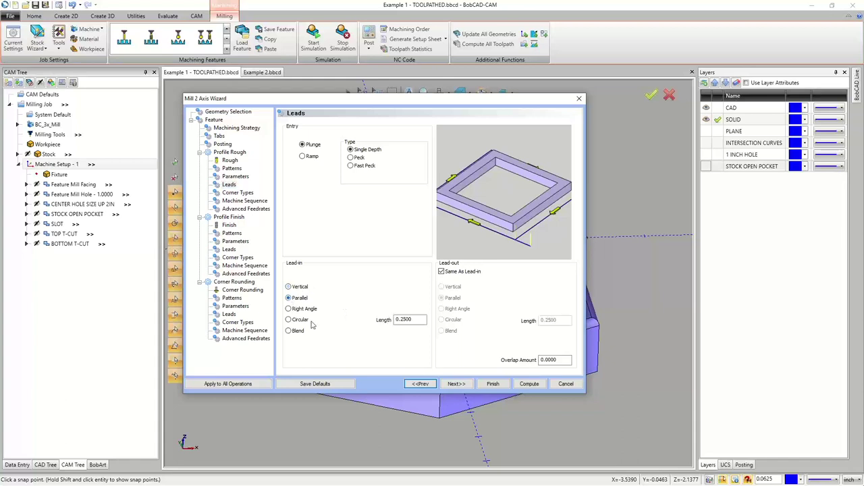
double_click(408, 319)
key("BackSpace")
key("Tab")
left_click(456, 383)
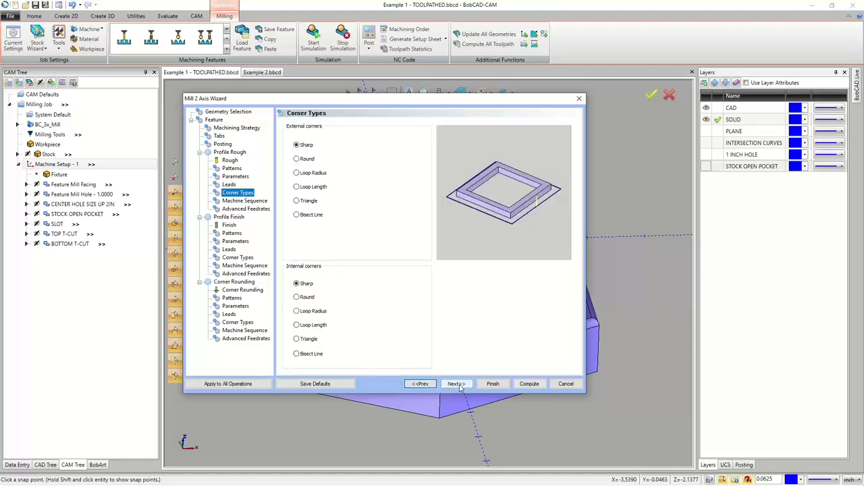
- Set the machine sequence sort order to Optimized and apply it to all operations
left_click(456, 383)
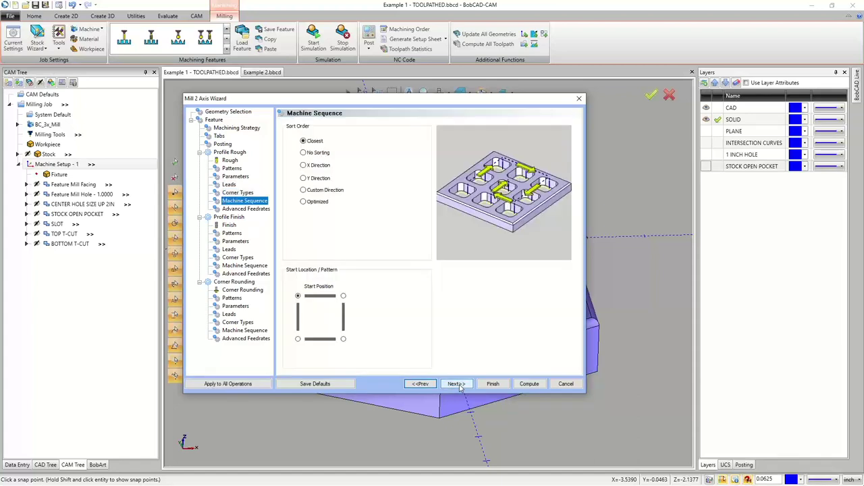
left_click(317, 202)
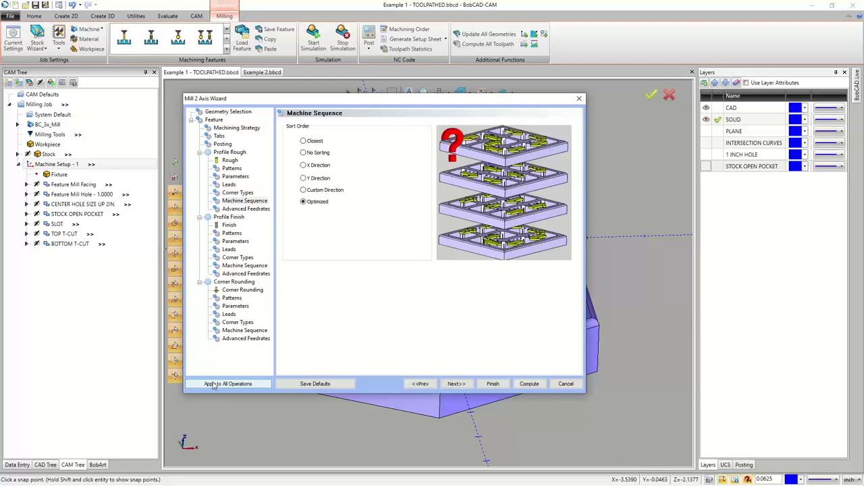
left_click(457, 383)
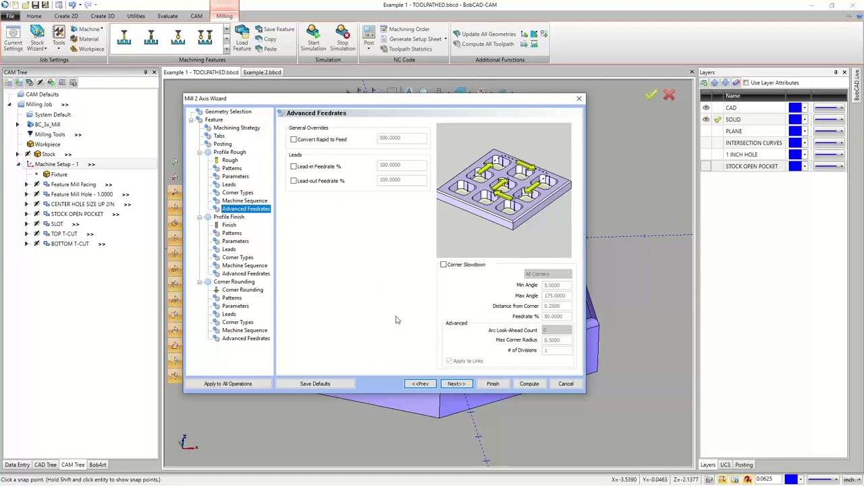
- Assign the 5/8 flat endmill to Profile Finish and set its machine compensation to Comp Left / G41
left_click(456, 383)
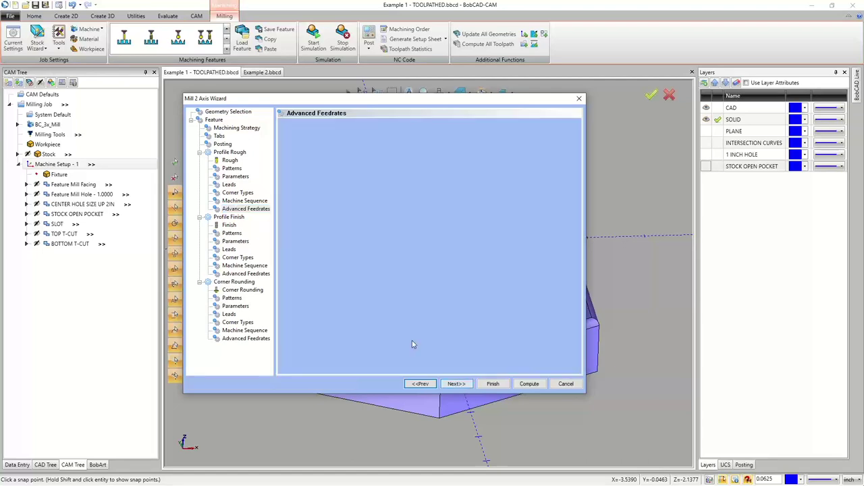
left_click(309, 129)
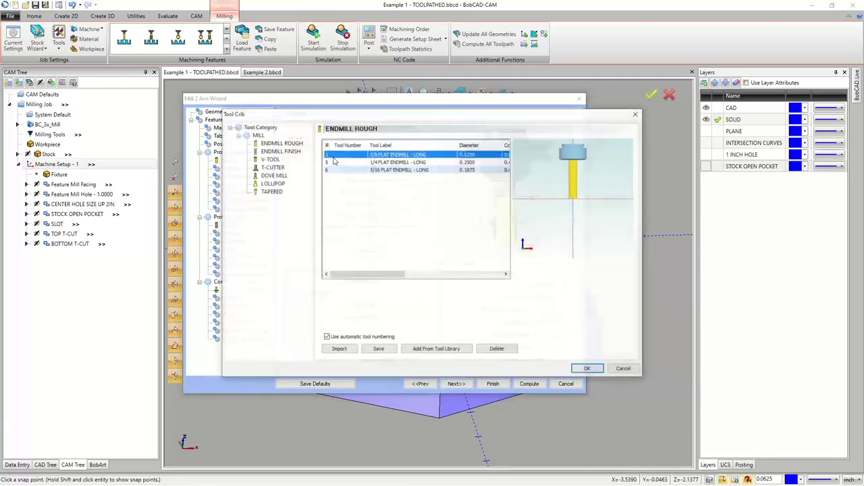
left_click(589, 368)
left_click(462, 384)
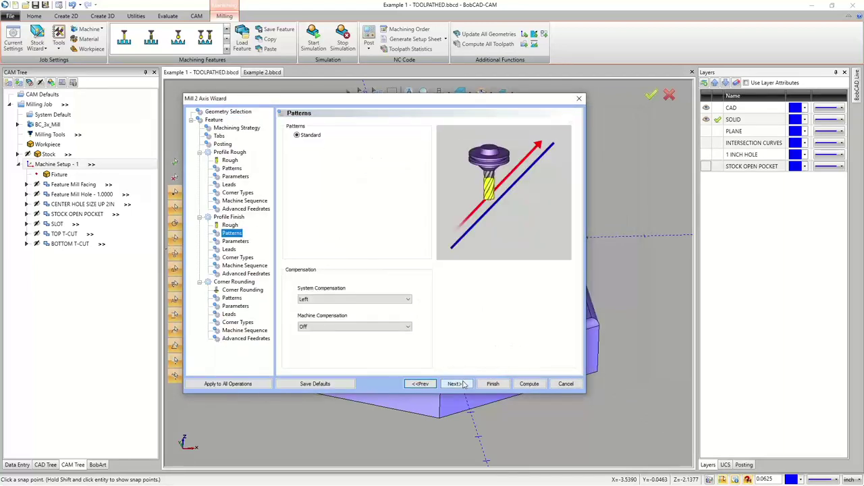
left_click(353, 327)
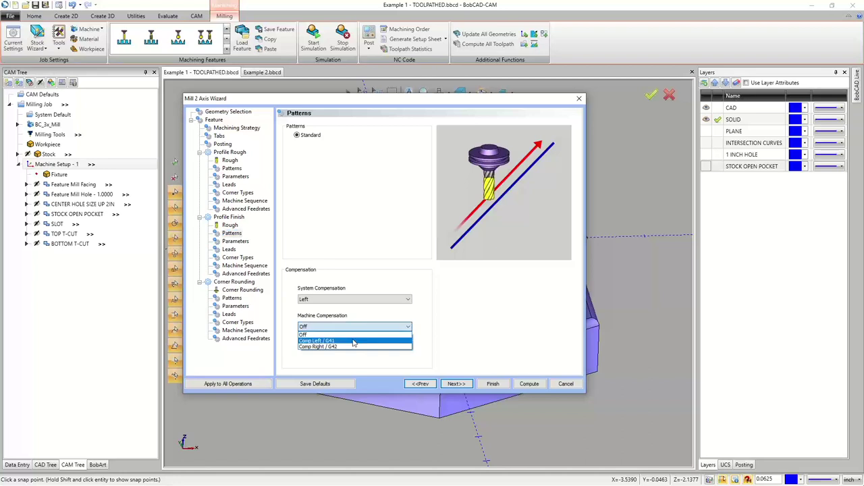
left_click(353, 341)
left_click(458, 385)
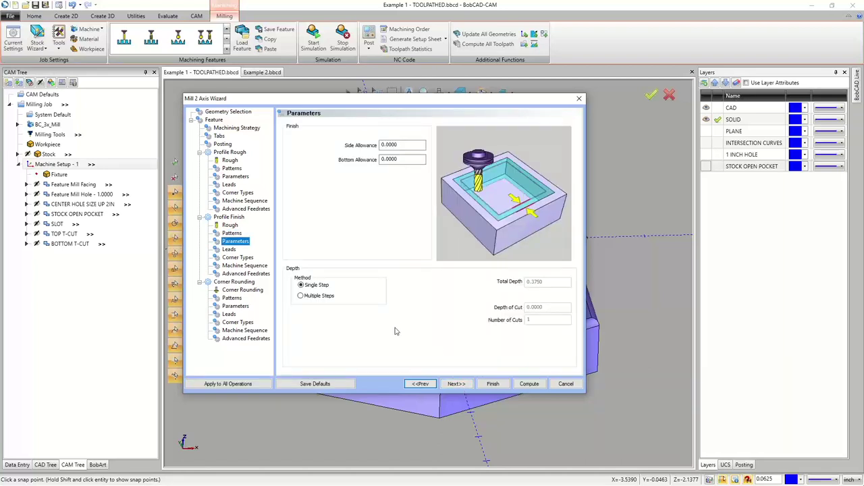
- Keep the single-step finish depth and set the Profile Finish lead-in to Parallel with a length of 0.625
left_click(457, 384)
left_click(289, 298)
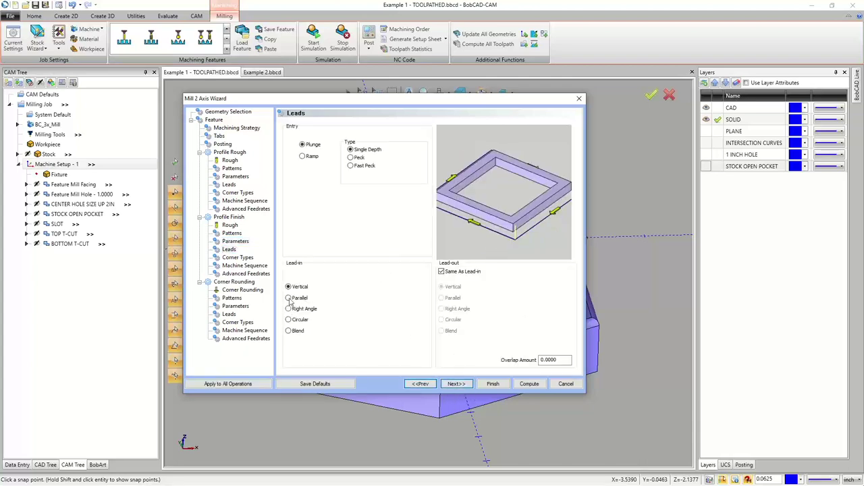
double_click(405, 319)
type(".62")
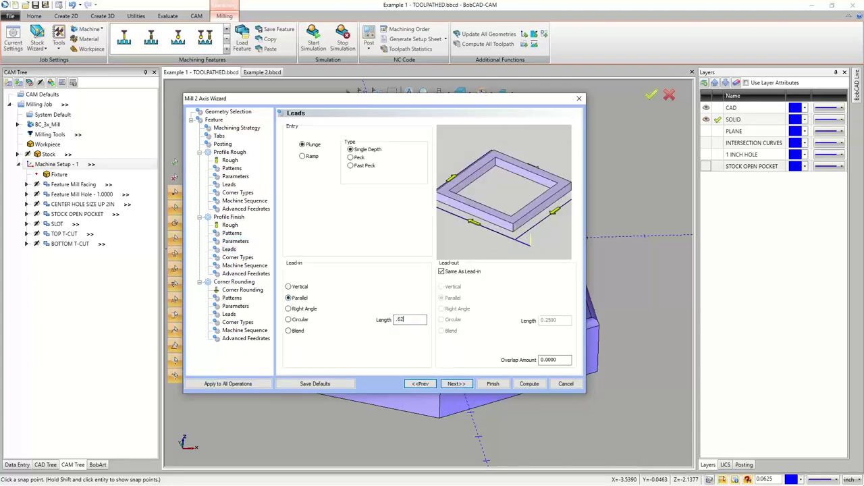
type("5")
key("Tab")
left_click(555, 359)
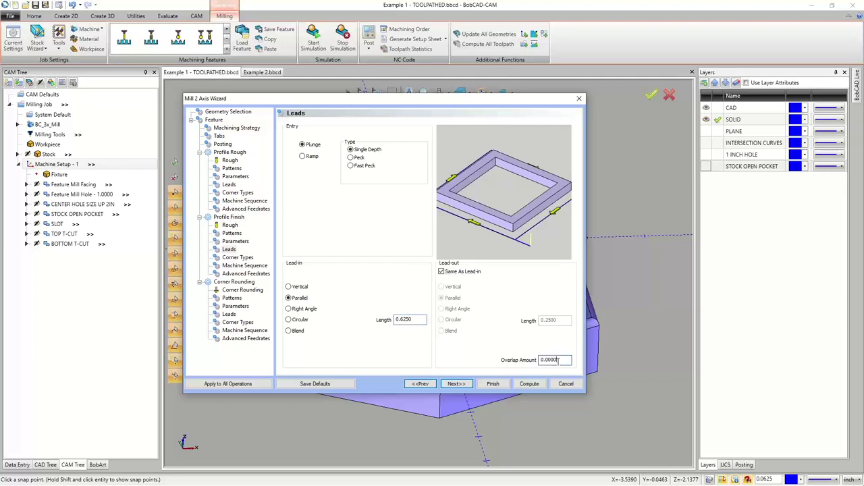
- Apply the lead settings to all operations and compare the leads of Corner Rounding, Profile Finish and Profile Rough
left_click(230, 185)
left_click(250, 384)
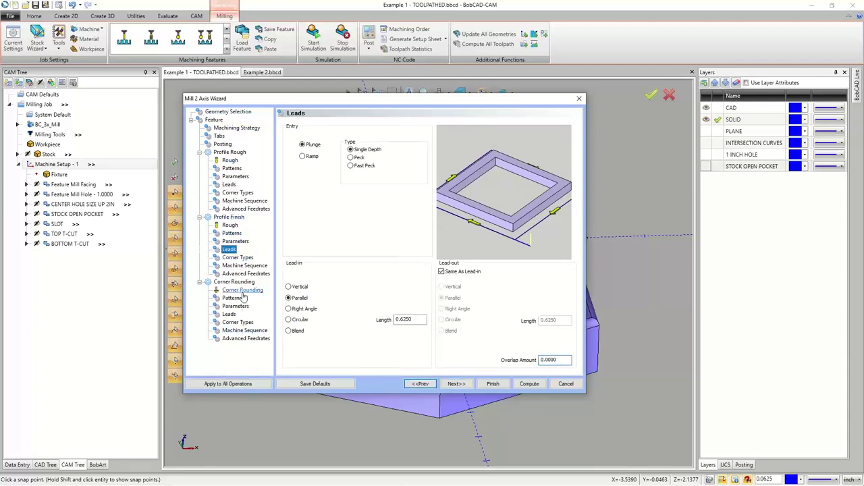
left_click(229, 314)
left_click(229, 249)
left_click(229, 184)
left_click(229, 249)
- Accept the remaining Profile Finish settings and the Corner Rounding tool with 0.5000 diameter and 0.1250 corner radius
left_click(465, 386)
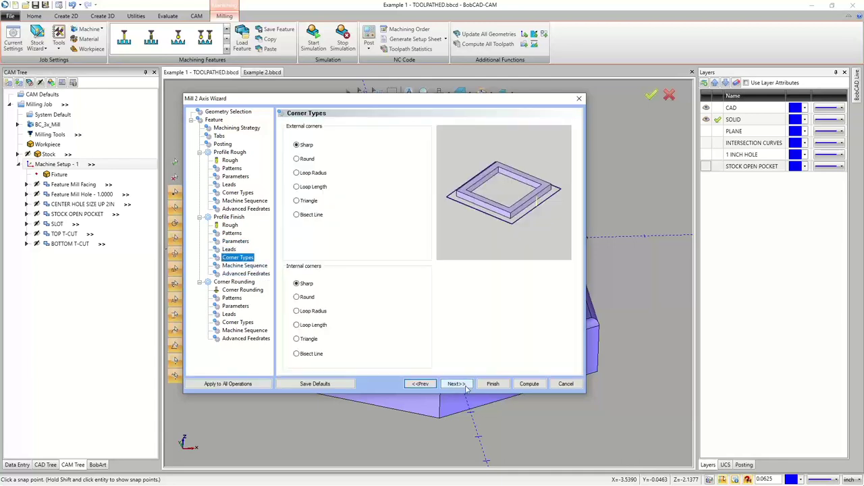
left_click(465, 386)
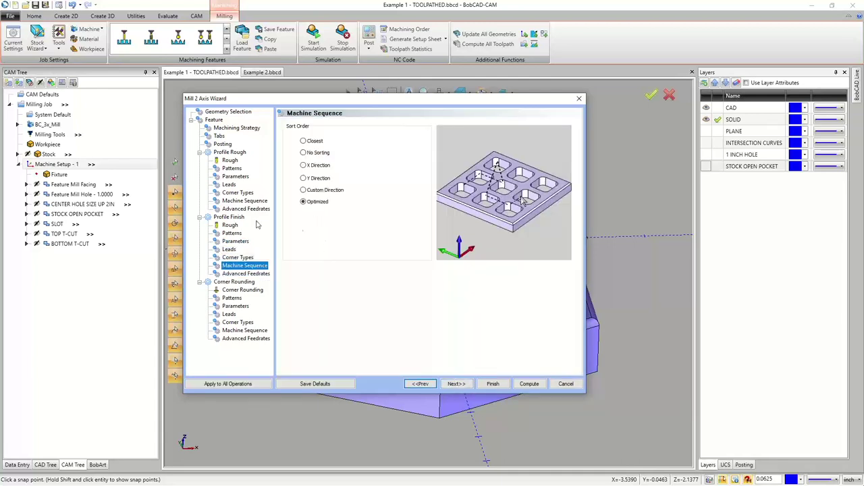
left_click(471, 382)
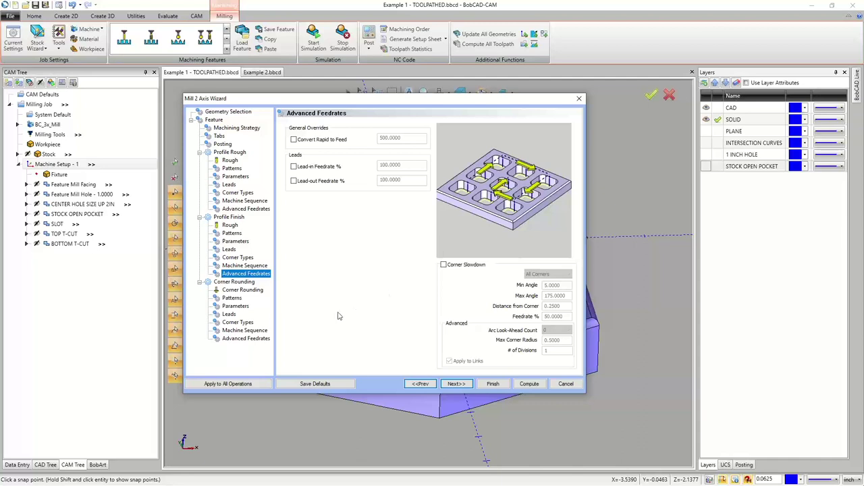
left_click(456, 384)
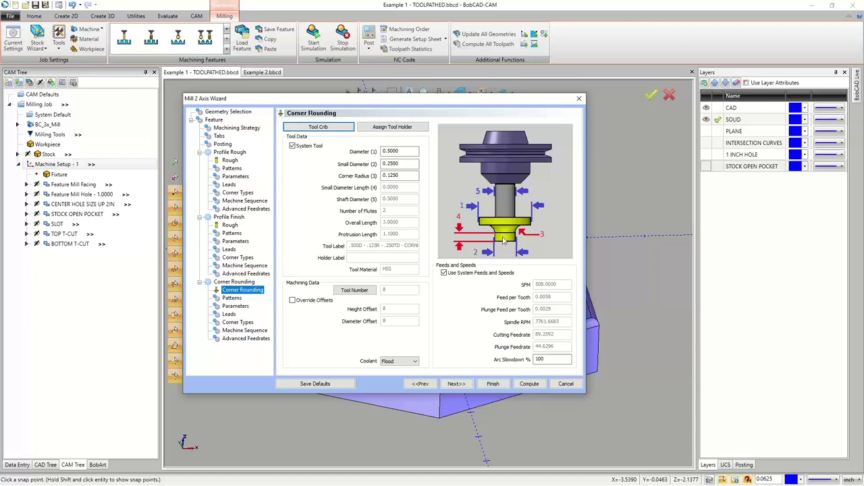
left_click(457, 383)
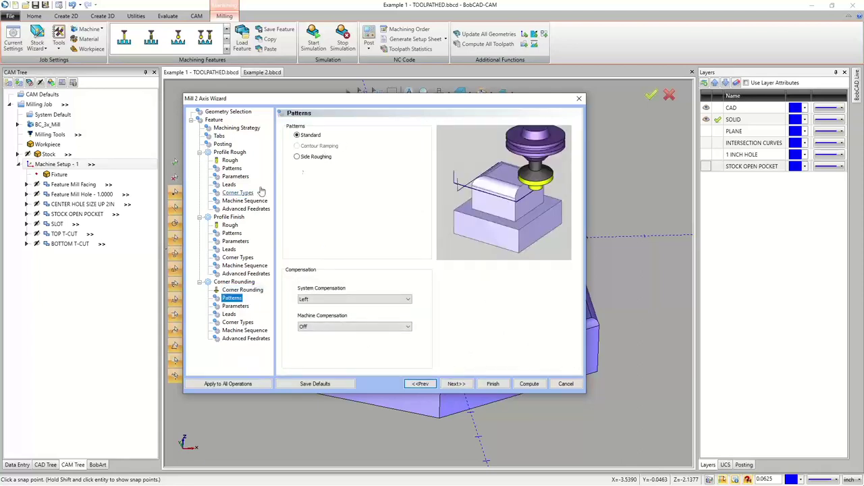
- Compare the Standard and Side Roughing patterns for Corner Rounding, set machine compensation to Comp Left / G41, and choose Standard
left_click(298, 135)
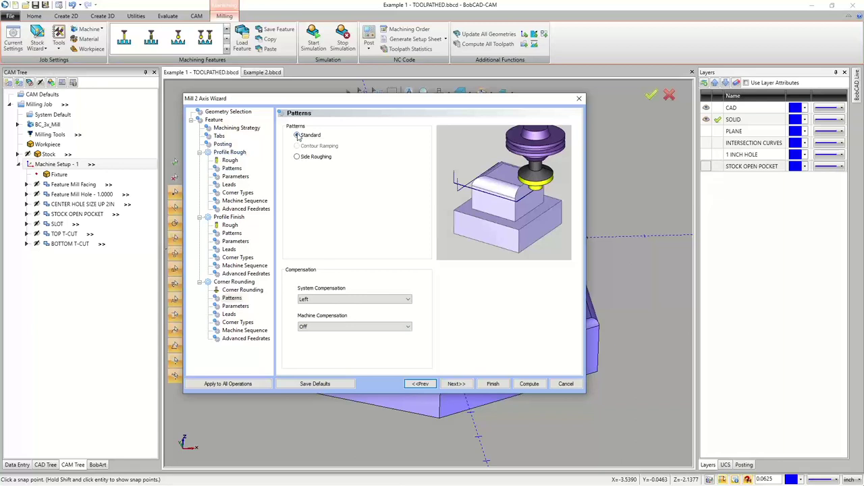
left_click(297, 157)
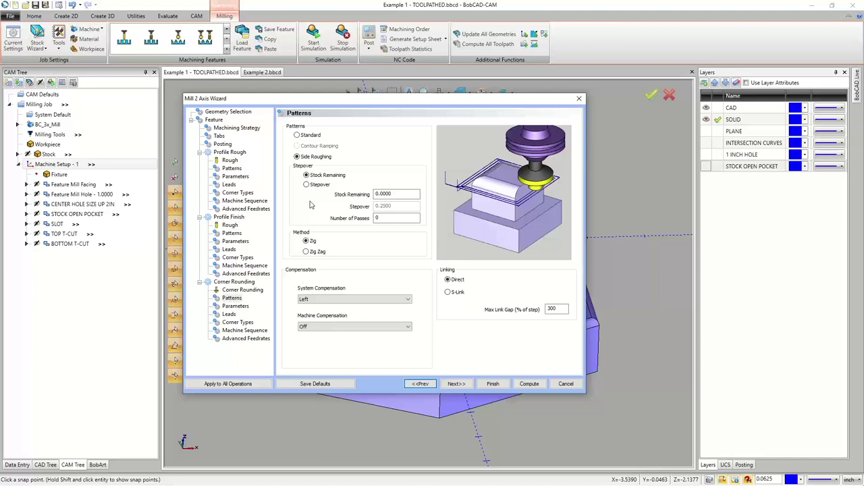
left_click(328, 327)
left_click(325, 341)
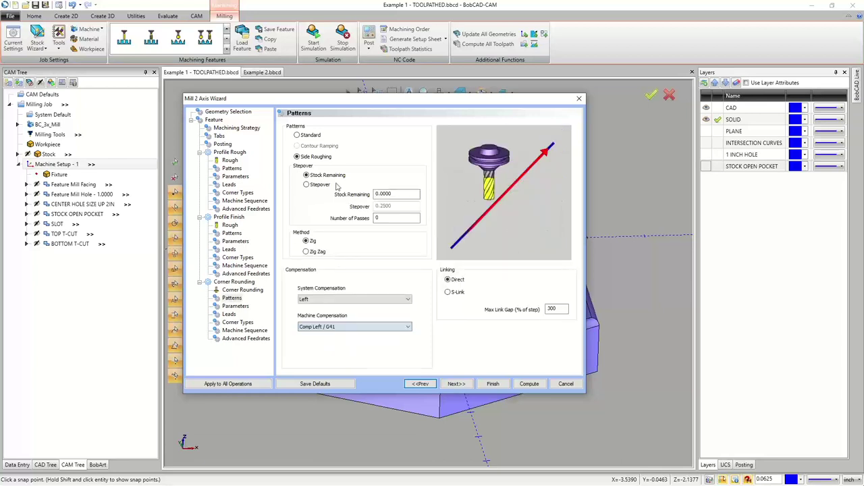
left_click(316, 137)
- Compare the Corner Rounding depth methods and keep Single Step with 0.0000 side allowance and 0.1250 total depth
left_click(455, 383)
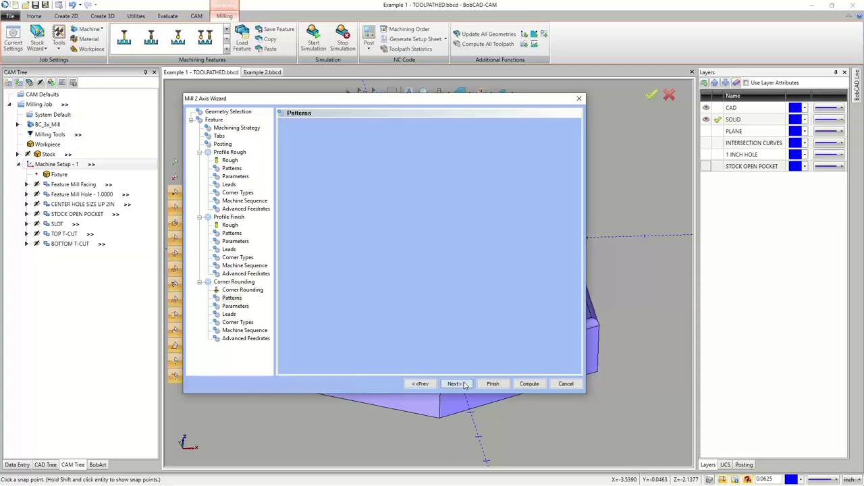
double_click(389, 144)
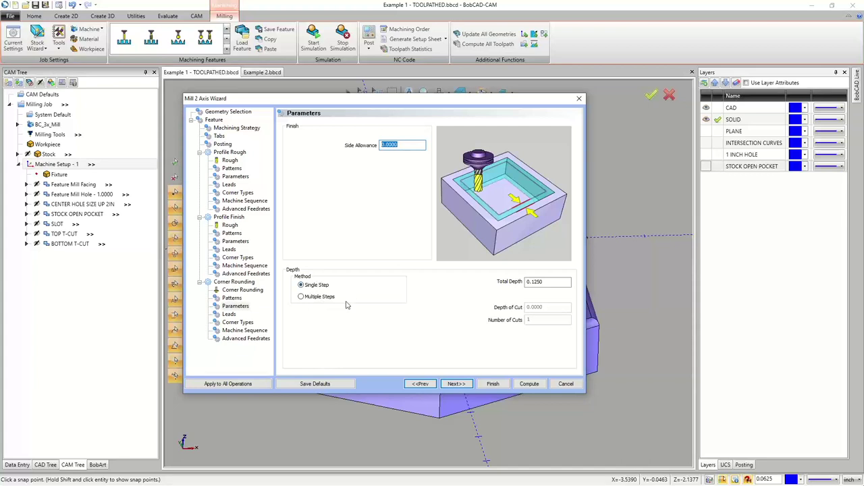
left_click(319, 296)
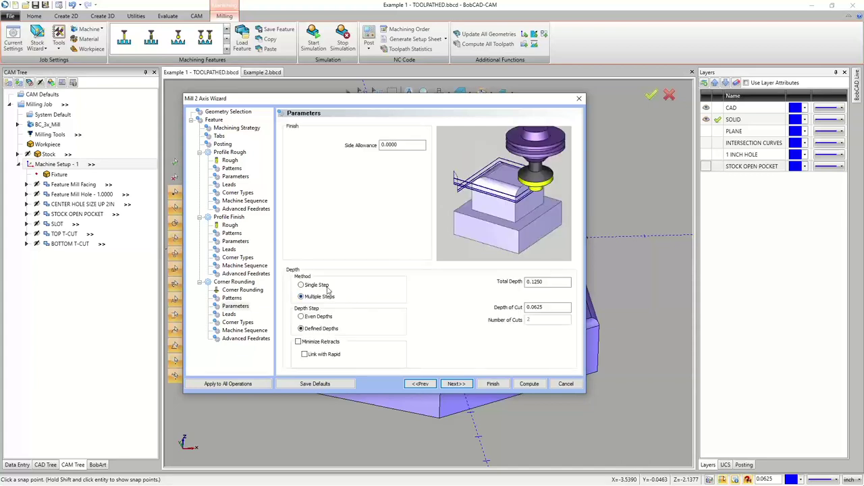
left_click(328, 286)
left_click(549, 281)
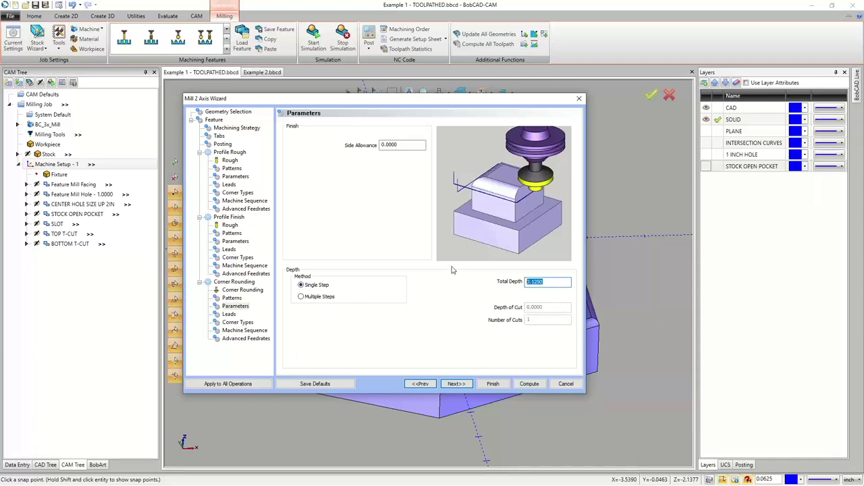
- Accept the Corner Rounding leads, sharp corners, Optimized sort order and default feedrates, and compute the 2-axis feature's toolpath
left_click(457, 384)
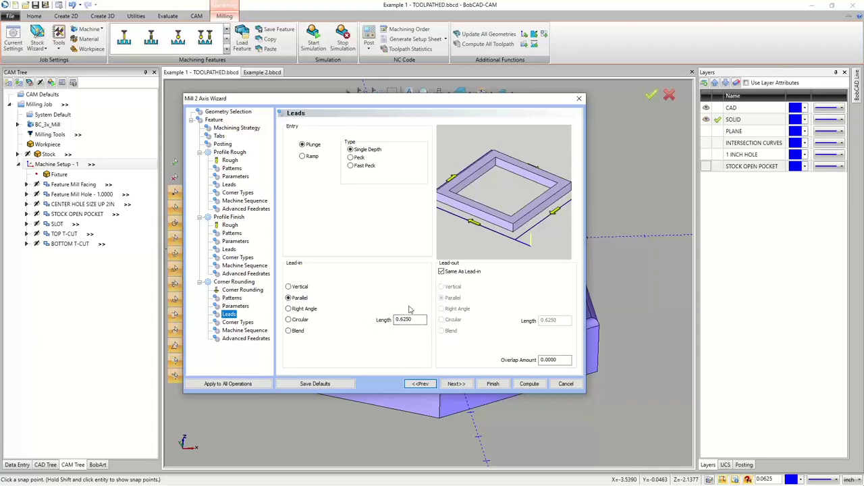
left_click(455, 383)
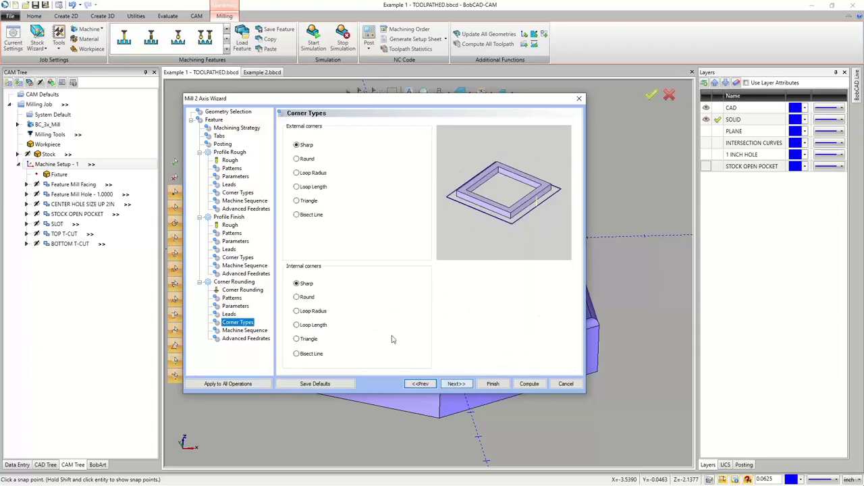
left_click(457, 384)
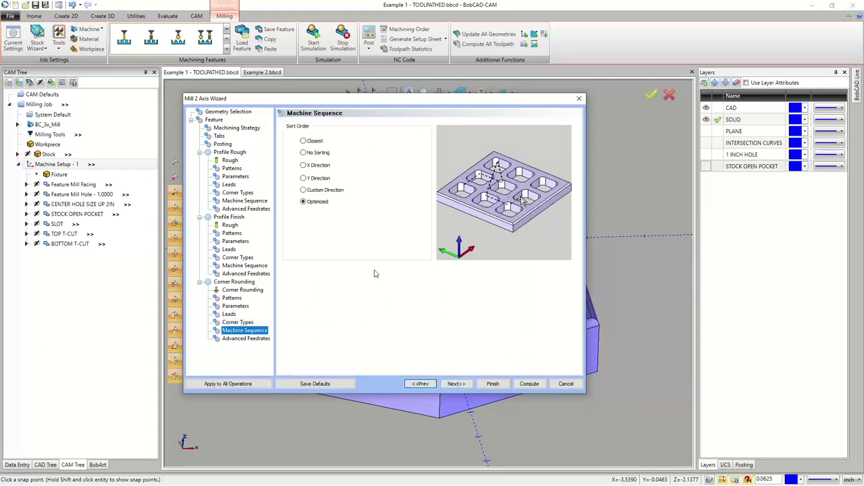
left_click(451, 383)
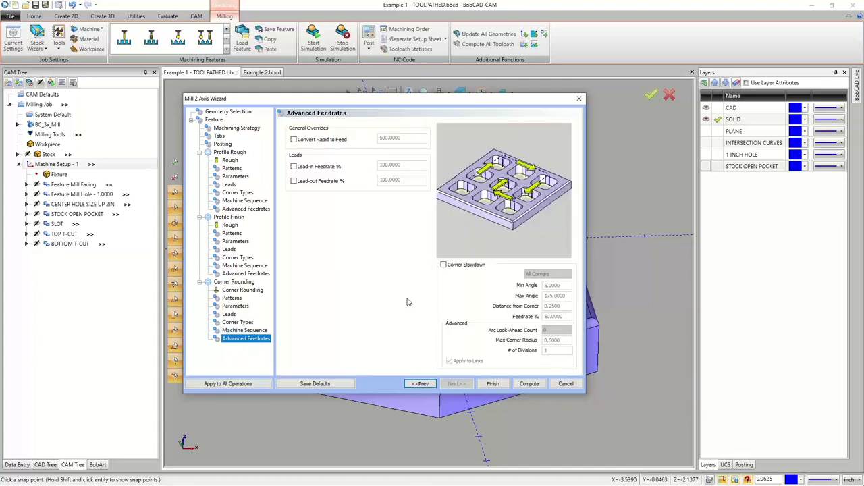
left_click(529, 383)
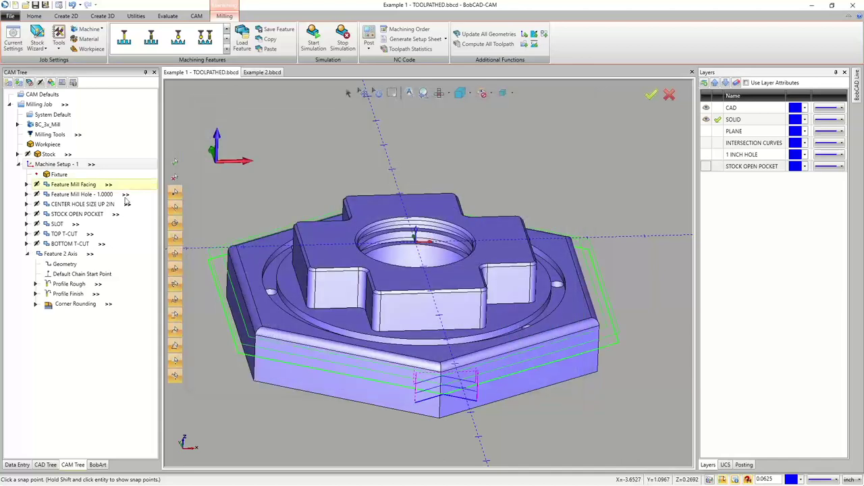
- Blank the new 2-axis feature's toolpath and rename the feature as OUTSIDE PROFILE FOR CR
left_click(62, 255)
right_click(62, 254)
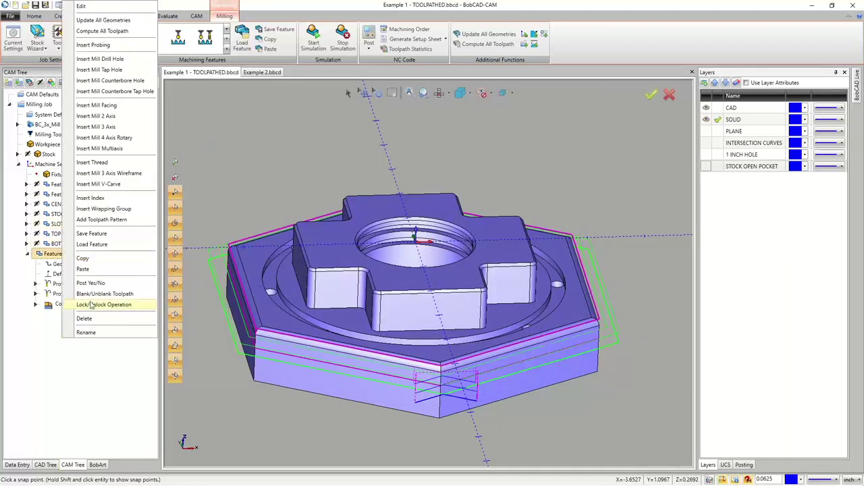
left_click(88, 298)
right_click(62, 257)
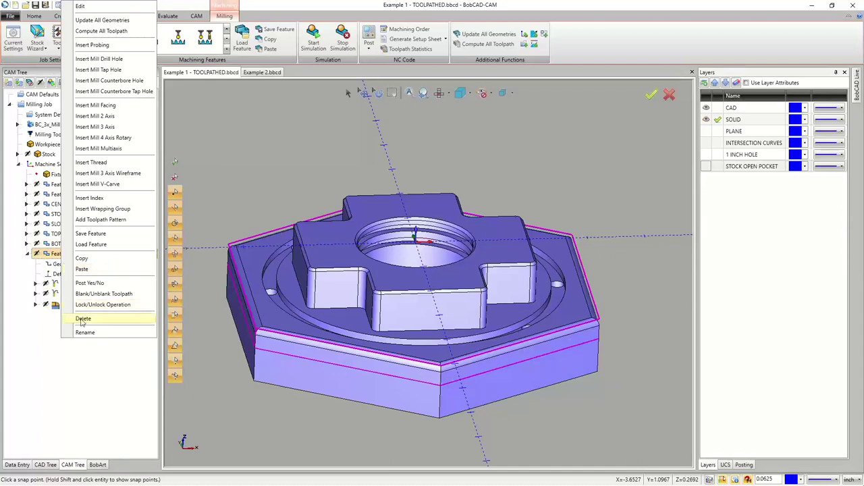
left_click(92, 333)
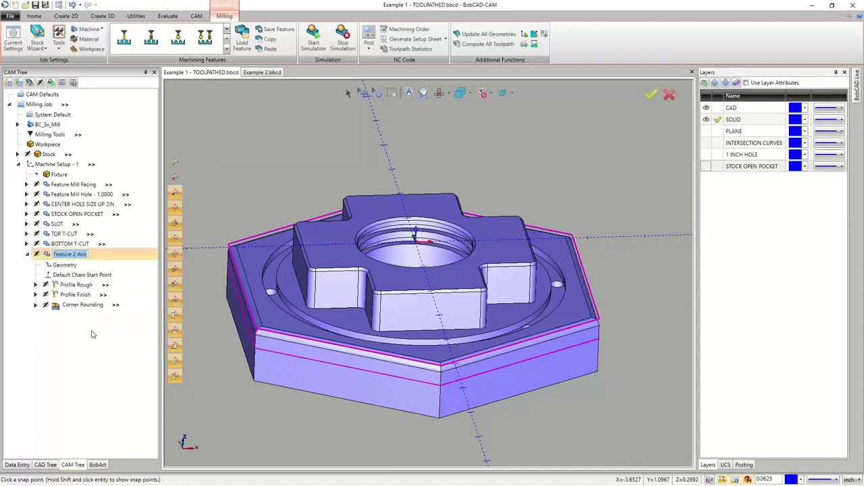
type("OUTSIDE PROFILE FOR")
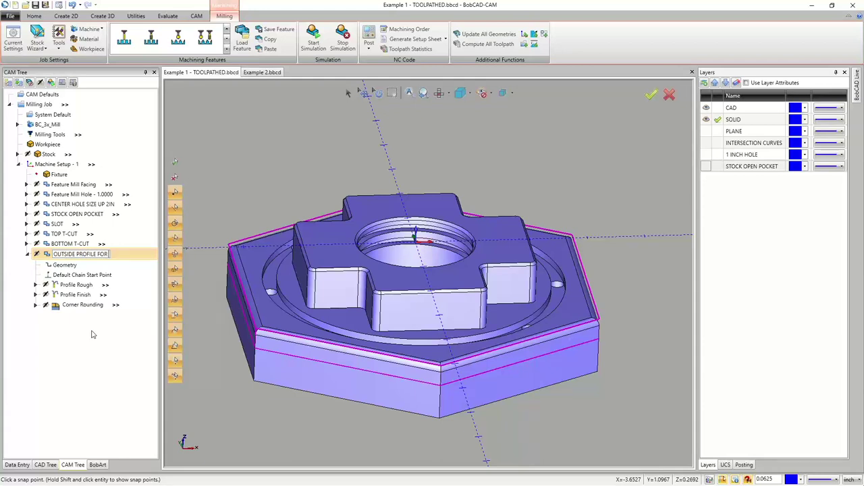
type(" CR")
left_click(75, 285)
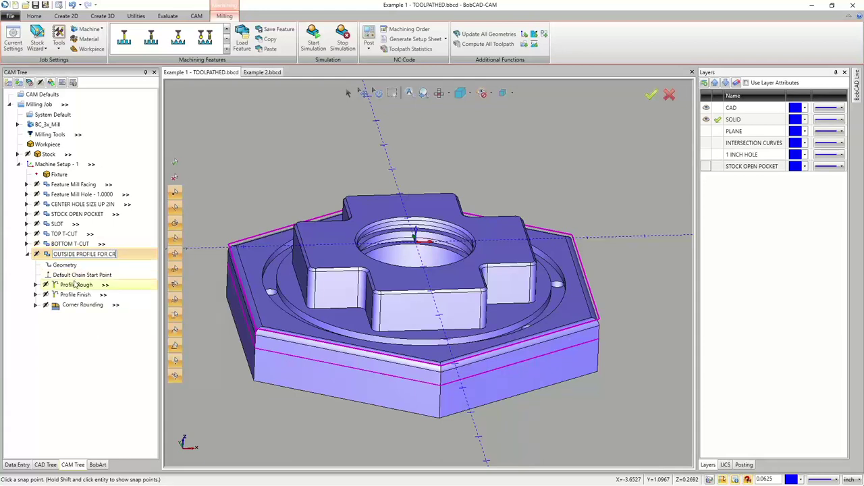
- Show the stock and examine the Profile Rough, Profile Finish and Corner Rounding toolpaths against it
middle_click_drag(398, 385, 644, 295)
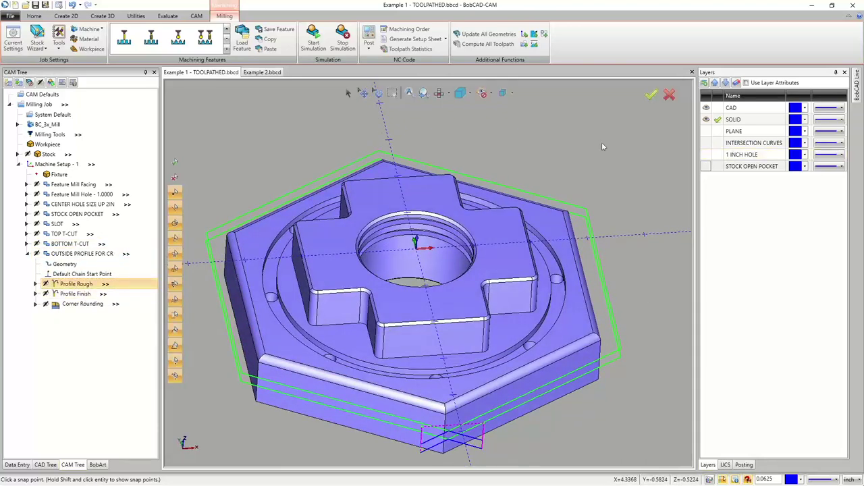
left_click(49, 154)
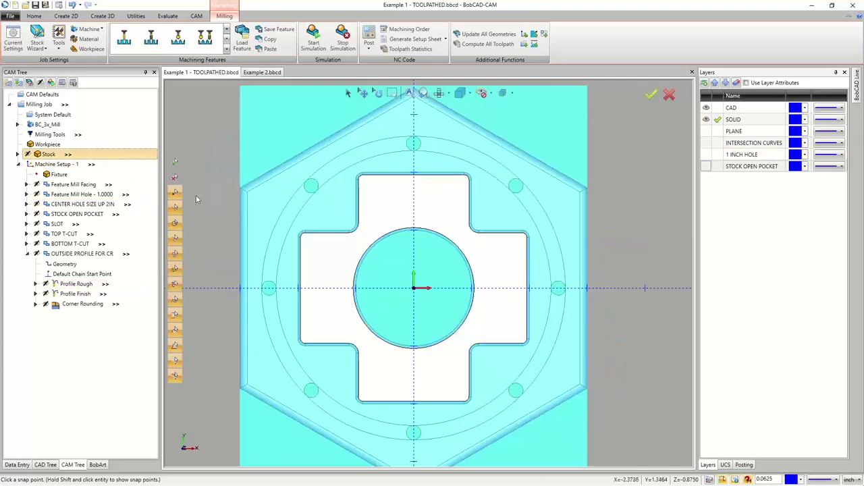
right_click(59, 153)
left_click(80, 191)
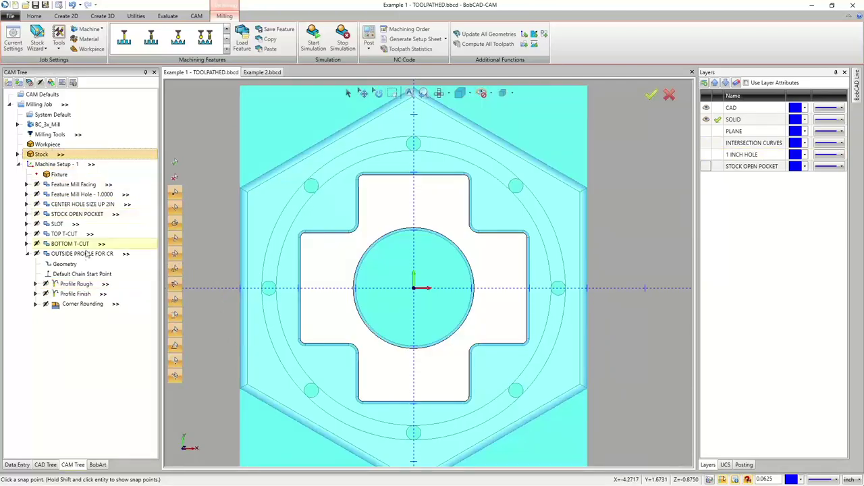
left_click(76, 284)
scroll(377, 339, "down", 4)
scroll(405, 389, "up", 3)
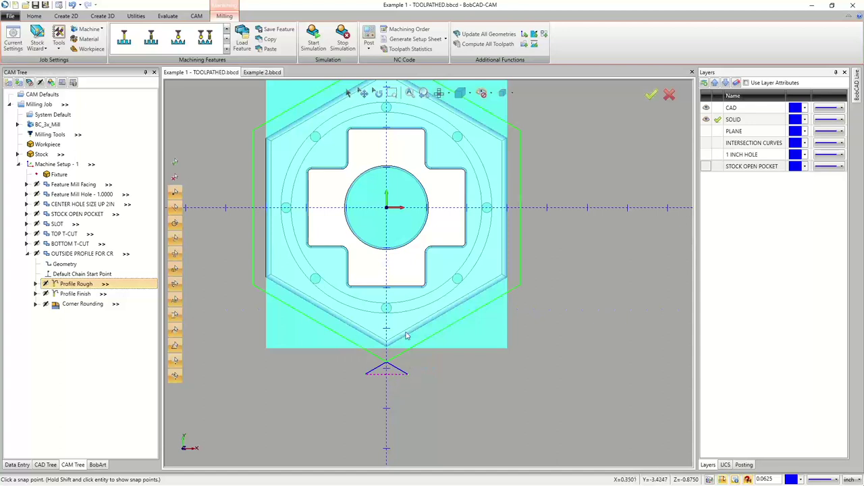
left_click(69, 294)
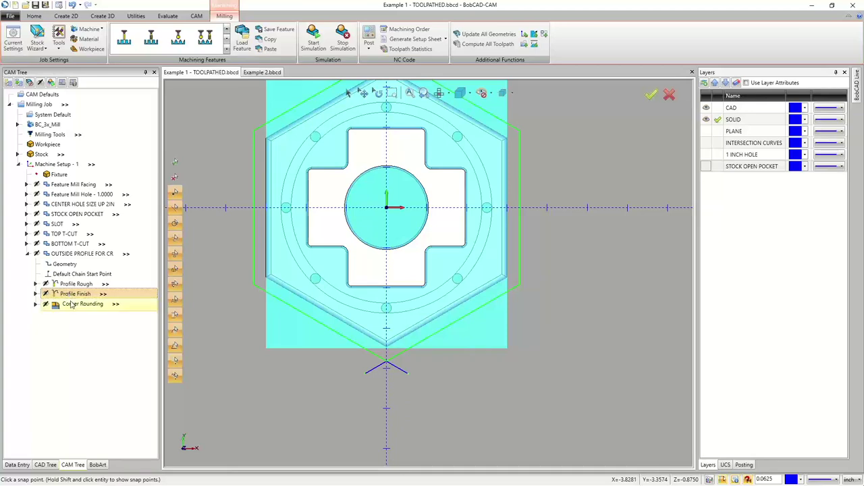
left_click(71, 305)
middle_click_drag(247, 344, 324, 303)
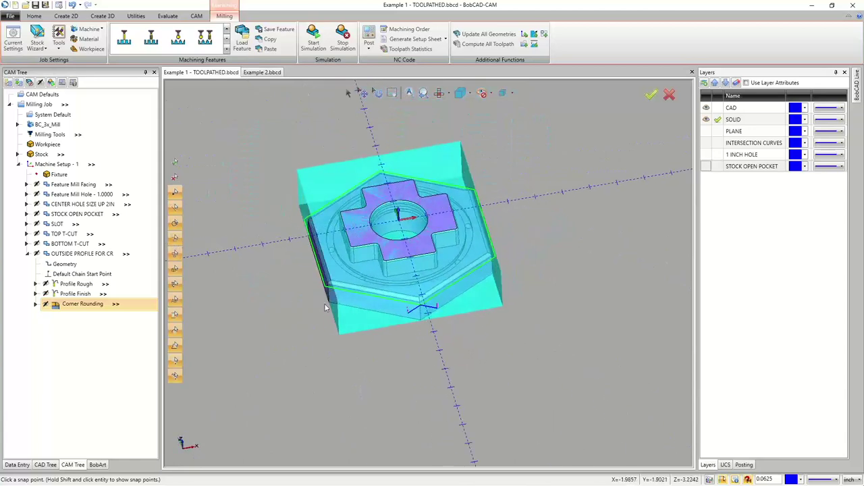
- Hide the stock and collapse the OUTSIDE PROFILE FOR CR feature in the CAM tree
right_click(51, 154)
left_click(69, 193)
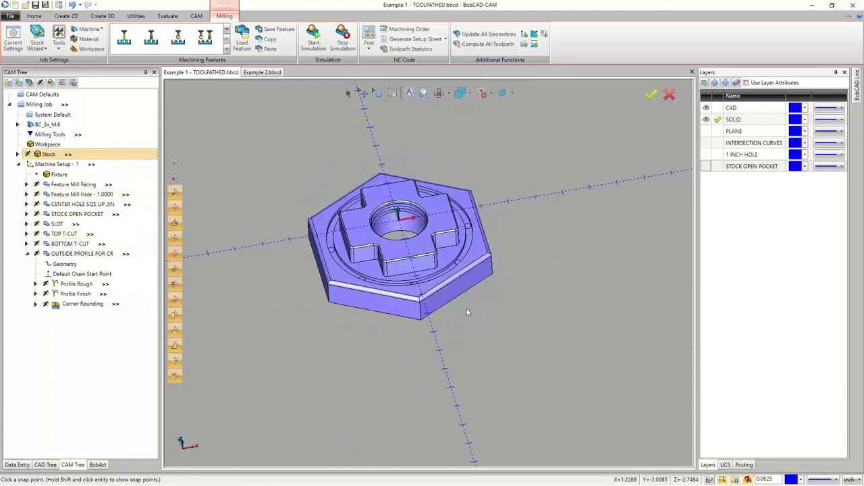
middle_click_drag(466, 311, 489, 310)
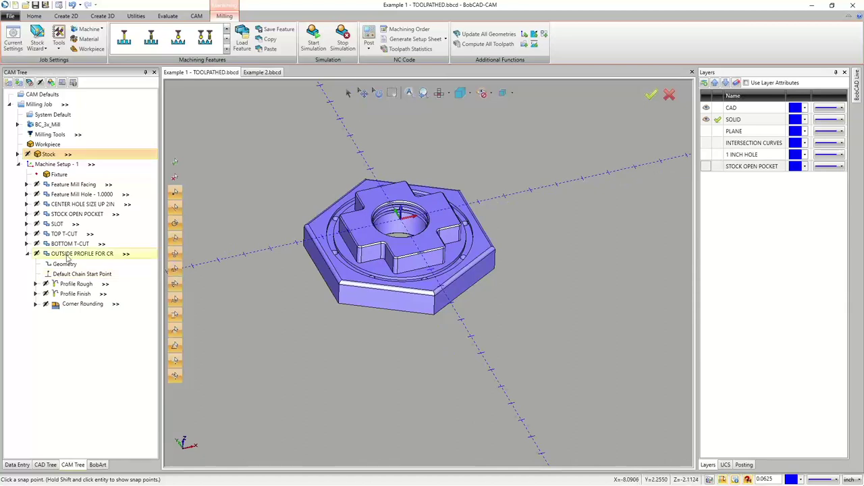
left_click(27, 254)
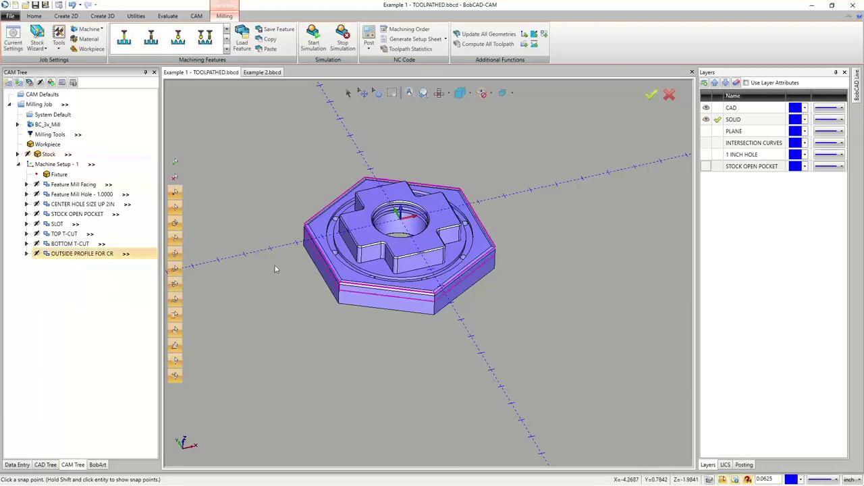
right_click(272, 262)
left_click(287, 278)
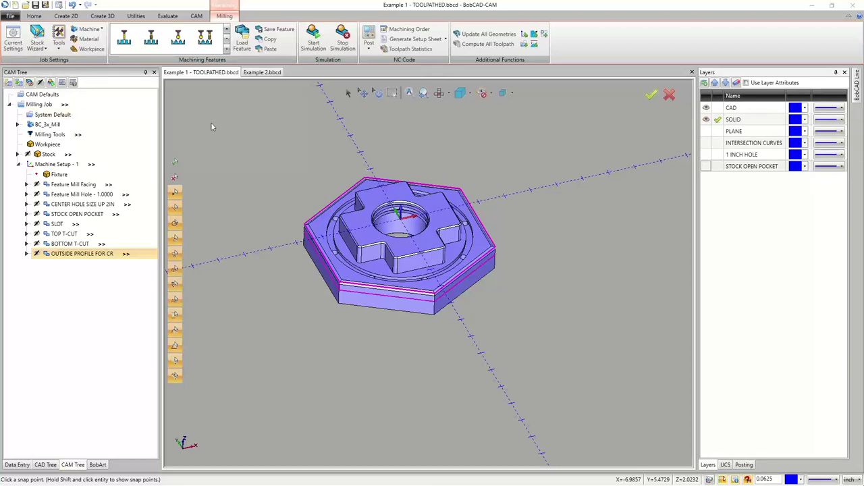
- Start the simulation and jump to Op. 16, the Profile Rough with the roughing endmill
left_click(313, 43)
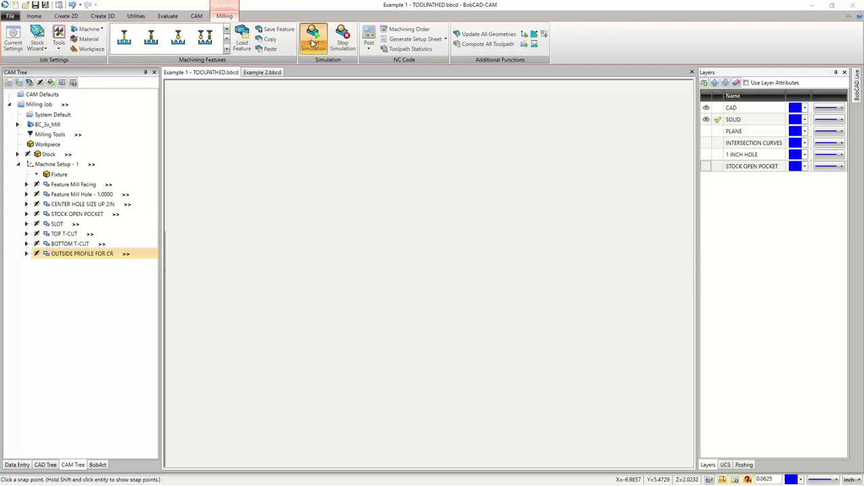
left_click(312, 43)
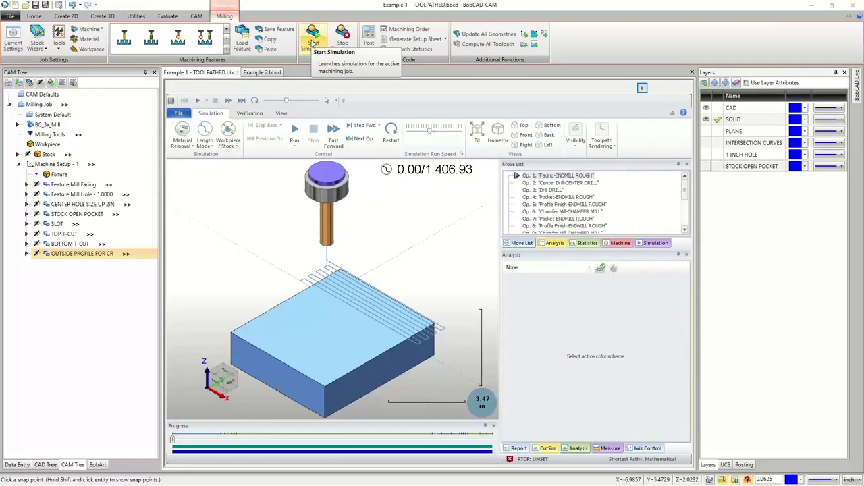
scroll(571, 184, "down", 4)
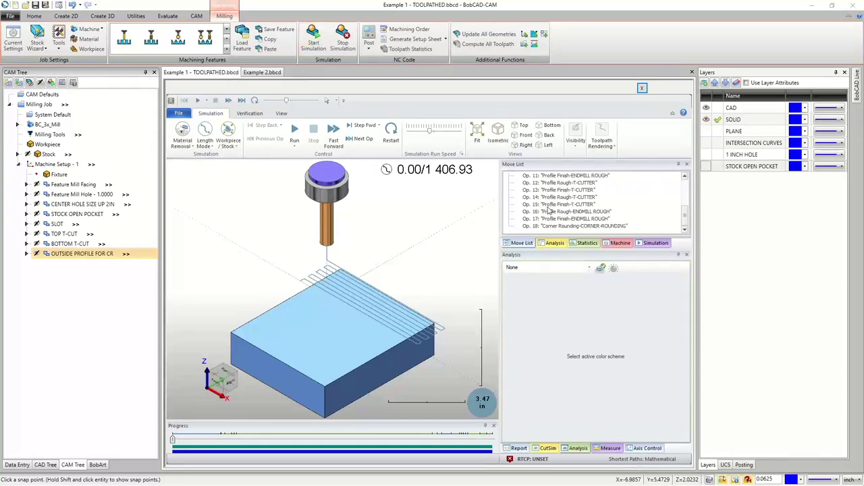
left_click(552, 212)
double_click(552, 212)
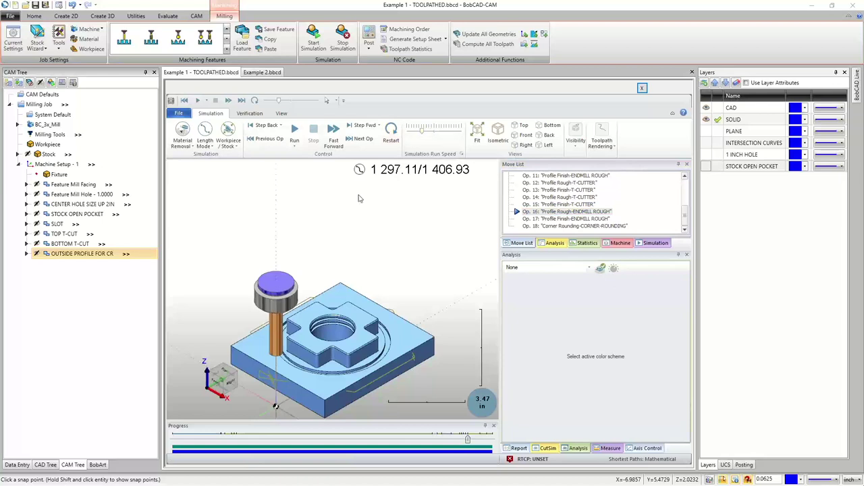
- Run the simulation from the outside profile roughing through the corner rounding, and close the simulation
scroll(325, 272, "down", 3)
scroll(324, 272, "up", 2)
scroll(345, 279, "up", 2)
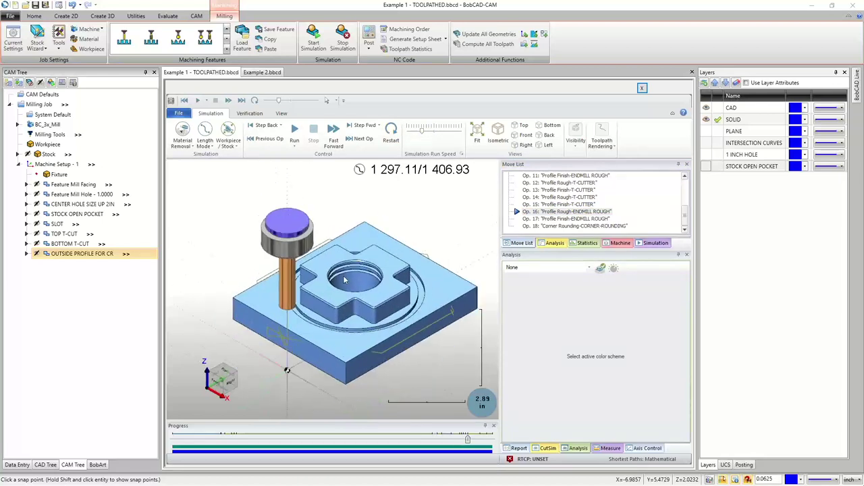
left_click(295, 132)
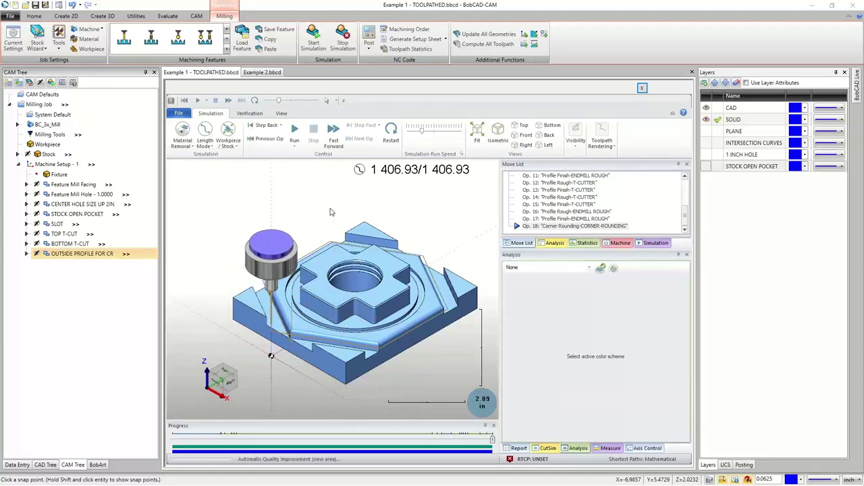
left_click(643, 89)
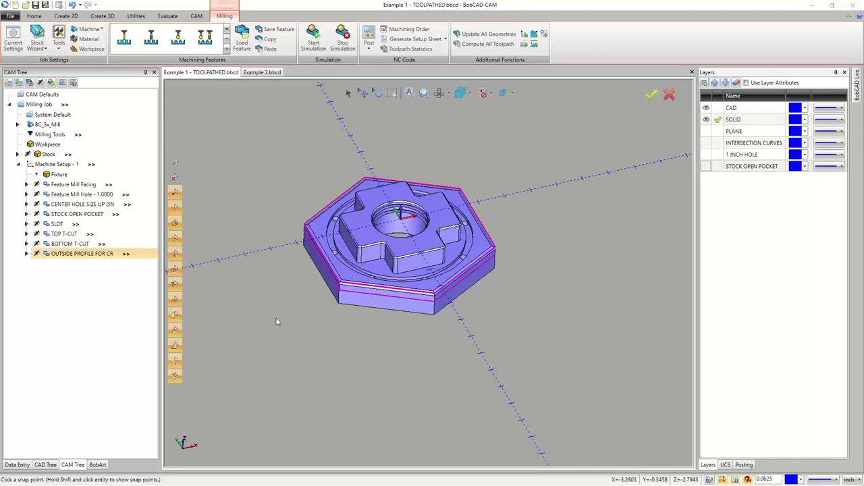
- Briefly show the STOCK OPEN POCKET layer to check its boundary around the part, and hide it again
middle_click_drag(394, 328, 413, 318)
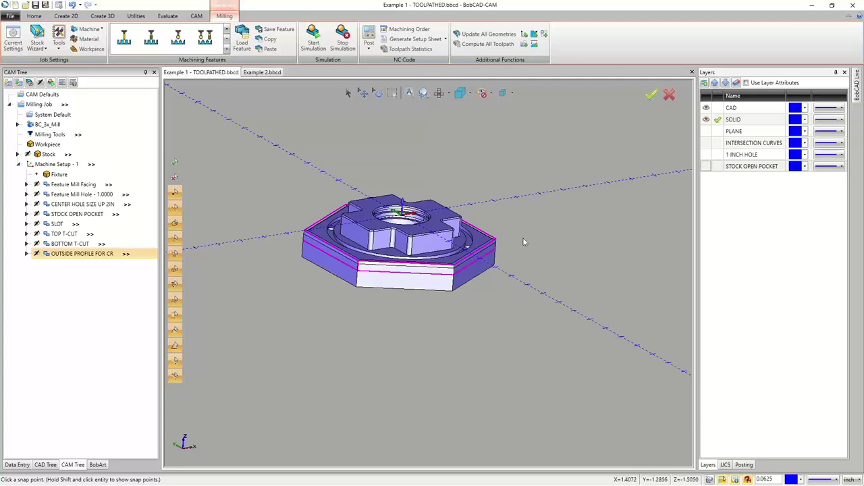
left_click(705, 166)
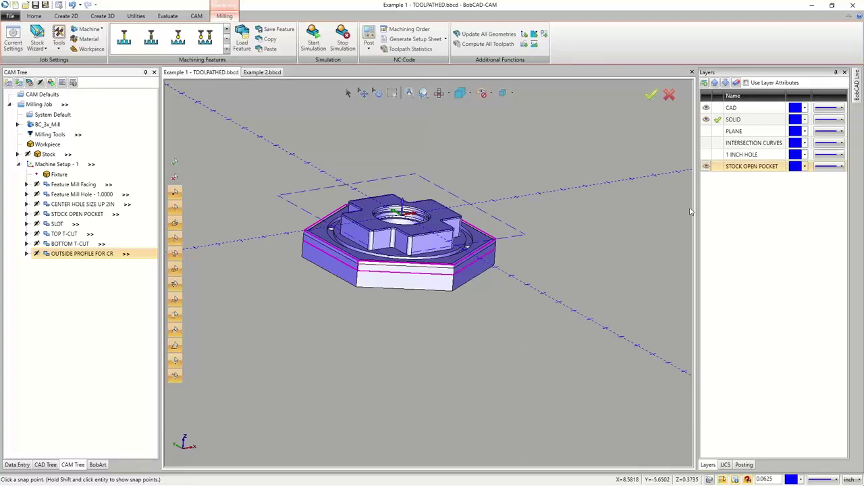
left_click(706, 166)
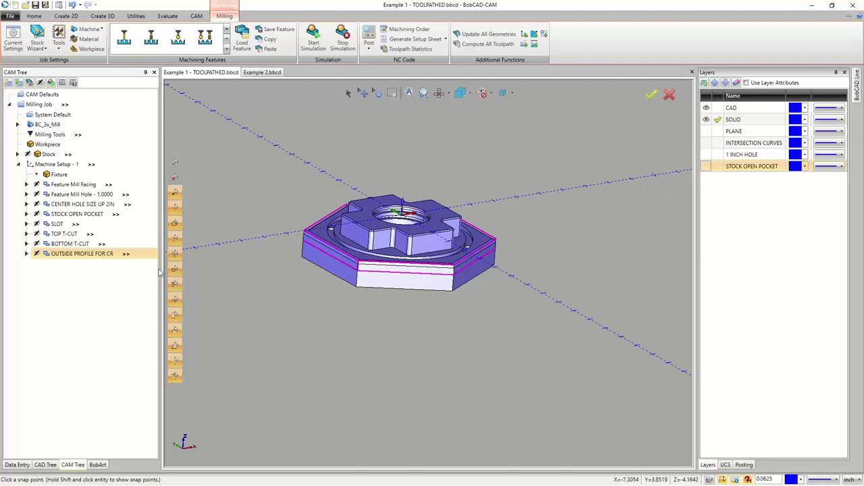
- Add a second machine setup to the milling job and compare its origin with that of Machine Setup - 1
right_click(58, 166)
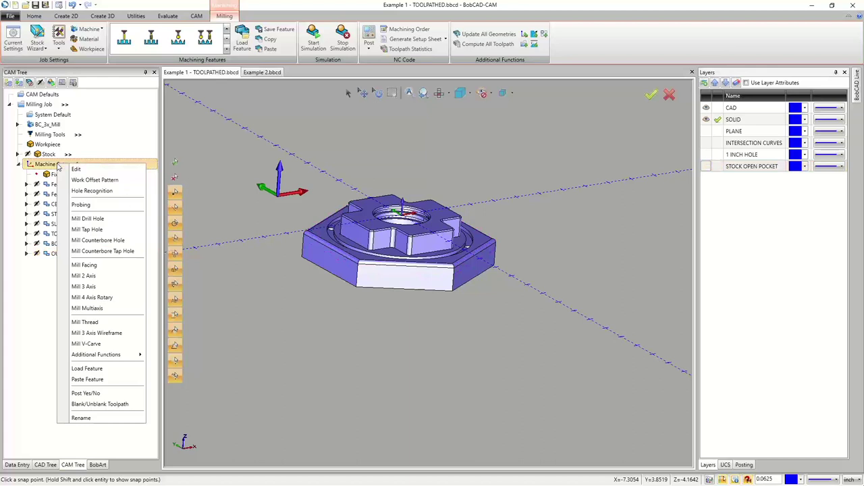
mouse_move(113, 355)
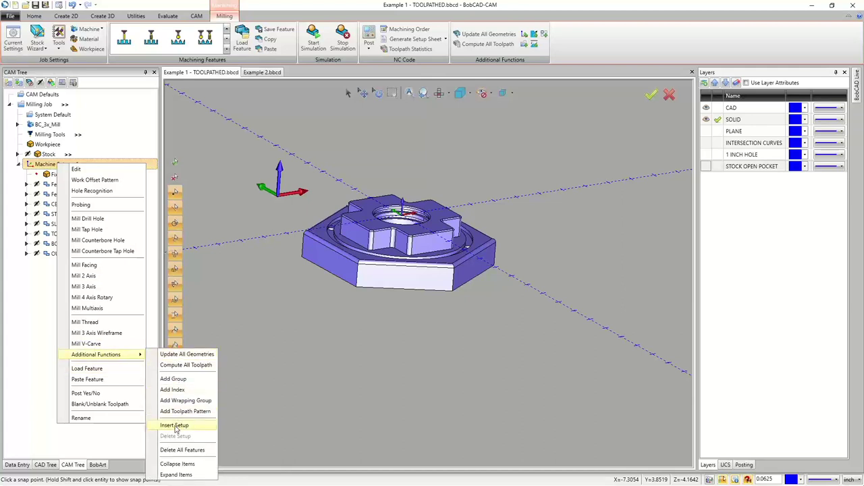
right_click(39, 106)
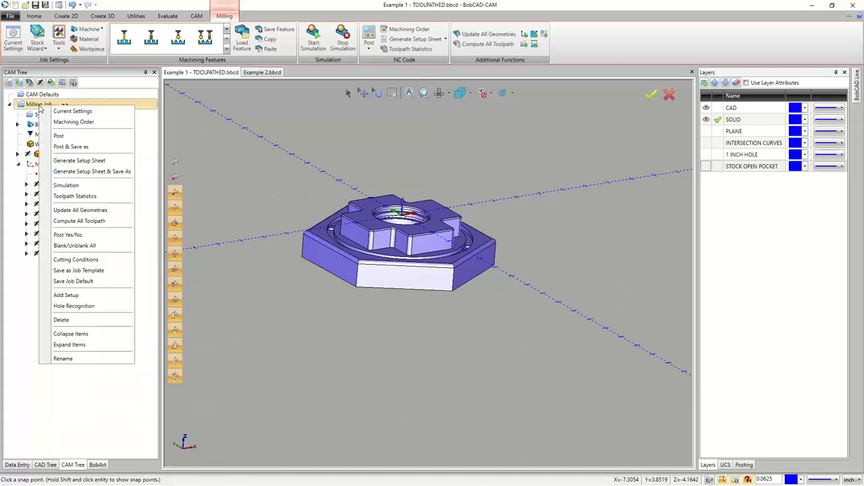
left_click(66, 295)
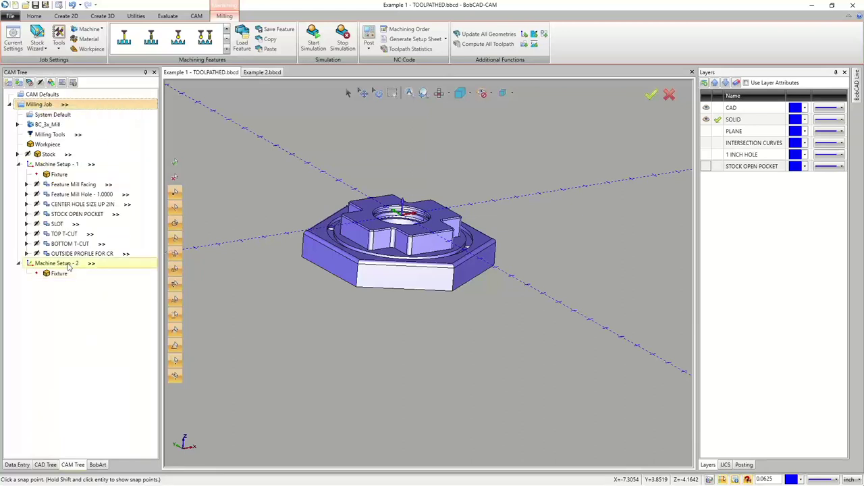
left_click(68, 265)
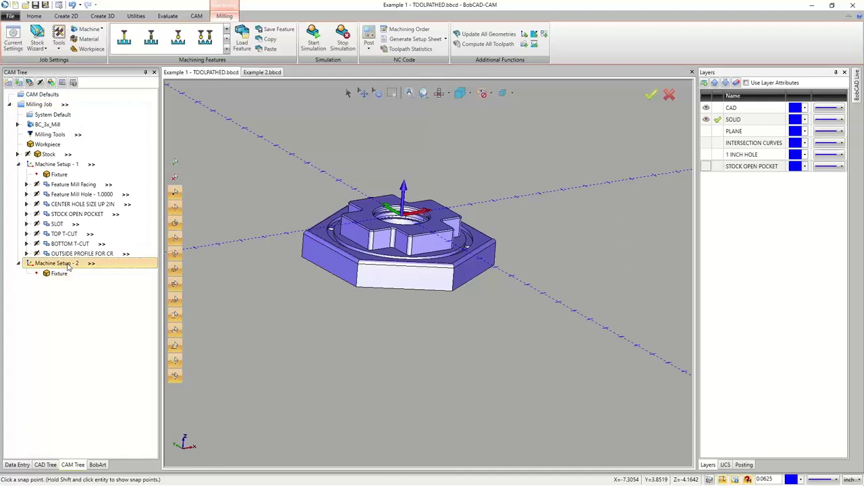
left_click(56, 164)
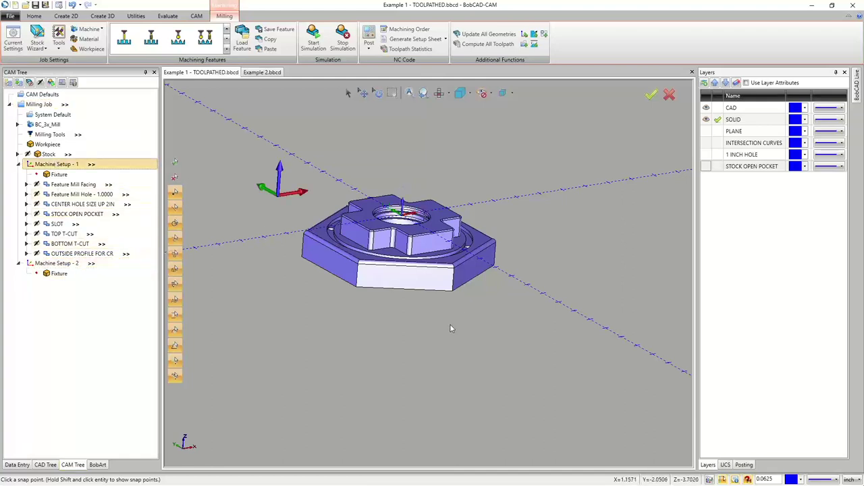
- Show the stock and examine the Machine Setup - 1 origin on it from above and from the part's underside
left_click(45, 155)
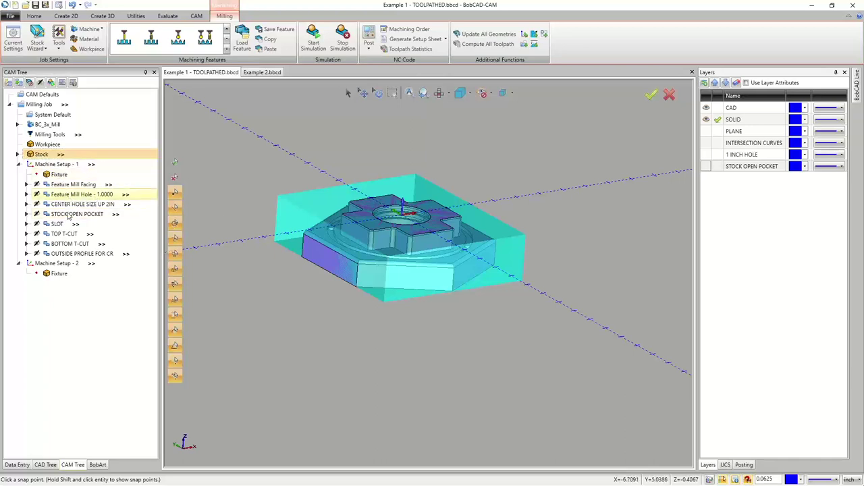
left_click(38, 165)
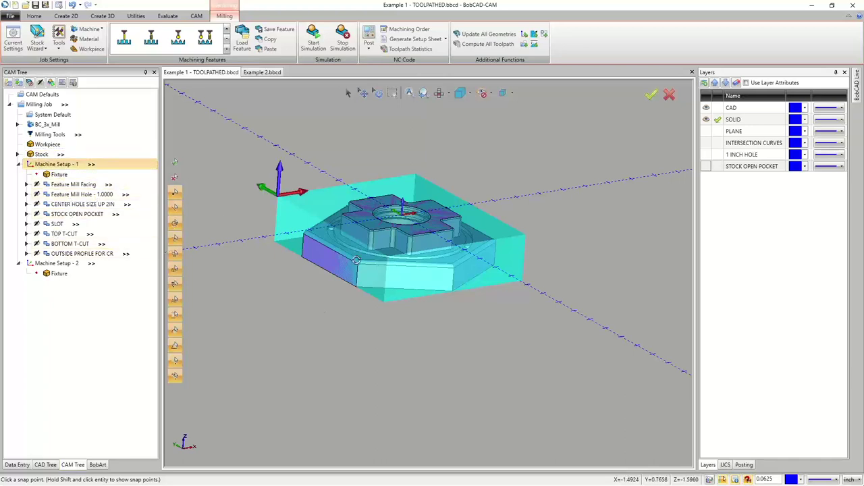
middle_click_drag(313, 311, 432, 323)
key("ctrl+1")
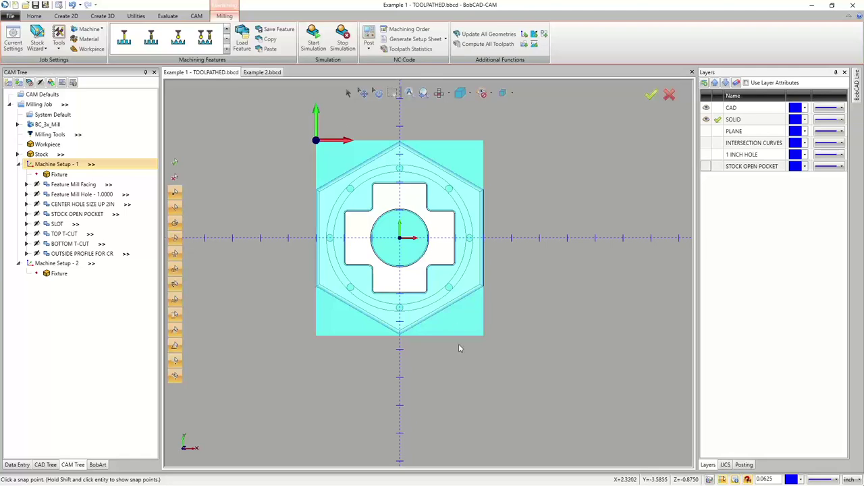
middle_click_drag(428, 374, 386, 321)
middle_click_drag(304, 229, 398, 292)
mouse_move(399, 365)
middle_mouse_down()
mouse_move(405, 385)
mouse_move(424, 273)
mouse_move(429, 315)
mouse_move(438, 311)
middle_mouse_up()
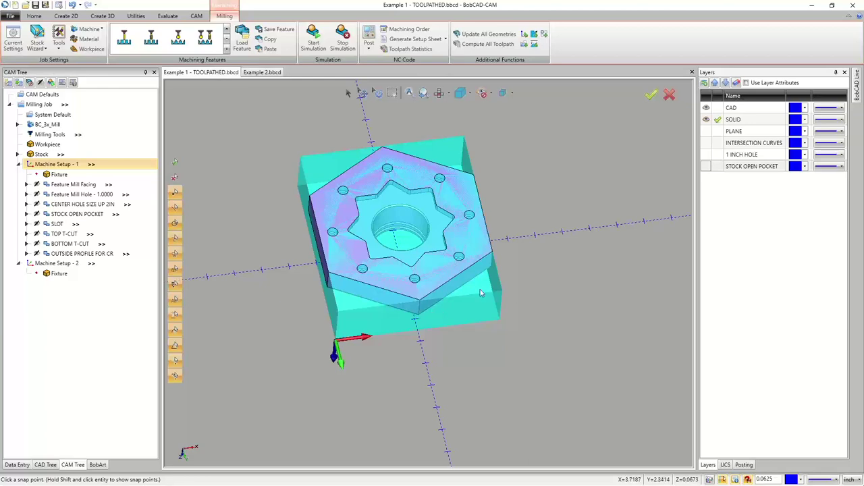
middle_click_drag(397, 275, 356, 266)
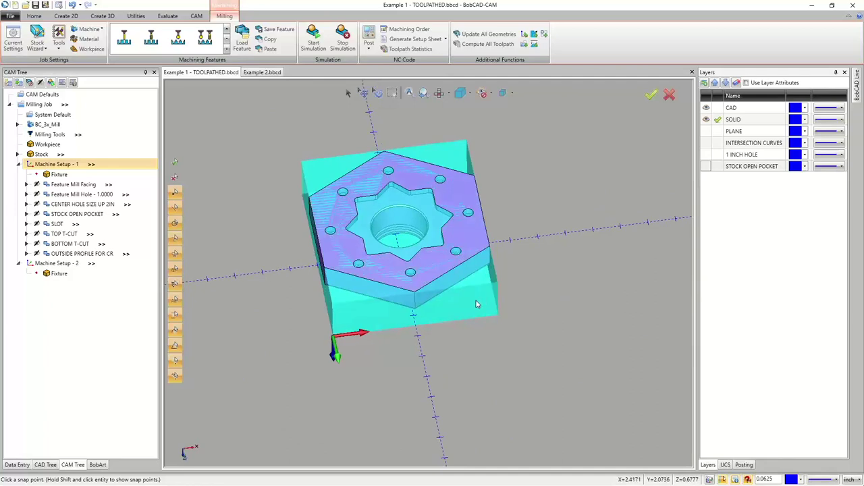
- Edit Machine Setup - 2 and place its origin on the stock's underside corner at X -3.0000, Y -3.5000, Z -1.7500
left_click(50, 263)
right_click(50, 263)
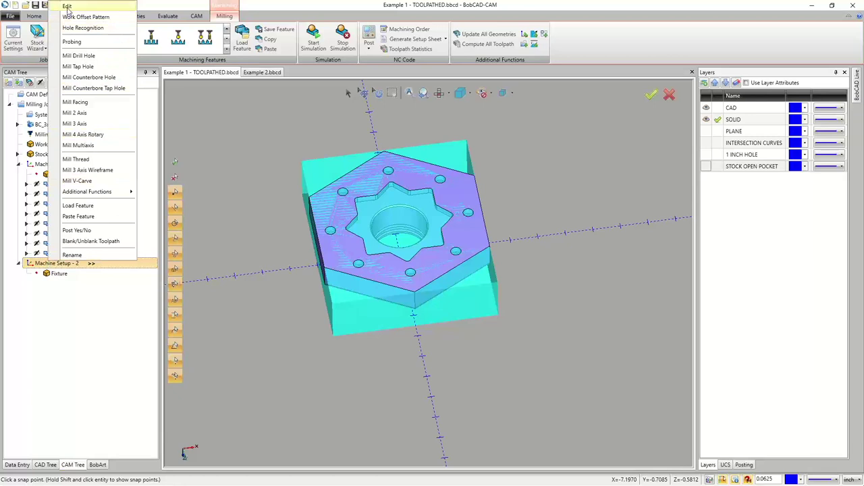
left_click(67, 6)
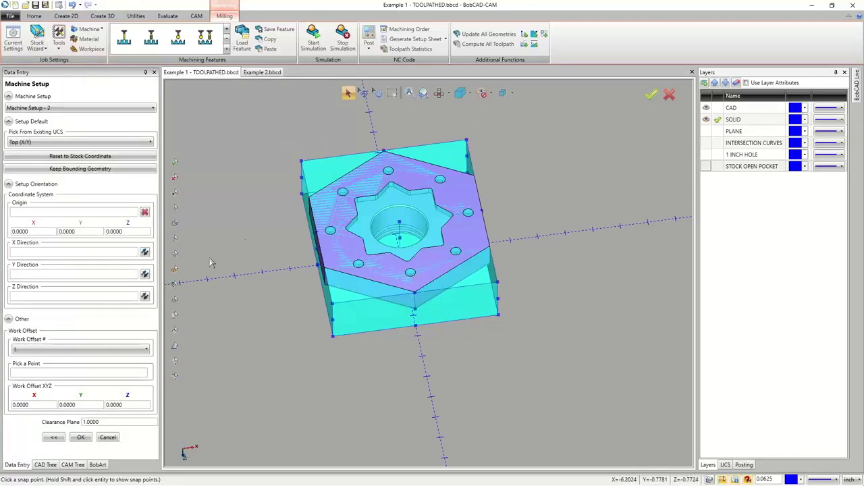
left_click(49, 214)
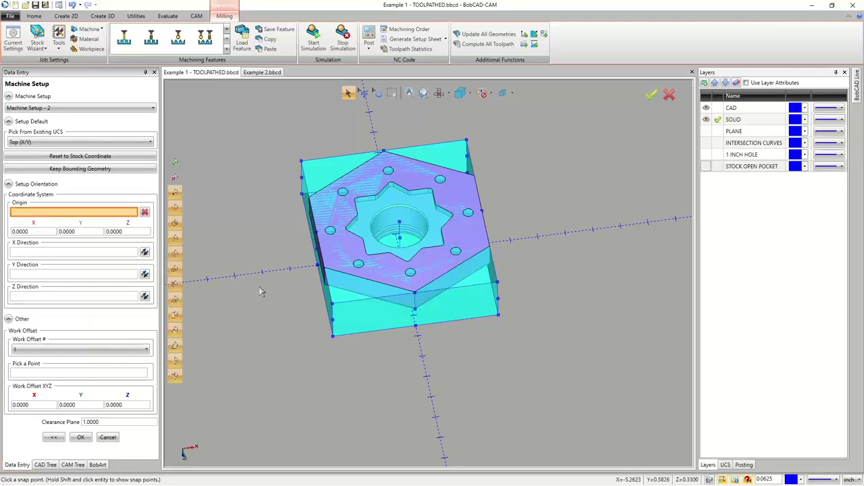
left_click(302, 163)
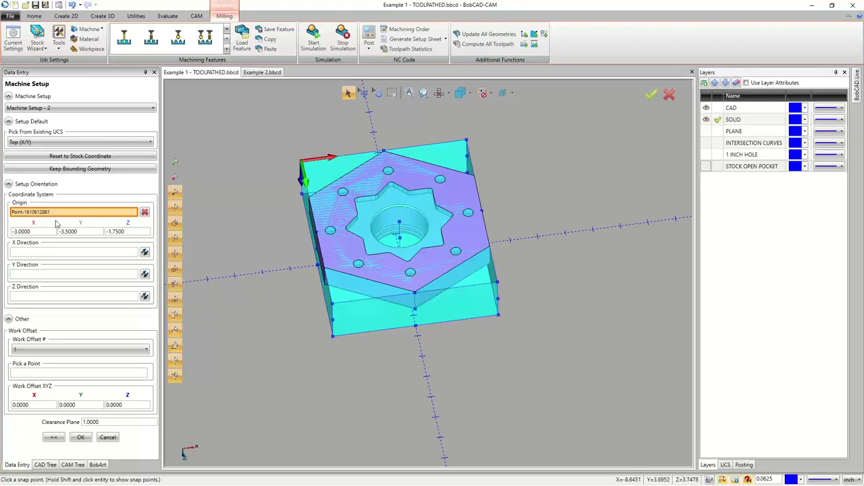
- Try reversing the X direction of Machine Setup - 2, restore it, and reverse the Y direction so Z points out of the underside
left_click(60, 298)
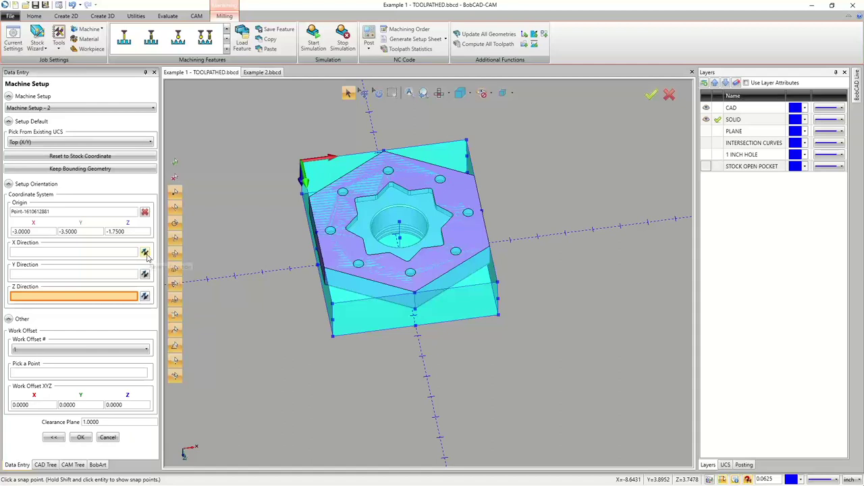
left_click(145, 253)
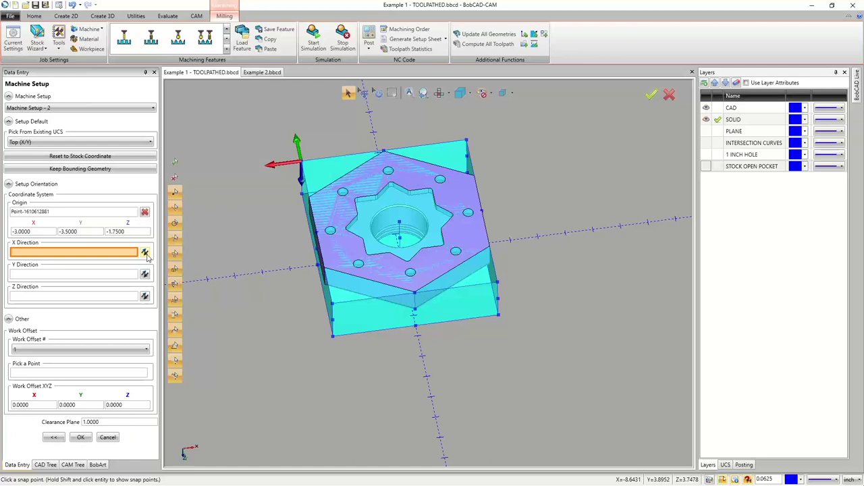
left_click(145, 253)
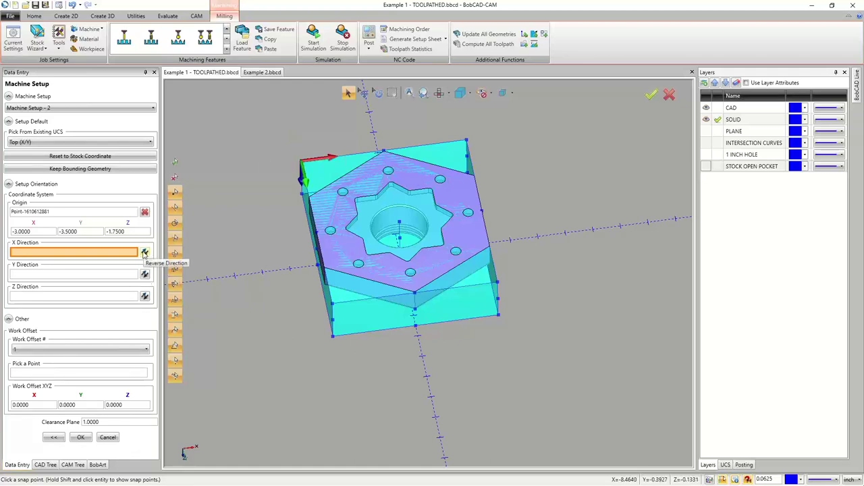
left_click(144, 274)
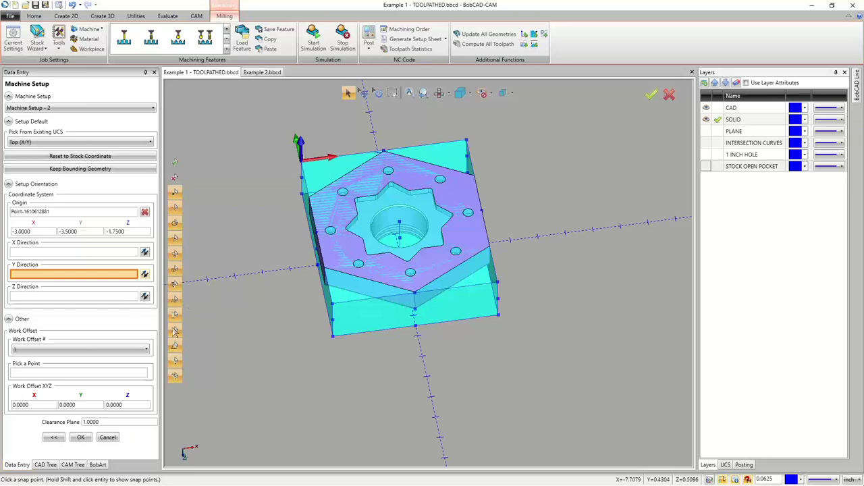
- Set the work offset Z of Machine Setup - 2 to 2 and apply the setup
left_click(125, 405)
type("2")
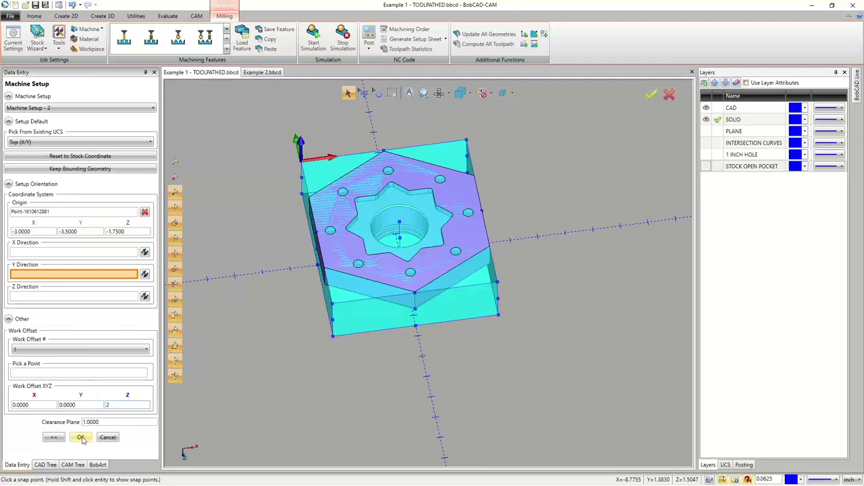
left_click(81, 437)
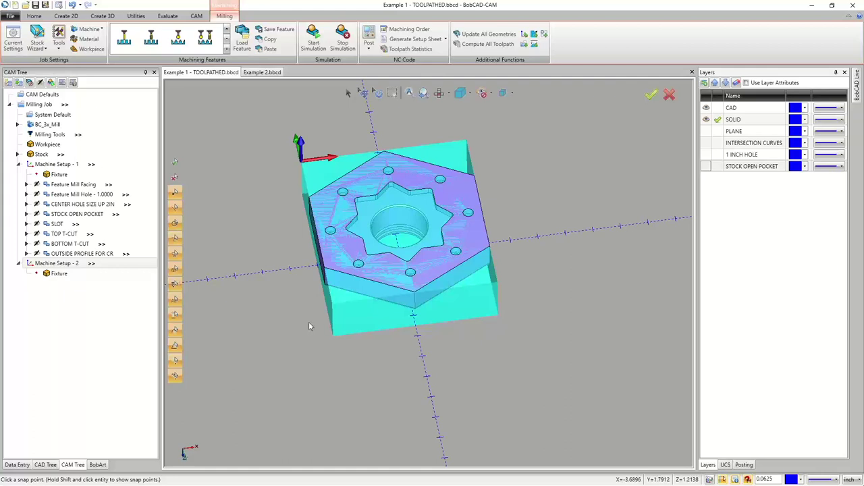
- Copy the Feature Mill Facing from Machine Setup - 1 into Machine Setup - 2 and compute its toolpath
right_click(65, 184)
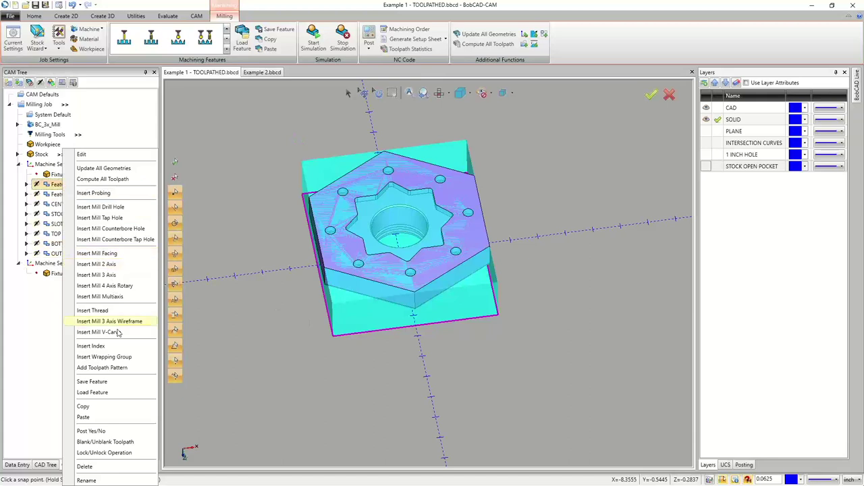
left_click(109, 407)
right_click(58, 267)
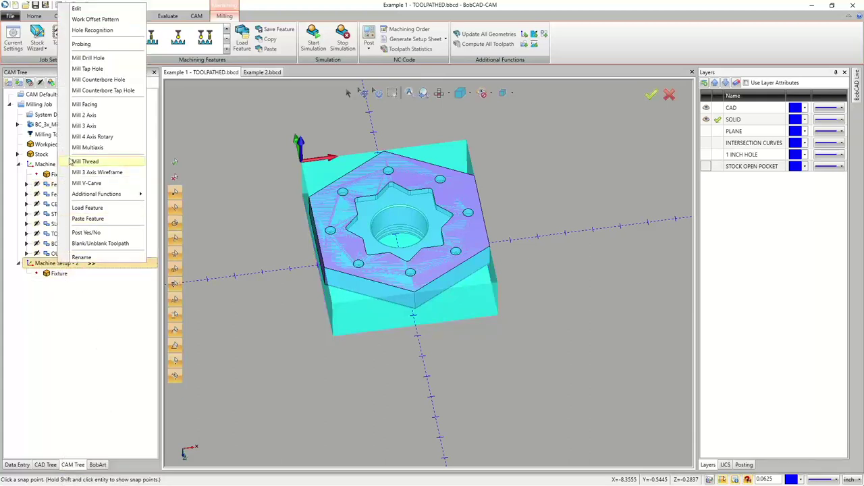
left_click(92, 219)
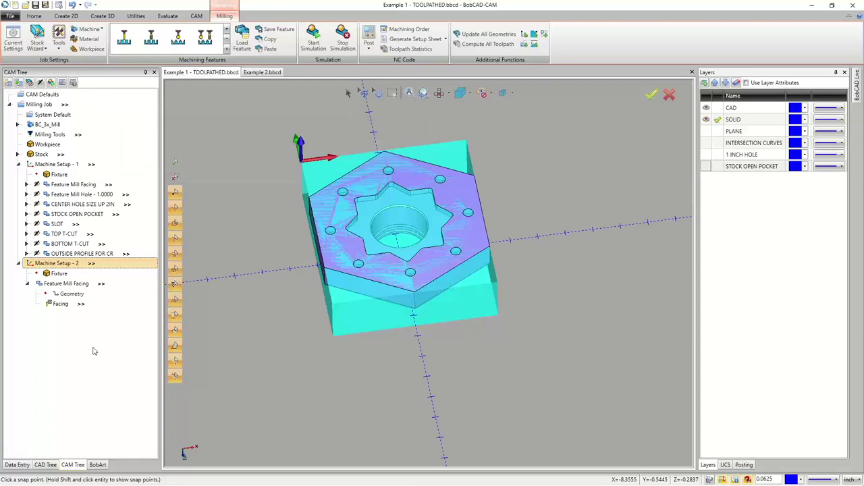
right_click(70, 283)
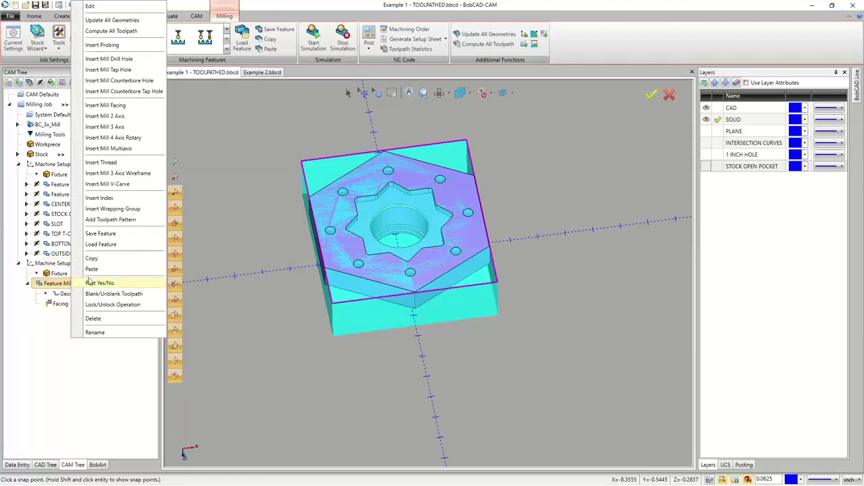
left_click(94, 31)
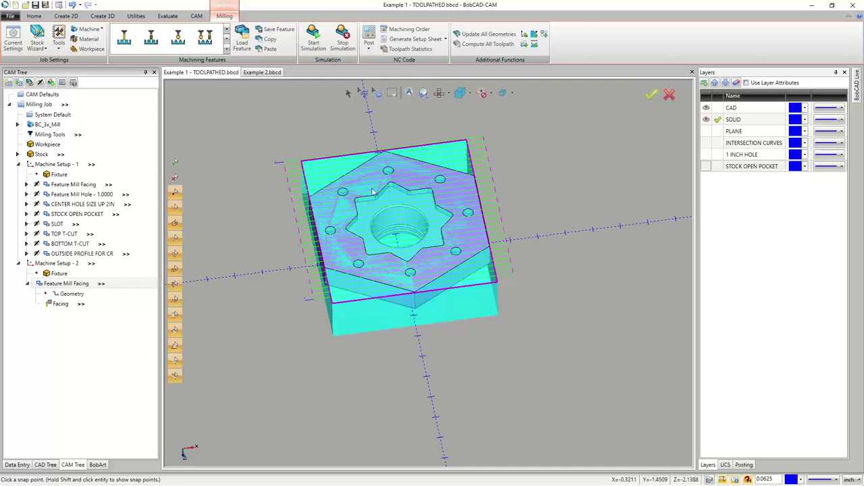
- Compare the facing toolpaths of both machine setups on the stock's opposite faces
middle_click_drag(413, 272, 447, 234)
double_click(73, 184)
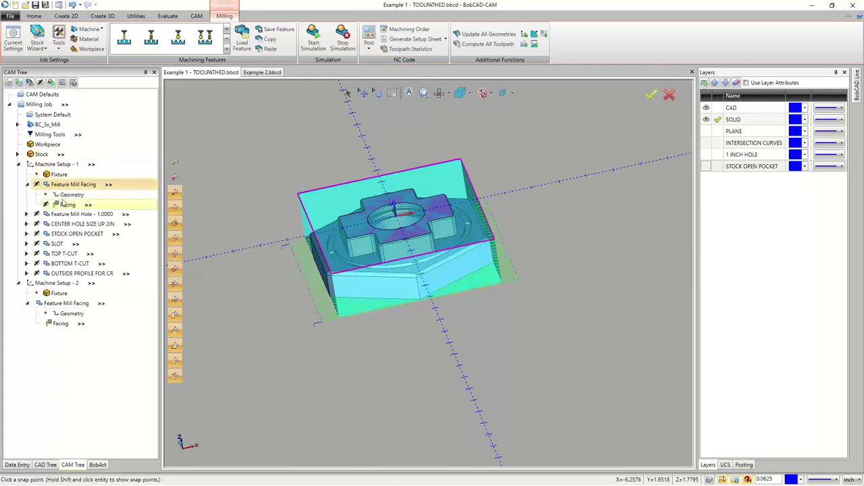
left_click(68, 204)
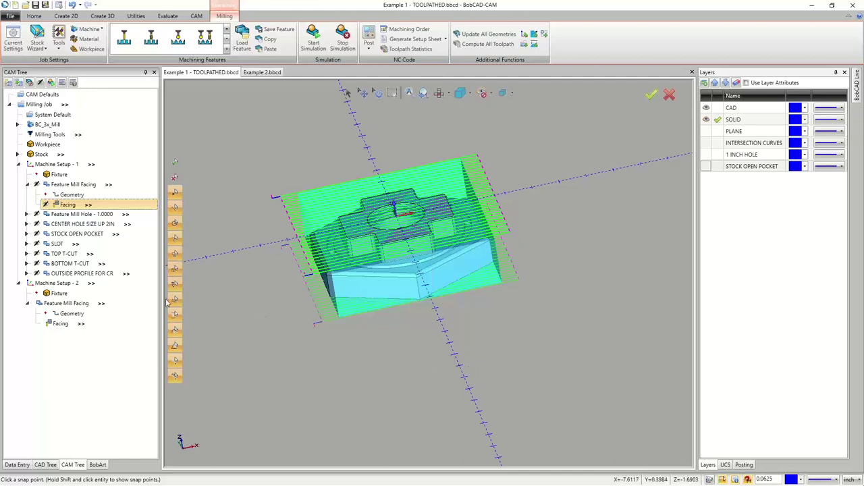
left_click(62, 324)
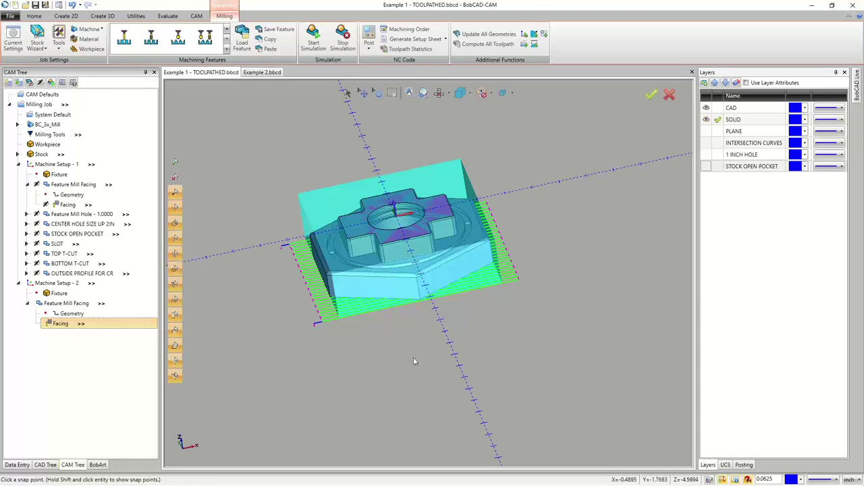
middle_click_drag(379, 297, 382, 196)
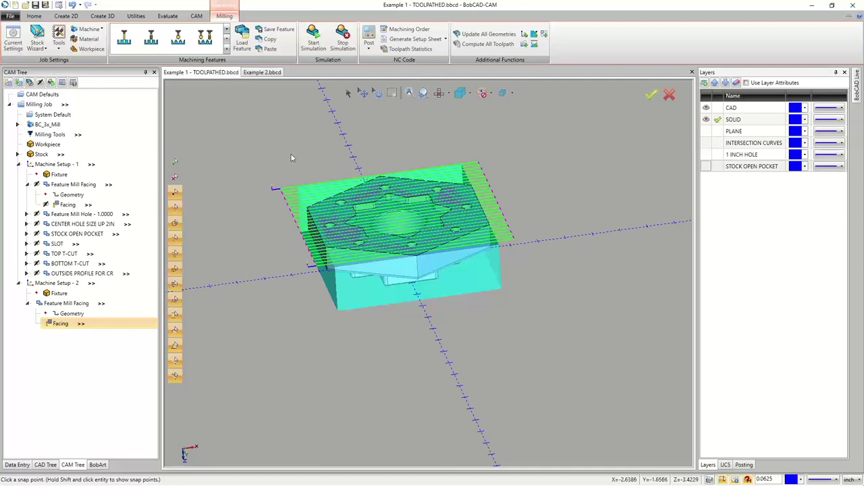
- Collapse the facing feature of Machine Setup - 1 and hide the stock and the Machine Setup - 2 facing toolpath
left_click(26, 184)
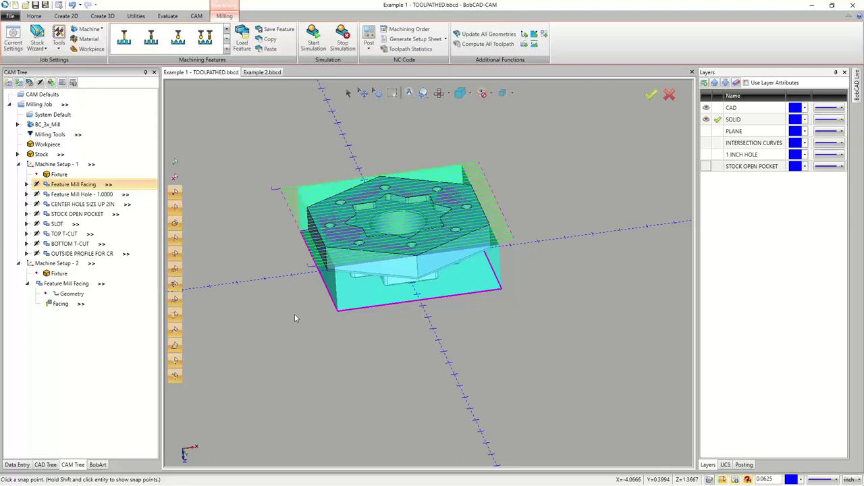
right_click(41, 154)
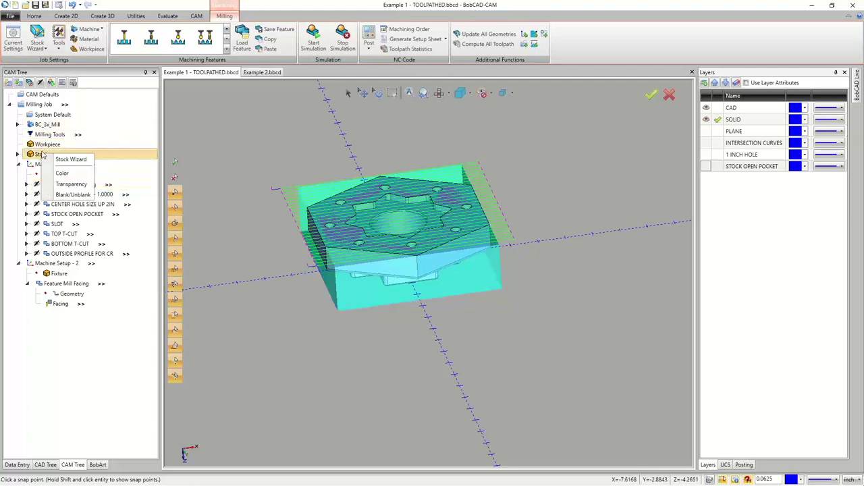
left_click(70, 193)
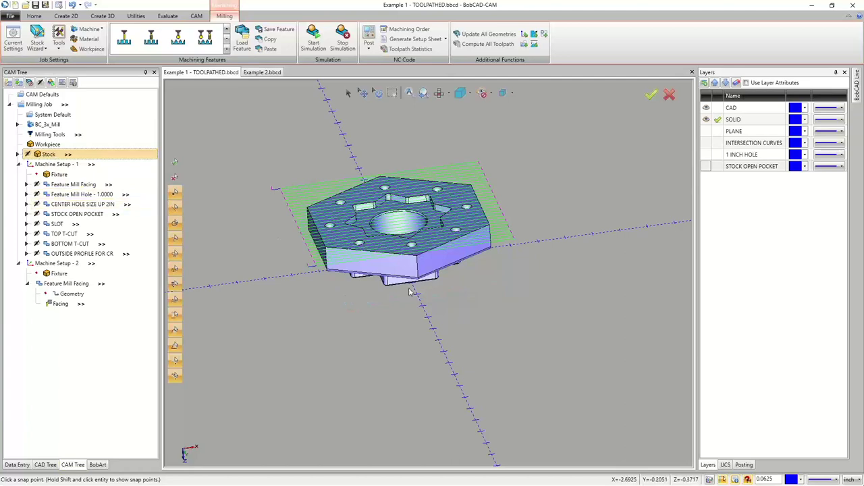
middle_click_drag(408, 291, 368, 289)
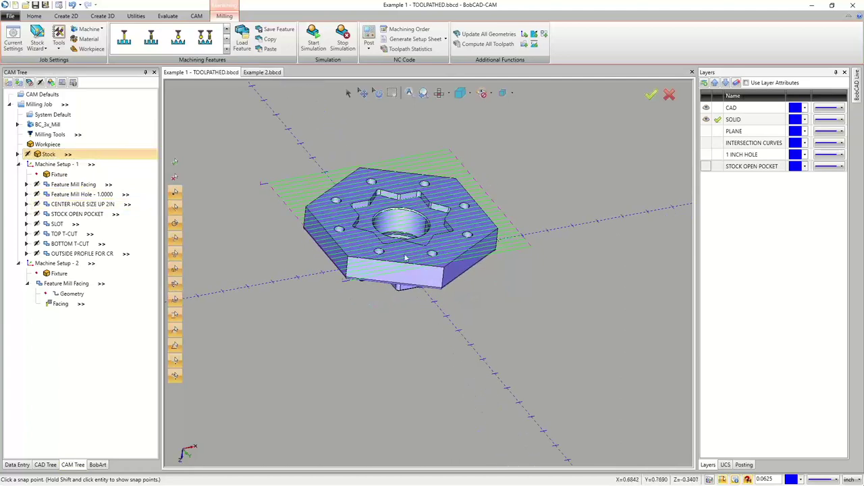
right_click(58, 283)
left_click(91, 292)
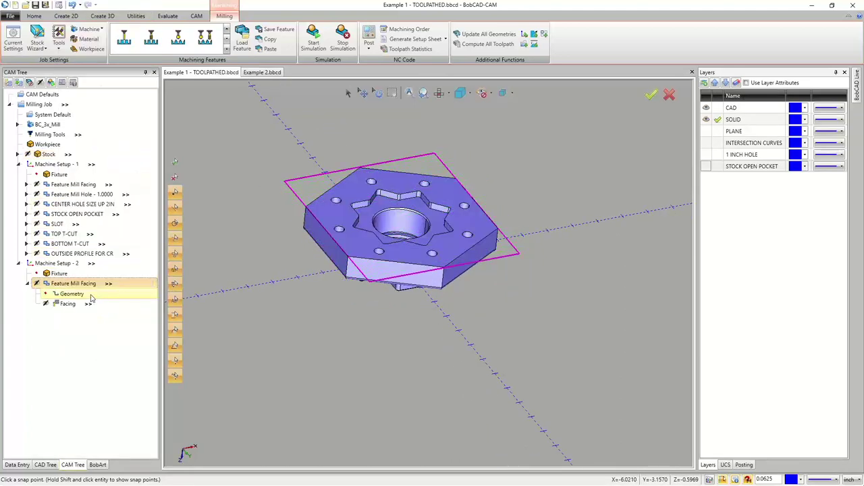
- Collapse the Feature Mill Facing of Machine Setup - 2 and examine the part's star-pocket side and outer hexagon
left_click(27, 284)
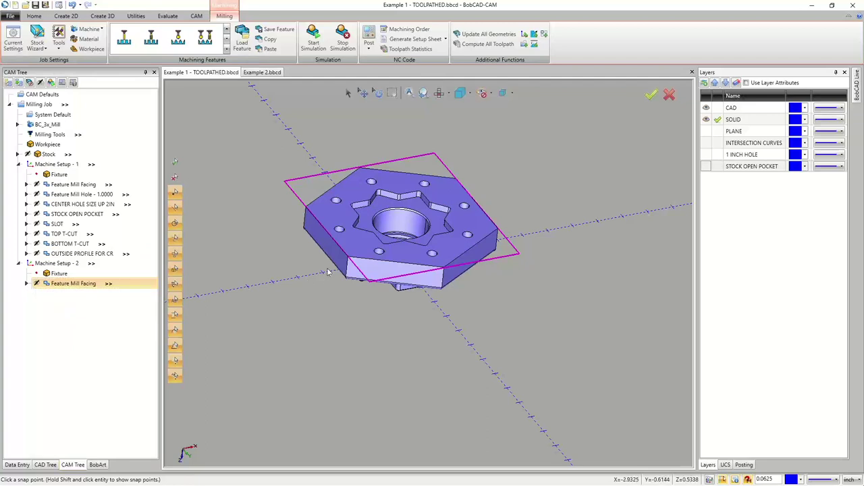
middle_click_drag(327, 272, 390, 235)
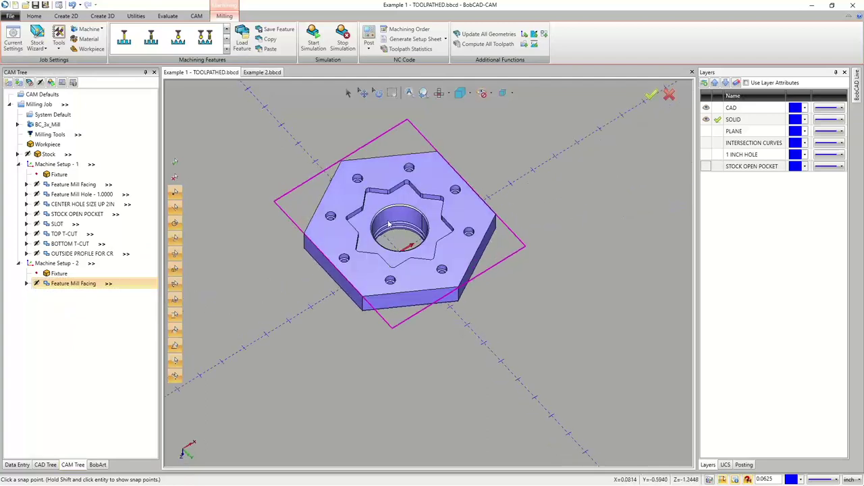
scroll(404, 206, "up", 2)
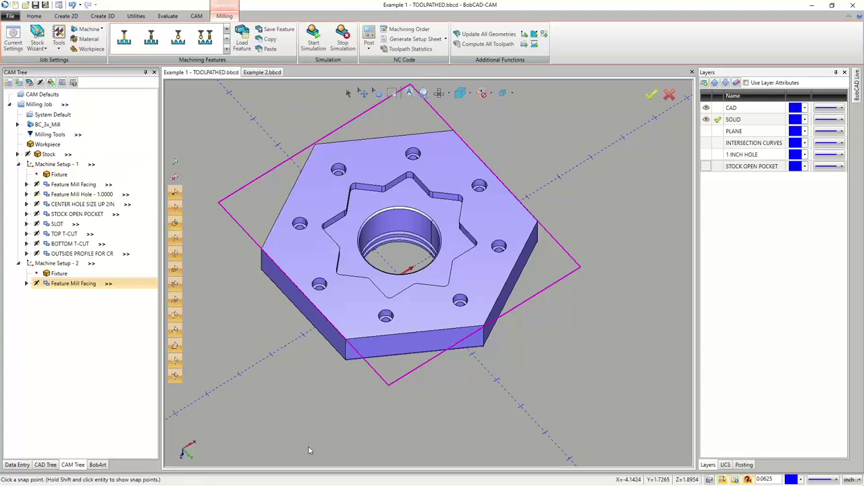
middle_click_drag(378, 380, 445, 273)
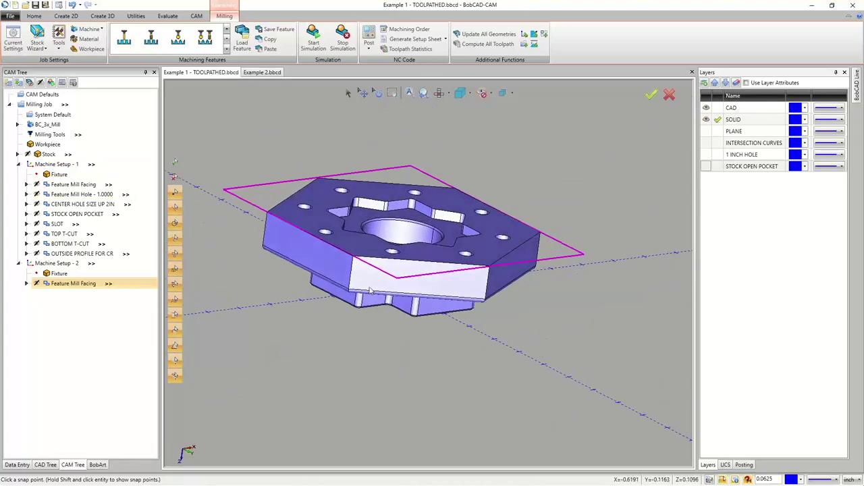
middle_click_drag(371, 292, 375, 305)
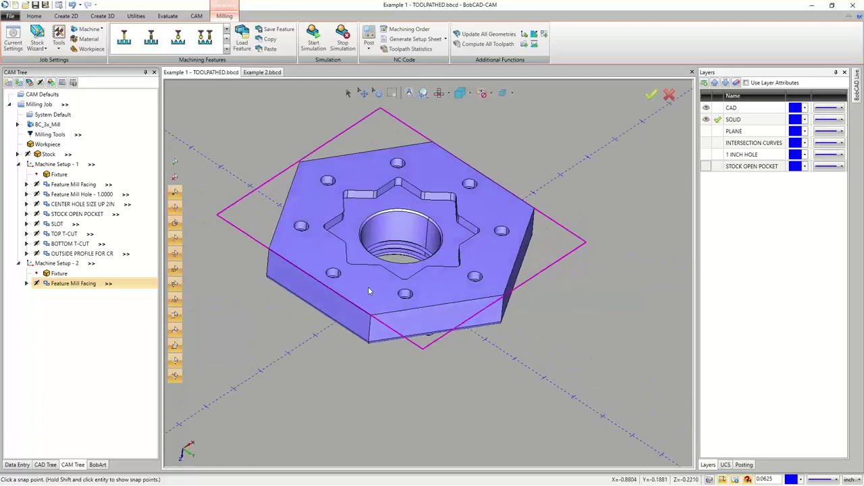
- Examine the STOCK OPEN POCKET geometry and Pocket toolpath of Machine Setup - 1 from both sides of the part
left_click(68, 215)
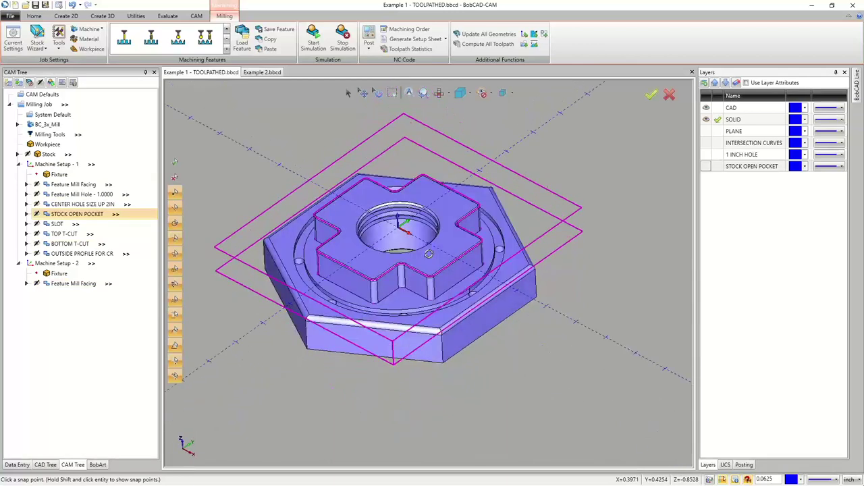
left_click(27, 214)
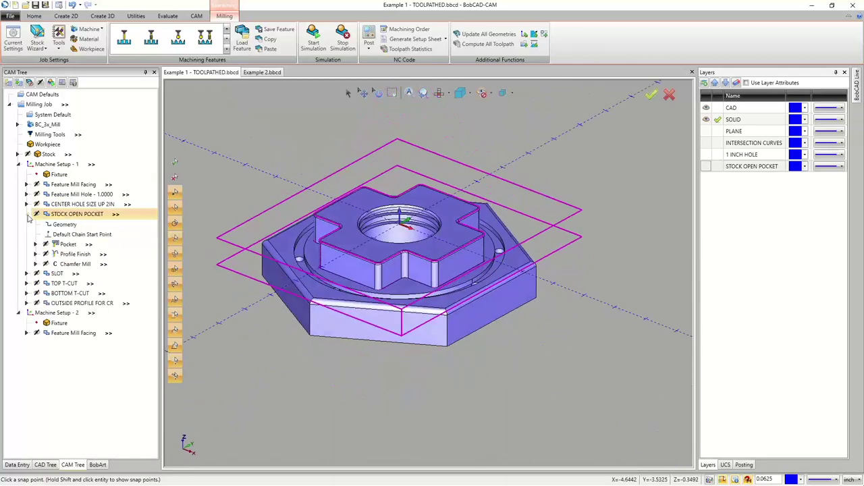
left_click(67, 245)
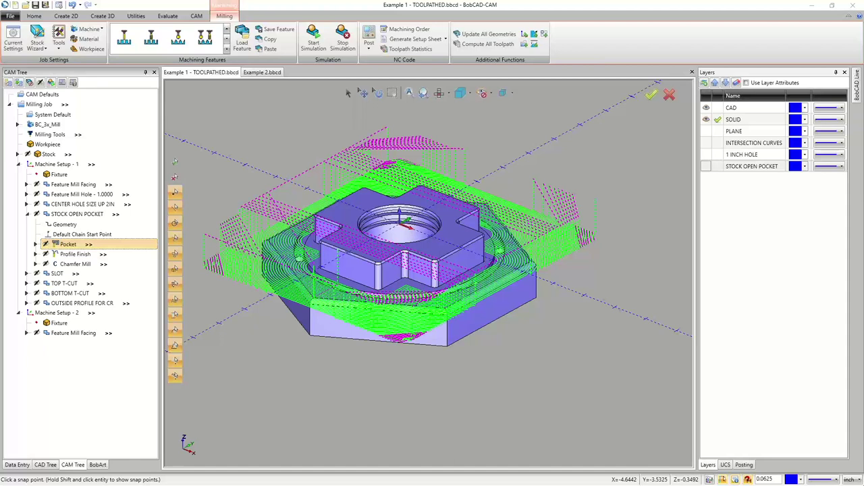
right_click(253, 171)
left_click(269, 187)
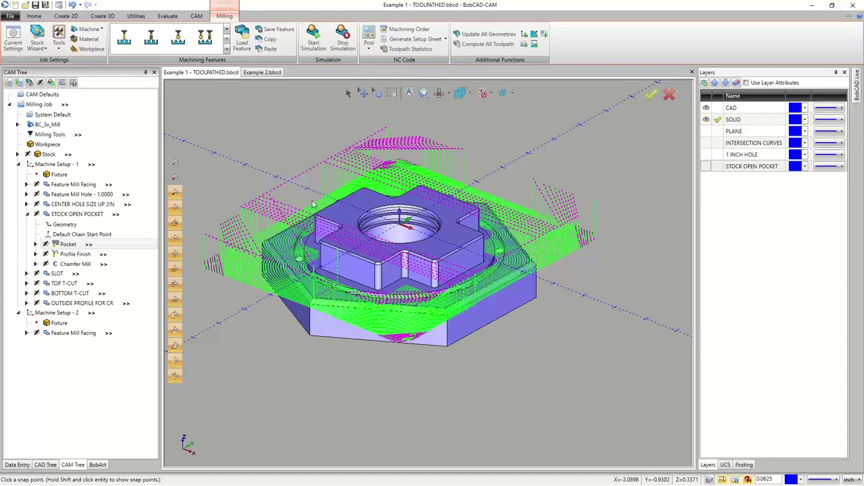
scroll(288, 203, "down", 2)
scroll(288, 202, "down", 2)
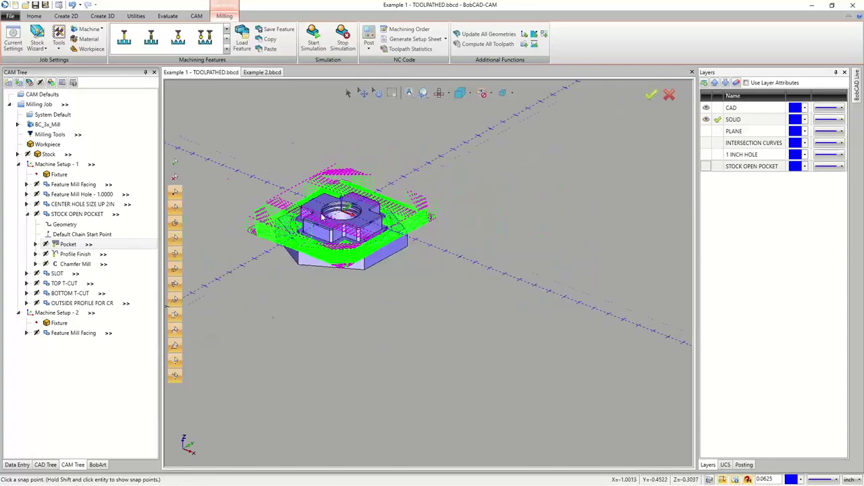
scroll(283, 212, "up", 2)
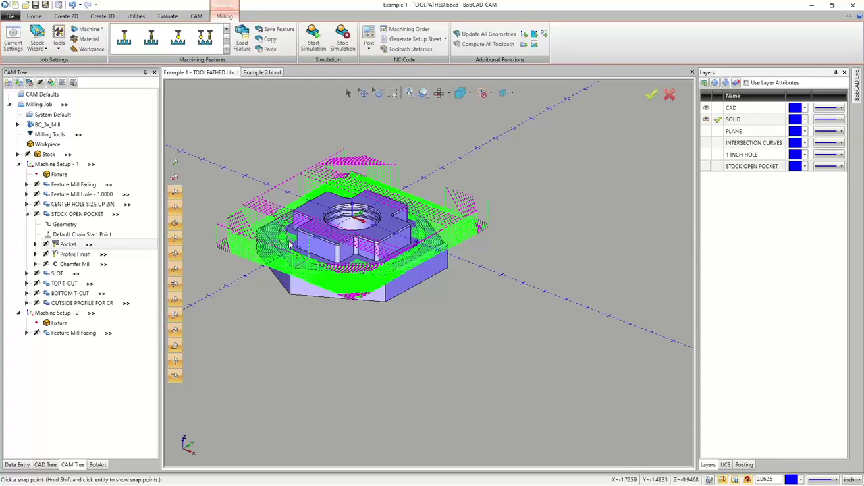
middle_click_drag(431, 294, 378, 267)
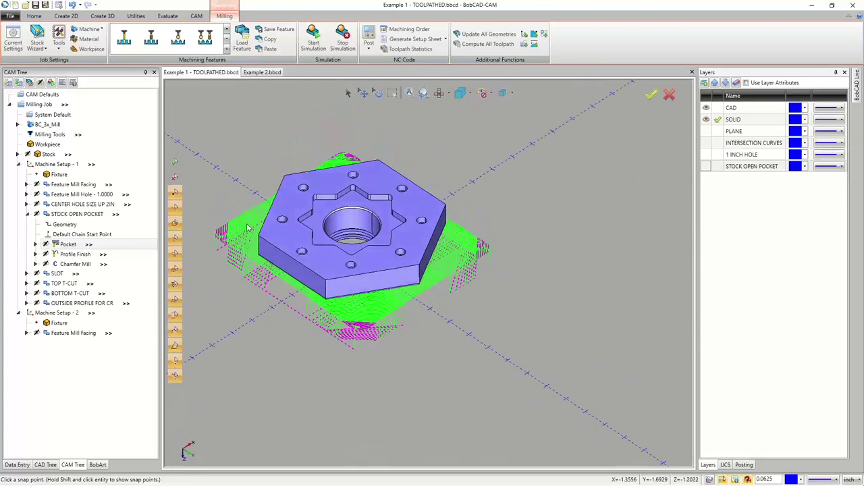
- Copy the STOCK OPEN POCKET feature from Machine Setup - 1 into Machine Setup - 2, loading its Top of Feature and Depth values
left_click(72, 215)
right_click(73, 214)
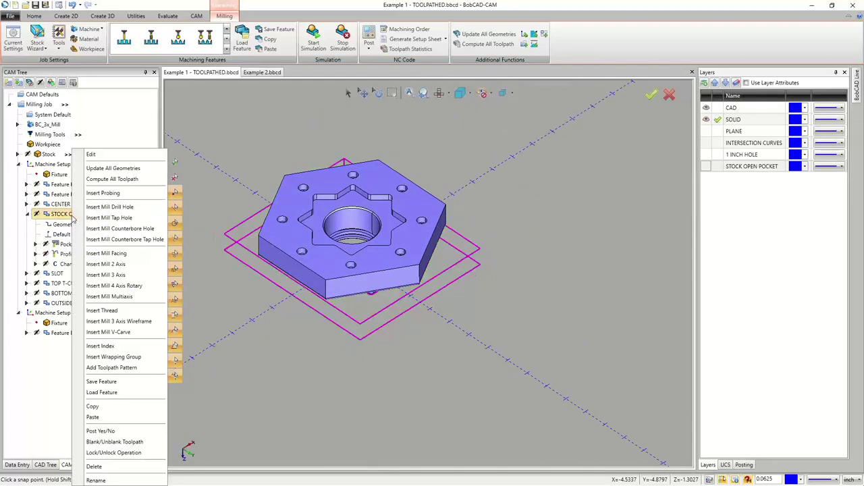
left_click(93, 406)
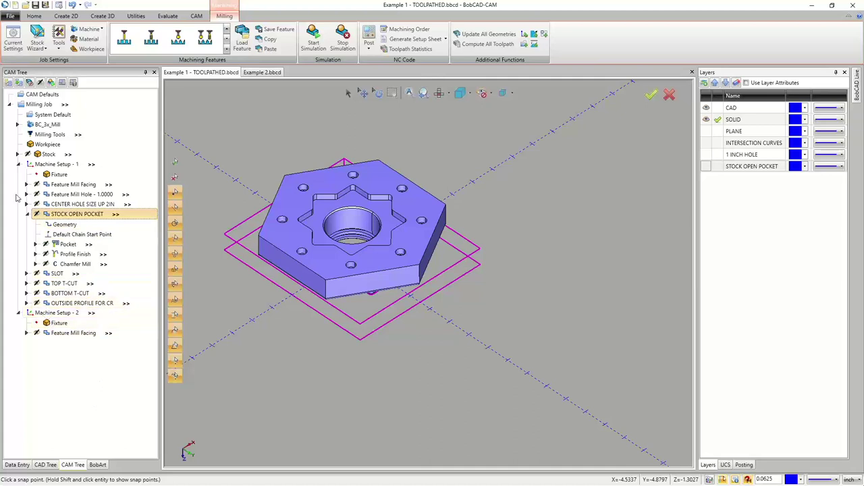
right_click(52, 314)
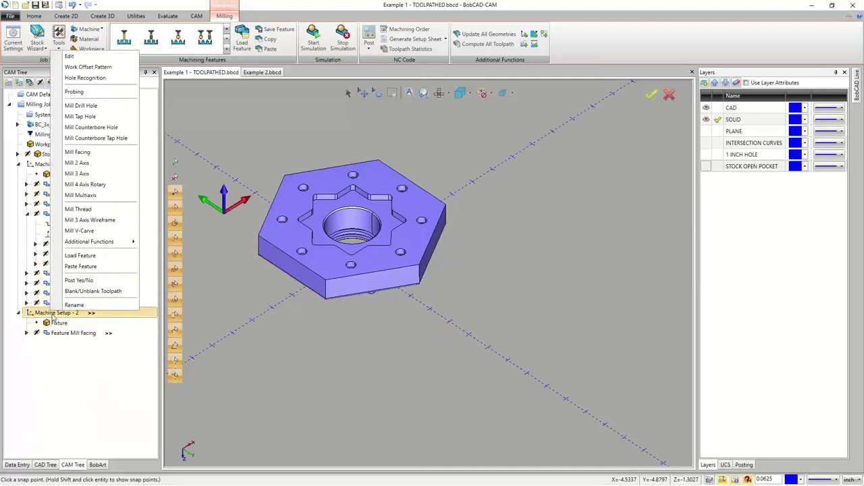
left_click(81, 266)
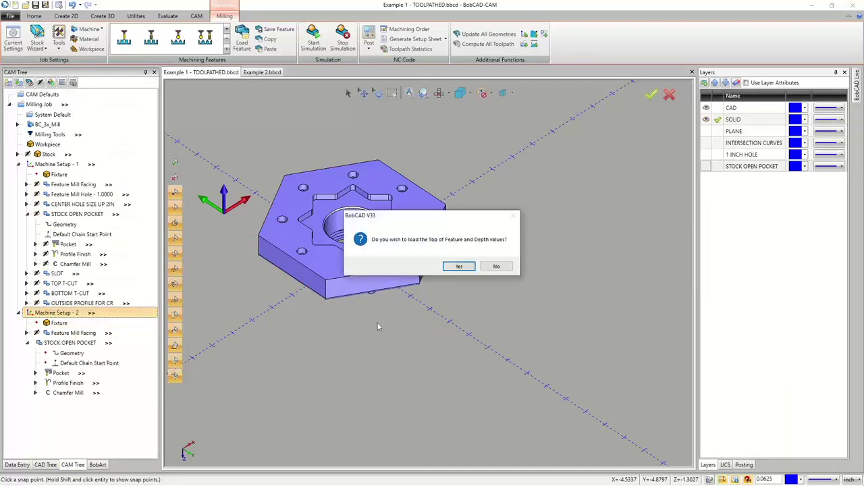
left_click(459, 267)
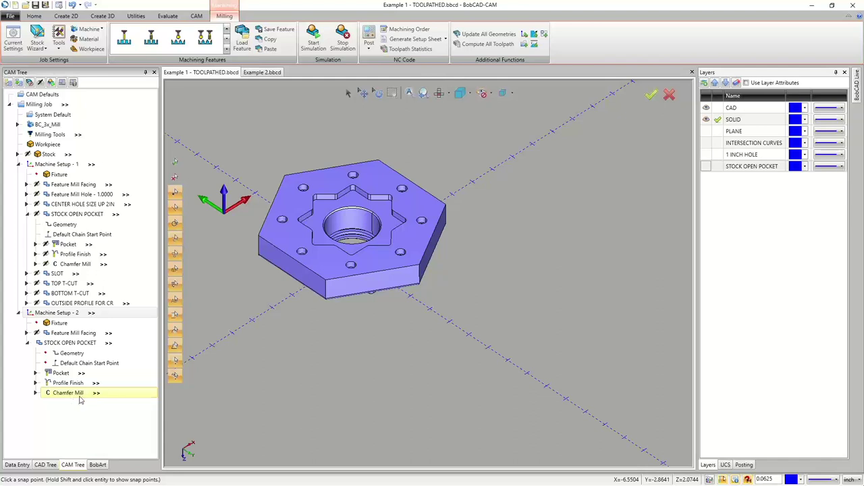
- Remove the Chamfer Mill operation from the machining strategy of the copied STOCK OPEN POCKET feature in Machine Setup - 2
right_click(72, 344)
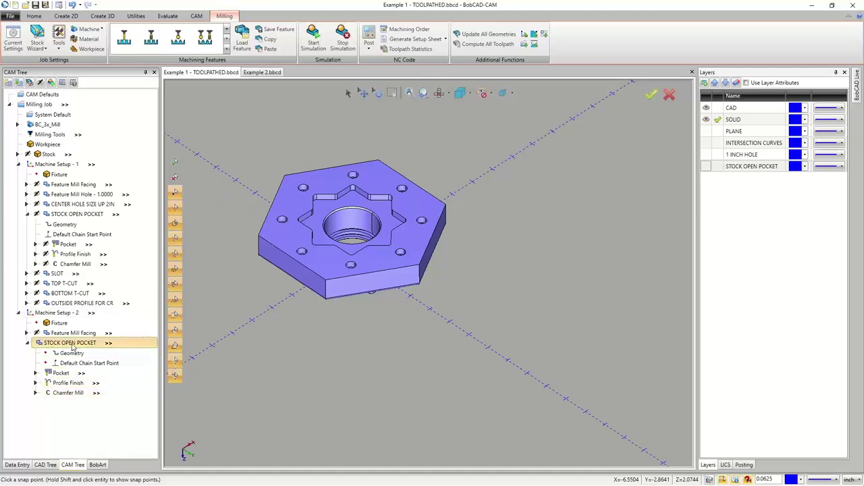
left_click(109, 13)
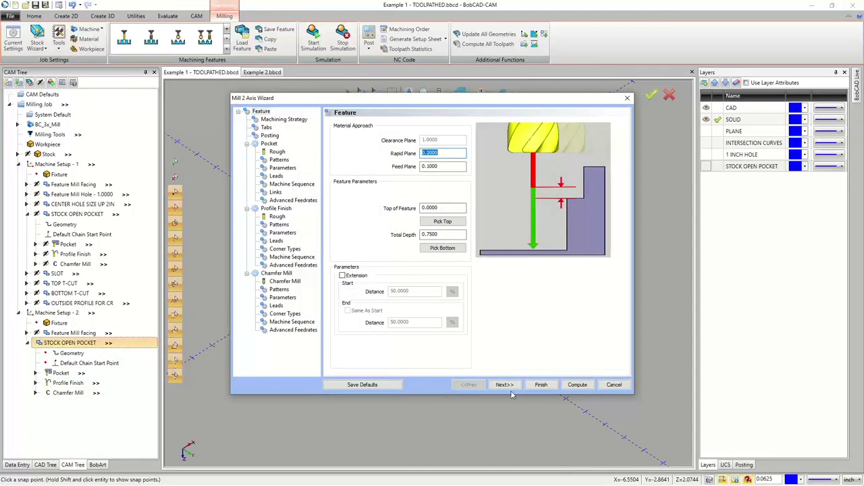
left_click(505, 385)
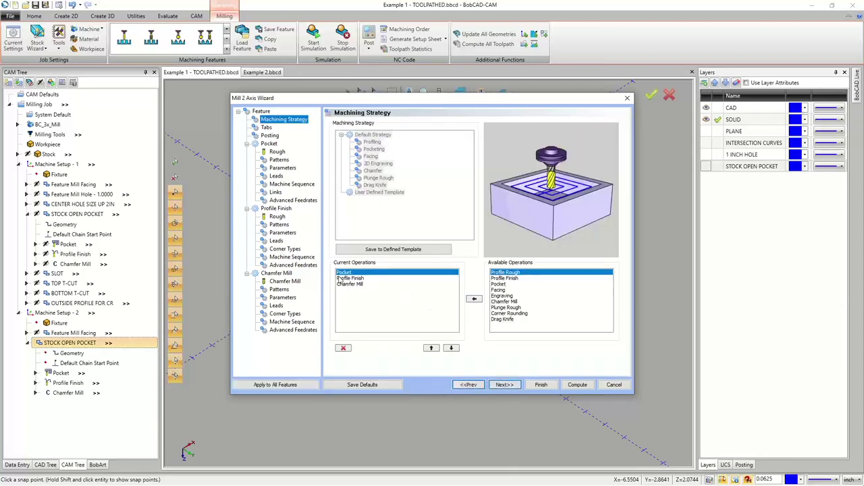
left_click(345, 285)
left_click(343, 348)
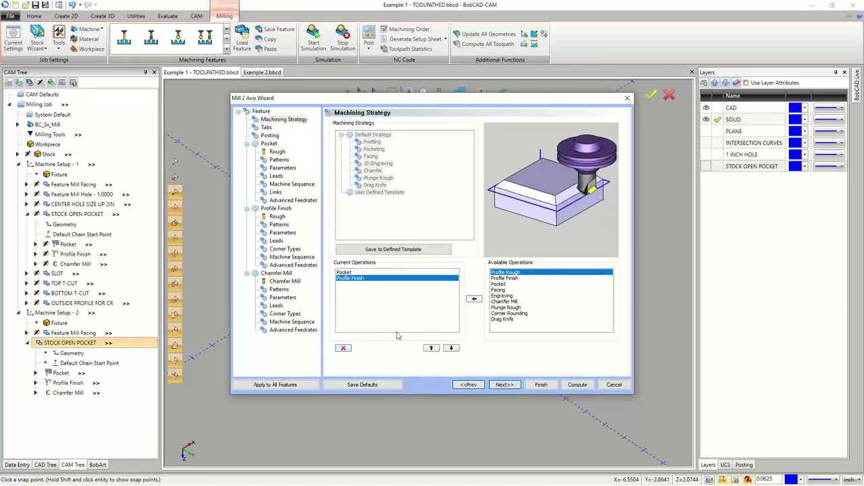
left_click(541, 385)
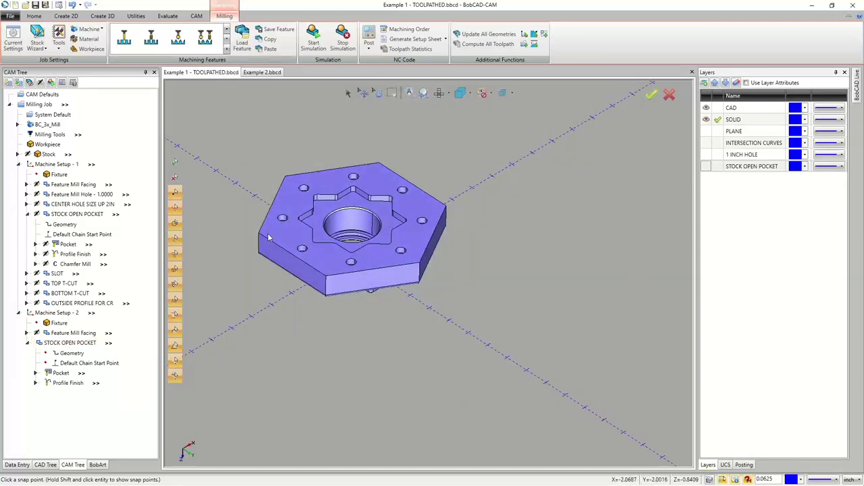
- Show the STOCK OPEN POCKET layer and choose its rectangle and the hexagon's Constant Z outline on the star-pocket face as the copied feature's geometry
left_click(706, 167)
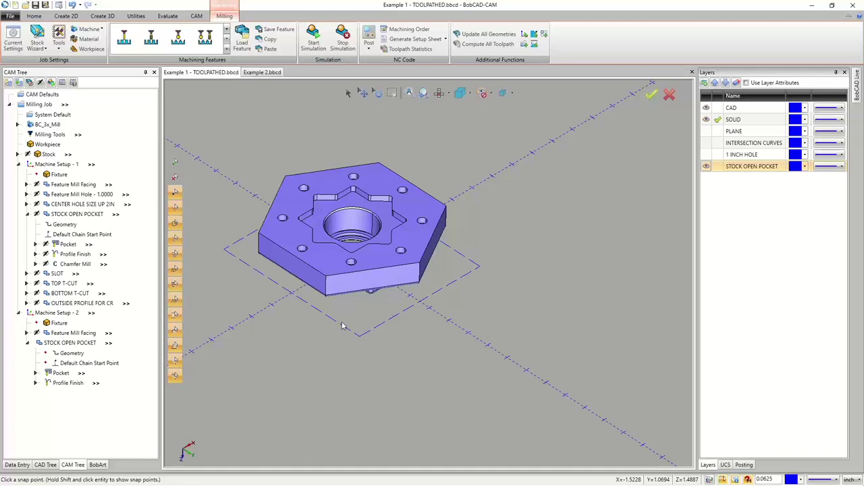
right_click(74, 354)
left_click(88, 356)
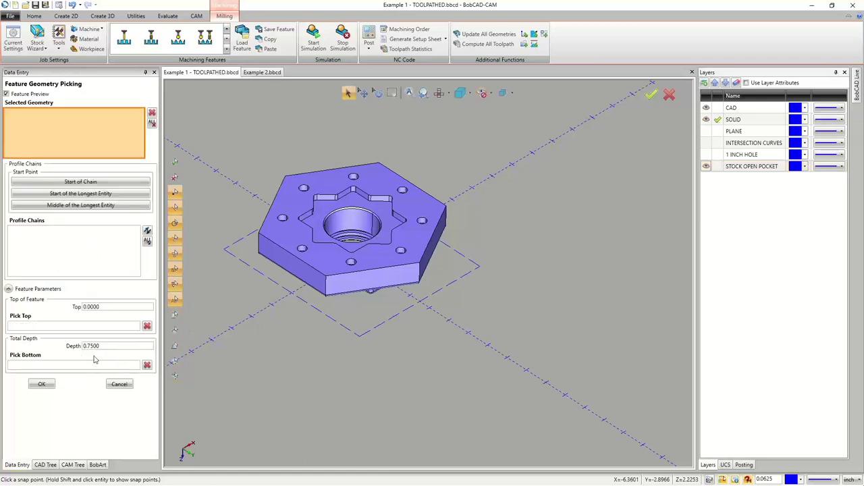
left_click(320, 315)
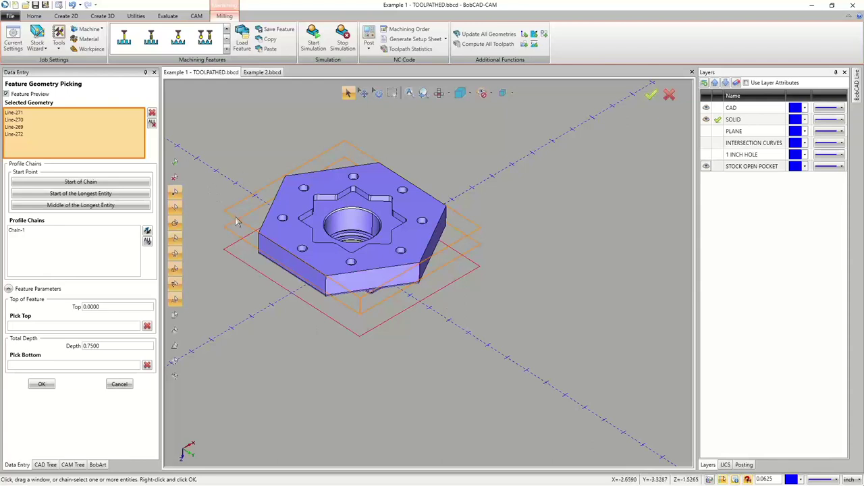
left_click(361, 277)
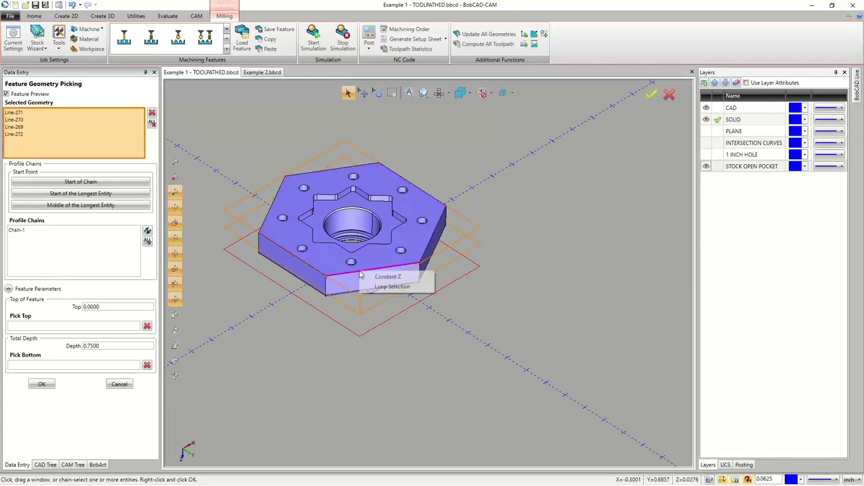
left_click(372, 277)
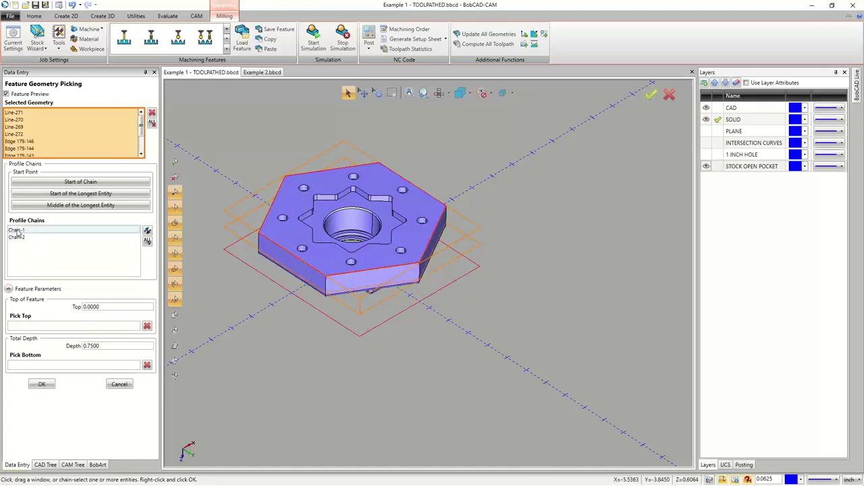
- Inspect both profile chains of the copied pocket feature and compare their depth preview with the part's side faces
left_click(18, 231)
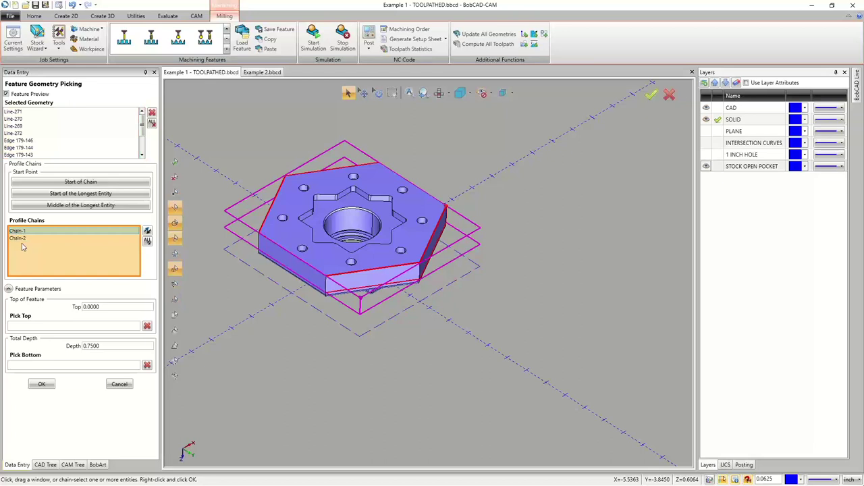
left_click(22, 239)
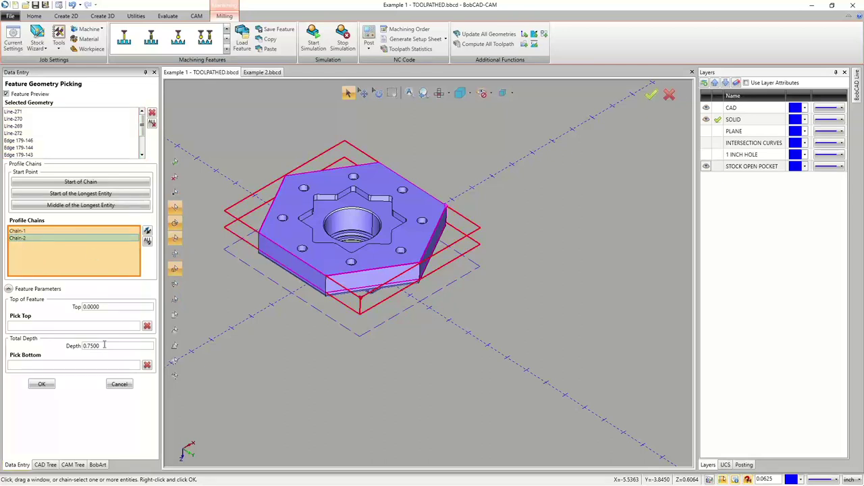
middle_click_drag(371, 317, 371, 251)
left_click(372, 251)
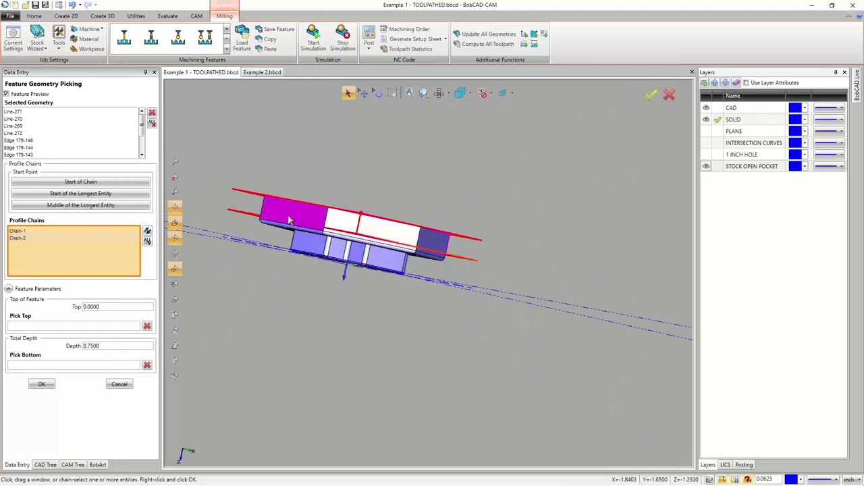
left_click(39, 385)
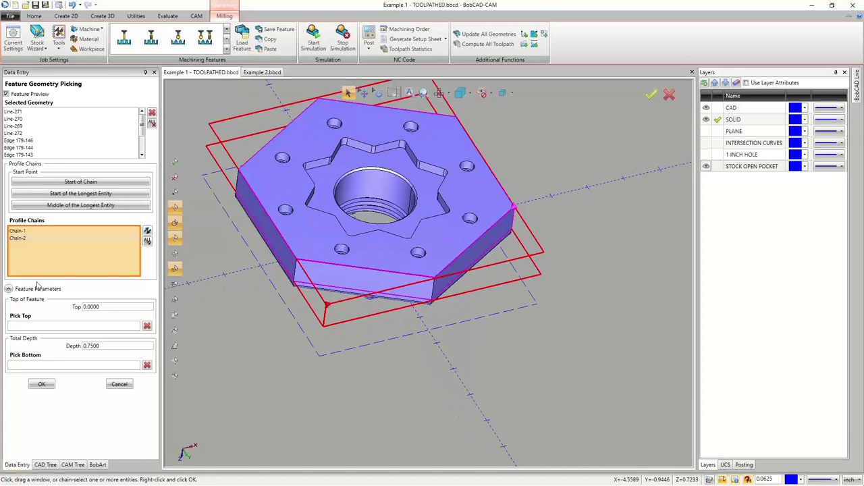
middle_click_drag(447, 324, 465, 267)
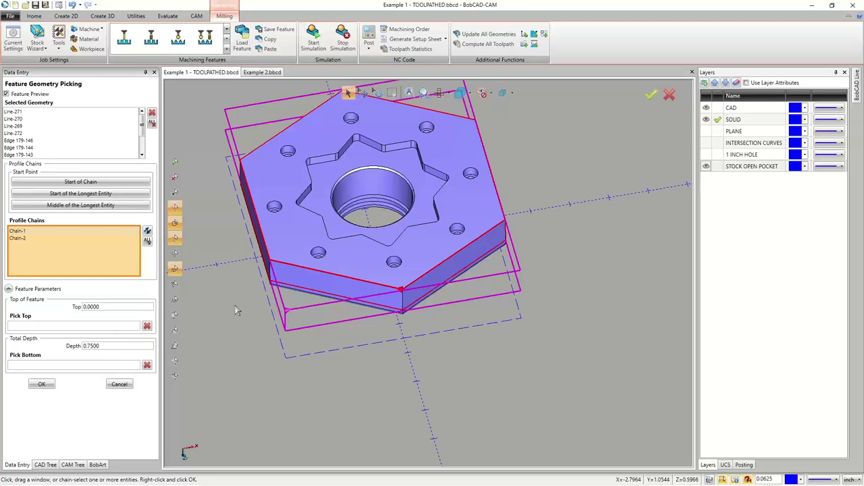
- Accept the geometry selection and compute all toolpaths of the STOCK OPEN POCKET feature in Machine Setup - 2
left_click(41, 384)
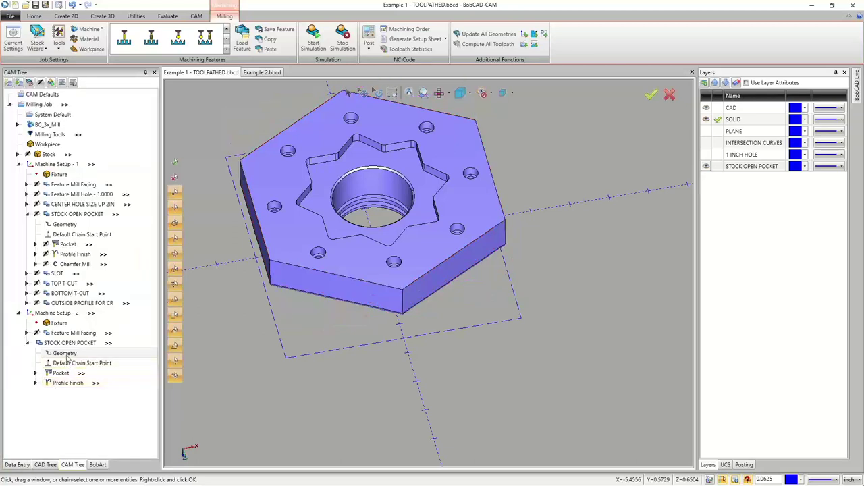
right_click(70, 343)
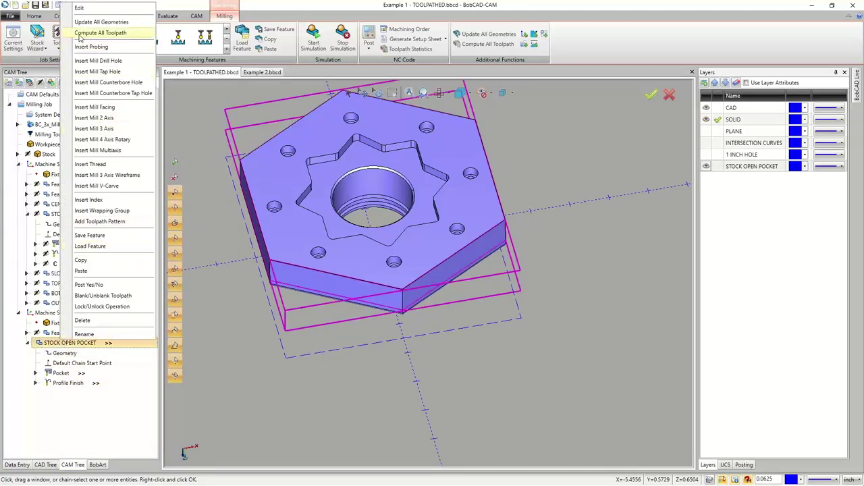
left_click(80, 37)
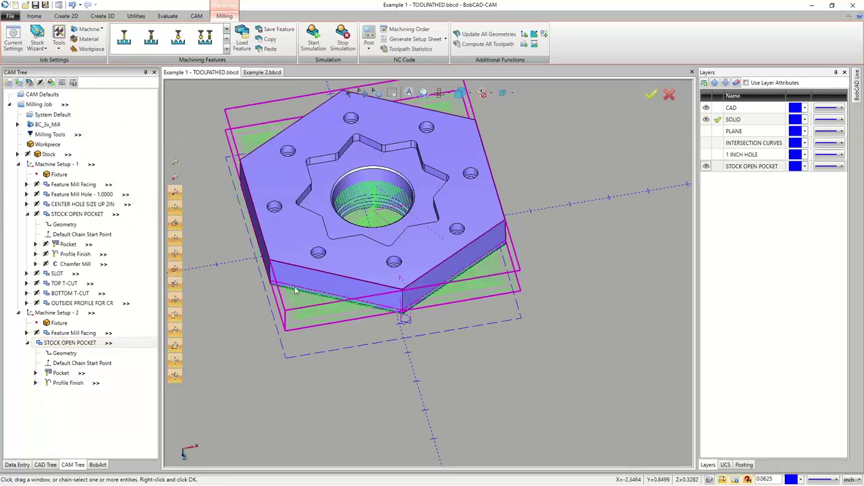
- Offset the rectangular stock outline around the part outward by 0.3125 inch (.625/2), with the Sharp Corner option off
middle_click_drag(295, 291, 361, 230)
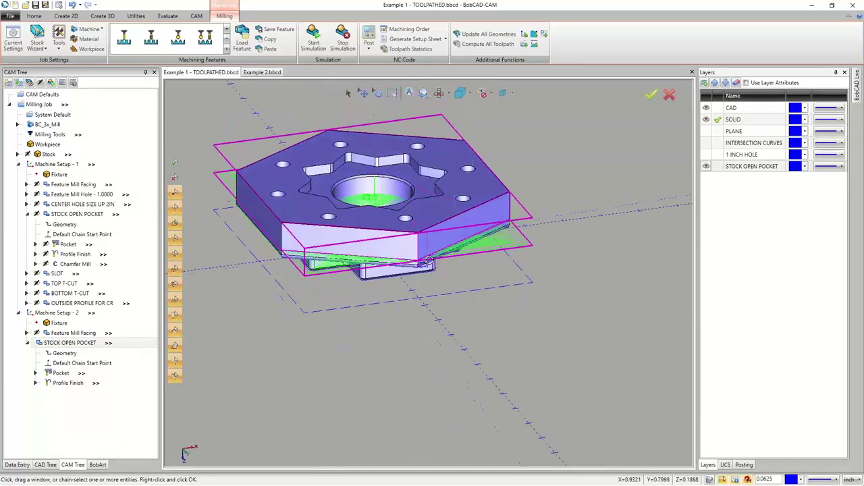
middle_click_drag(428, 259, 304, 259)
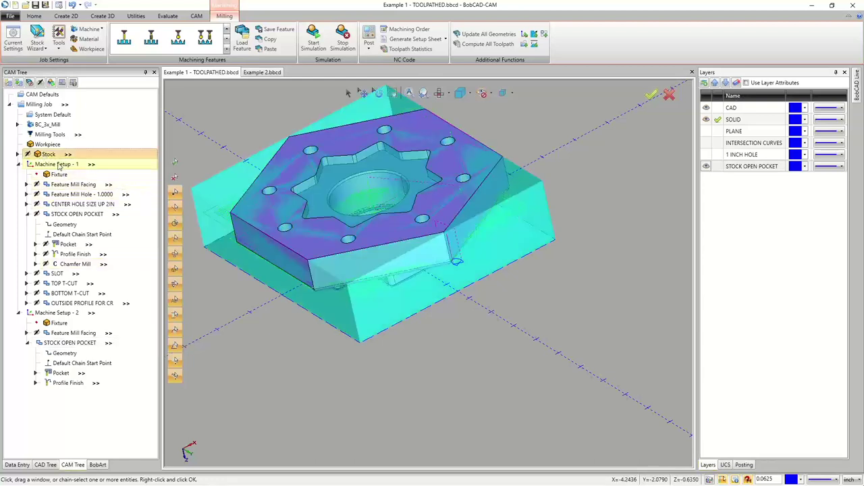
left_click(54, 164)
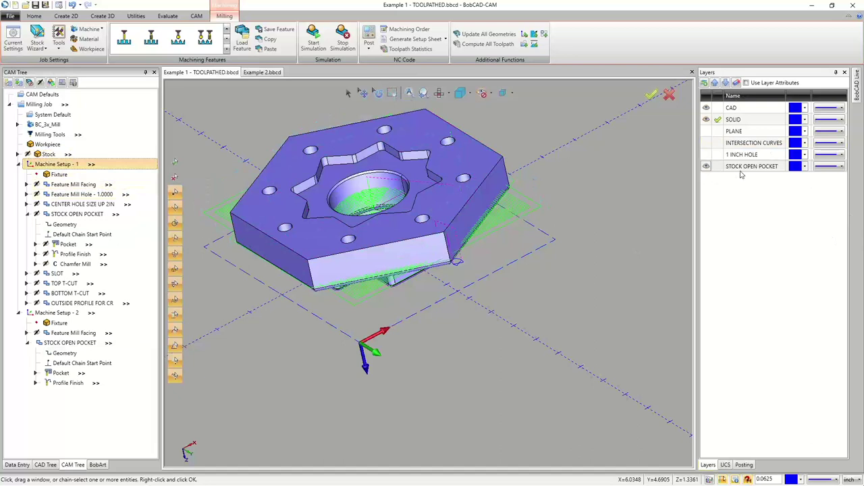
left_click(65, 16)
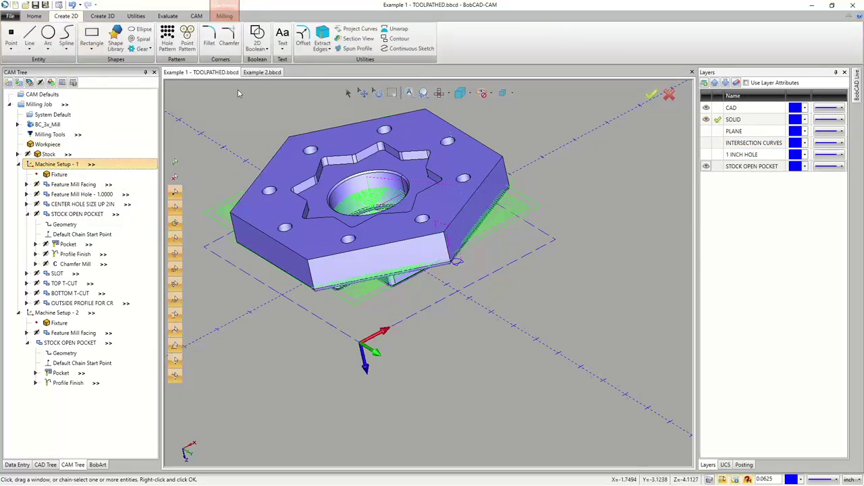
left_click(303, 37)
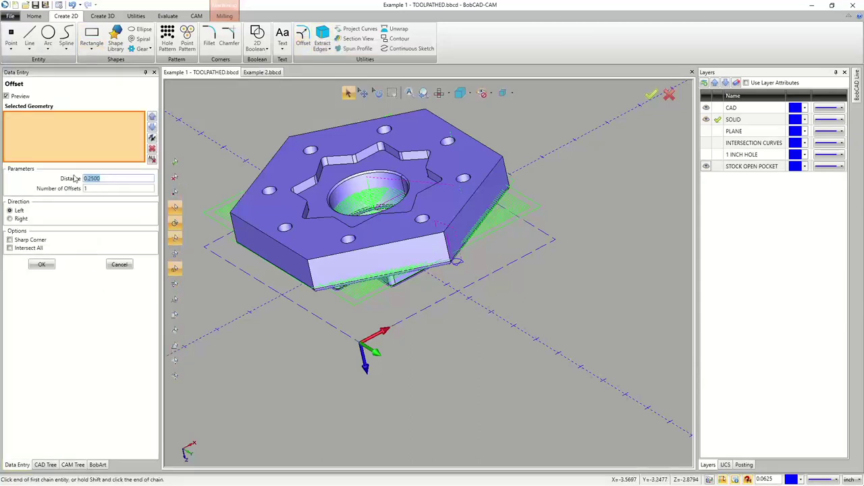
type("625/2")
key("Tab")
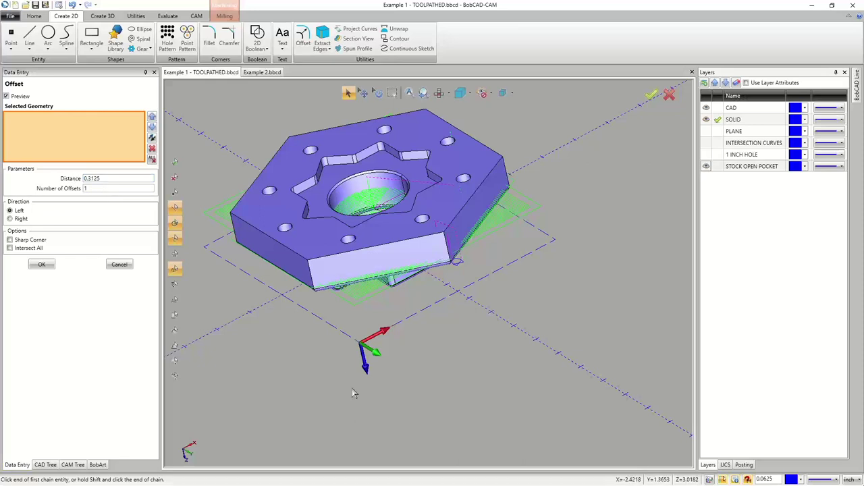
left_click(344, 340)
left_click(10, 240)
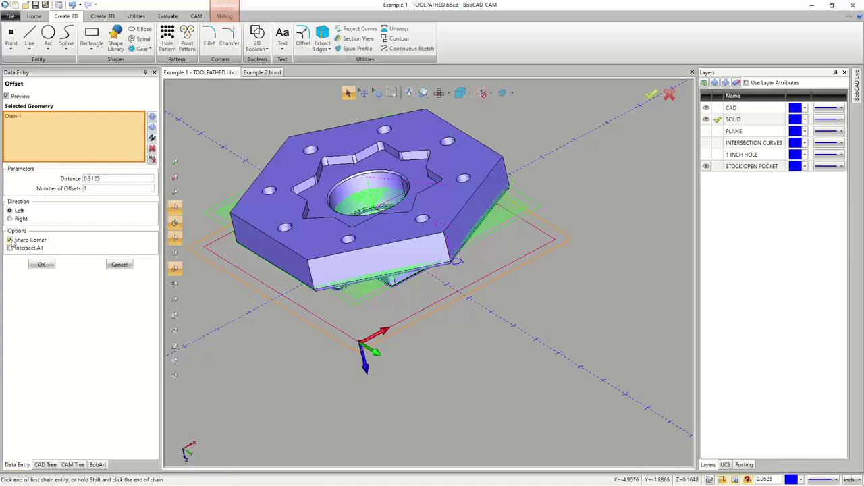
left_click(10, 240)
left_click(45, 265)
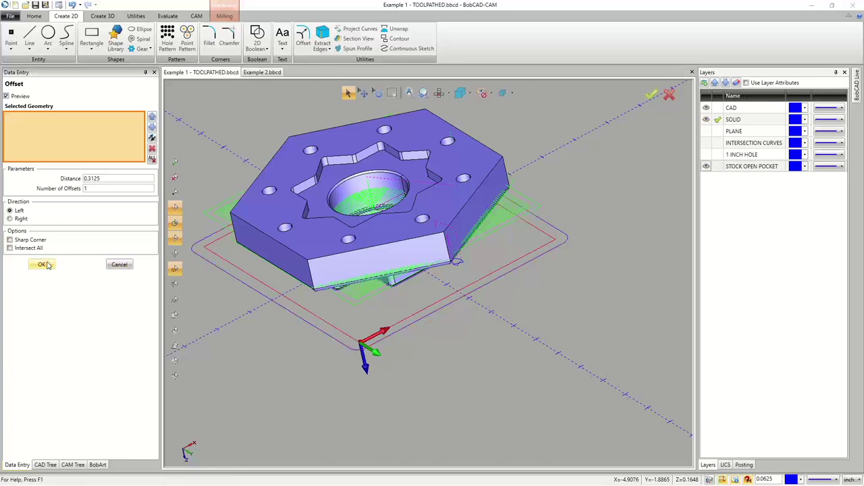
- Cancel the Offset command and change the outer rounded offset boundary's line style to dashed
left_click(120, 265)
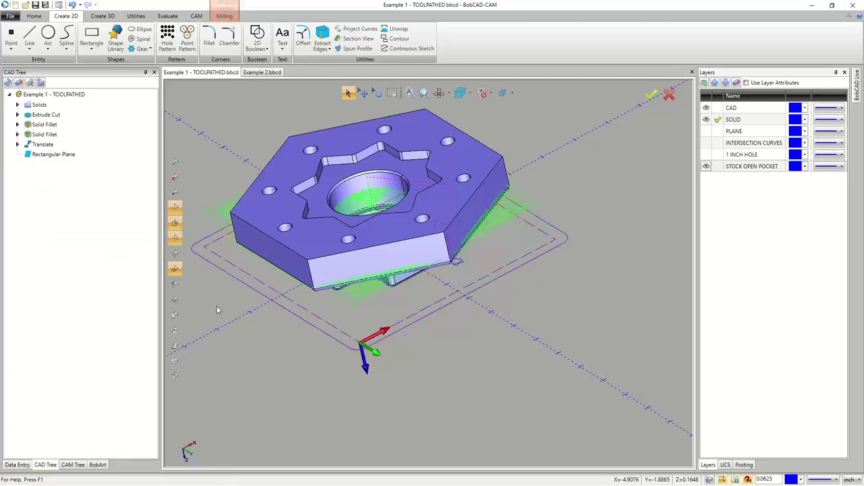
left_click(347, 92)
left_click(301, 311)
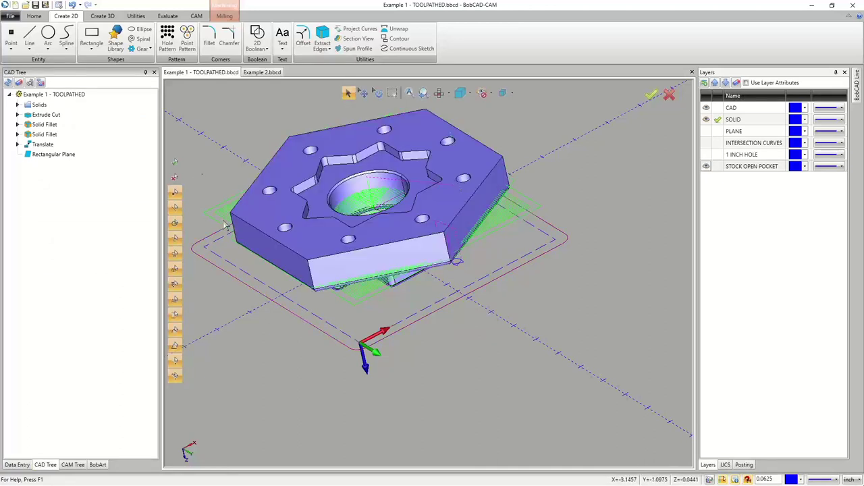
right_click(196, 168)
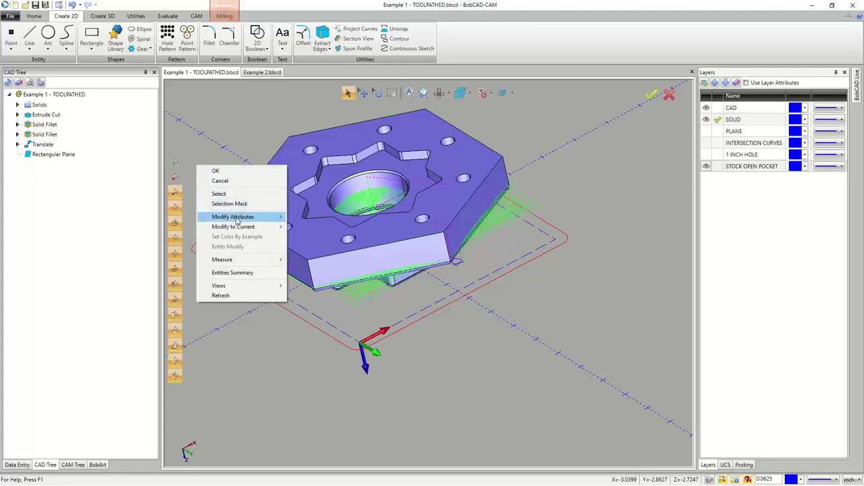
mouse_move(266, 218)
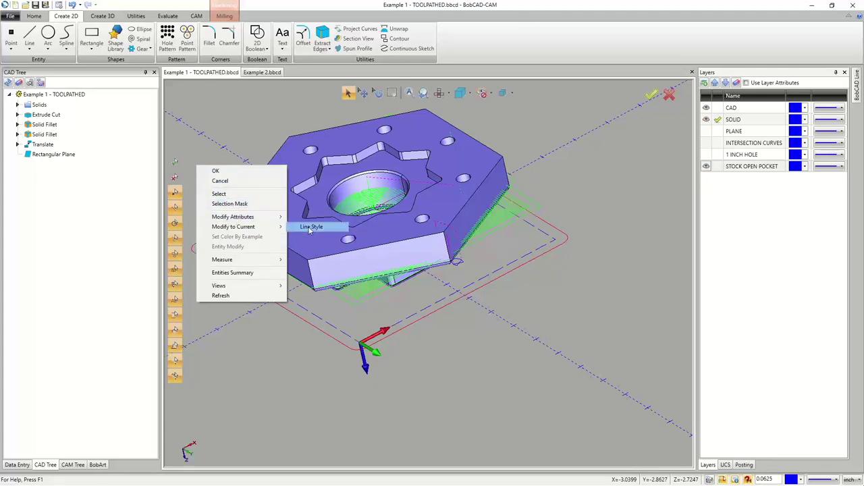
left_click(312, 226)
left_click(432, 225)
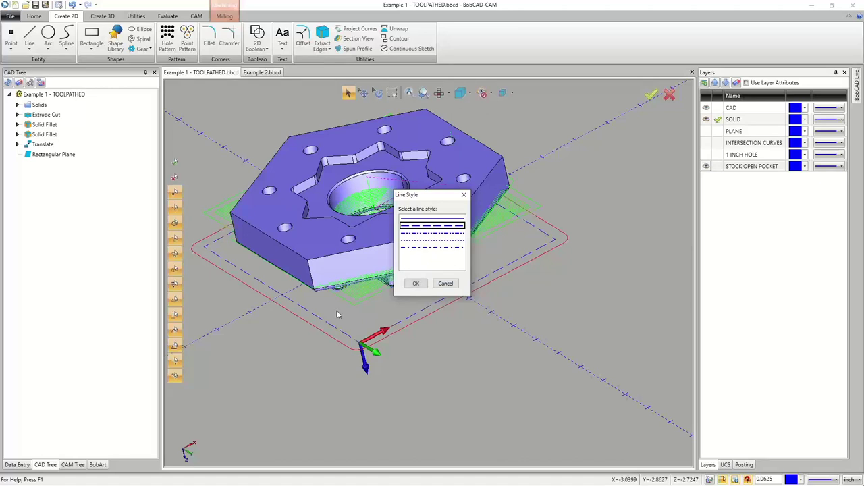
left_click(416, 283)
left_click(526, 274)
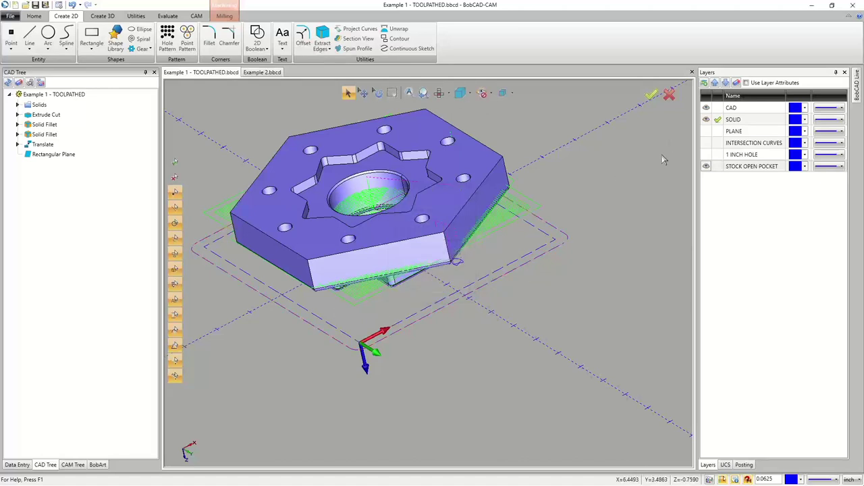
- Examine the dashed boundaries around the part by hiding and reshowing the STOCK OPEN POCKET layer and viewing them from several angles
left_click(708, 169)
mouse_move(451, 246)
middle_mouse_down()
mouse_move(441, 201)
mouse_move(442, 242)
middle_mouse_up()
left_click(707, 166)
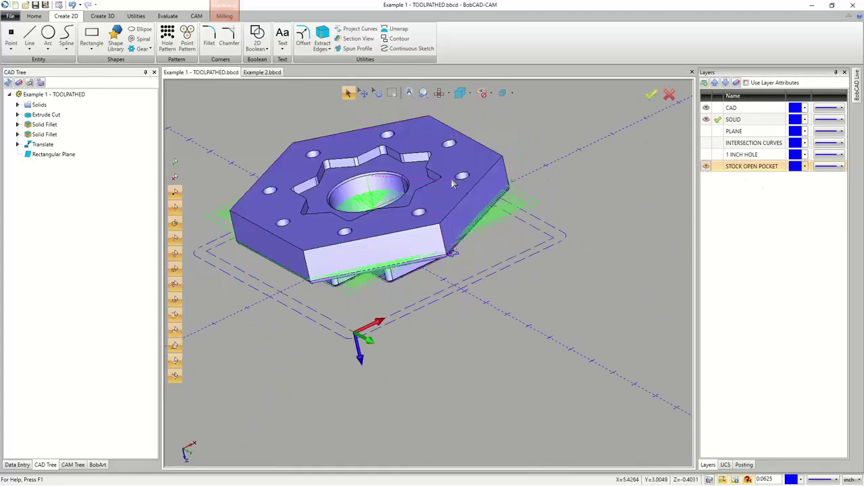
middle_click_drag(448, 199, 268, 221)
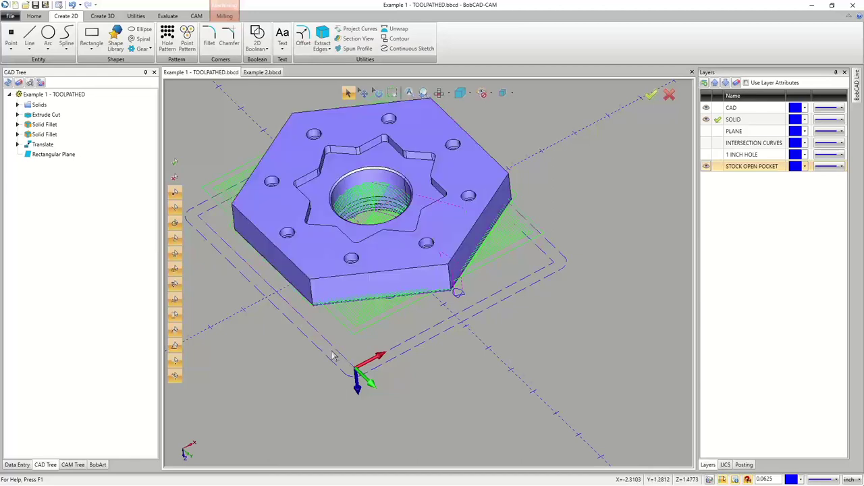
key("F5")
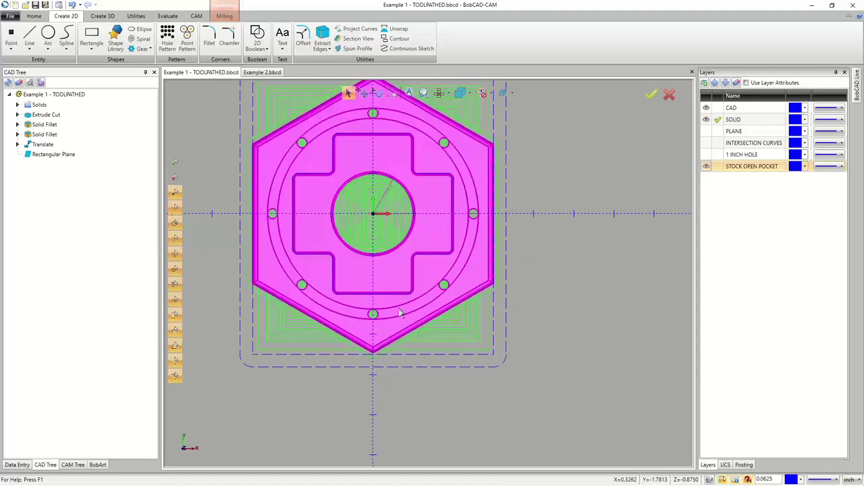
middle_click_drag(399, 312, 440, 304)
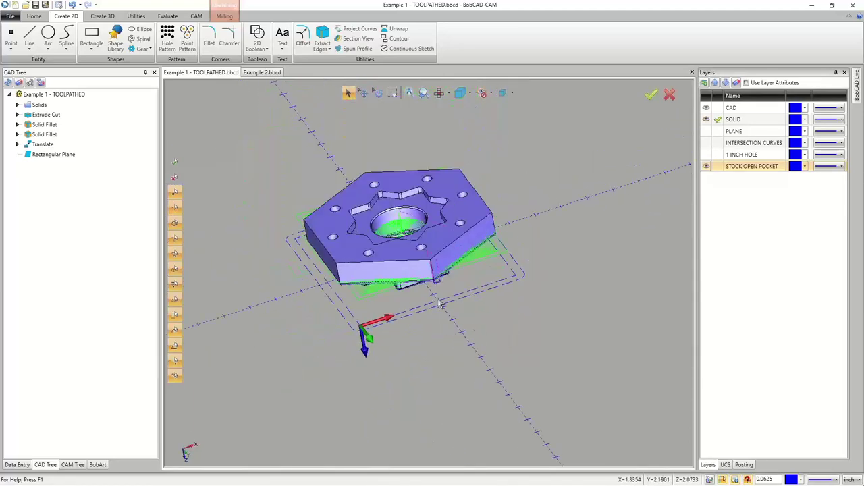
- Remove the existing geometry from the STOCK OPEN POCKET feature under Machine Setup - 2
left_click(72, 464)
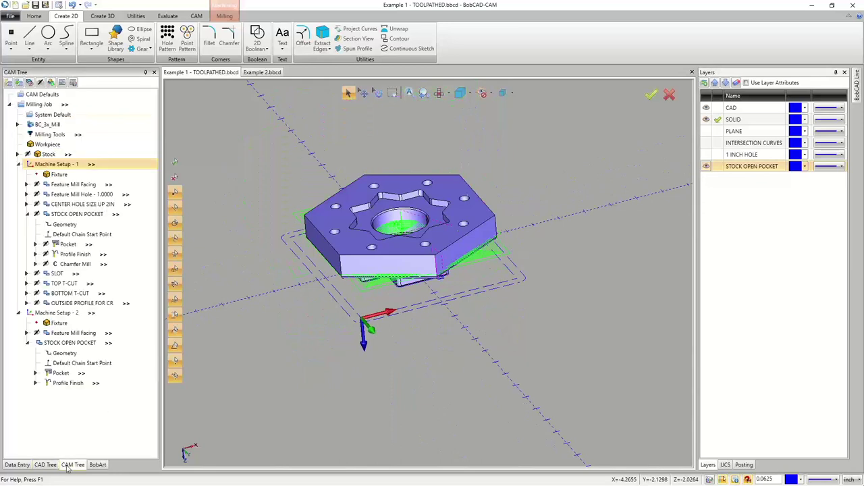
right_click(64, 353)
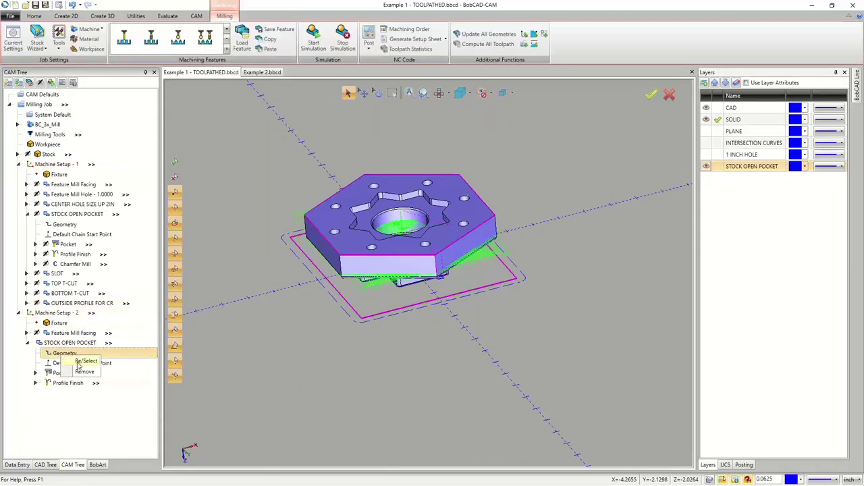
left_click(84, 372)
- Reselect the feature's geometry using the hexagon's top outer edges at constant Z and the outer rounded offset boundary, and check the first chain's start
right_click(68, 353)
left_click(85, 360)
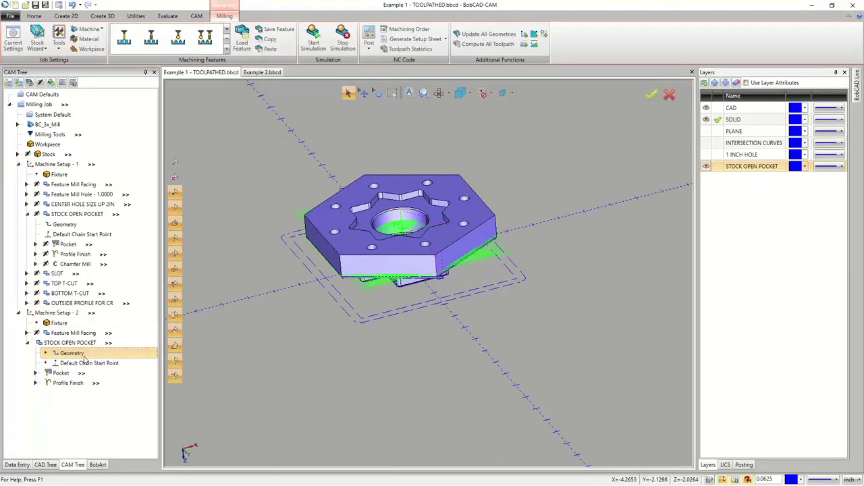
right_click(352, 257)
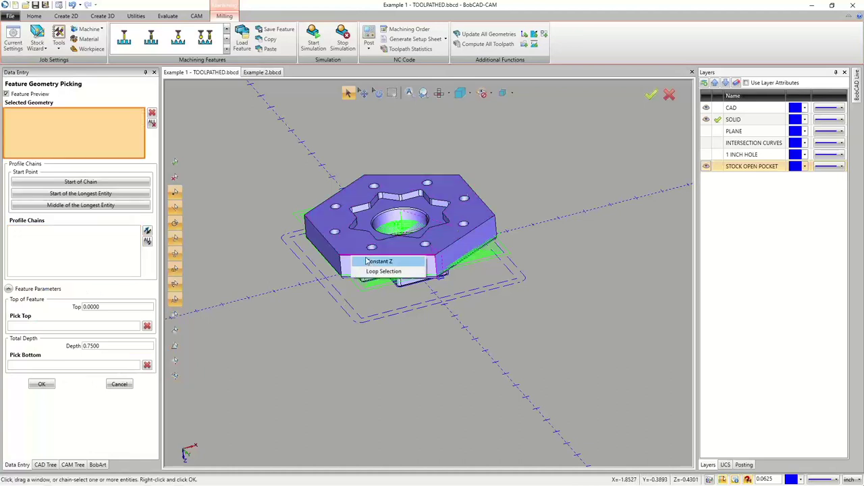
left_click(368, 262)
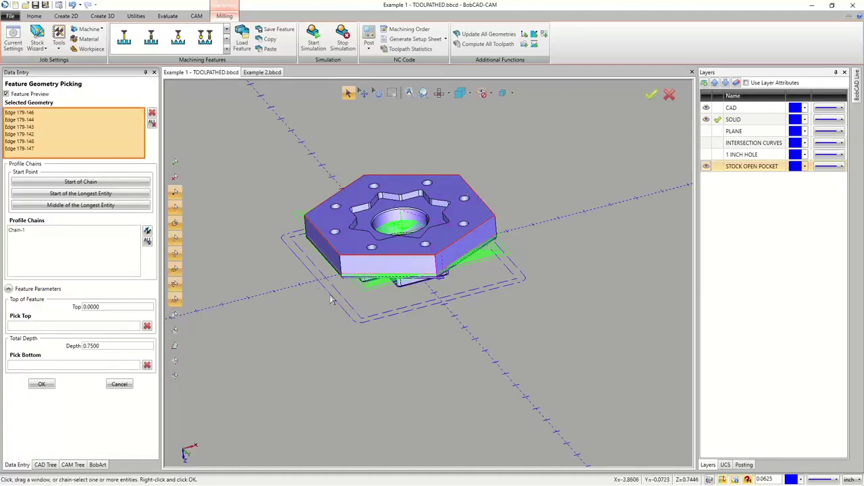
left_click(331, 301)
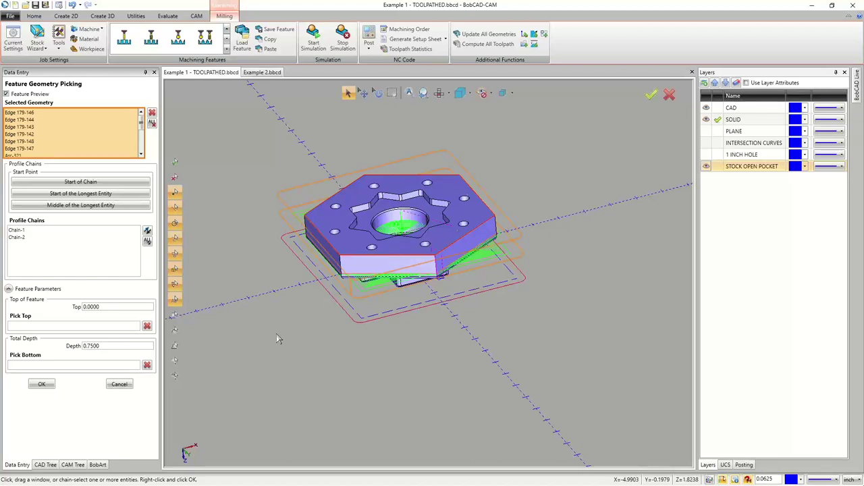
left_click(26, 231)
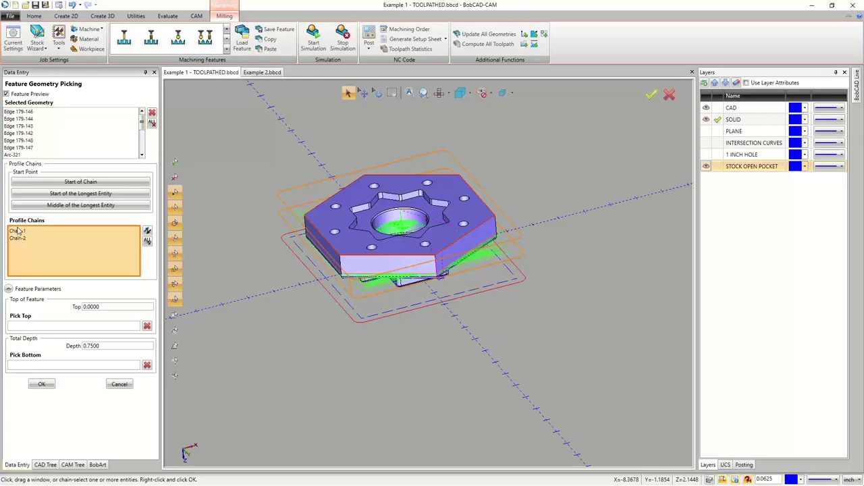
scroll(439, 261, "up", 3)
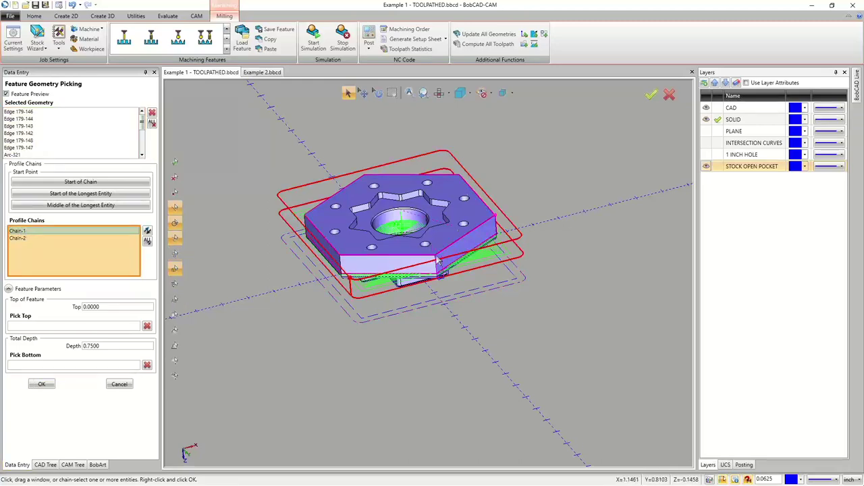
scroll(444, 287, "up", 2)
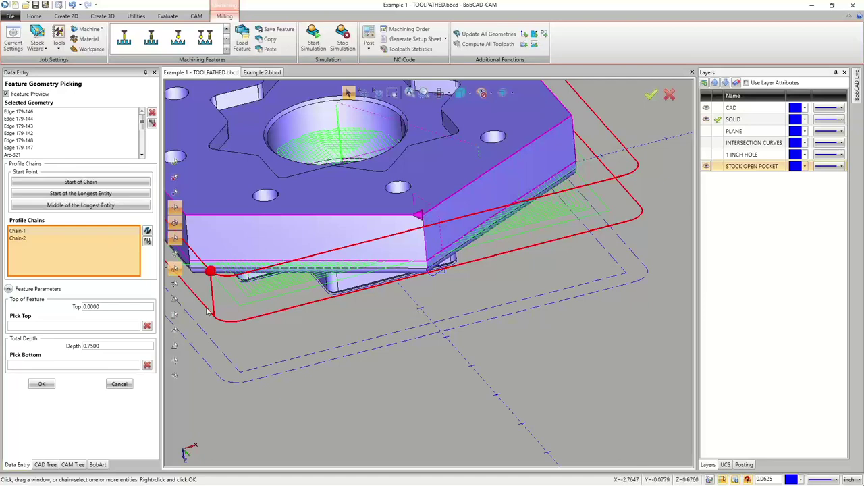
left_click(42, 384)
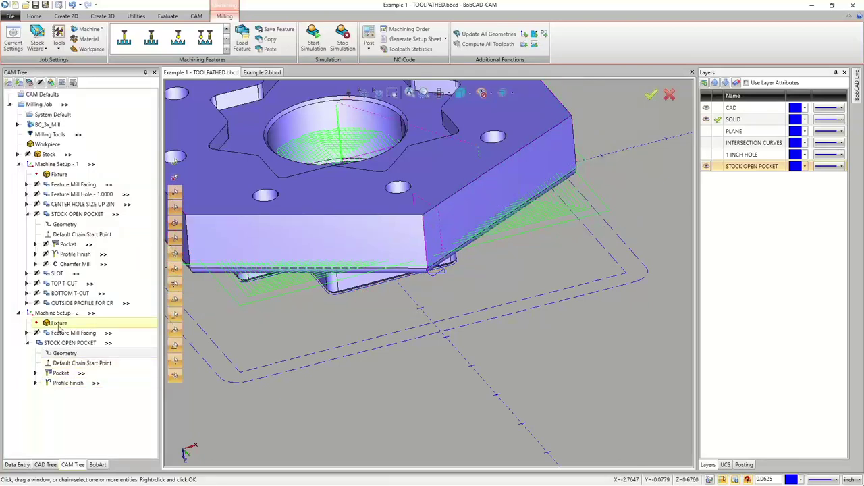
- Compute all toolpaths for the Machine Setup - 2 STOCK OPEN POCKET feature and inspect the finishing lead-in at the hexagon corner
right_click(68, 342)
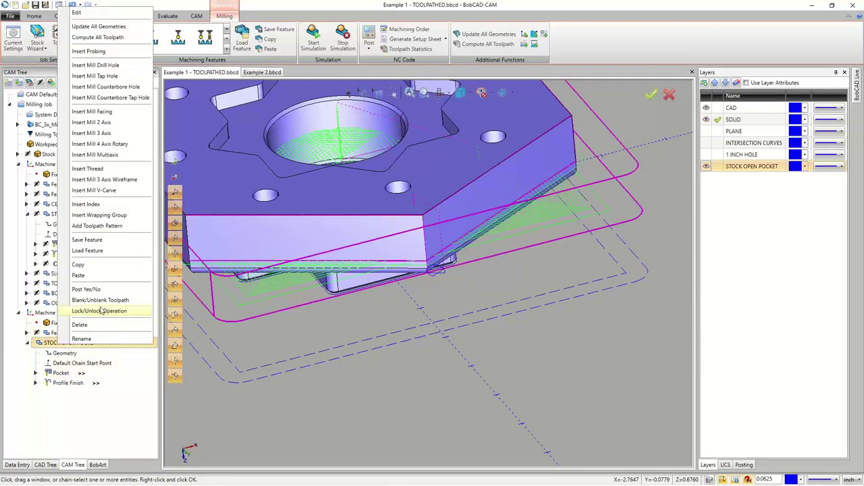
left_click(98, 37)
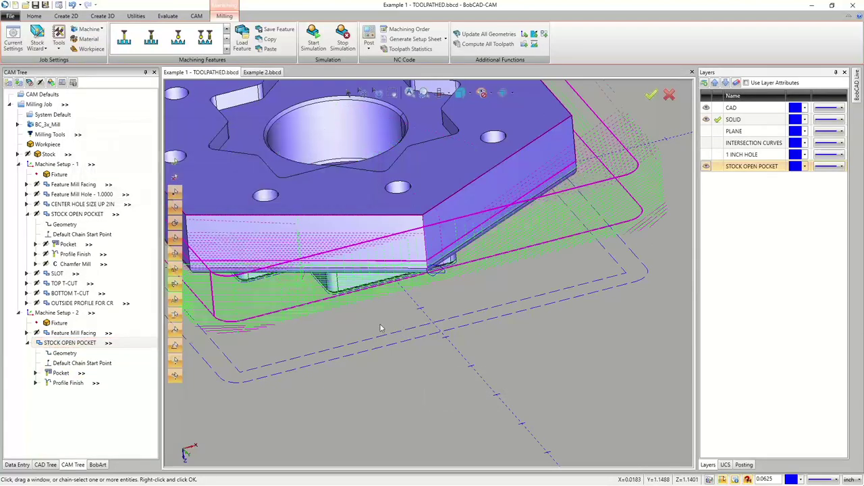
mouse_move(370, 278)
middle_mouse_down()
mouse_move(449, 270)
mouse_move(456, 290)
mouse_move(389, 300)
mouse_move(411, 287)
mouse_move(398, 257)
mouse_move(364, 263)
middle_mouse_up()
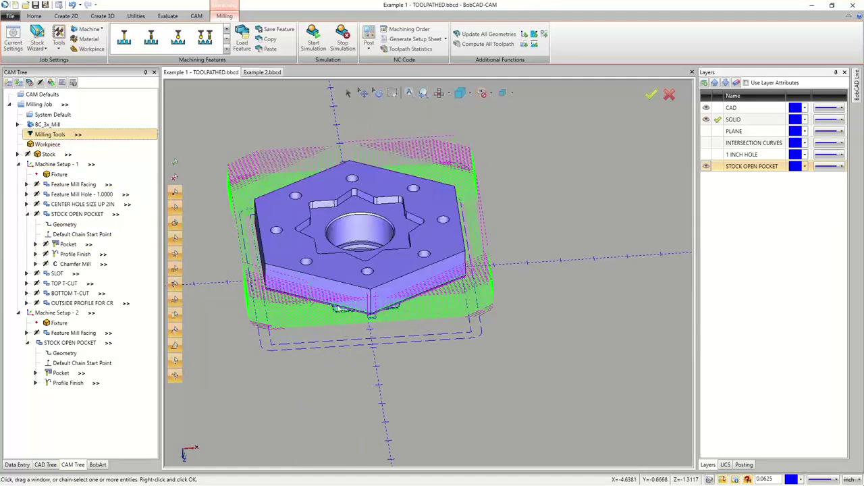
middle_click_drag(398, 297, 398, 236)
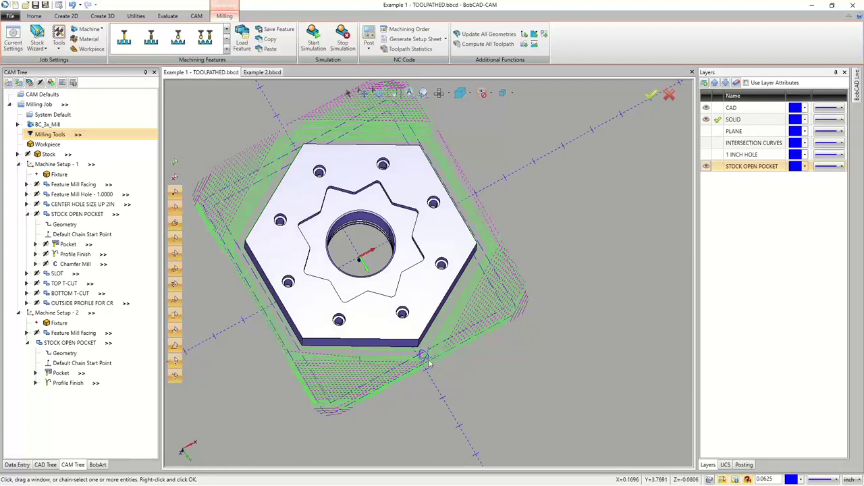
scroll(429, 364, "up", 5)
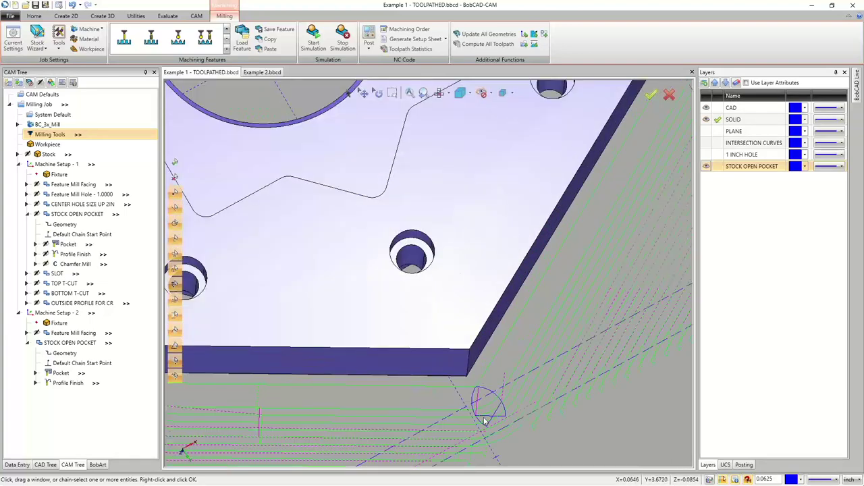
- Set the Profile Finish lead-in to Parallel with a length of 0.625, recompute the STOCK OPEN POCKET feature and inspect the leads
right_click(72, 343)
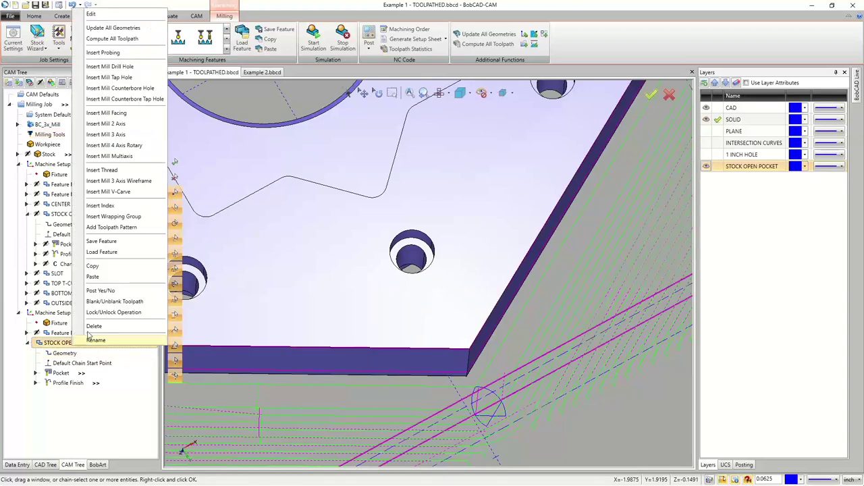
left_click(98, 13)
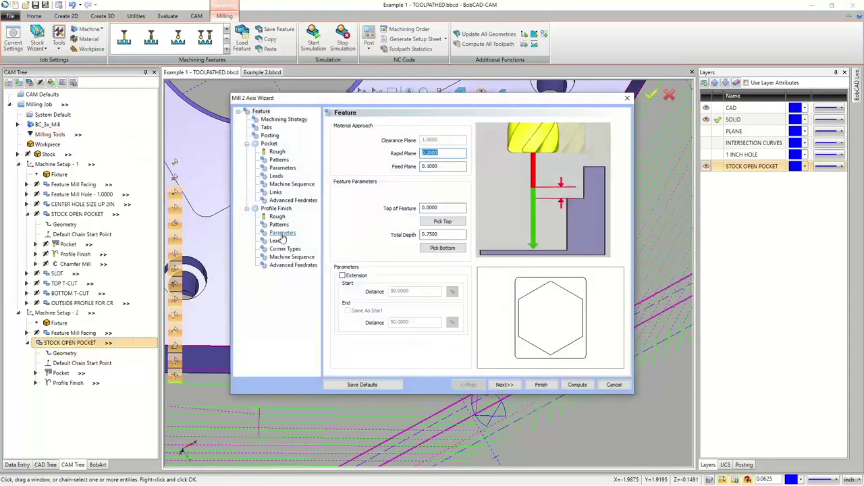
left_click(276, 240)
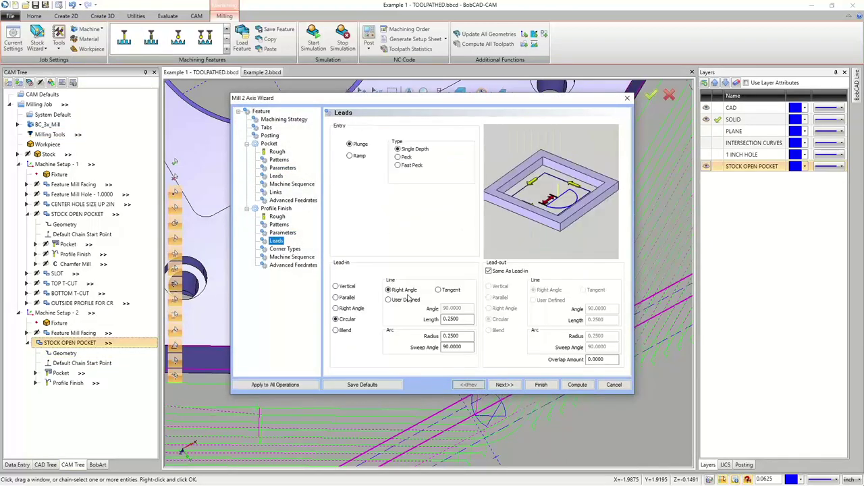
left_click(337, 297)
key("Tab")
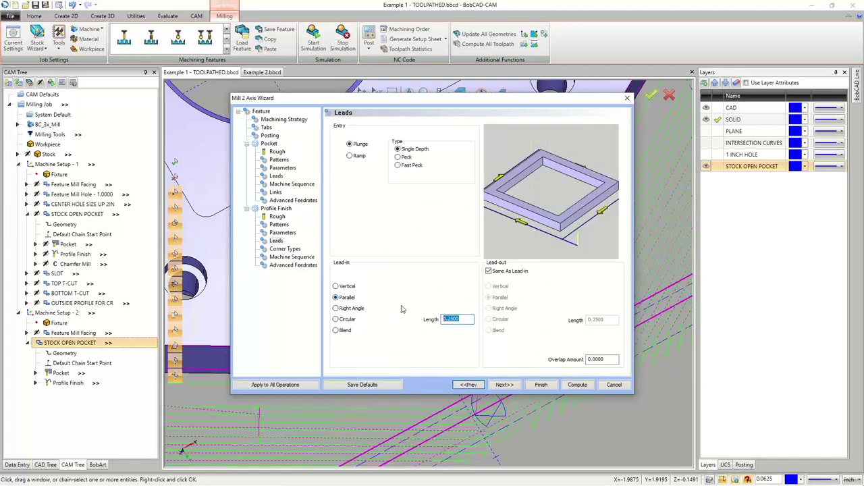
type("0.625")
left_click(578, 386)
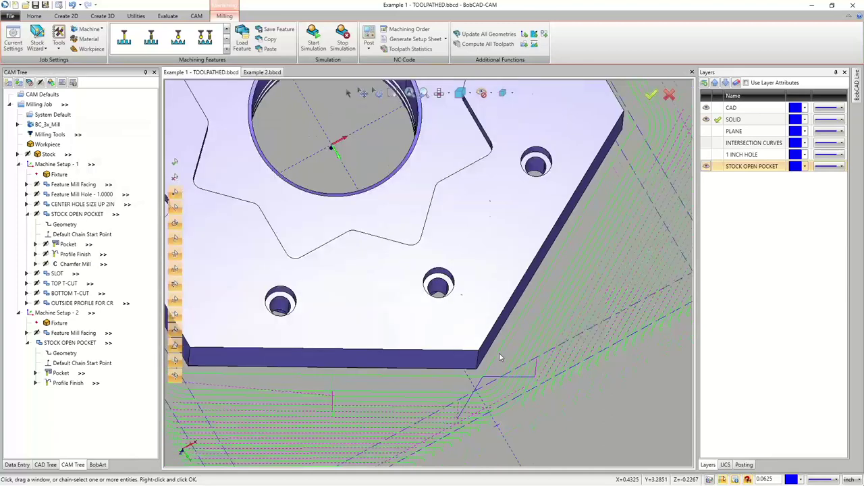
scroll(499, 356, "down", 3)
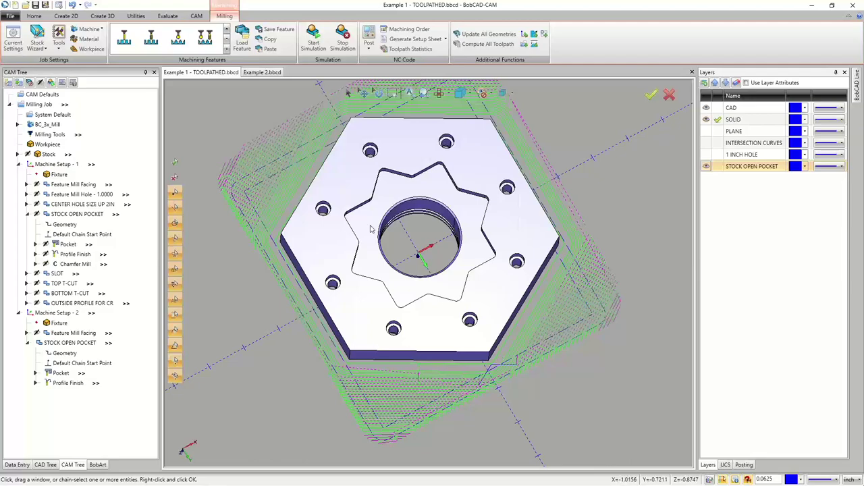
right_click(420, 245)
left_click(441, 260)
middle_click_drag(437, 265, 522, 335)
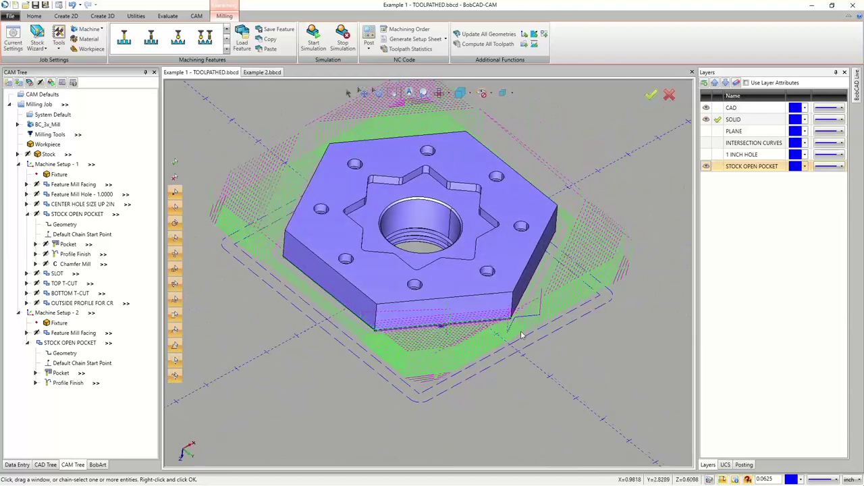
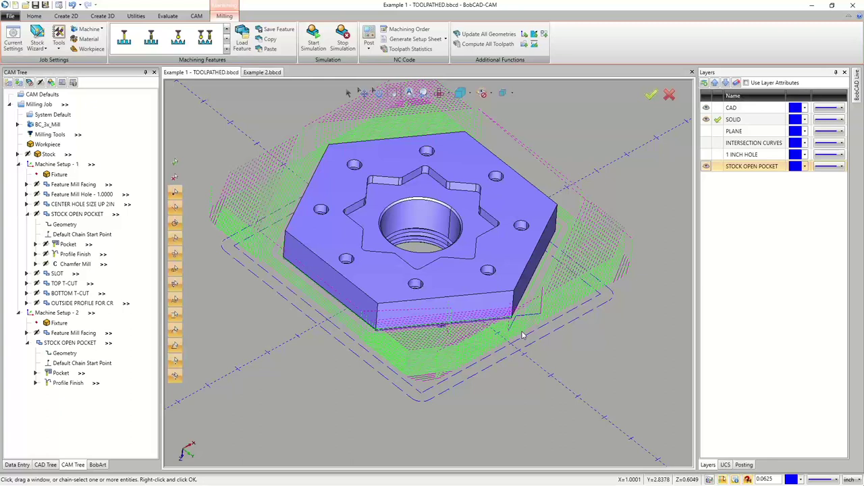
- Copy the Profile Finish operation and paste it twice into the Machine Setup - 2 STOCK OPEN POCKET feature
left_click(64, 384)
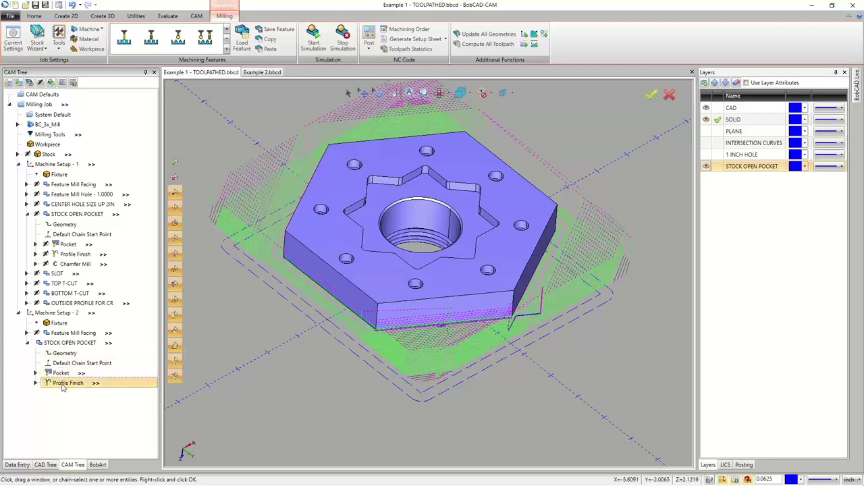
right_click(63, 384)
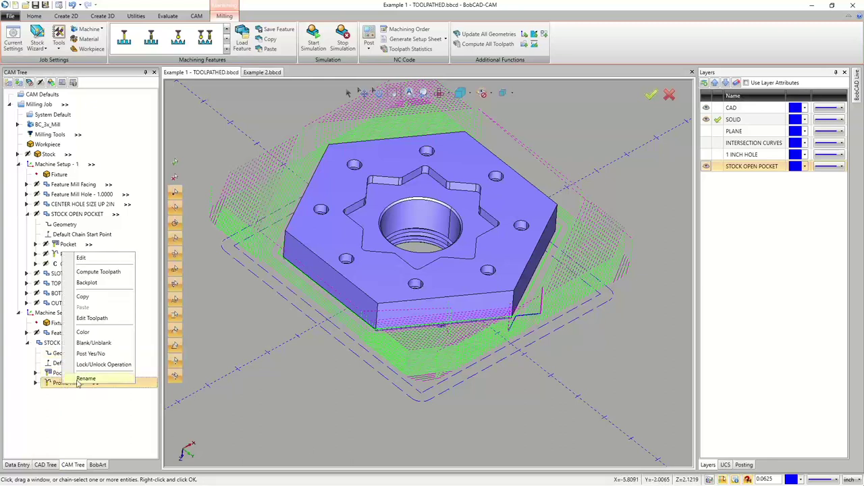
left_click(81, 290)
left_click(57, 344)
right_click(54, 344)
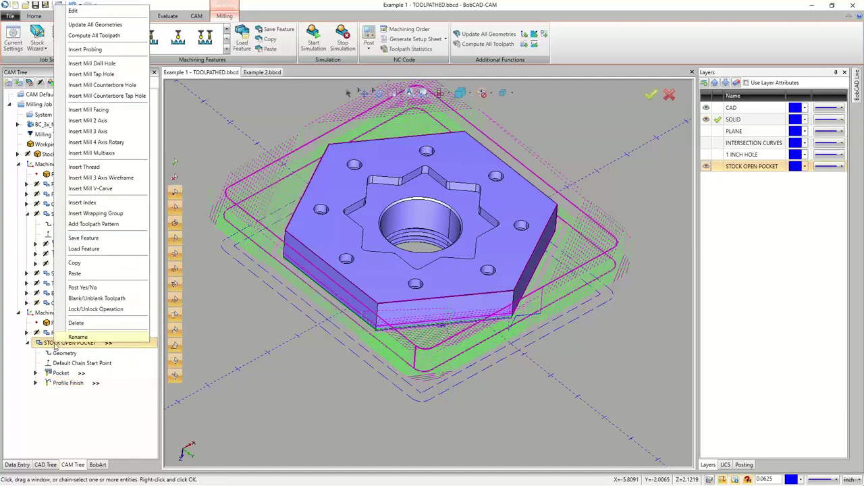
left_click(62, 384)
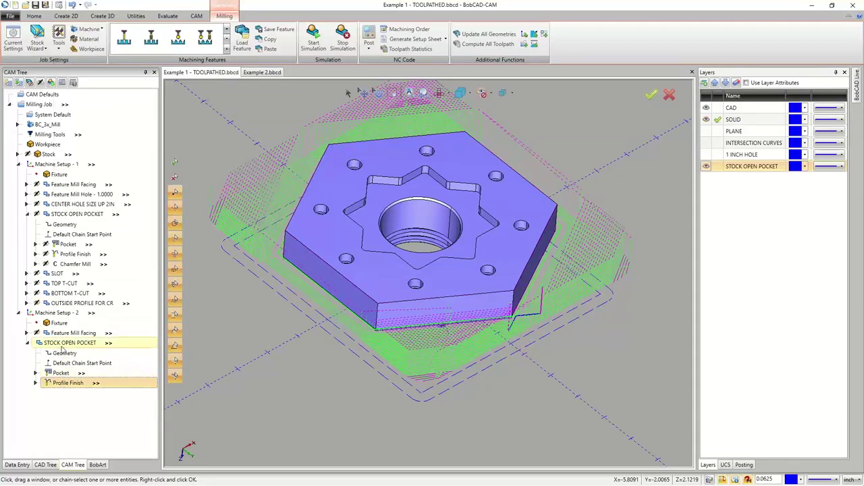
right_click(56, 344)
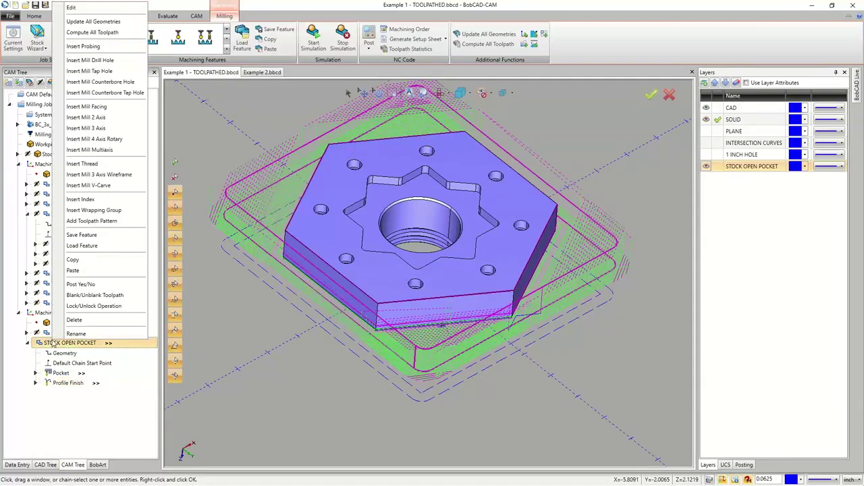
left_click(74, 271)
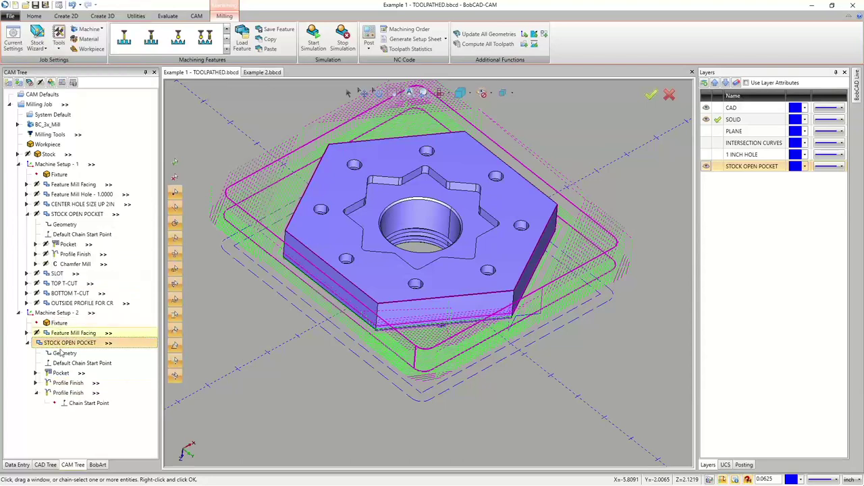
right_click(55, 343)
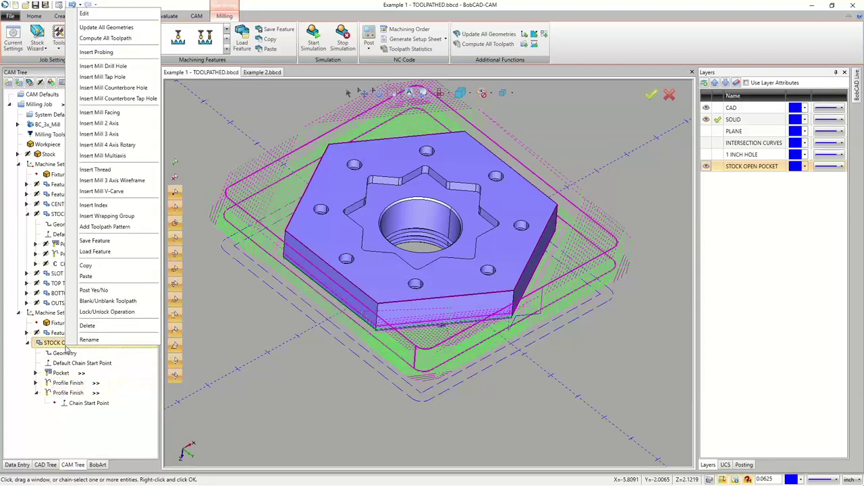
left_click(86, 277)
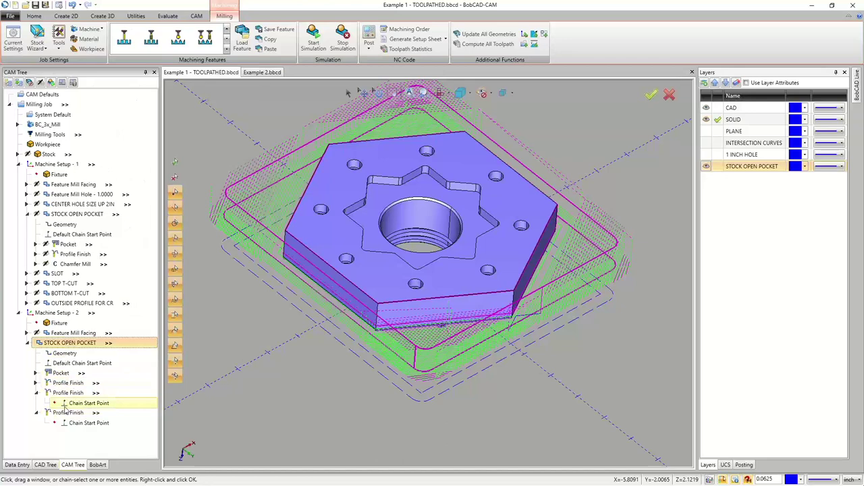
left_click(36, 393)
left_click(36, 403)
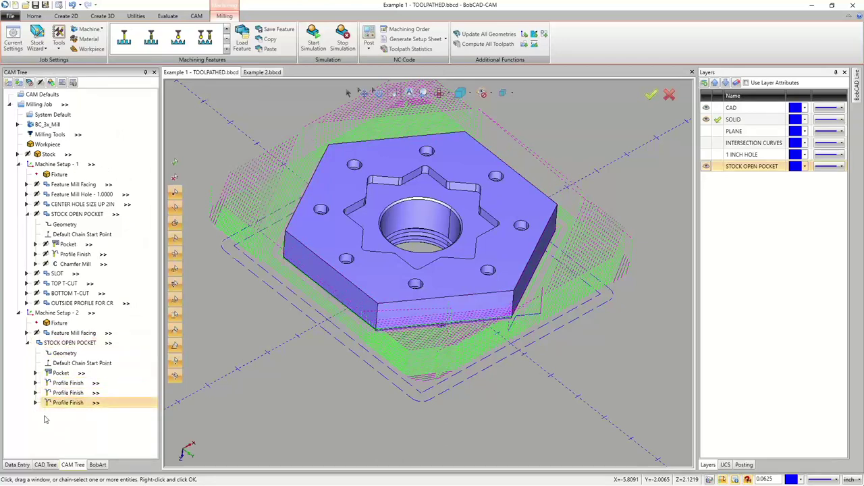
- Edit the Machine Setup - 2 STOCK OPEN POCKET feature and remove Profile Finish 1 and Profile Finish 2 from its current operations
right_click(79, 343)
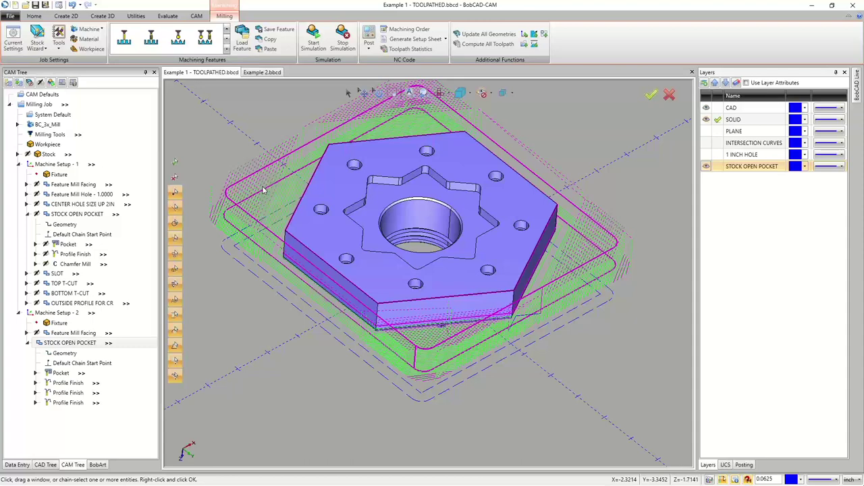
left_click(27, 343)
middle_click_drag(351, 317, 368, 288)
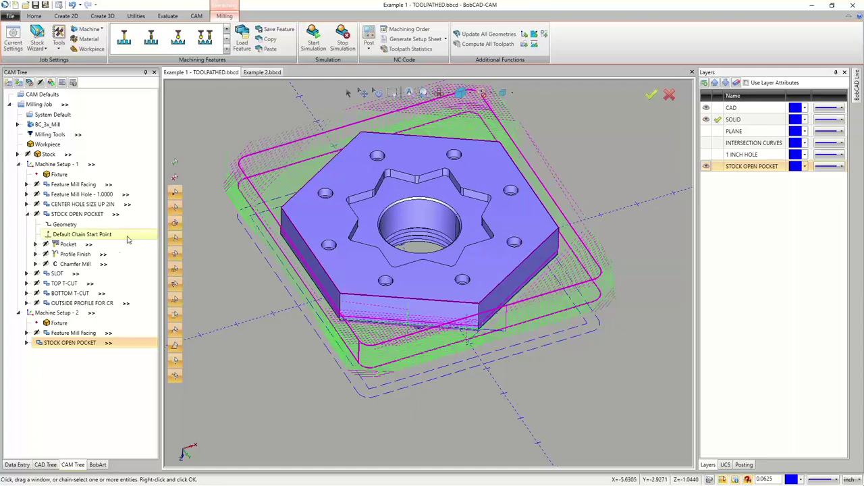
right_click(64, 343)
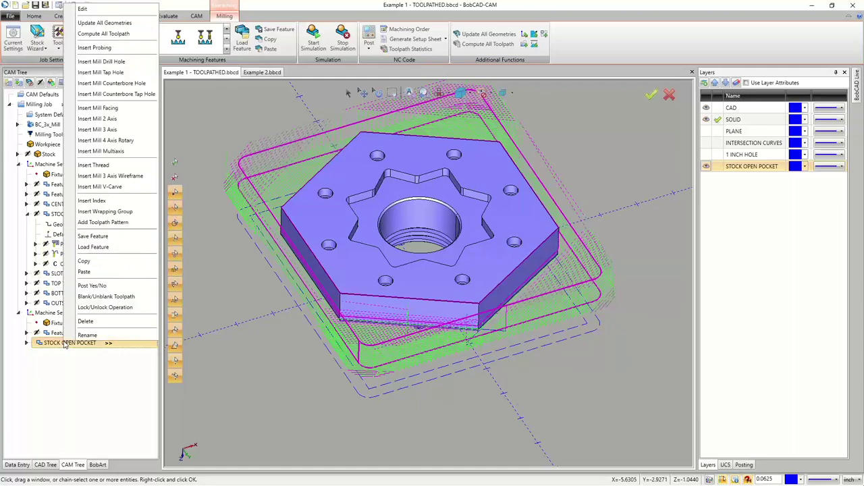
left_click(85, 8)
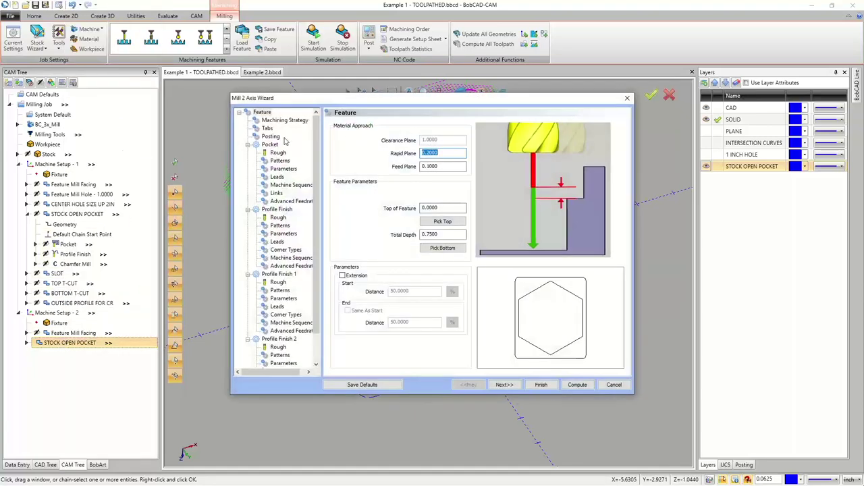
left_click(277, 218)
left_click(281, 121)
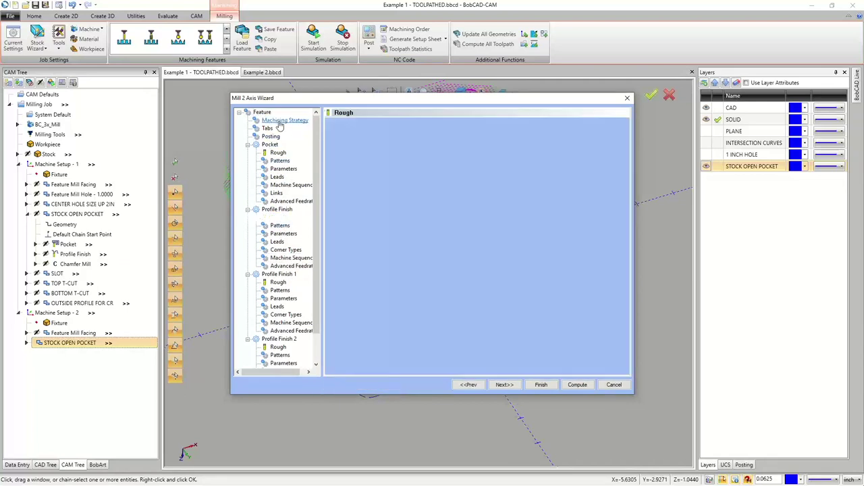
left_click(360, 290)
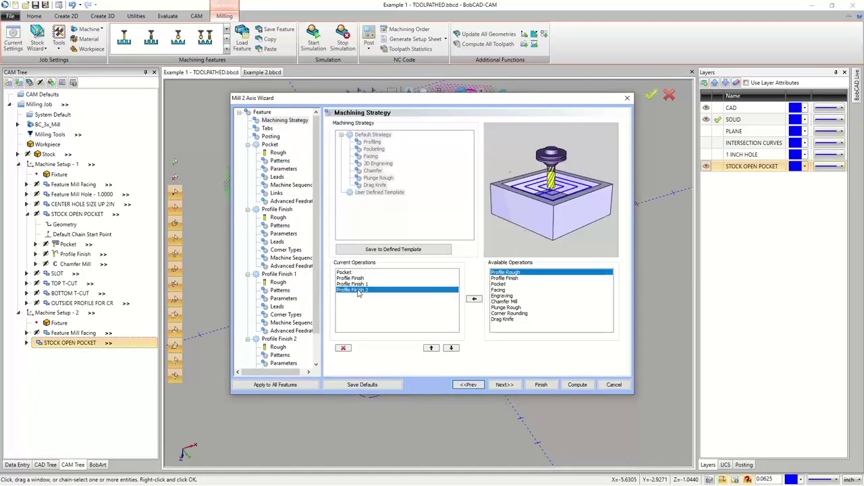
left_click(342, 349)
left_click(342, 348)
- Assign the 1/4 FLAT ENDMILL - LONG from the tool crib to the Profile Finish operation and compute the feature
left_click(278, 218)
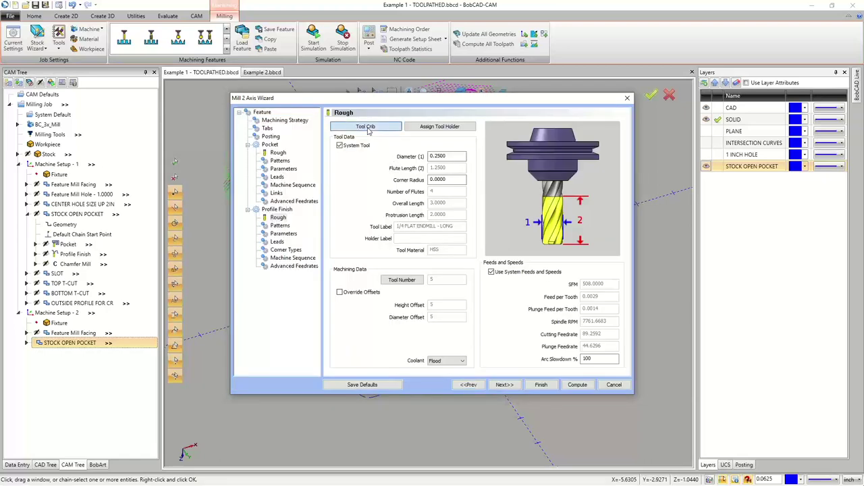
left_click(368, 129)
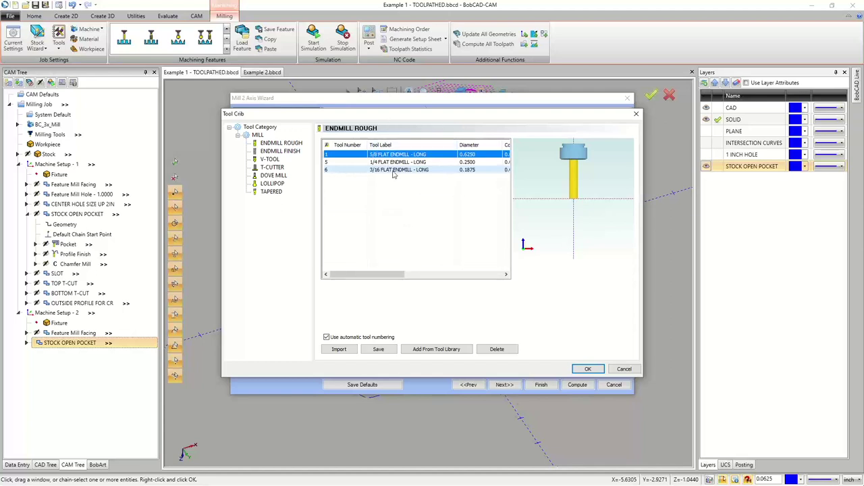
left_click(591, 369)
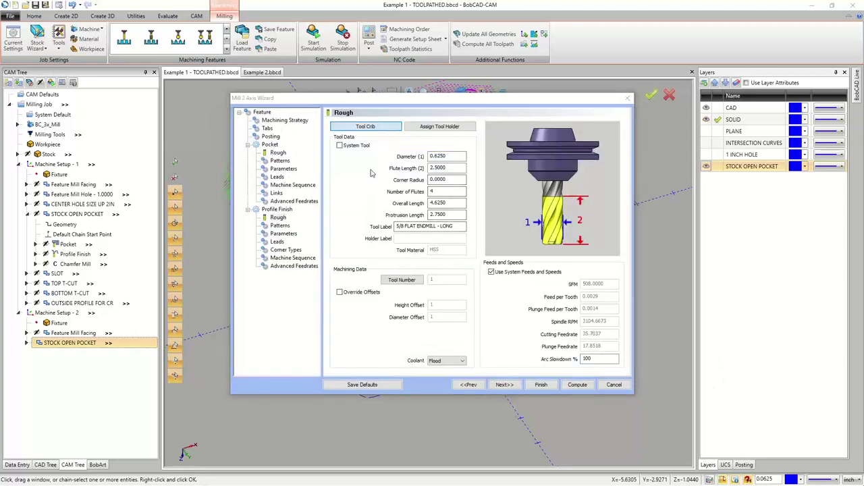
left_click(365, 126)
left_click(366, 162)
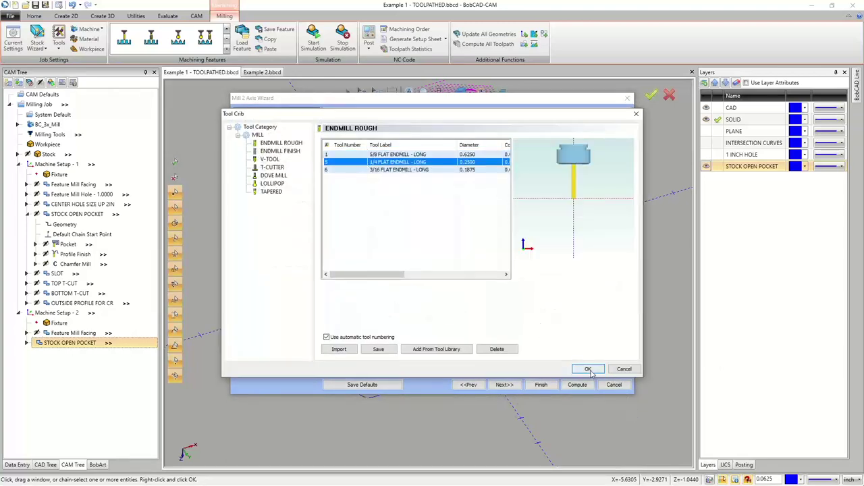
left_click(587, 369)
left_click(584, 386)
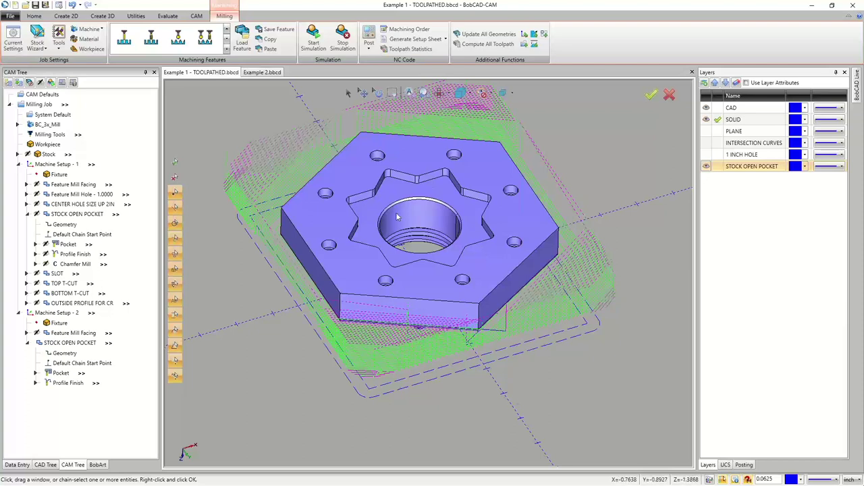
- Copy the STOCK OPEN POCKET feature and paste it into Machine Setup - 2, loading the Top of Feature and Depth values
left_click(68, 344)
right_click(68, 344)
left_click(104, 265)
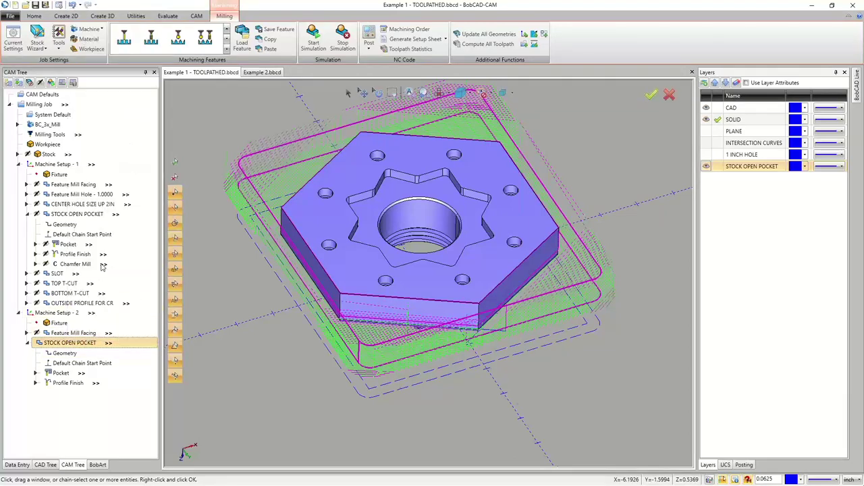
left_click(61, 315)
right_click(61, 314)
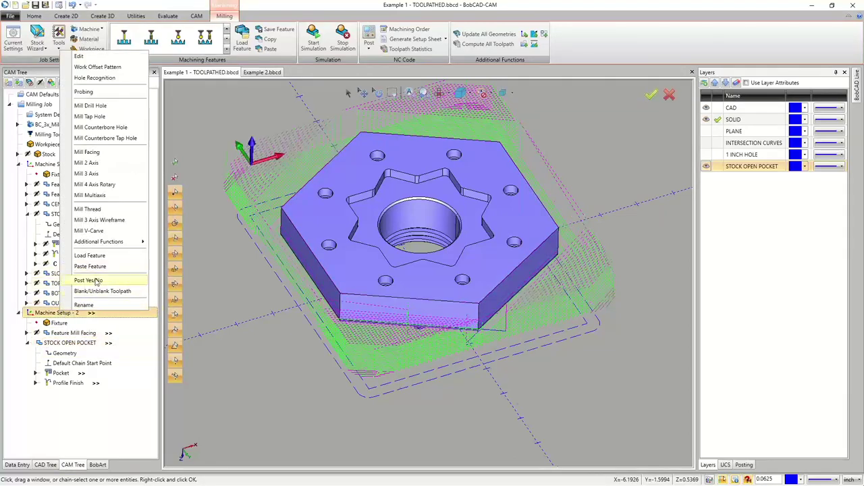
left_click(90, 266)
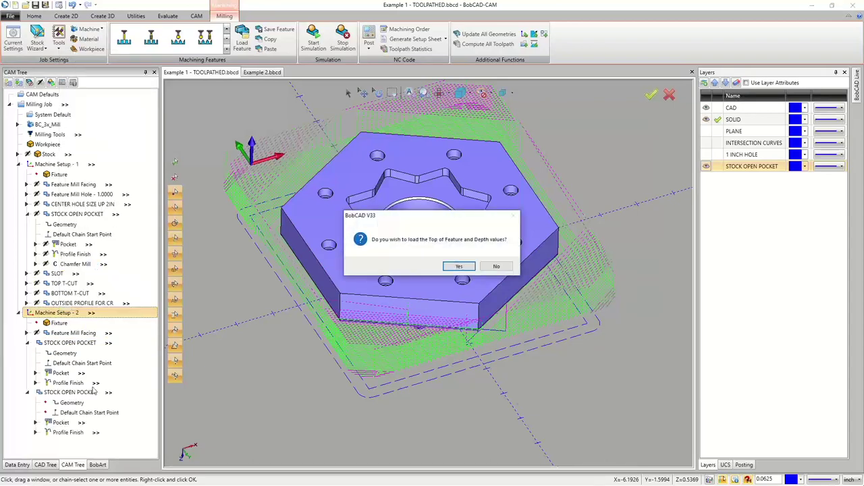
left_click(459, 266)
- Rename the pasted feature in Machine Setup - 2 as STAR POCKET
left_click(71, 392)
right_click(81, 393)
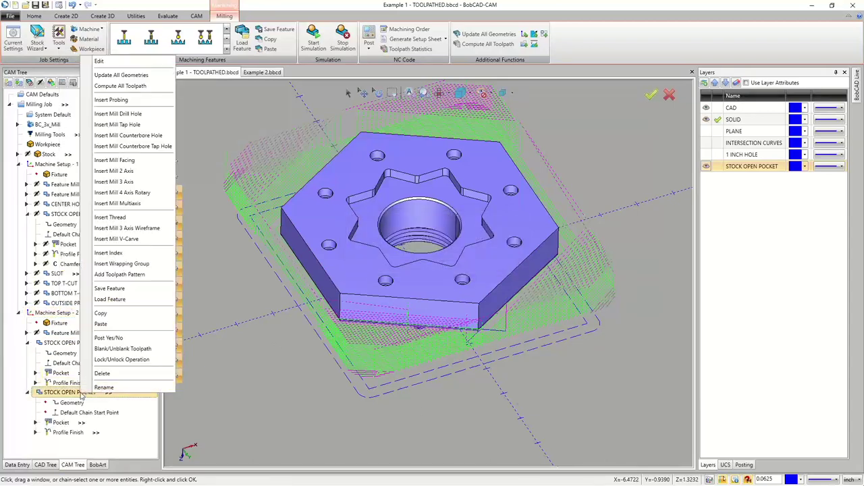
left_click(118, 387)
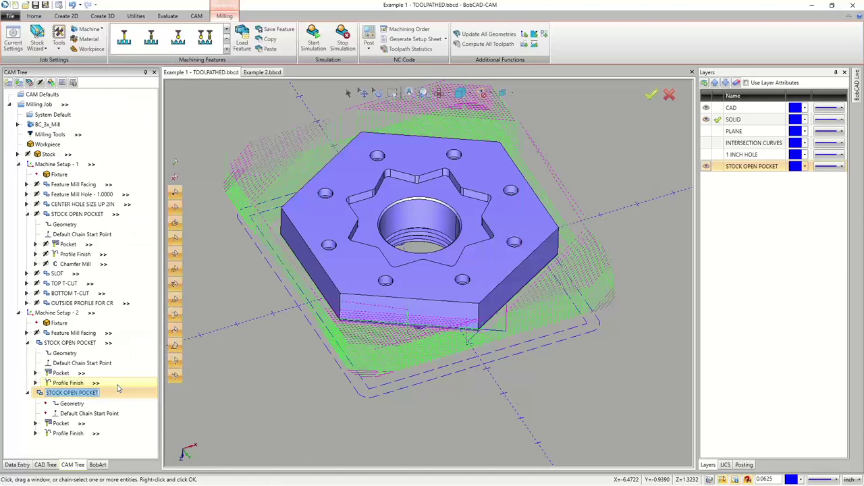
type("S")
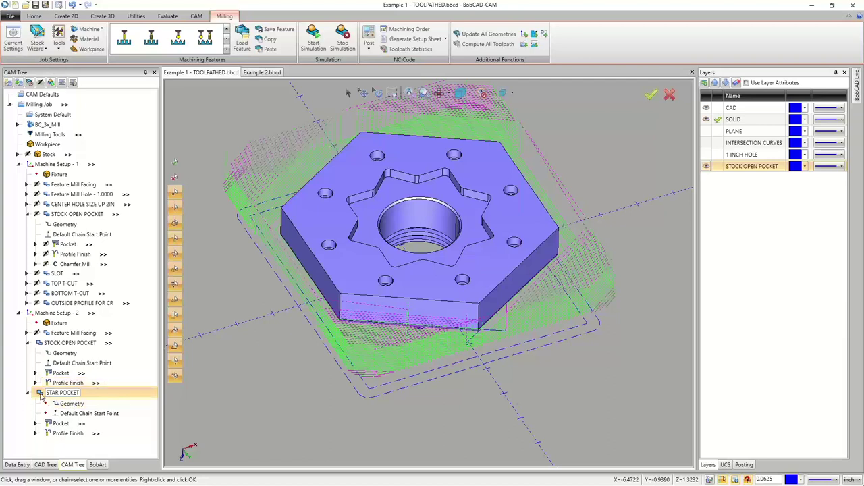
key("Return")
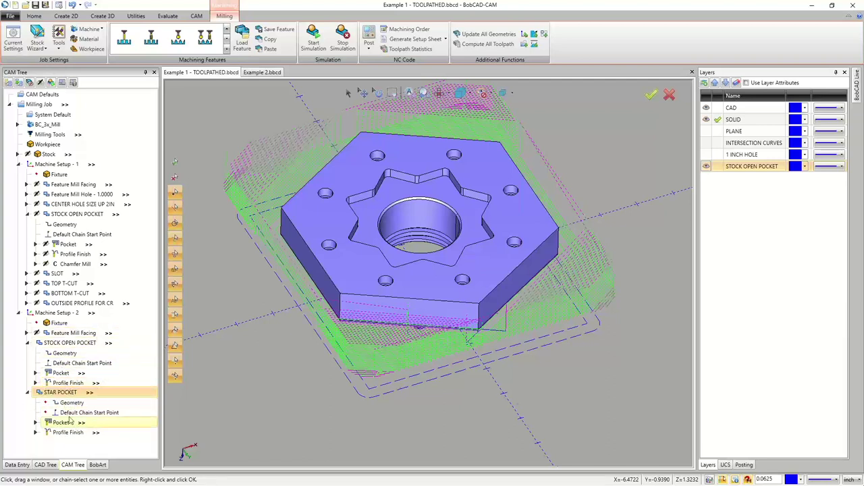
- Assign the 5/8 FLAT ENDMILL - LONG to the Profile Finish of the Machine Setup - 2 STOCK OPEN POCKET feature and compute it
left_click(68, 342)
right_click(79, 343)
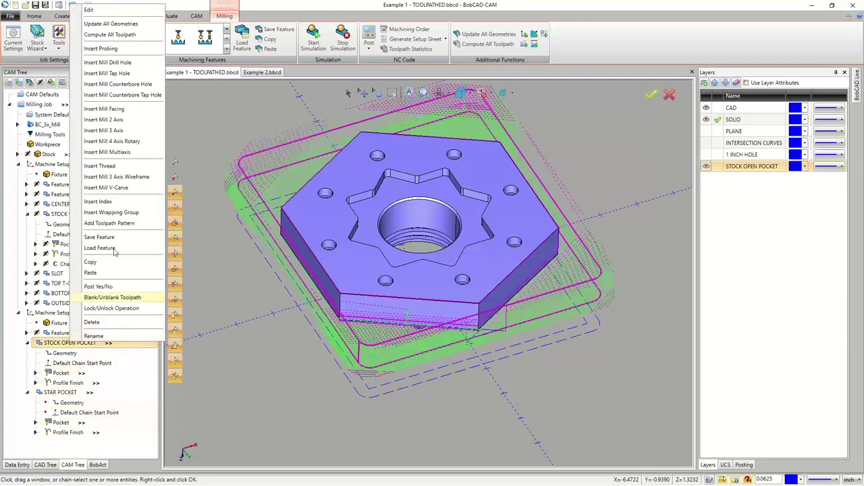
left_click(91, 10)
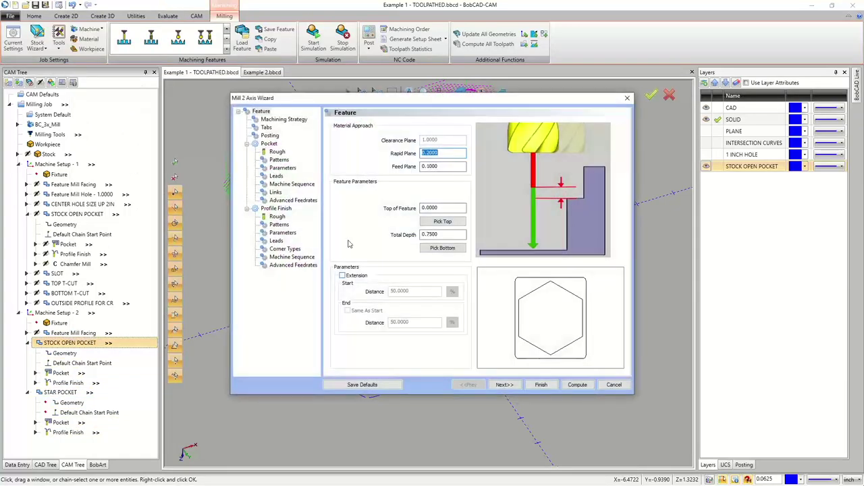
left_click(277, 216)
left_click(388, 128)
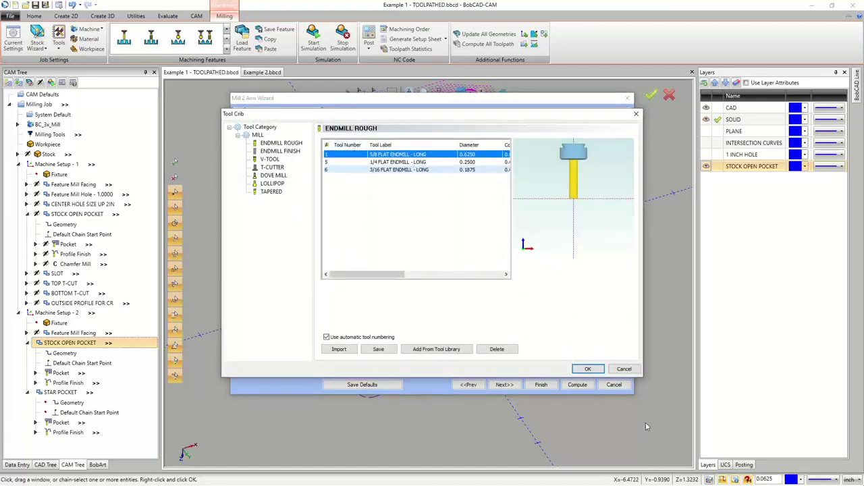
left_click(588, 369)
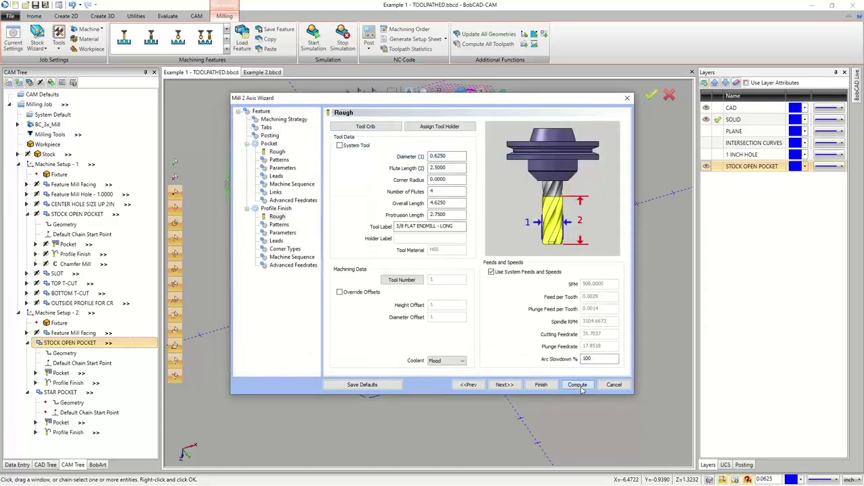
left_click(579, 386)
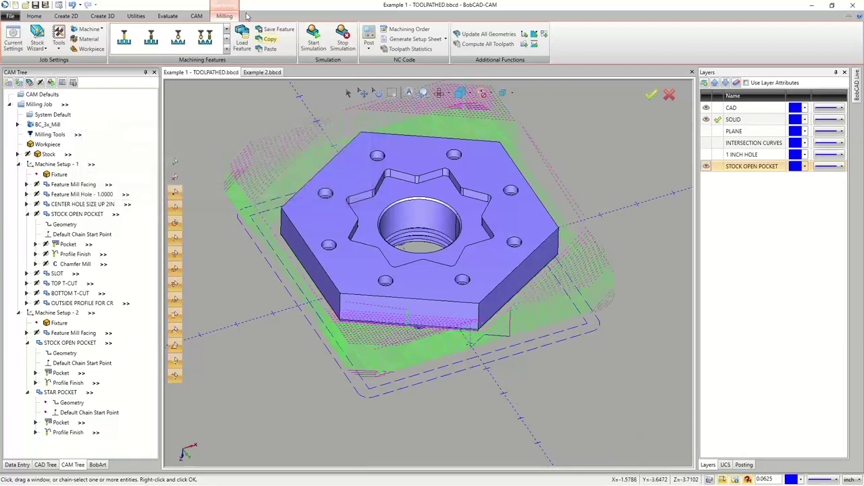
- Measure the corner arc at one tip of the star-shaped pocket with Measure One
left_click(169, 16)
left_click(197, 37)
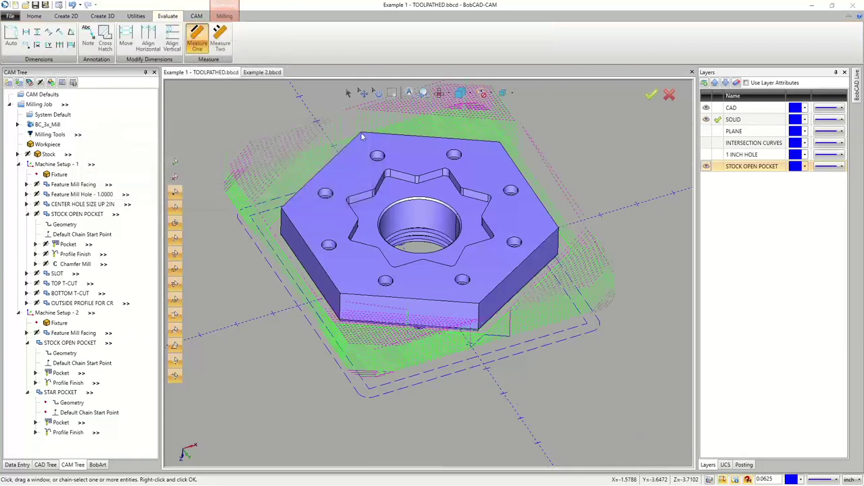
scroll(447, 175, "up", 3)
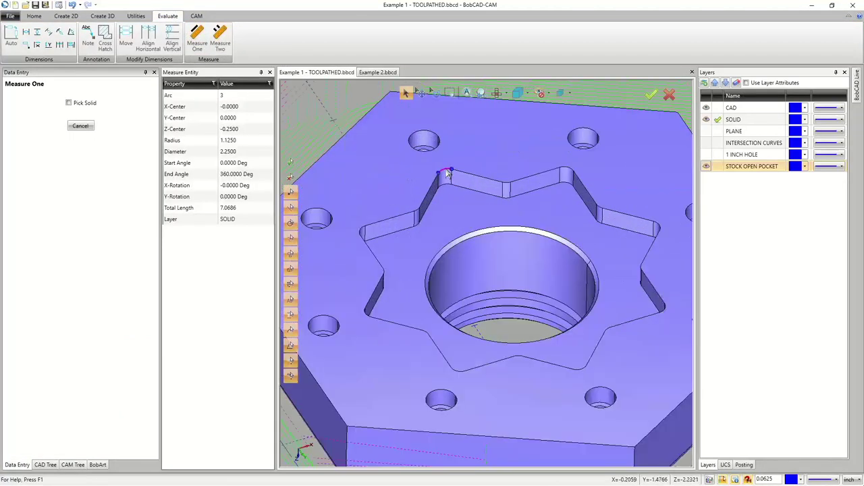
left_click(447, 174)
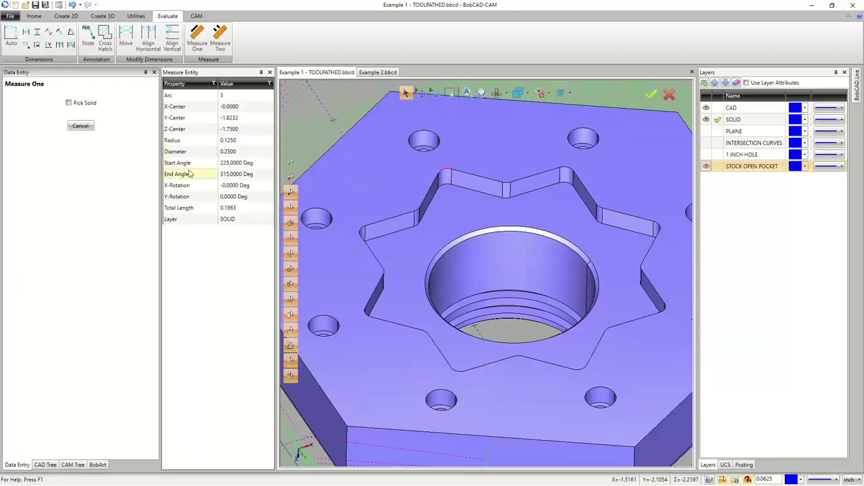
- Close the arc measurement results, end Measure One and return to the CAM tree
left_click(270, 72)
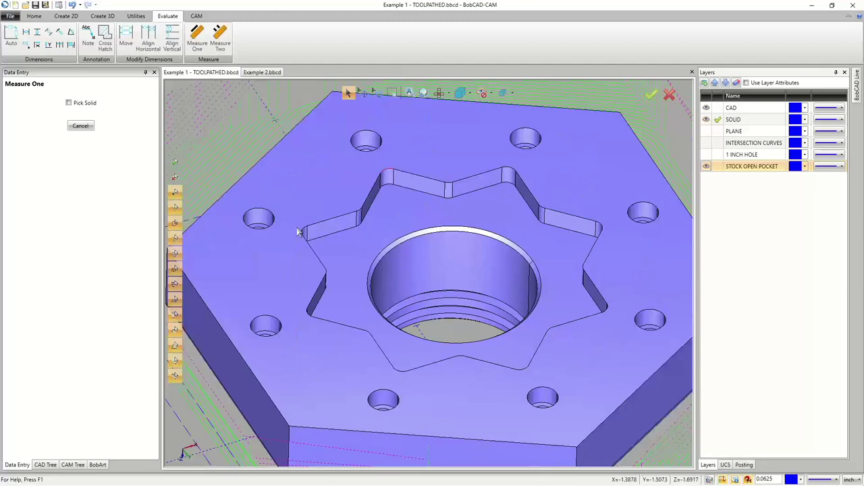
scroll(372, 247, "down", 5)
scroll(297, 349, "up", 2)
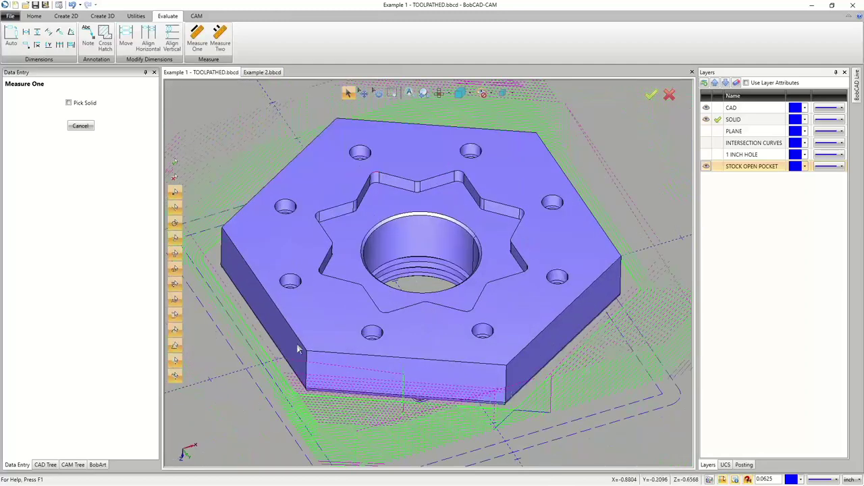
left_click(73, 465)
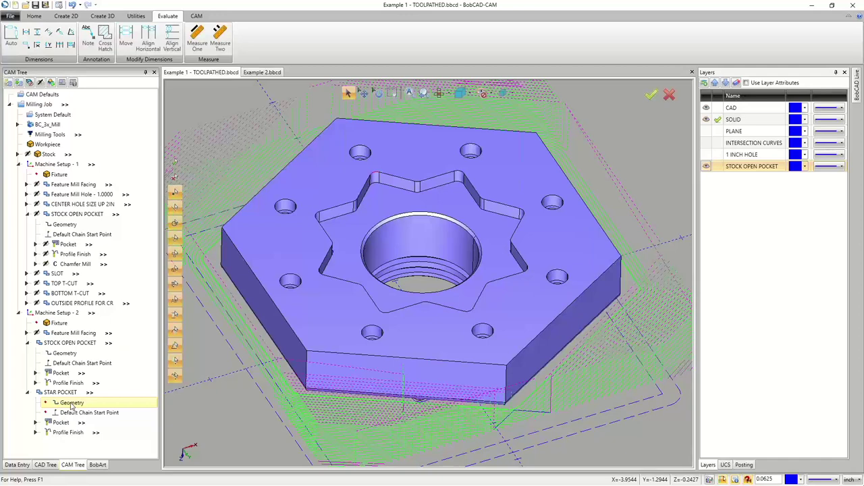
right_click(221, 177)
left_click(238, 195)
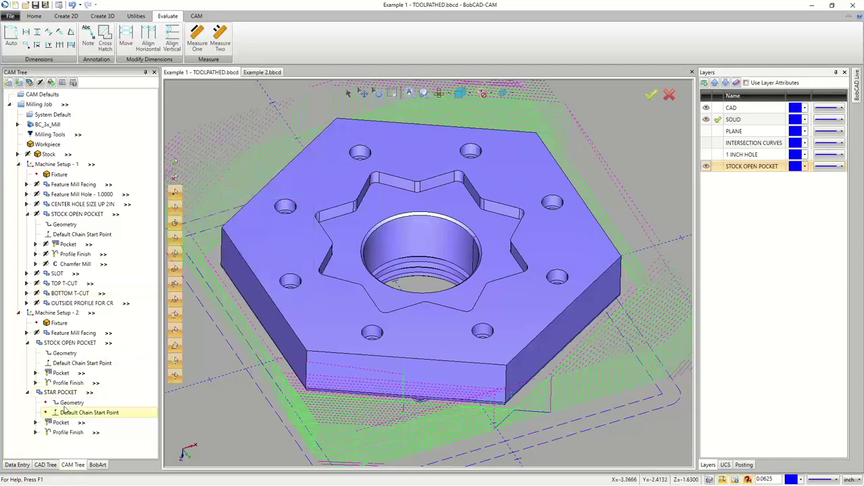
- Reselect the STAR POCKET geometry, picking the star-shaped pocket's upper edge loop with Constant Z
left_click(69, 403)
right_click(77, 405)
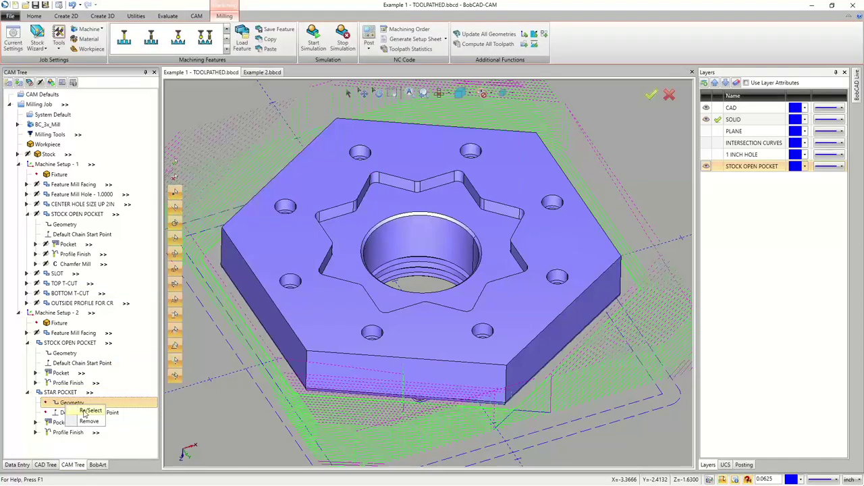
left_click(86, 411)
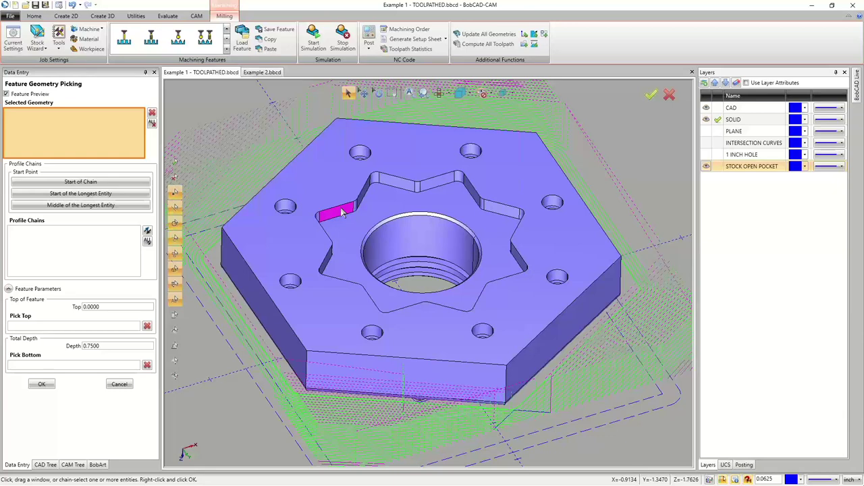
scroll(342, 212, "up", 2)
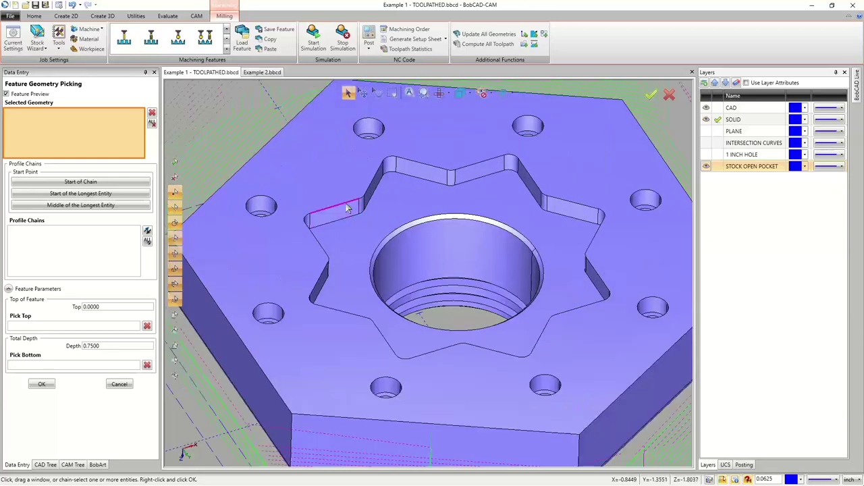
right_click(346, 209)
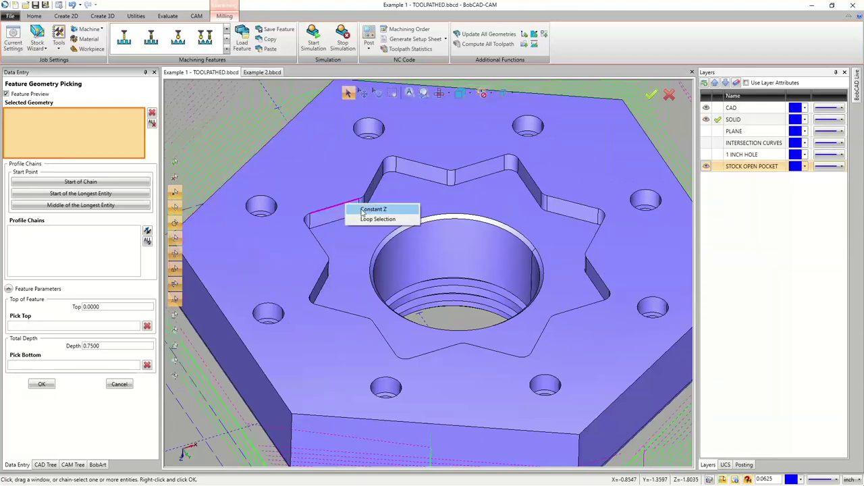
left_click(363, 209)
scroll(385, 369, "down", 3)
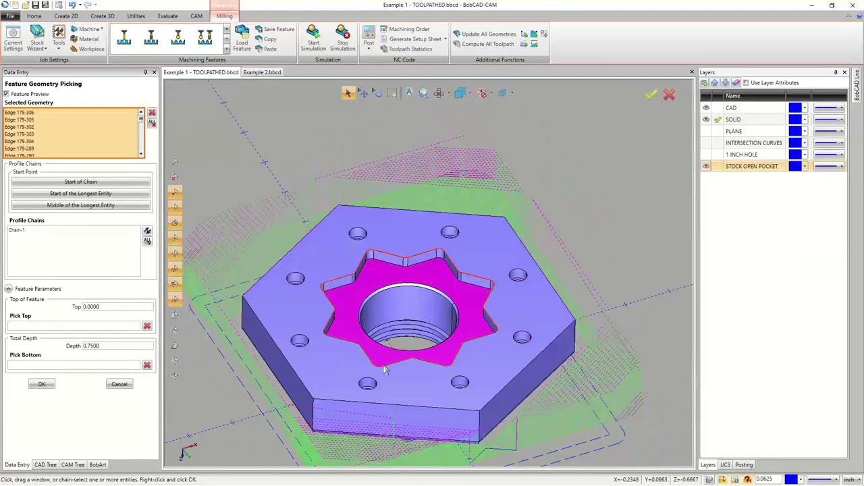
- Move the start point of Chain-1 to the inner corner beside the star's upper-left tip
left_click(18, 231)
scroll(282, 274, "up", 5)
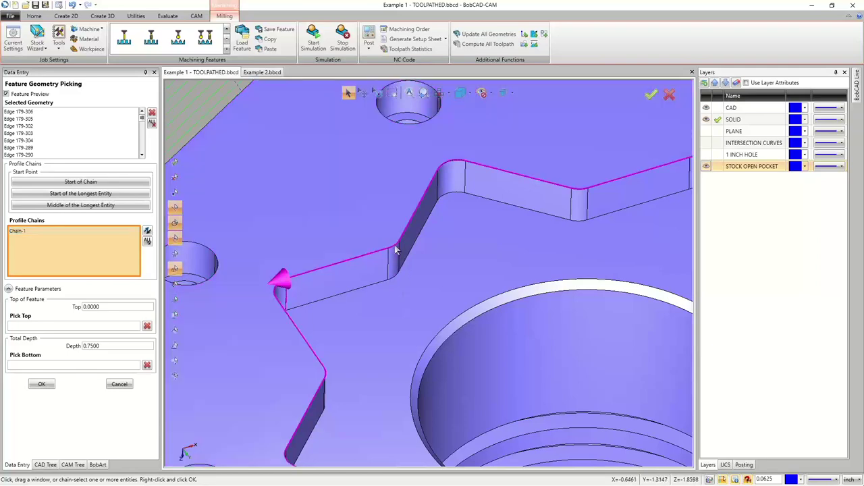
scroll(414, 328, "down", 5)
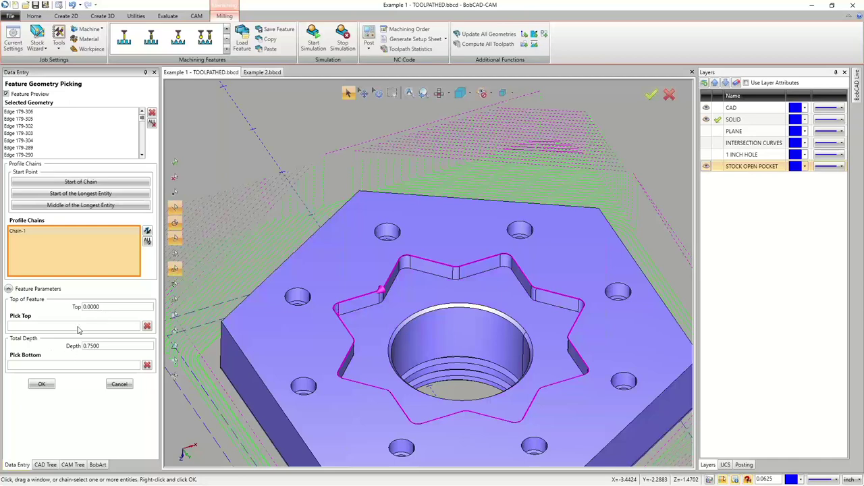
scroll(424, 410, "down", 3)
scroll(424, 409, "up", 5)
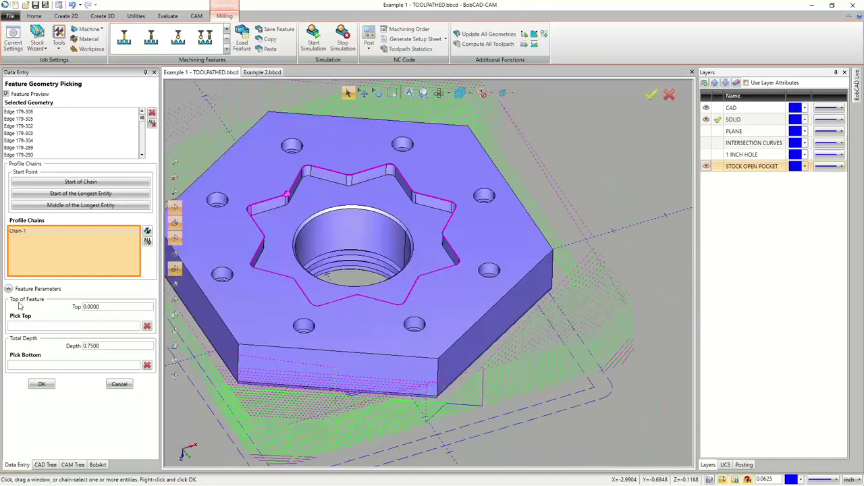
- Pick the part's top face as Top of Feature and the pocket floor as bottom for a 0.2500 depth, and accept the geometry
left_click(57, 326)
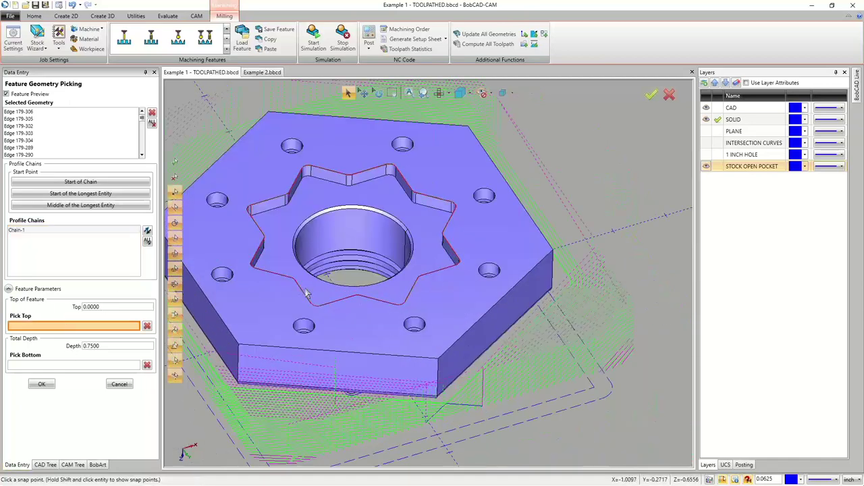
left_click(307, 333)
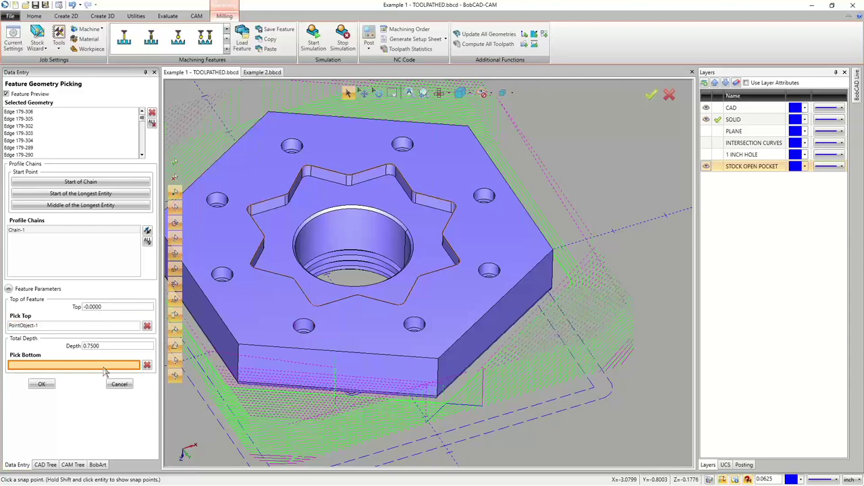
left_click(294, 251)
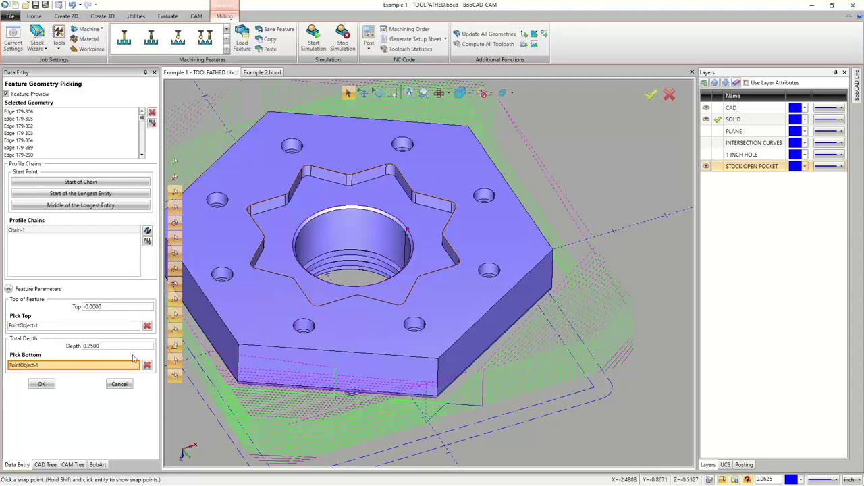
left_click(41, 385)
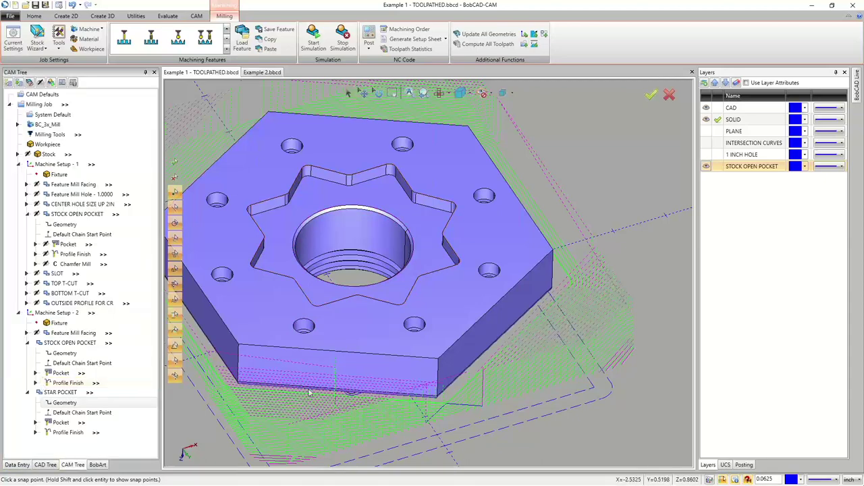
- Edit the STAR POCKET feature, review its Pocket parameters and compute the toolpath
left_click(51, 392)
right_click(51, 393)
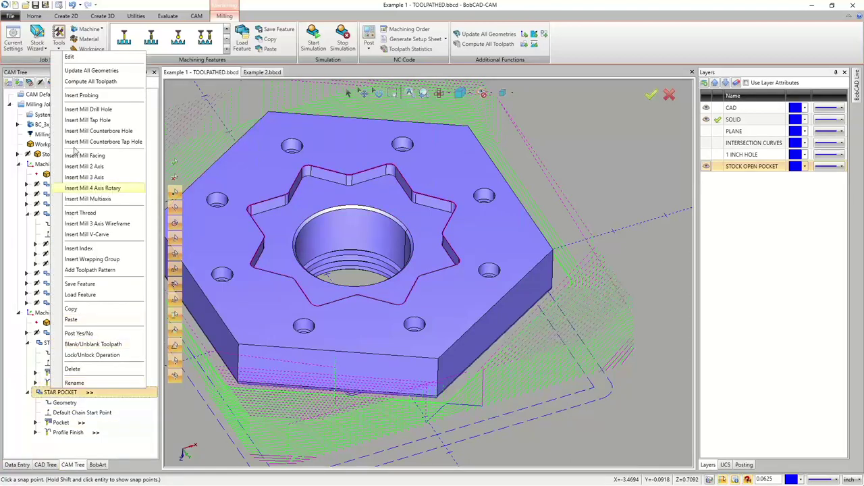
left_click(87, 58)
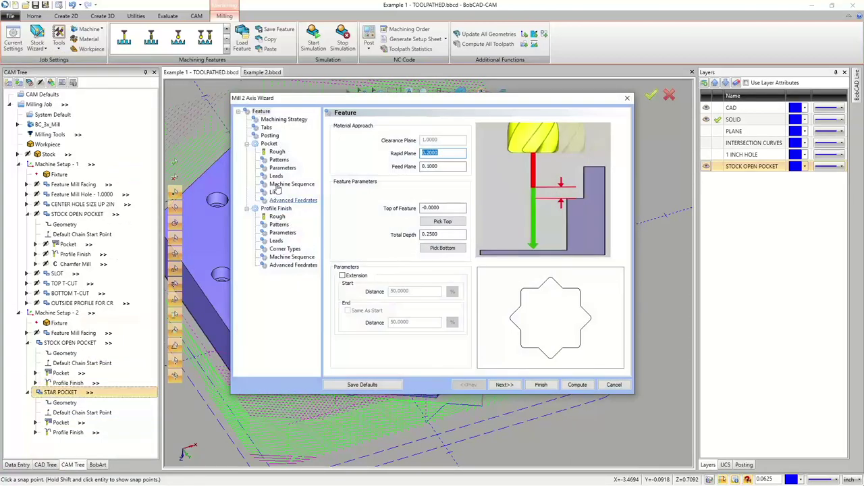
left_click(278, 160)
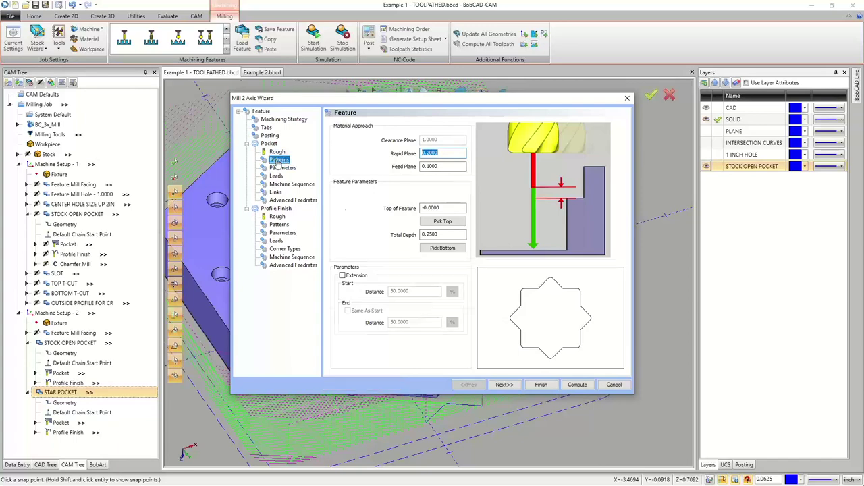
left_click(282, 167)
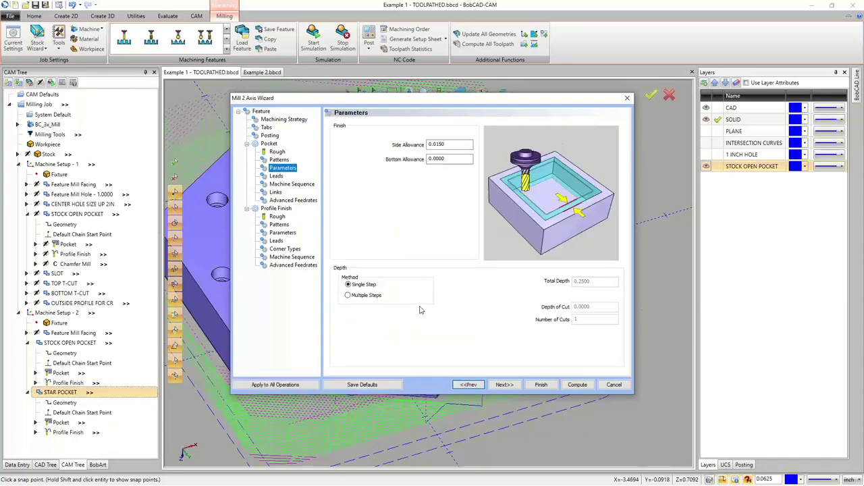
left_click(578, 385)
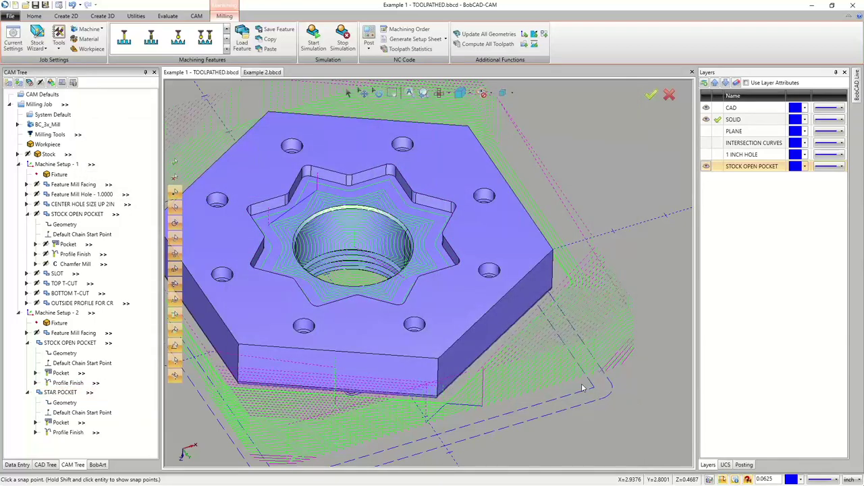
scroll(308, 189, "up", 5)
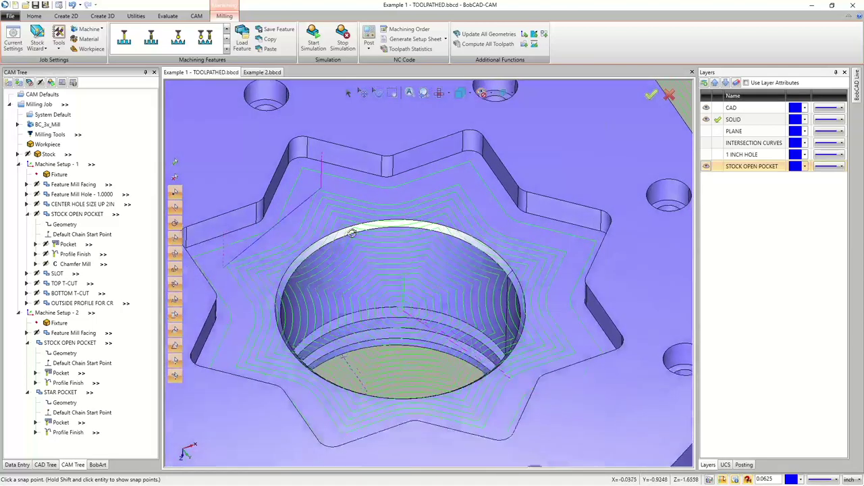
middle_click_drag(352, 232, 261, 236)
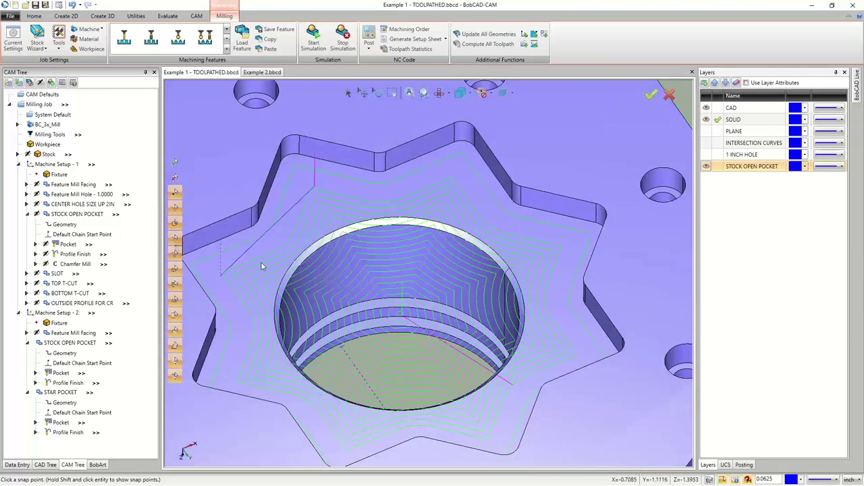
- Set the STAR POCKET Profile Finish lead-in to Circular with a 0.25 line length and recompute the toolpath
left_click(63, 394)
right_click(70, 394)
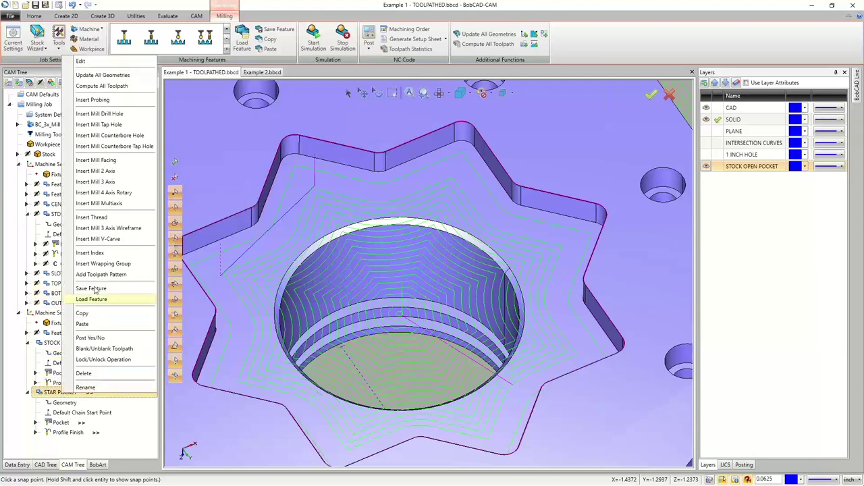
left_click(83, 61)
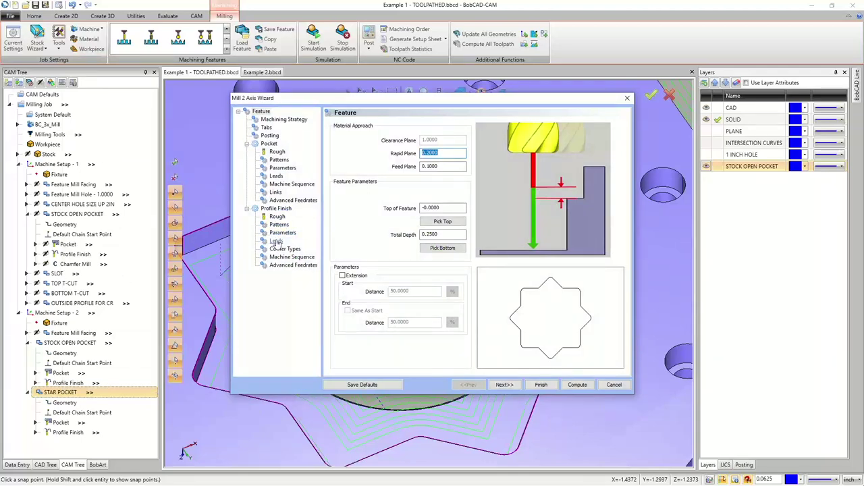
left_click(276, 240)
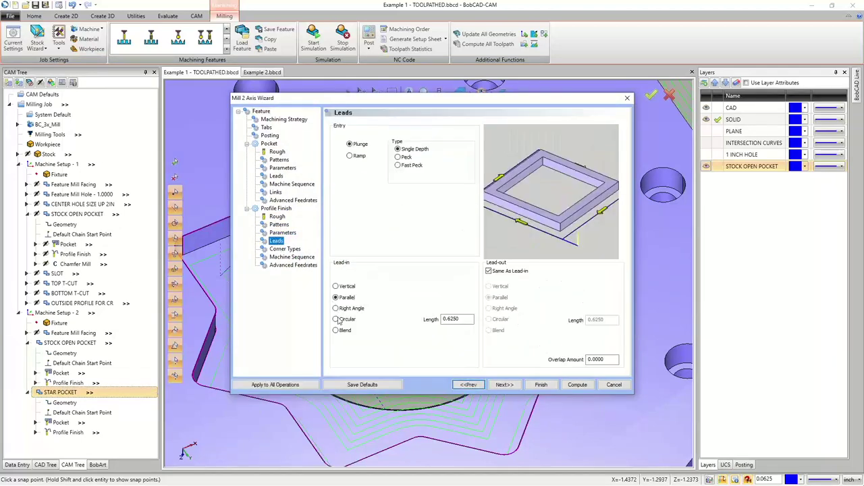
left_click(336, 319)
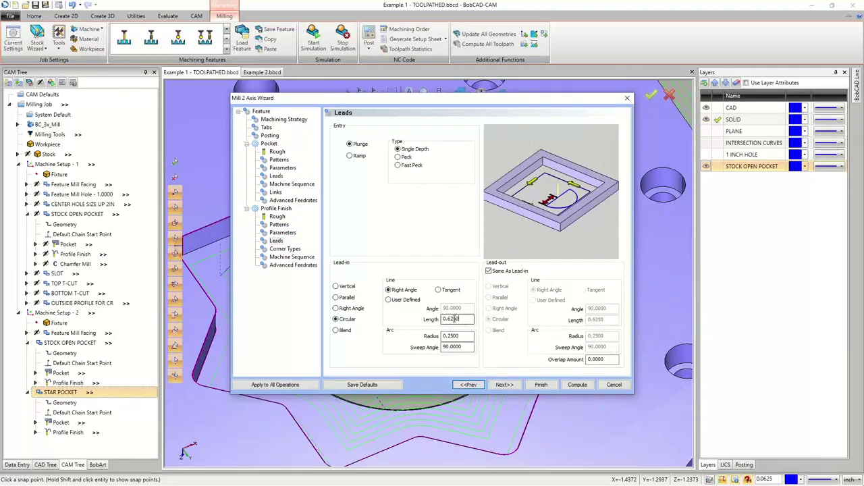
left_click_drag(468, 321, 417, 322)
type(".25")
key("Tab")
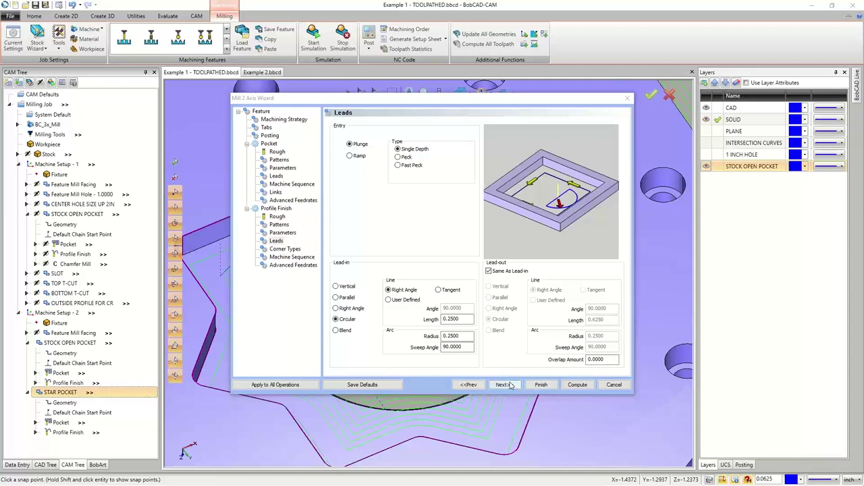
left_click(576, 384)
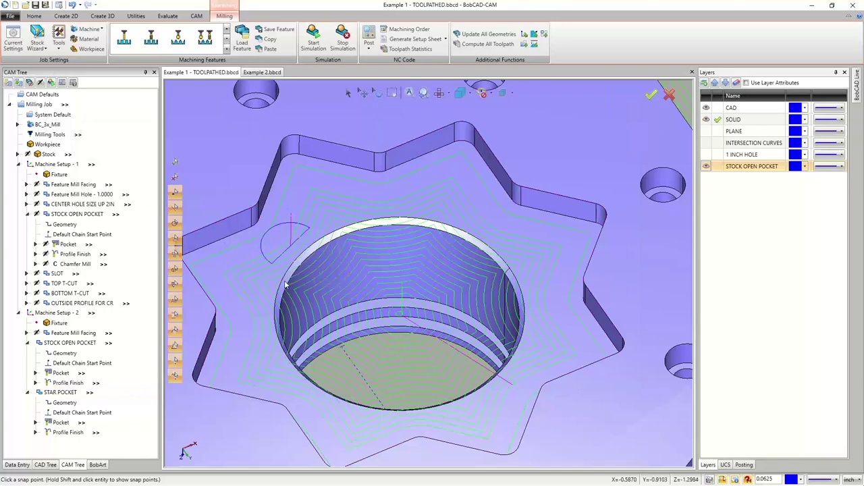
scroll(421, 281, "down", 2)
scroll(415, 277, "down", 2)
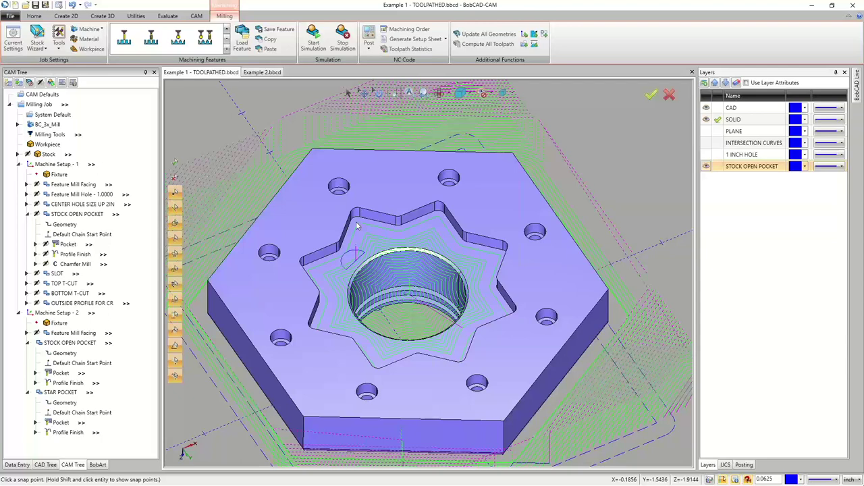
middle_click_drag(381, 225, 406, 223)
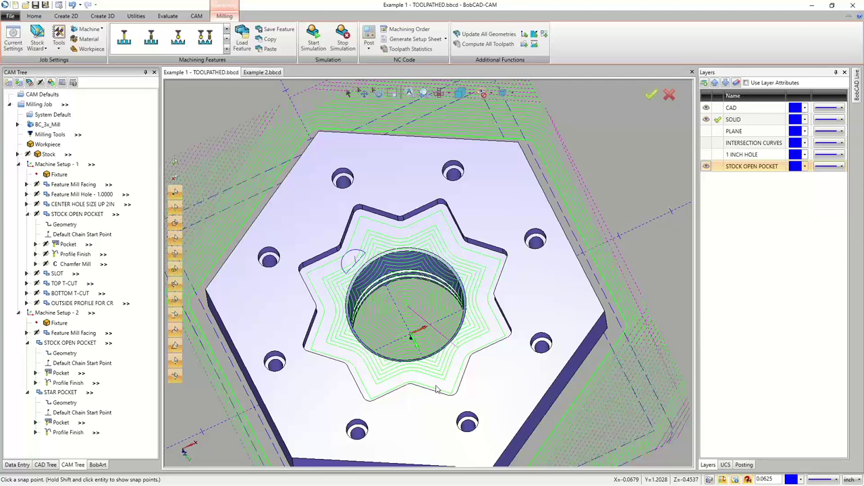
- Collapse Machine Setup - 1 and the STOCK OPEN POCKET and STAR POCKET features of Machine Setup - 2
left_click(18, 165)
left_click(18, 164)
left_click(18, 164)
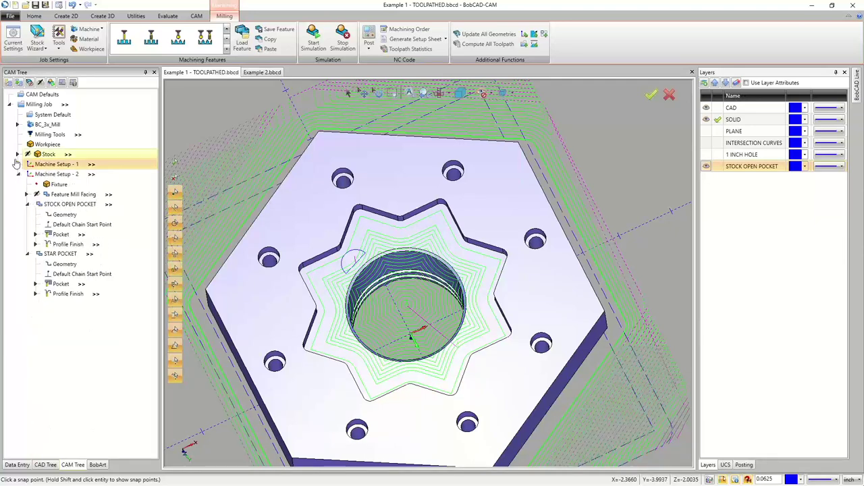
left_click(27, 204)
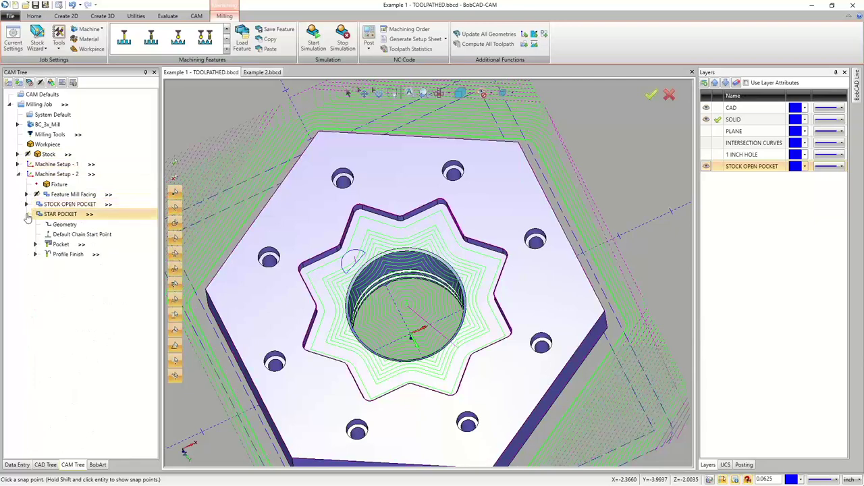
left_click(27, 215)
- Blank the toolpaths of the STOCK OPEN POCKET and STAR POCKET features in Machine Setup - 2
right_click(67, 204)
key("Escape")
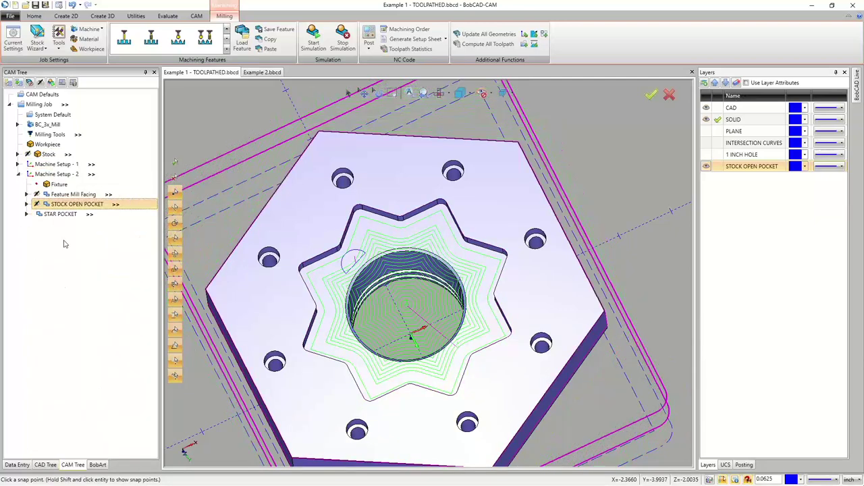
left_click(62, 214)
right_click(63, 216)
left_click(120, 443)
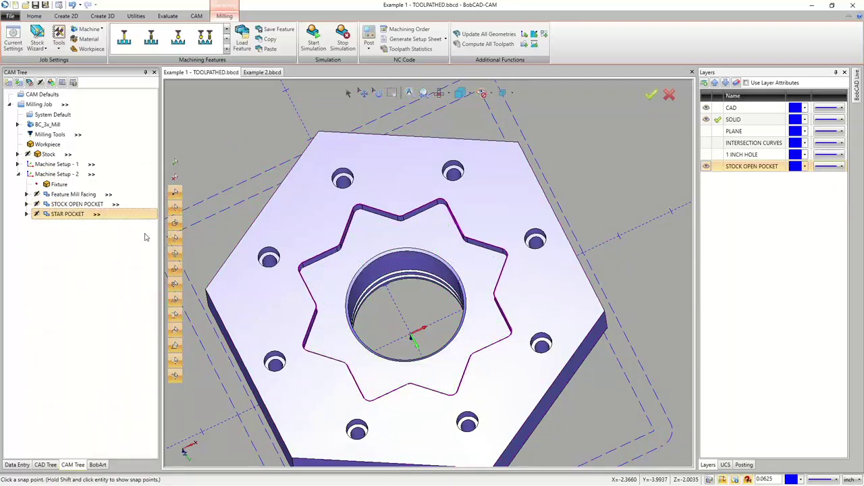
scroll(323, 326, "down", 2)
scroll(323, 325, "up", 2)
scroll(323, 325, "down", 2)
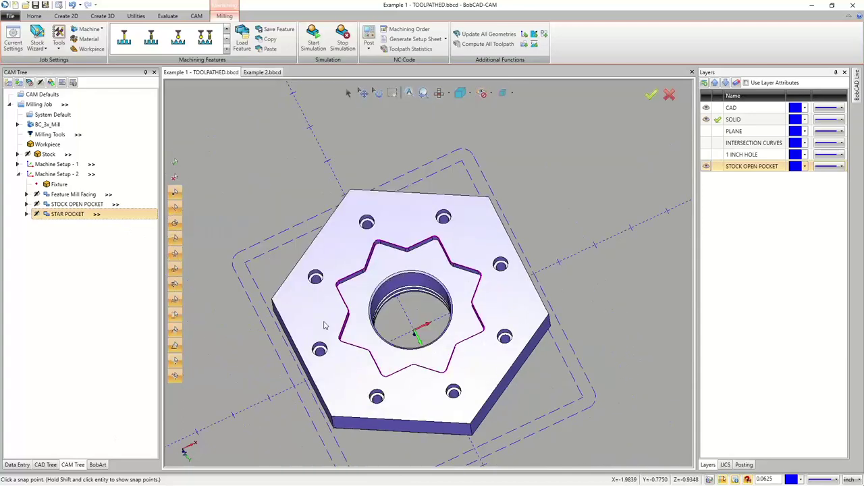
scroll(429, 413, "up", 2)
scroll(429, 414, "down", 4)
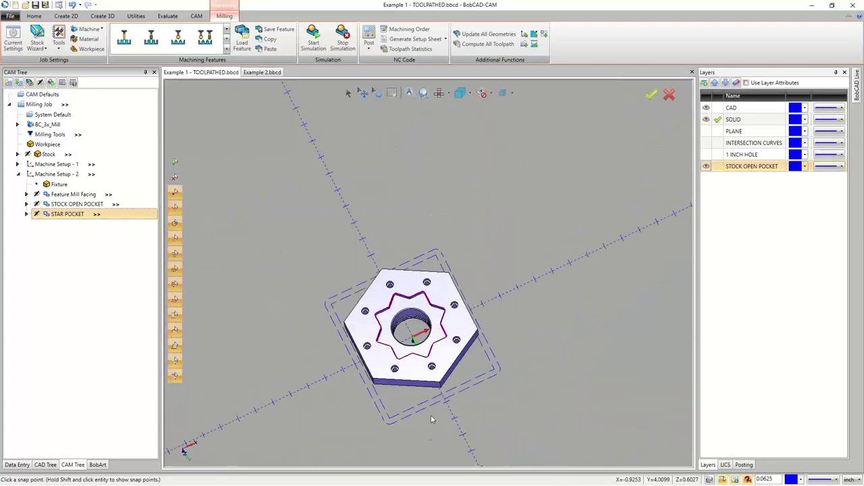
scroll(431, 416, "up", 2)
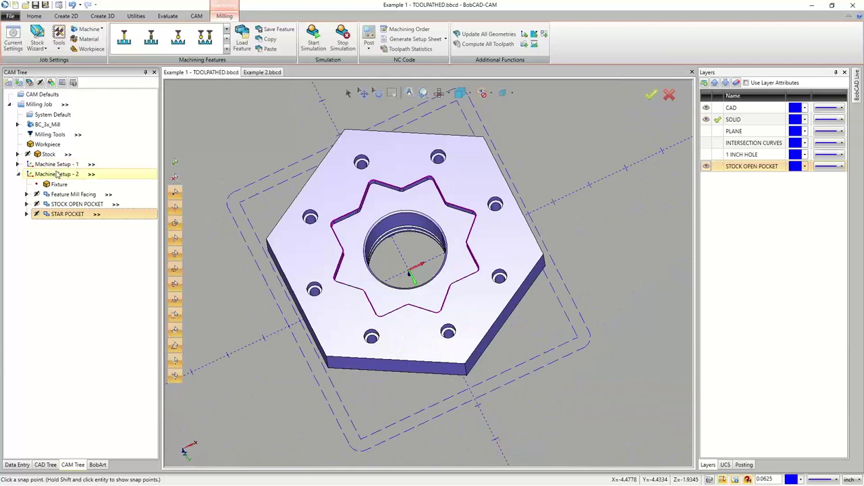
- Add a Mill Tap Hole feature to Machine Setup - 2 and start selecting its geometry
right_click(58, 175)
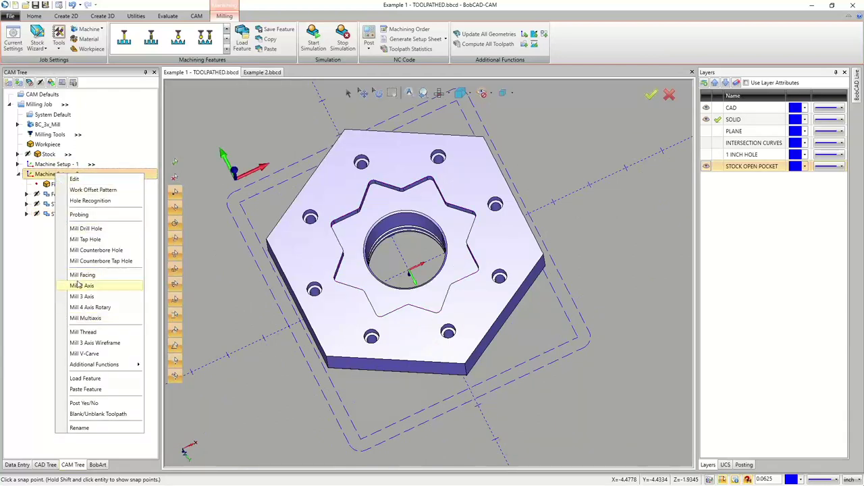
left_click(85, 240)
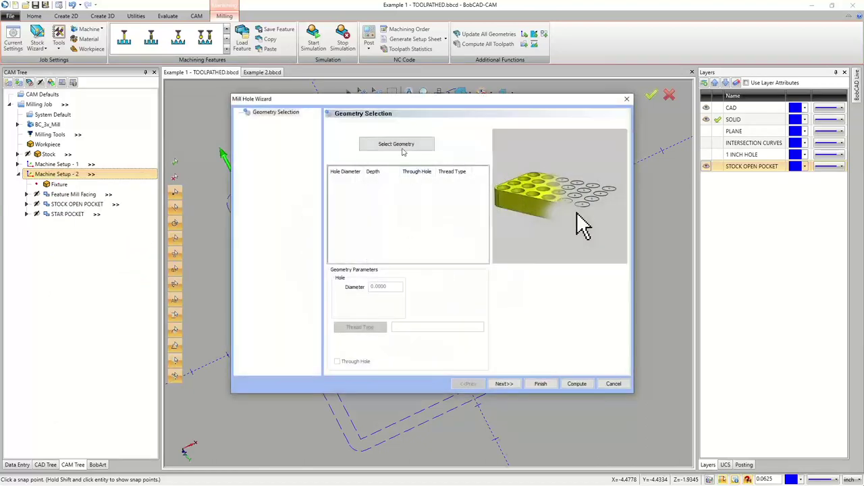
left_click(397, 144)
key("alt+Tab")
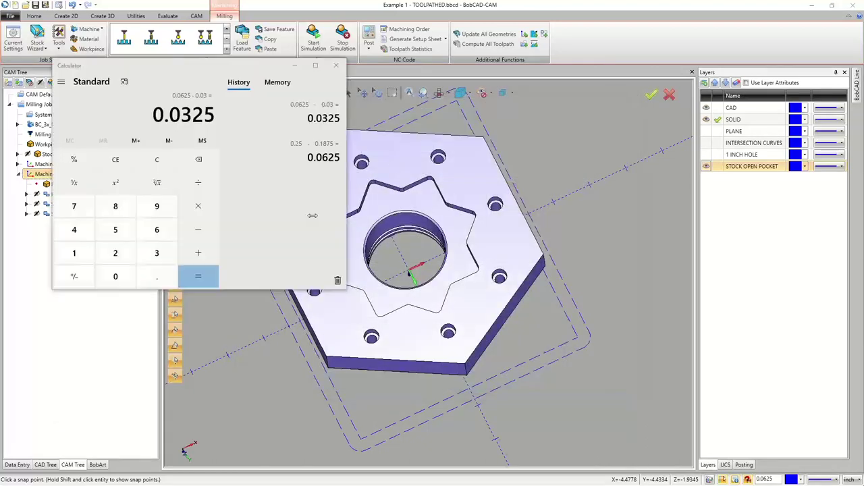
key("alt+Tab")
- Select the edges of the eight small holes surrounding the star pocket as Standard Drill geometry and accept the selection
left_click(312, 222)
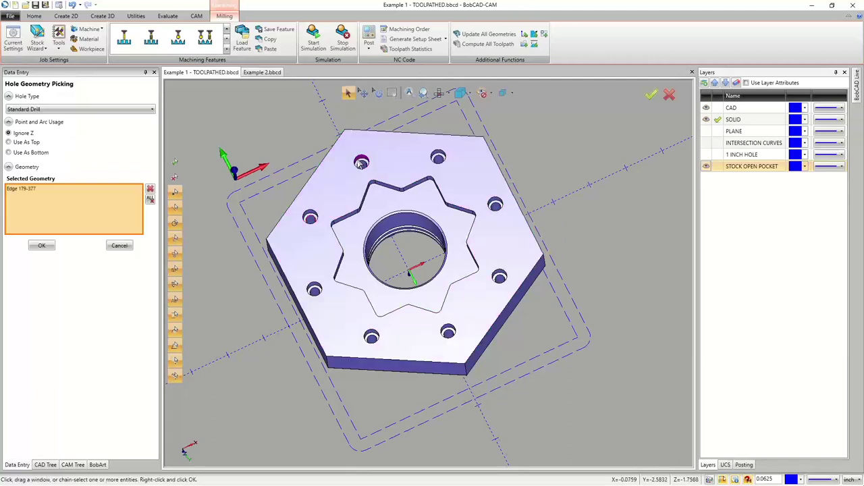
left_click(311, 225)
left_click(363, 165)
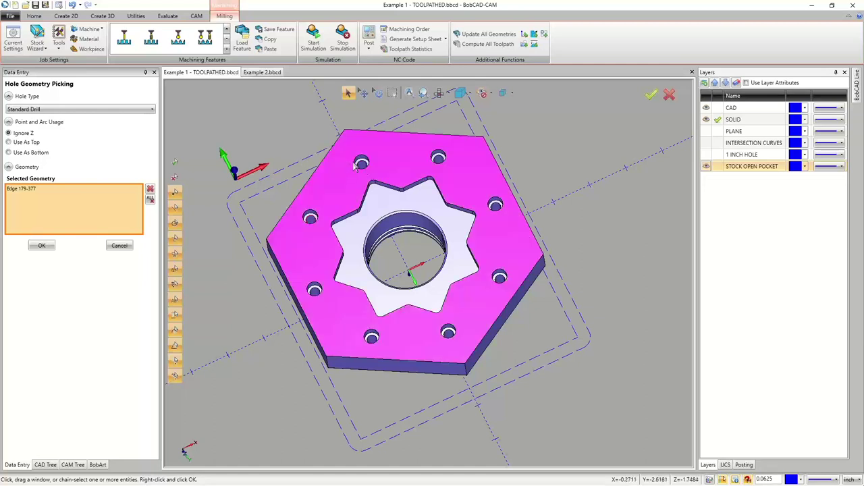
left_click(362, 166)
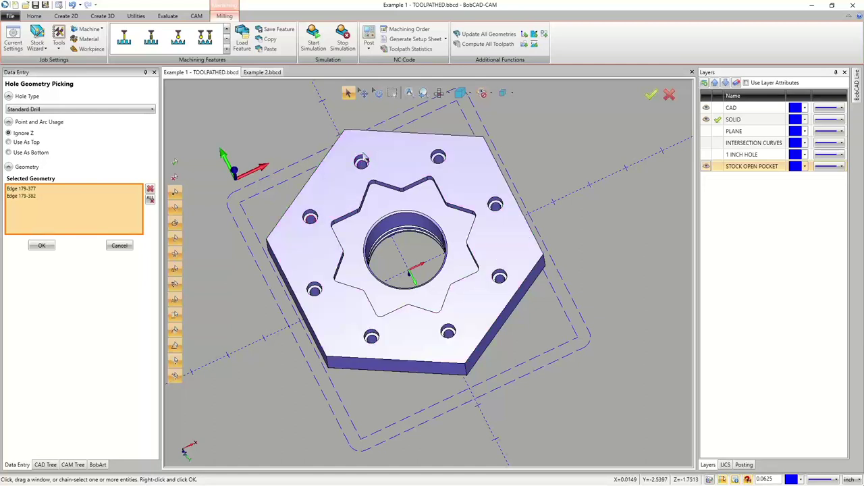
left_click(439, 159)
left_click(496, 205)
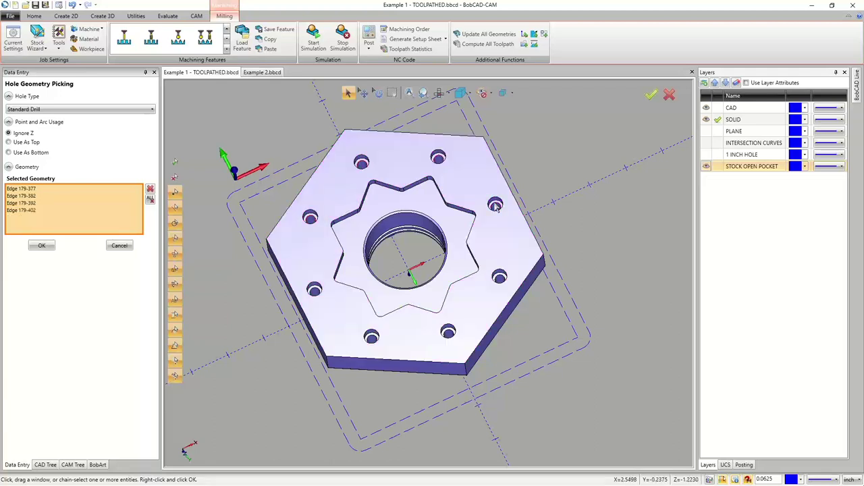
left_click(499, 275)
left_click(449, 333)
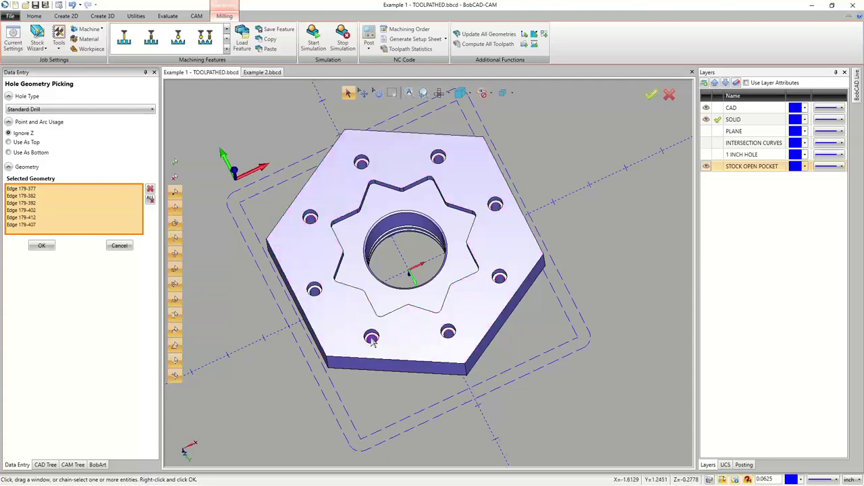
left_click(372, 338)
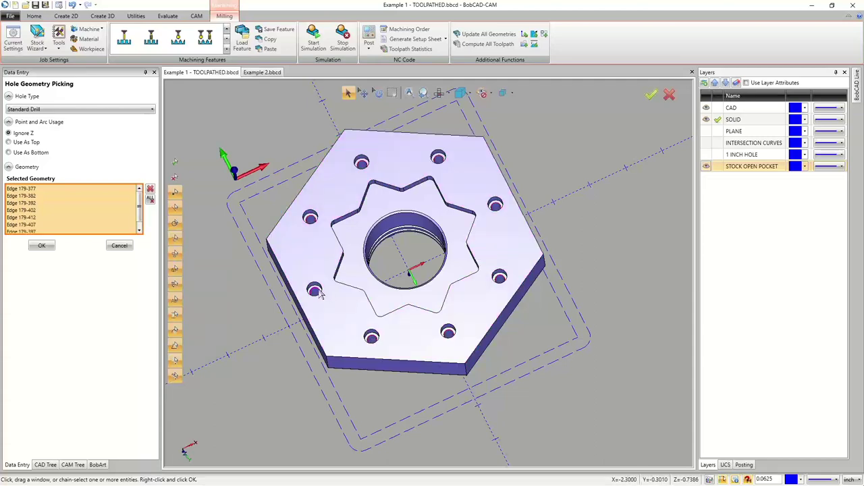
left_click(41, 246)
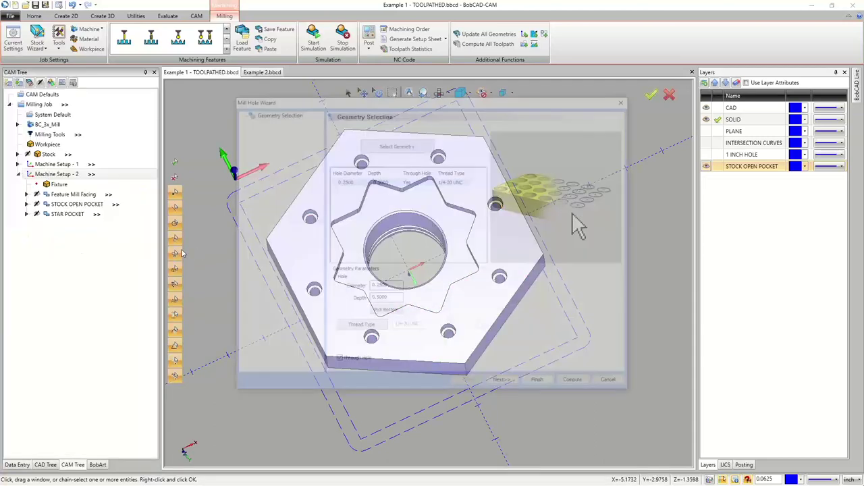
- Keep the 1/4-20 UNC through-hole settings and pick the hole group's bottom on the circular edge on the part's underside
double_click(394, 289)
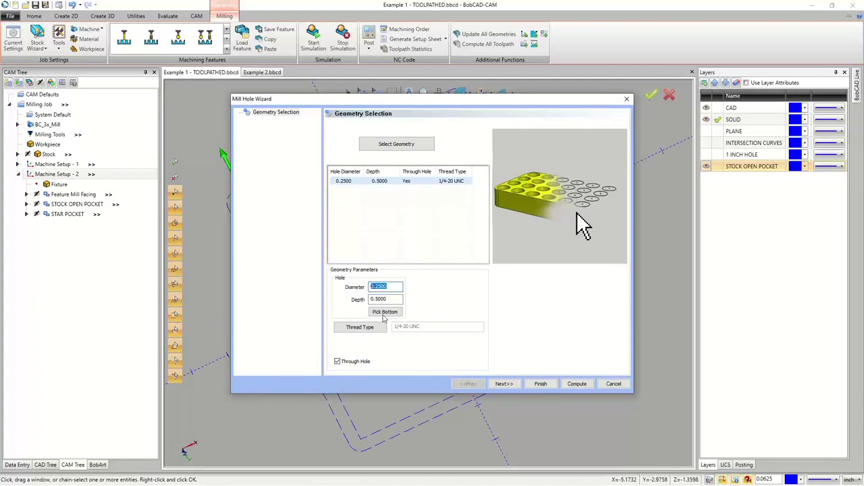
key("Tab")
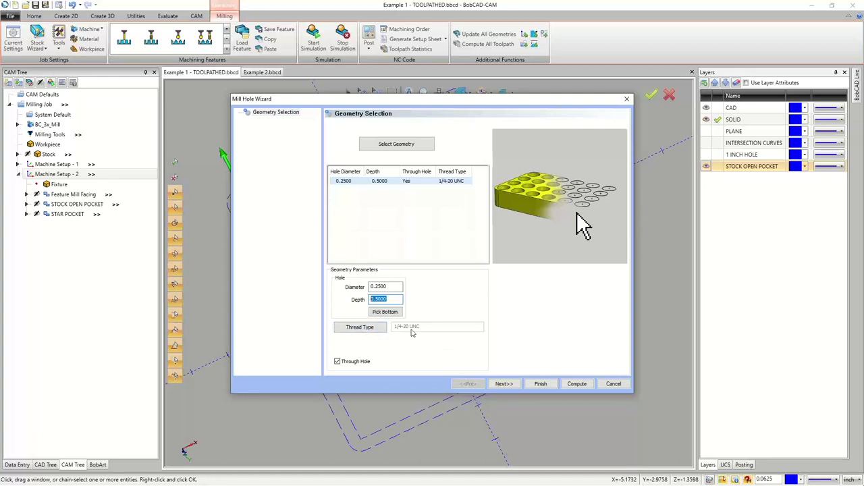
left_click(508, 384)
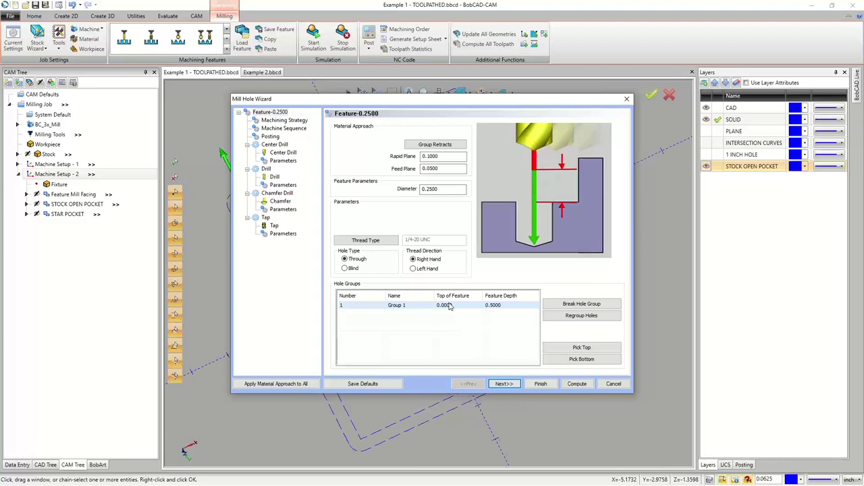
left_click(580, 358)
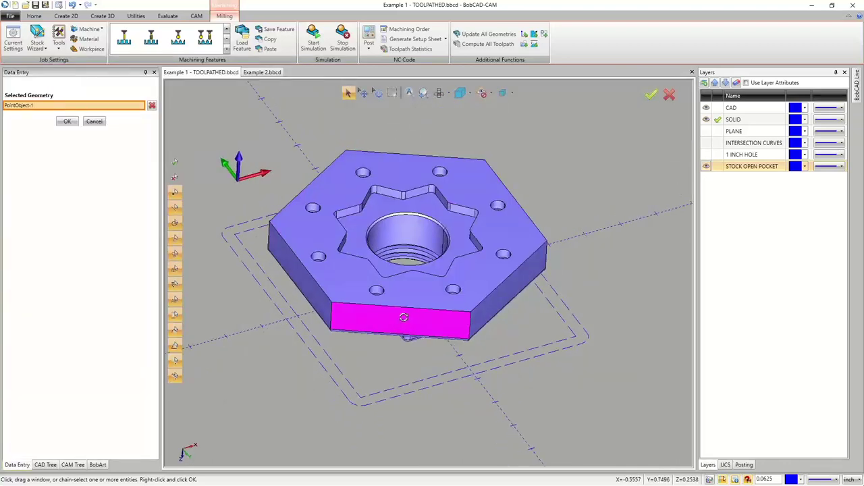
middle_click_drag(378, 284, 406, 269)
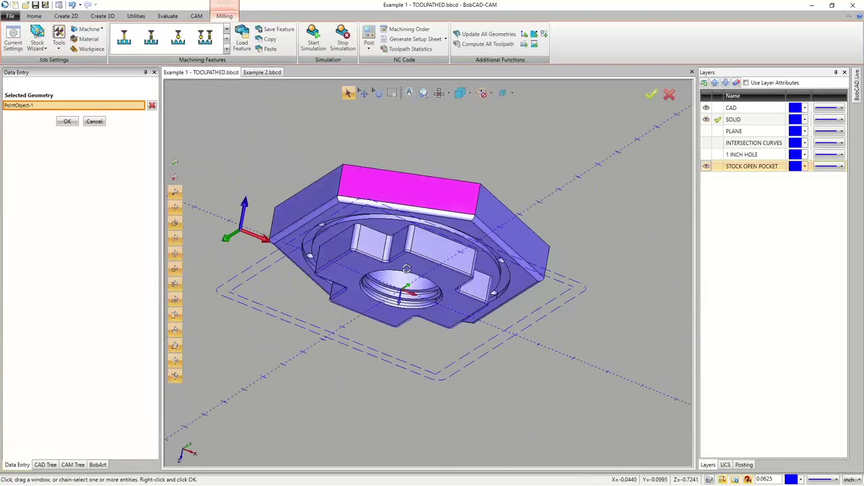
scroll(373, 225, "up", 5)
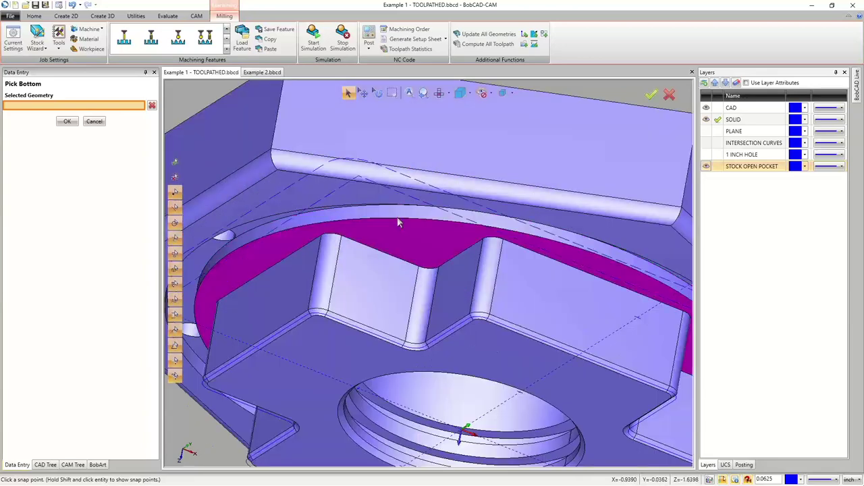
left_click(409, 217)
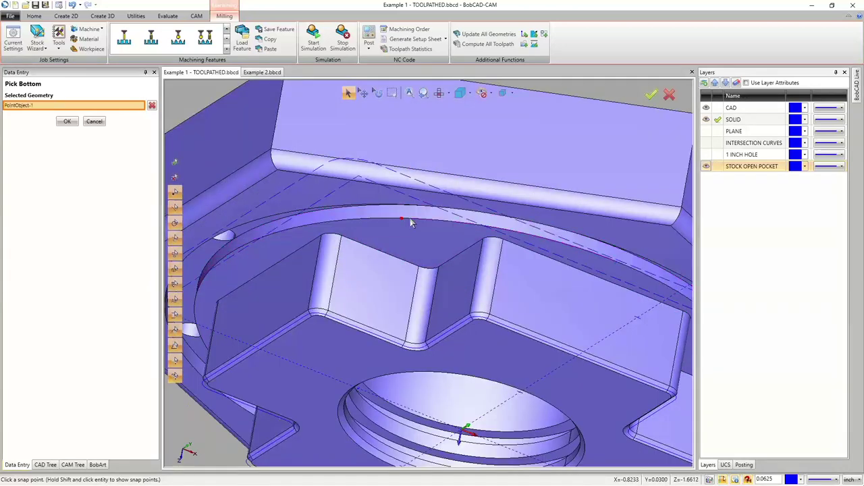
left_click(67, 122)
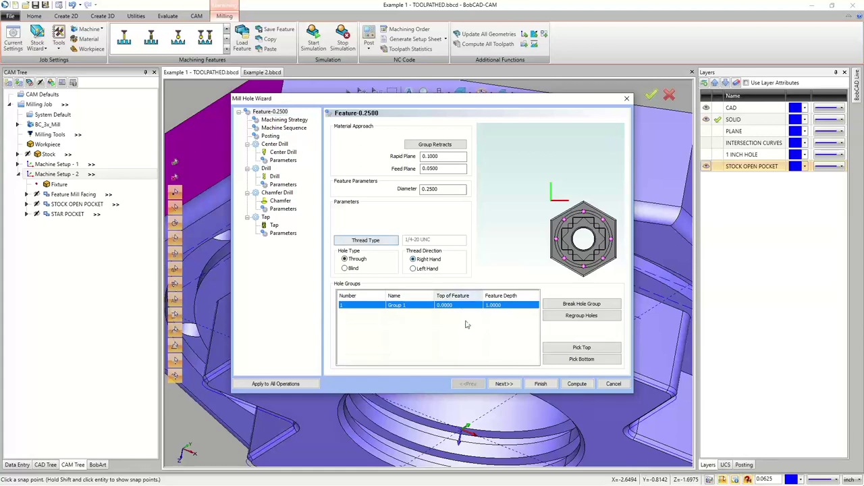
- Review the machining strategy's current operations and remove Chamfer Drill from the tap hole feature
left_click(505, 383)
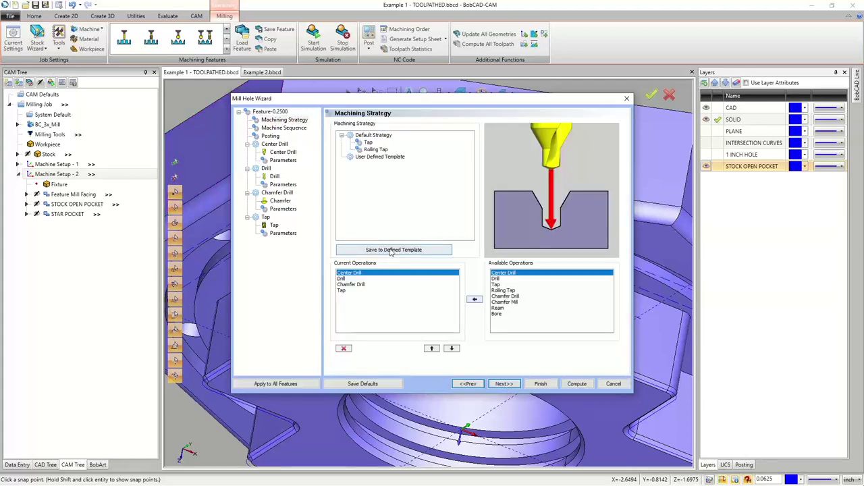
left_click(350, 278)
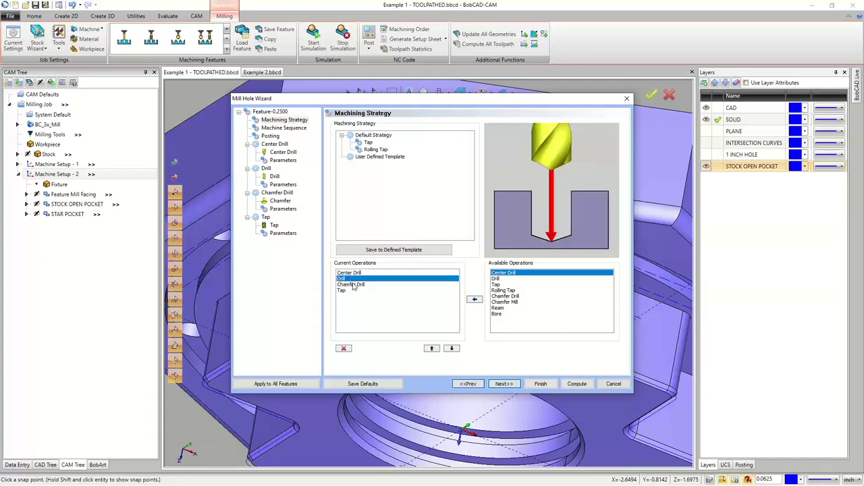
left_click(353, 284)
left_click(354, 290)
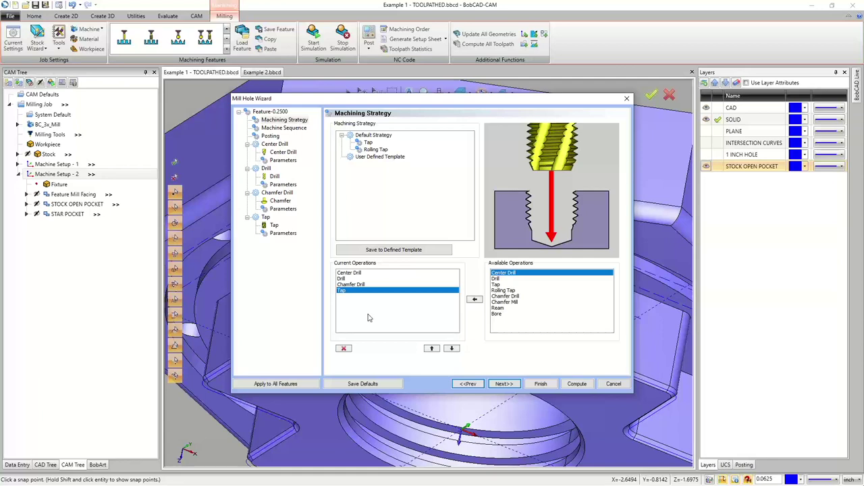
left_click(344, 285)
left_click(344, 348)
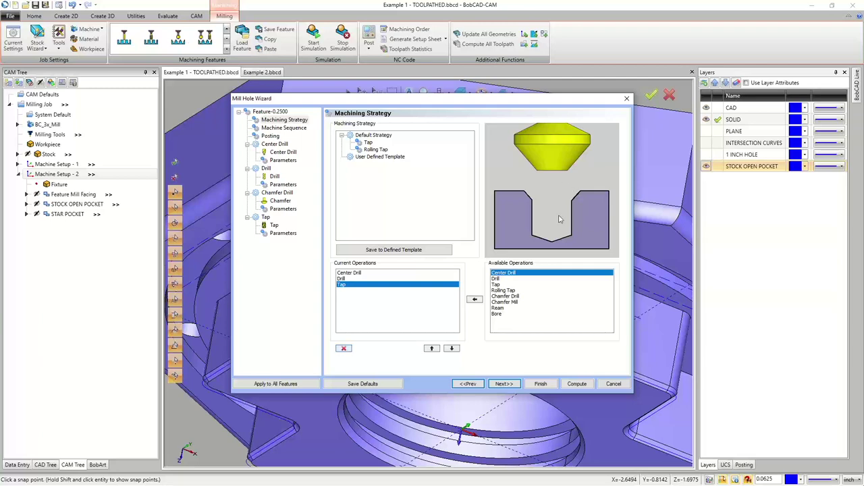
- Examine the tap hole feature's machine sequence, posting and Center Drill tool settings
left_click(511, 384)
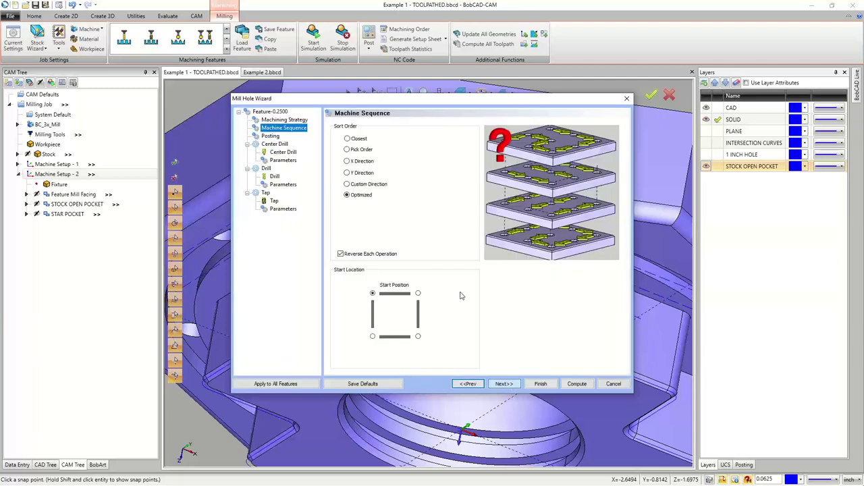
left_click(505, 382)
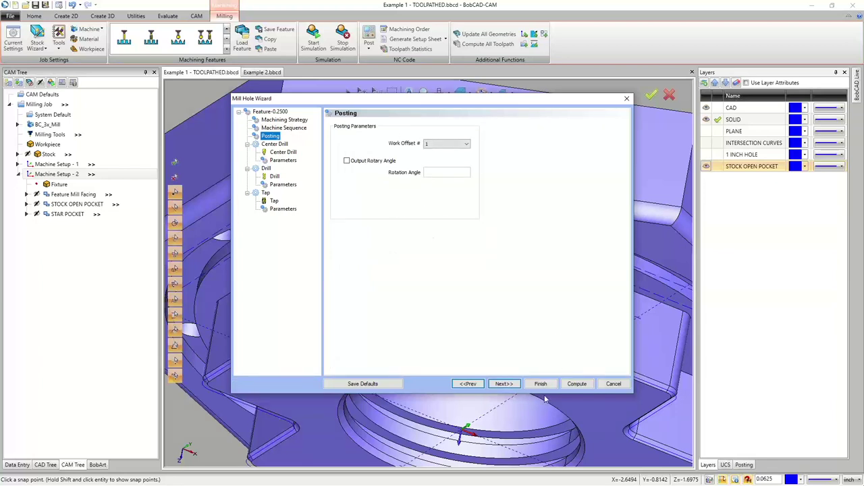
left_click(503, 383)
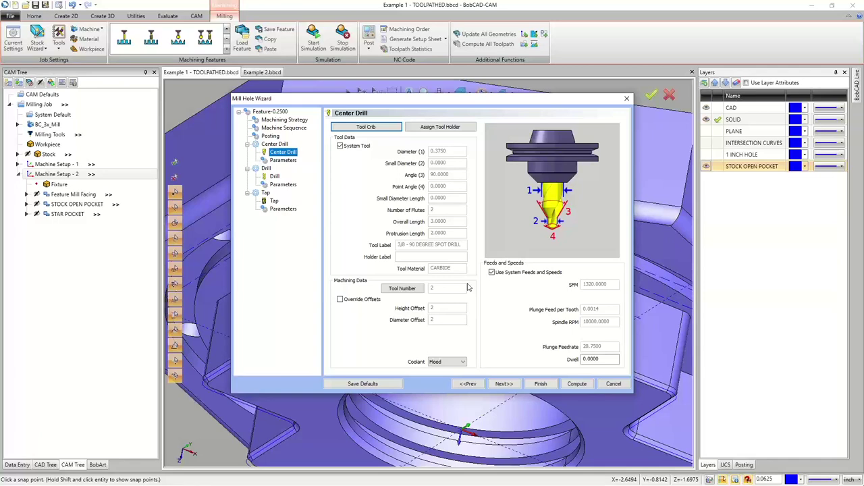
- Review the Center Drill depth, center diameter and cycle types, keeping Single Depth
left_click(505, 383)
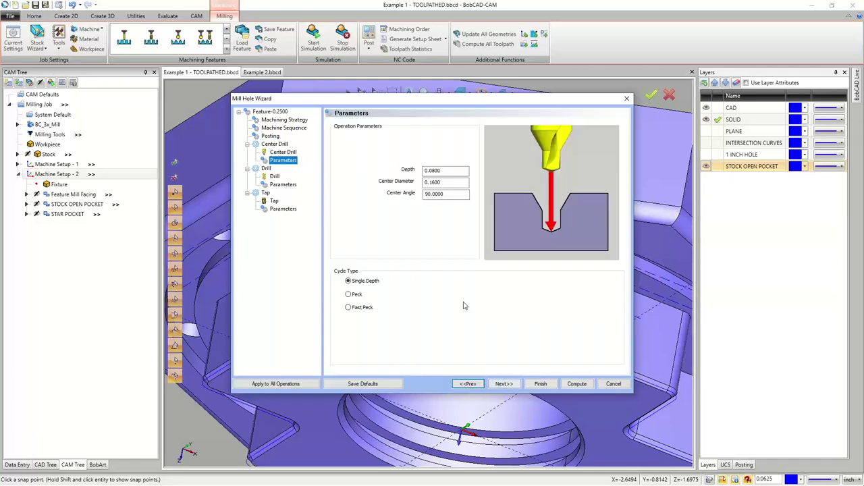
left_click(432, 182)
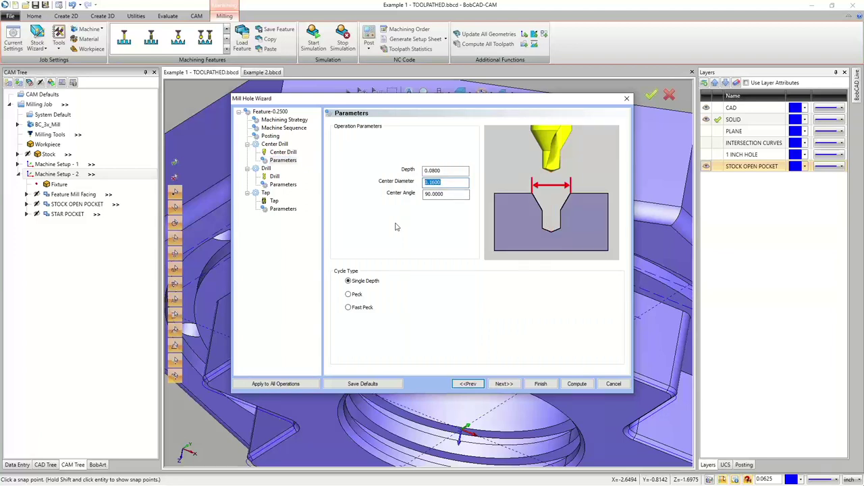
left_click(446, 183)
left_click(349, 295)
left_click(360, 284)
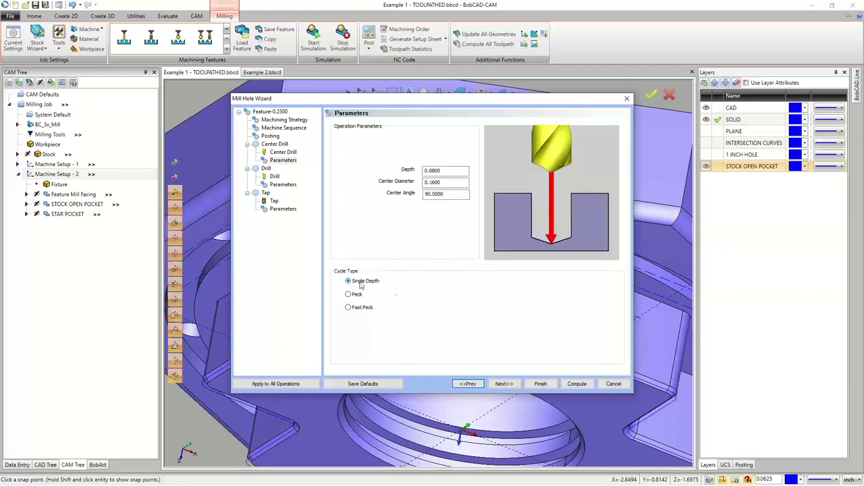
left_click(442, 171)
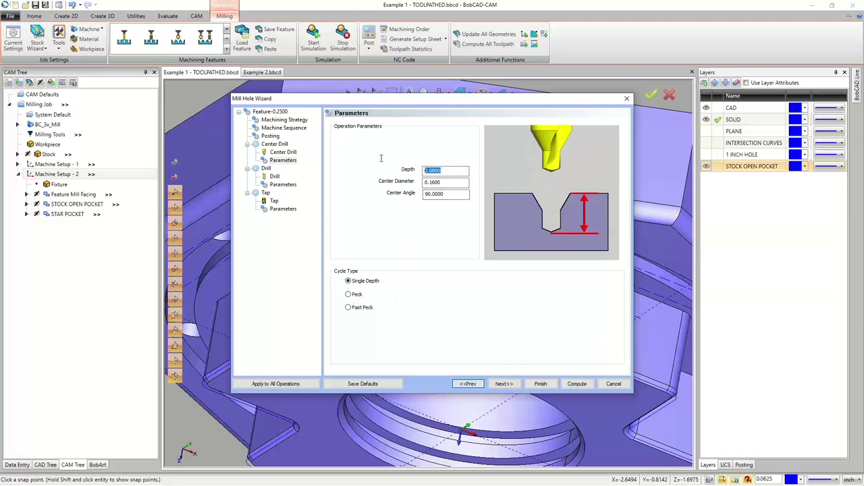
- Examine the Drill tool data, its depth and cycle parameters, and the Tap tool data
left_click(502, 384)
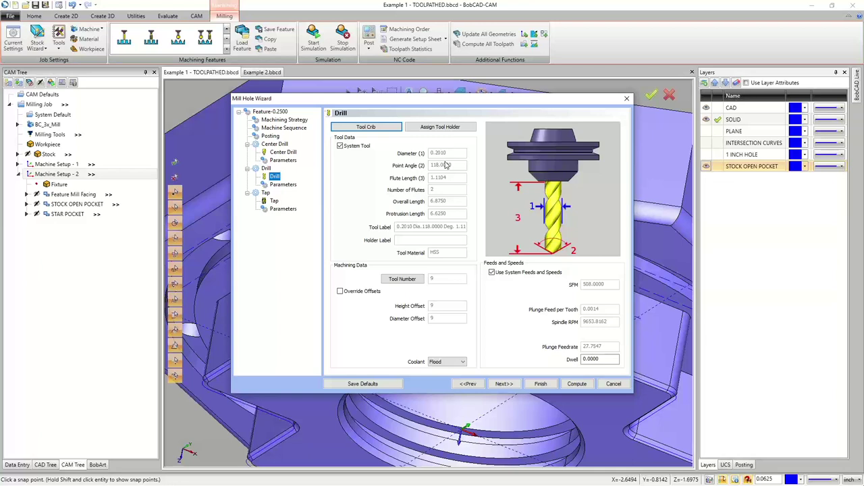
left_click(503, 384)
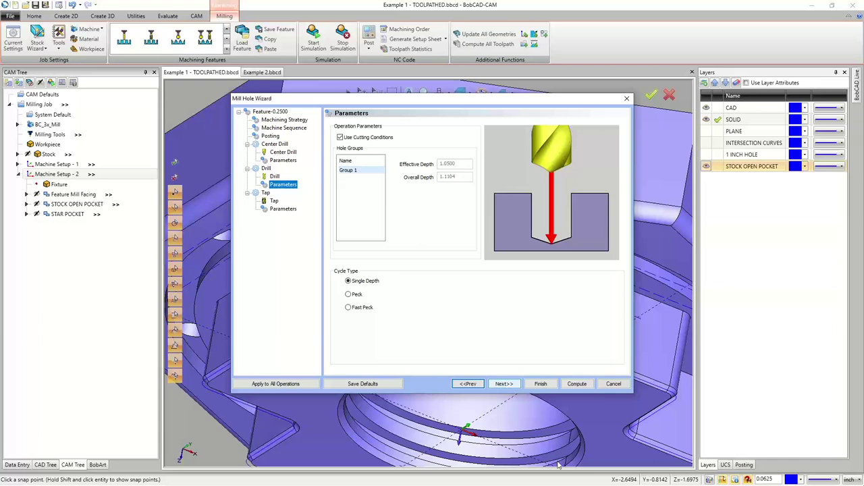
left_click(503, 383)
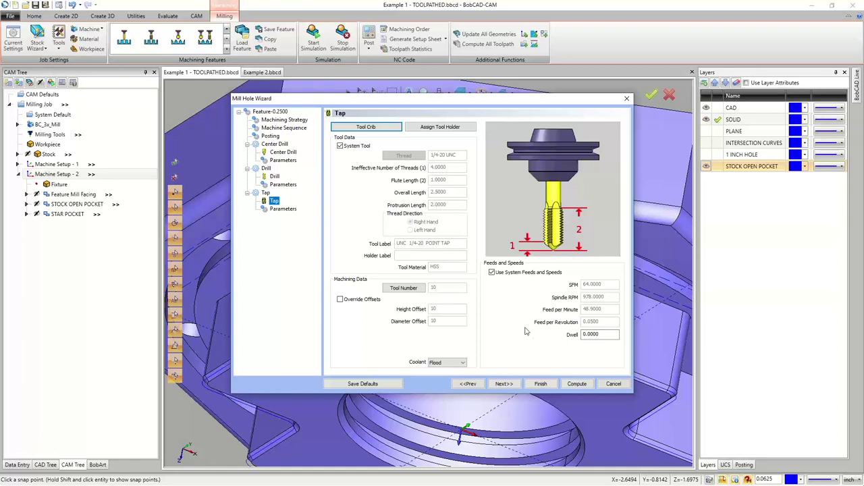
- Compare the Tap operation's effective and overall depths with the Drill operation's depth parameters
left_click(507, 383)
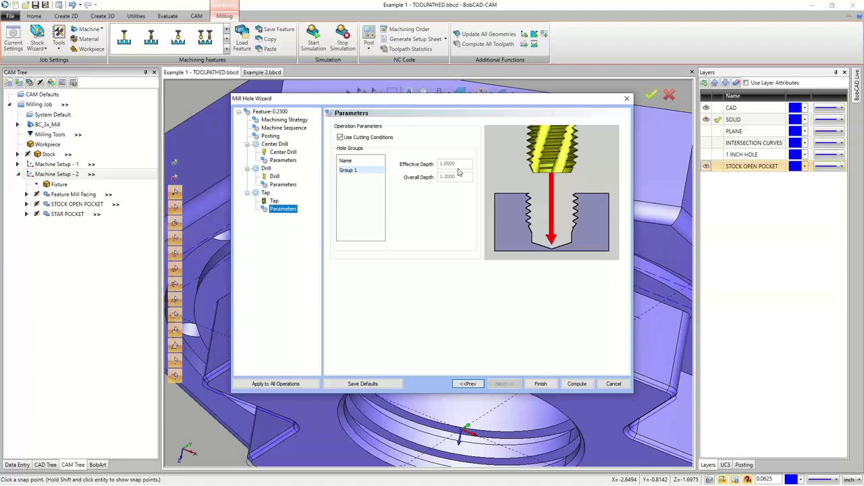
left_click(282, 184)
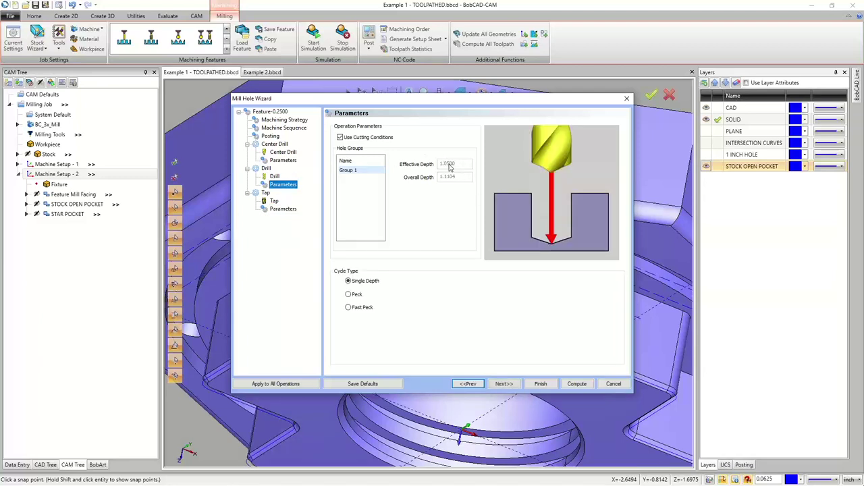
left_click(283, 209)
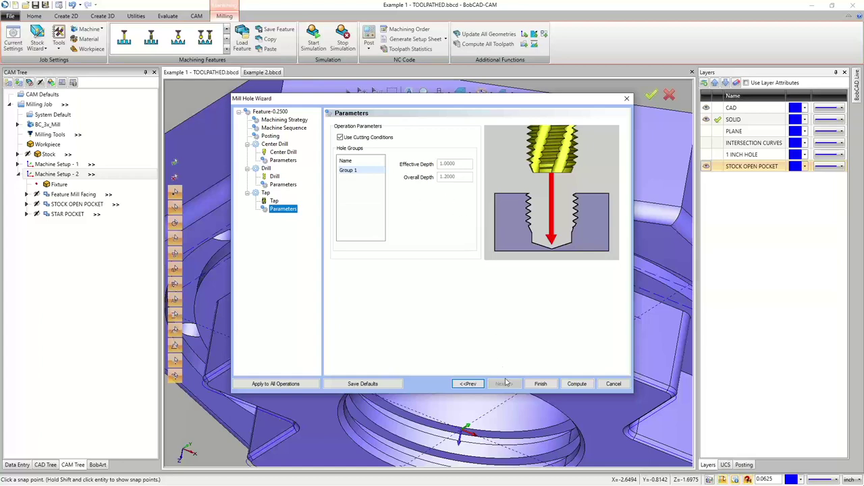
- Compute the tap hole feature's toolpath for the eight holes and inspect it on the part
left_click(579, 385)
scroll(404, 225, "down", 5)
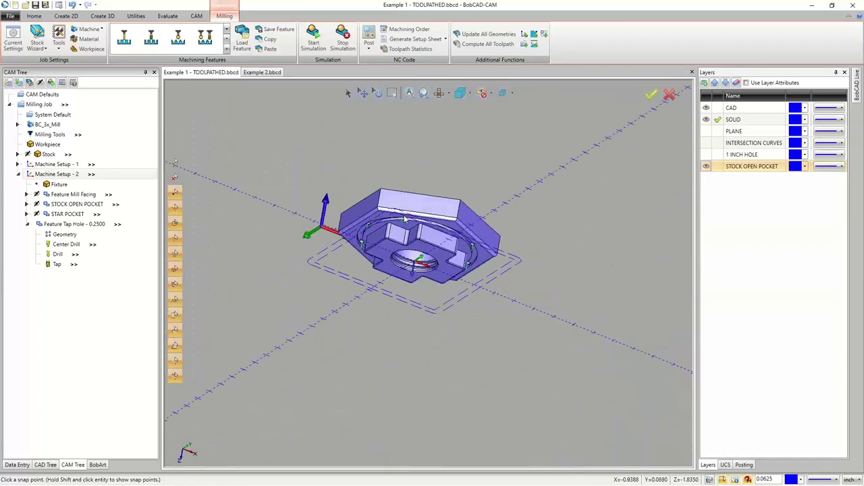
middle_click_drag(404, 225, 438, 270)
scroll(431, 233, "up", 4)
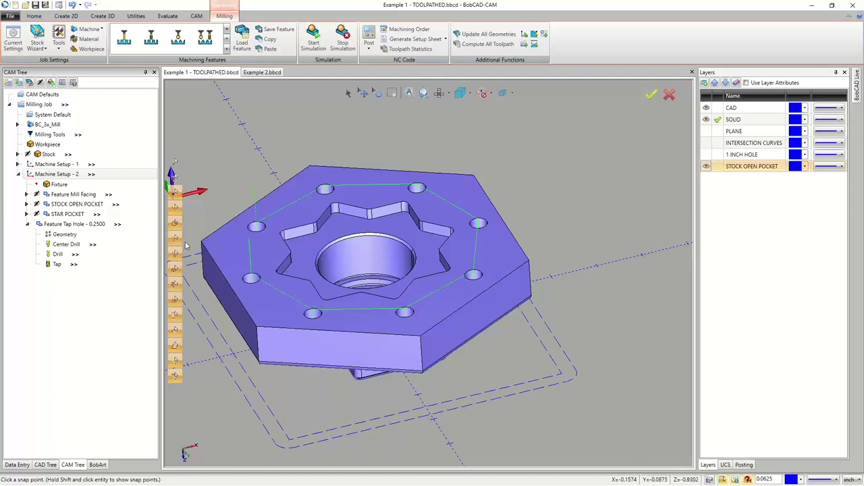
- Blank the tap hole feature's toolpath and collapse the feature in the CAM Tree
right_click(62, 222)
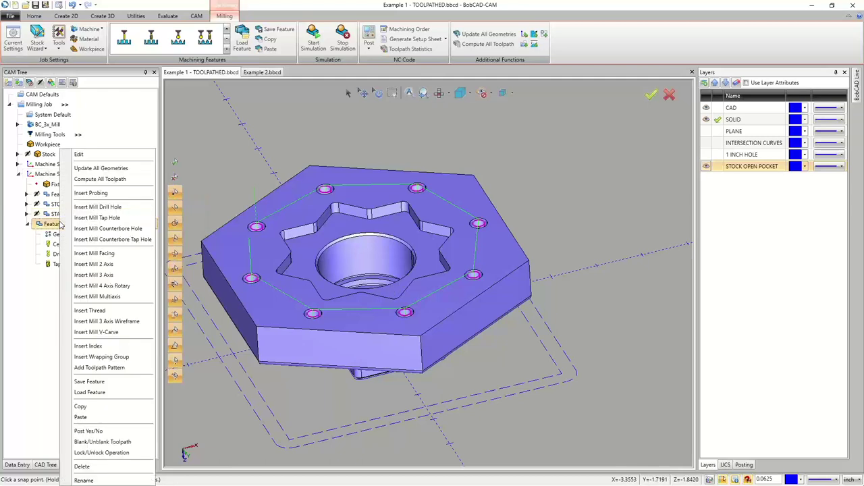
left_click(106, 442)
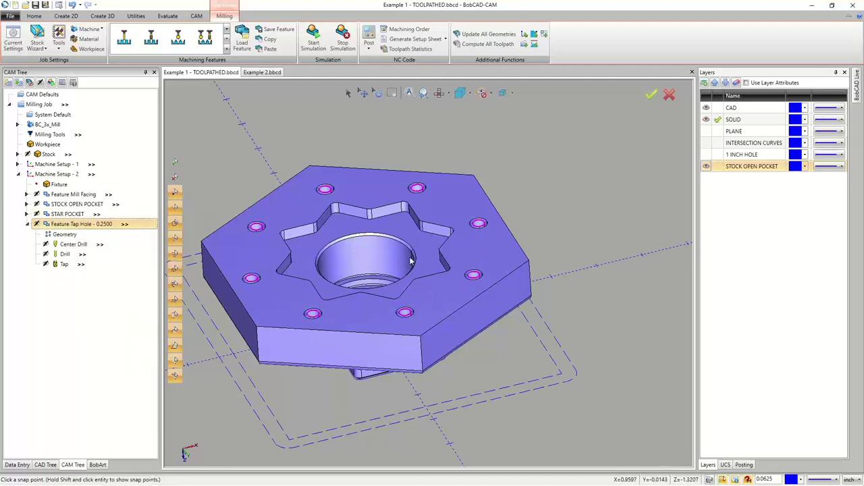
middle_click_drag(411, 262, 413, 266)
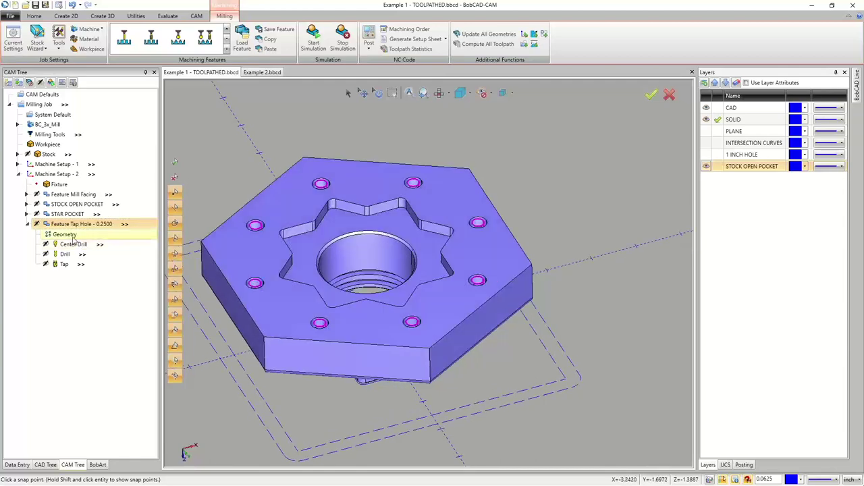
scroll(370, 304, "down", 2)
scroll(334, 304, "up", 2)
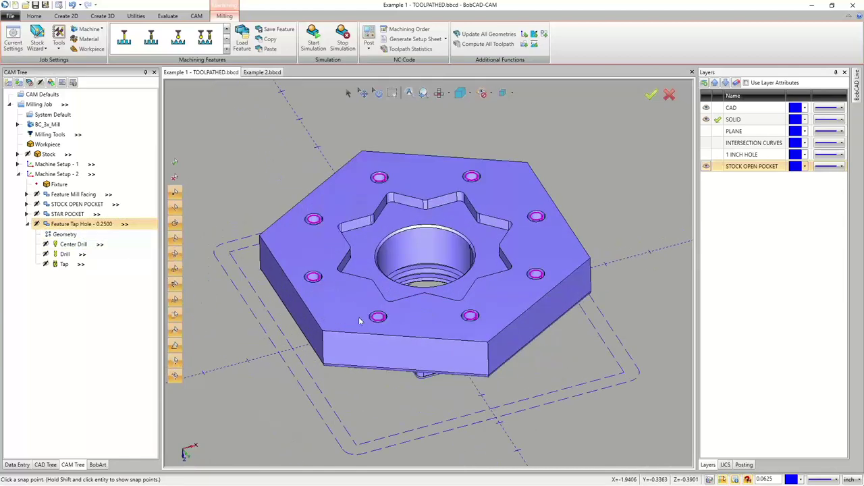
middle_click_drag(351, 317, 375, 344)
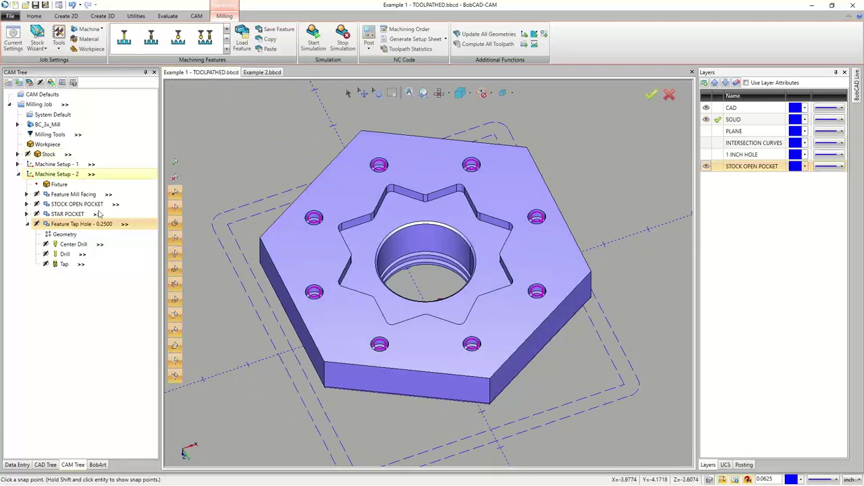
left_click(27, 223)
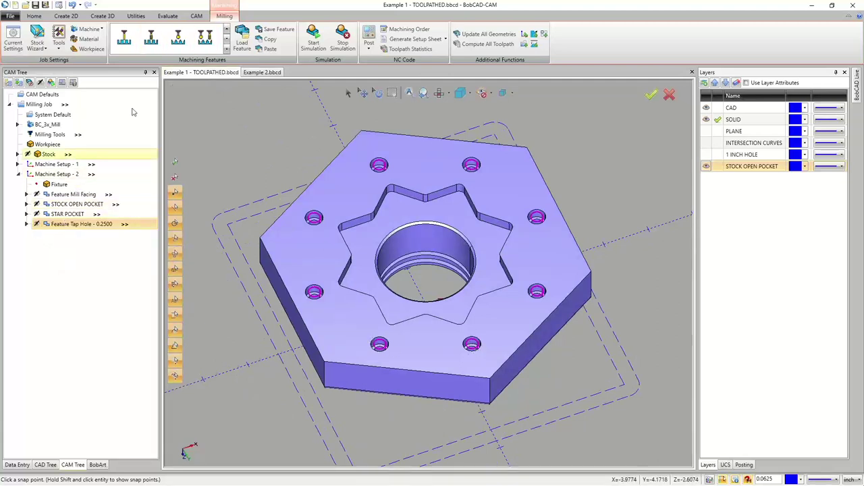
- Measure the diameter of a tapped hole's counterbore edge with Measure One, and return to the CAM Tree
left_click(167, 15)
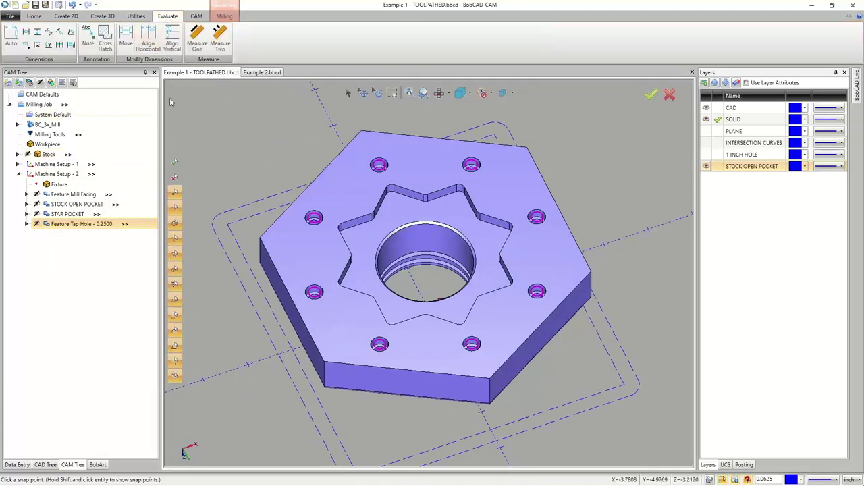
left_click(197, 44)
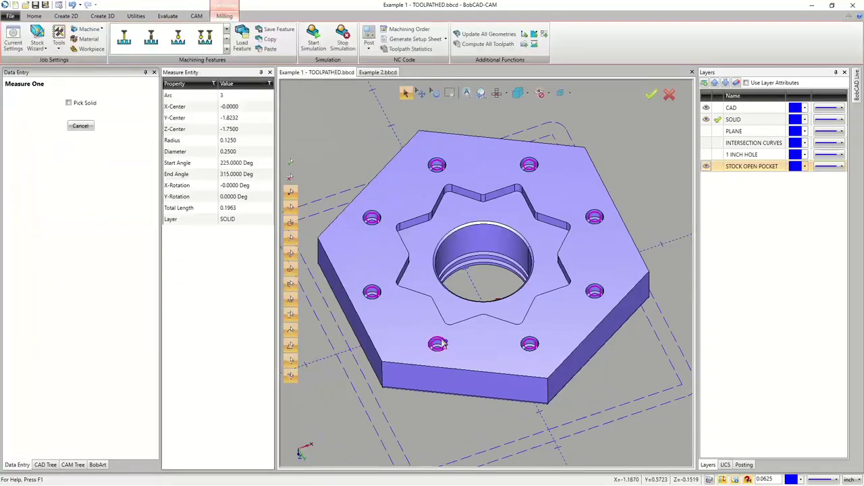
left_click(439, 343)
scroll(439, 343, "up", 5)
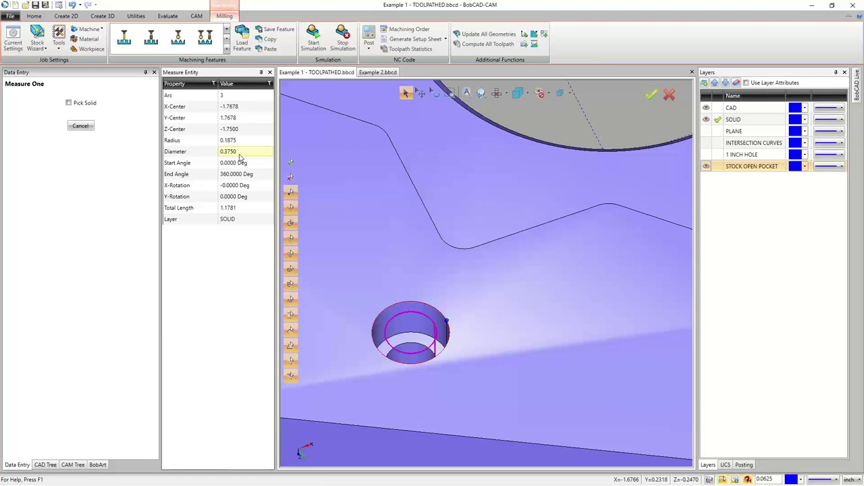
left_click(80, 127)
left_click(73, 464)
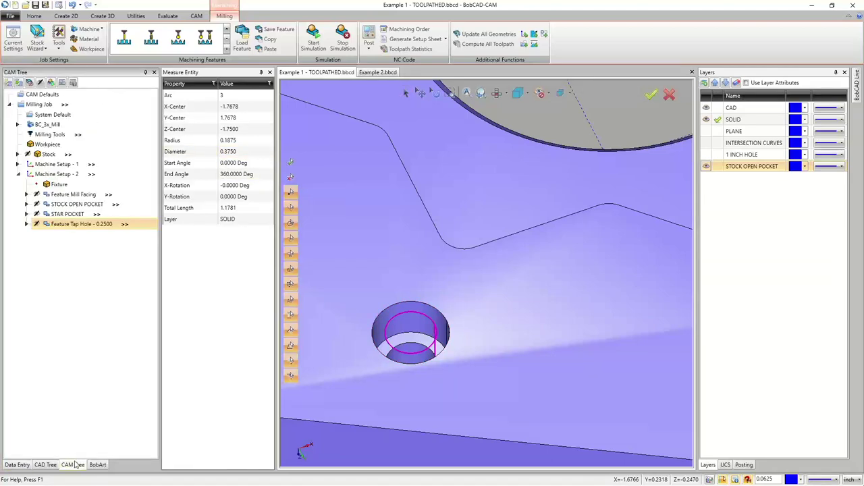
key("f")
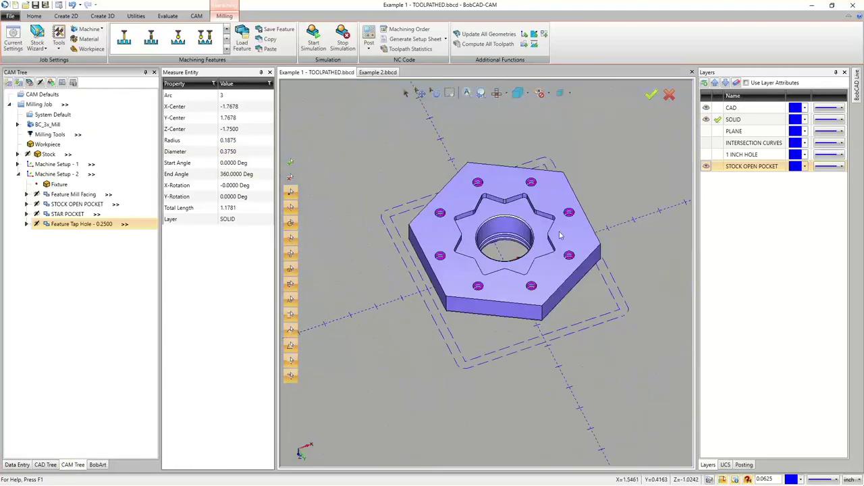
- Add a Mill 2 Axis feature to Machine Setup - 2 and select one hole's upper counterbore edge as its geometry
left_click(47, 174)
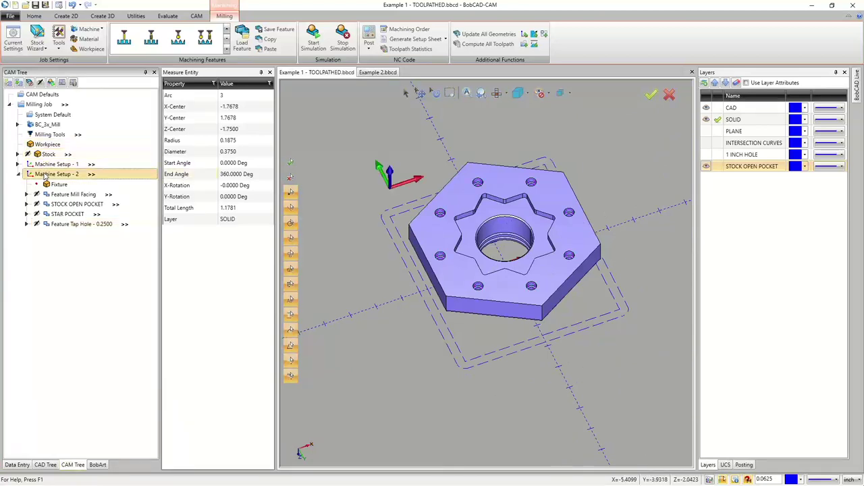
right_click(48, 174)
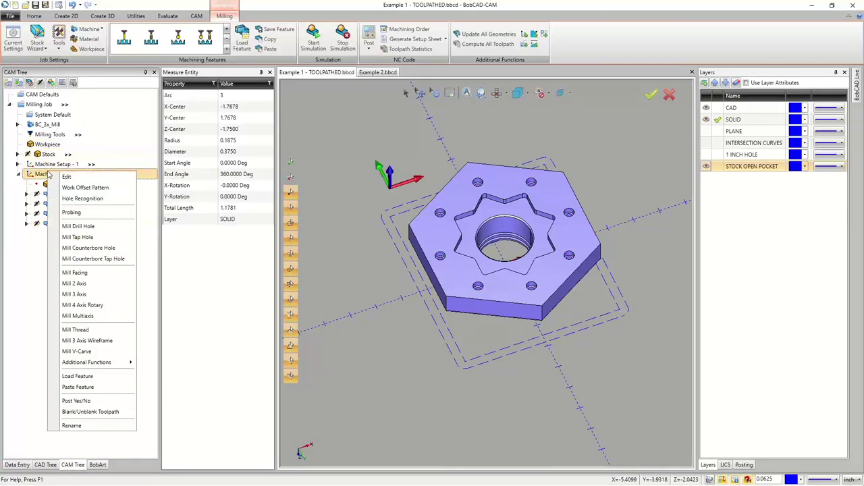
left_click(86, 284)
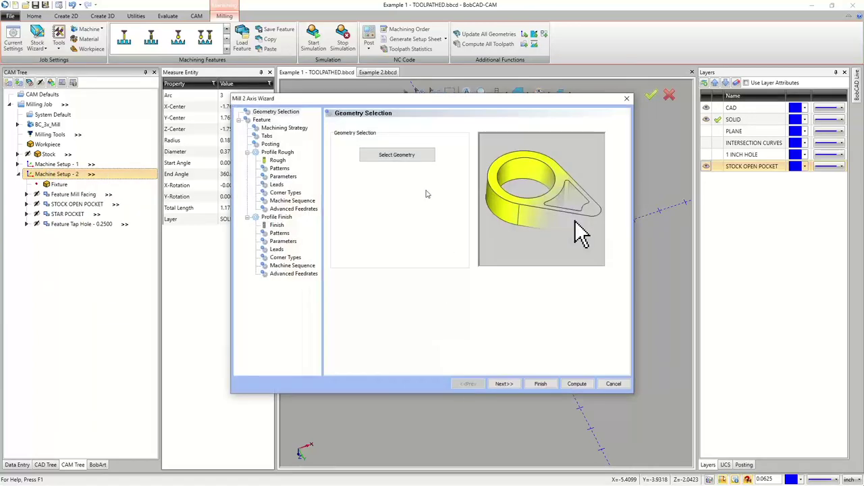
left_click(404, 159)
key("alt+Tab")
key("alt+Tab")
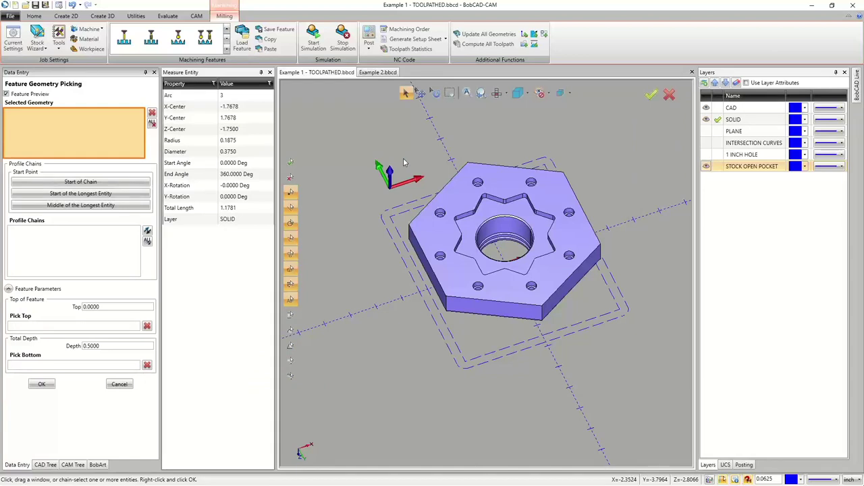
left_click(532, 286)
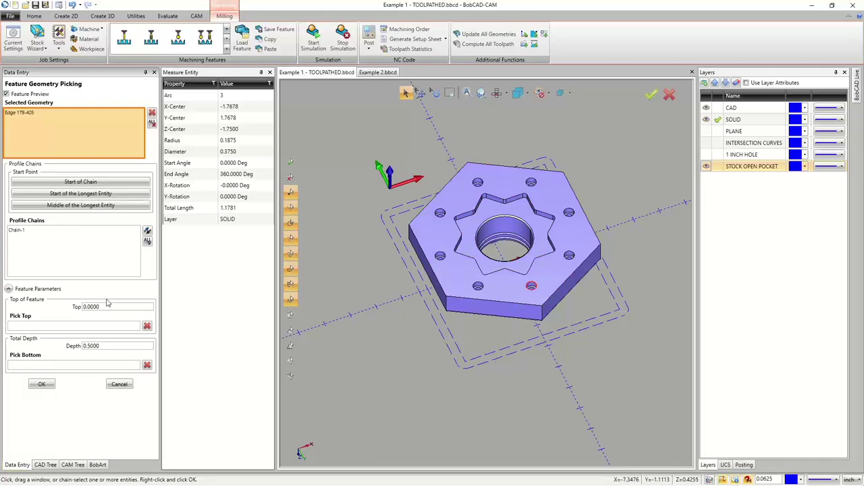
- Define the feature's total depth by picking the bottom of the counterbore, and accept the geometry selection
left_click(103, 366)
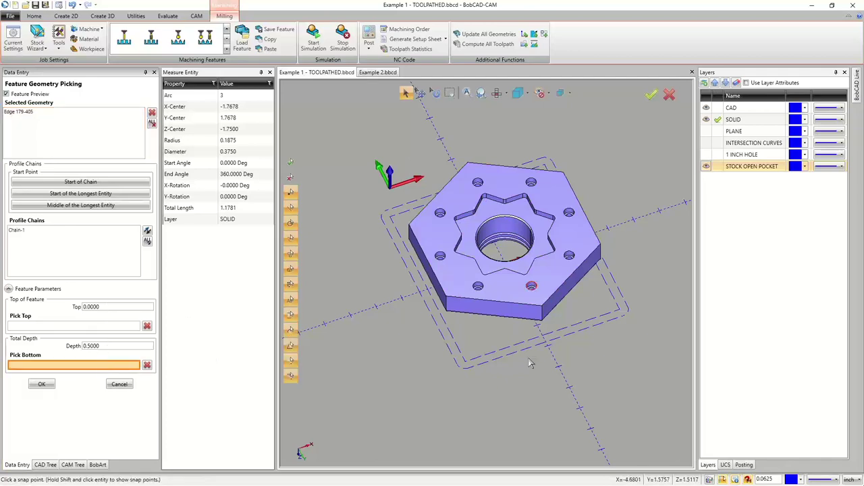
scroll(542, 299, "up", 3)
scroll(542, 300, "up", 5)
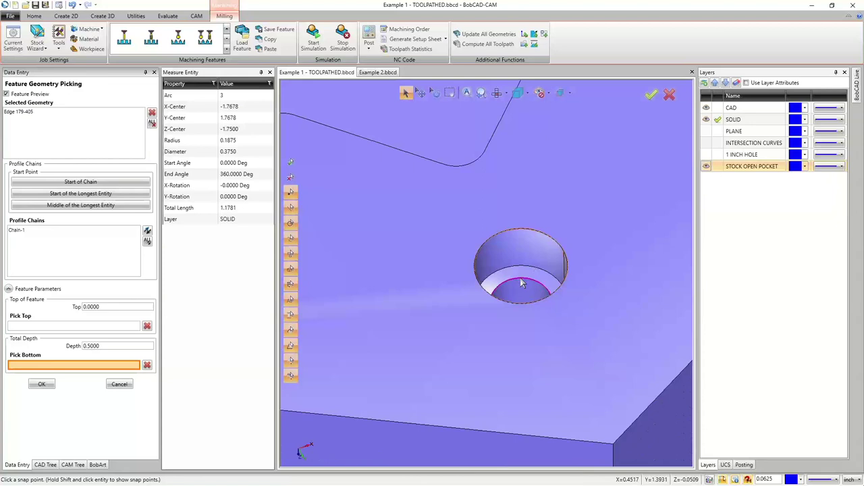
left_click(522, 284)
scroll(440, 268, "down", 5)
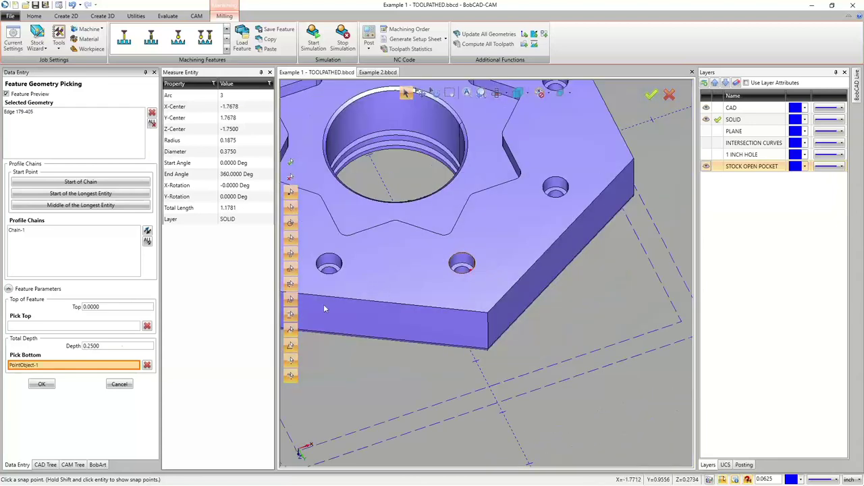
left_click(42, 384)
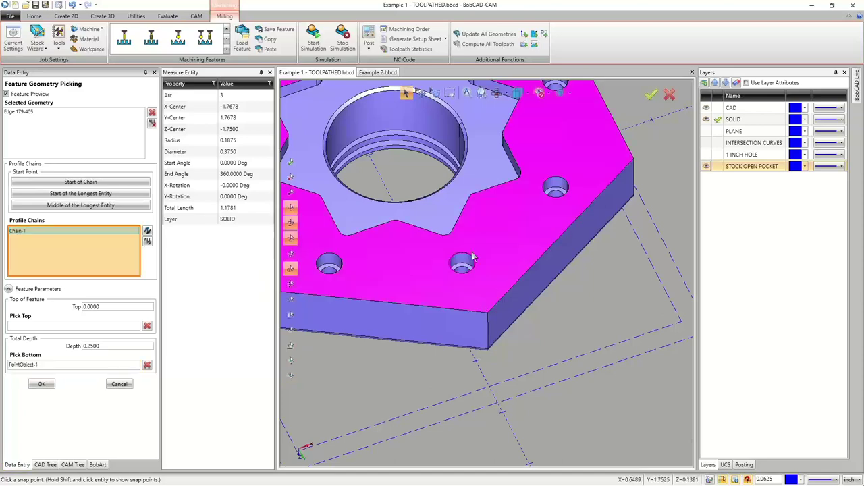
scroll(472, 258, "up", 5)
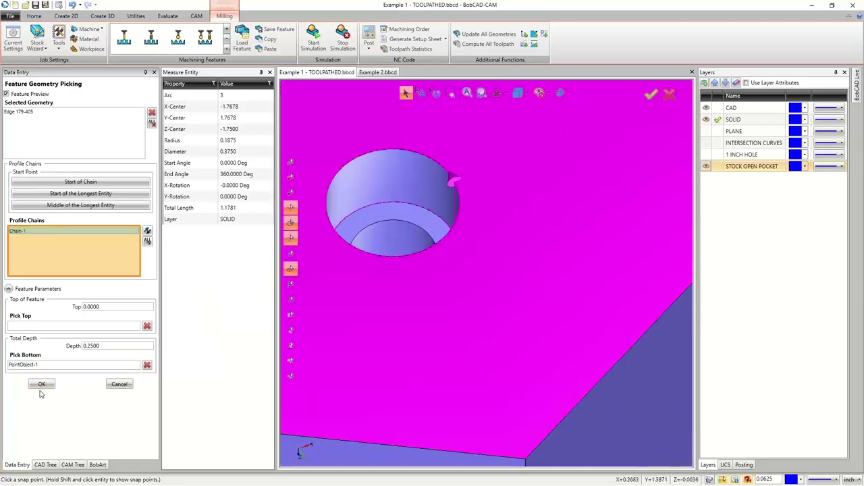
left_click(42, 384)
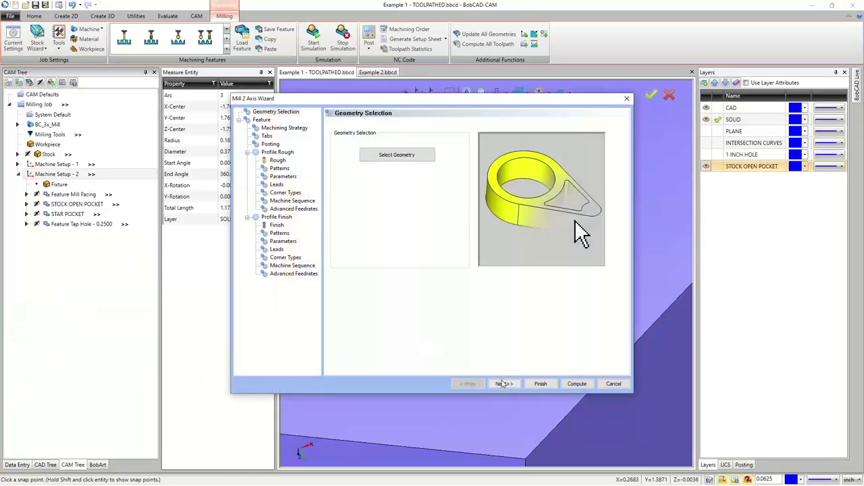
- Choose the Profiling machining strategy for the counterbore feature and remove Profile Finish from its current operations
left_click(503, 383)
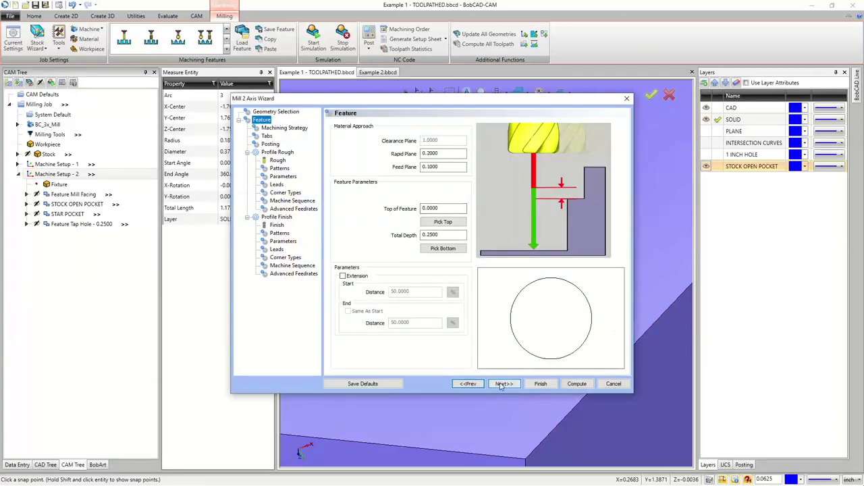
left_click(503, 384)
left_click(373, 144)
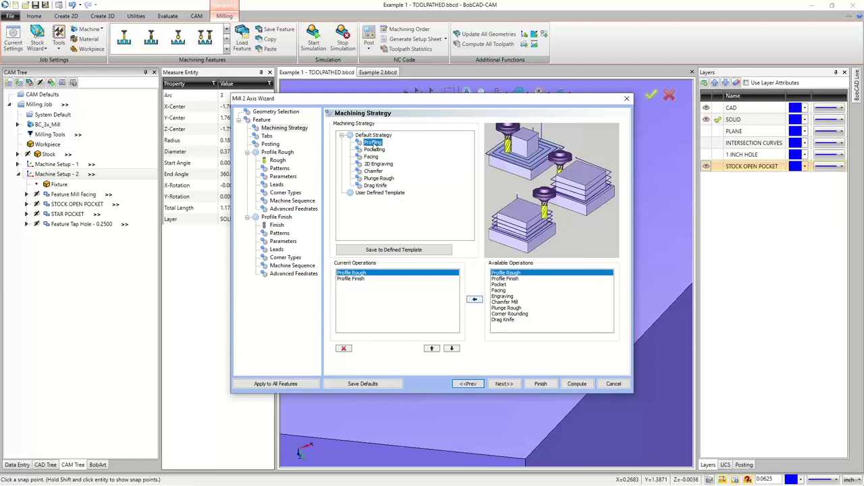
left_click(361, 278)
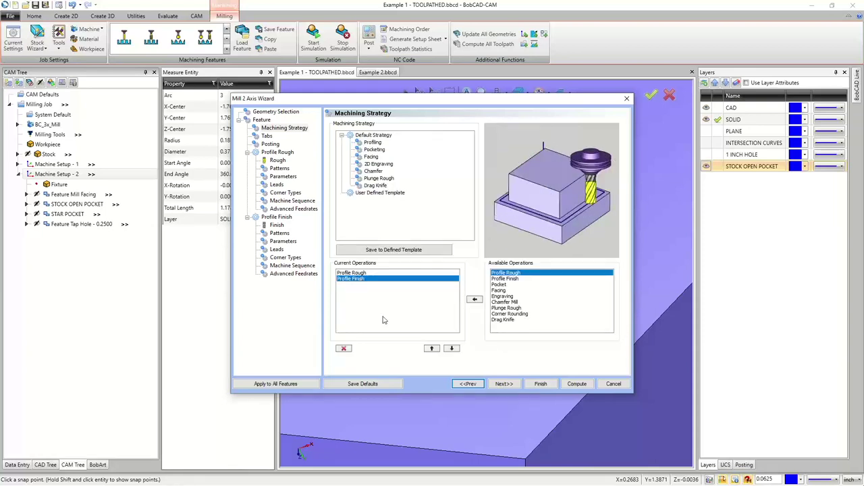
left_click(346, 349)
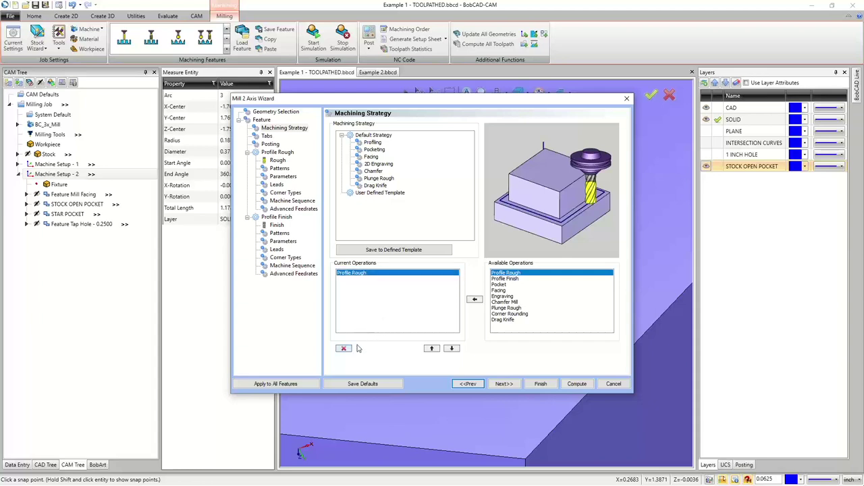
- Examine the counterbore feature's tabs, posting and Rough tool settings, continuing to the Profile Rough patterns
left_click(504, 384)
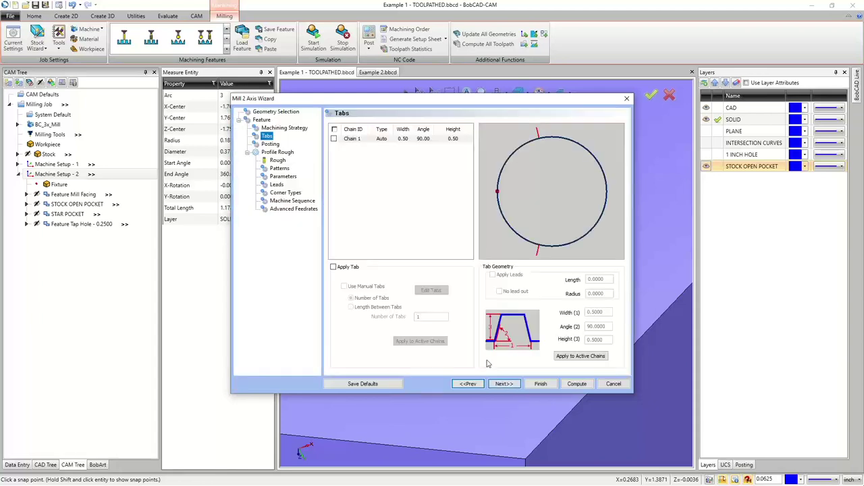
left_click(498, 381)
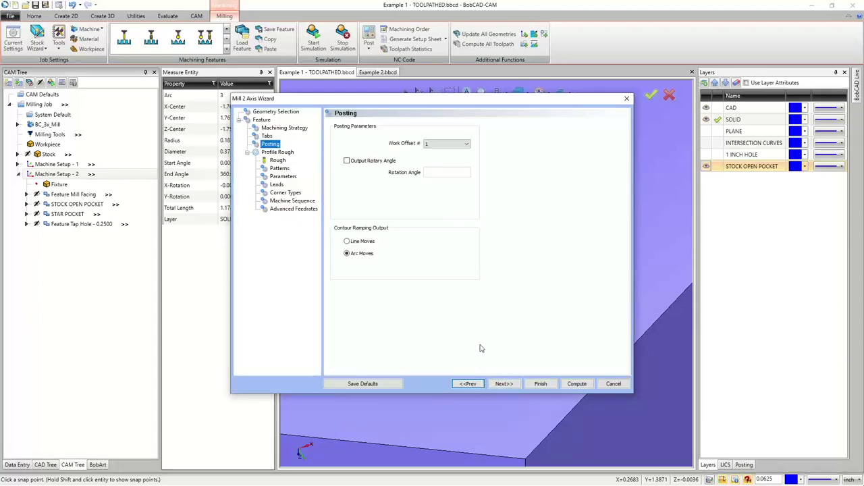
left_click(503, 383)
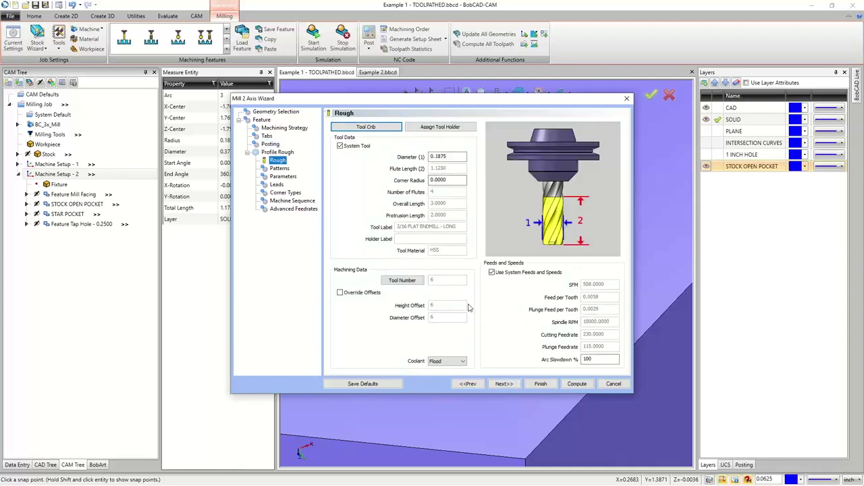
left_click(513, 384)
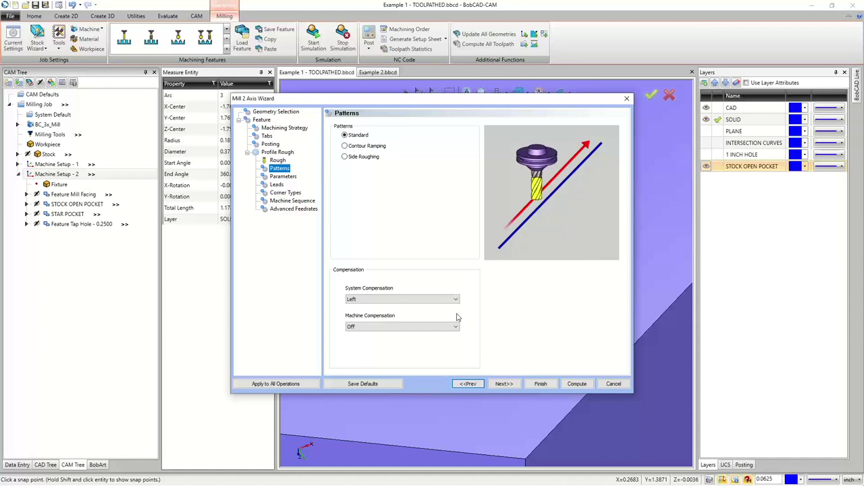
- Add Profile Finish back to the counterbore feature's current operations in its machining strategy
left_click(284, 128)
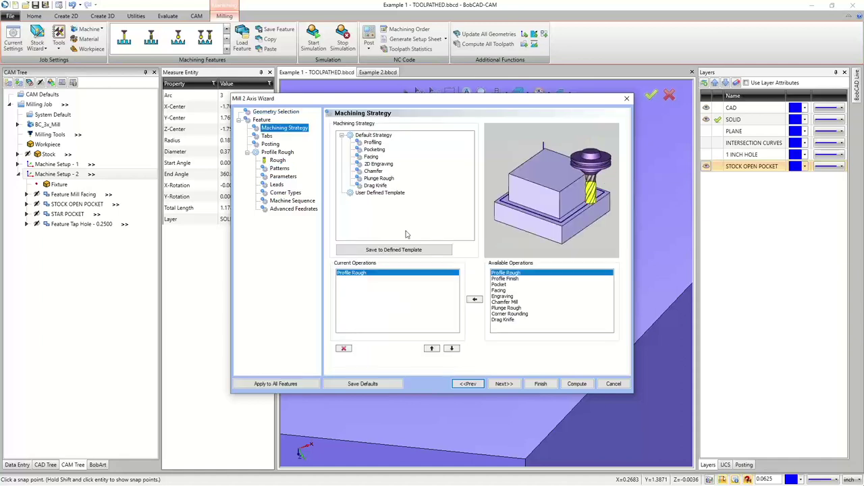
left_click(504, 278)
left_click(475, 299)
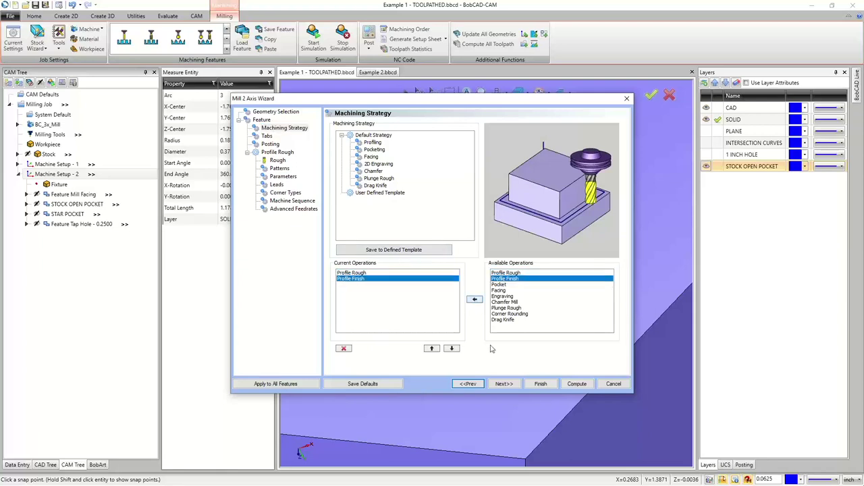
- Set the Profile Rough pattern to Contour Ramping with machine compensation Comp Left / G41
left_click(504, 385)
left_click(504, 384)
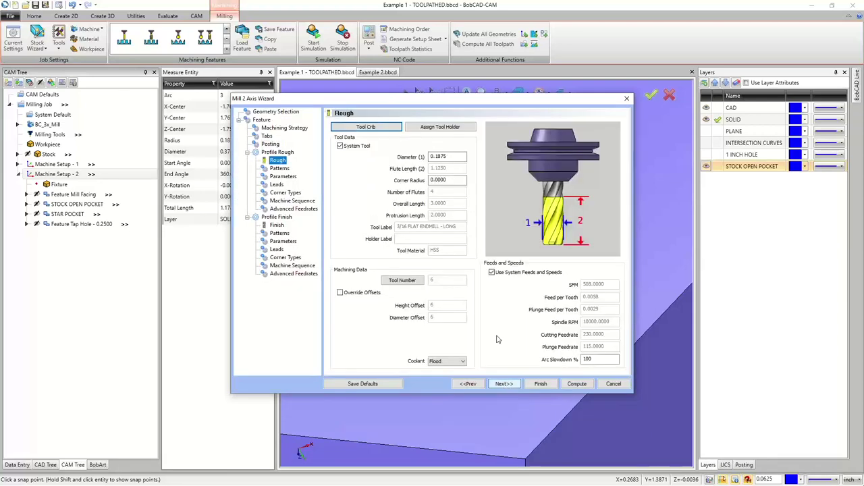
left_click(505, 384)
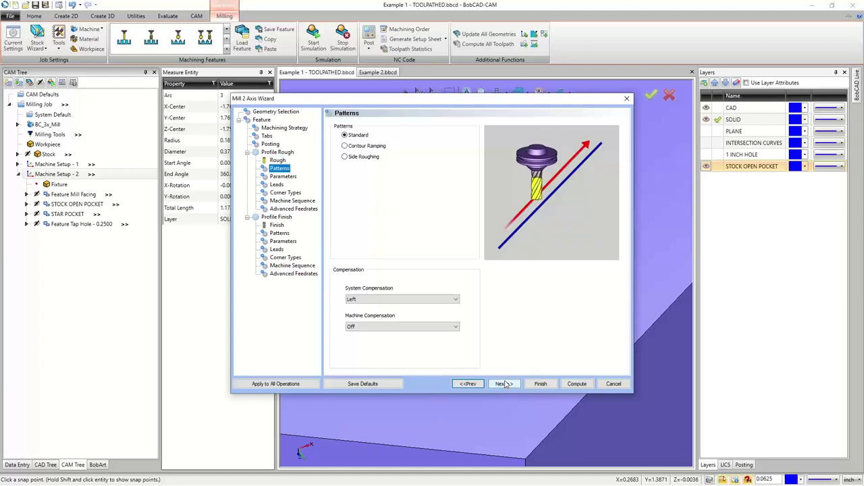
left_click(346, 147)
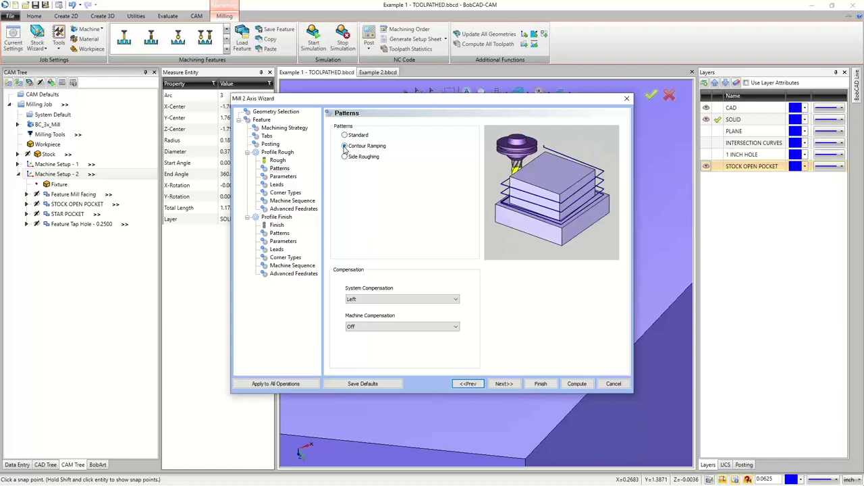
left_click(372, 329)
left_click(372, 340)
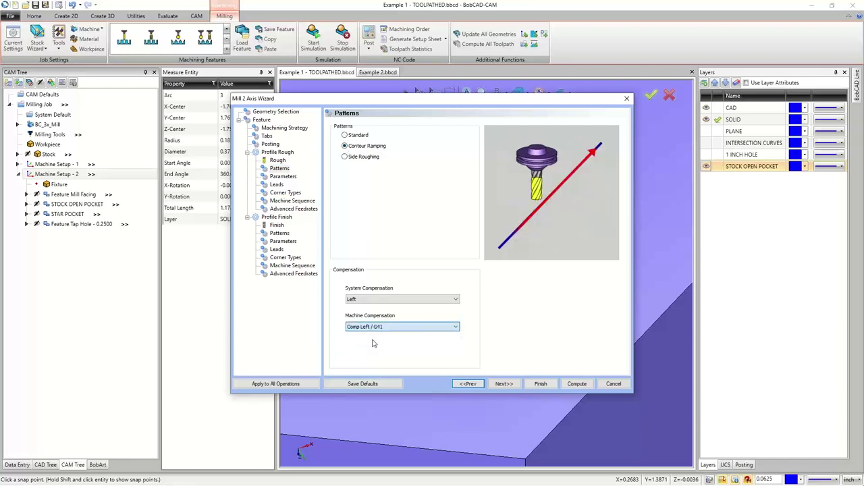
- Set the Profile Rough depth of cut to .125 in its depth parameters
left_click(503, 384)
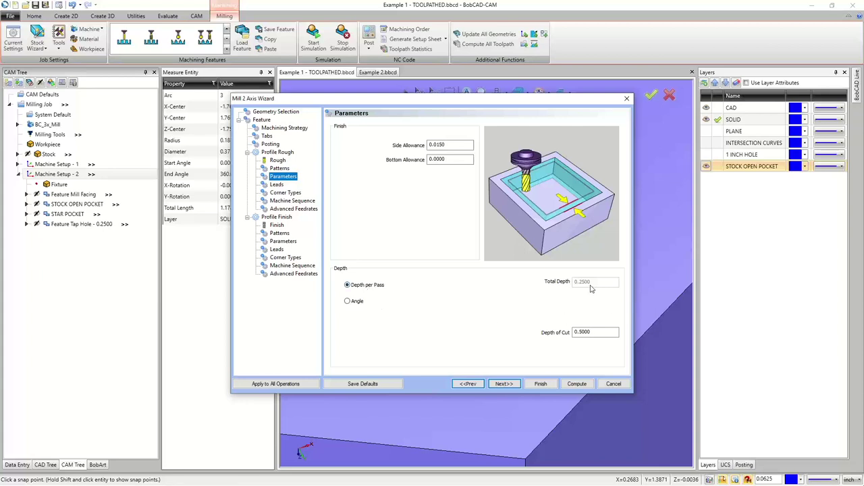
left_click_drag(608, 332, 540, 333)
type(".125")
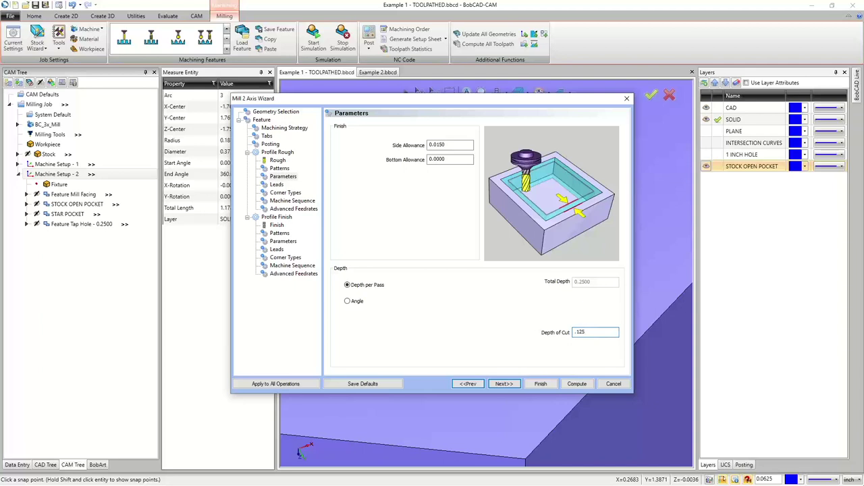
- Set the machine sequence's sort order to Optimized and apply it to all operations, leaving the rough leads and corner types at their defaults
left_click(505, 383)
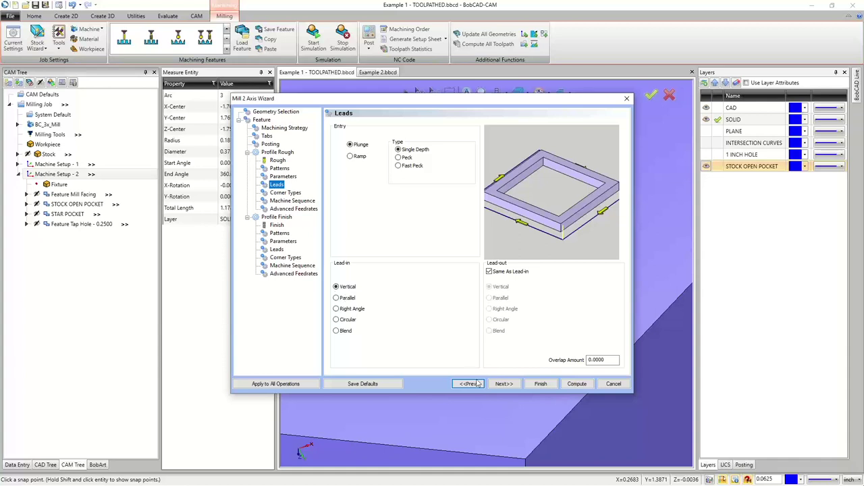
left_click(503, 384)
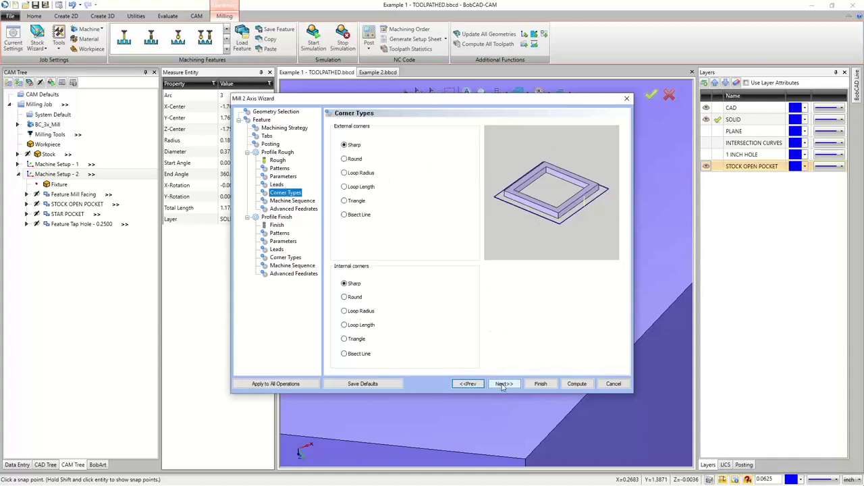
left_click(503, 385)
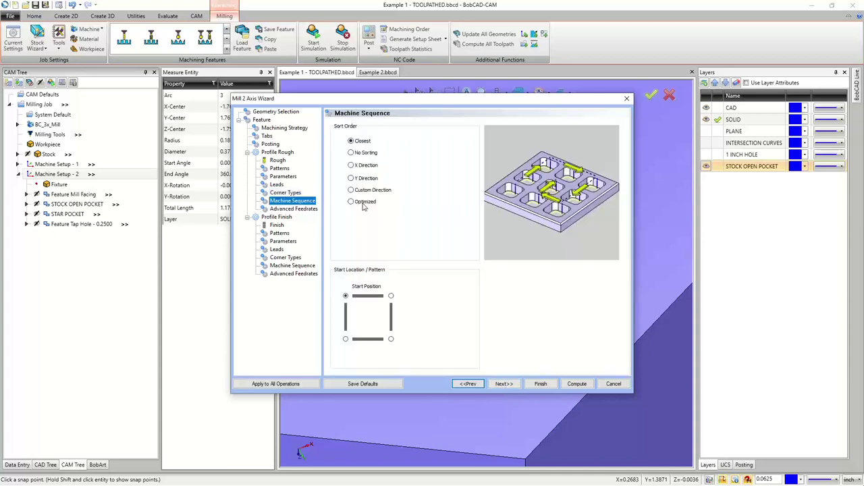
left_click(285, 386)
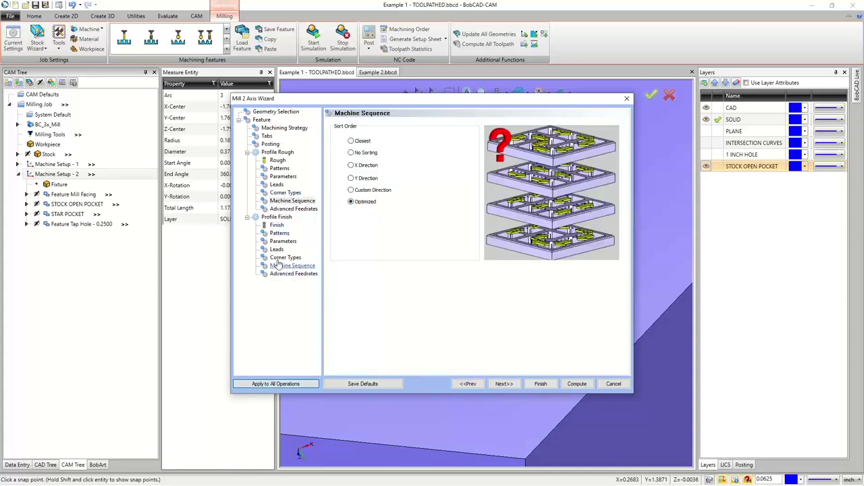
- Assign the 3/16 flat endmill from the tool crib to the Profile Finish operation
left_click(505, 385)
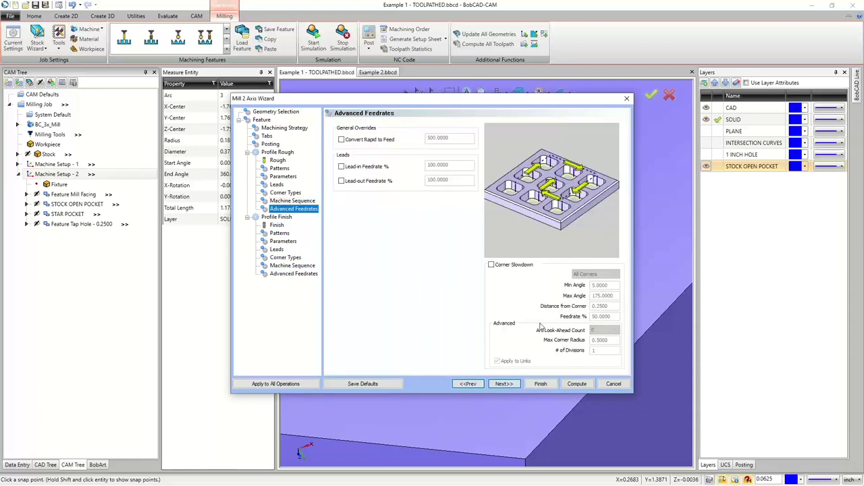
left_click(503, 383)
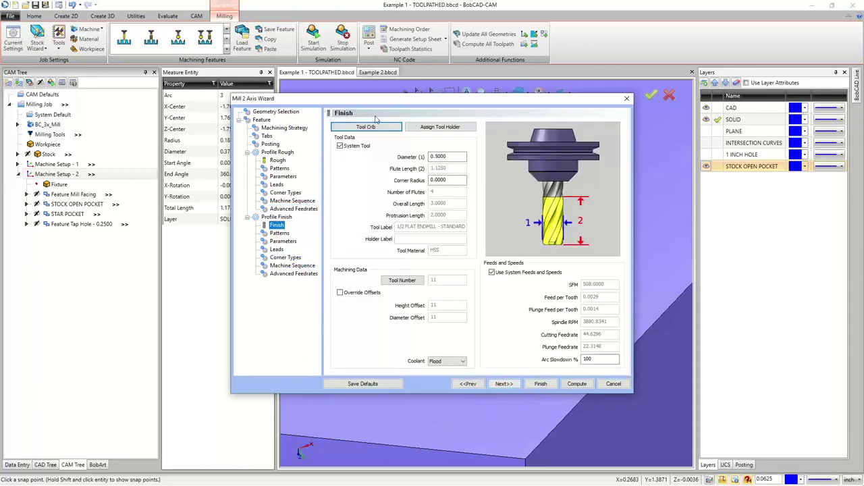
left_click(366, 127)
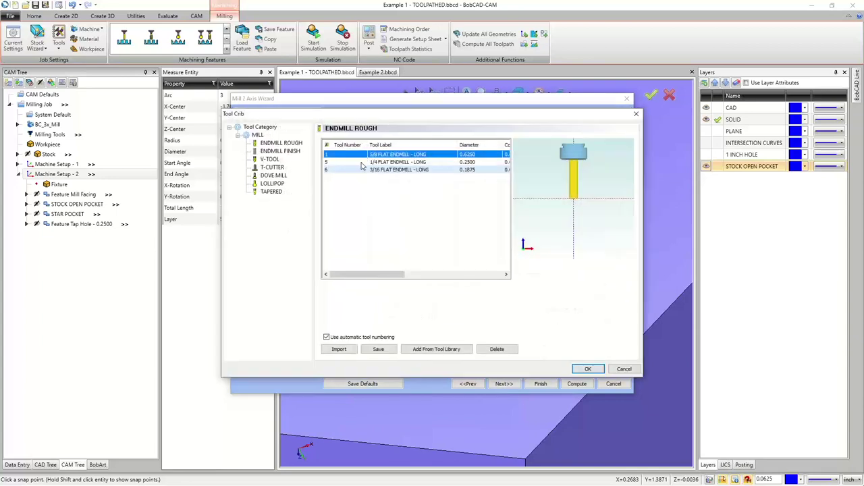
left_click(364, 170)
left_click(587, 368)
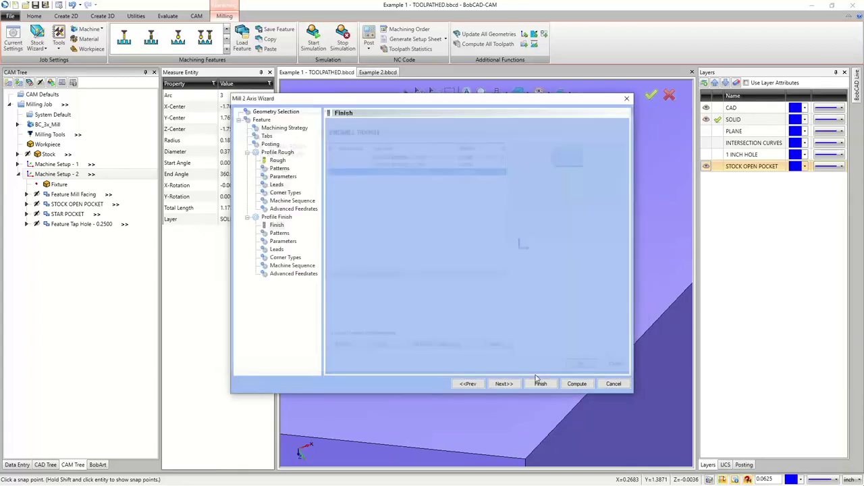
- Set the Profile Finish machine compensation to Comp Left / G41
left_click(504, 383)
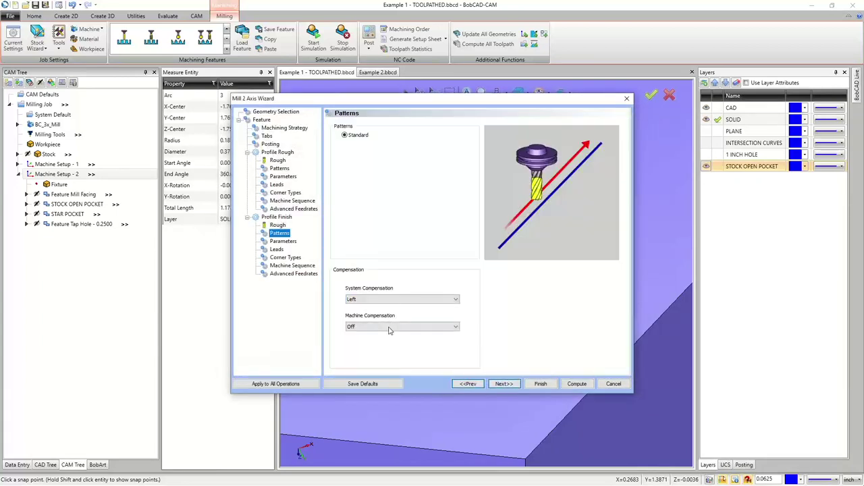
left_click(389, 330)
left_click(390, 342)
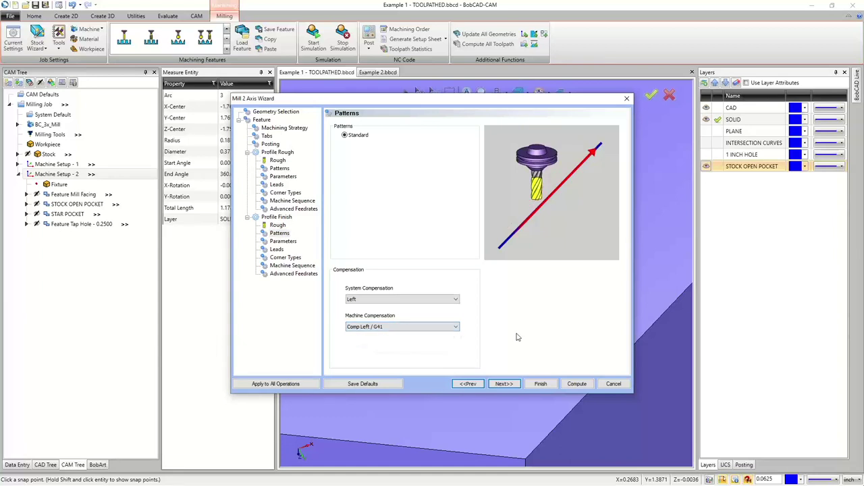
- Give Profile Finish a Right Angle lead-in whose length is half the difference of .375 and .1875
left_click(504, 383)
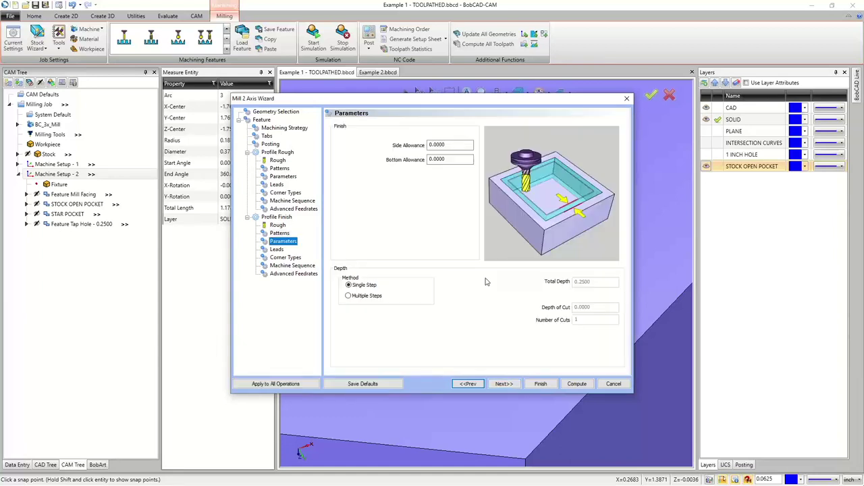
left_click(516, 384)
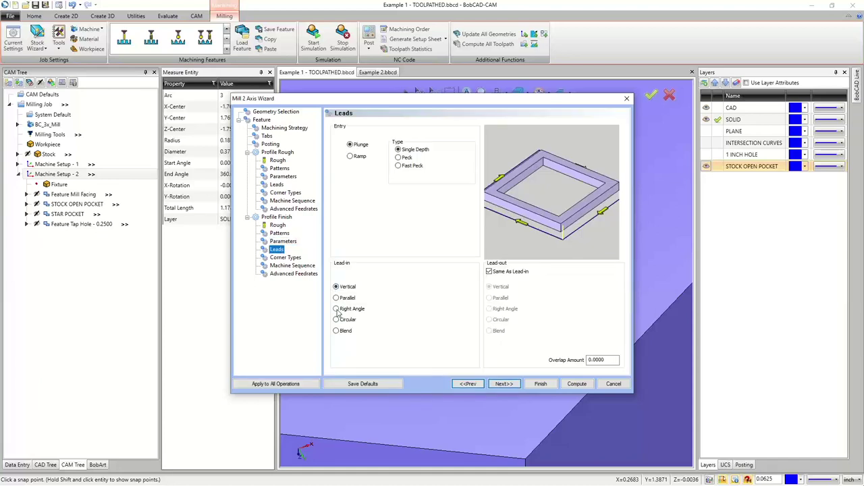
left_click(337, 309)
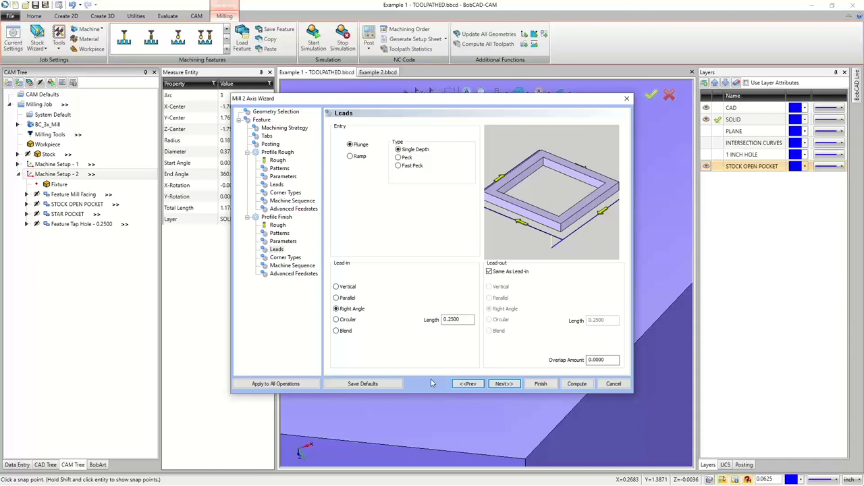
double_click(453, 321)
type(".375-.1875")
key("Tab")
key("shift+Tab")
key("End")
type("/2")
left_click(612, 362)
- Accept the remaining Profile Finish settings, compute the counterbore feature, and inspect the toolpath inside the hole
left_click(517, 383)
left_click(517, 383)
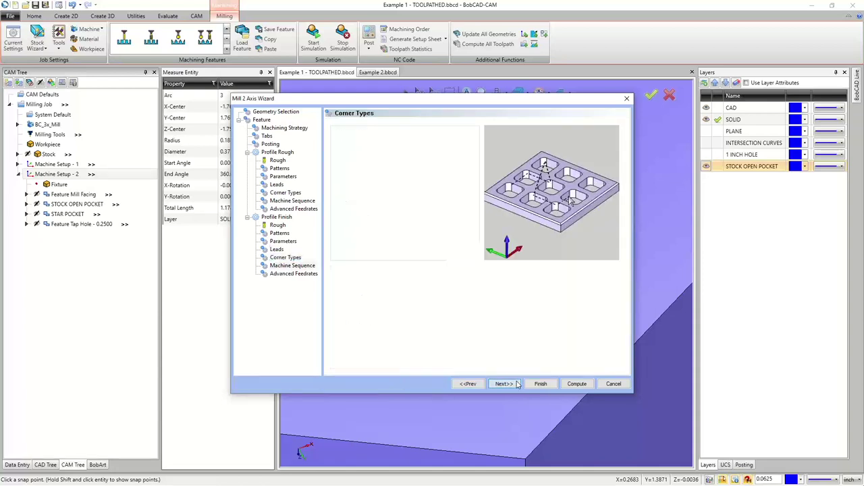
left_click(513, 383)
left_click(568, 383)
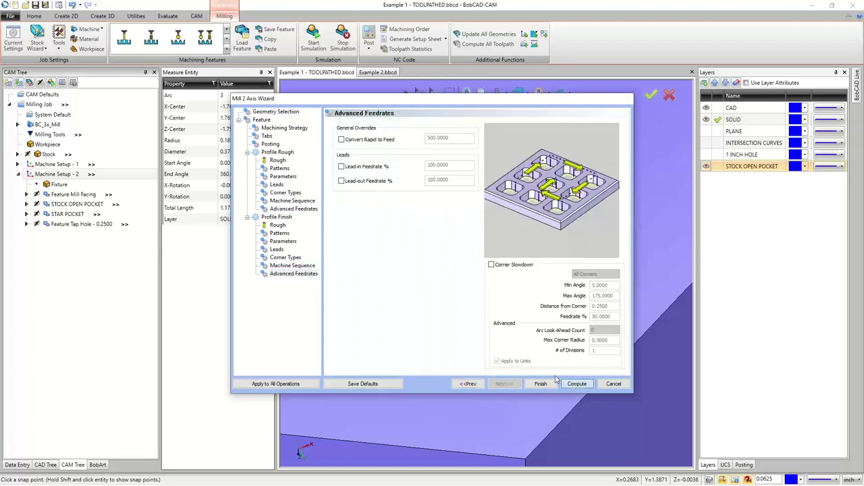
middle_click_drag(412, 242, 459, 309)
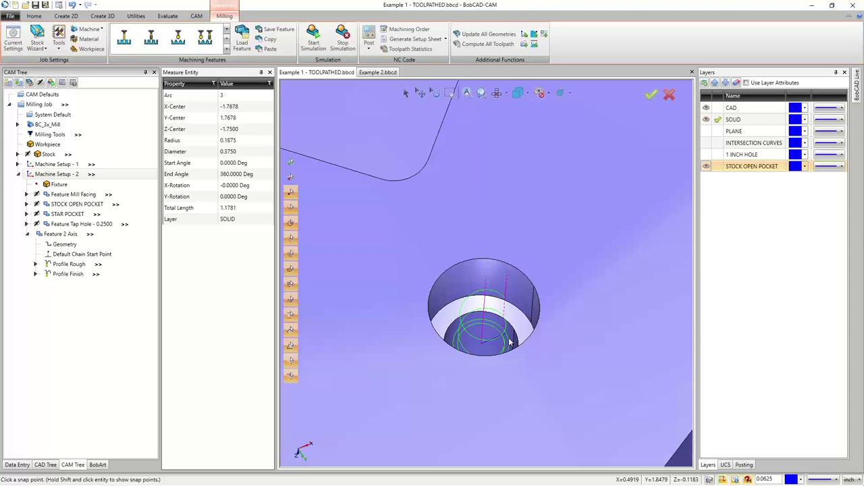
- Rename the new Mill 2 Axis feature under Machine Setup - 2 as C-BORE
scroll(509, 342, "down", 10)
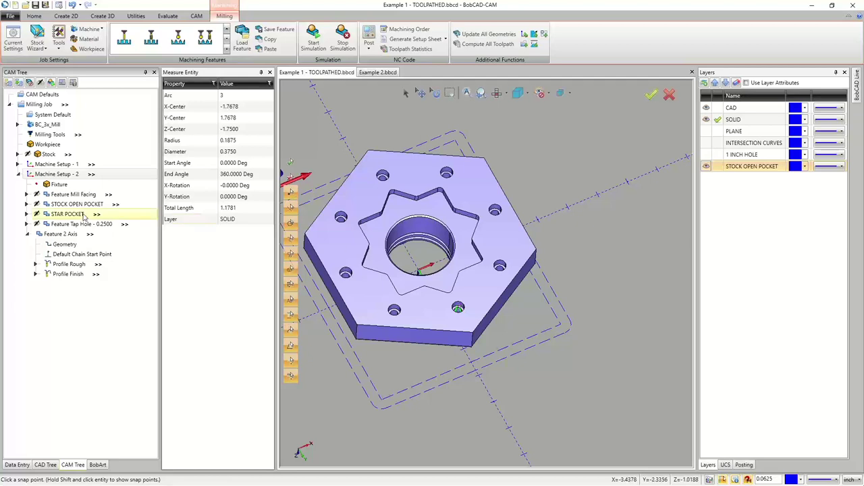
right_click(74, 233)
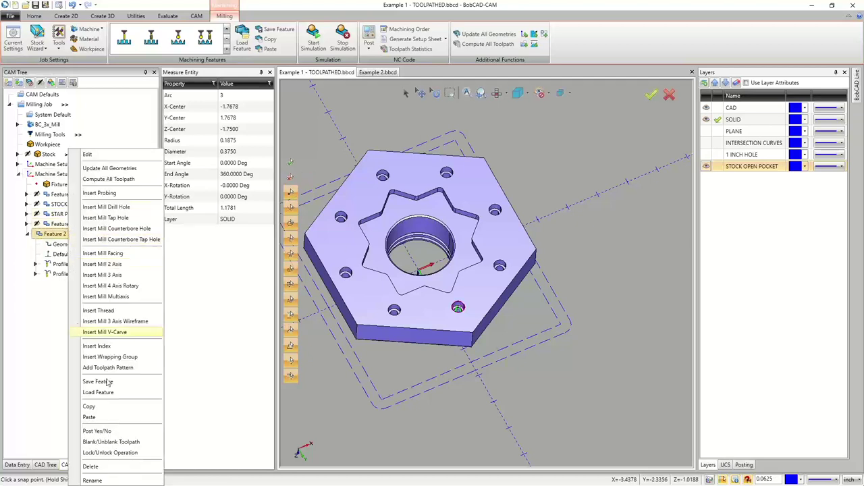
left_click(101, 480)
type("C-BORE")
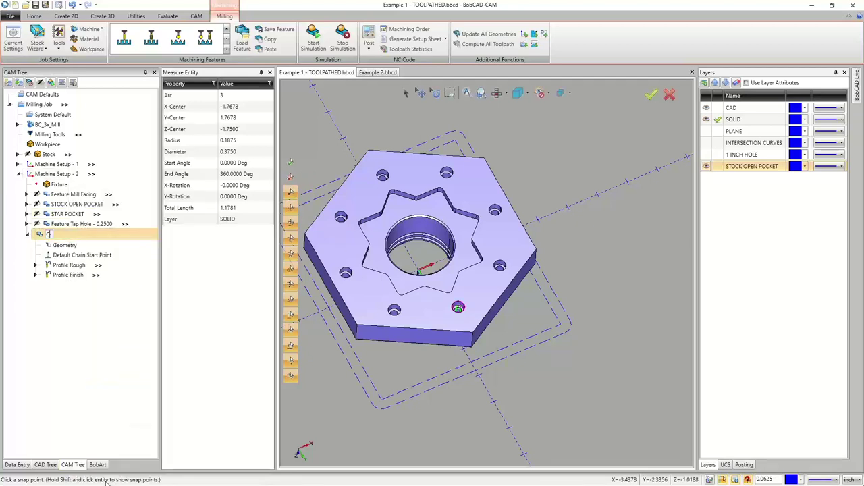
left_click(61, 275)
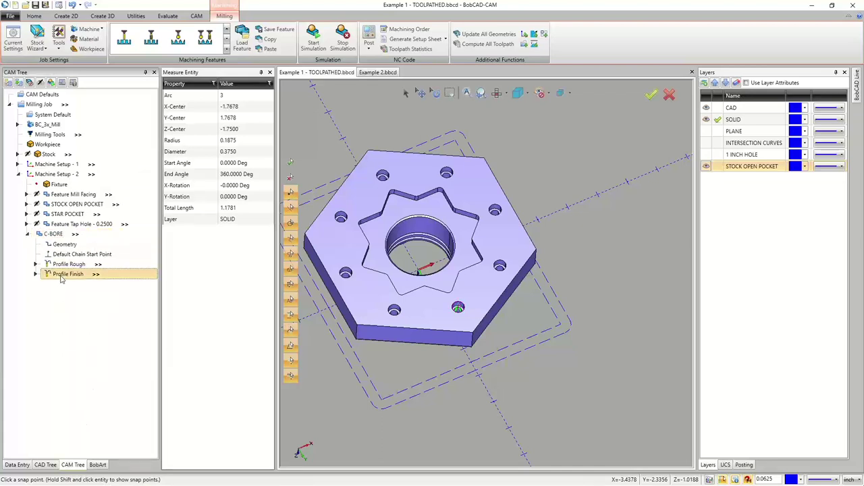
- Start a toolpath pattern for the C-BORE feature, compare the Rotate and Points types, and choose Rotate
right_click(52, 233)
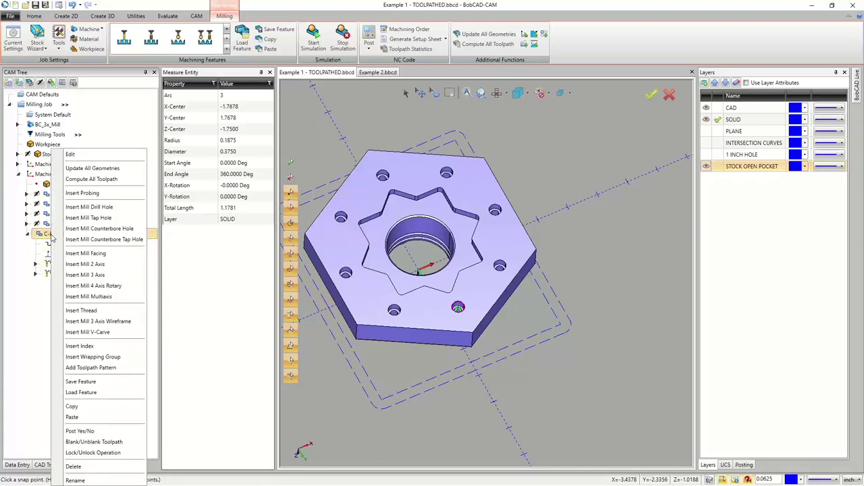
left_click(105, 368)
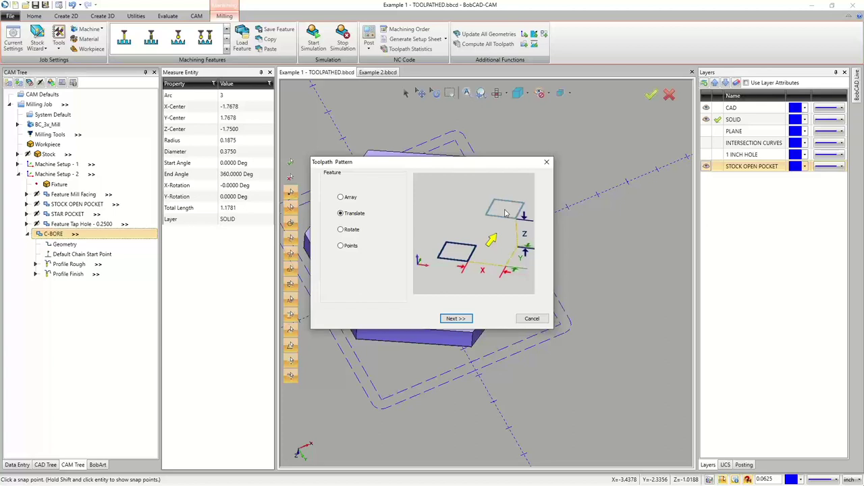
left_click(341, 230)
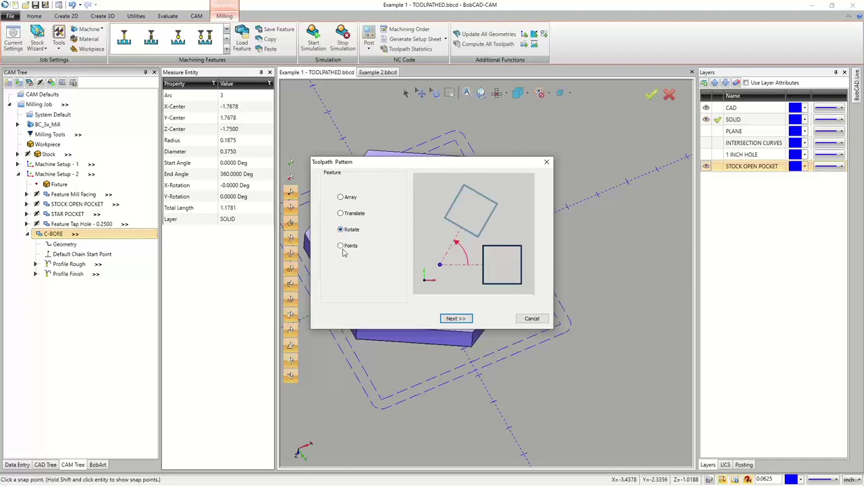
left_click(342, 246)
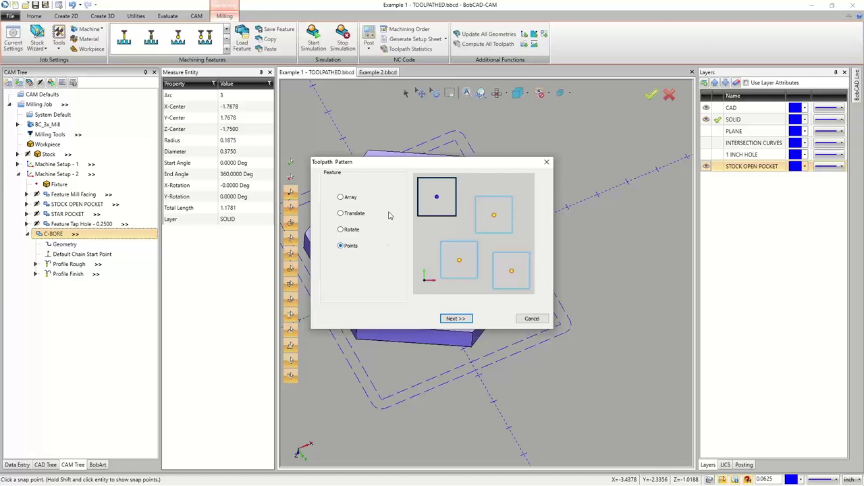
left_click_drag(395, 167, 533, 337)
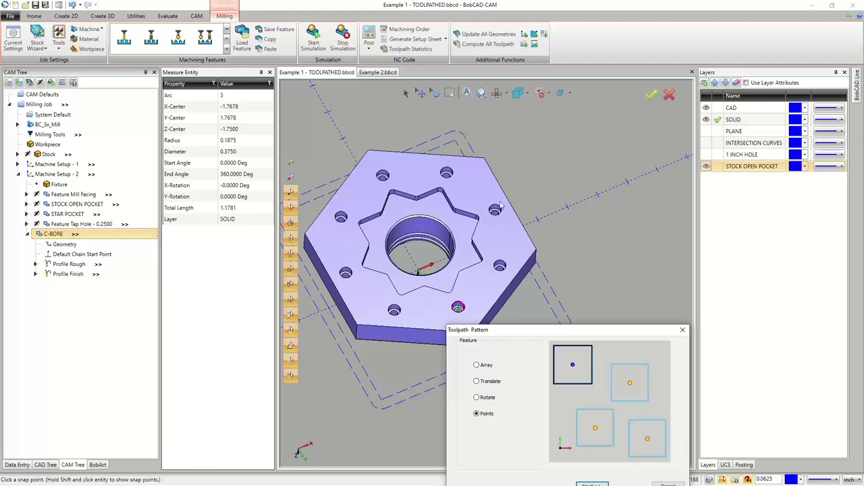
left_click(457, 308)
left_click_drag(539, 333, 442, 145)
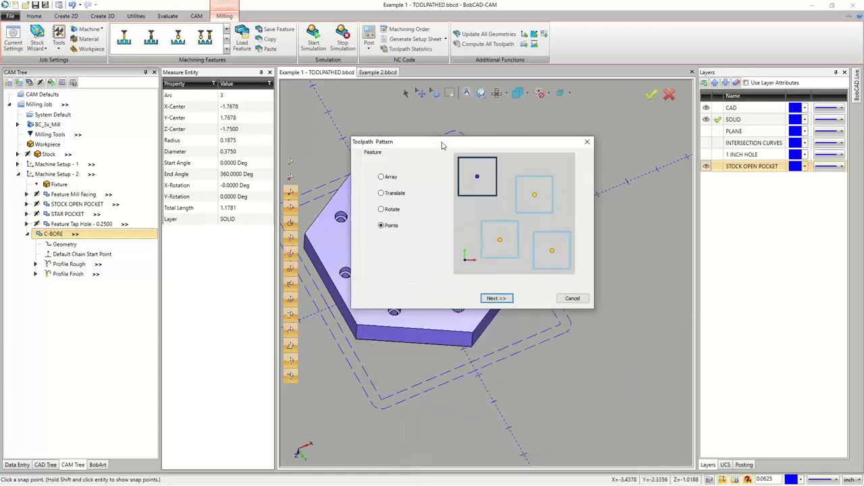
left_click(387, 213)
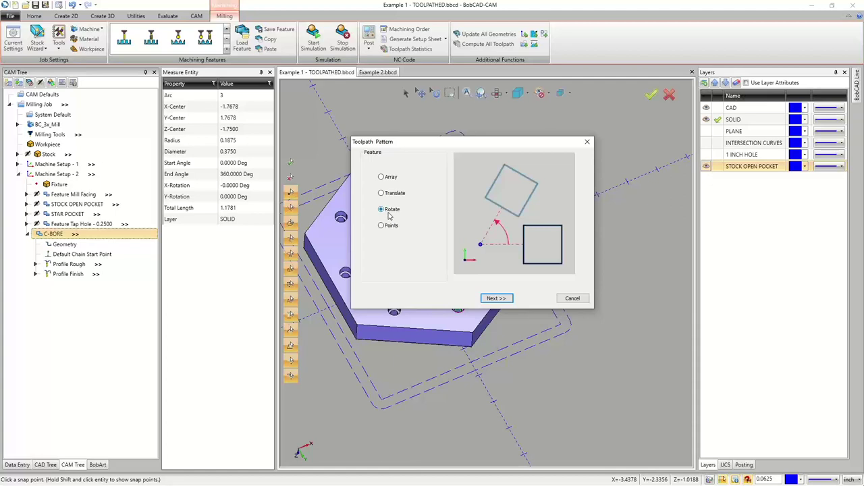
- Set the rotate toolpath pattern's angle to 360/8 and its number of copies to 7
left_click(496, 299)
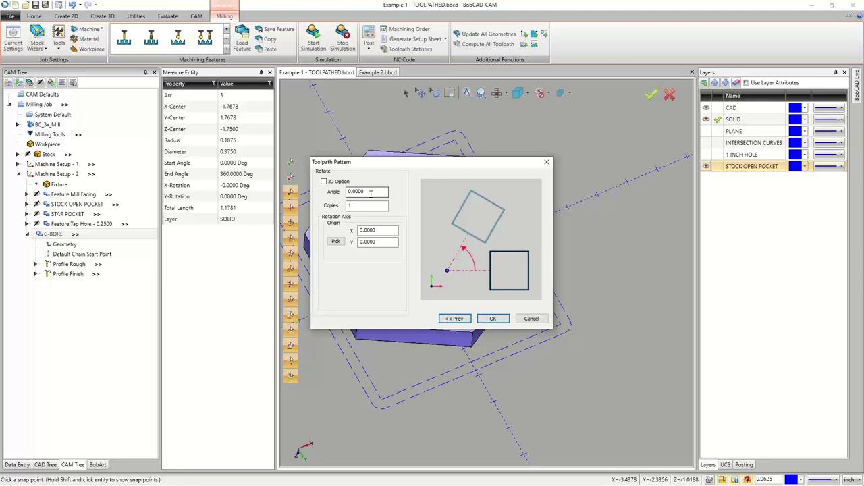
left_click_drag(370, 194, 337, 194)
type("360/8")
key("Tab")
key("Tab")
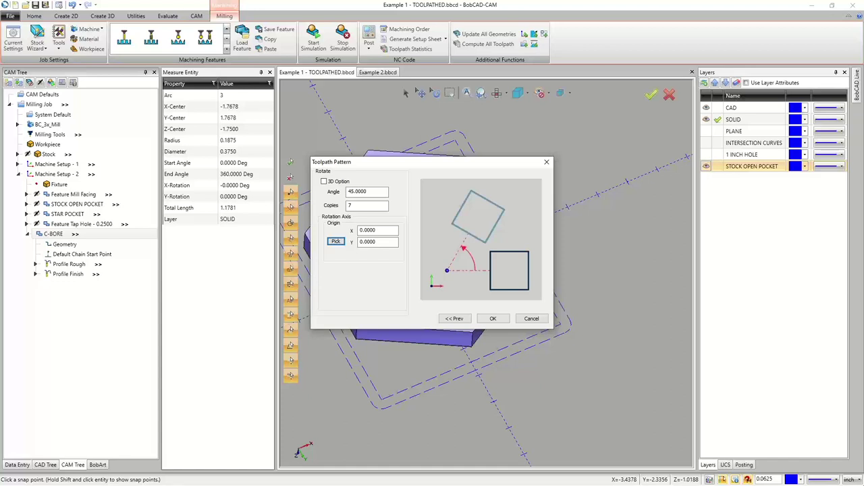
- Show the 1 INCH HOLE layer and pick the point at the center of the bore as the pattern's rotation origin
left_click(335, 241)
middle_click_drag(448, 297, 444, 278)
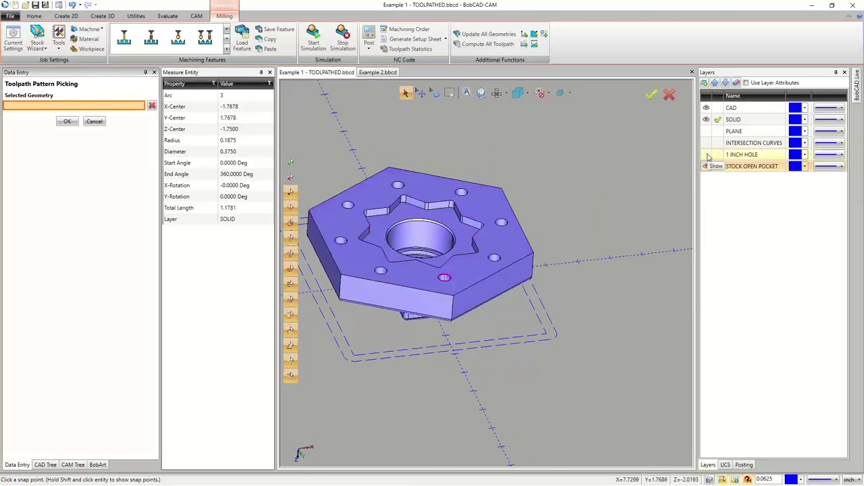
left_click(706, 154)
middle_click_drag(425, 246, 449, 274)
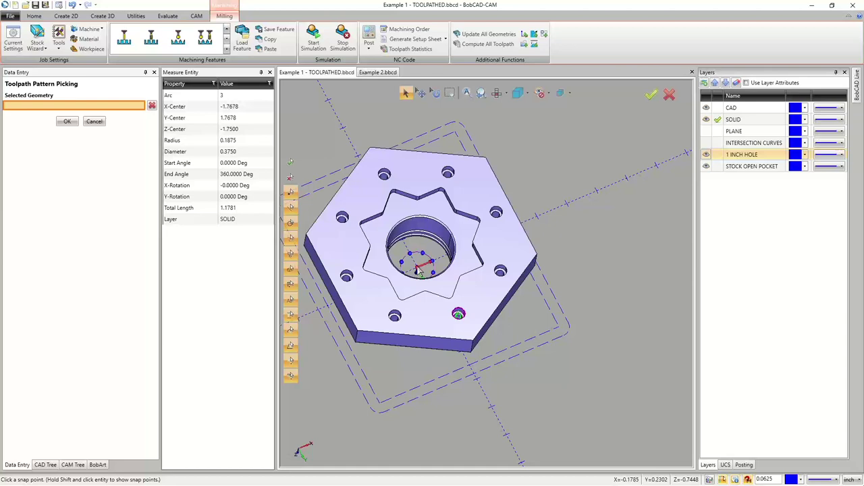
left_click(417, 268)
left_click(67, 121)
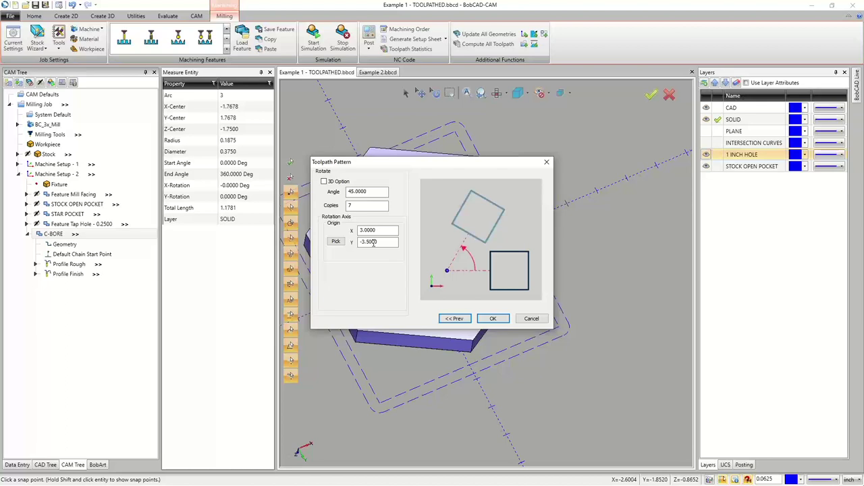
- Apply the rotate pattern and inspect the toolpaths it produces and its place under Machine Setup - 2
left_click(500, 322)
middle_click_drag(457, 299, 466, 275)
left_click(53, 246)
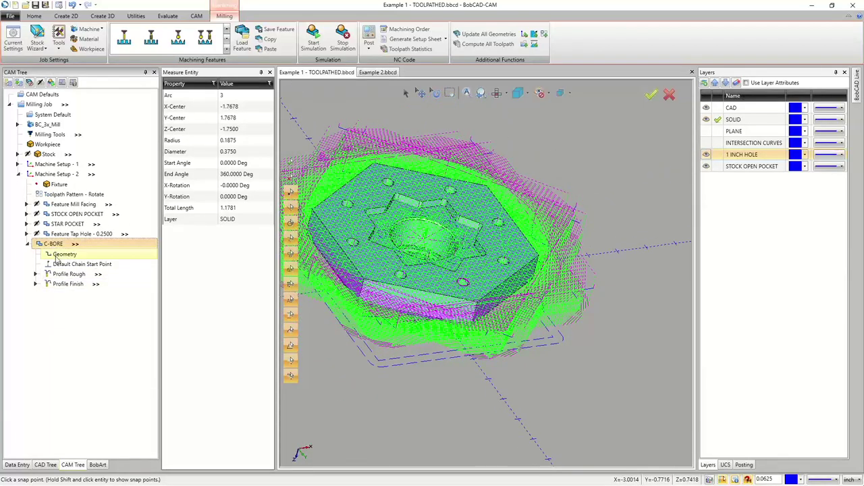
left_click(61, 195)
right_click(61, 195)
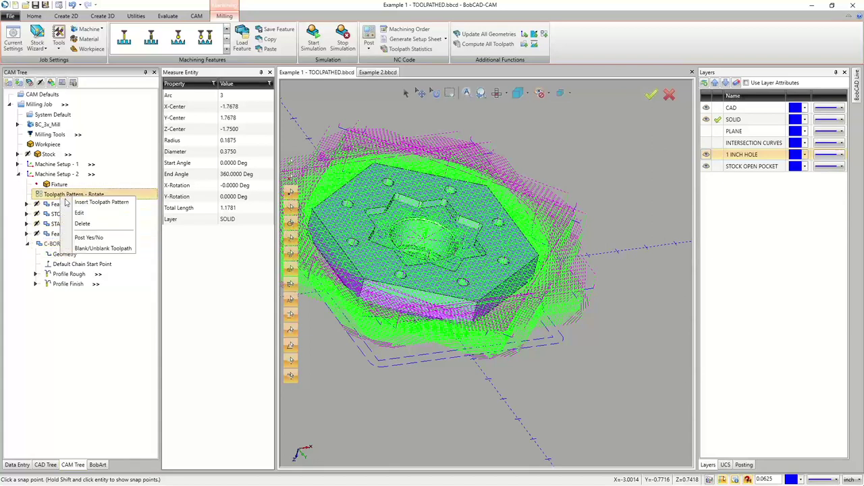
key("Escape")
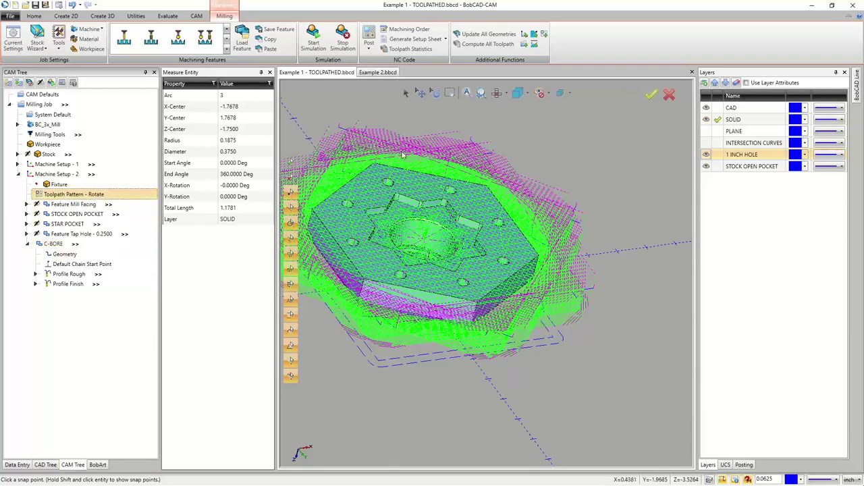
- Delete the Toolpath Pattern - Rotate item from Machine Setup - 2
left_click(58, 174)
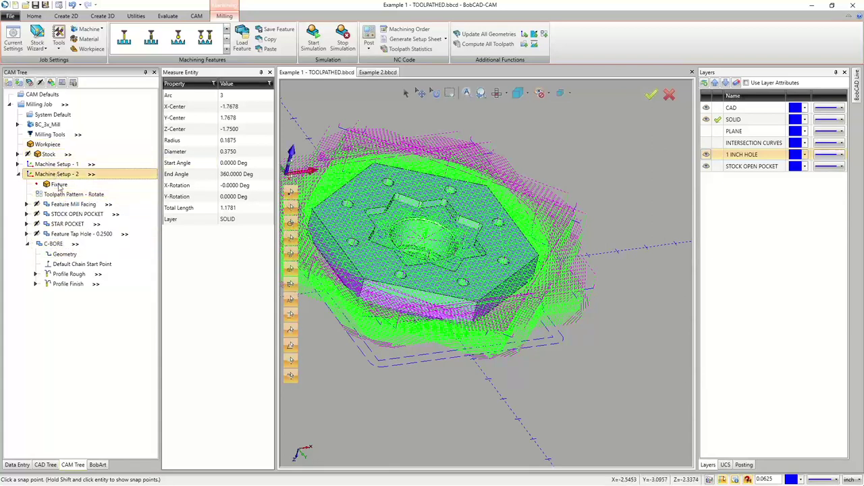
right_click(61, 194)
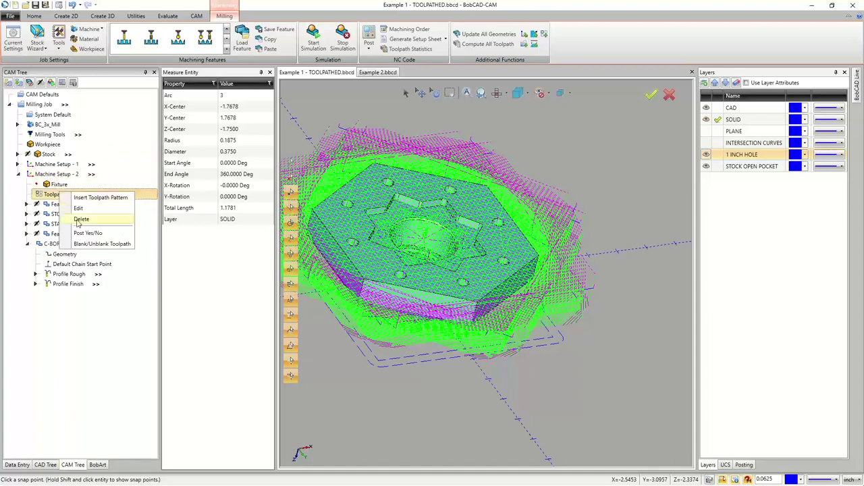
left_click(80, 221)
left_click(450, 264)
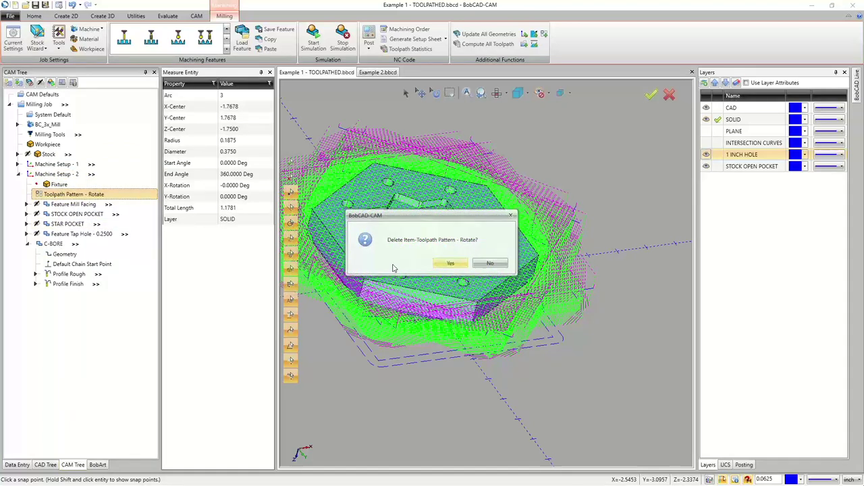
- Add a Rotate toolpath pattern to the C-BORE feature with a 45° angle and 7 copies
right_click(58, 235)
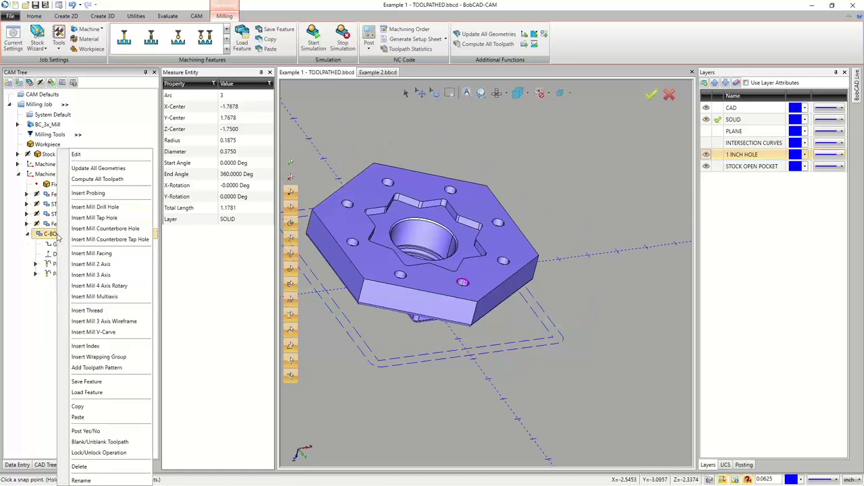
left_click(97, 367)
left_click(352, 230)
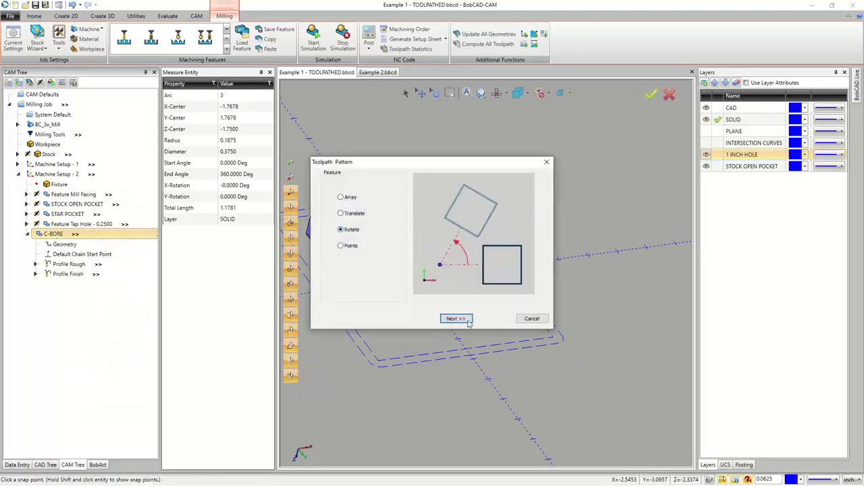
left_click(454, 318)
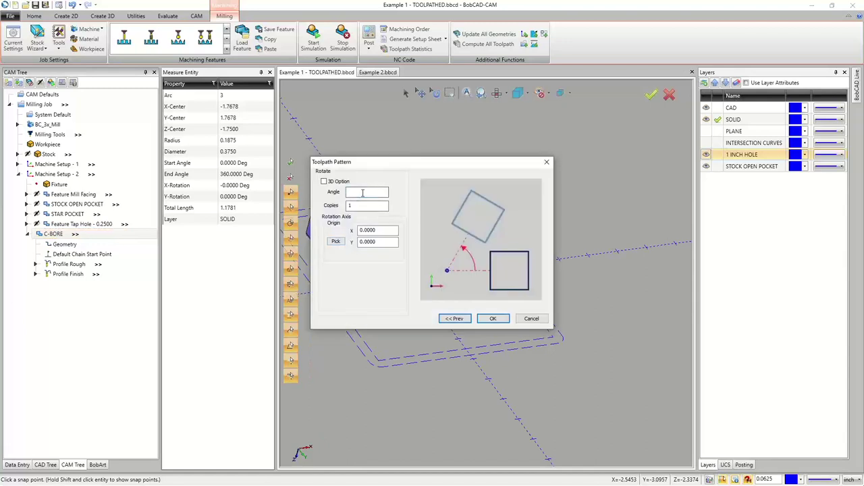
double_click(359, 191)
type("360")
key("Tab")
type("7")
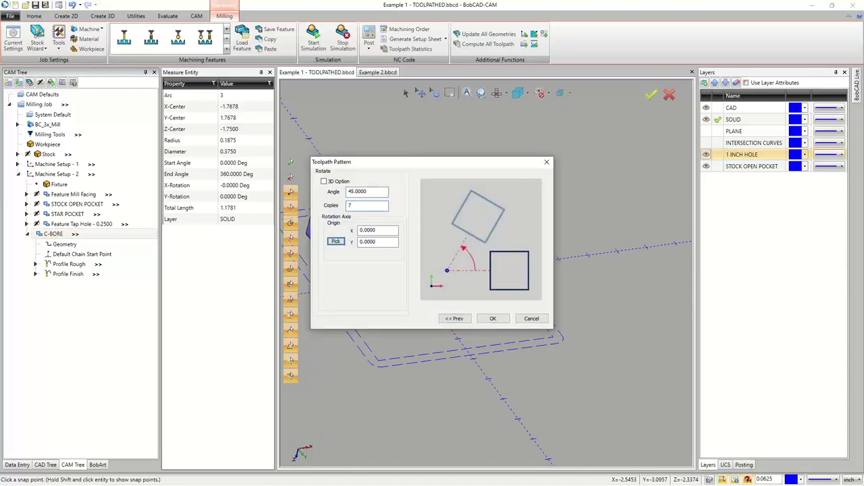
- Use the bore's center point as the rotation origin, apply the C-BORE pattern, and inspect the toolpaths in the holes
left_click(336, 241)
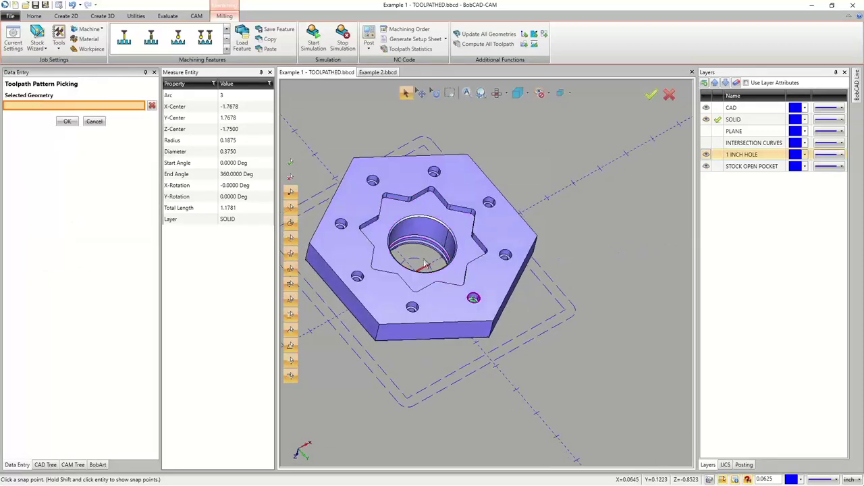
left_click(414, 269)
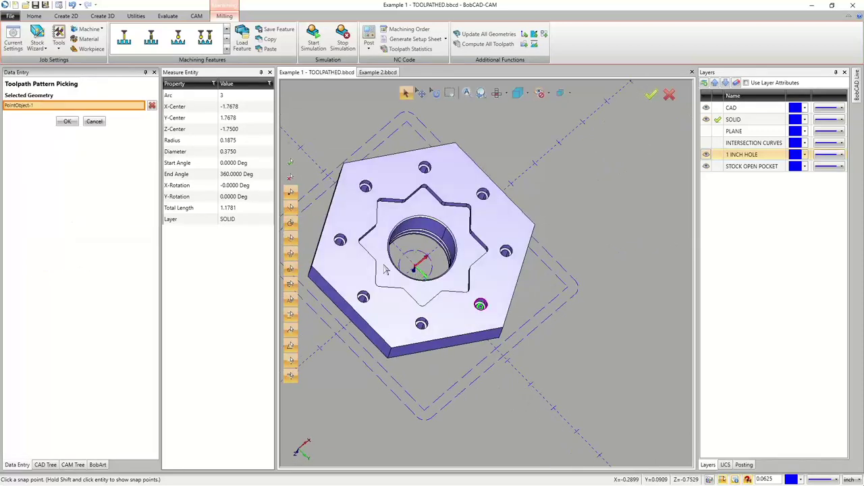
left_click(67, 121)
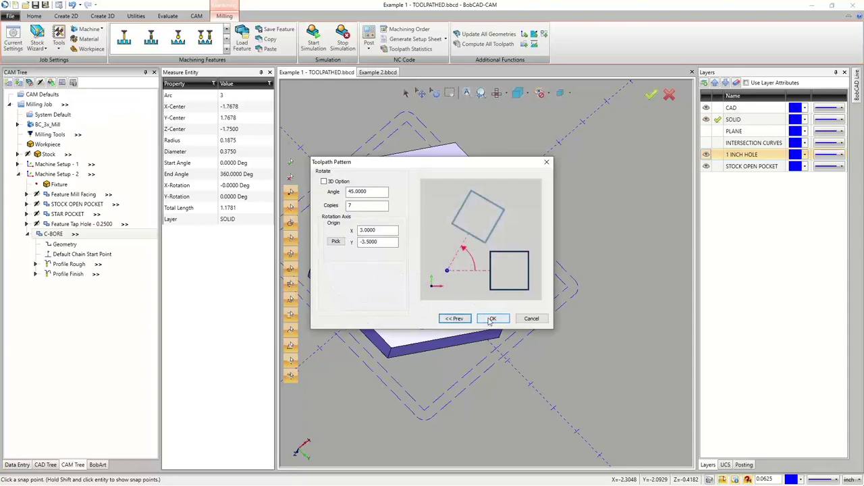
left_click(493, 319)
middle_click_drag(482, 328, 434, 295)
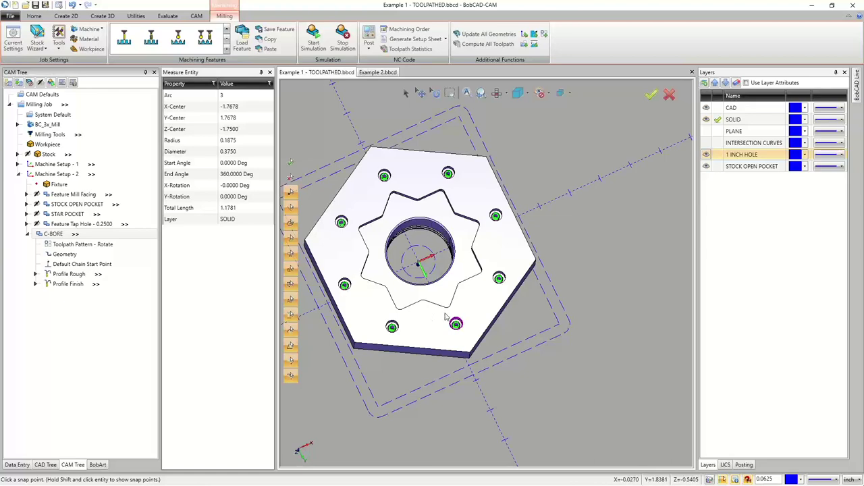
middle_click_drag(445, 316, 432, 267)
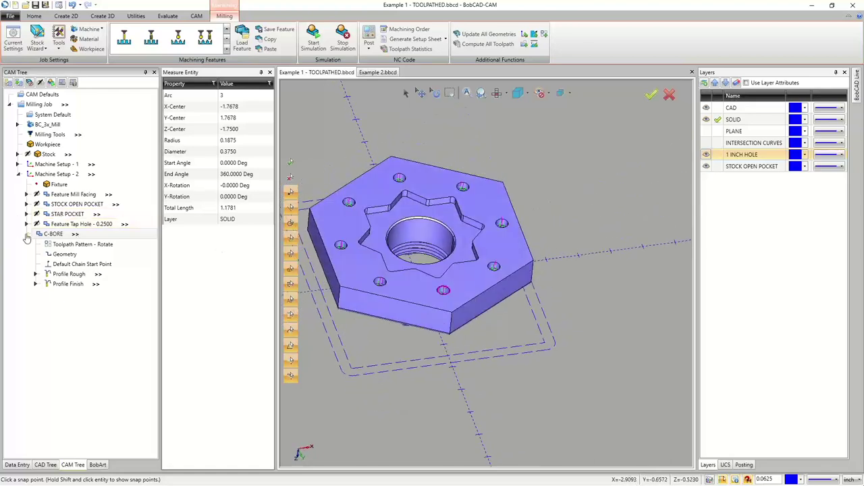
- Collapse the C-BORE feature and blank its toolpath
left_click(26, 234)
right_click(68, 234)
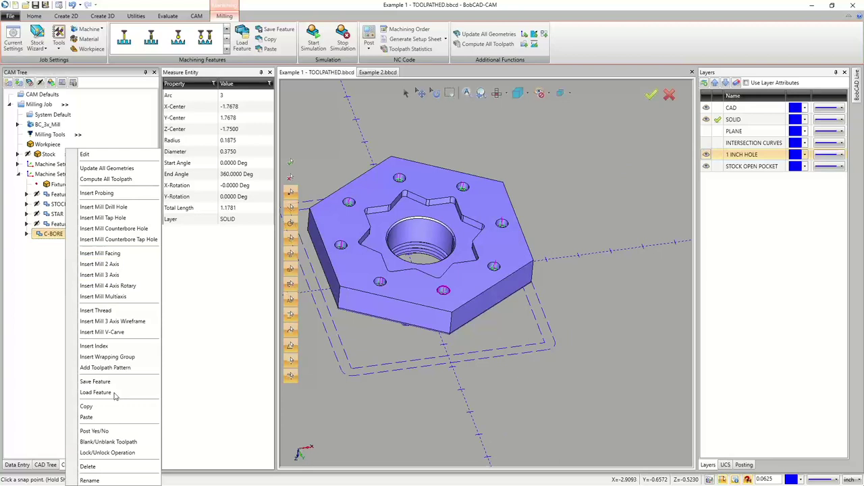
left_click(110, 442)
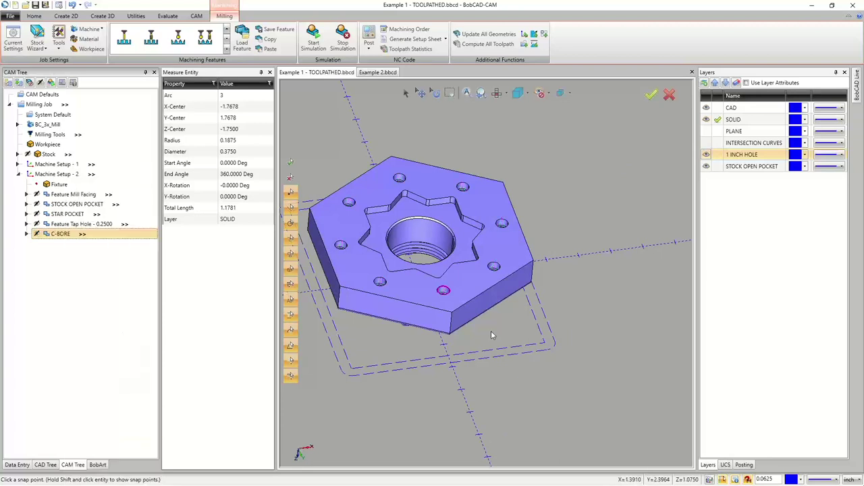
- Expand Machine Setup - 1 and copy its STOCK OPEN POCKET feature
left_click(19, 164)
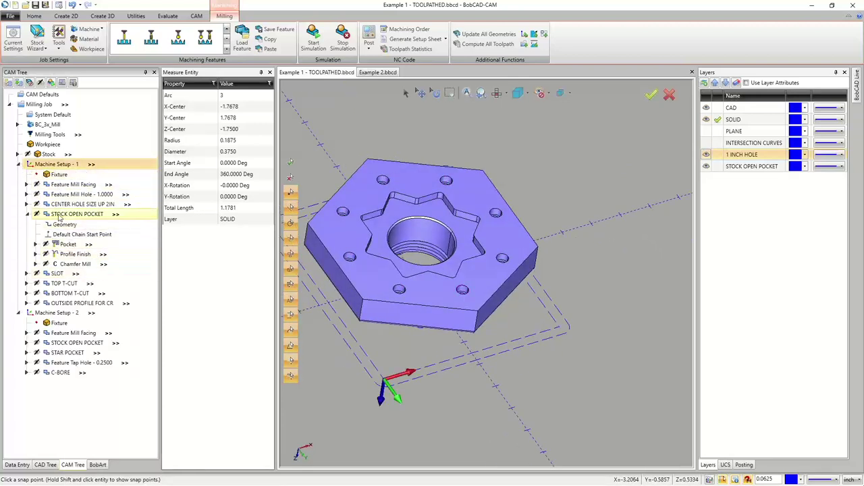
left_click(71, 264)
left_click(60, 214)
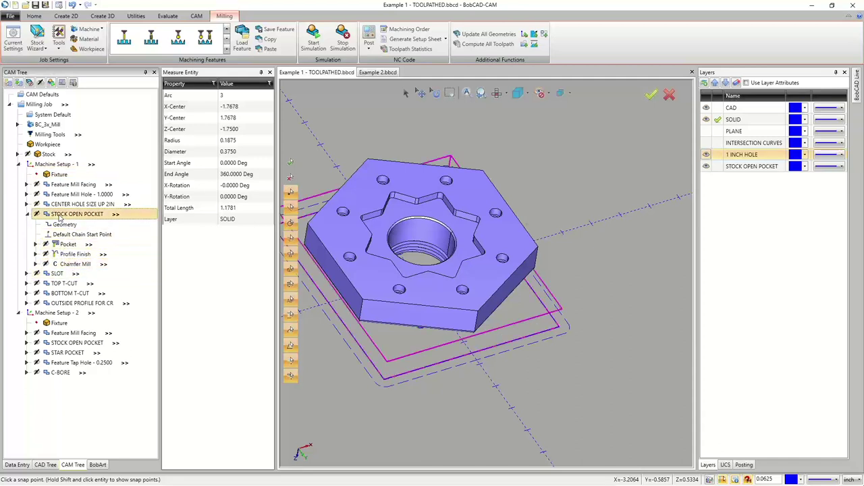
right_click(59, 215)
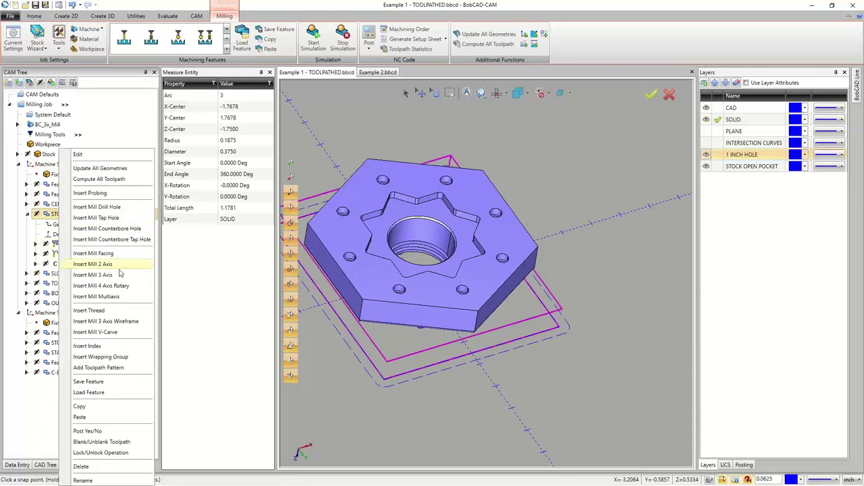
left_click(85, 408)
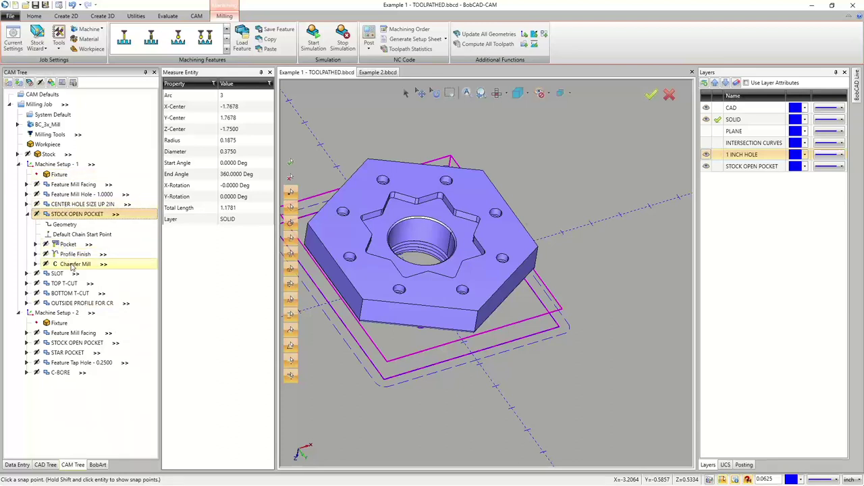
- Paste the copied feature into Machine Setup - 2, loading its Top of Feature and Depth values
left_click(27, 214)
right_click(63, 263)
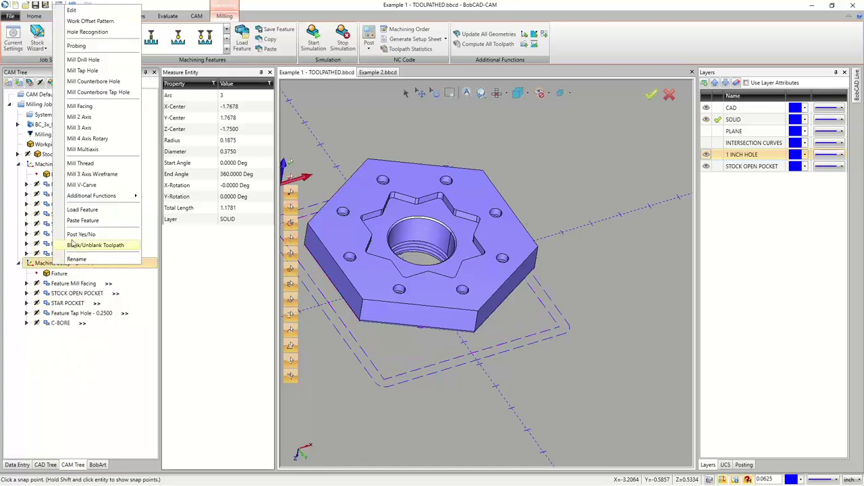
left_click(82, 220)
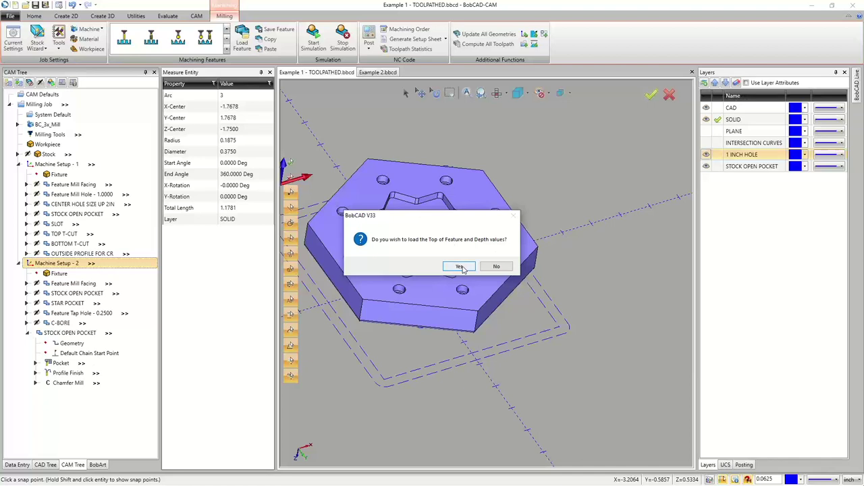
left_click(461, 267)
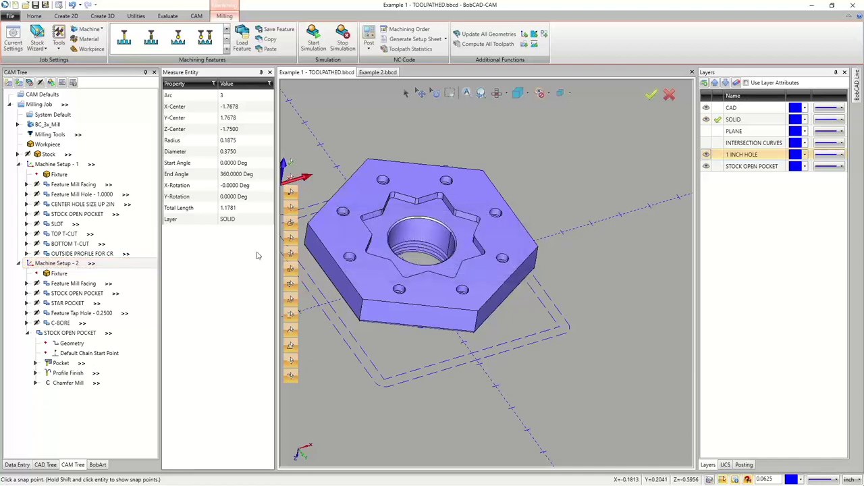
- Edit the pasted STOCK OPEN POCKET feature and remove its Pocket and Profile Finish operations, keeping only Chamfer Mill
right_click(73, 334)
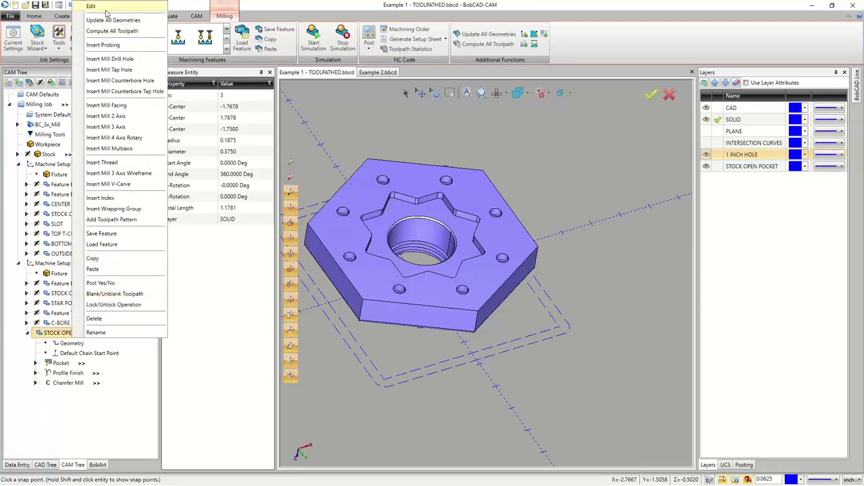
left_click(94, 7)
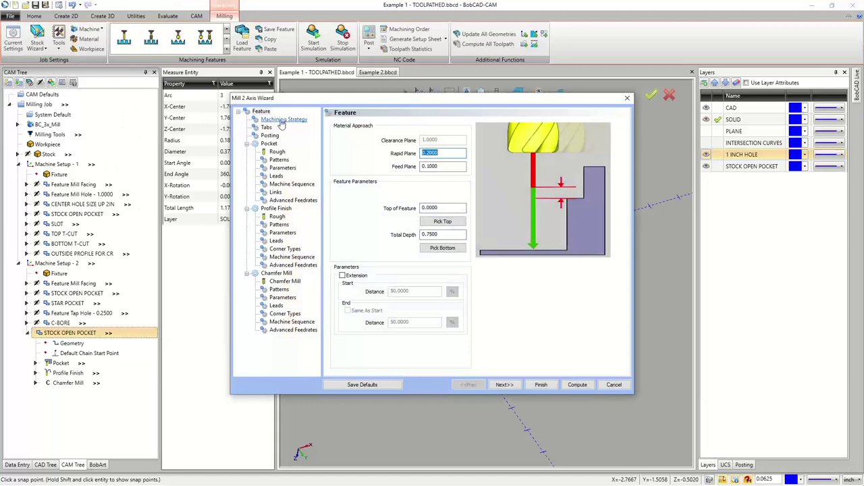
left_click(504, 384)
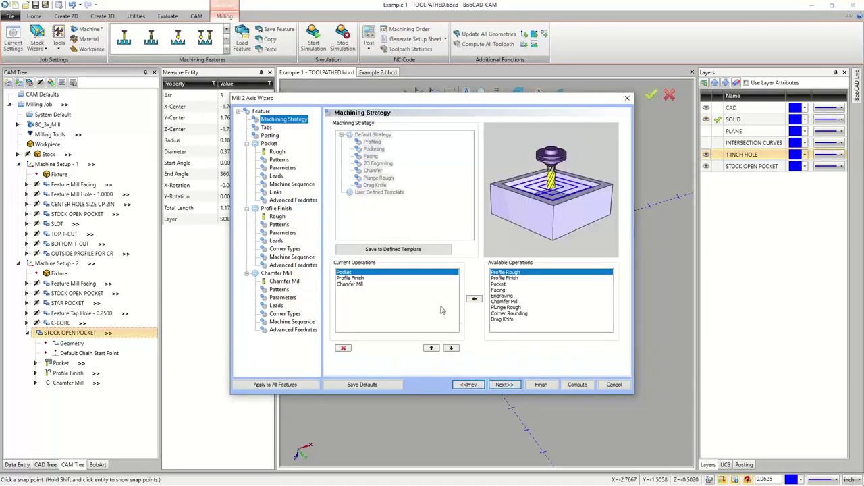
left_click(353, 278)
left_click(345, 272)
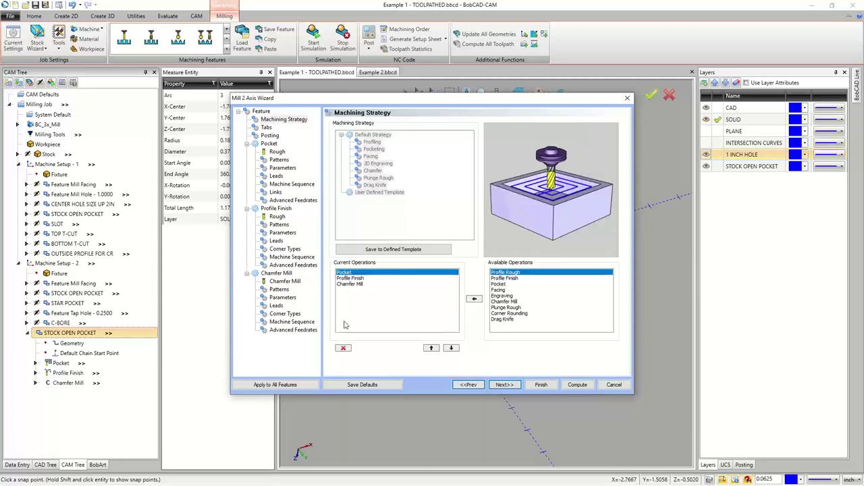
left_click(343, 347)
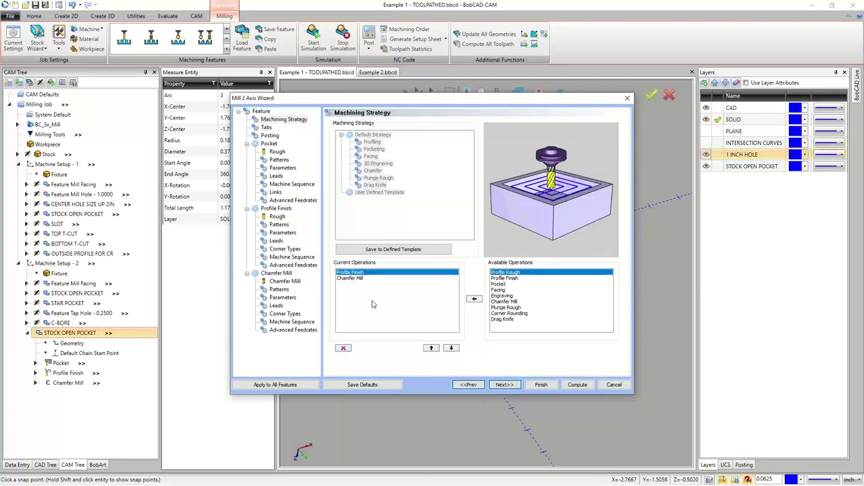
left_click(343, 347)
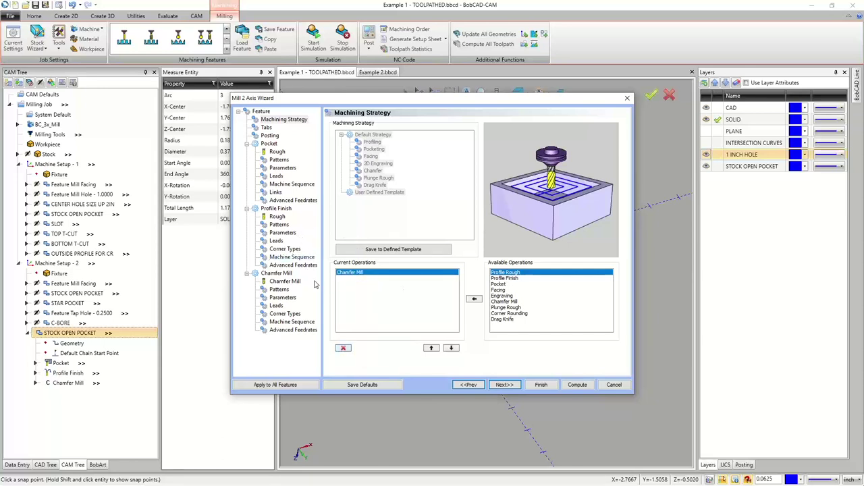
- Finish the wizard and replace the pasted STOCK OPEN POCKET feature's geometry with the upper edge of the central bore
left_click(541, 385)
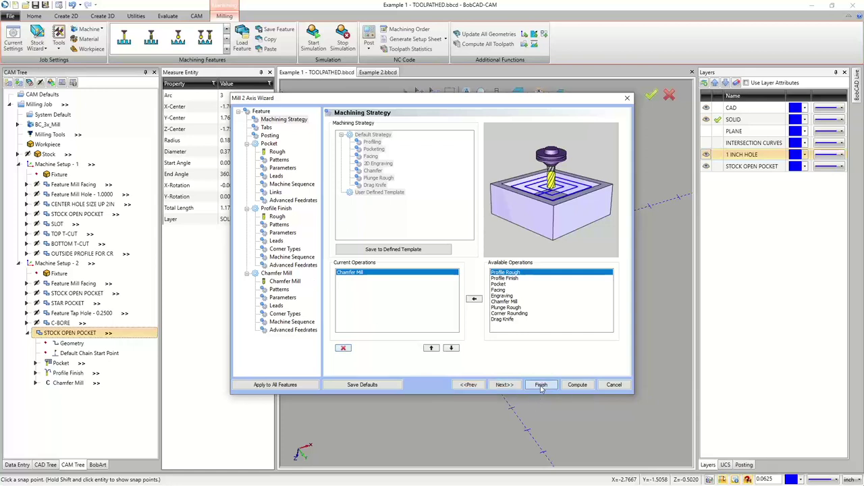
right_click(72, 344)
left_click(86, 347)
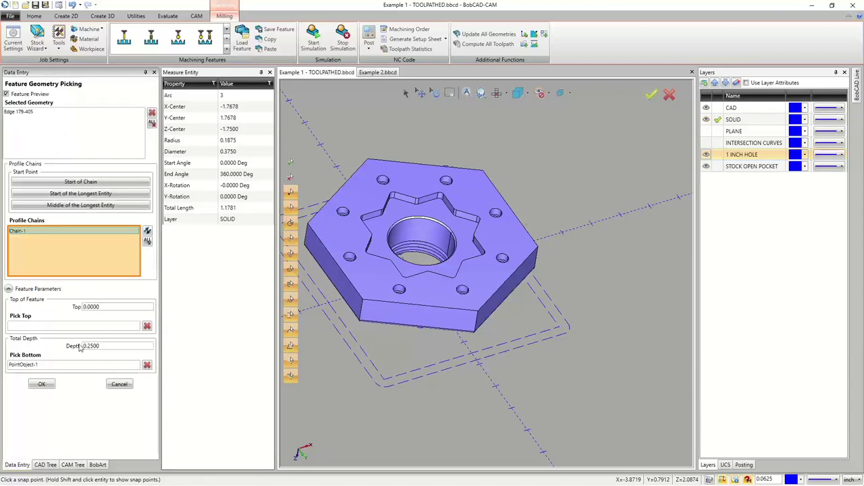
scroll(432, 225, "up", 3)
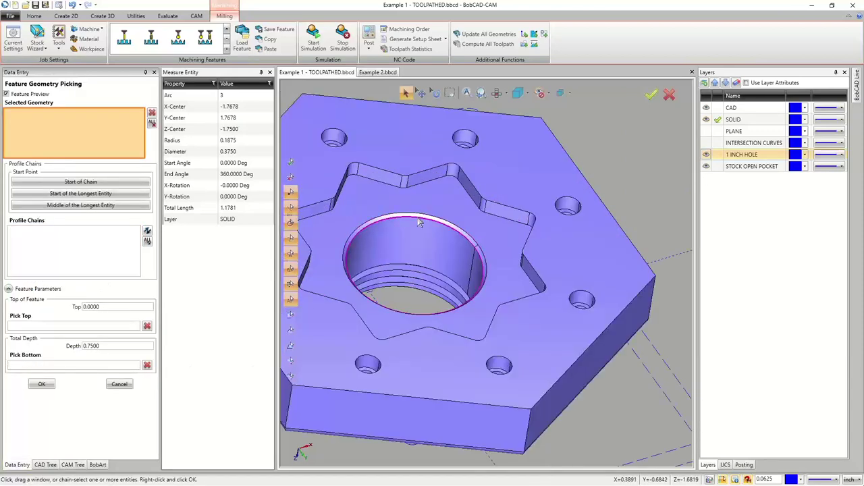
left_click(416, 217)
scroll(416, 217, "down", 5)
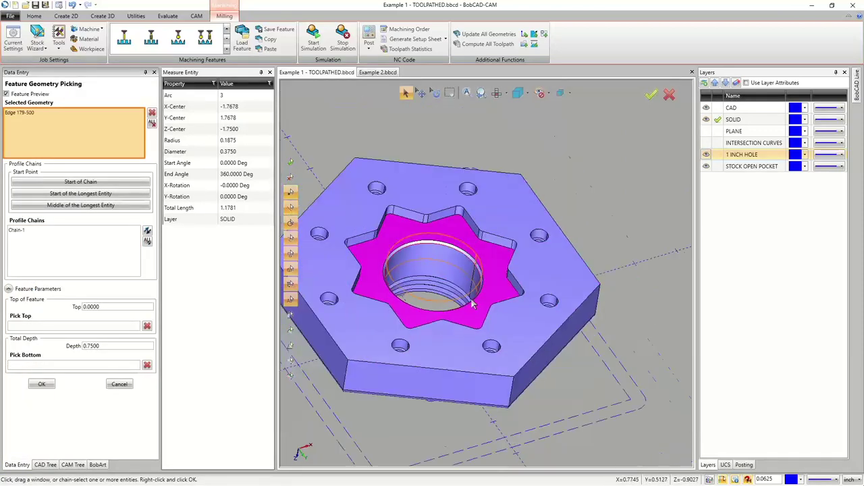
scroll(424, 287, "up", 2)
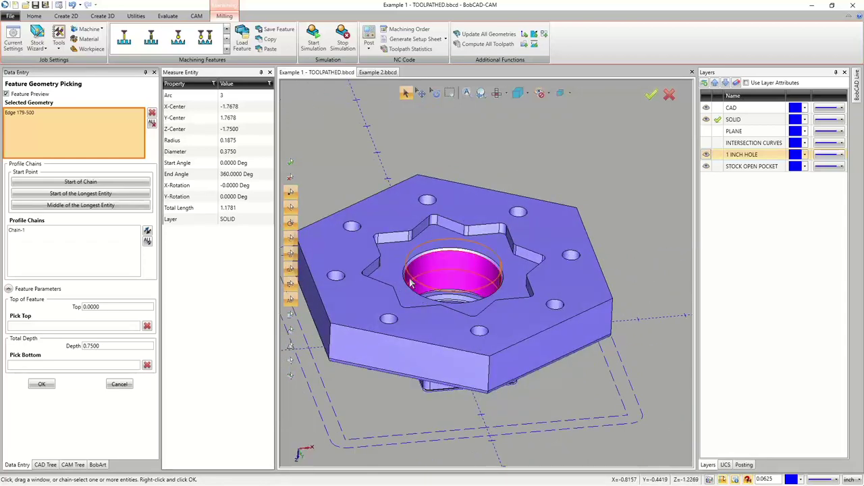
left_click(42, 385)
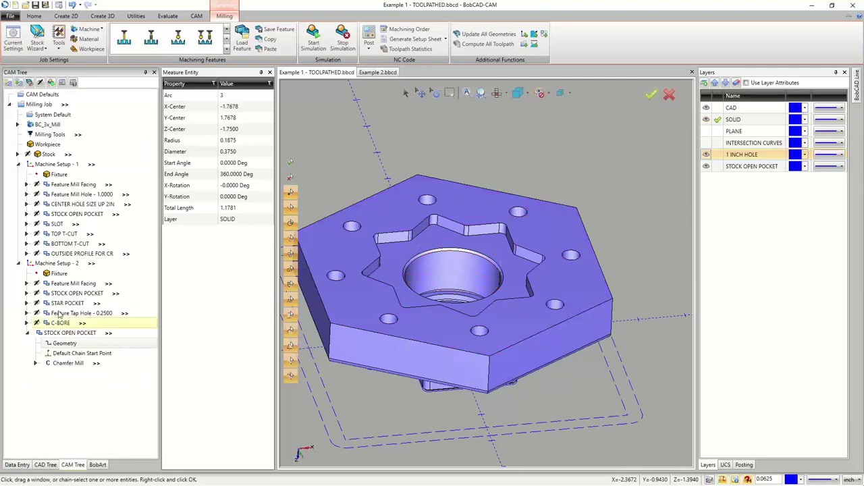
- Compute the pasted feature's Chamfer Mill toolpath and check its height against the bore edge
right_click(76, 363)
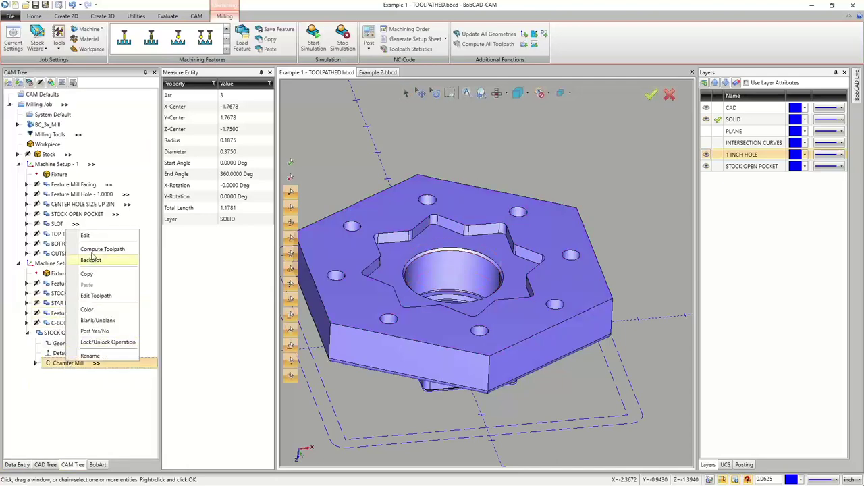
left_click(91, 260)
middle_click_drag(468, 303, 472, 276)
scroll(473, 275, "up", 2)
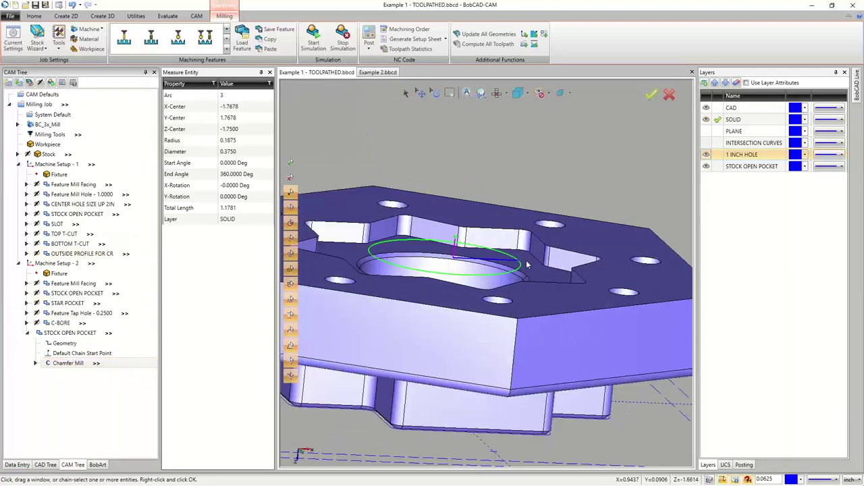
scroll(520, 286, "up", 2)
middle_click_drag(523, 287, 365, 272)
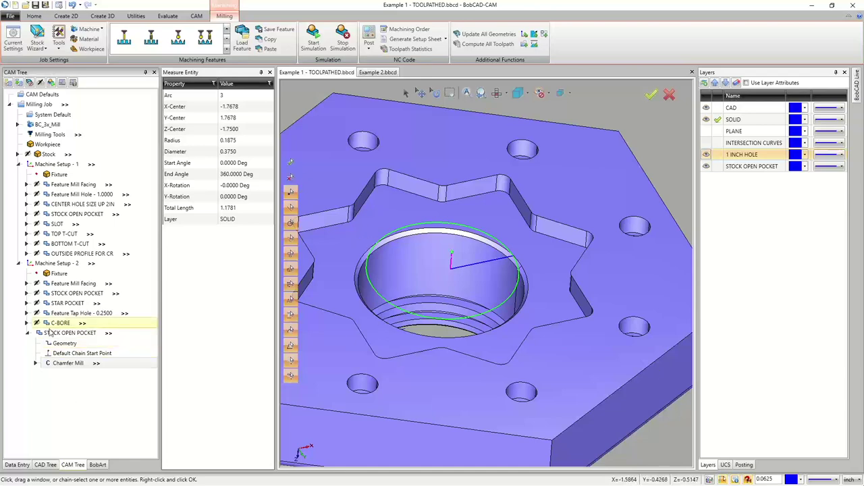
- Edit the pasted STOCK OPEN POCKET feature, picking the central bore's upper edge as its top and setting Total Depth to 0.1250
left_click(70, 333)
right_click(70, 333)
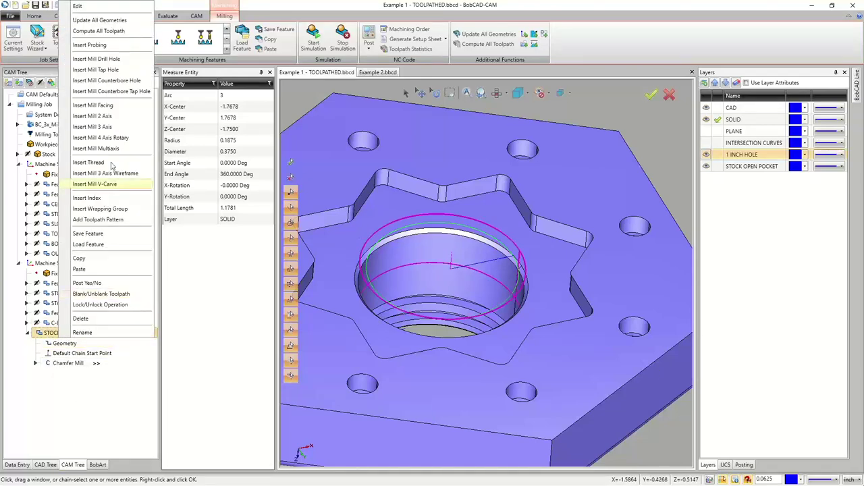
left_click(78, 6)
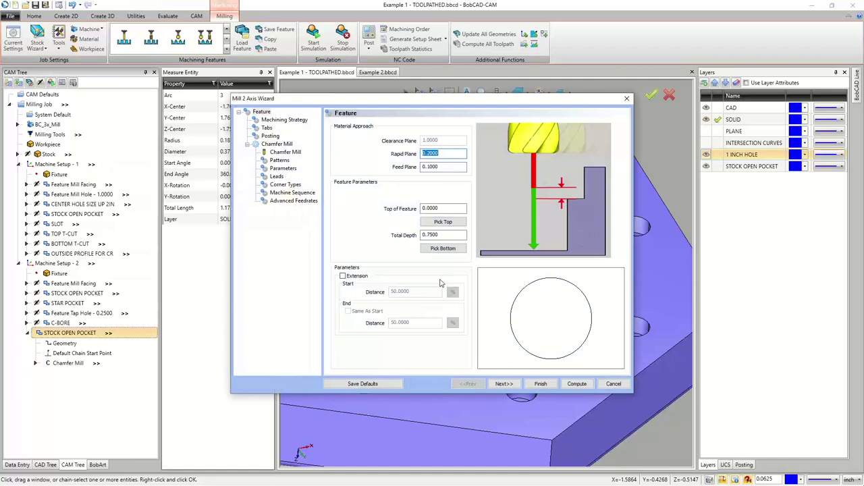
key("Escape")
left_click(461, 233)
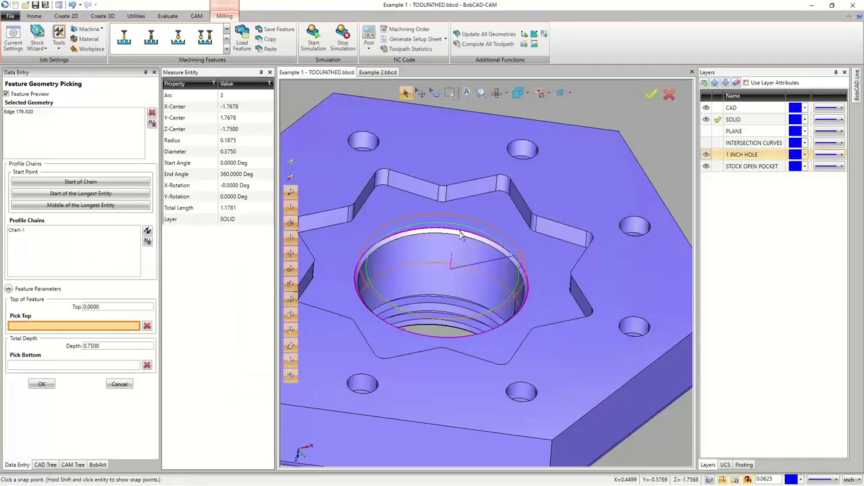
left_click(459, 233)
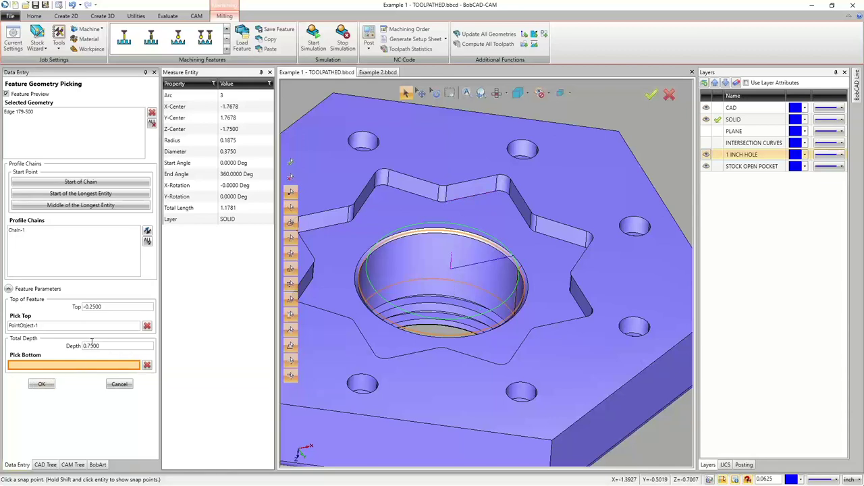
left_click_drag(106, 345, 49, 349)
key("BackSpace")
left_click(41, 384)
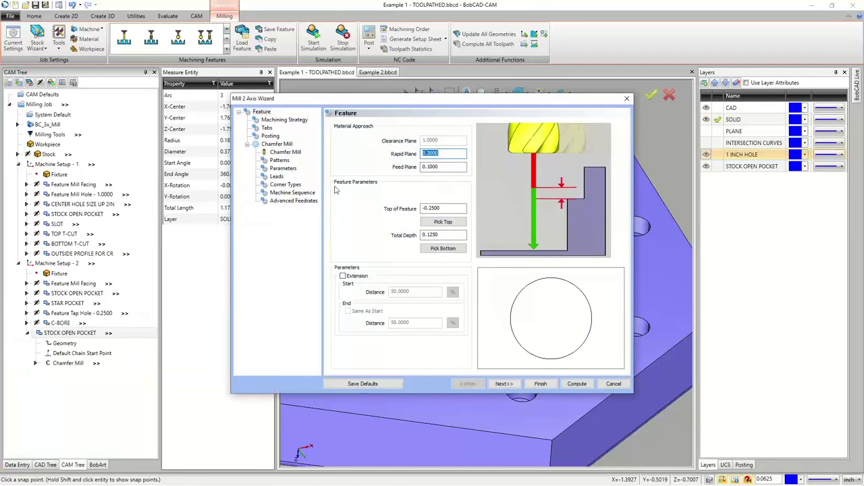
- Review the Chamfer Mill depth parameters and recompute the feature's toolpath
left_click(283, 168)
left_click(582, 281)
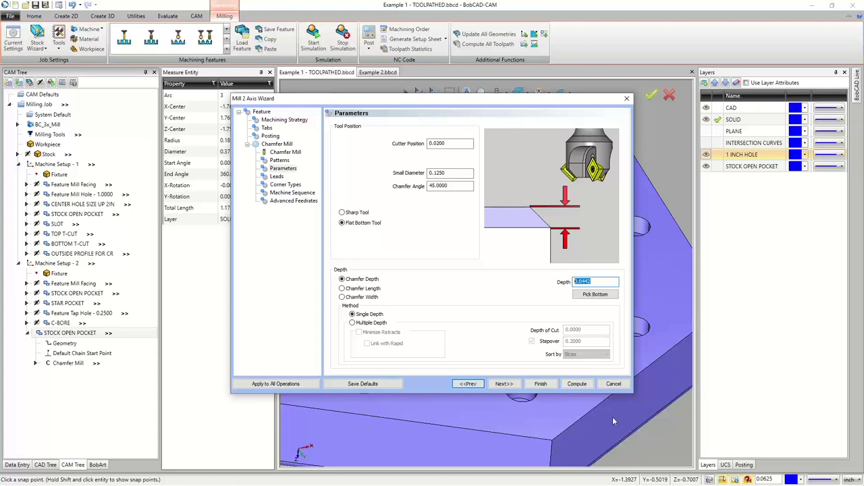
left_click(578, 384)
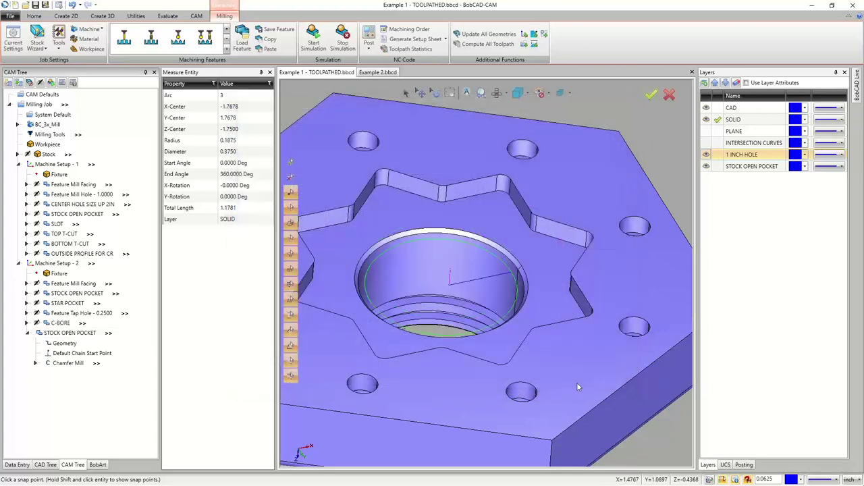
middle_click_drag(566, 378, 497, 339)
scroll(498, 339, "down", 5)
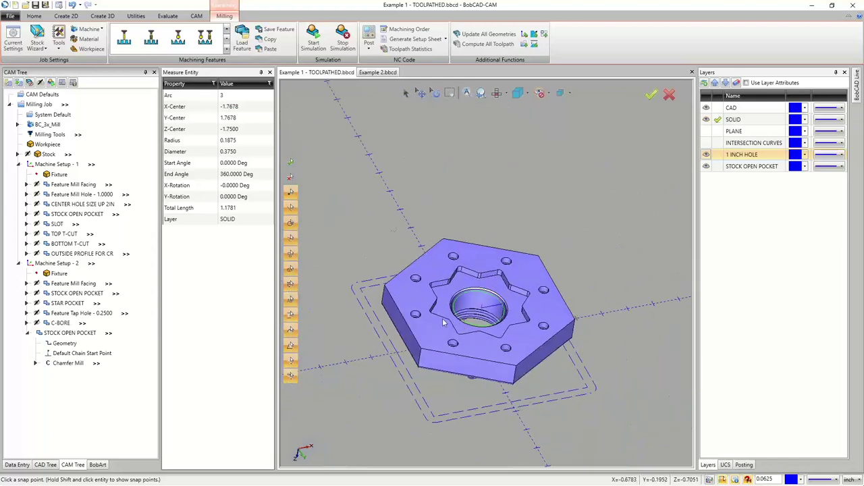
- Close the Measure Entity pane and hide the 1 INCH HOLE, STOCK OPEN POCKET and CAD layers
left_click(269, 72)
mouse_move(409, 334)
middle_mouse_down()
mouse_move(372, 354)
mouse_move(437, 351)
mouse_move(457, 360)
mouse_move(471, 326)
mouse_move(432, 371)
mouse_move(439, 324)
mouse_move(440, 365)
mouse_move(435, 335)
middle_mouse_up()
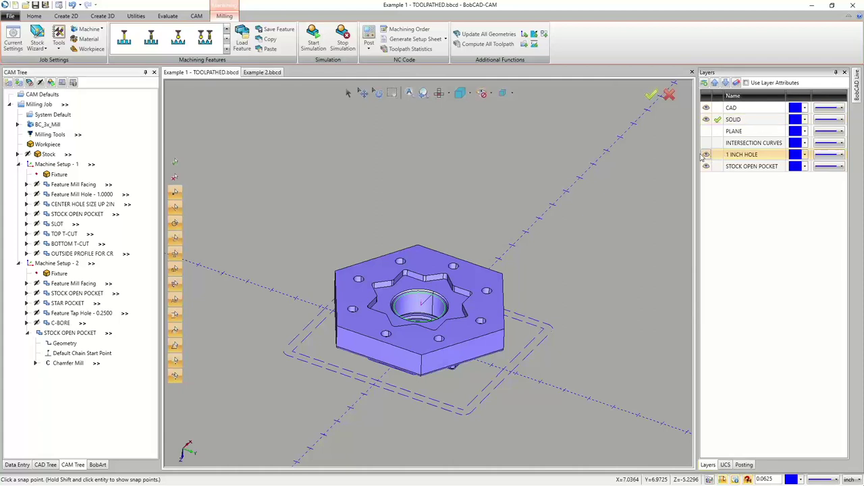
left_click(705, 155)
left_click(706, 166)
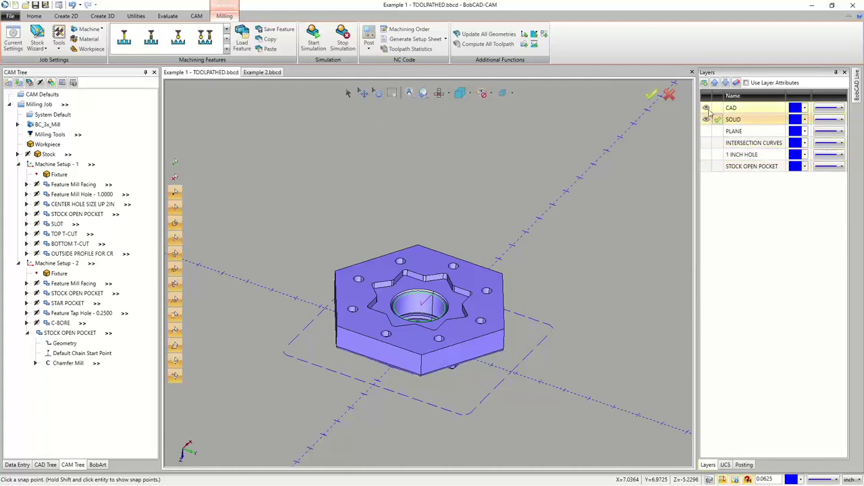
left_click(706, 108)
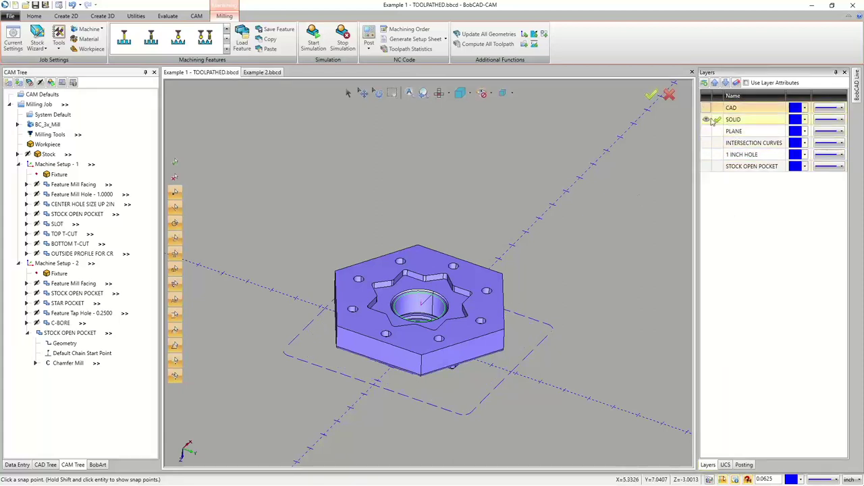
mouse_move(446, 203)
middle_mouse_down()
mouse_move(449, 216)
mouse_move(447, 190)
middle_mouse_up()
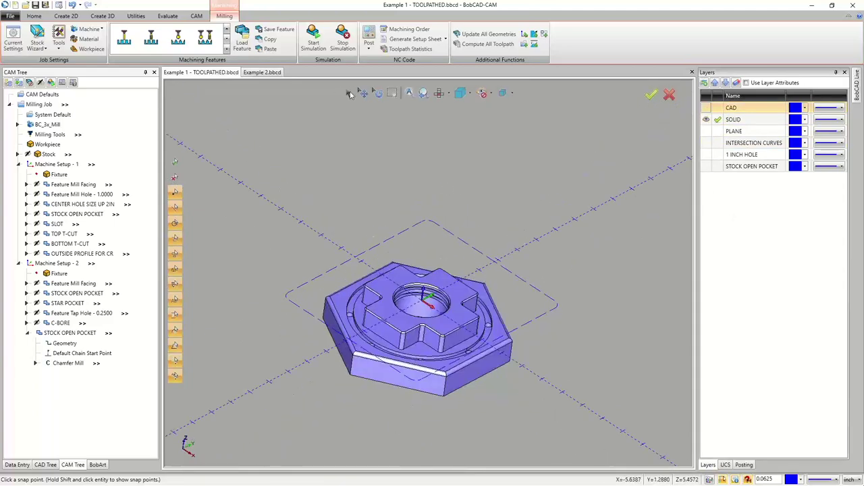
- Move the dashed rectangular outline around the part to the STOCK OPEN POCKET layer and clear the selection
left_click(348, 93)
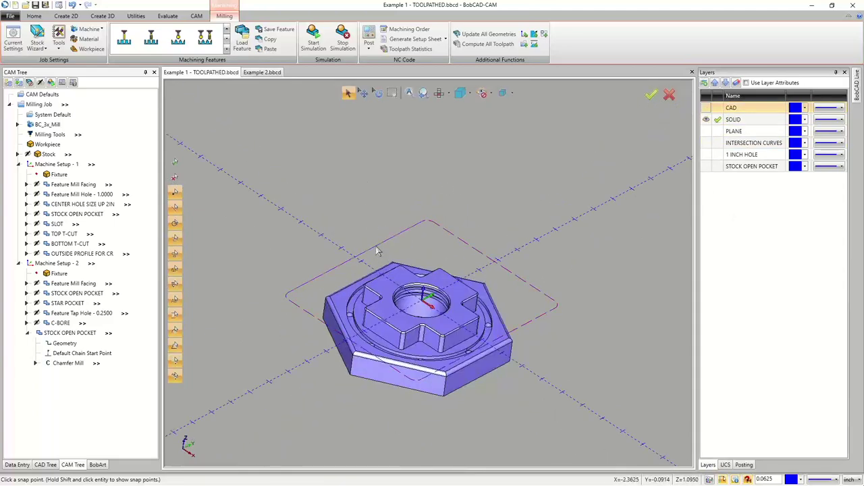
right_click(360, 218)
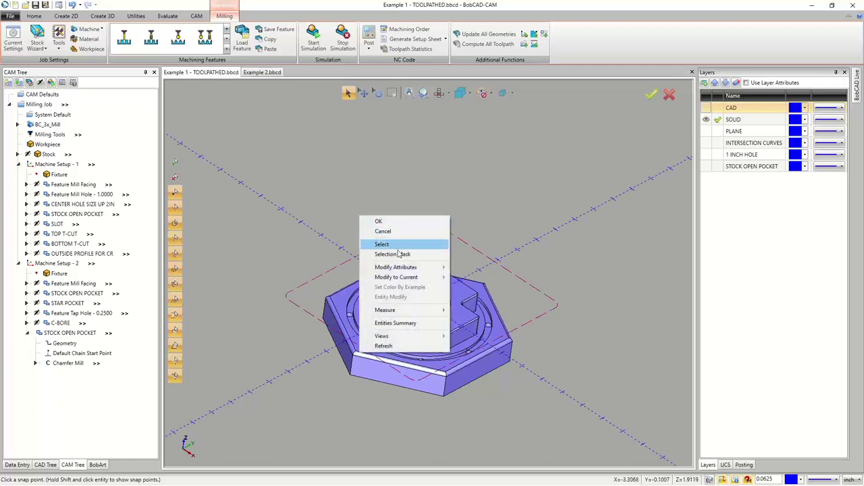
mouse_move(403, 267)
left_click(470, 287)
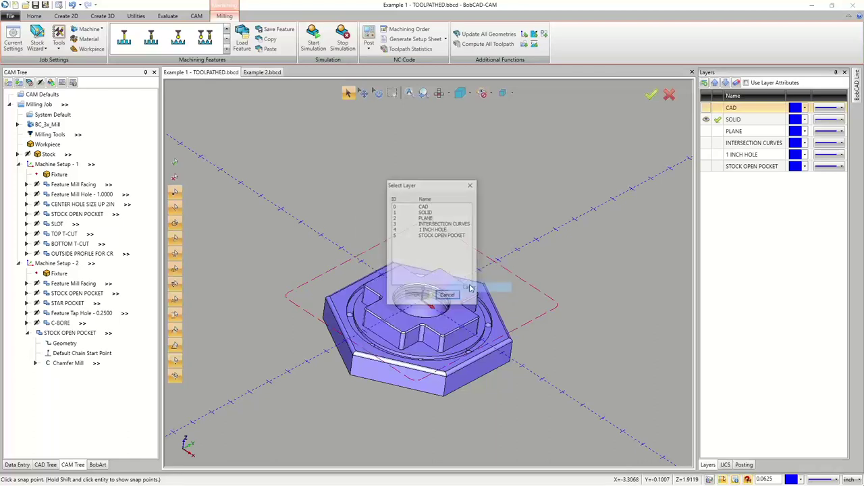
left_click(438, 230)
left_click(436, 235)
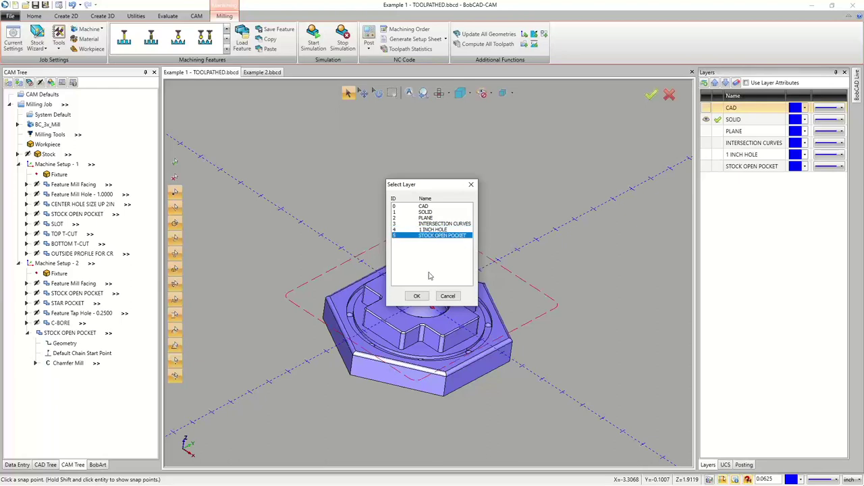
left_click(418, 296)
right_click(437, 221)
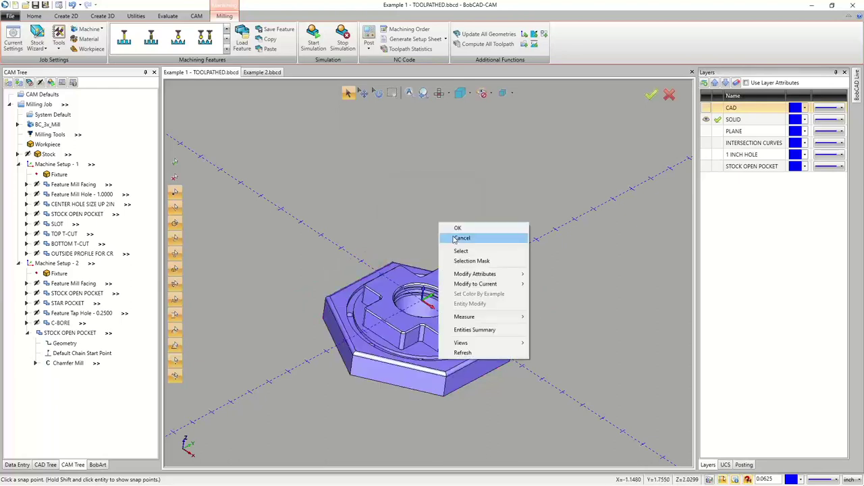
left_click(456, 233)
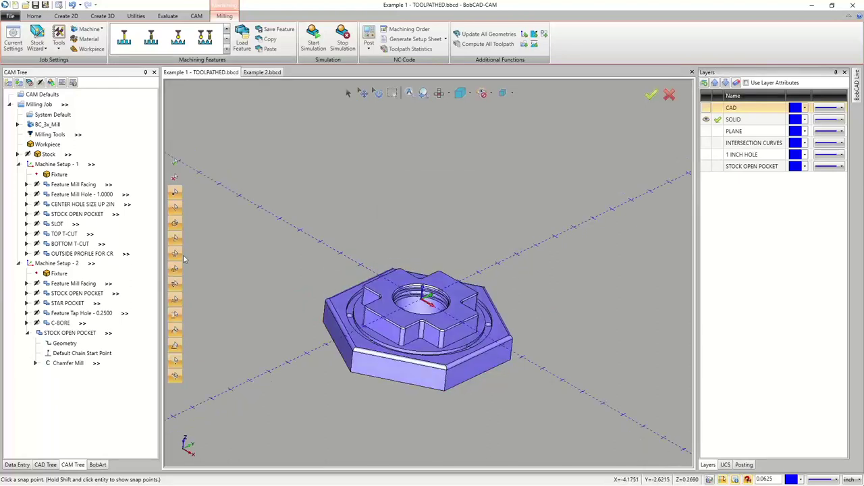
- Collapse the pasted STOCK OPEN POCKET feature and save the document
left_click(28, 334)
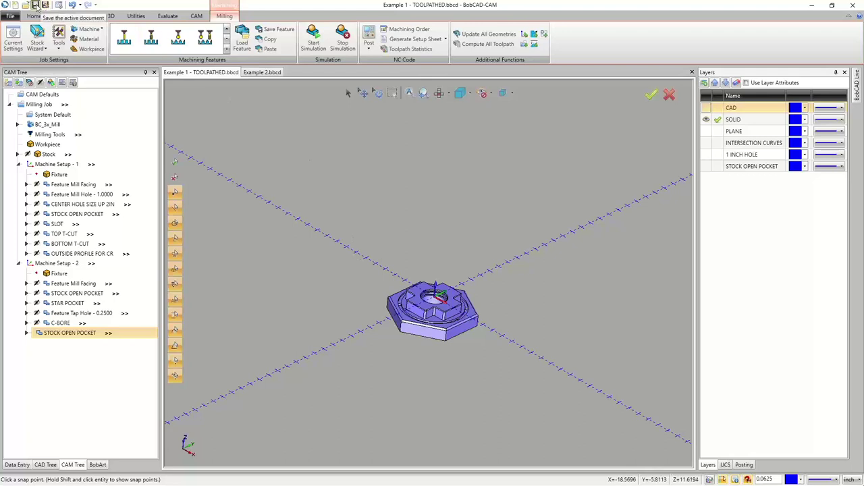
left_click(35, 5)
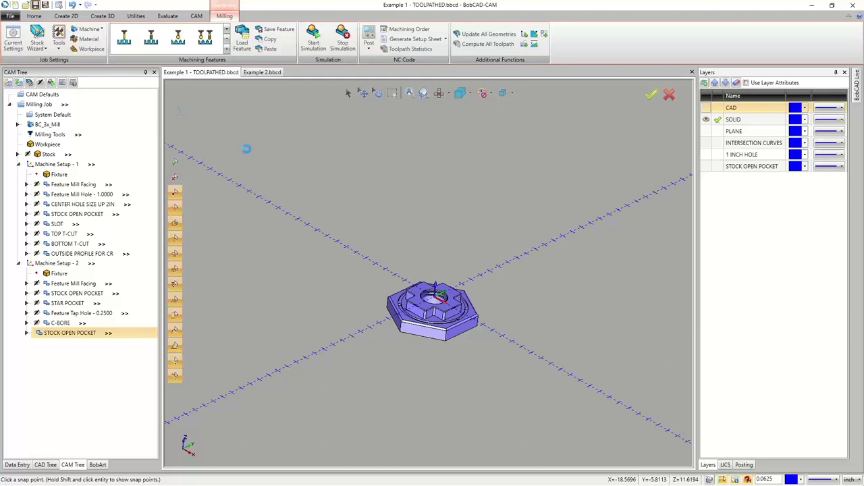
- Start the machining simulation and enlarge the Move List to show more operations and their individual moves
left_click(313, 42)
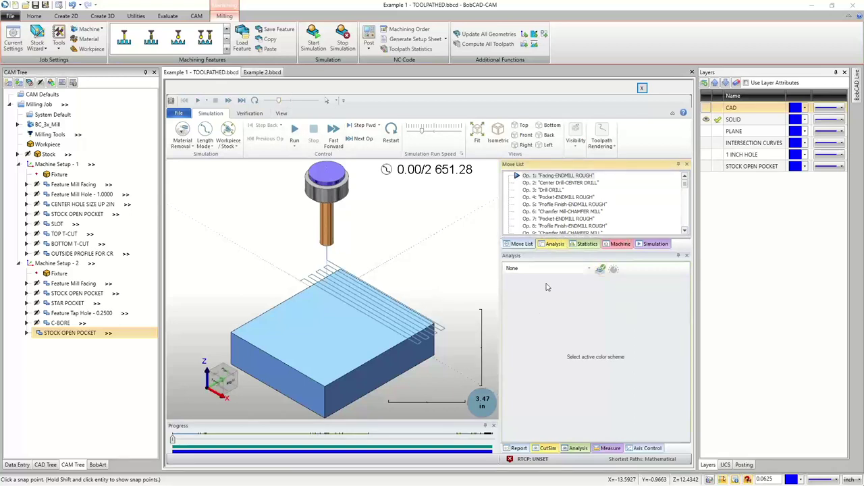
left_click_drag(538, 237, 539, 212)
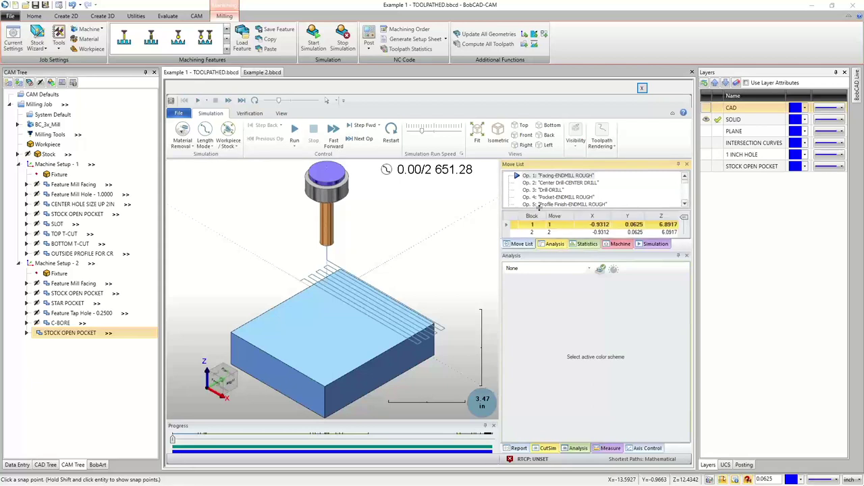
left_click_drag(544, 250, 548, 355)
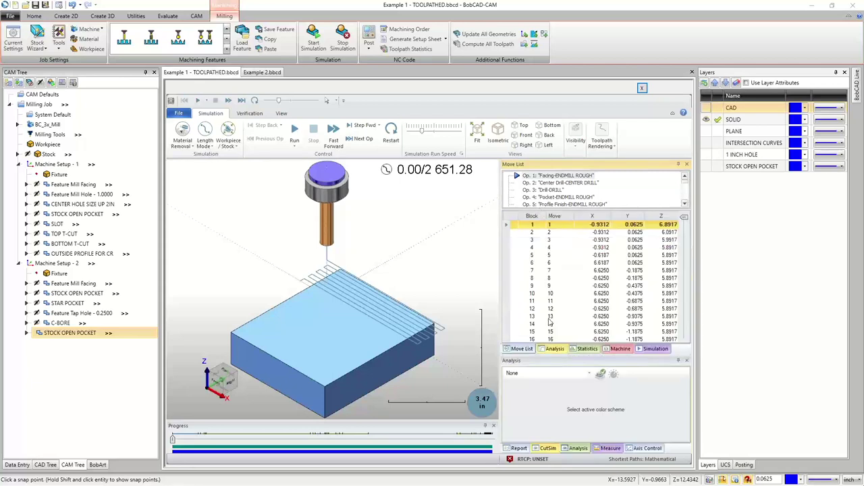
left_click_drag(554, 211, 553, 269)
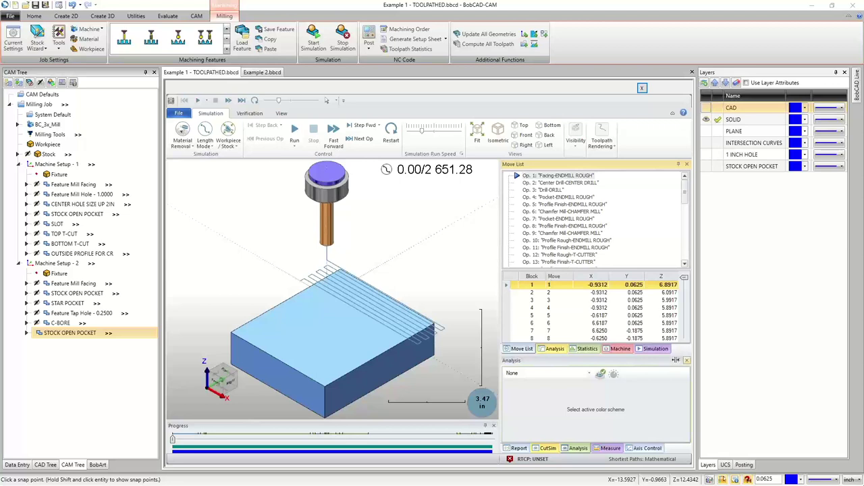
- Show the simulation's Report pane and run the material removal simulation
left_click(524, 449)
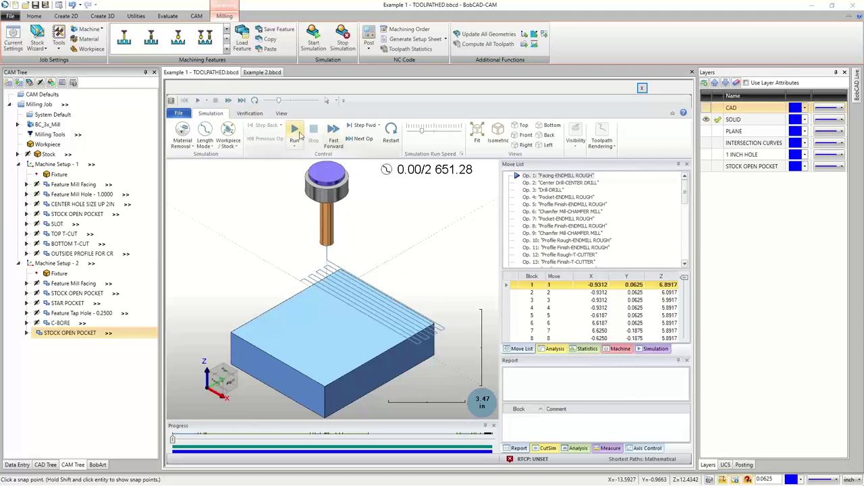
left_click(295, 133)
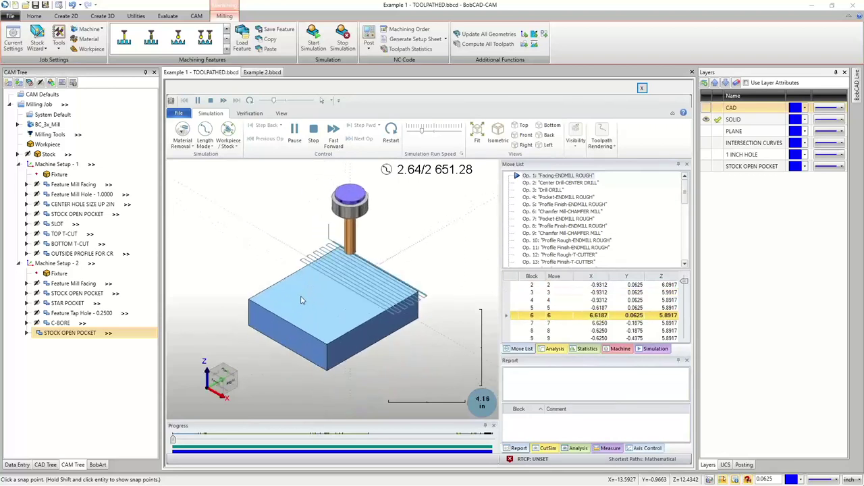
- Adjust the simulation run speed and examine the red collision mark and the facing and pocket cuts from several angles
left_click_drag(423, 131, 428, 134)
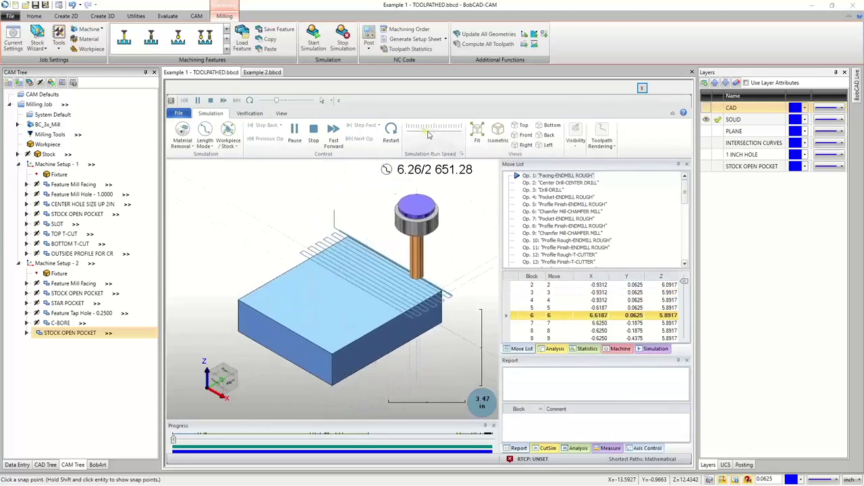
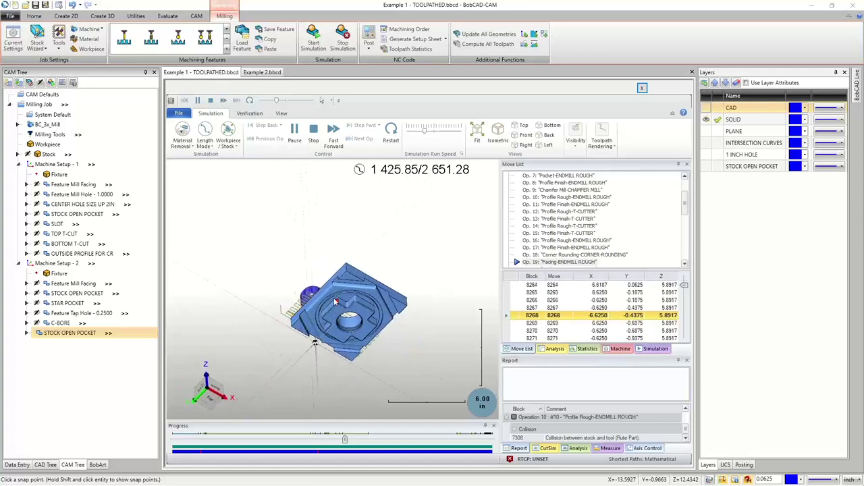
scroll(336, 302, "up", 5)
scroll(353, 320, "down", 2)
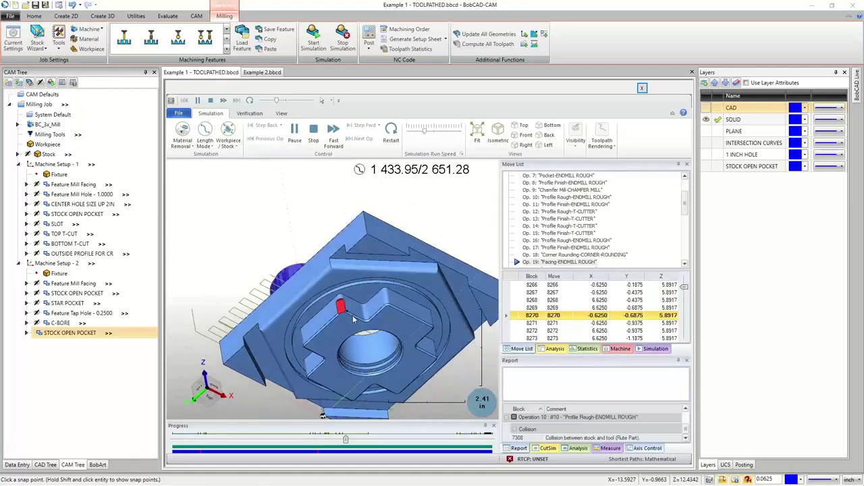
middle_click_drag(353, 319, 329, 265)
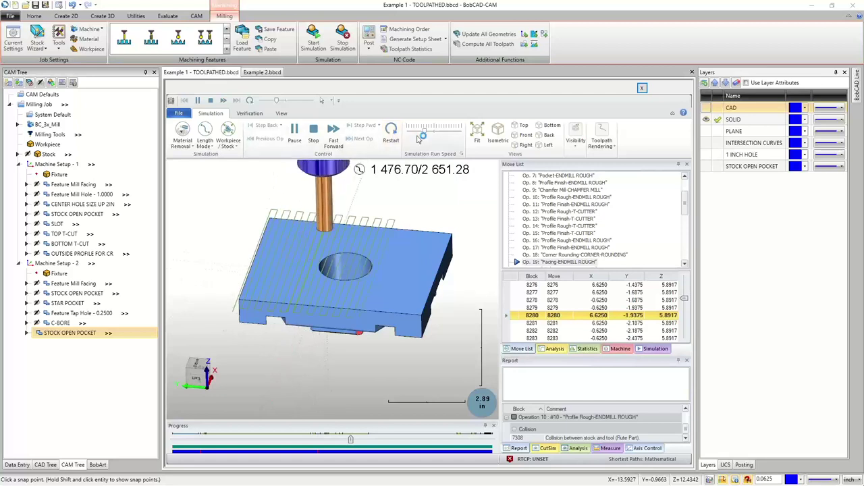
left_click_drag(417, 137, 429, 133)
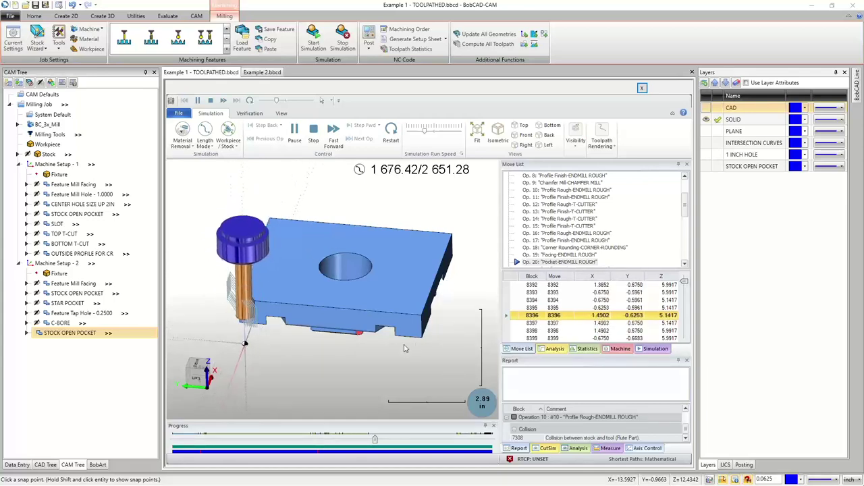
middle_click_drag(405, 349, 244, 288)
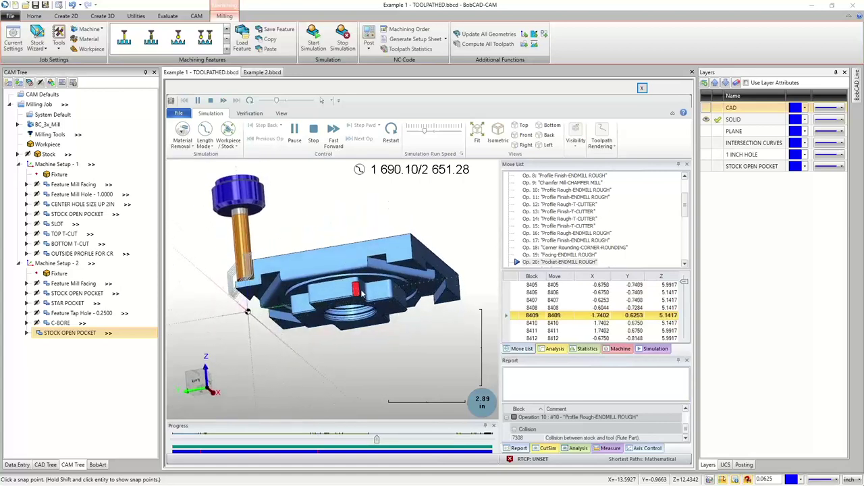
middle_click_drag(362, 289, 396, 324)
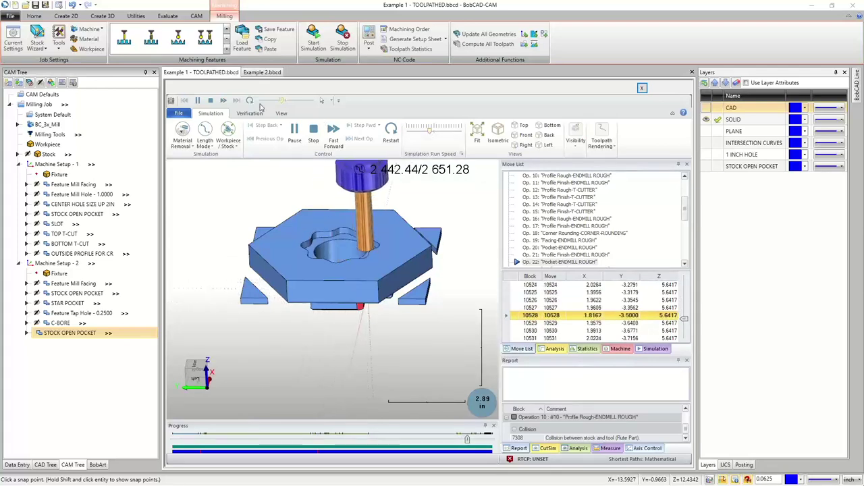
- Examine the star pocket and the finished second setup in the simulation, and exit the simulation
middle_click_drag(338, 223, 336, 260)
scroll(338, 237, "up", 3)
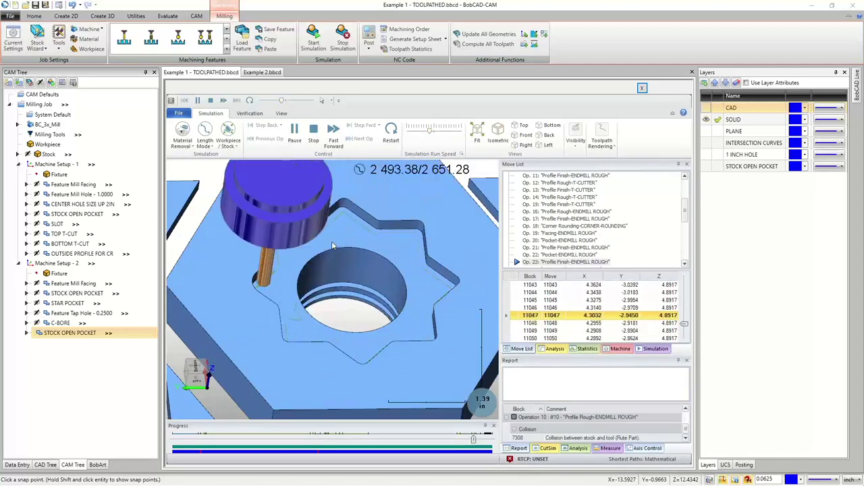
scroll(331, 241, "down", 3)
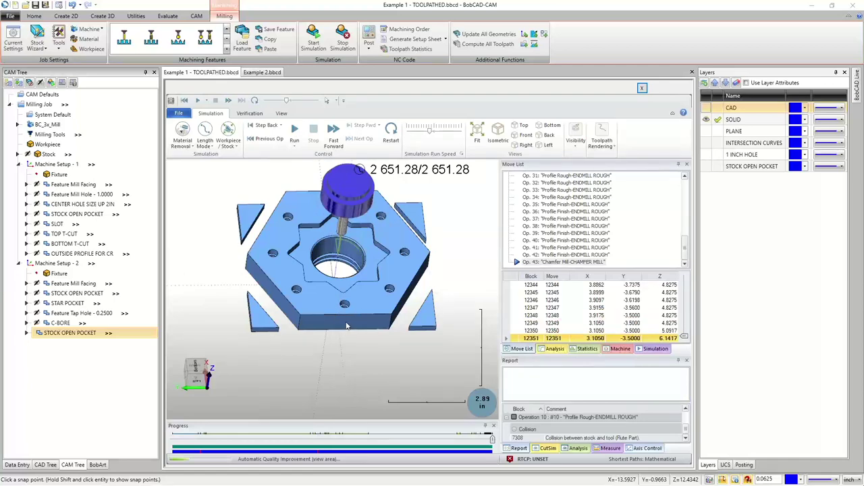
middle_click_drag(343, 316, 346, 362)
left_click(642, 89)
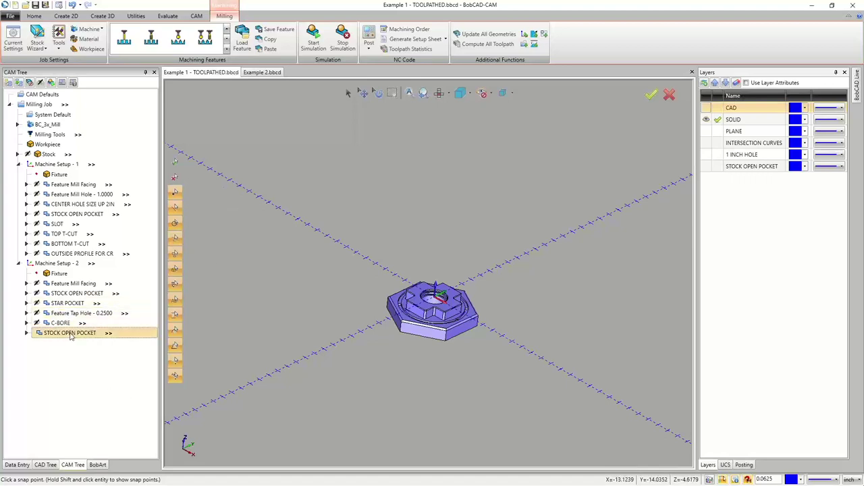
- Rename the last STOCK OPEN POCKET feature in Machine Setup - 2 as BOTTOM CENTER HOLE CHAMFER and blank its toolpath
middle_click_drag(524, 382, 279, 285)
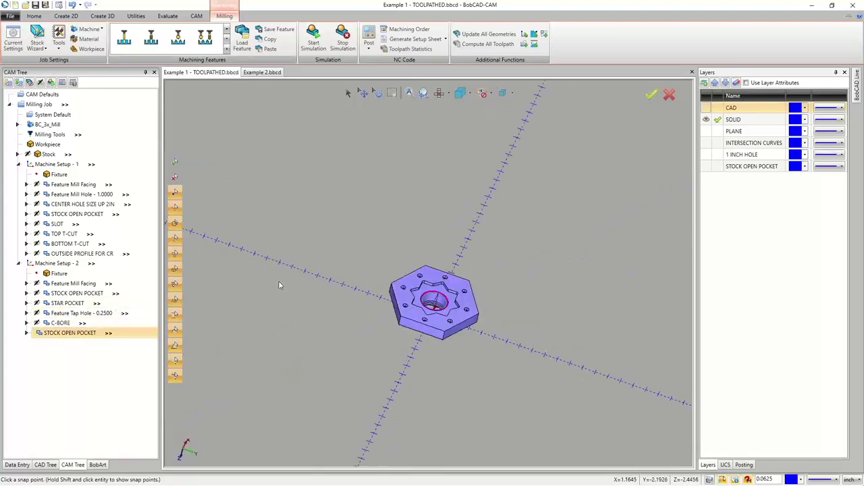
right_click(62, 334)
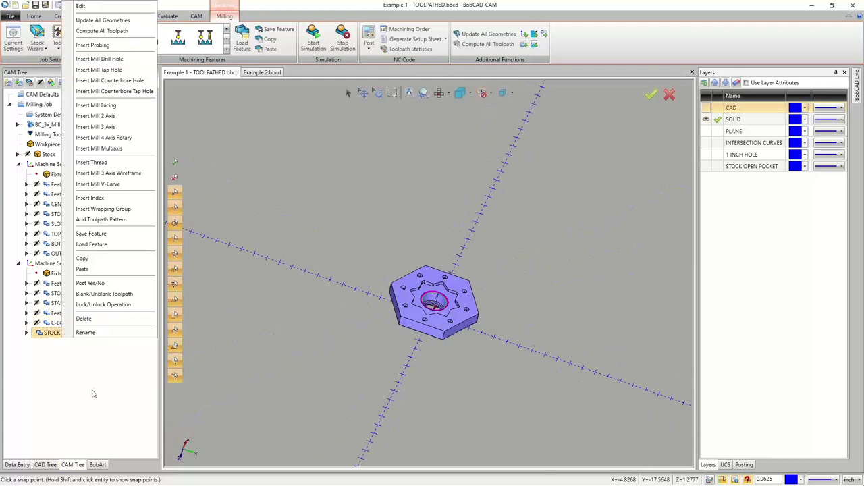
left_click(86, 333)
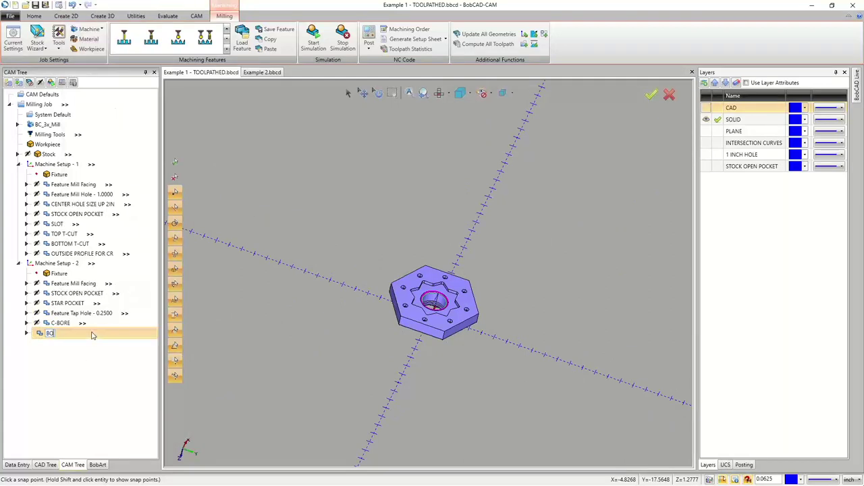
type("M CENTER HO")
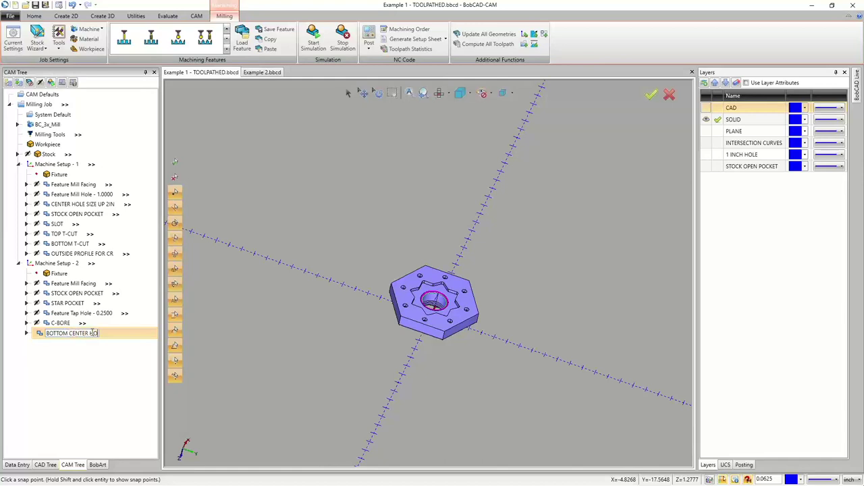
type("LE CHAMFER")
key("Return")
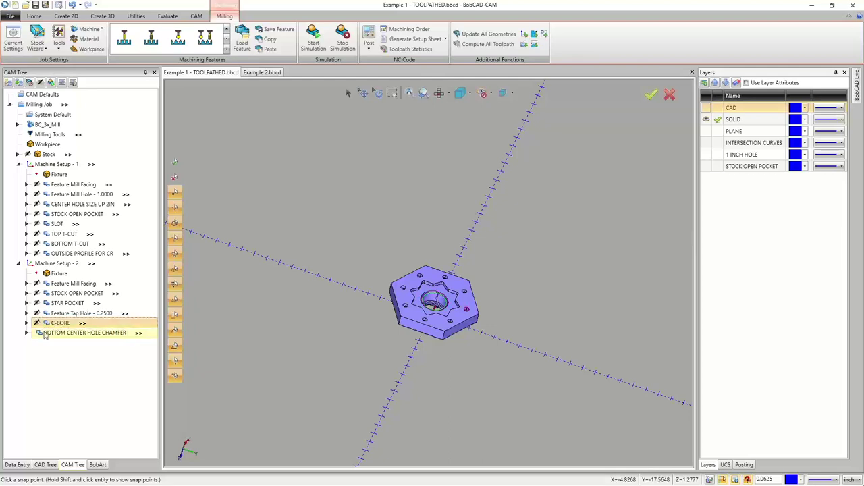
right_click(58, 334)
left_click(30, 214)
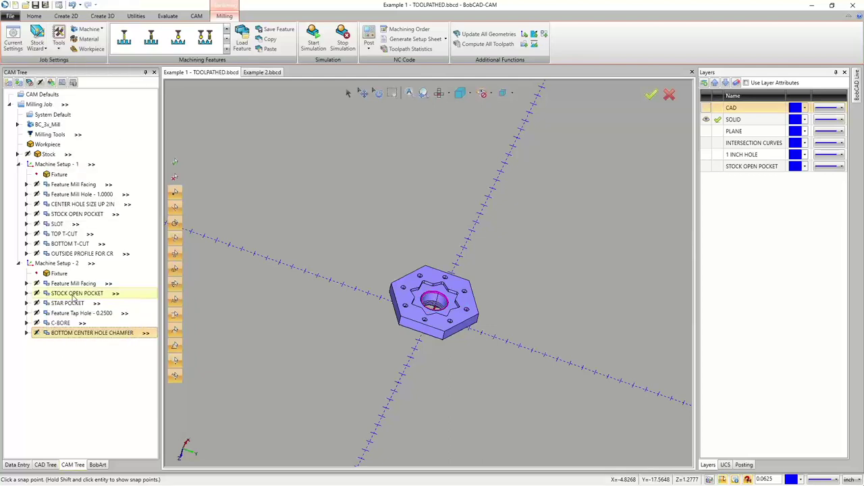
- Examine the Pocket and Profile Finish toolpaths of the STOCK OPEN POCKET feature in Machine Setup - 1
left_click(28, 214)
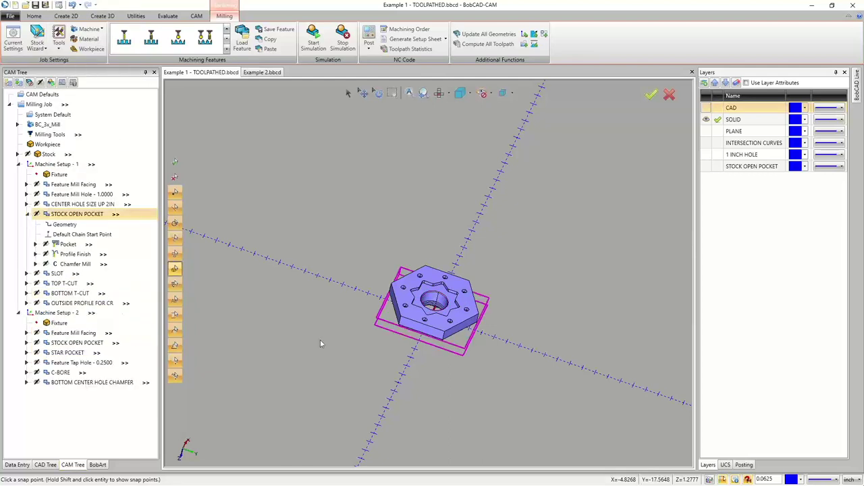
left_click(175, 269)
middle_click_drag(432, 328, 481, 329)
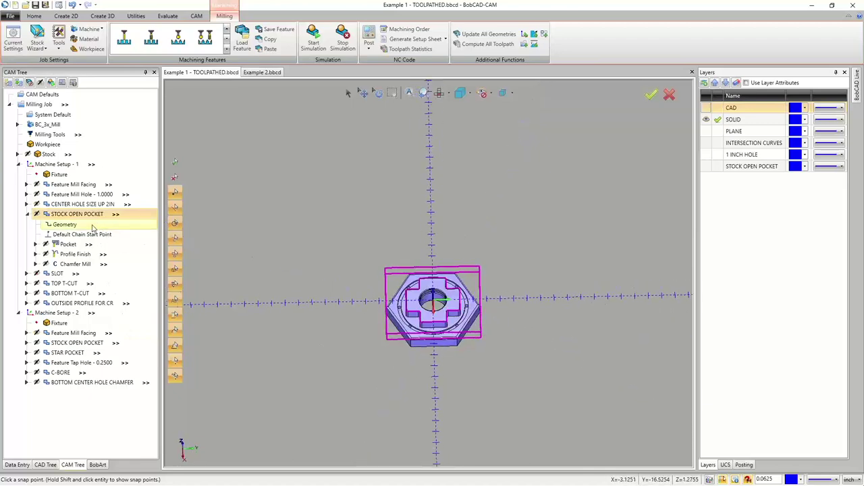
left_click(68, 243)
middle_click_drag(540, 401, 403, 402)
scroll(445, 331, "up", 6)
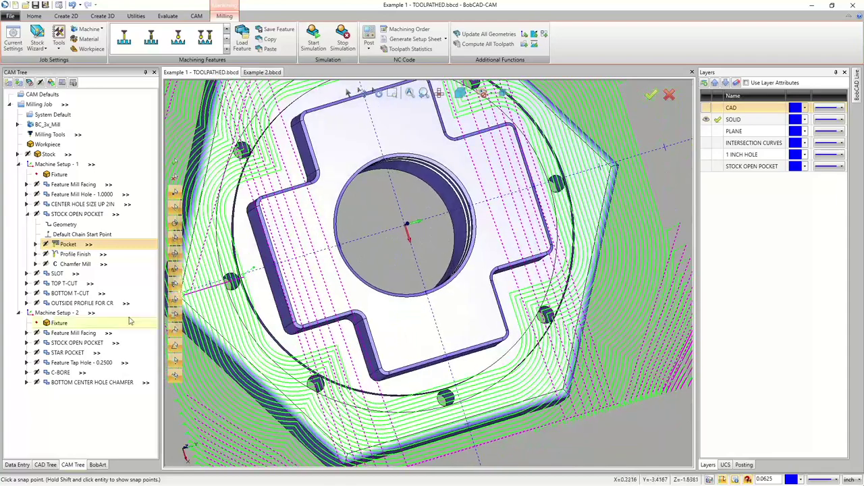
left_click(75, 254)
scroll(335, 307, "down", 4)
middle_click_drag(335, 308, 278, 297)
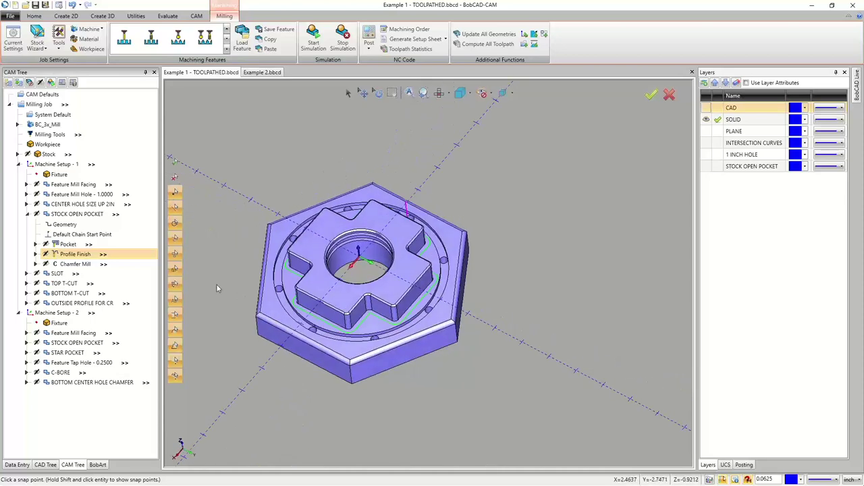
left_click(27, 214)
- Expand the SLOT feature and examine the link moves of its Profile Rough toolpath near the cross-shaped boss
left_click(27, 224)
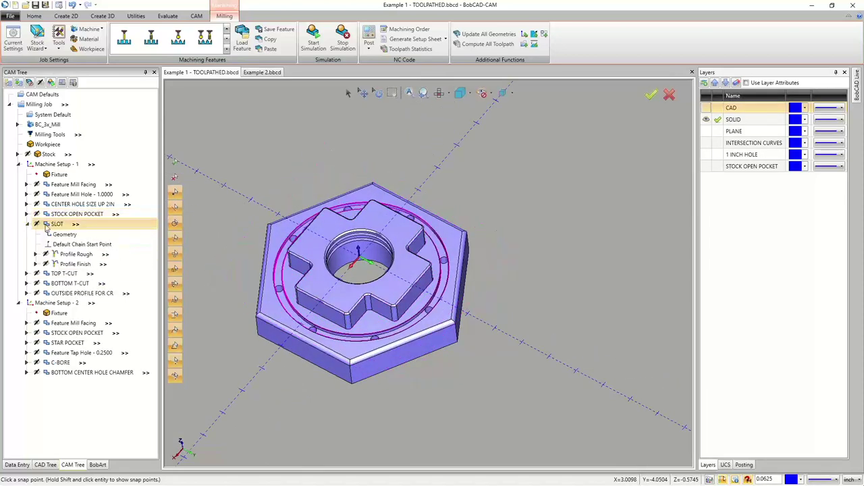
left_click(73, 254)
middle_click_drag(304, 352, 460, 310)
scroll(403, 329, "up", 2)
scroll(403, 329, "up", 4)
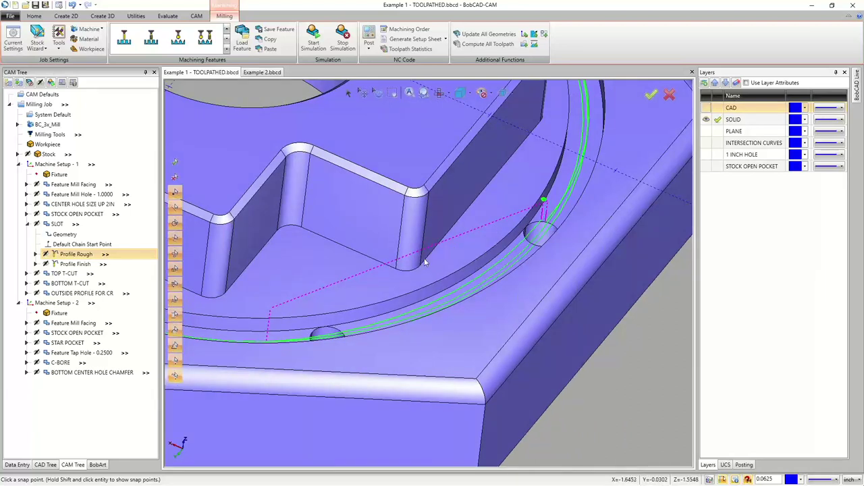
middle_click_drag(508, 229, 425, 264)
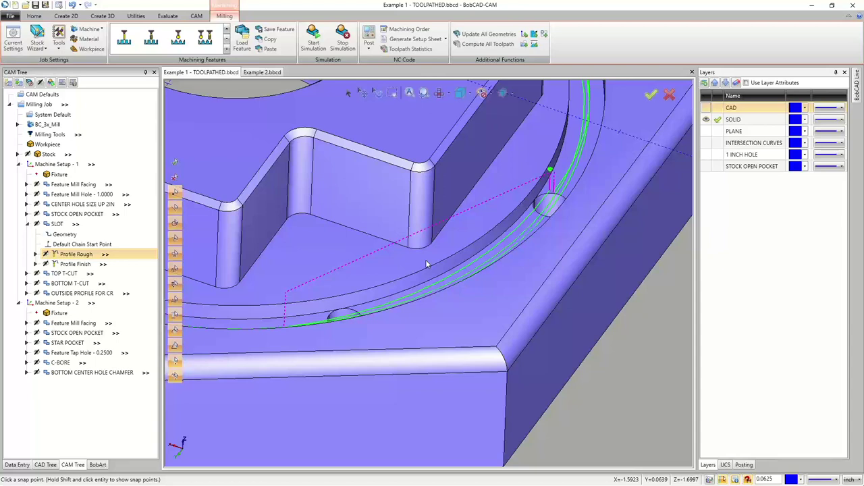
- Edit the SLOT feature, add .75 to its 0.2000 rapid plane, and compute the toolpath
left_click(57, 224)
right_click(55, 226)
left_click(383, 270)
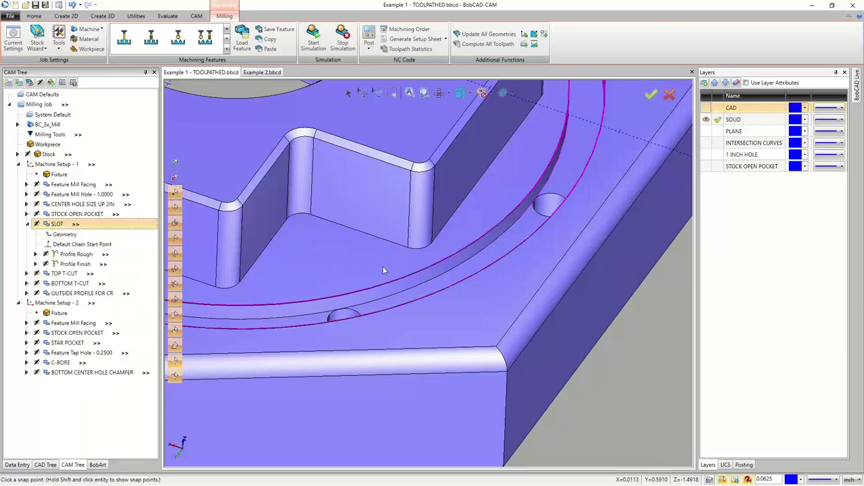
left_click(432, 208)
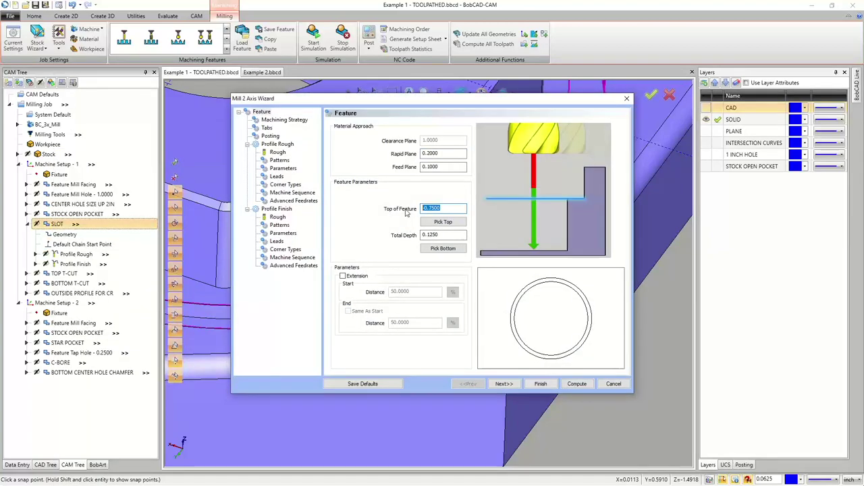
left_click(444, 153)
left_click(436, 209)
left_click(422, 208)
left_click(446, 154)
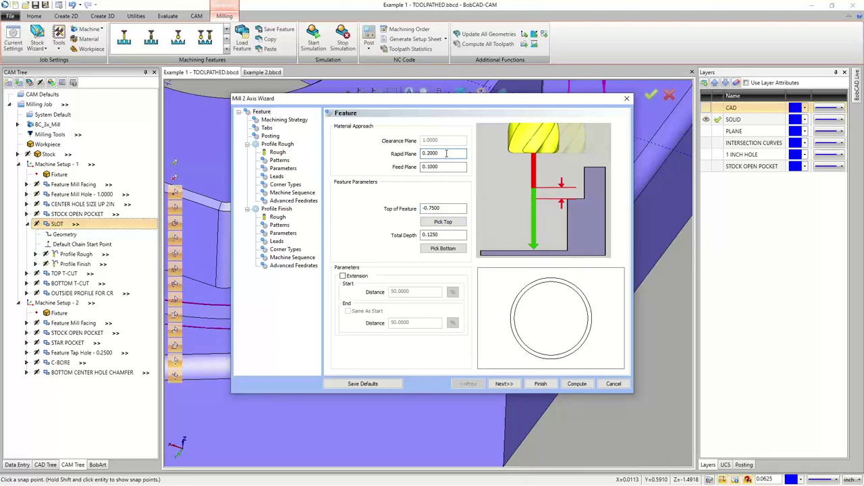
type("+.75")
key("Tab")
left_click(576, 383)
- Check the recomputed Profile Rough and Profile Finish toolpaths of the SLOT feature and collapse the feature
left_click(76, 253)
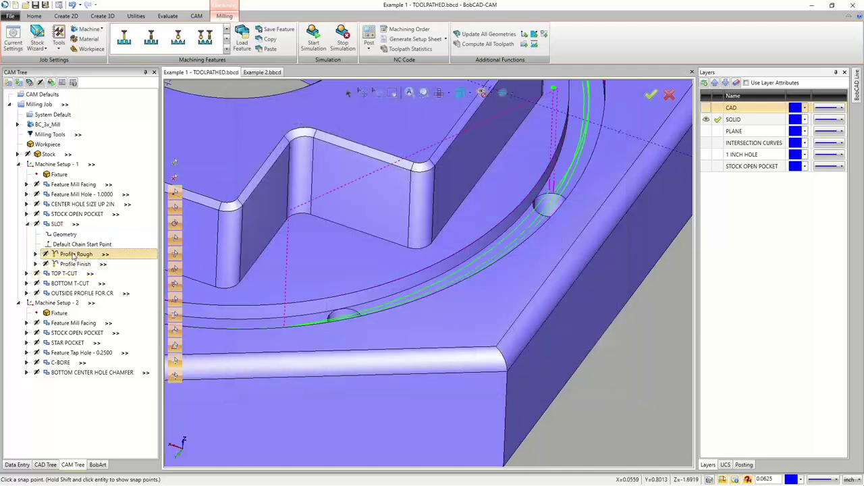
scroll(407, 303, "down", 3)
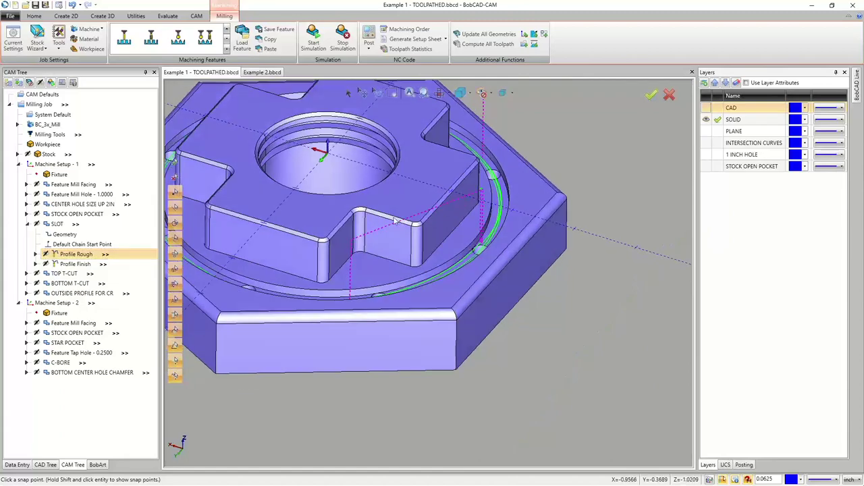
left_click(73, 264)
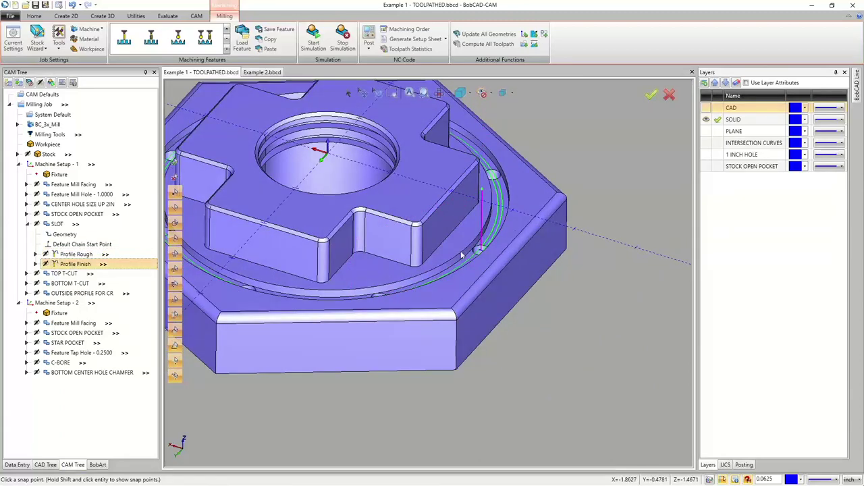
middle_click_drag(475, 264, 425, 294)
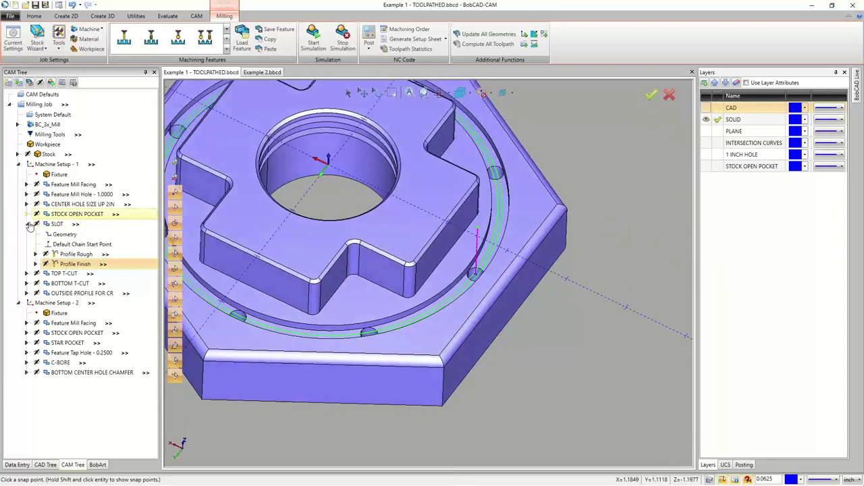
double_click(57, 223)
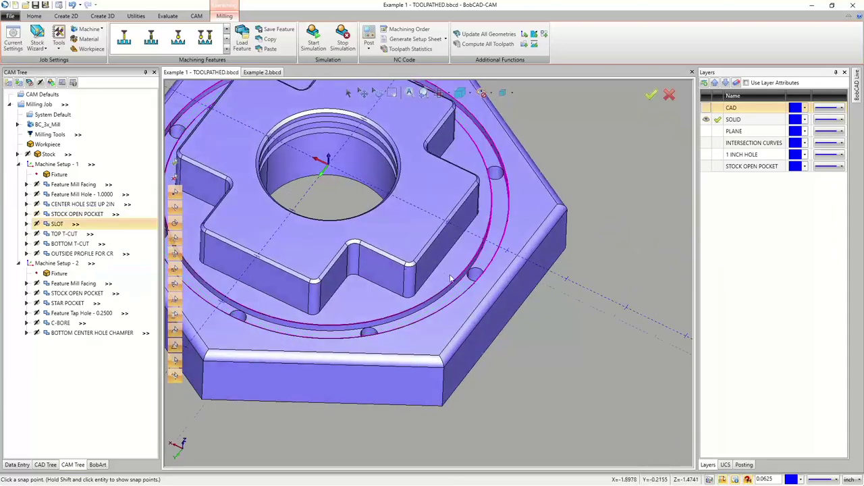
- Set the total depth of the STOCK OPEN POCKET feature in Machine Setup - 2 to 1.125 and compute it
scroll(412, 277, "down", 3)
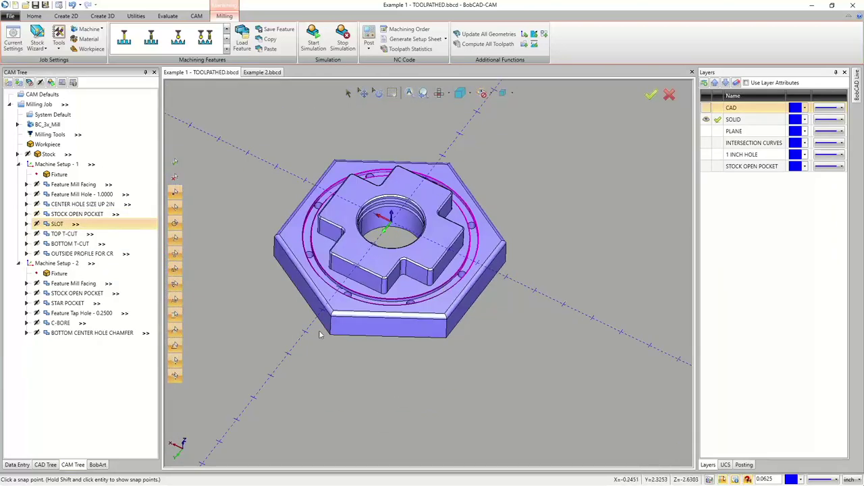
left_click(68, 295)
right_click(67, 295)
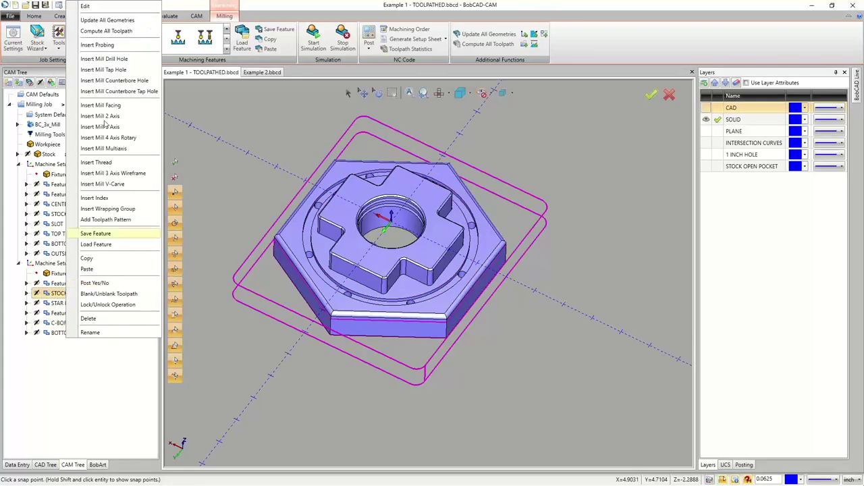
left_click(101, 8)
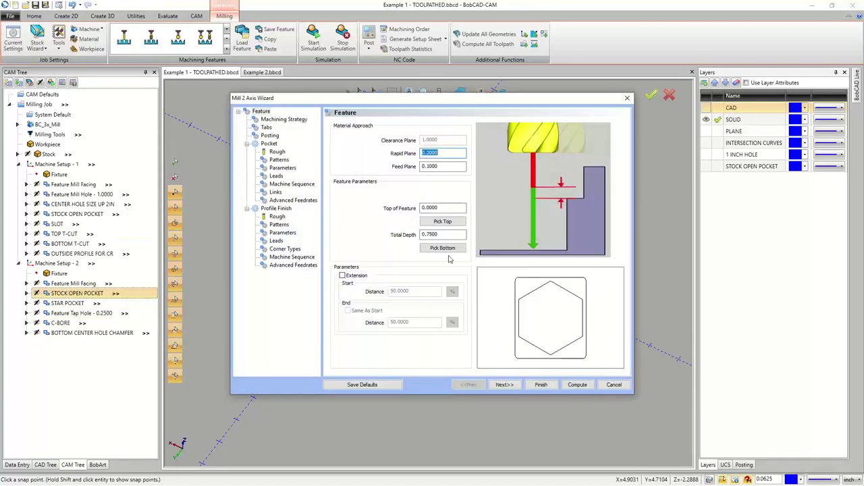
left_click(451, 237)
type("1")
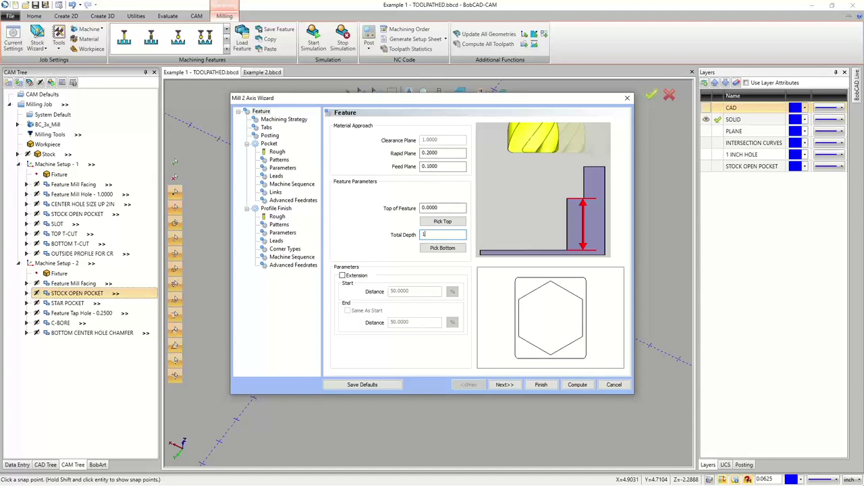
type(".125")
left_click(574, 384)
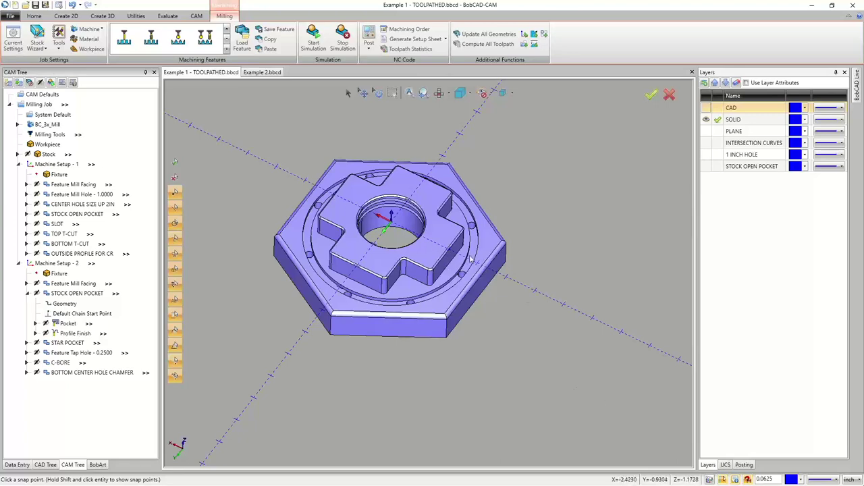
middle_click_drag(412, 237, 451, 261)
middle_click_drag(365, 255, 359, 270)
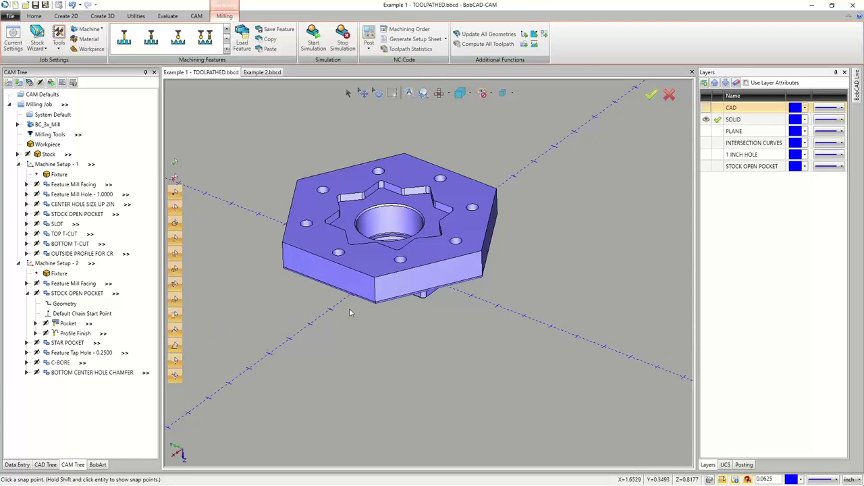
scroll(314, 263, "down", 2)
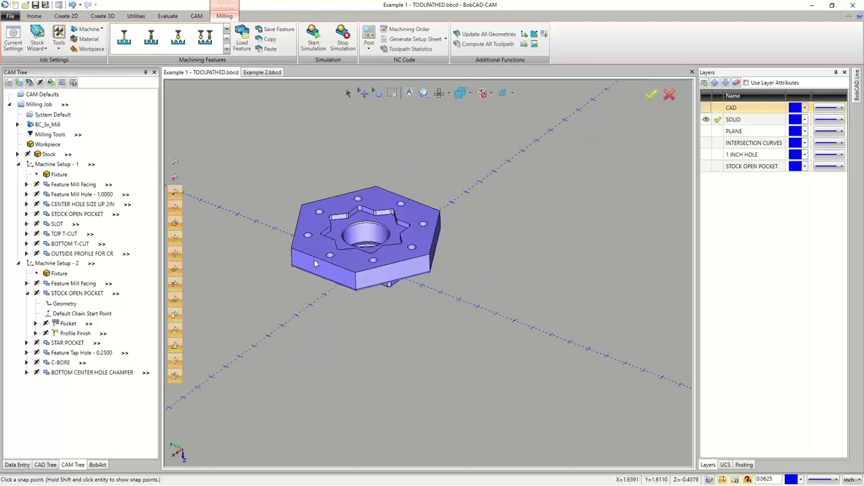
middle_click_drag(314, 263, 355, 280)
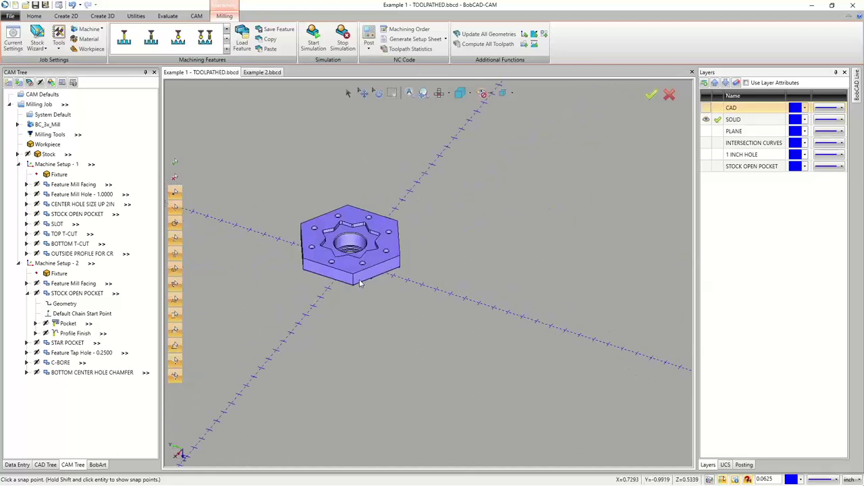